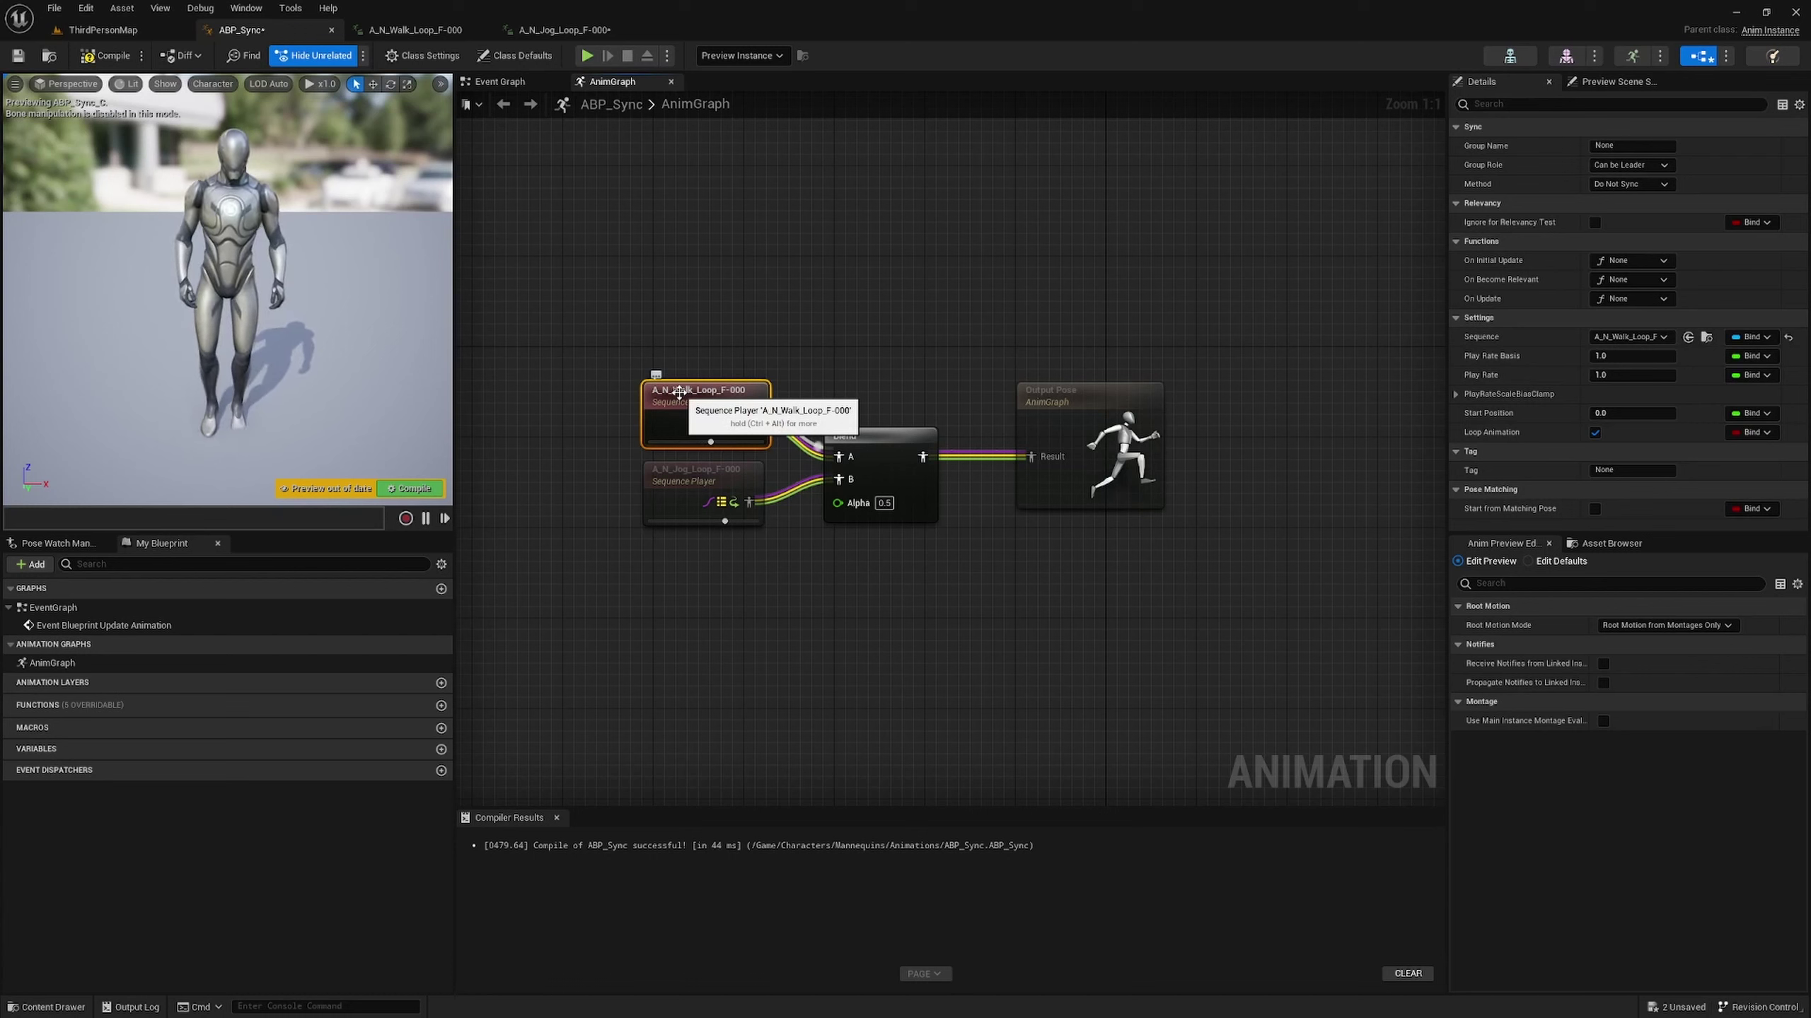
- Review the A_N_Jog_Loop_F-000 player and Blend node settings, and open the A_N_Walk_Loop_F-000 animation
click(671, 501)
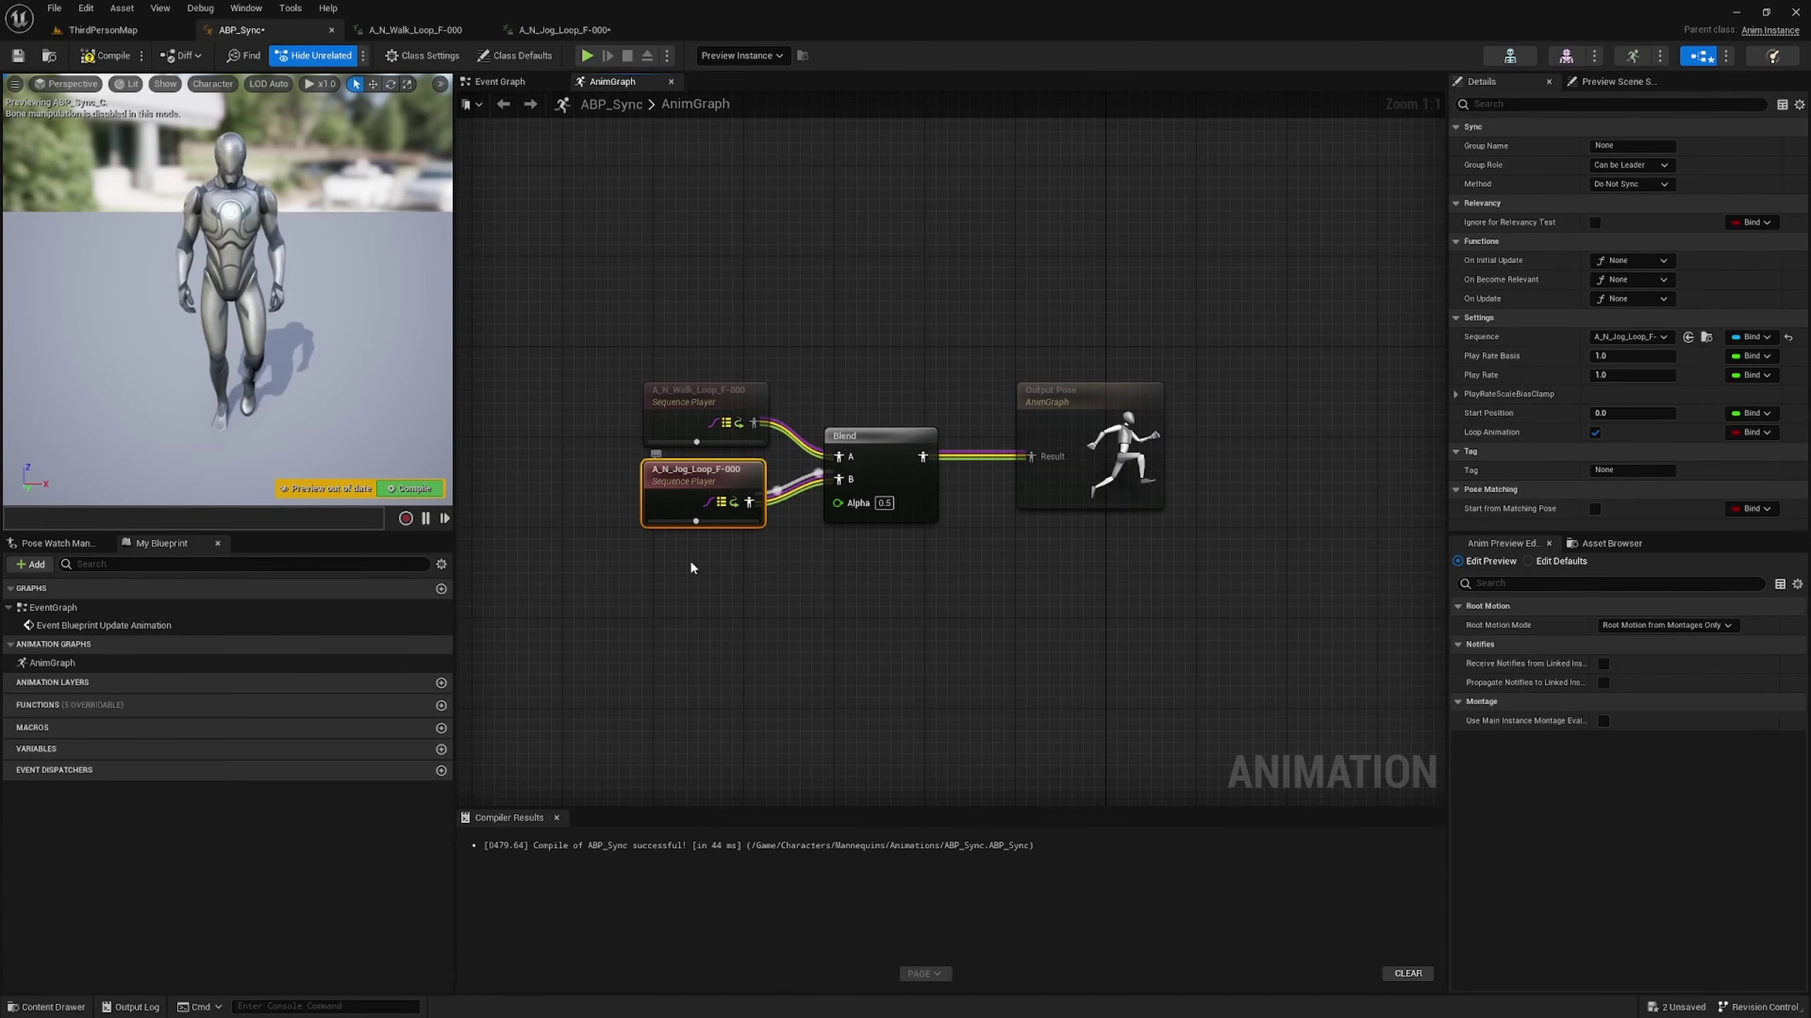
click(892, 489)
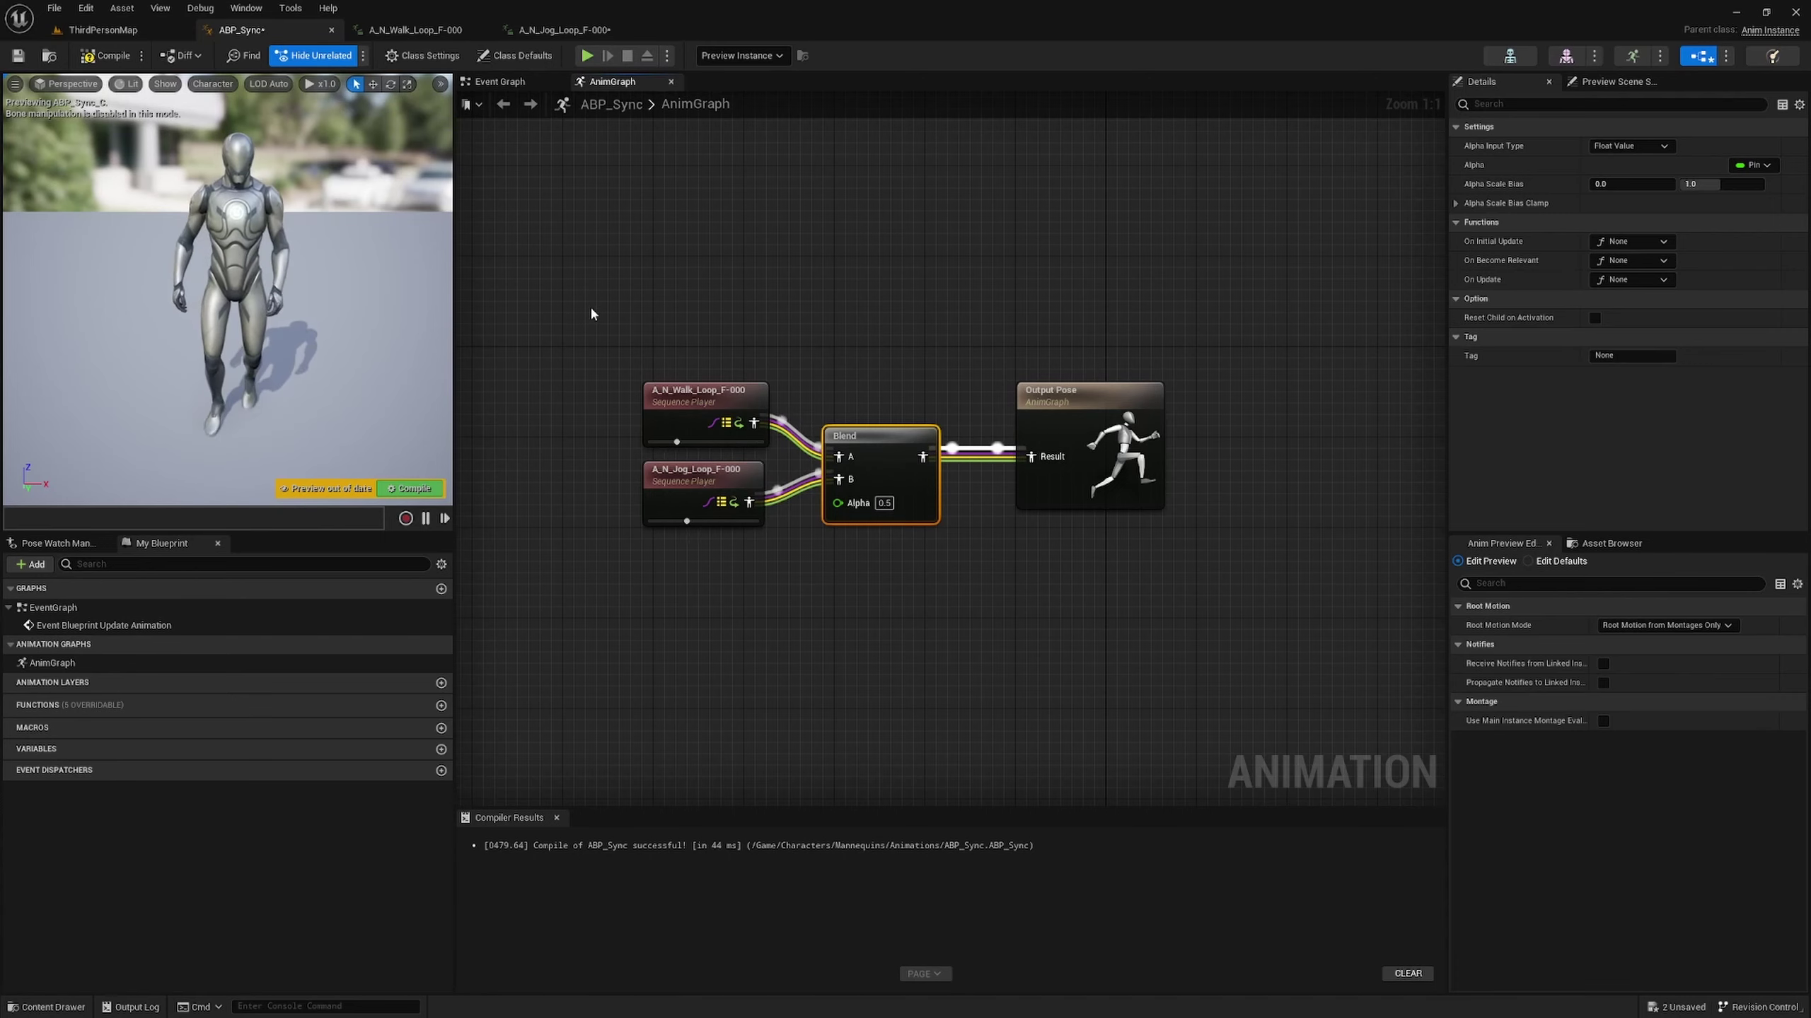
click(449, 31)
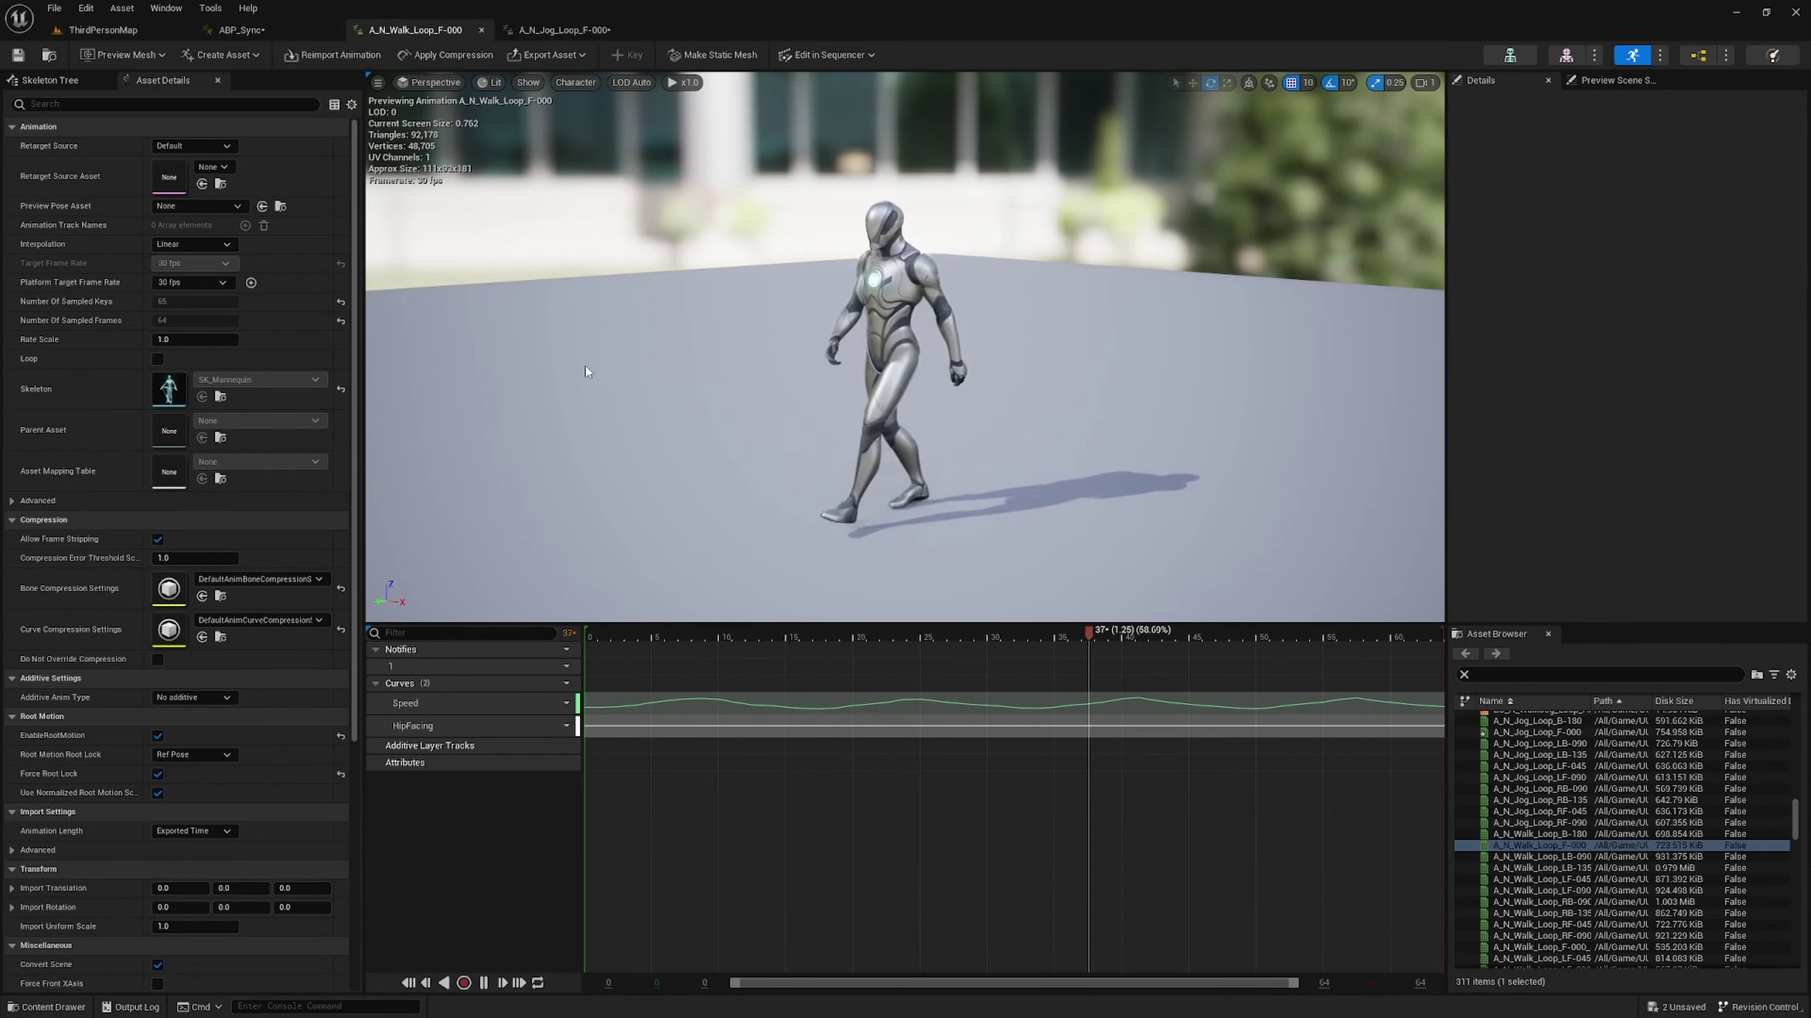
- Search the project plugins for "animation modif" and check whether Animation Modifier Library is enabled
click(92, 8)
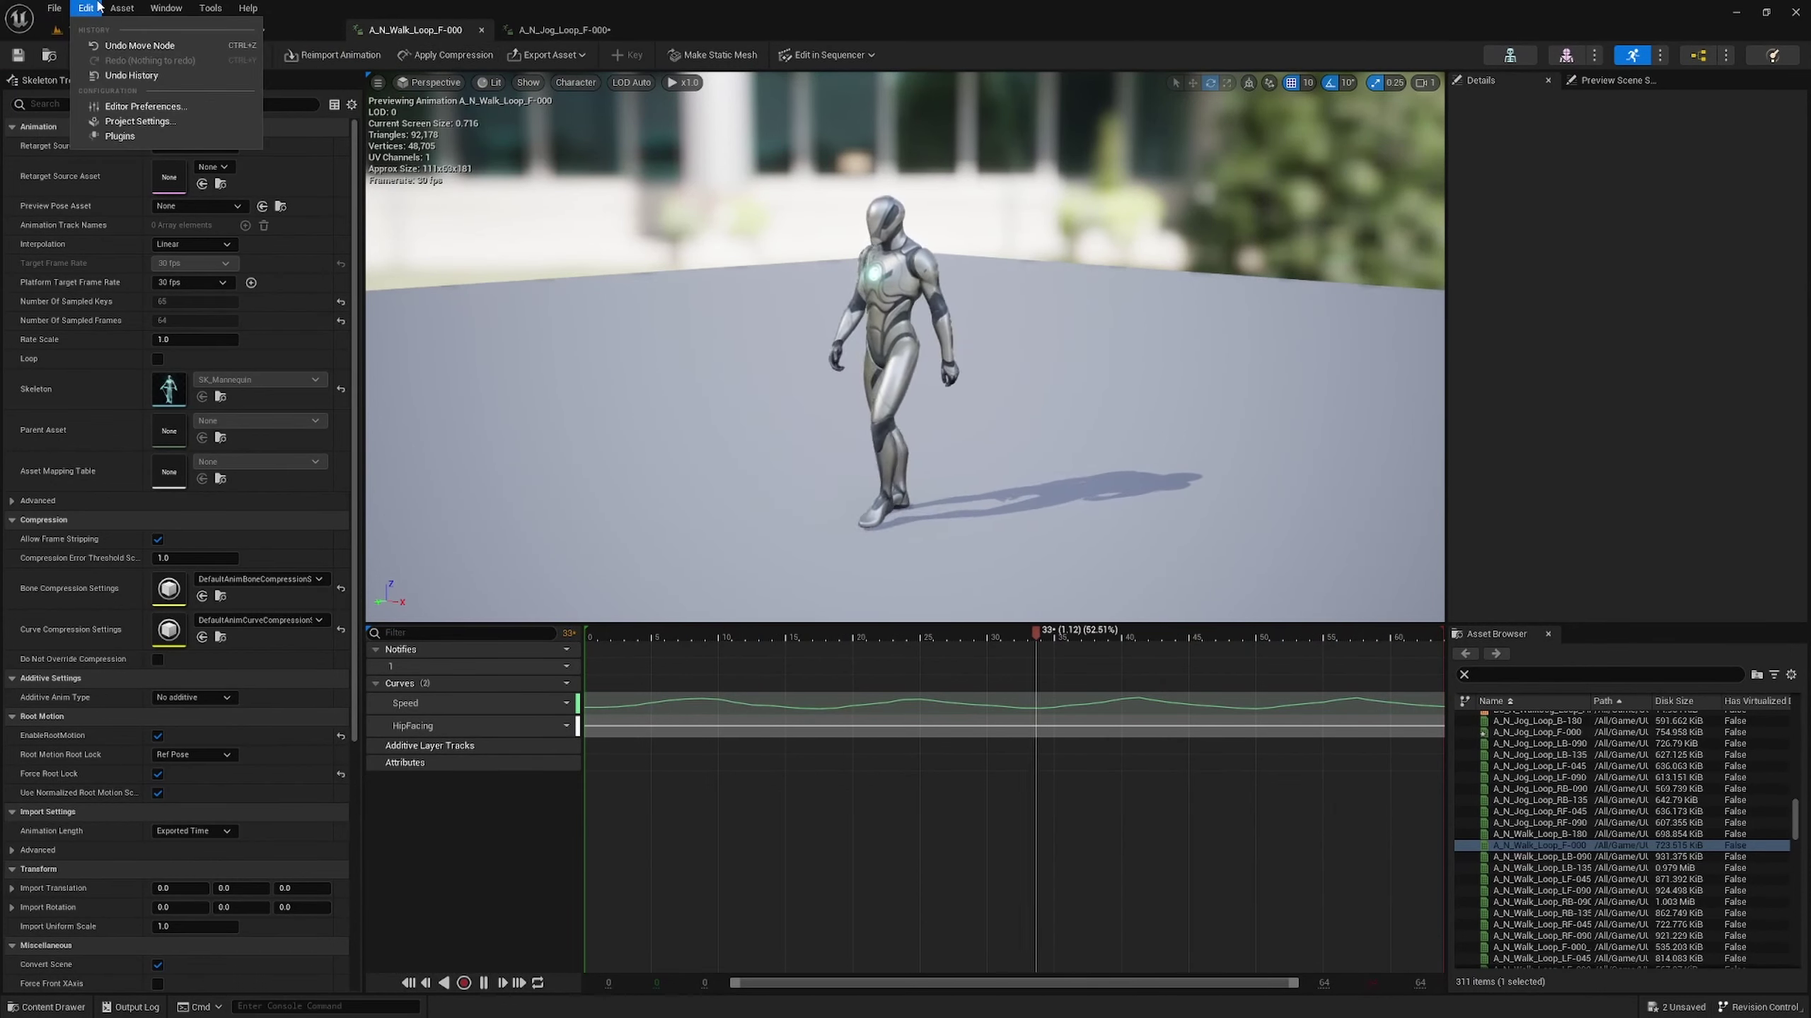
click(120, 136)
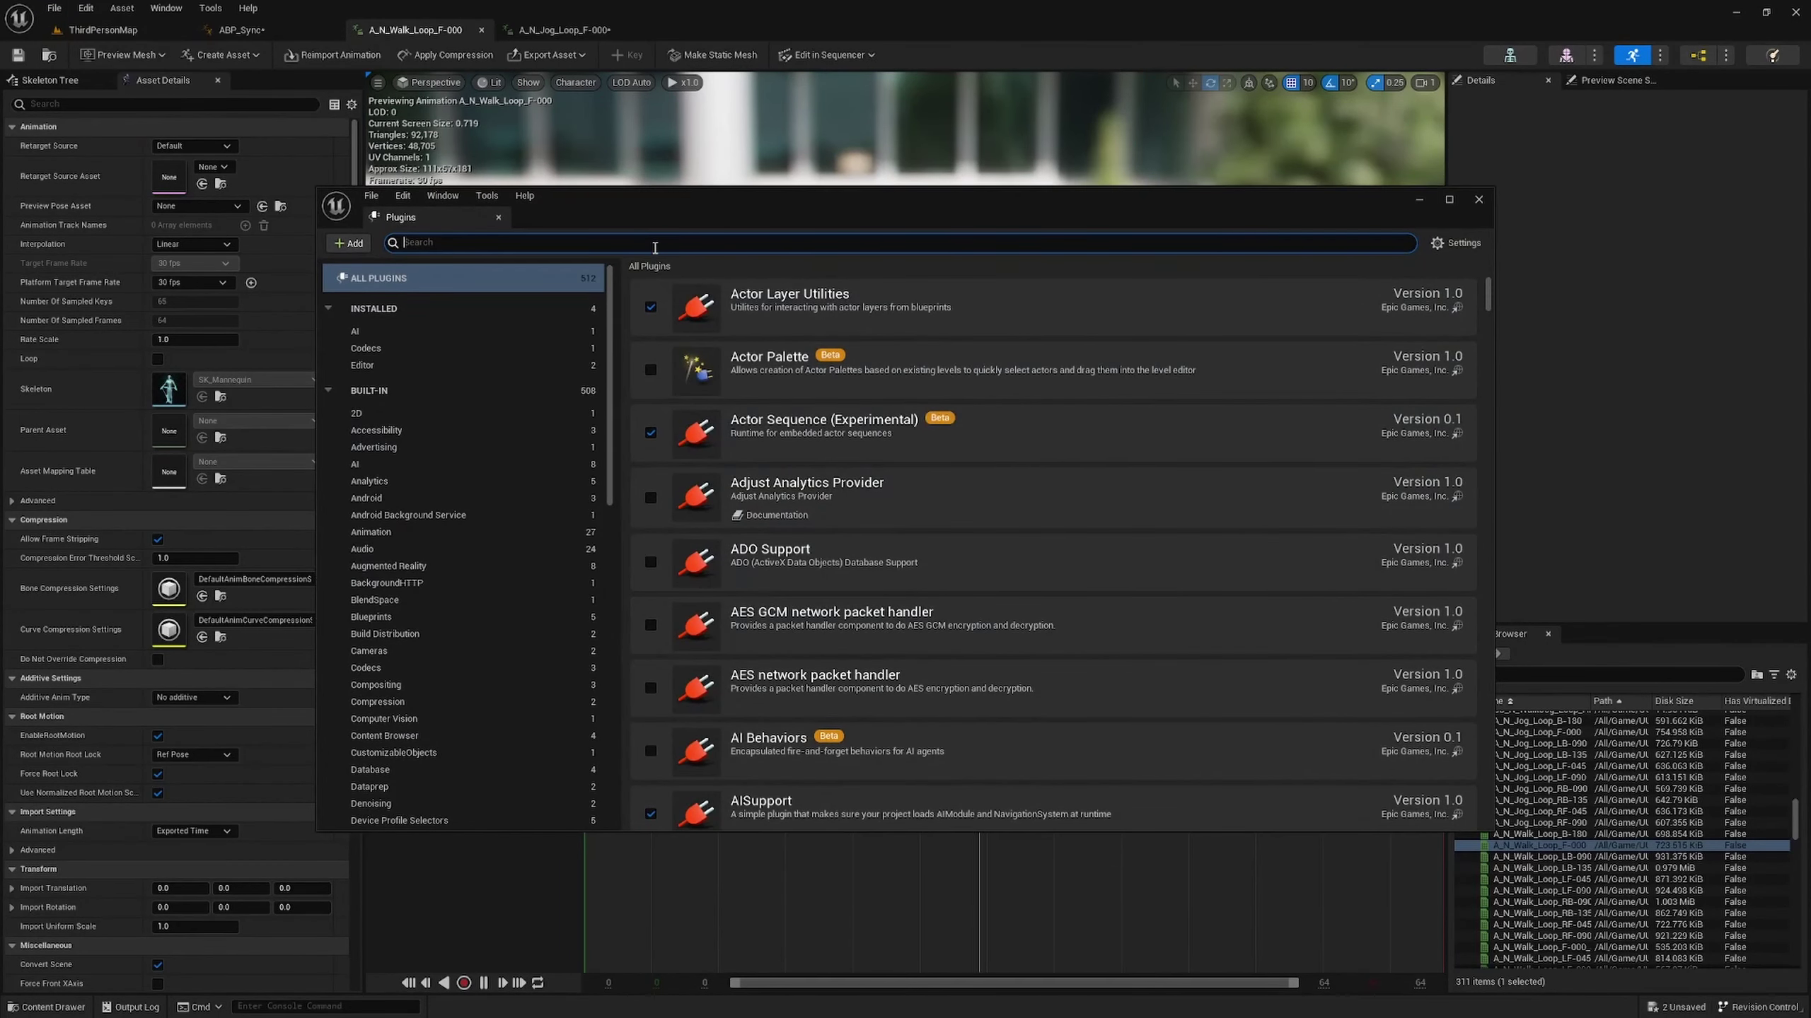
text(anima)
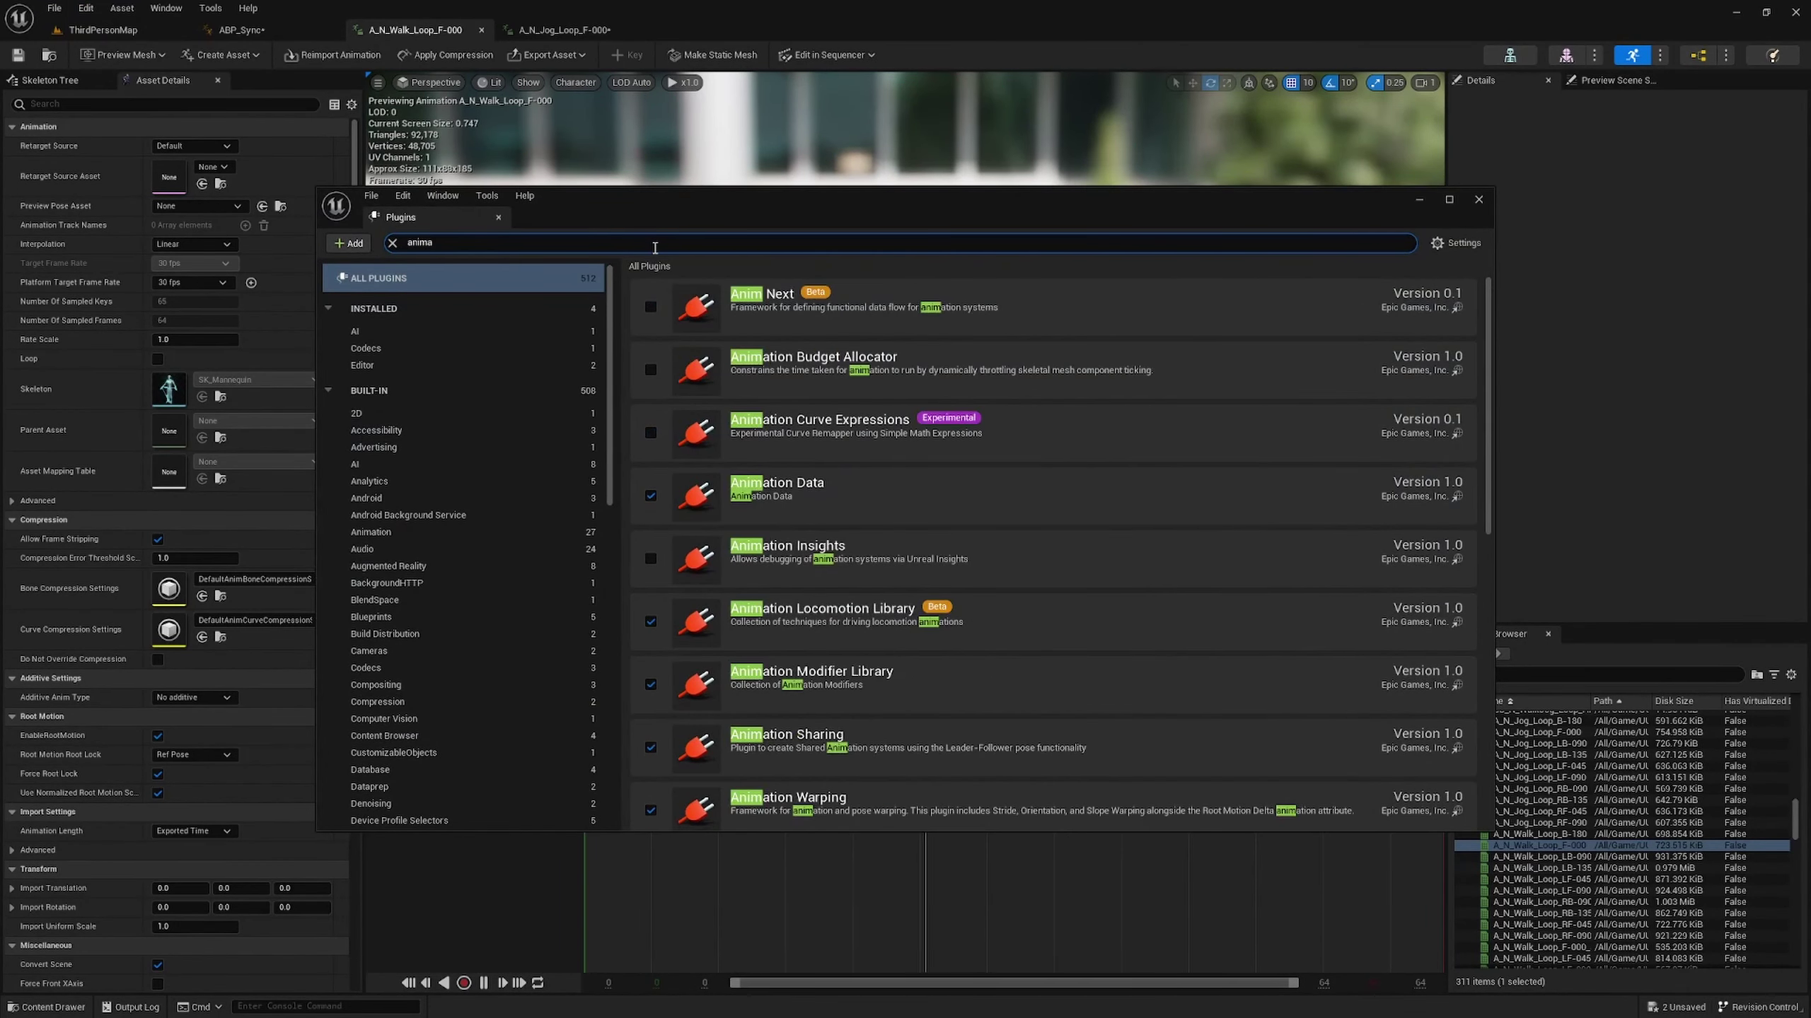
text(tion modif)
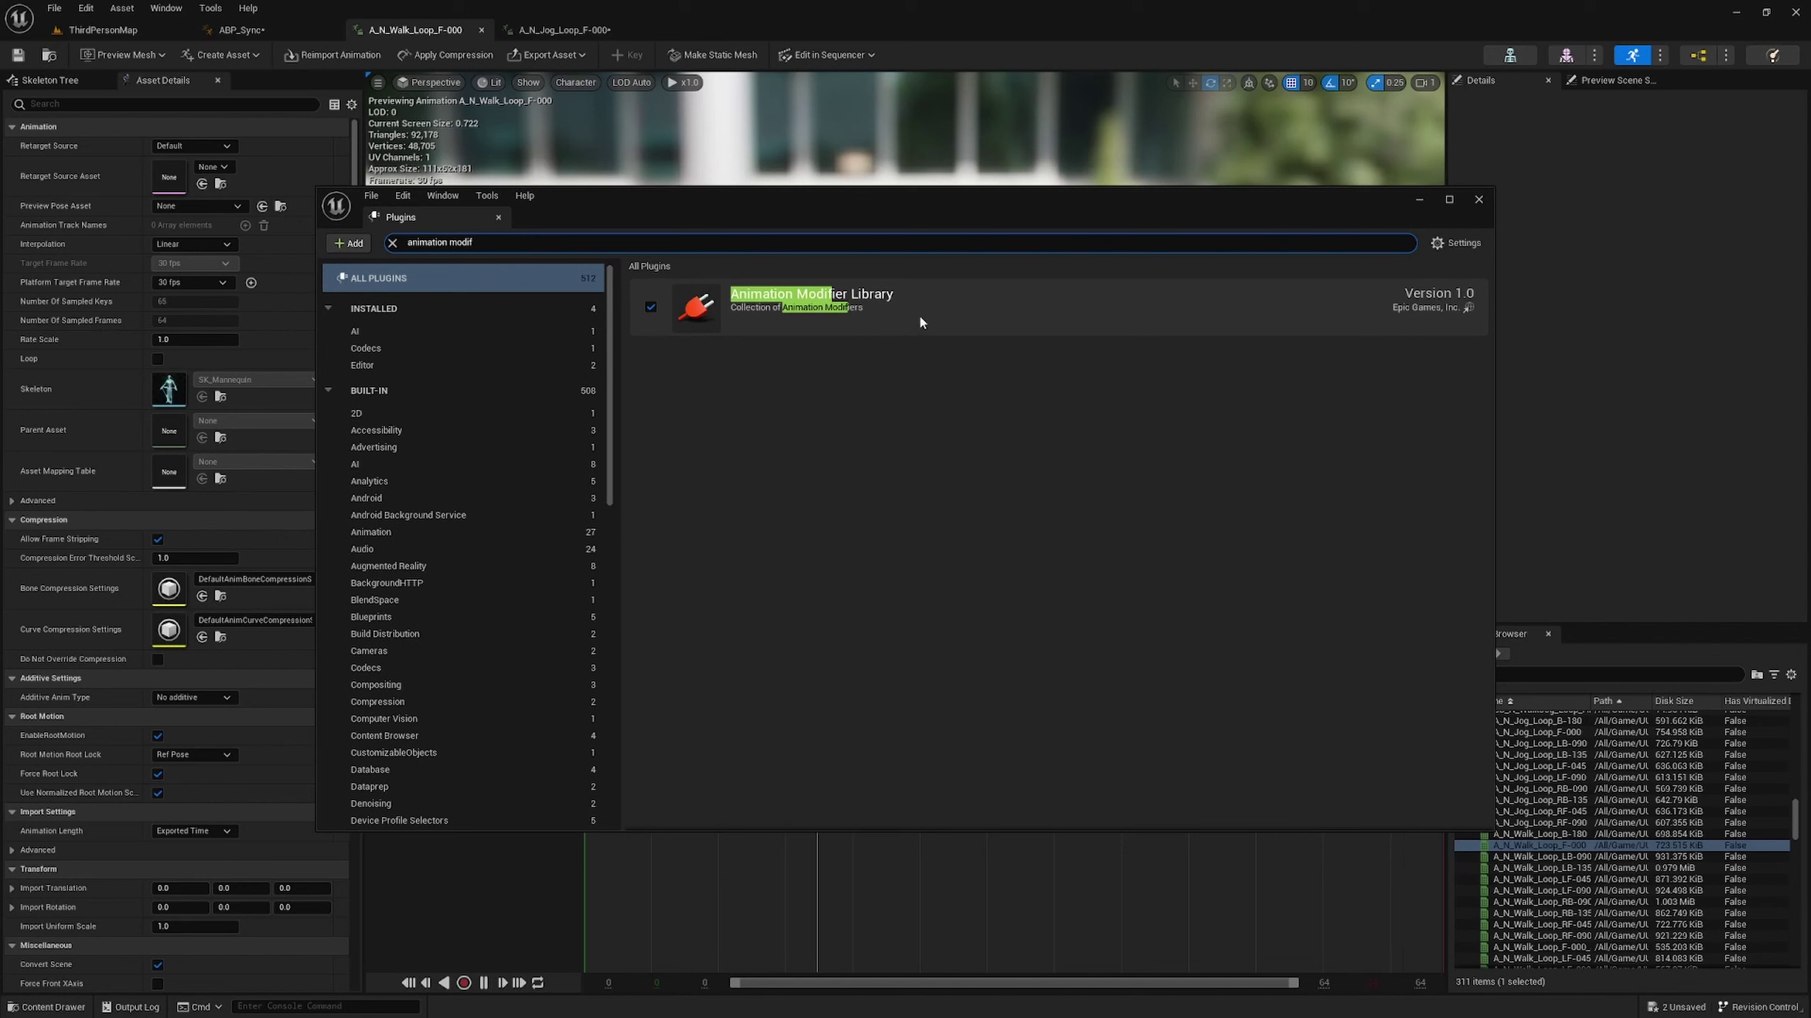
click(500, 217)
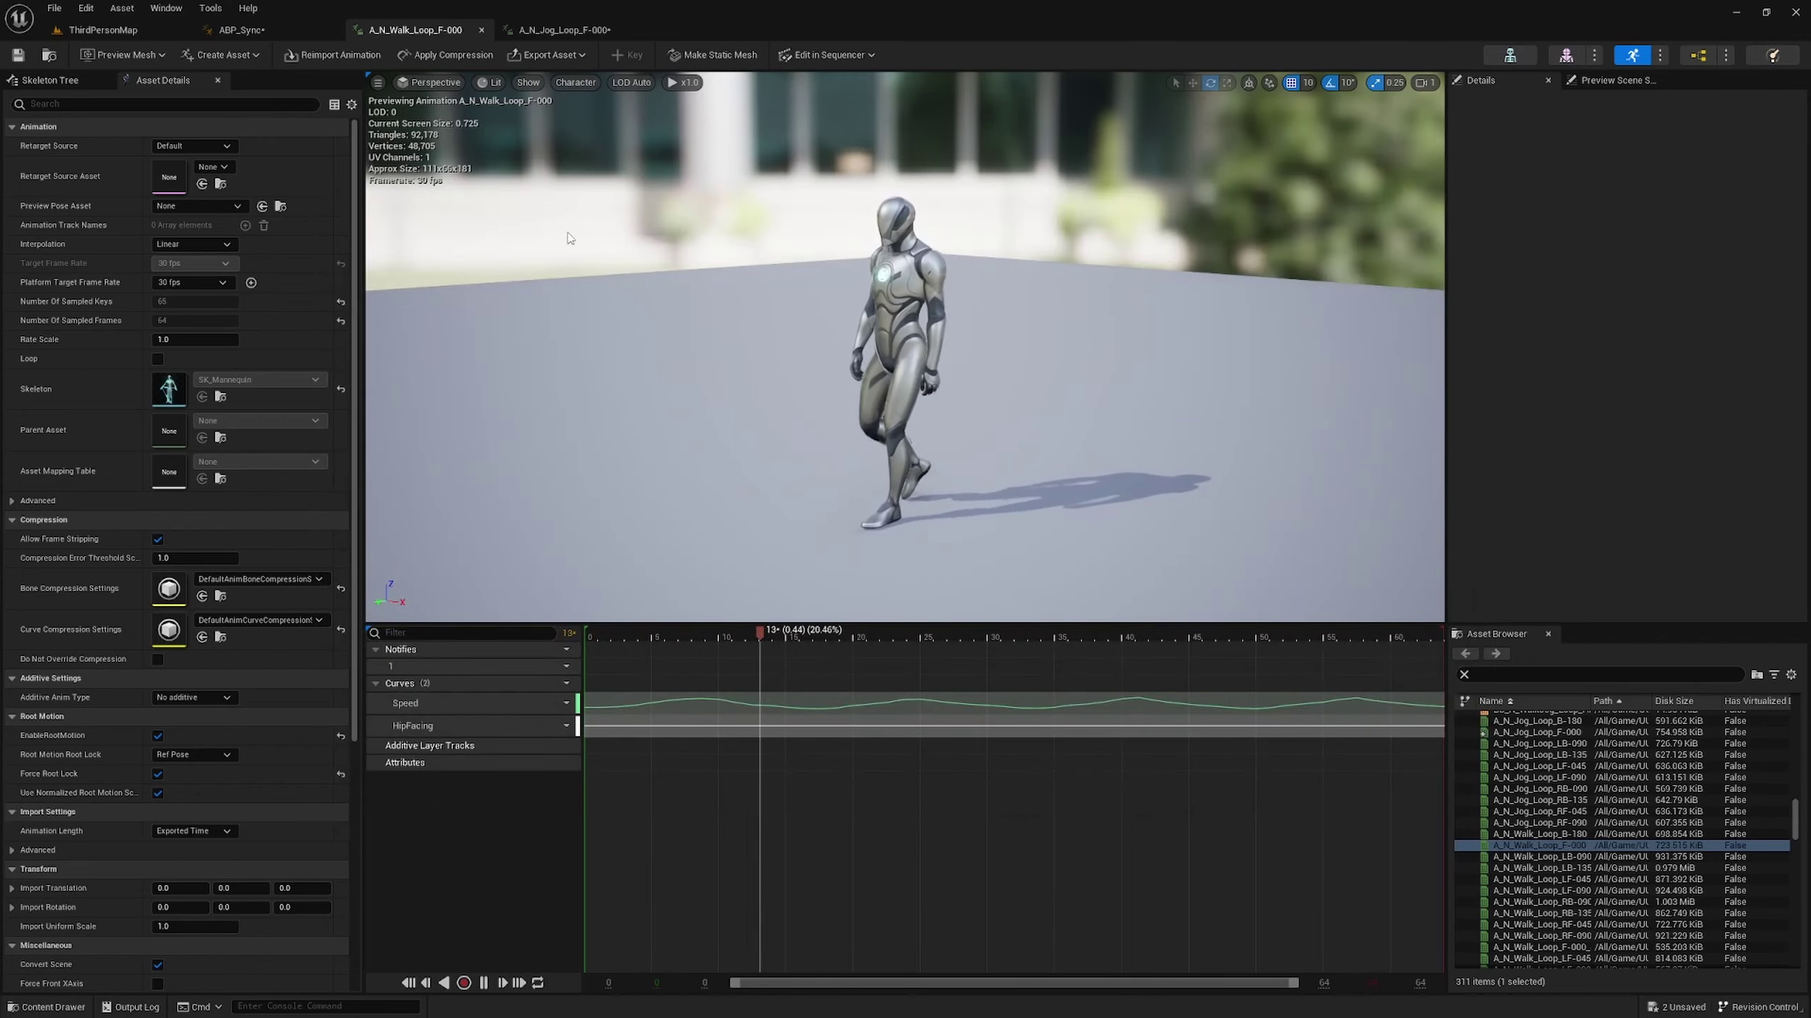
- Open the Animation Data Modifiers for the walk animation and add a SyncMarkerAnimModifier
click(149, 8)
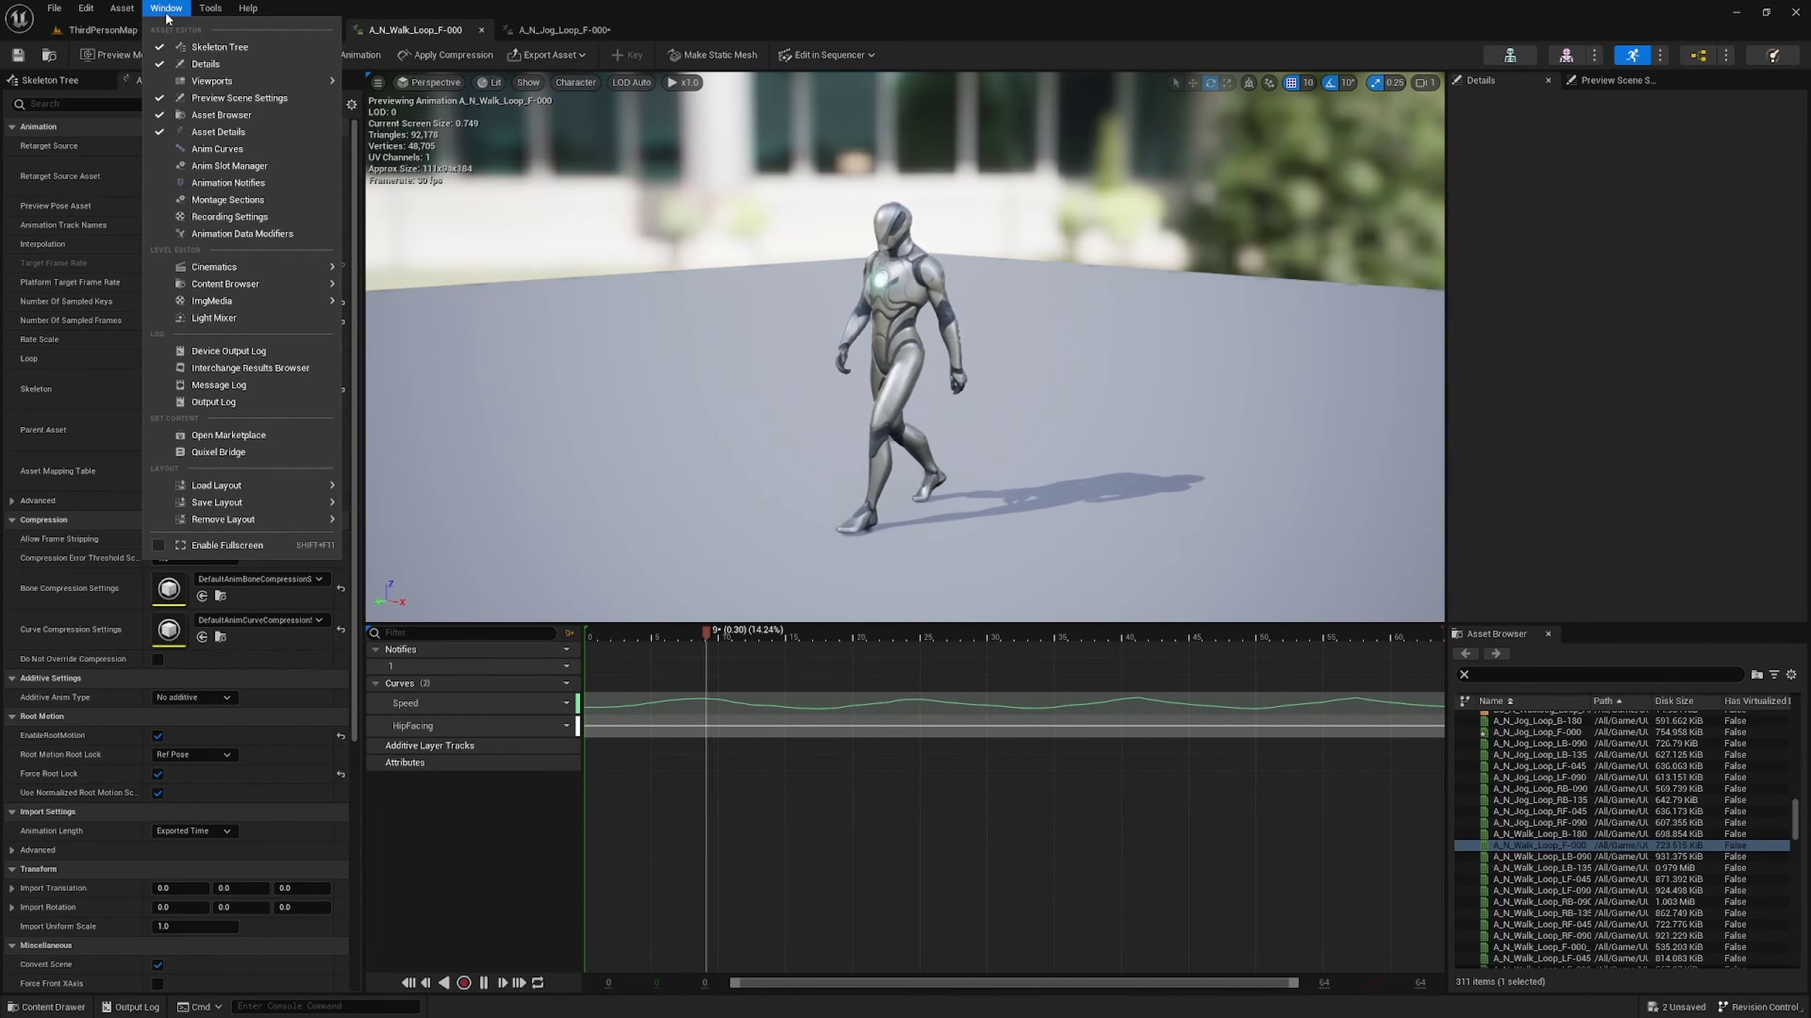
click(229, 233)
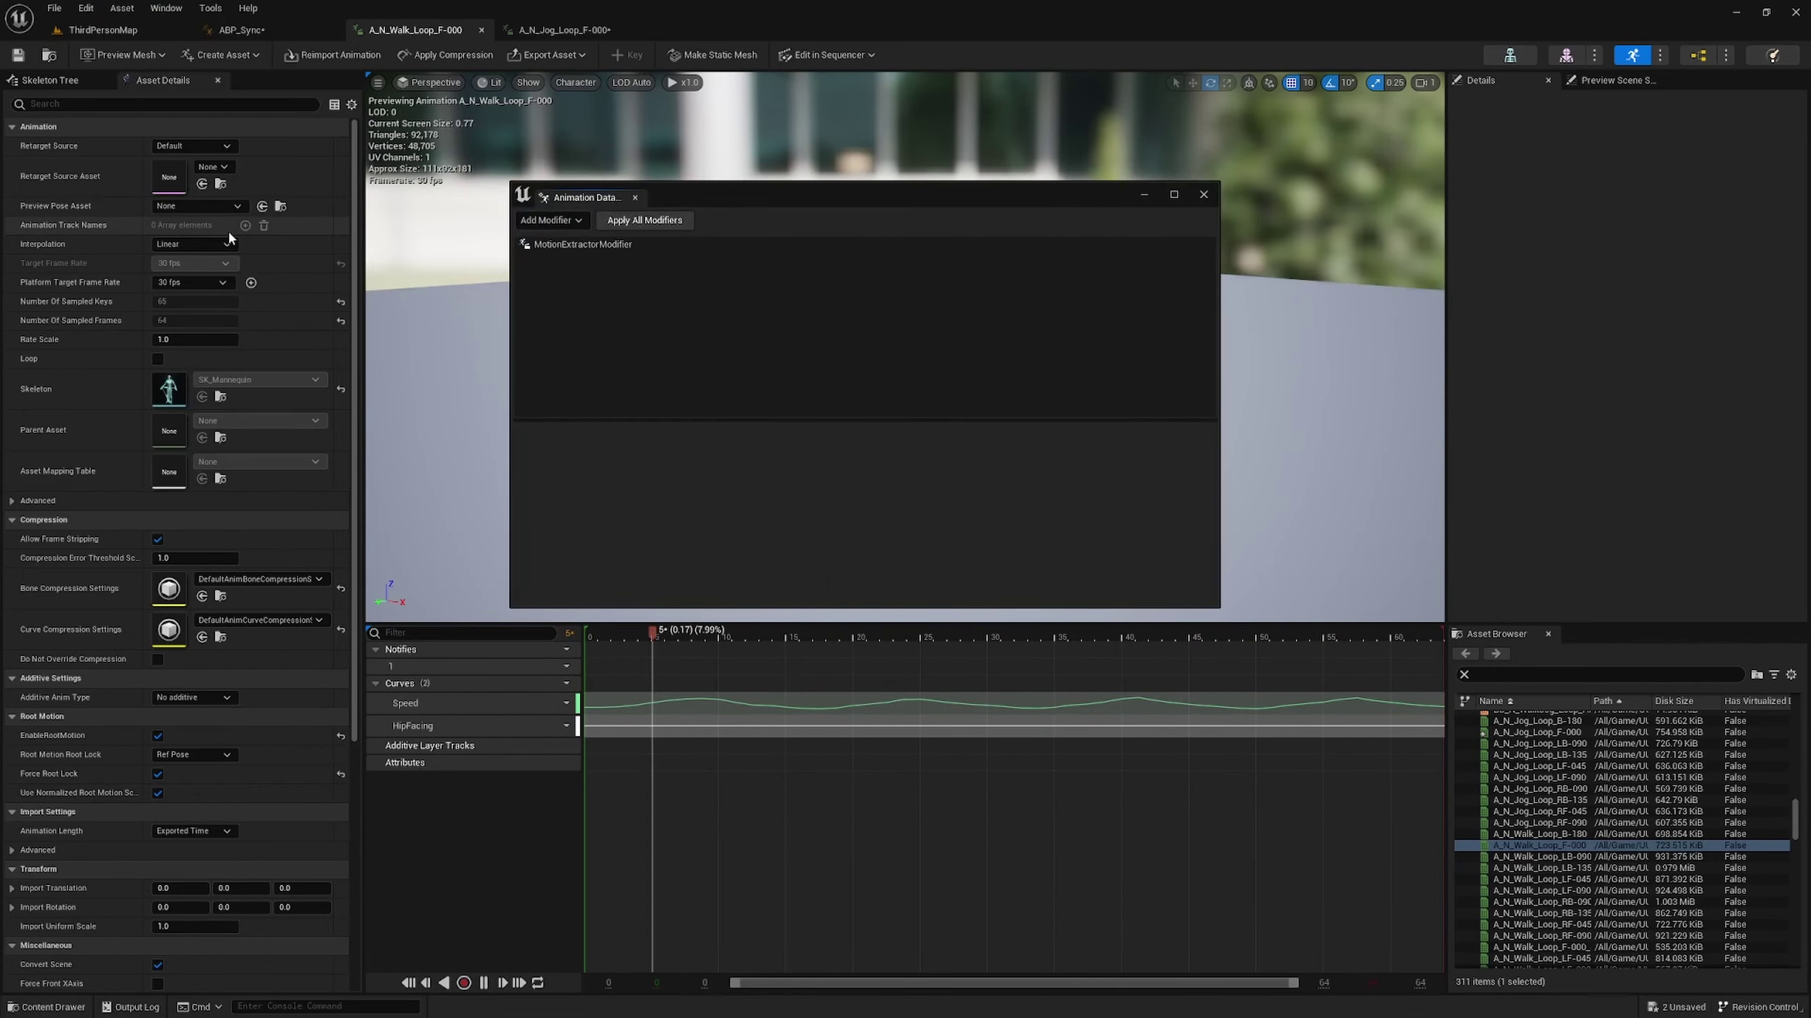
click(559, 221)
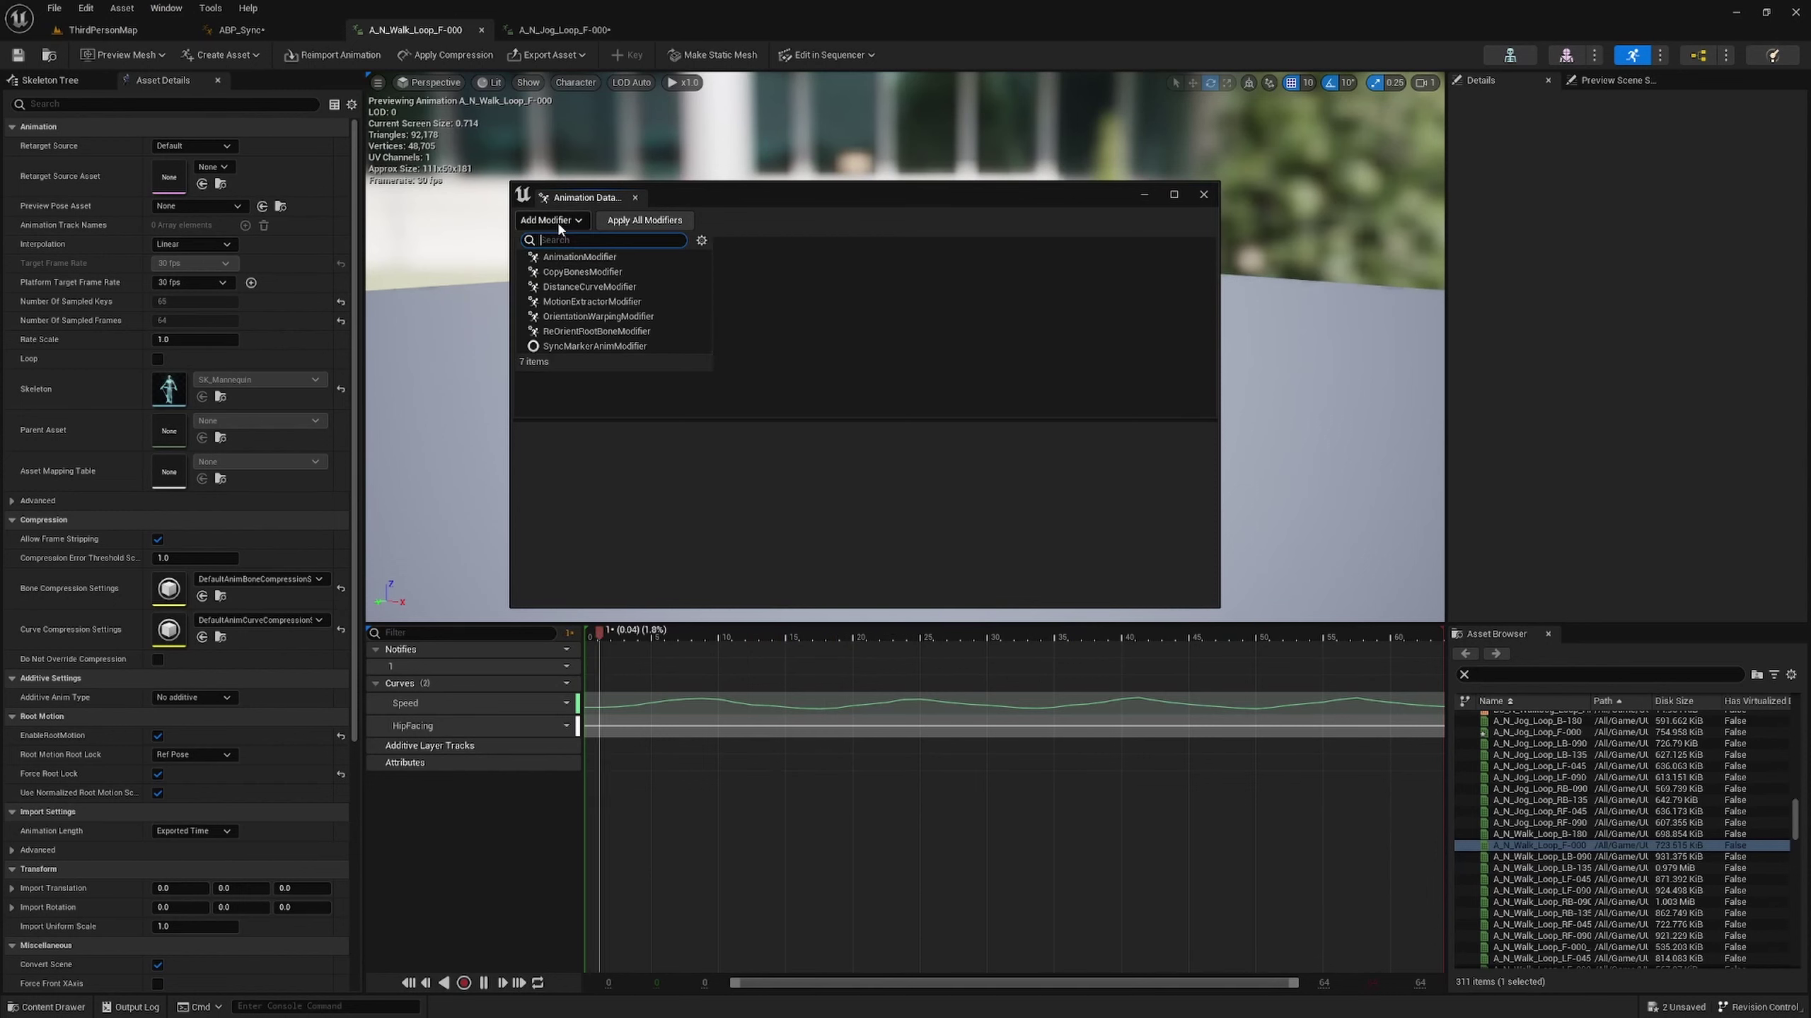
click(599, 346)
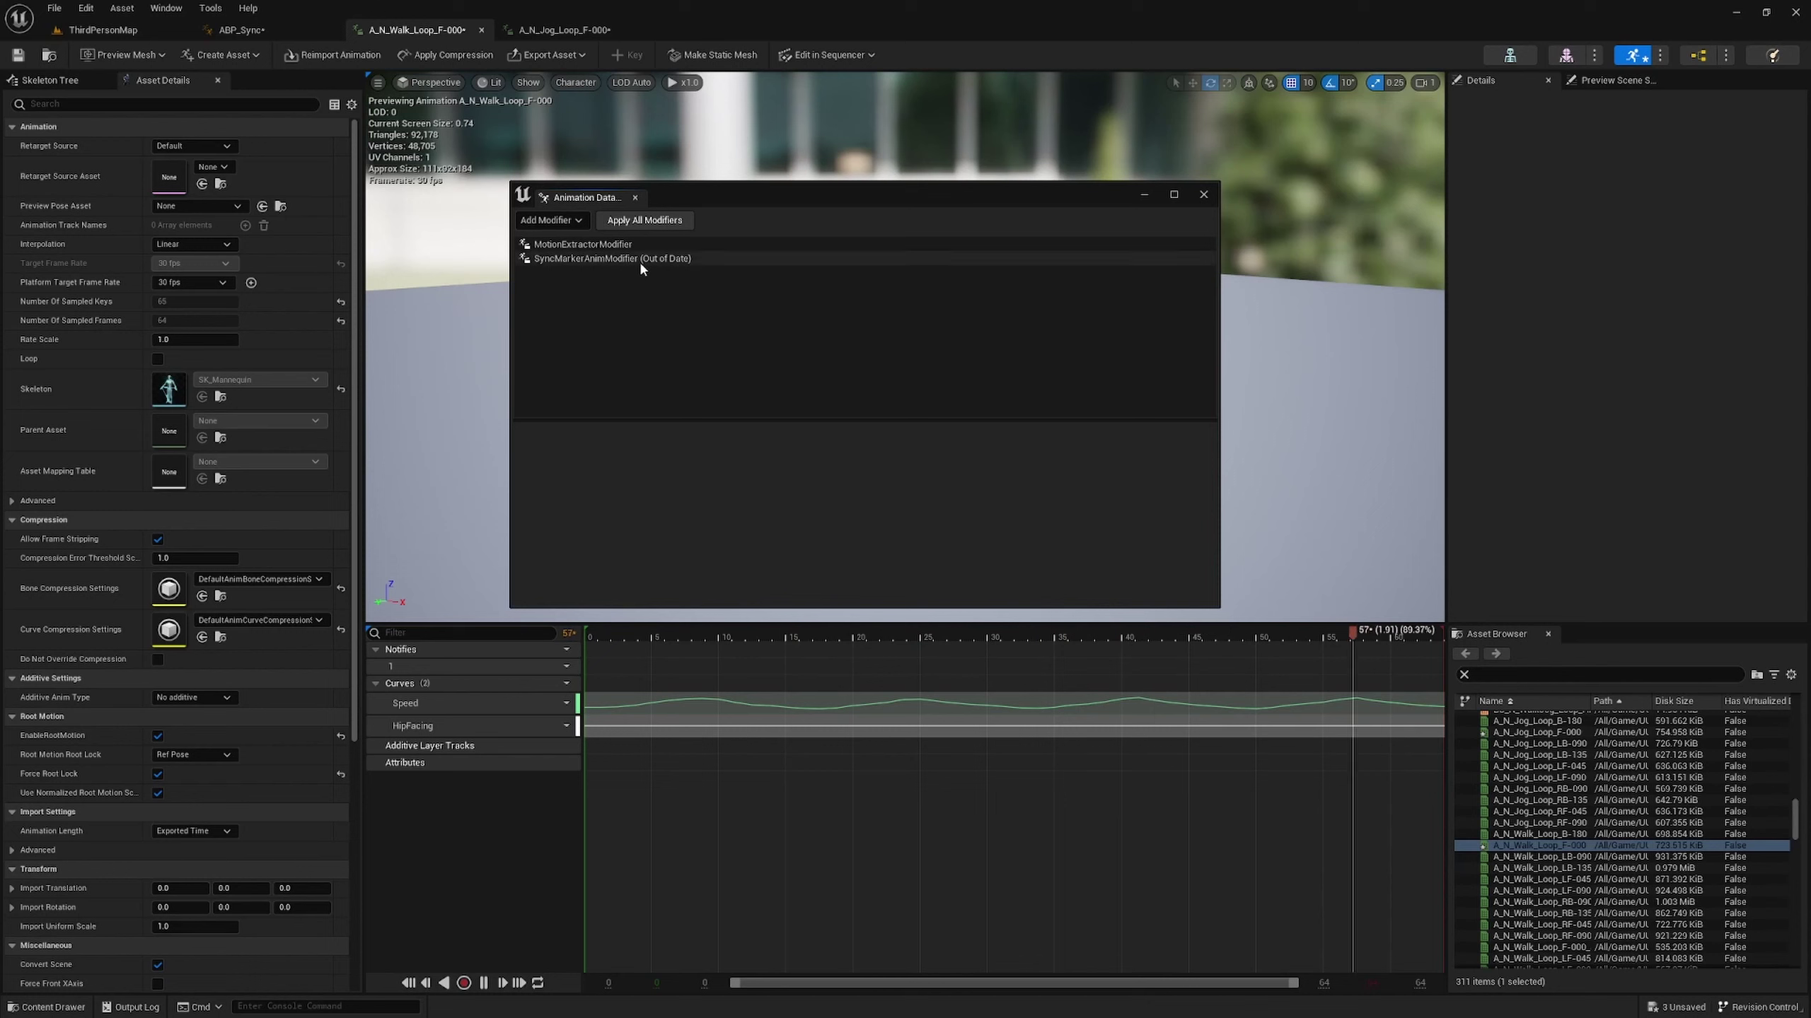
- Try to apply the SyncMarkerAnimModifier to the walk animation with Force Root Lock enabled
click(639, 259)
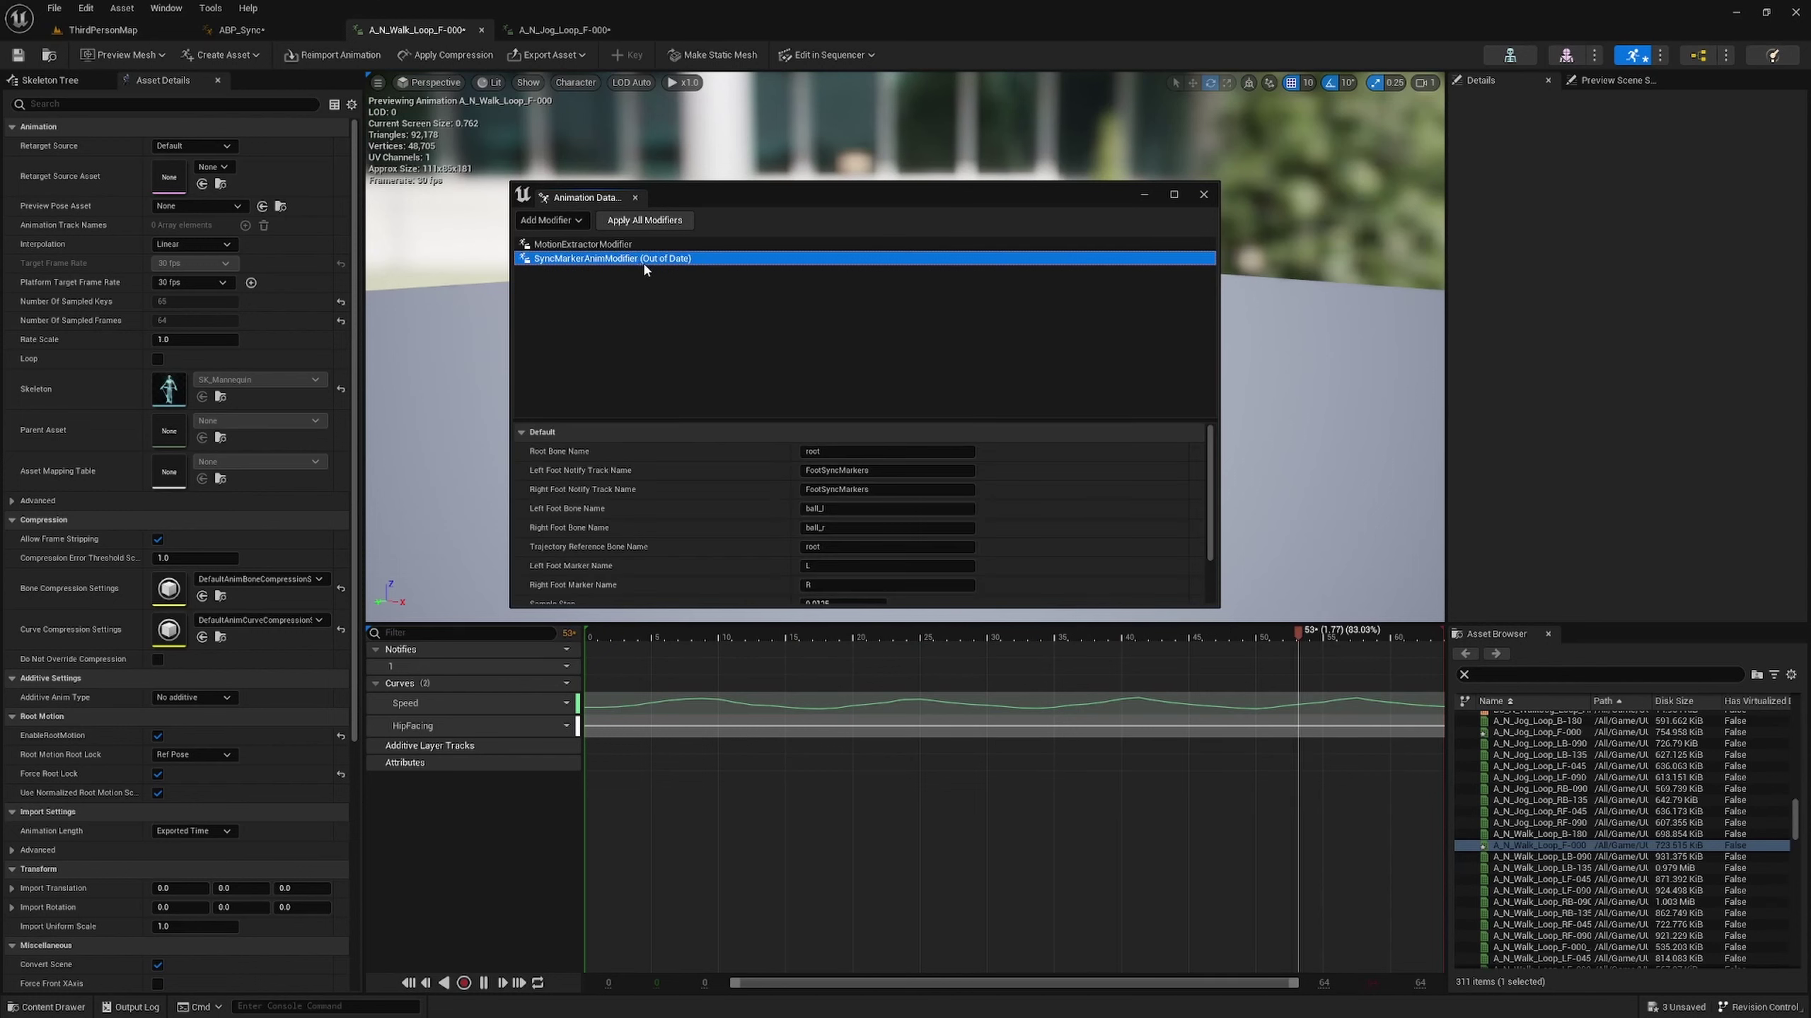
right_click(618, 264)
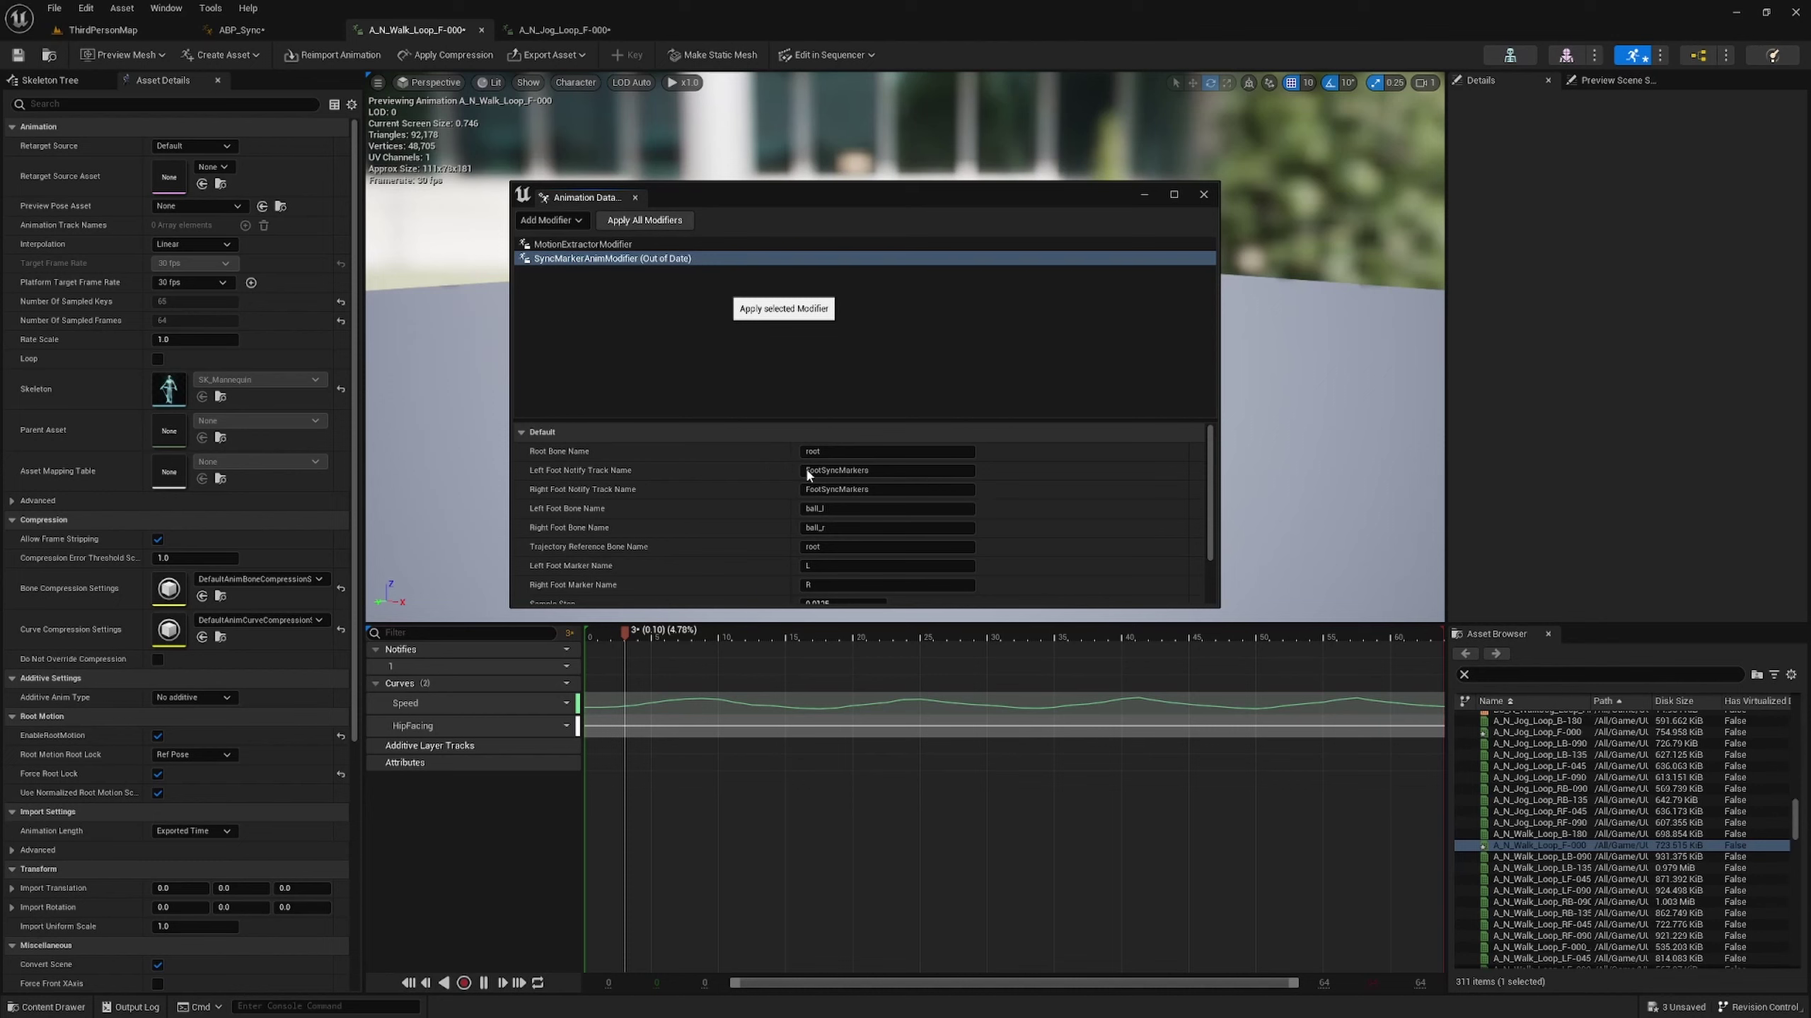
click(783, 308)
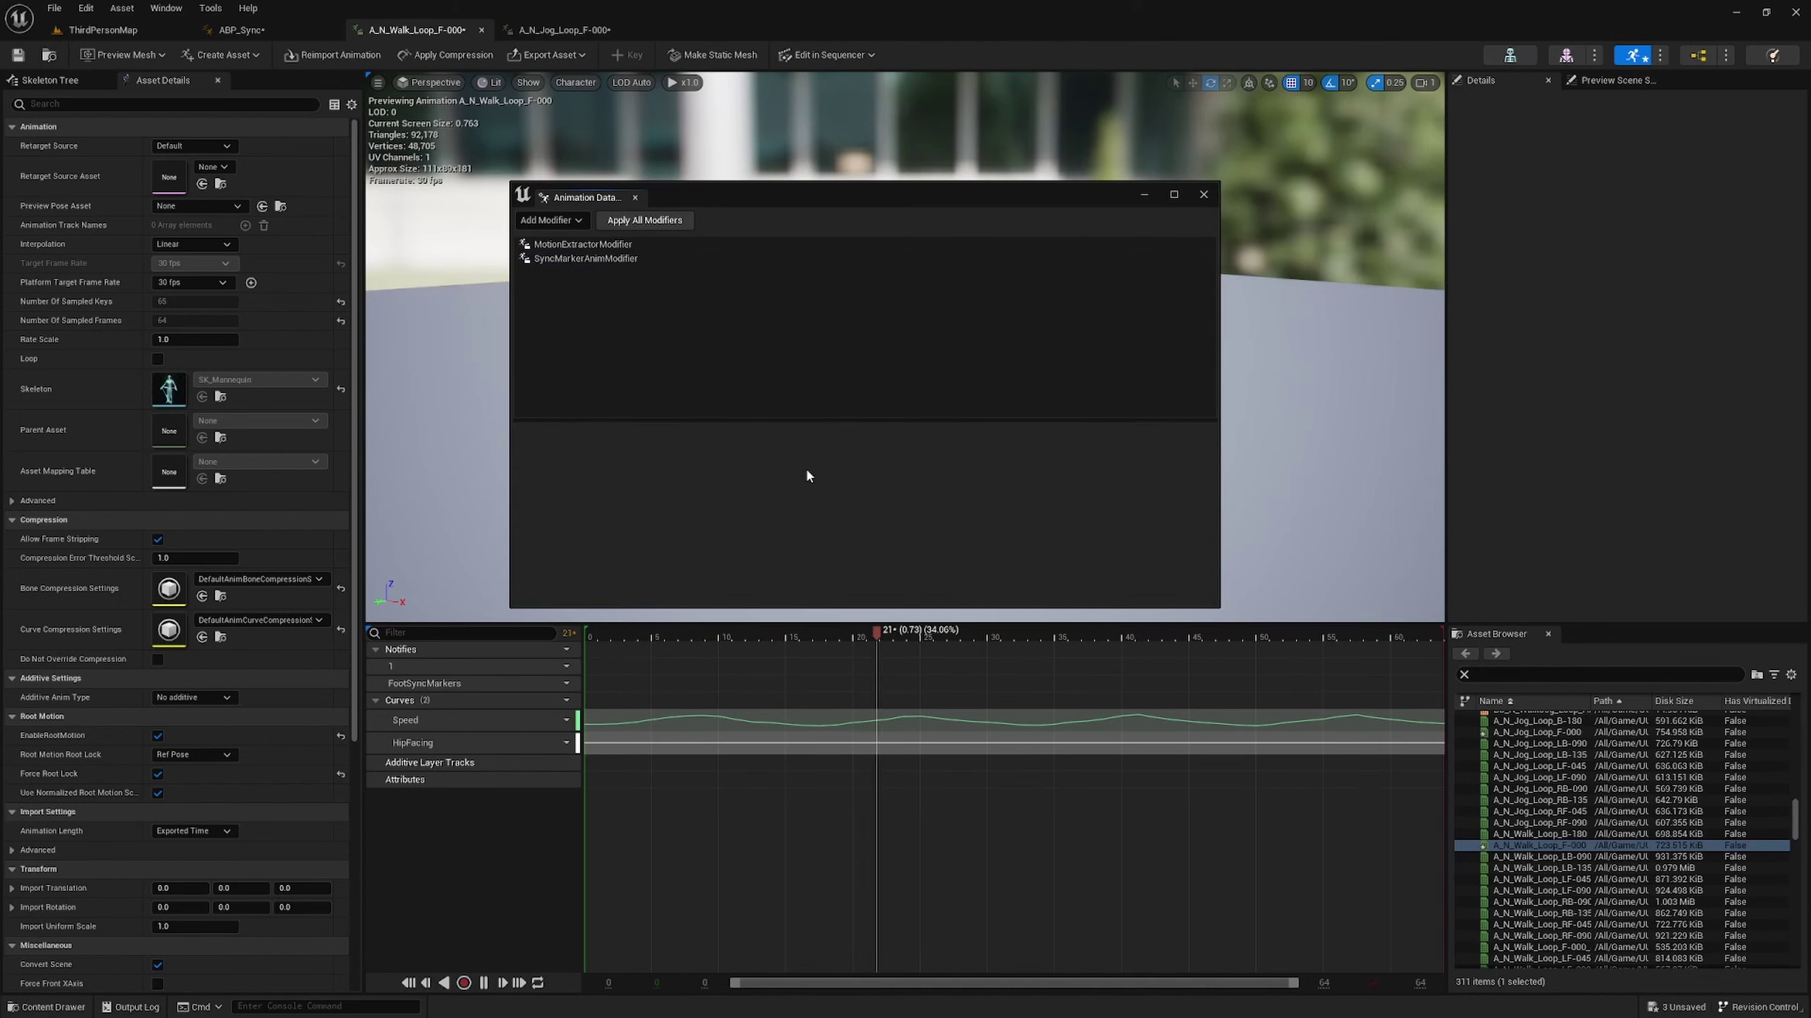
- Disable Force Root Lock, keep EnableRootMotion on, and reapply the SyncMarkerAnimModifier to the walk animation
drag(707, 188, 1251, 117)
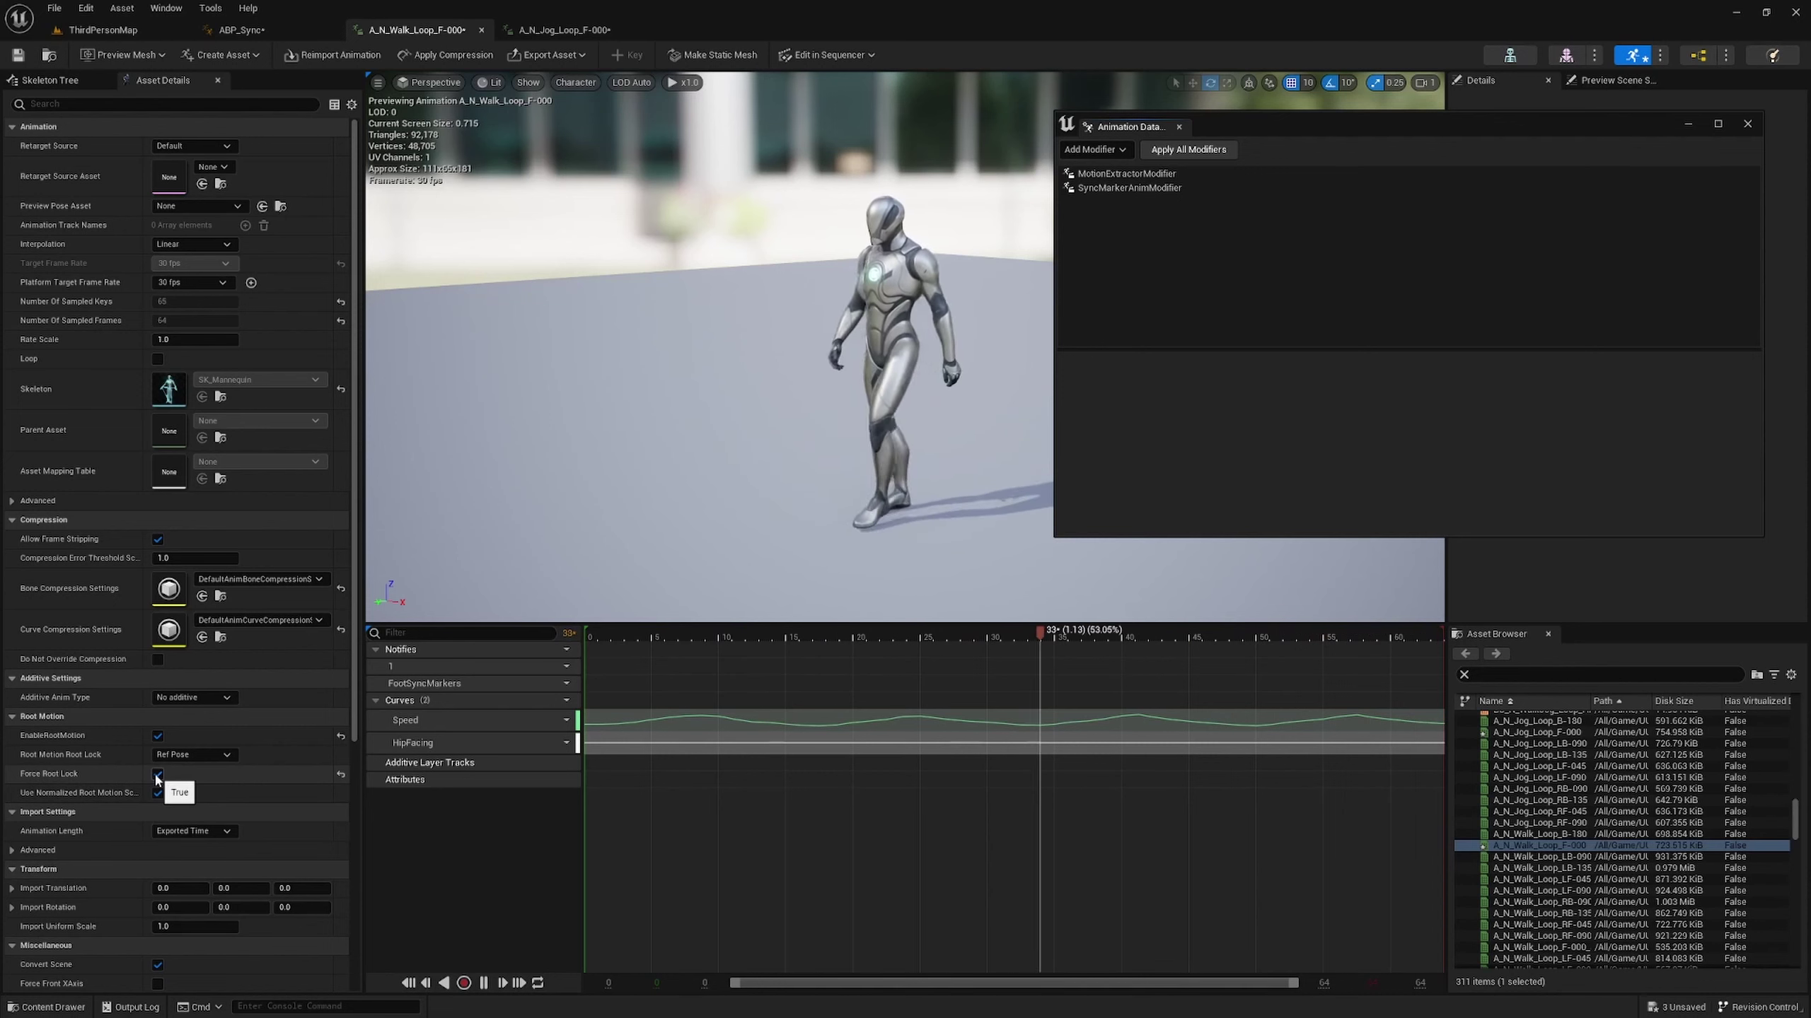
click(1133, 188)
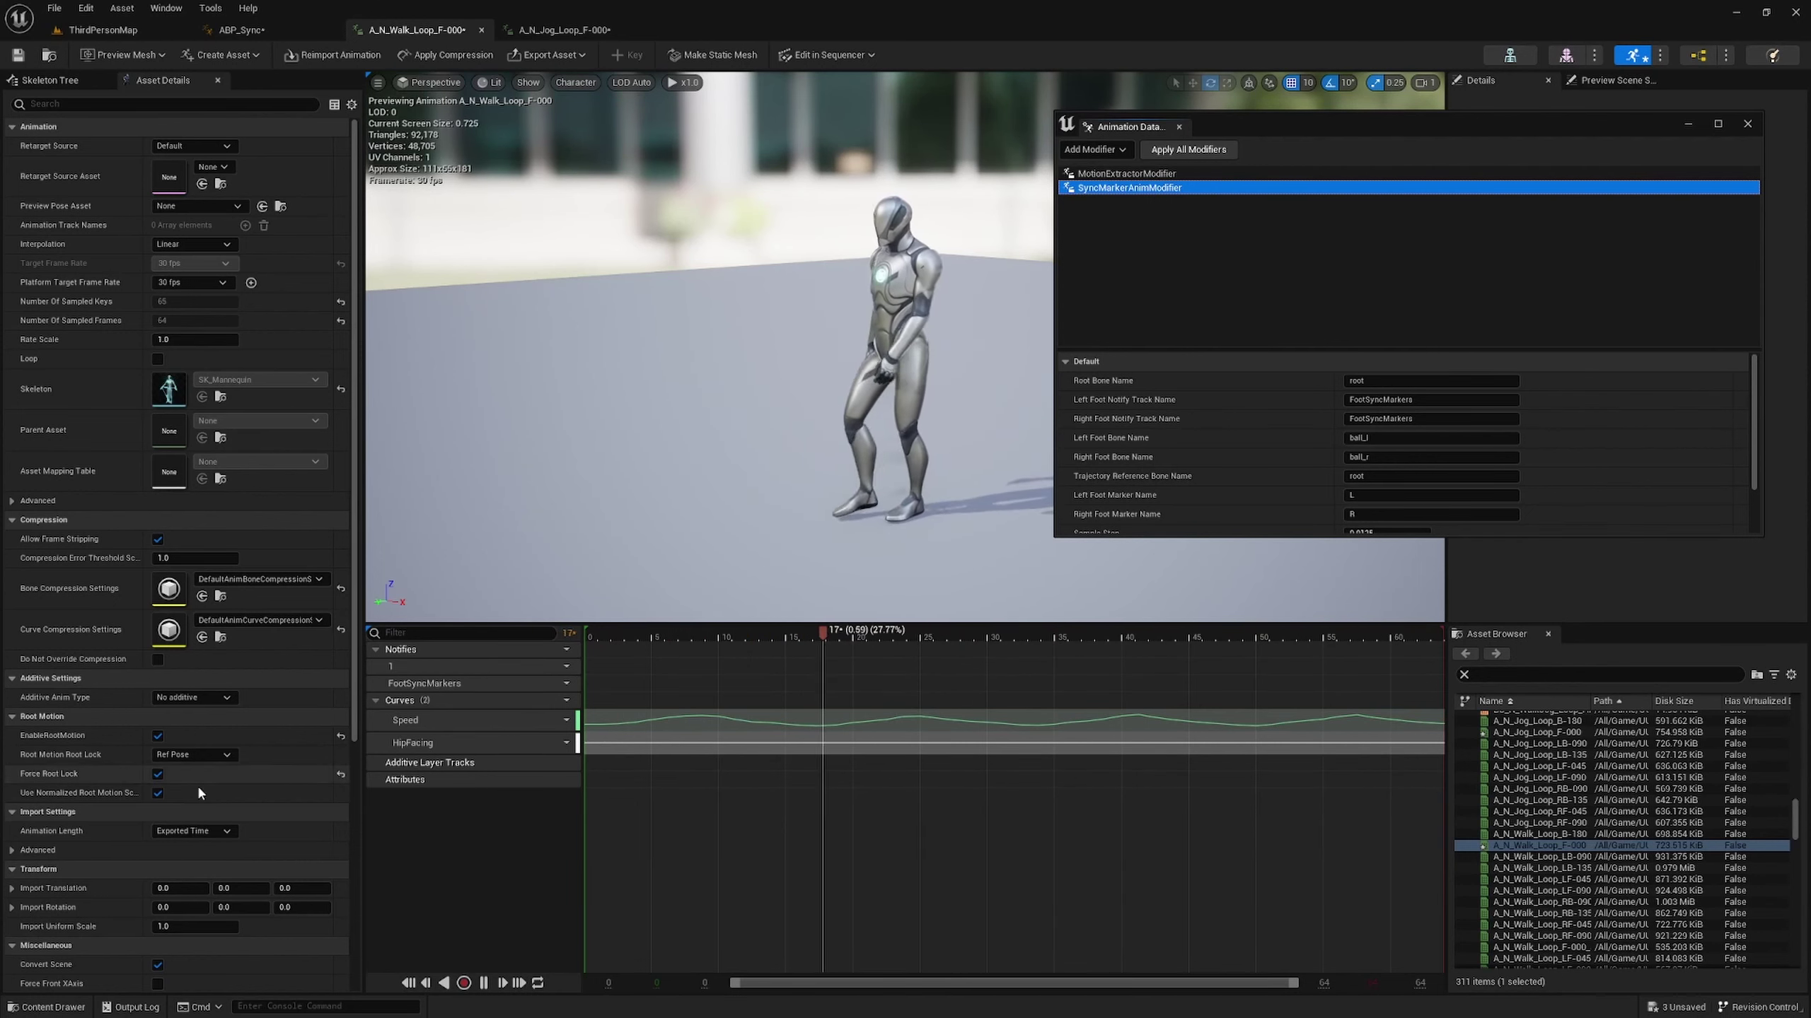
click(158, 774)
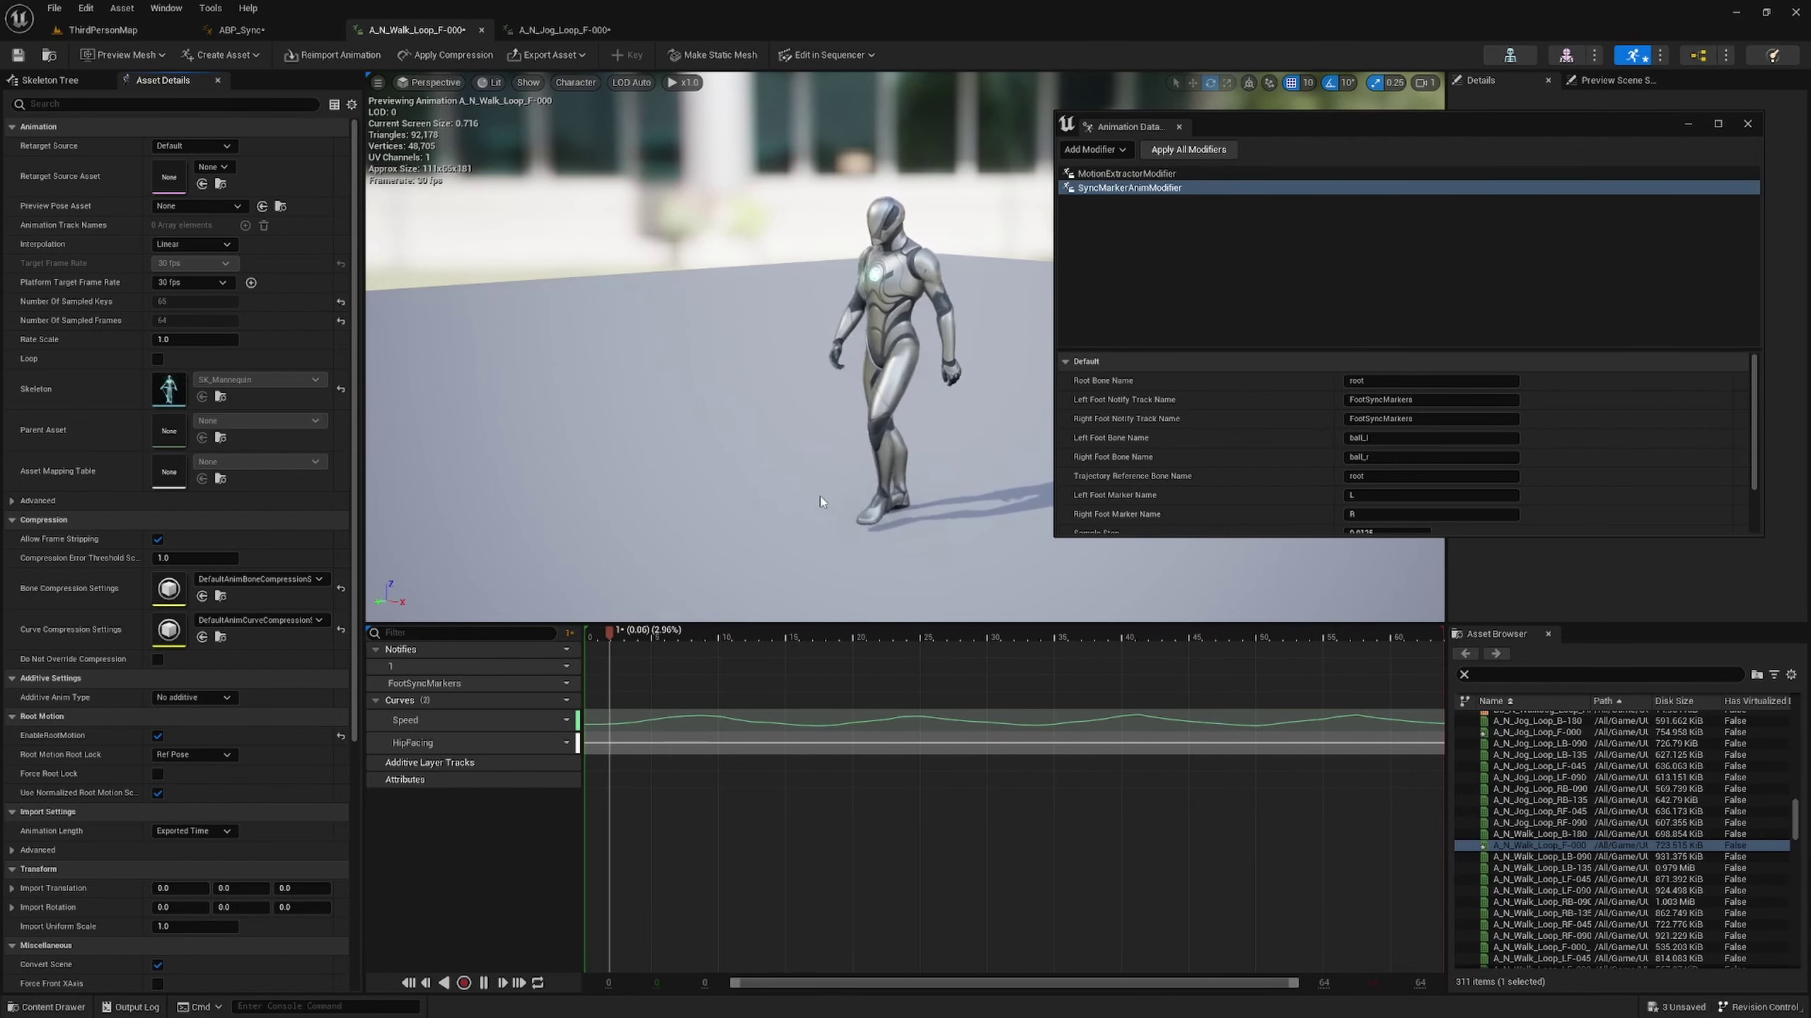
click(158, 736)
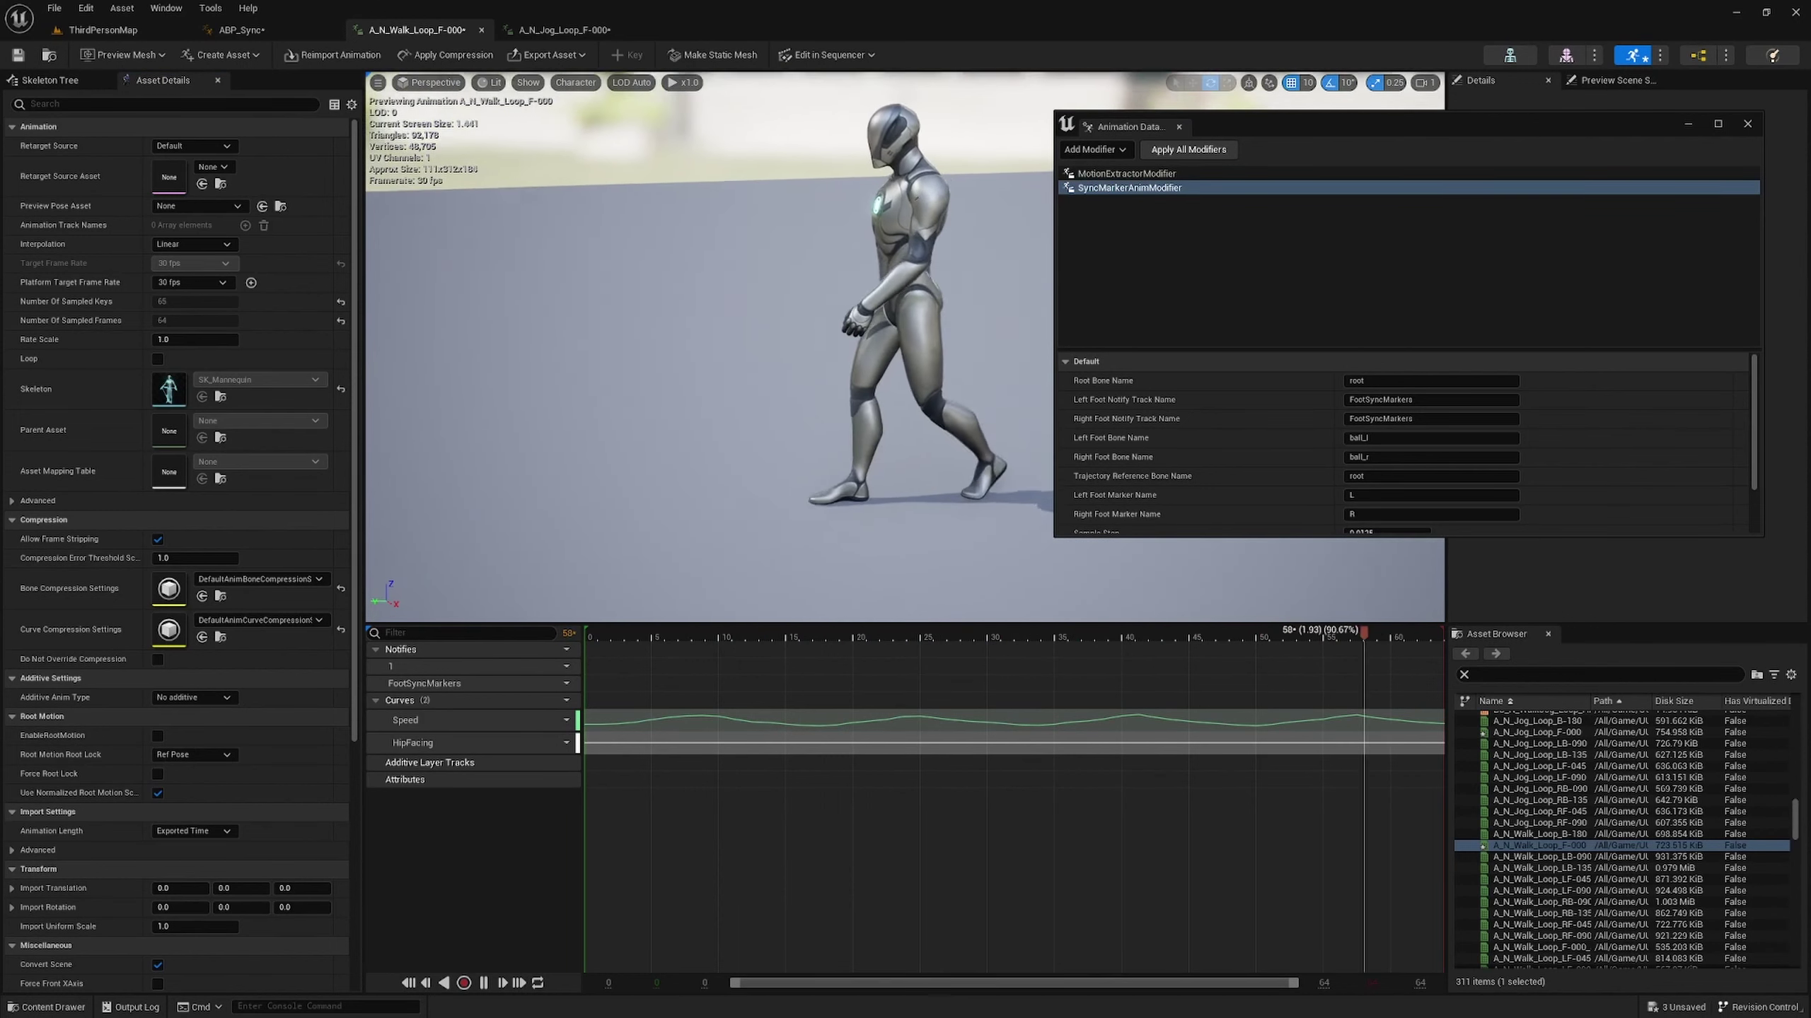
click(157, 735)
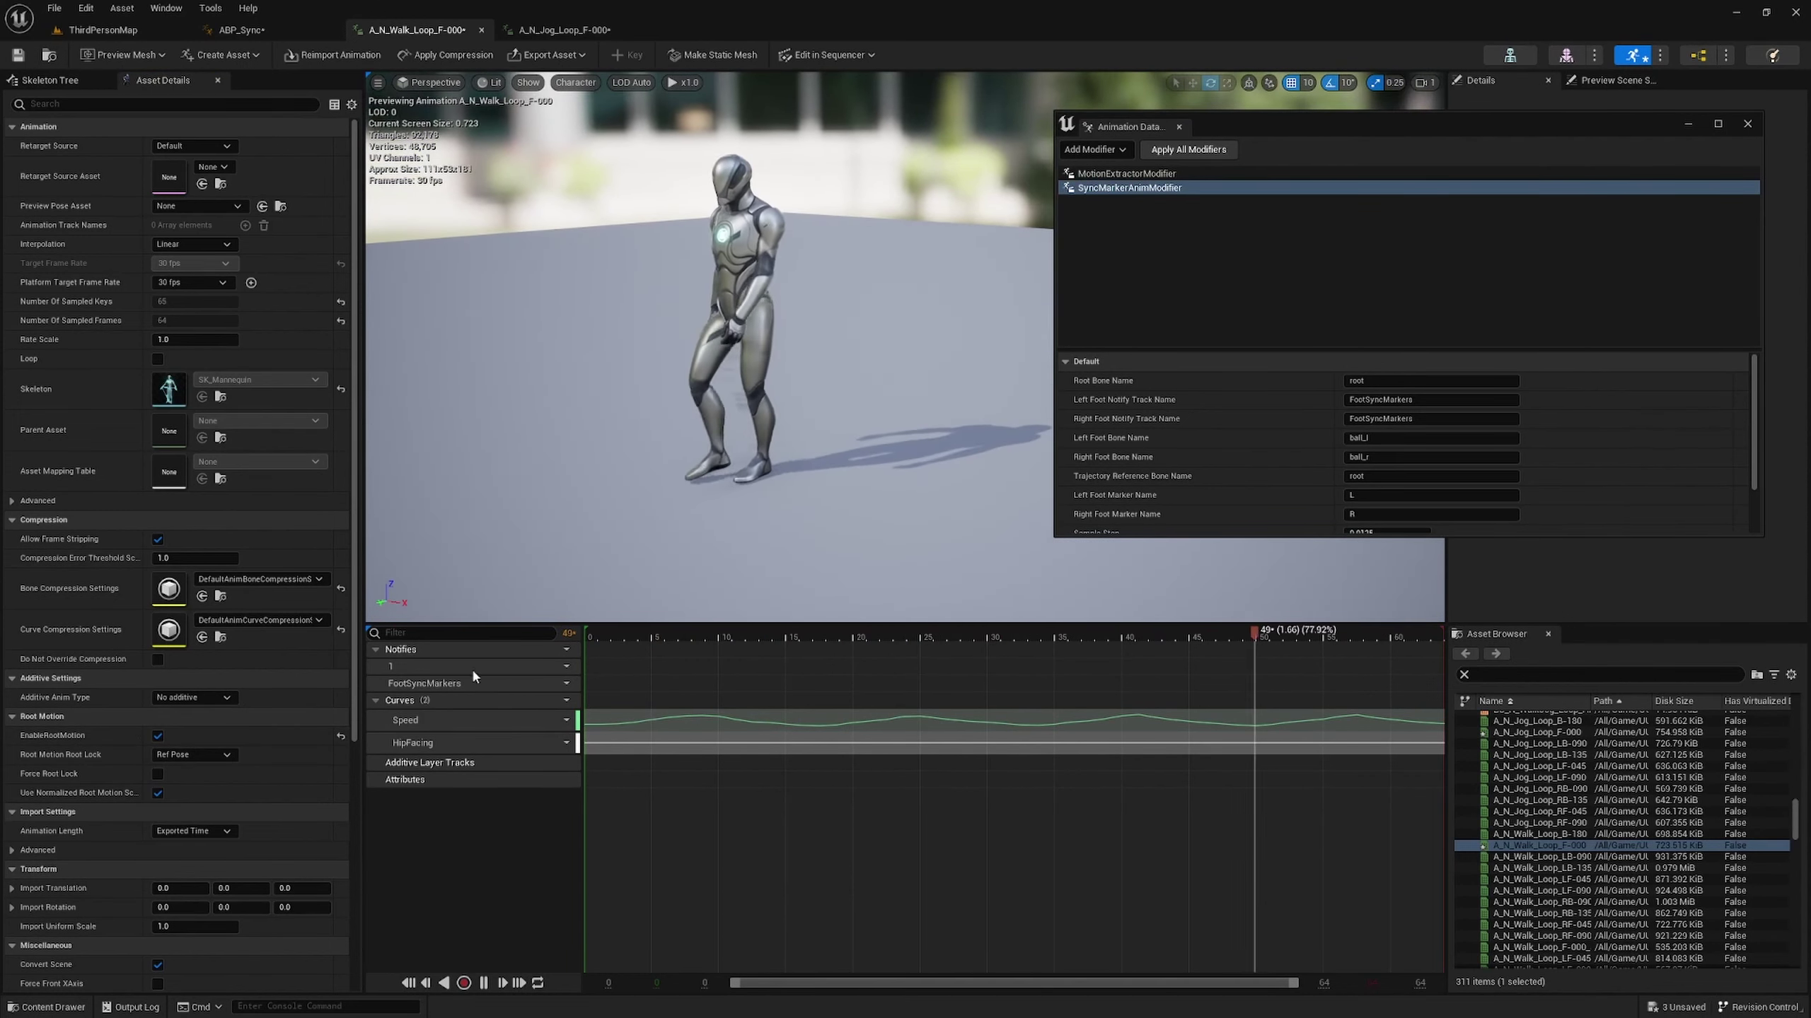
right_click(1161, 190)
click(1210, 217)
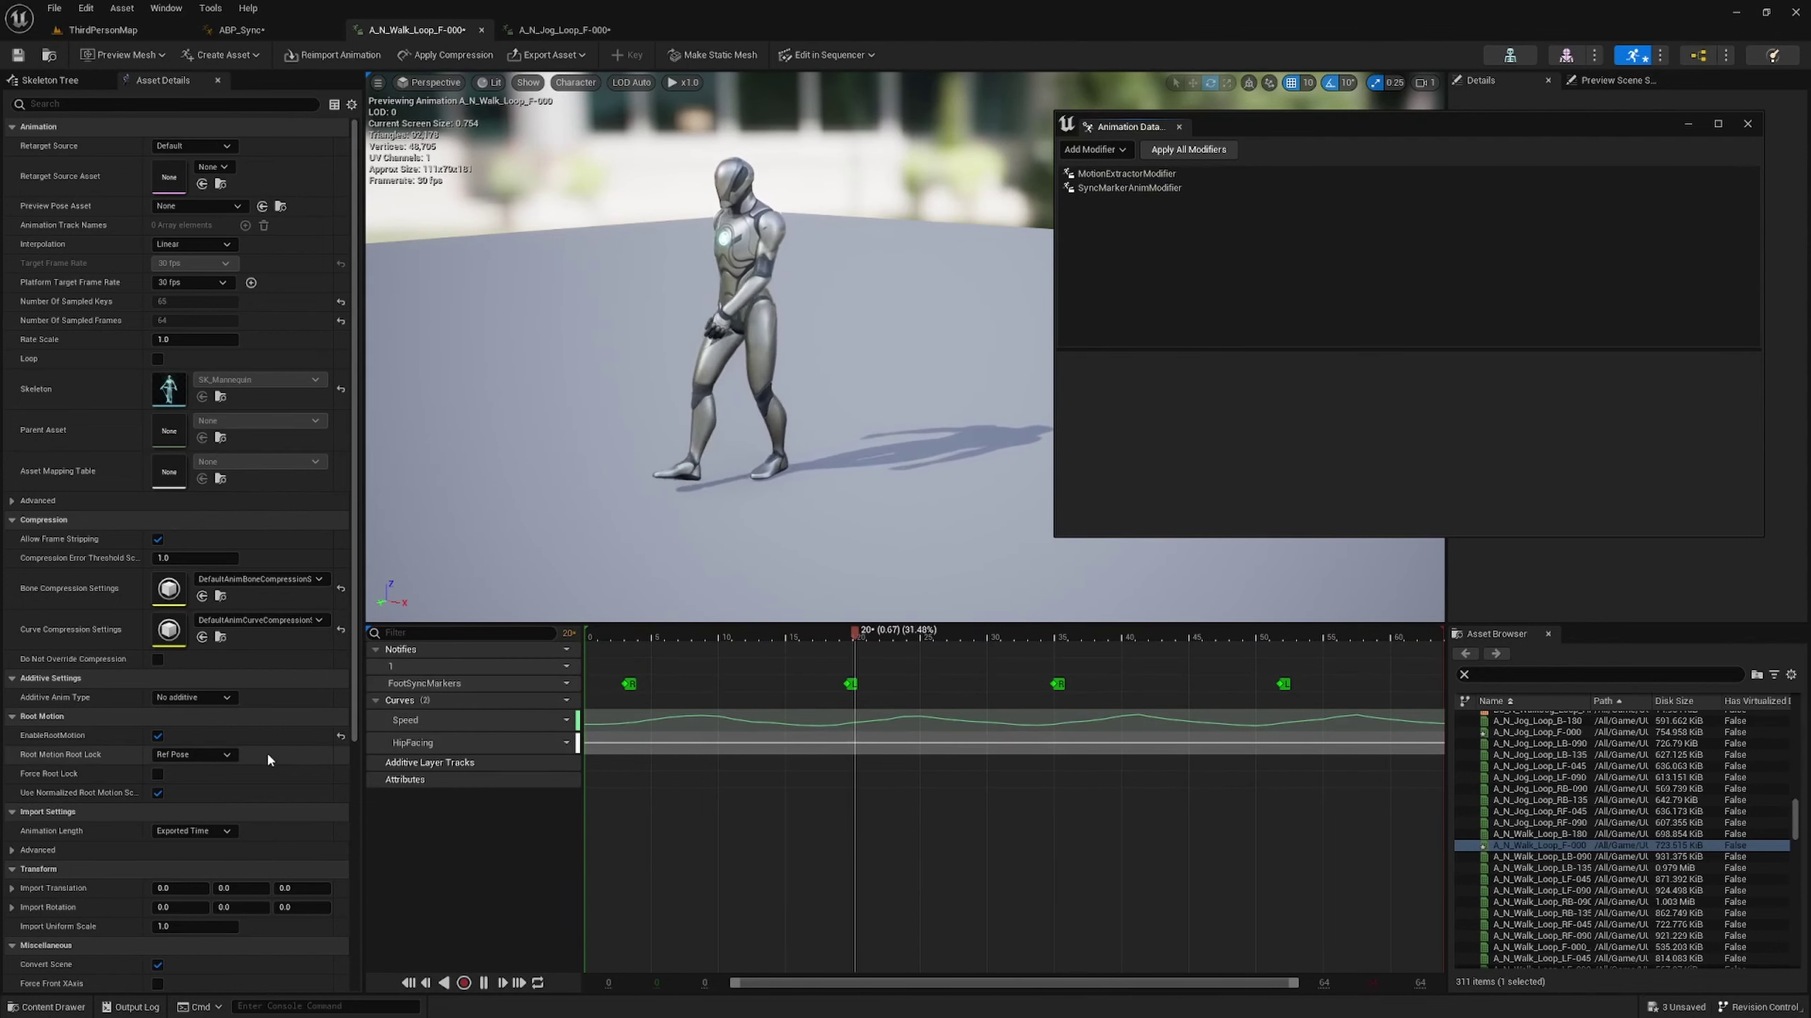
- Re-enable Force Root Lock on the walk animation and move the modifiers window away from the preview
click(157, 774)
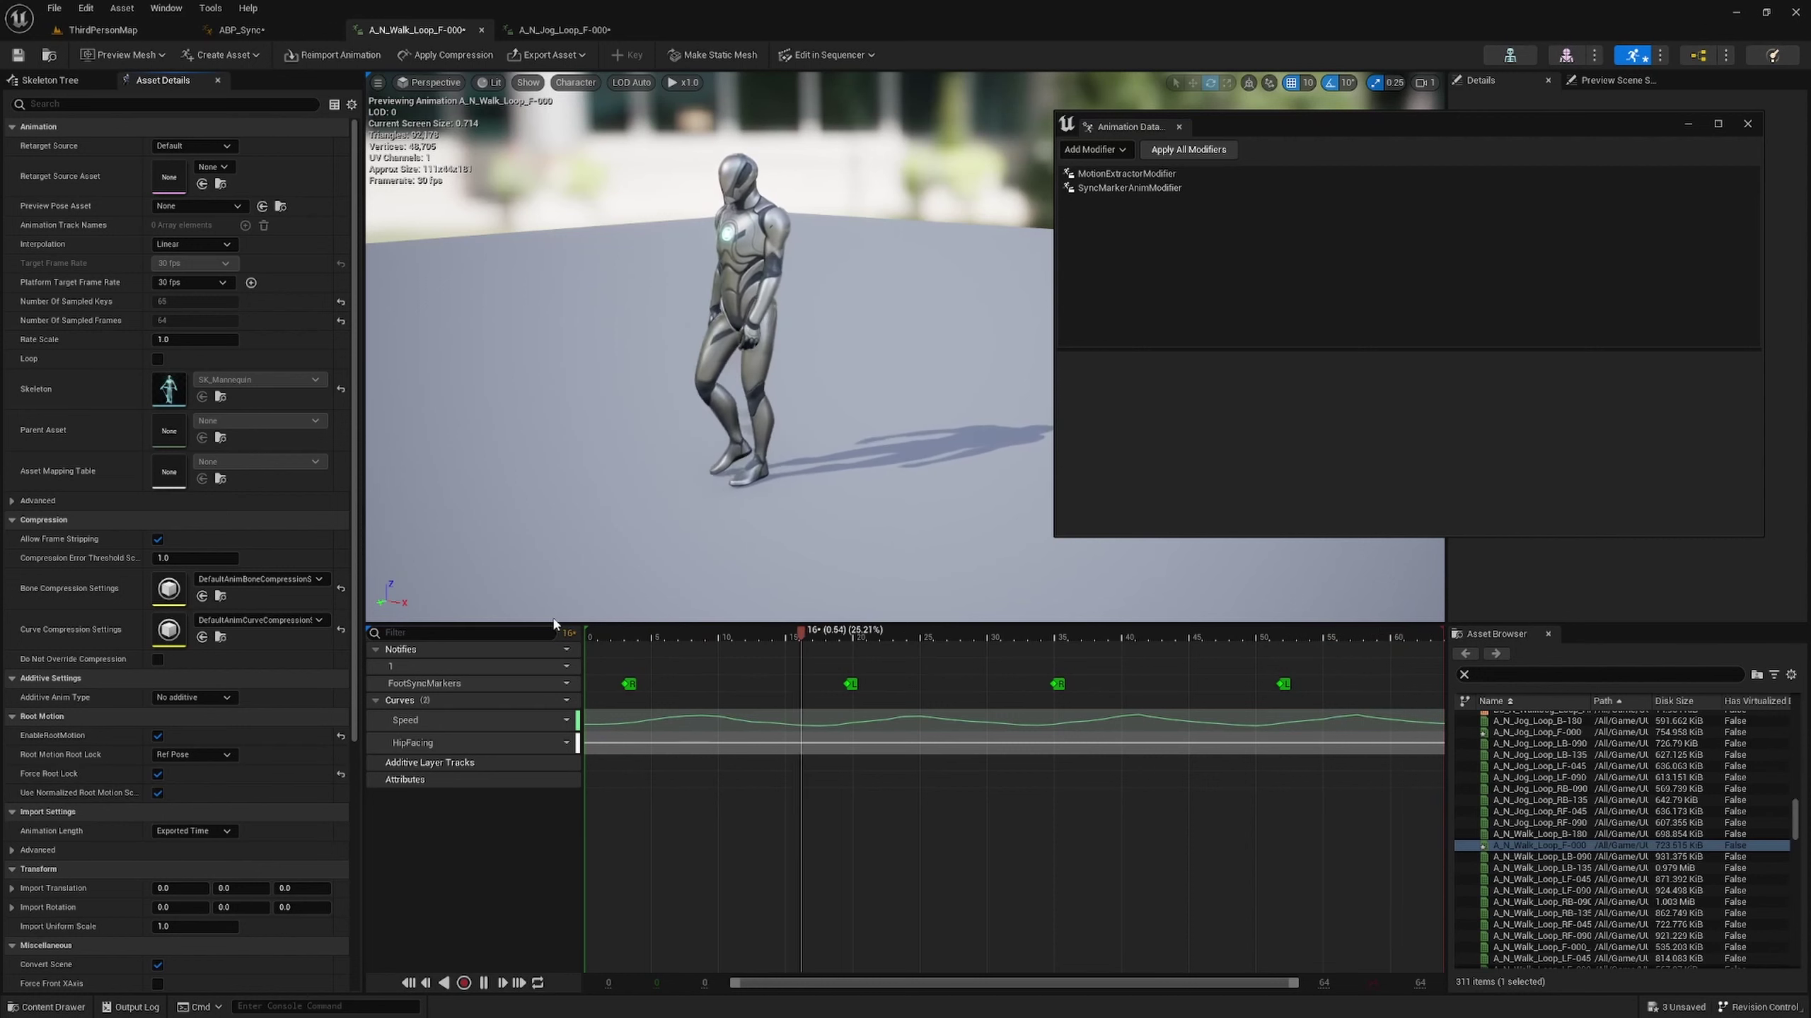
drag(1237, 133, 1810, 399)
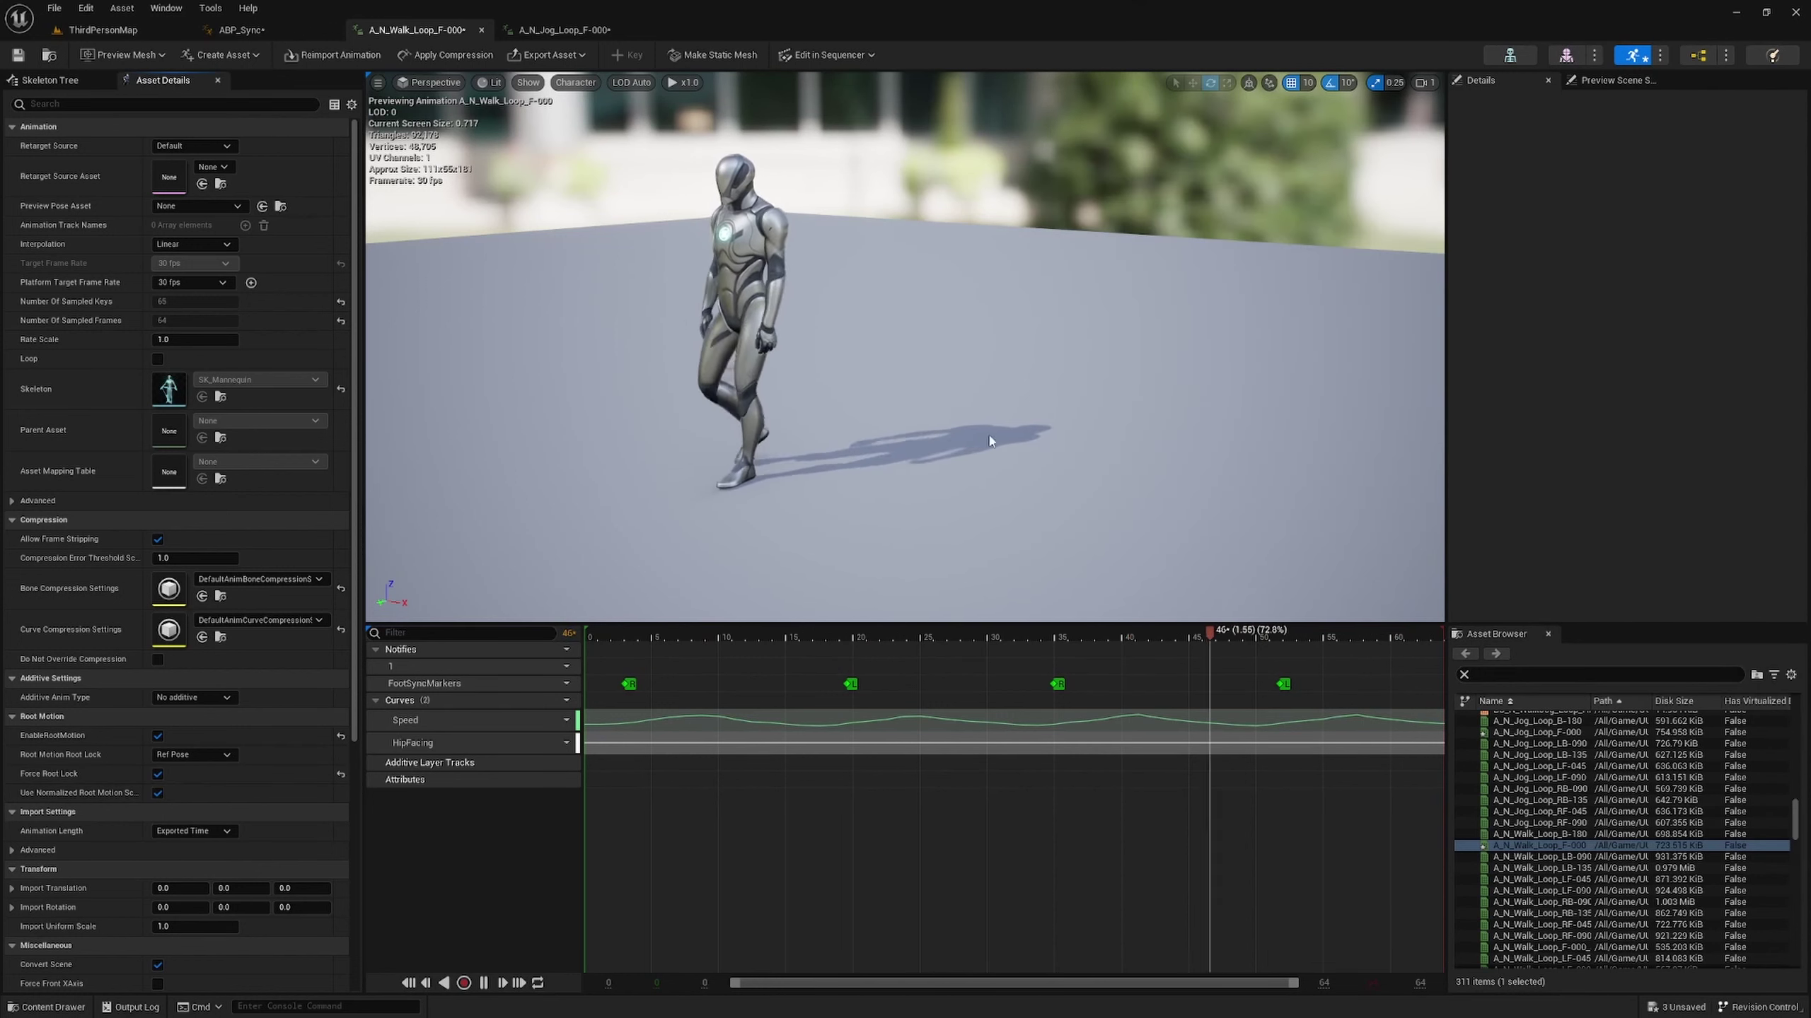
- Scrub the walk animation to the first foot sync marker and examine the positions of the ball_l and ball_r bones
mouse_move(626, 632)
mouse_down()
mouse_move(560, 637)
mouse_move(592, 631)
mouse_up()
right_drag(662, 615, 545, 617)
mouse_move(611, 631)
mouse_down()
mouse_move(553, 633)
mouse_move(628, 640)
mouse_up()
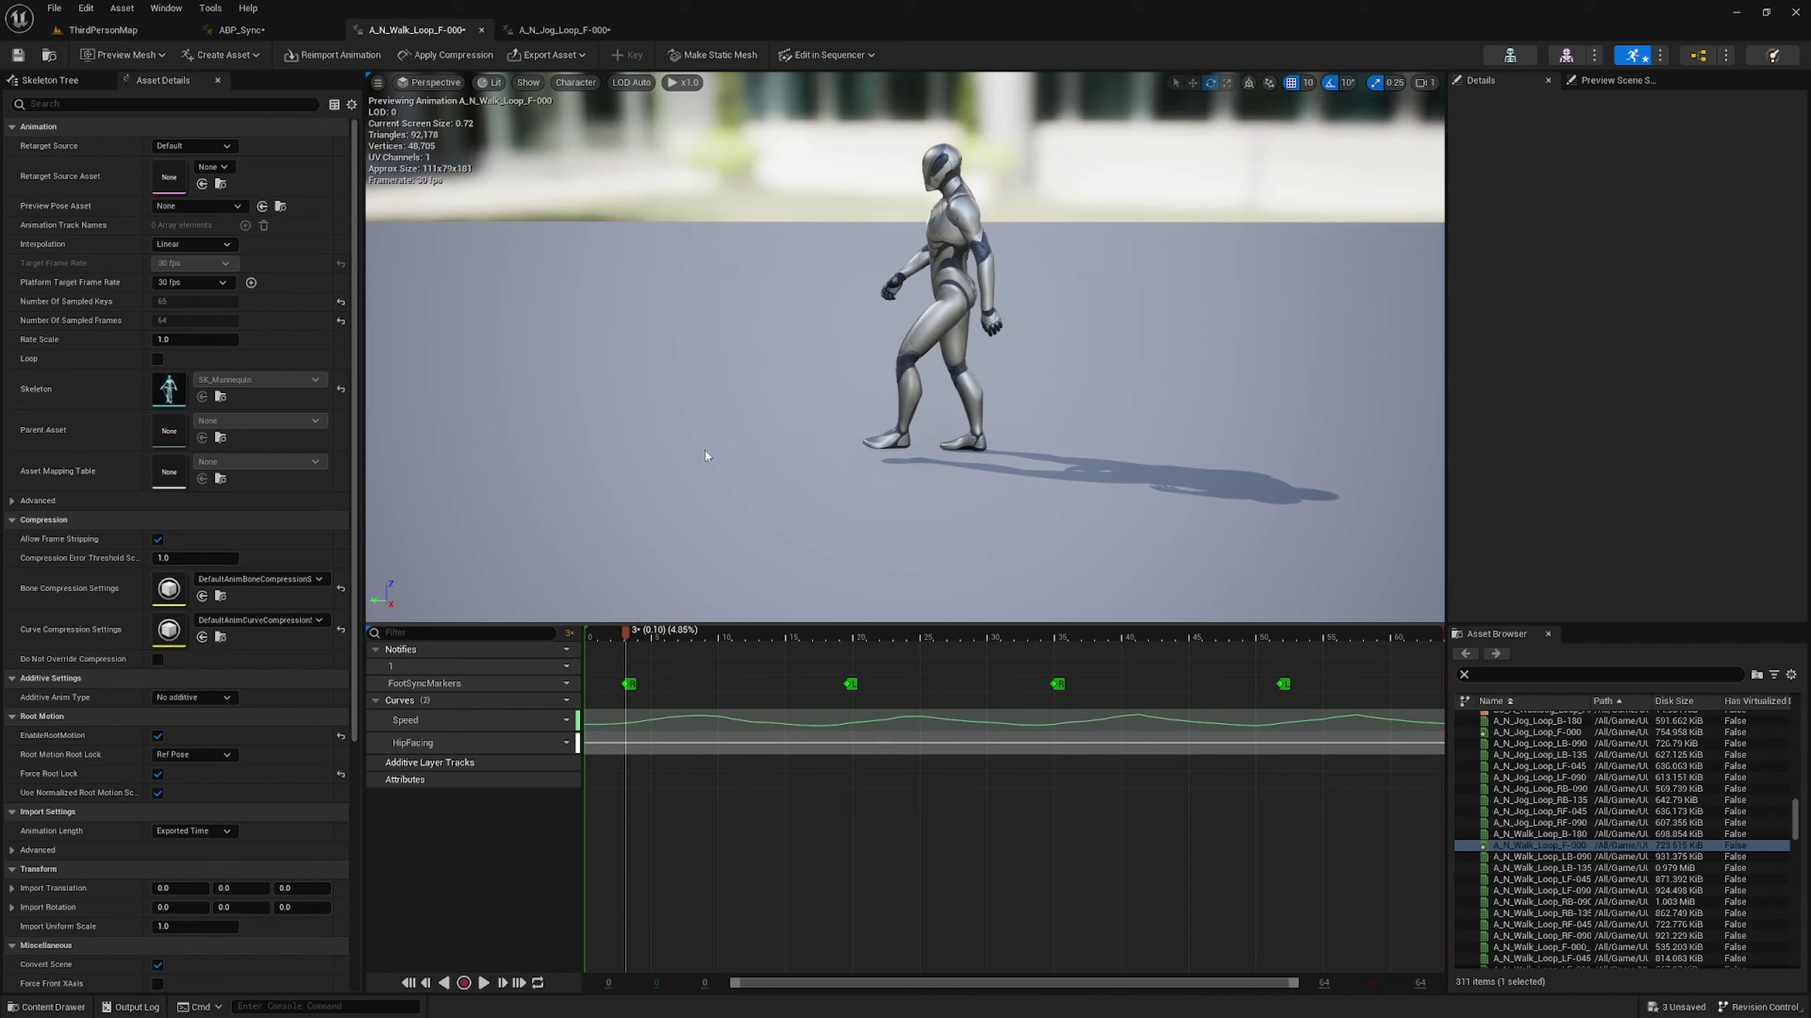
click(32, 78)
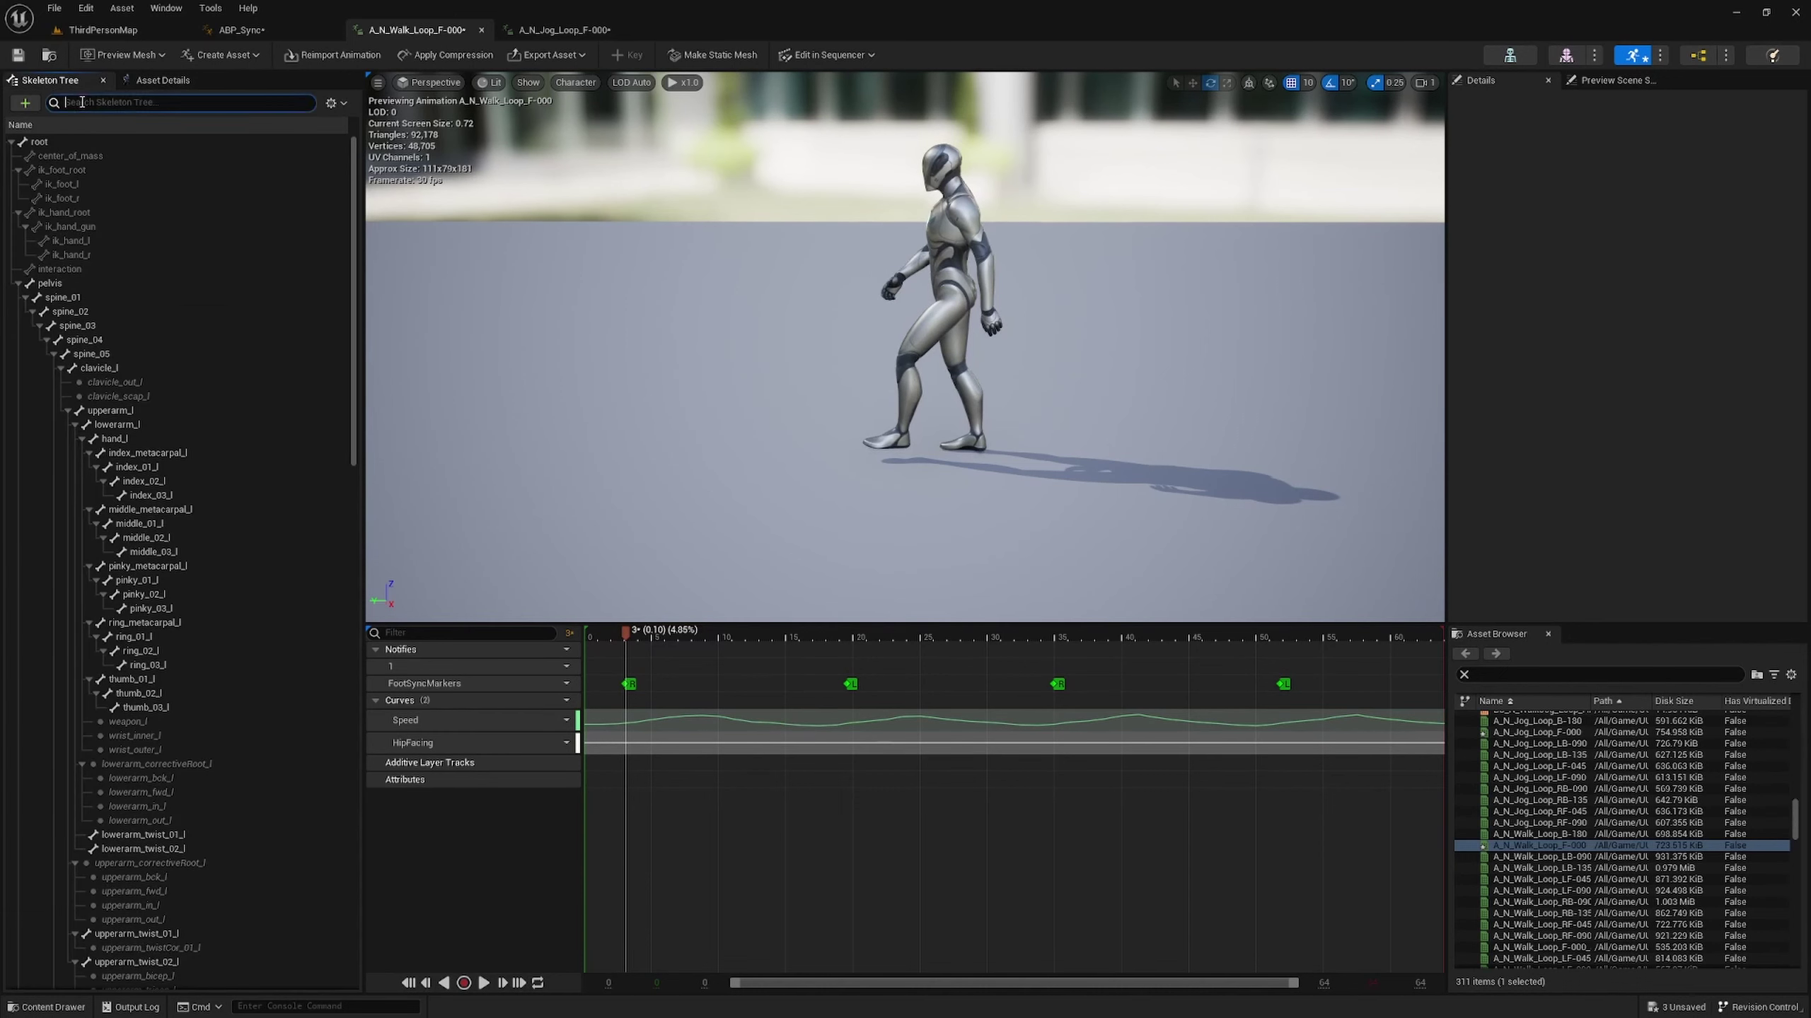
text(ball)
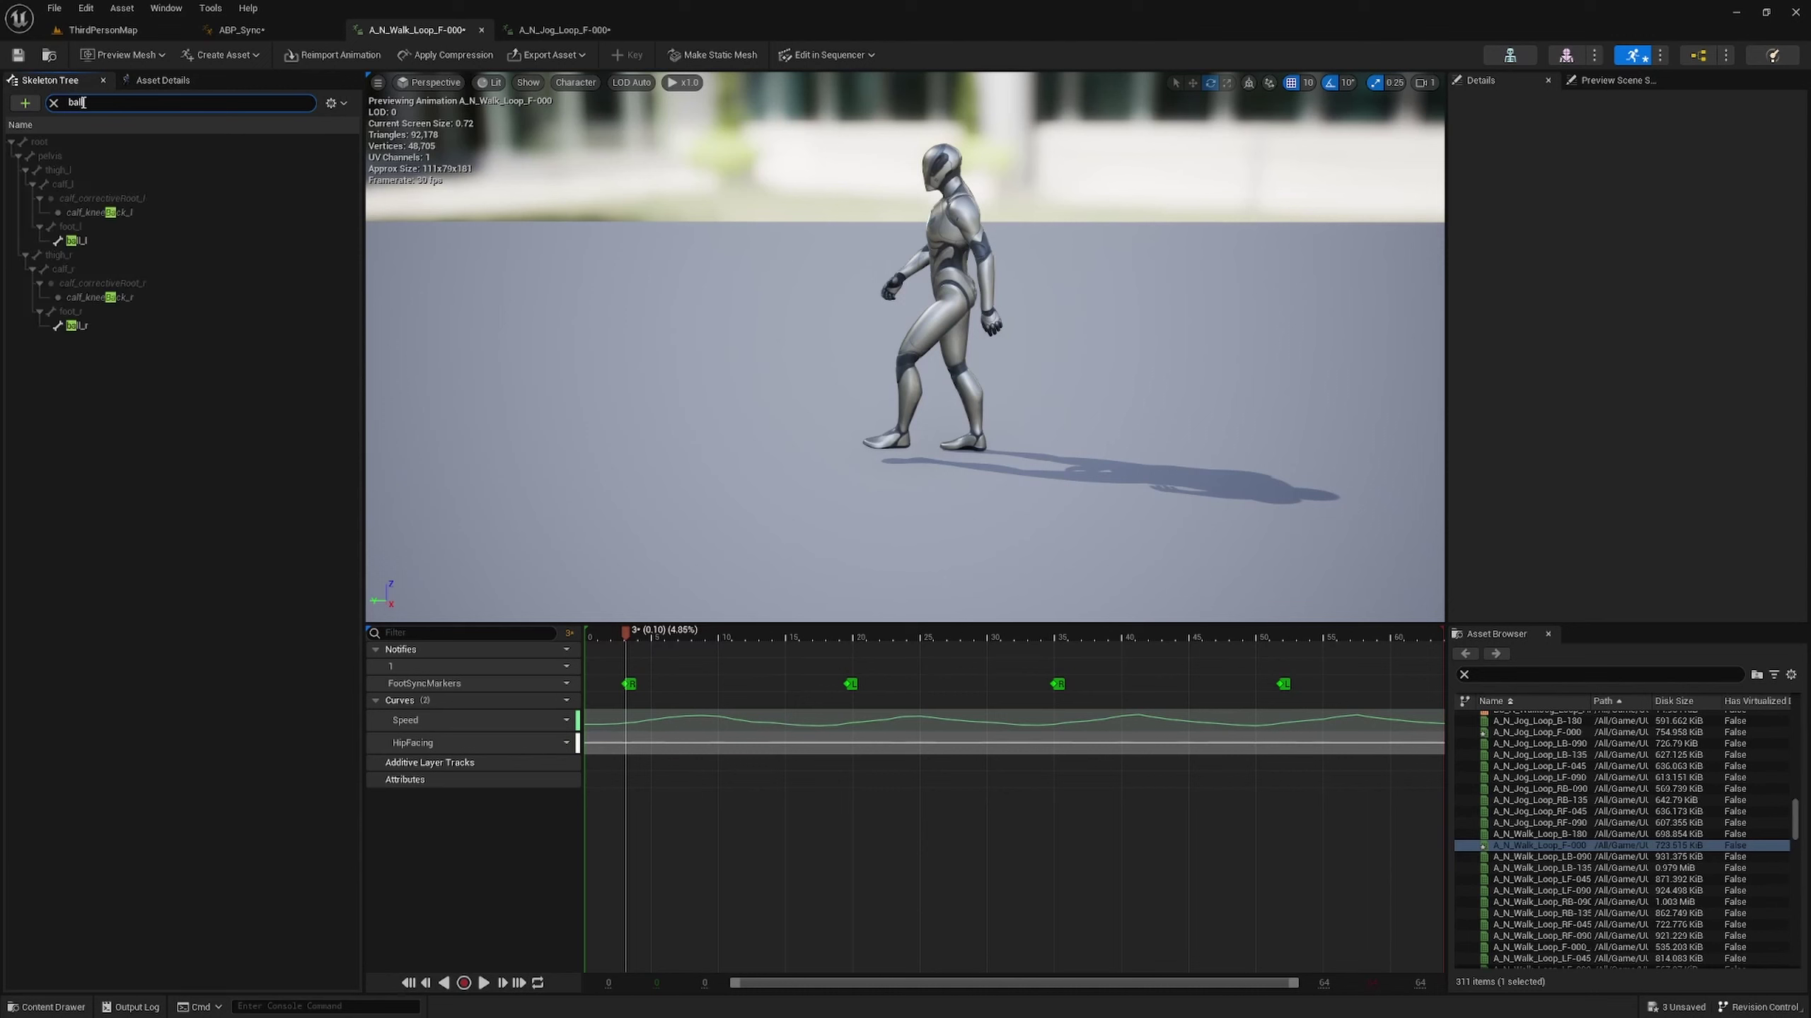
click(131, 214)
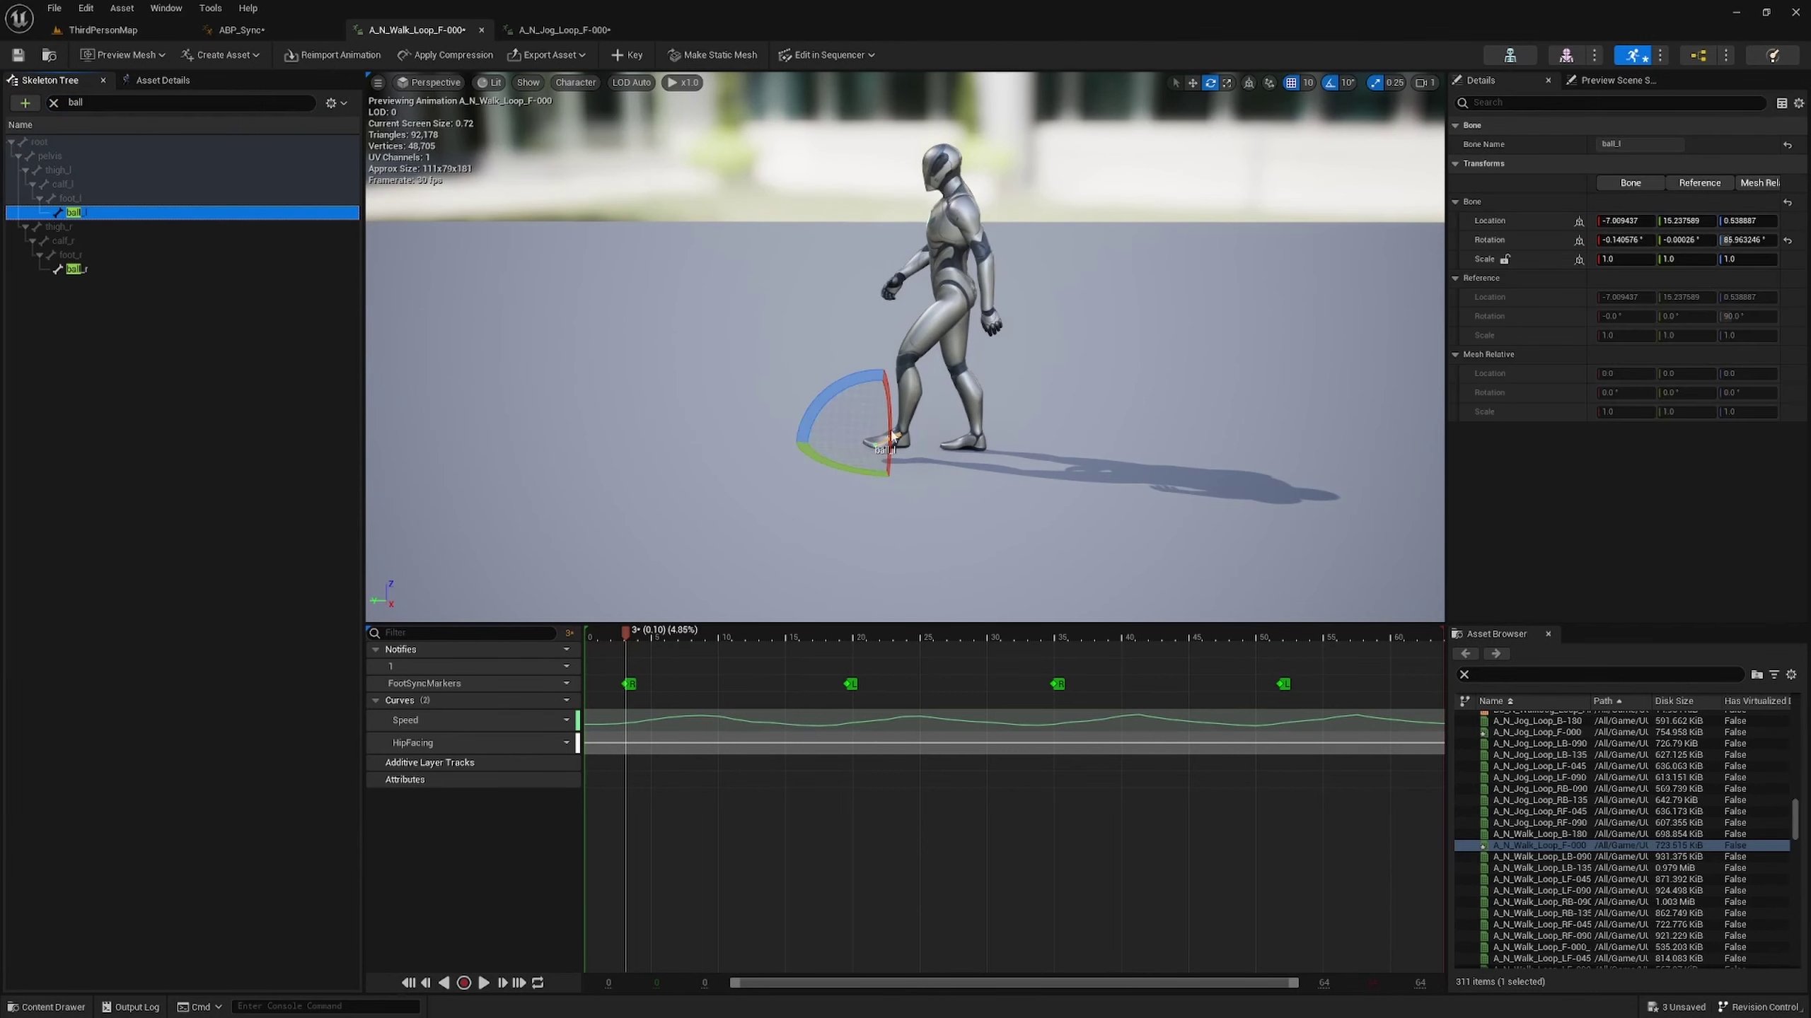
click(87, 269)
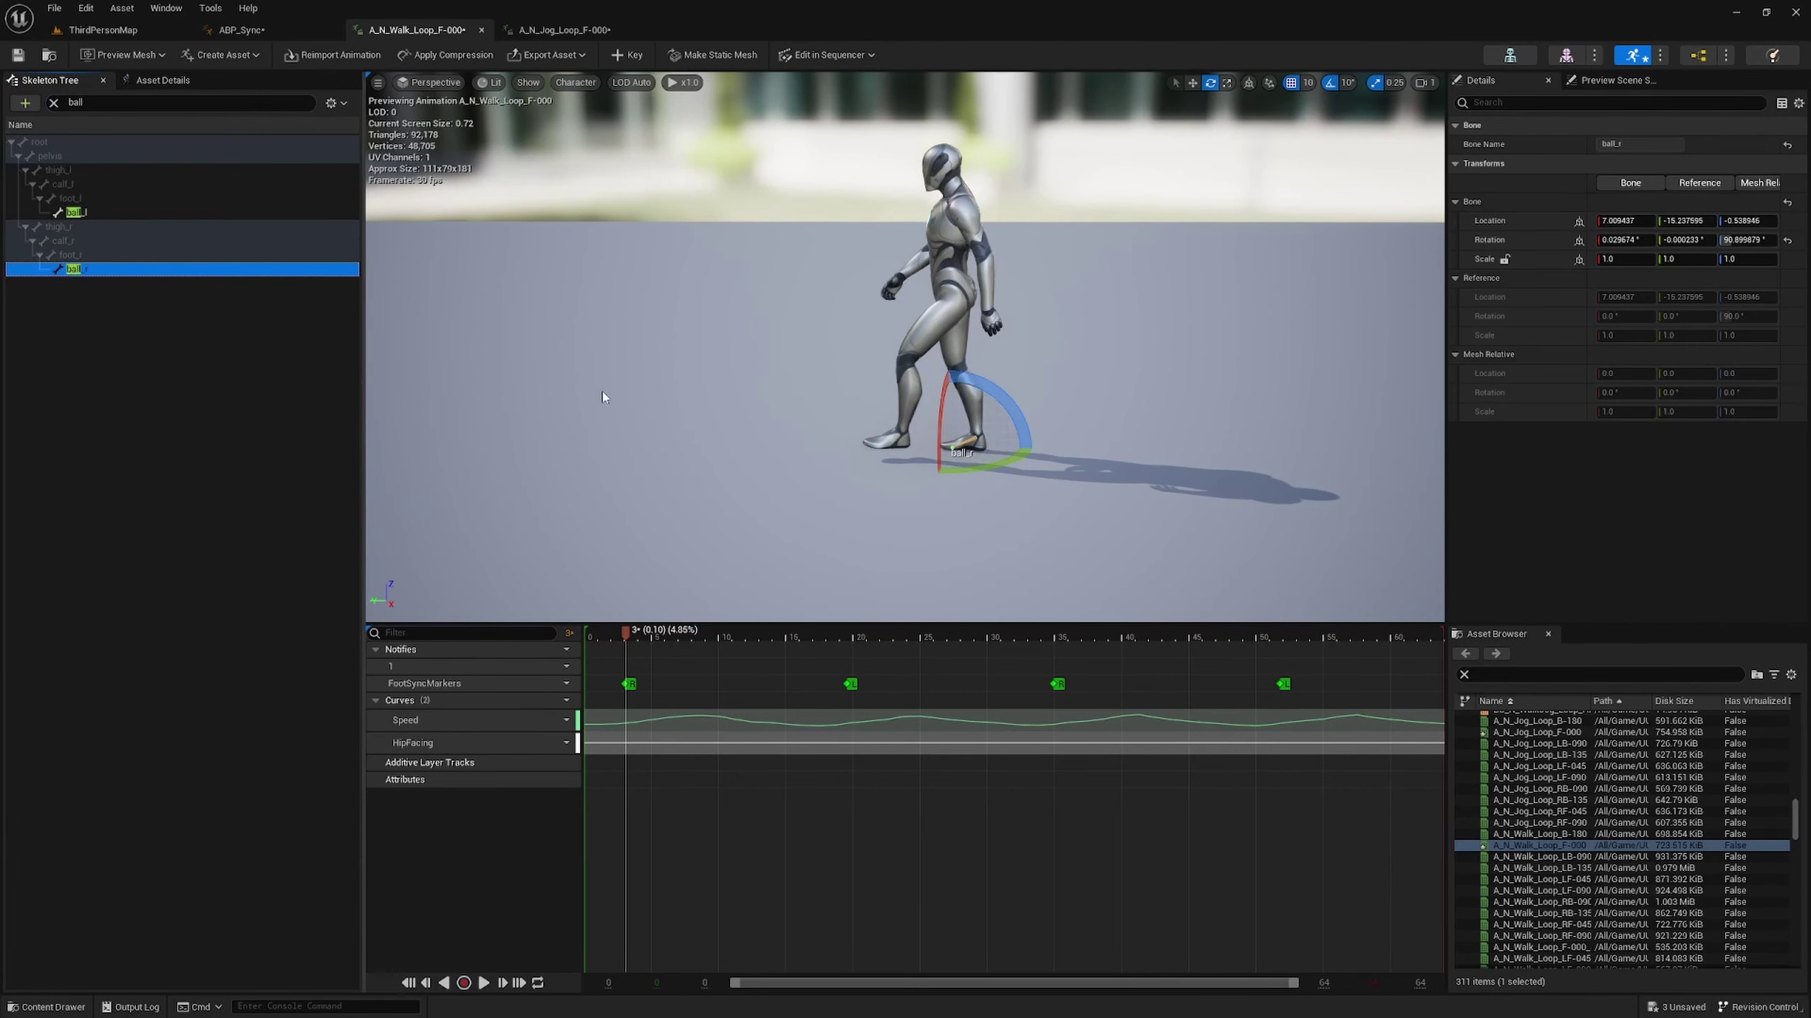
- Select the root bone and scrub through the walk animation to compare the foot positions with the root
drag(648, 638, 587, 634)
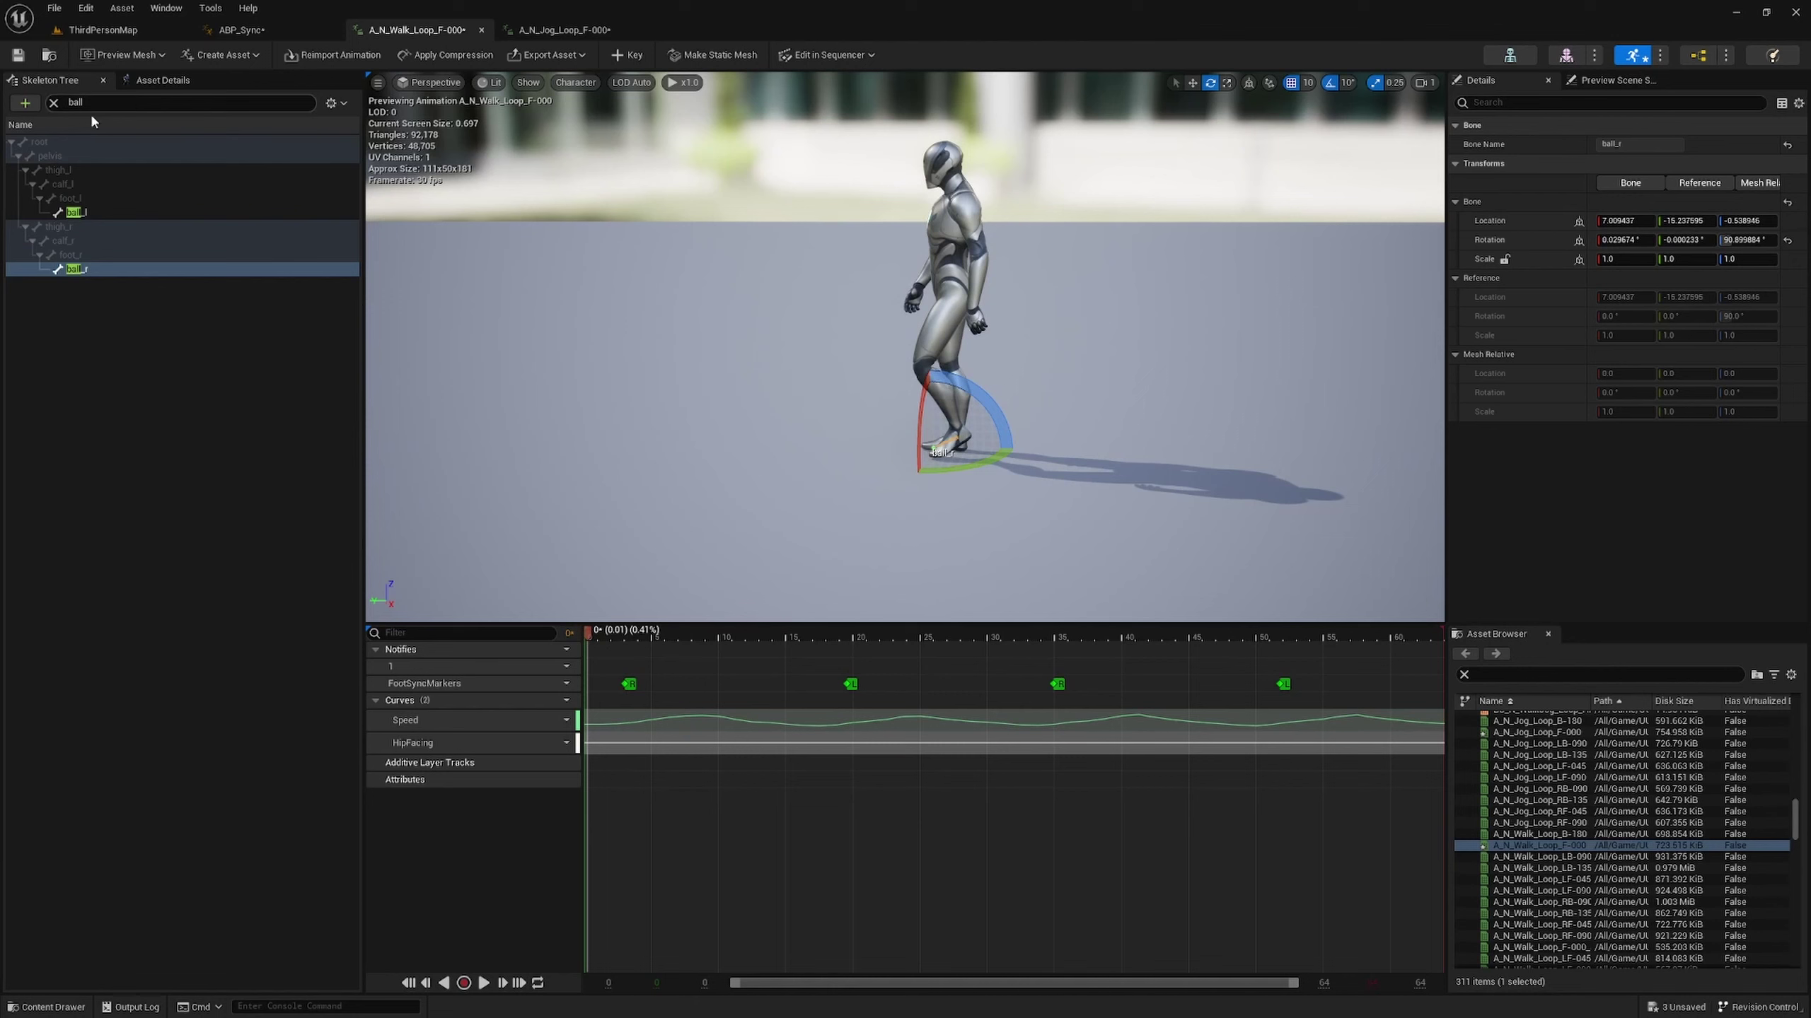
click(53, 103)
click(38, 142)
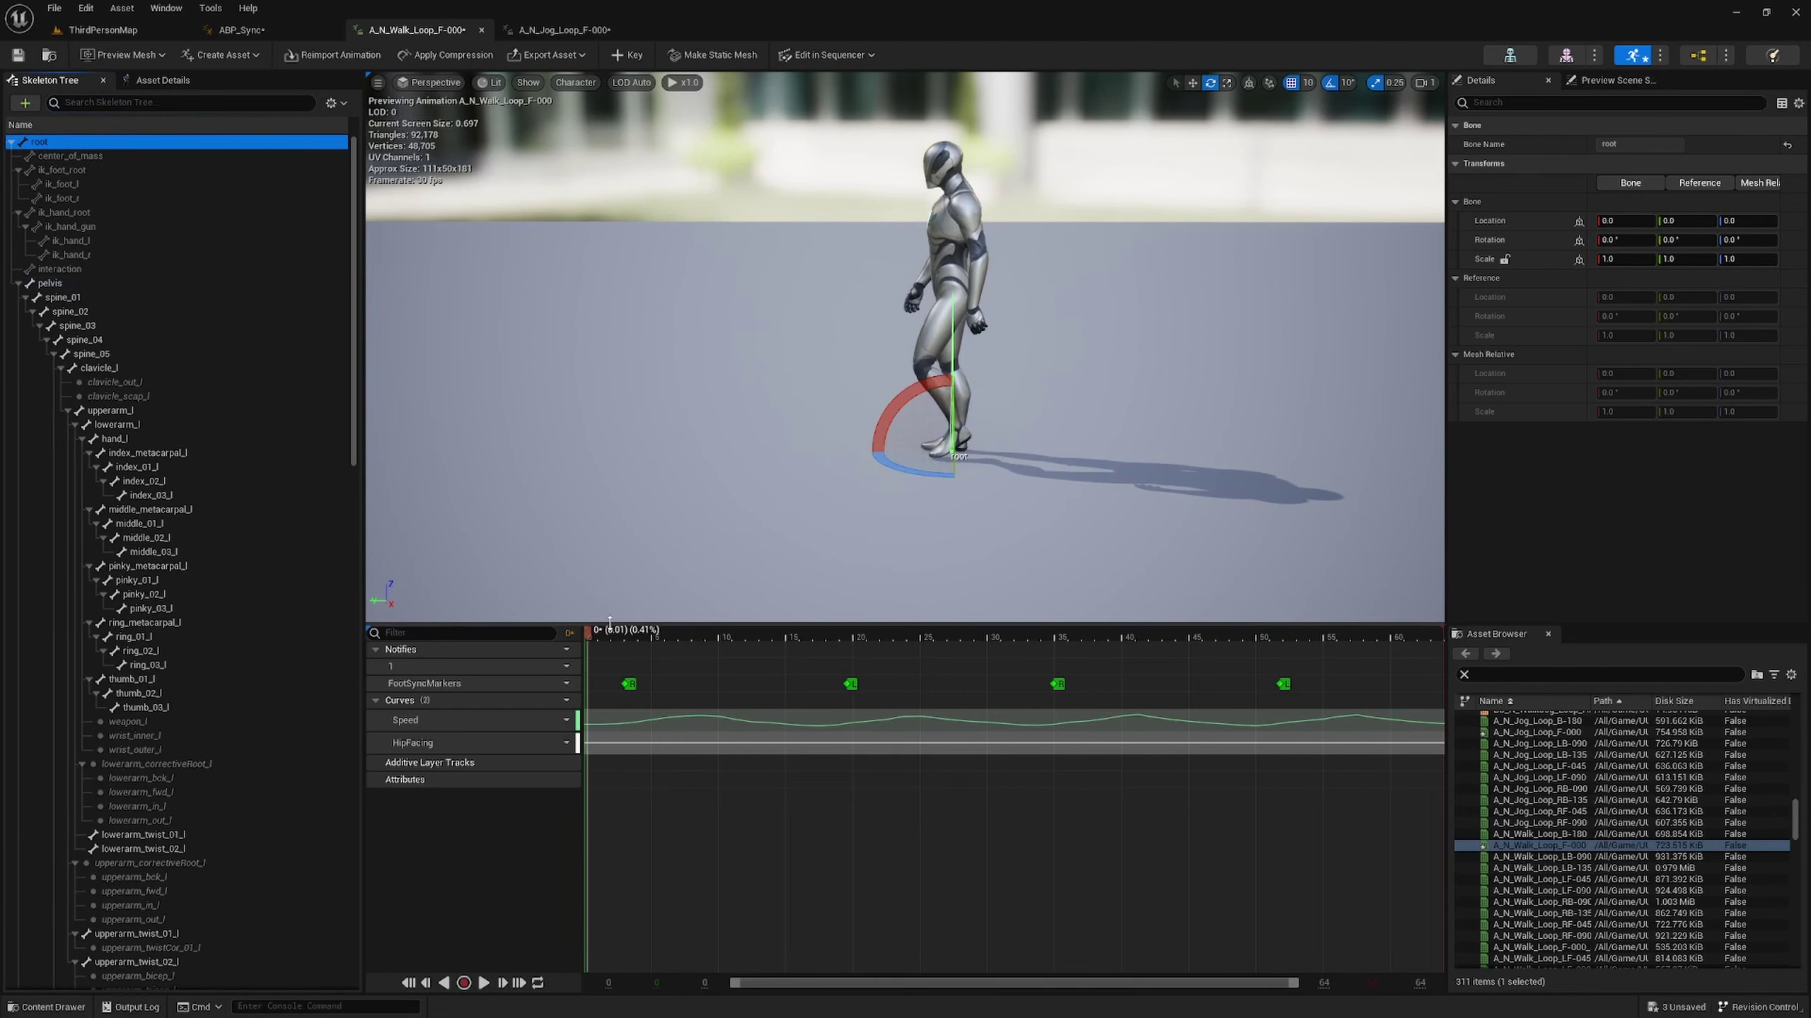
mouse_move(602, 637)
mouse_down()
mouse_move(627, 637)
mouse_move(587, 632)
mouse_move(616, 640)
mouse_up()
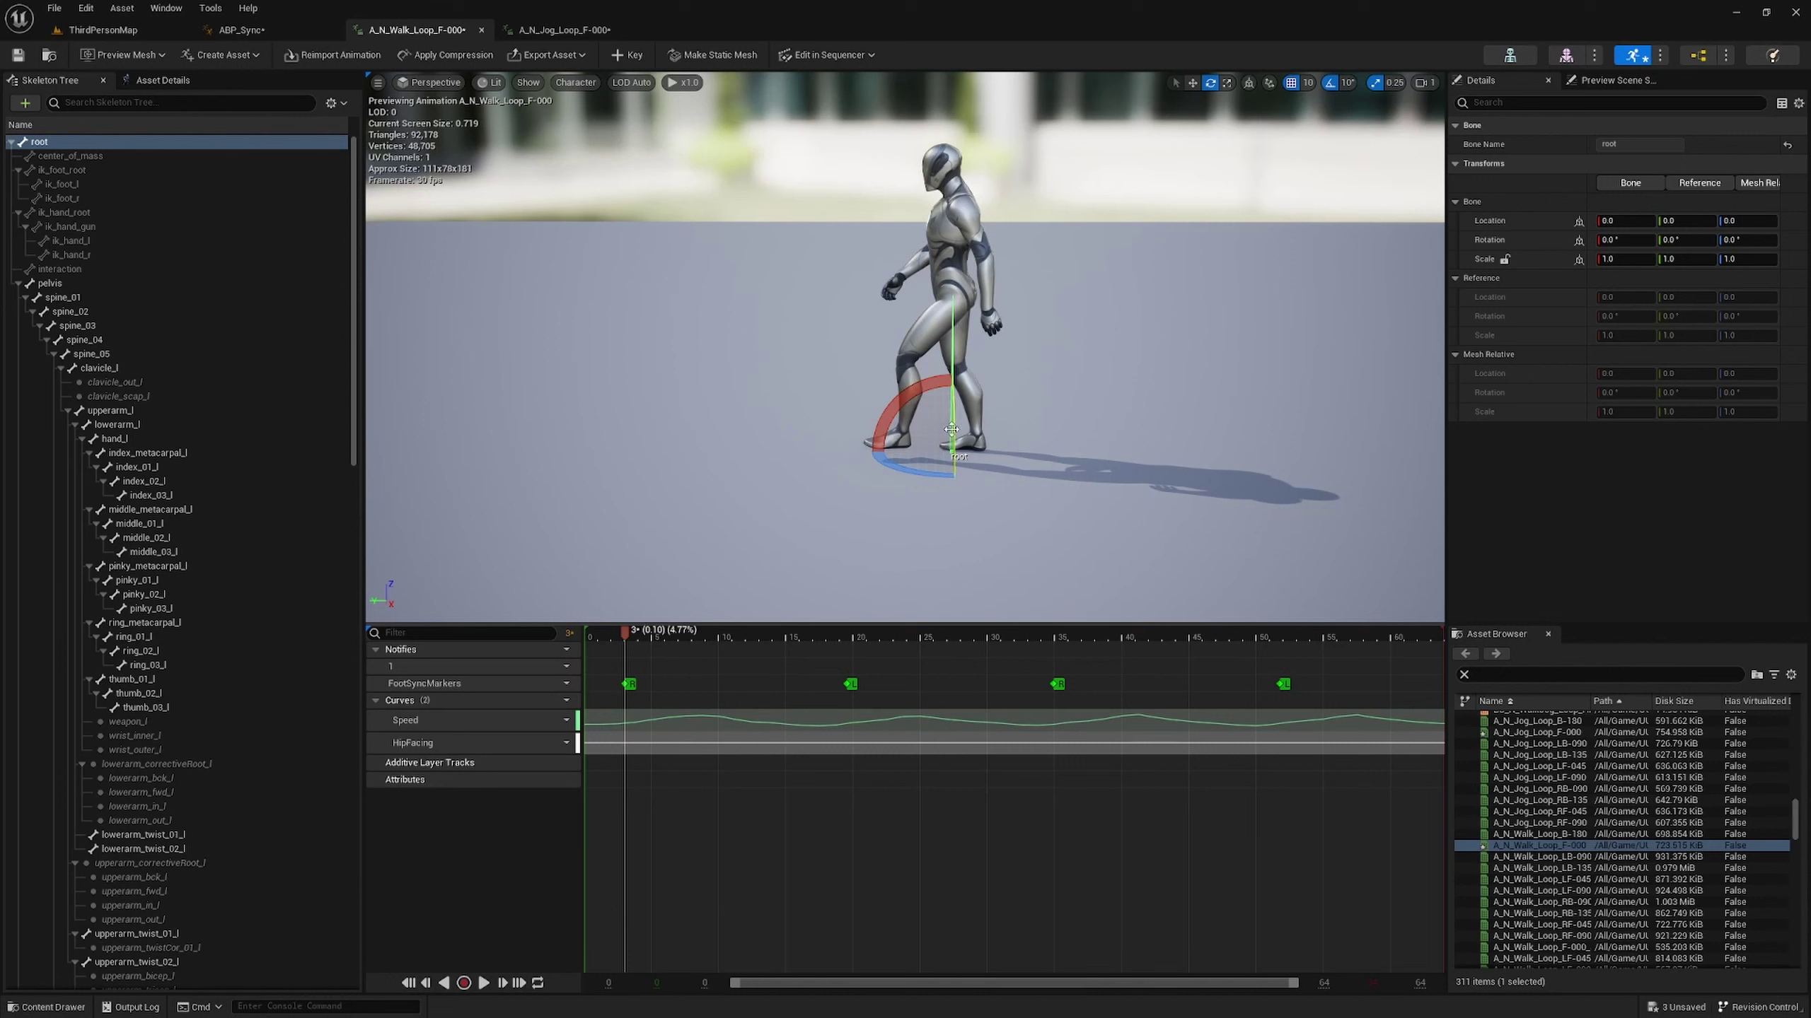
drag(628, 624, 1473, 564)
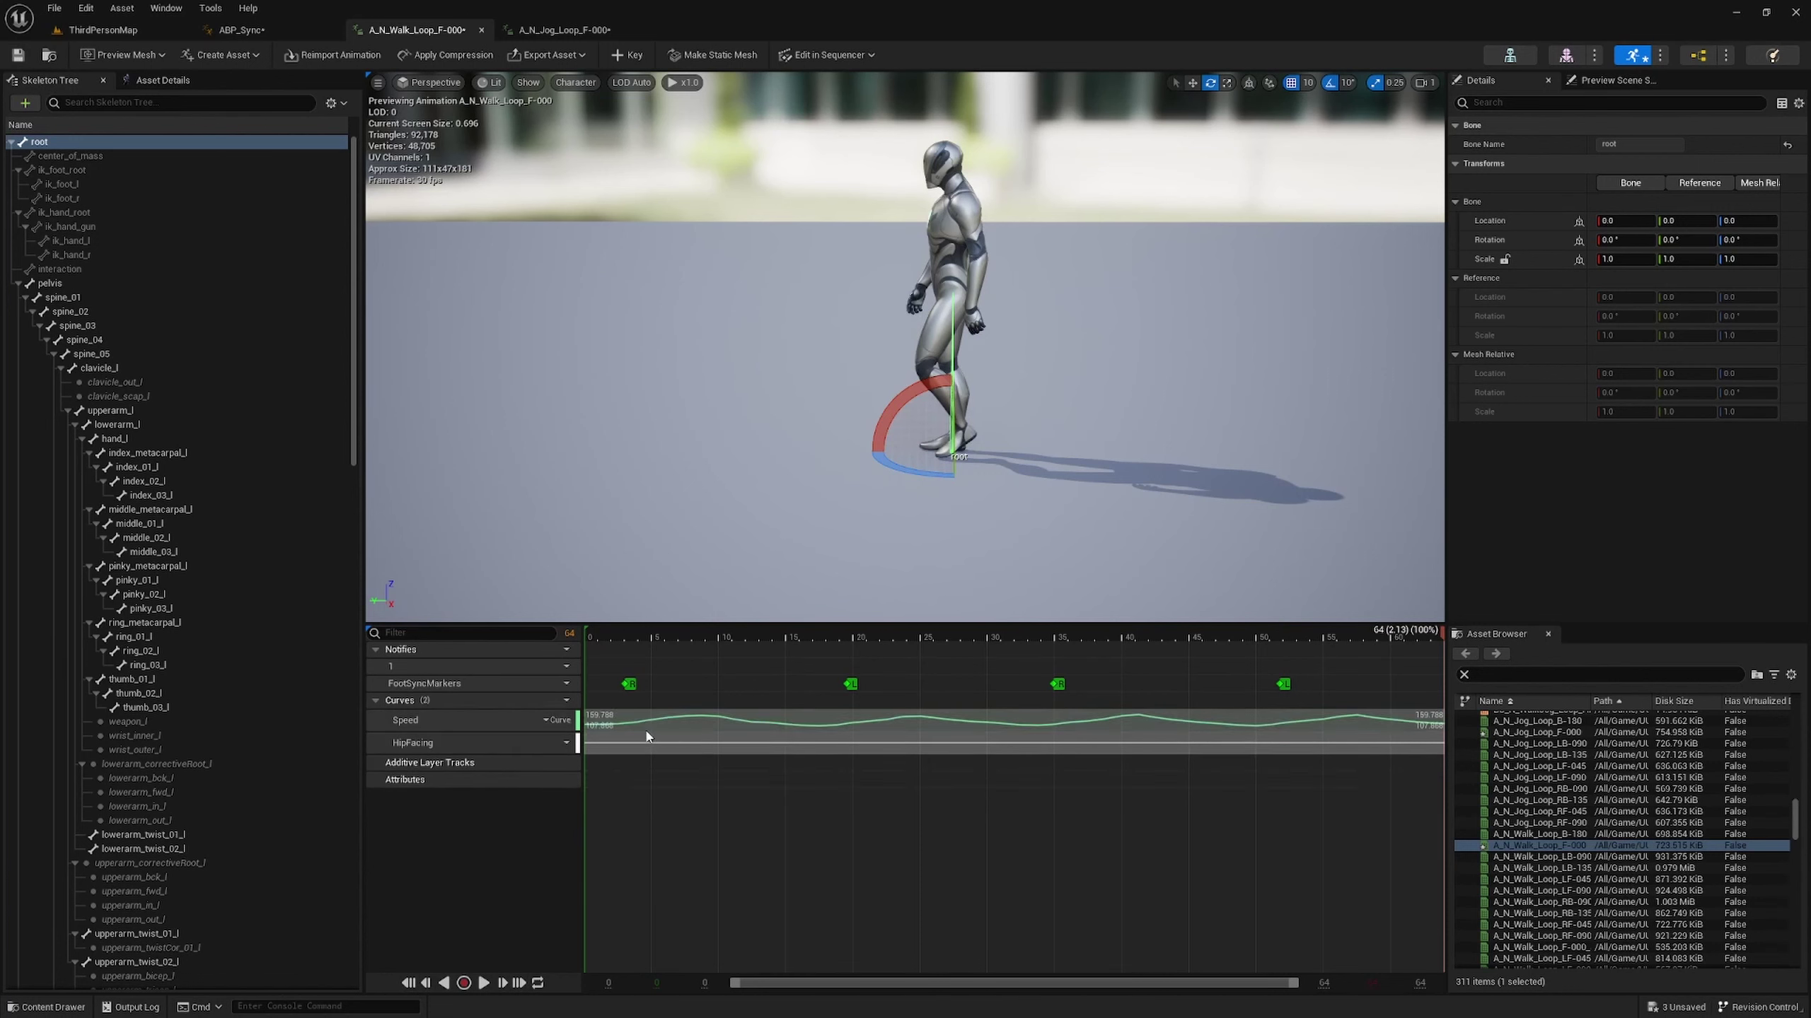
- Save the walk animation, show its asset details, and switch to the A_N_Jog_Loop_F-000 animation
click(18, 54)
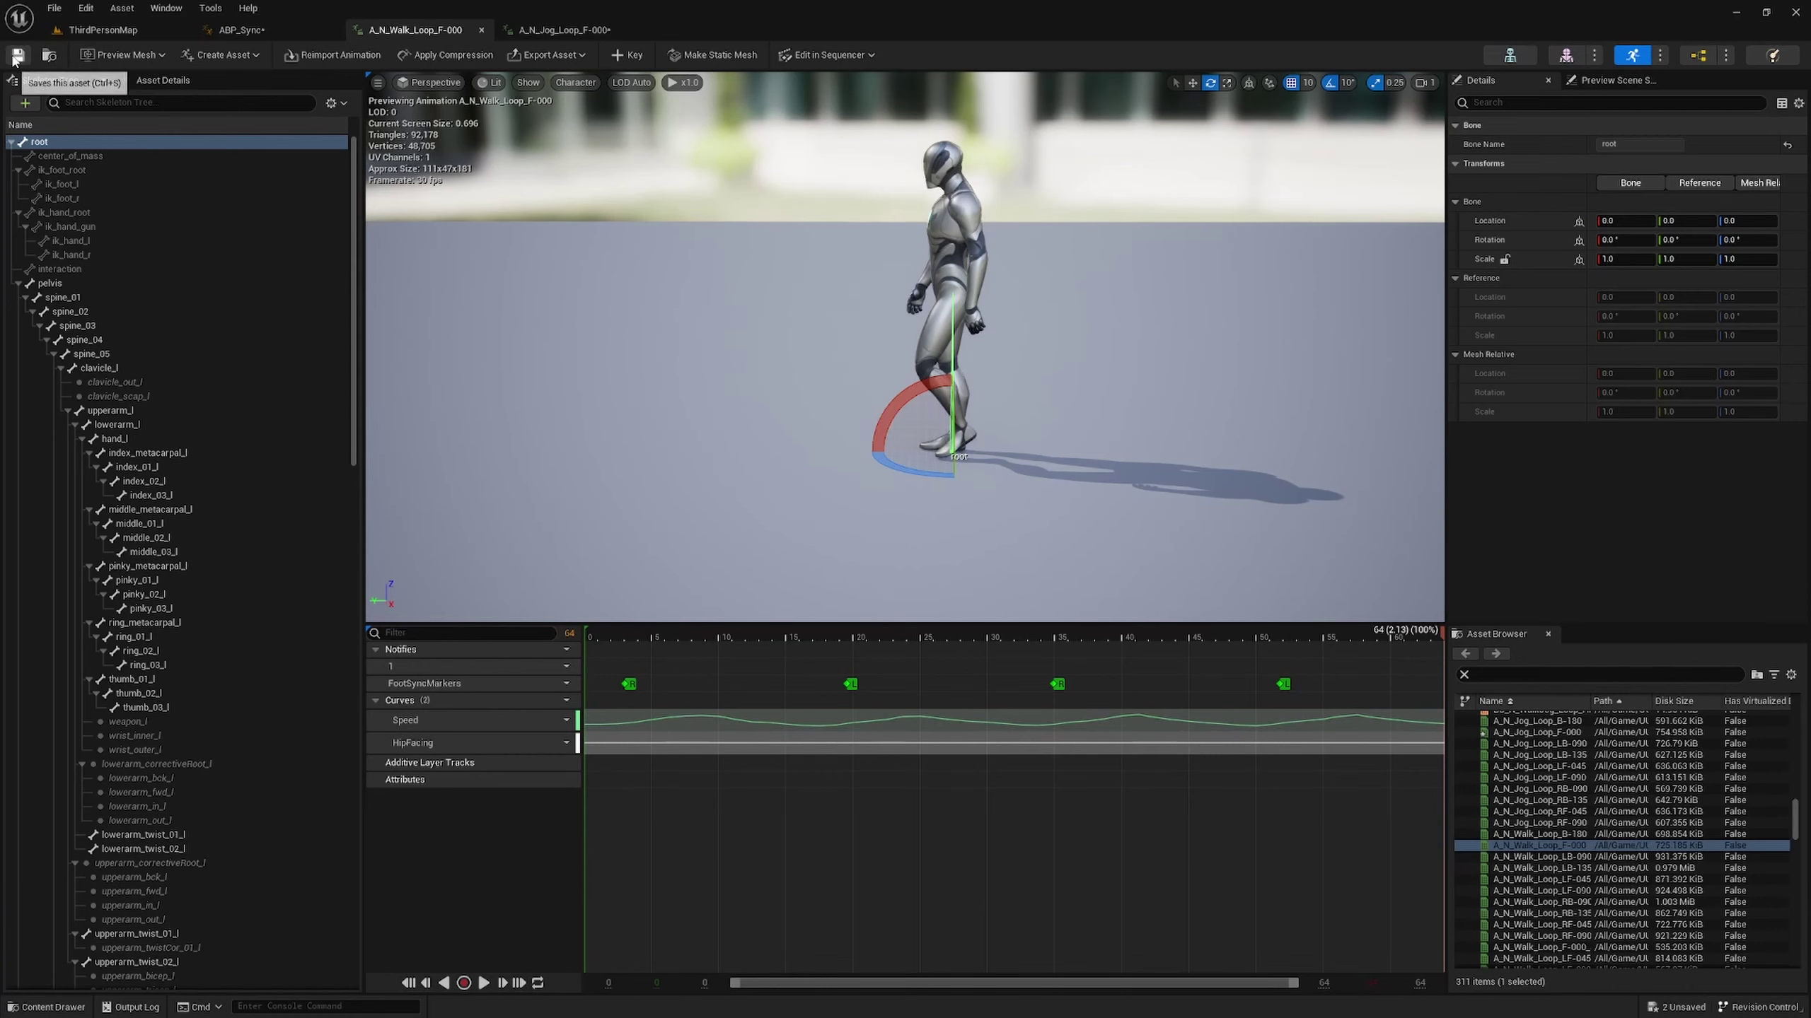
click(135, 80)
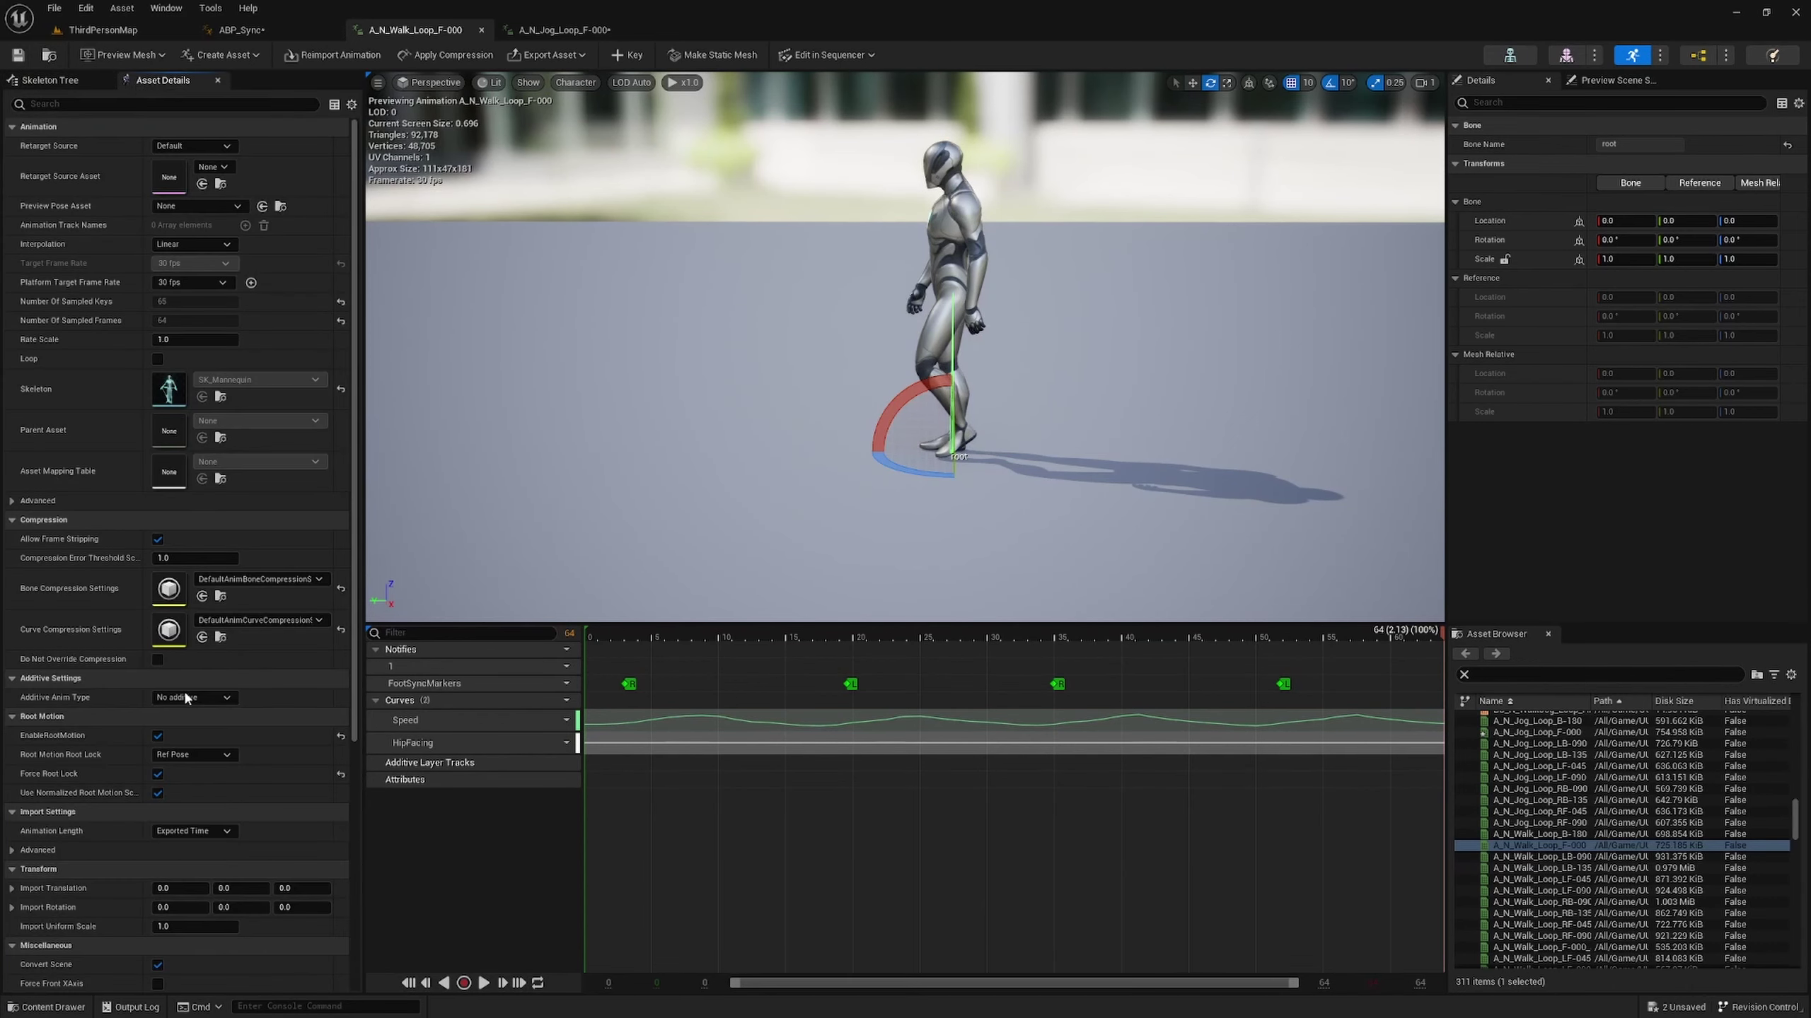
click(570, 34)
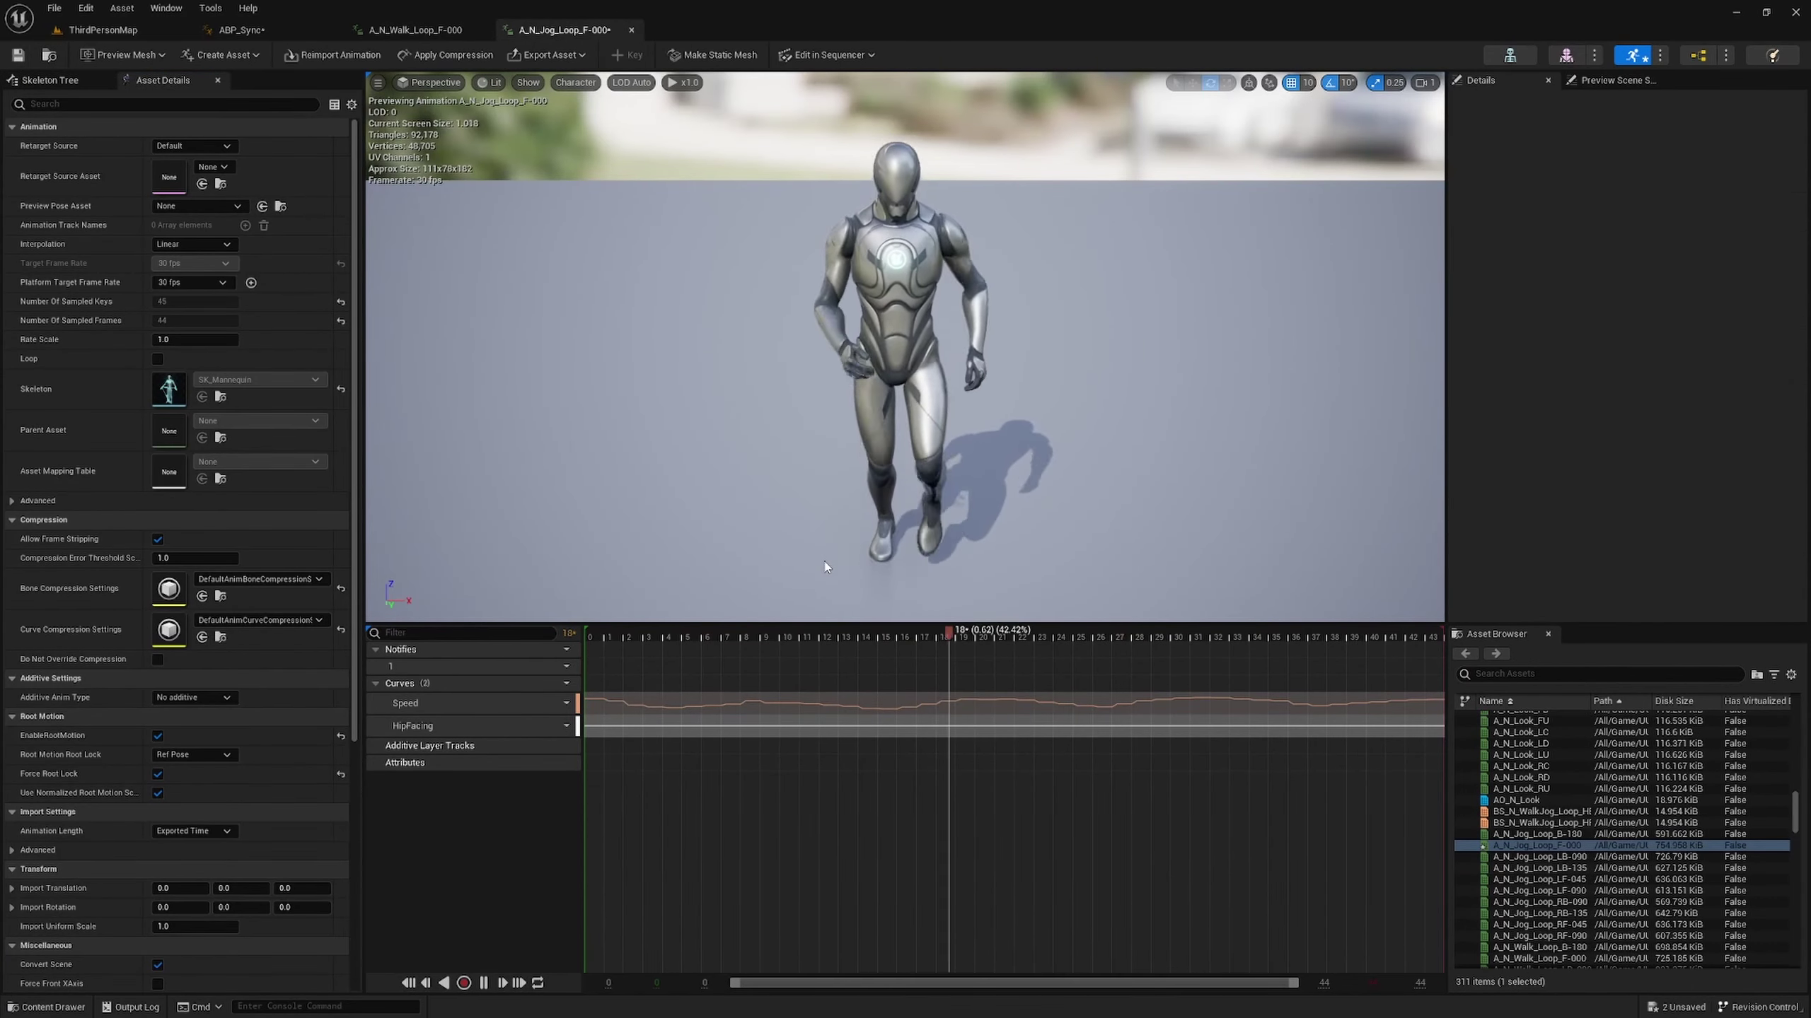
- Disable Force Root Lock in the root motion settings of the jog animation
right_drag(825, 566, 501, 608)
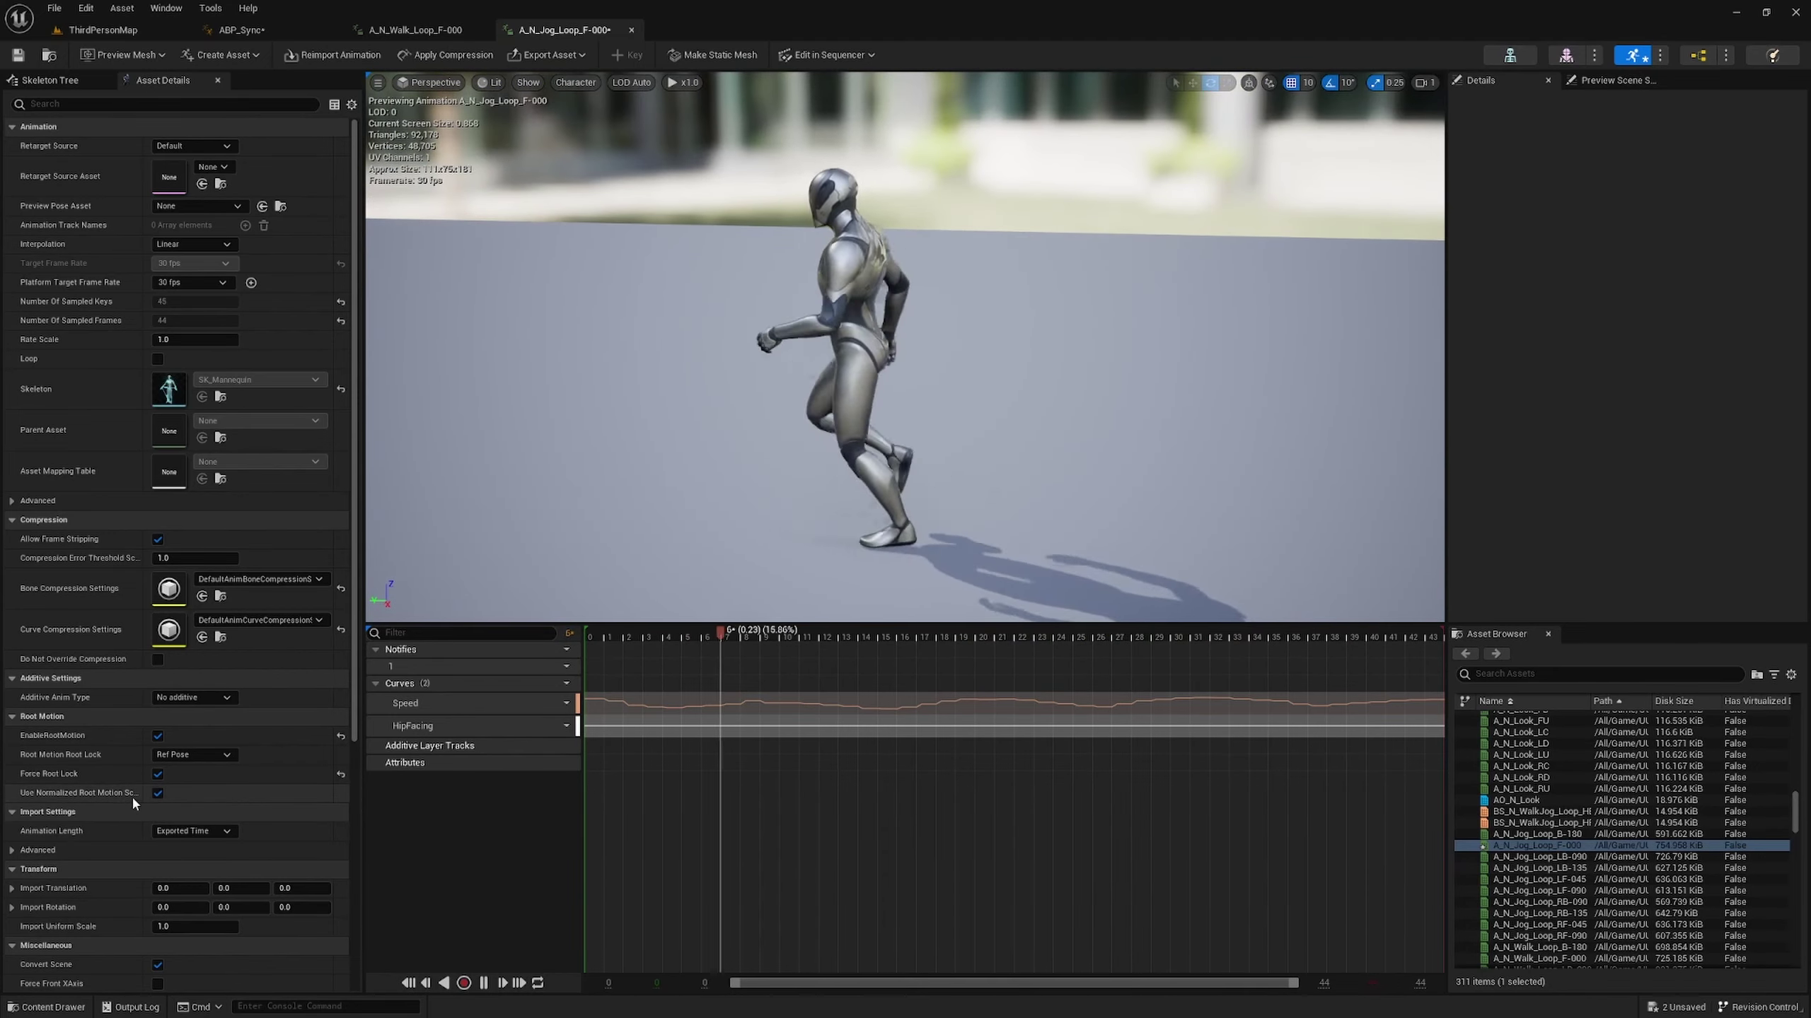
click(157, 793)
click(158, 774)
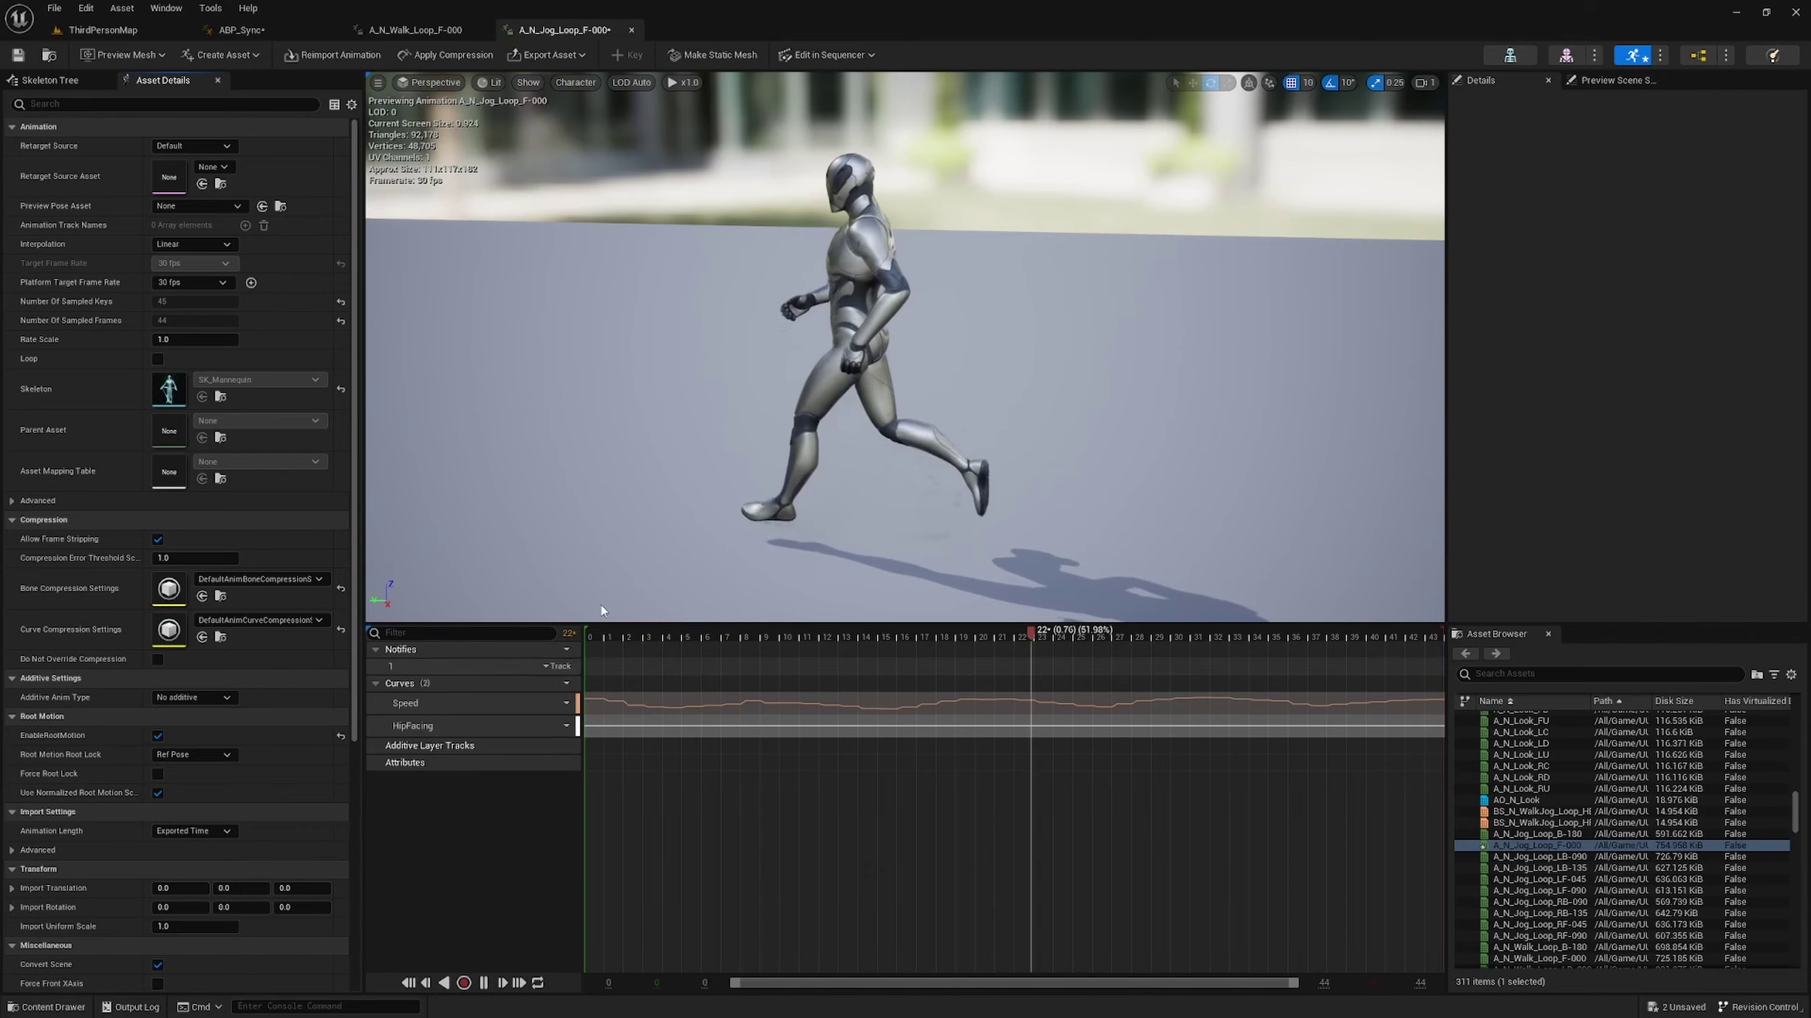
- Add SyncMarkerAnimModifier to the jog animation's data modifiers and apply it to generate the foot sync markers
click(166, 7)
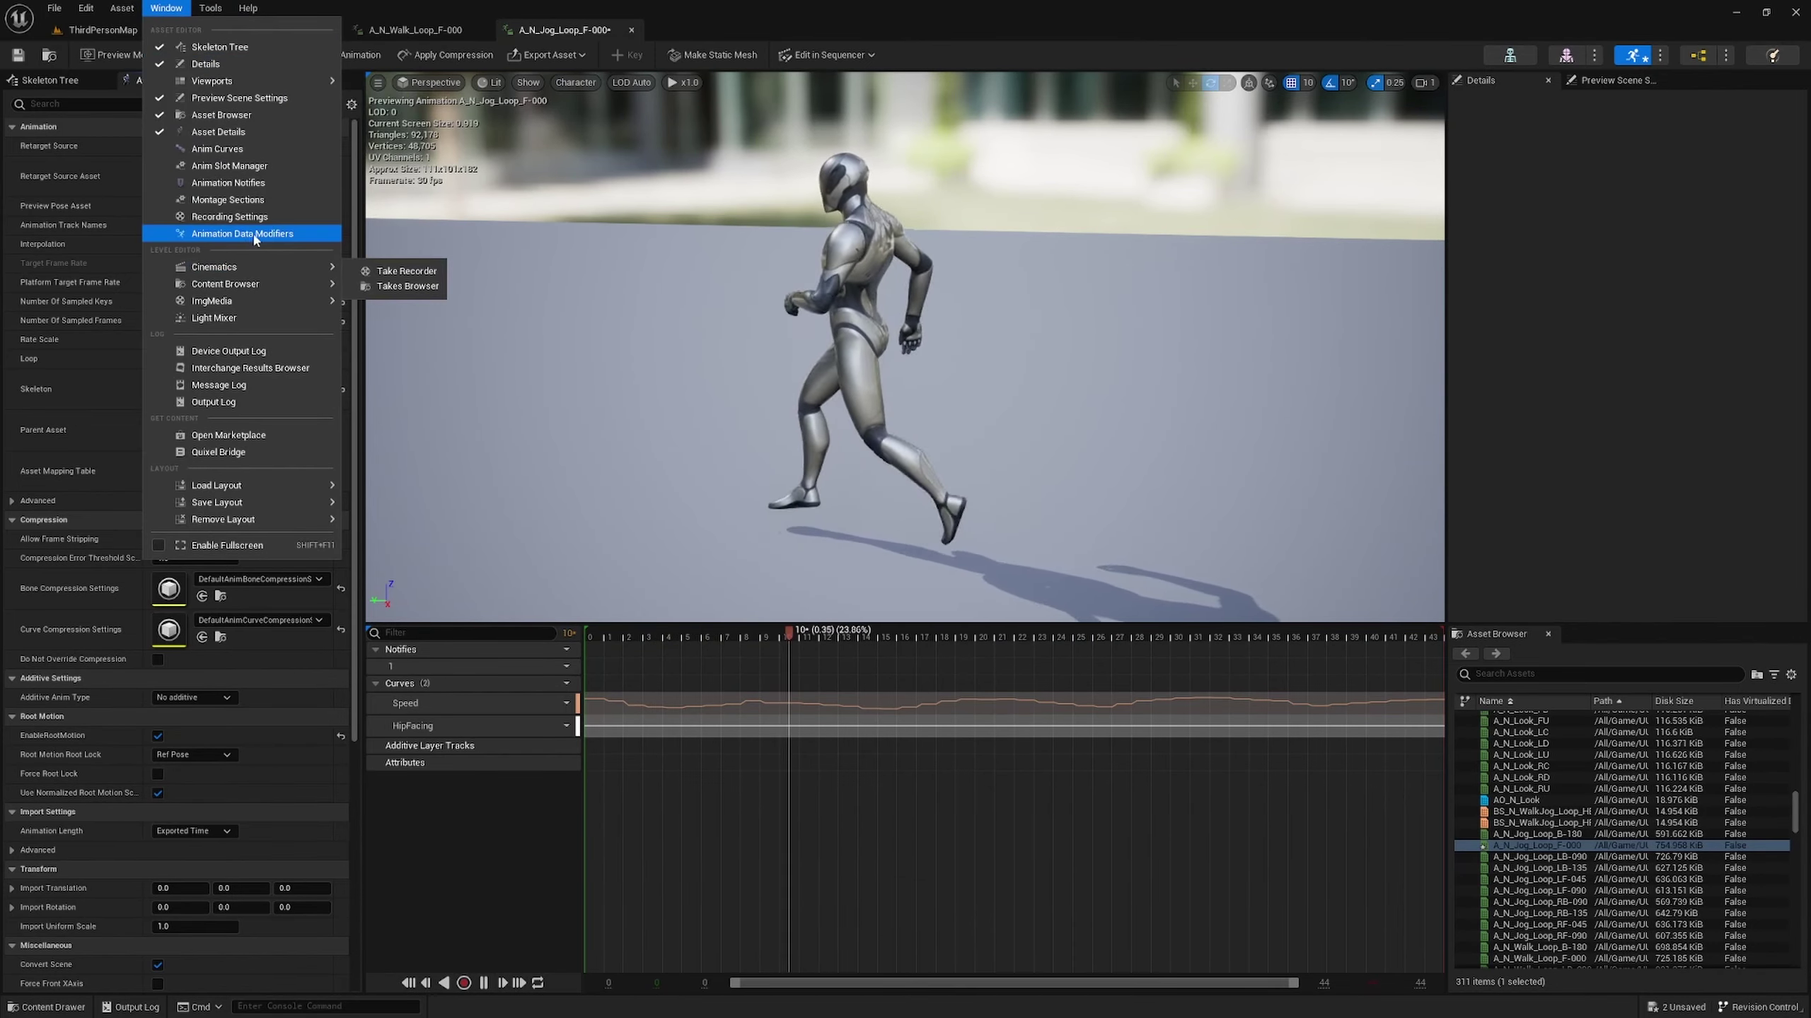
click(243, 234)
click(563, 221)
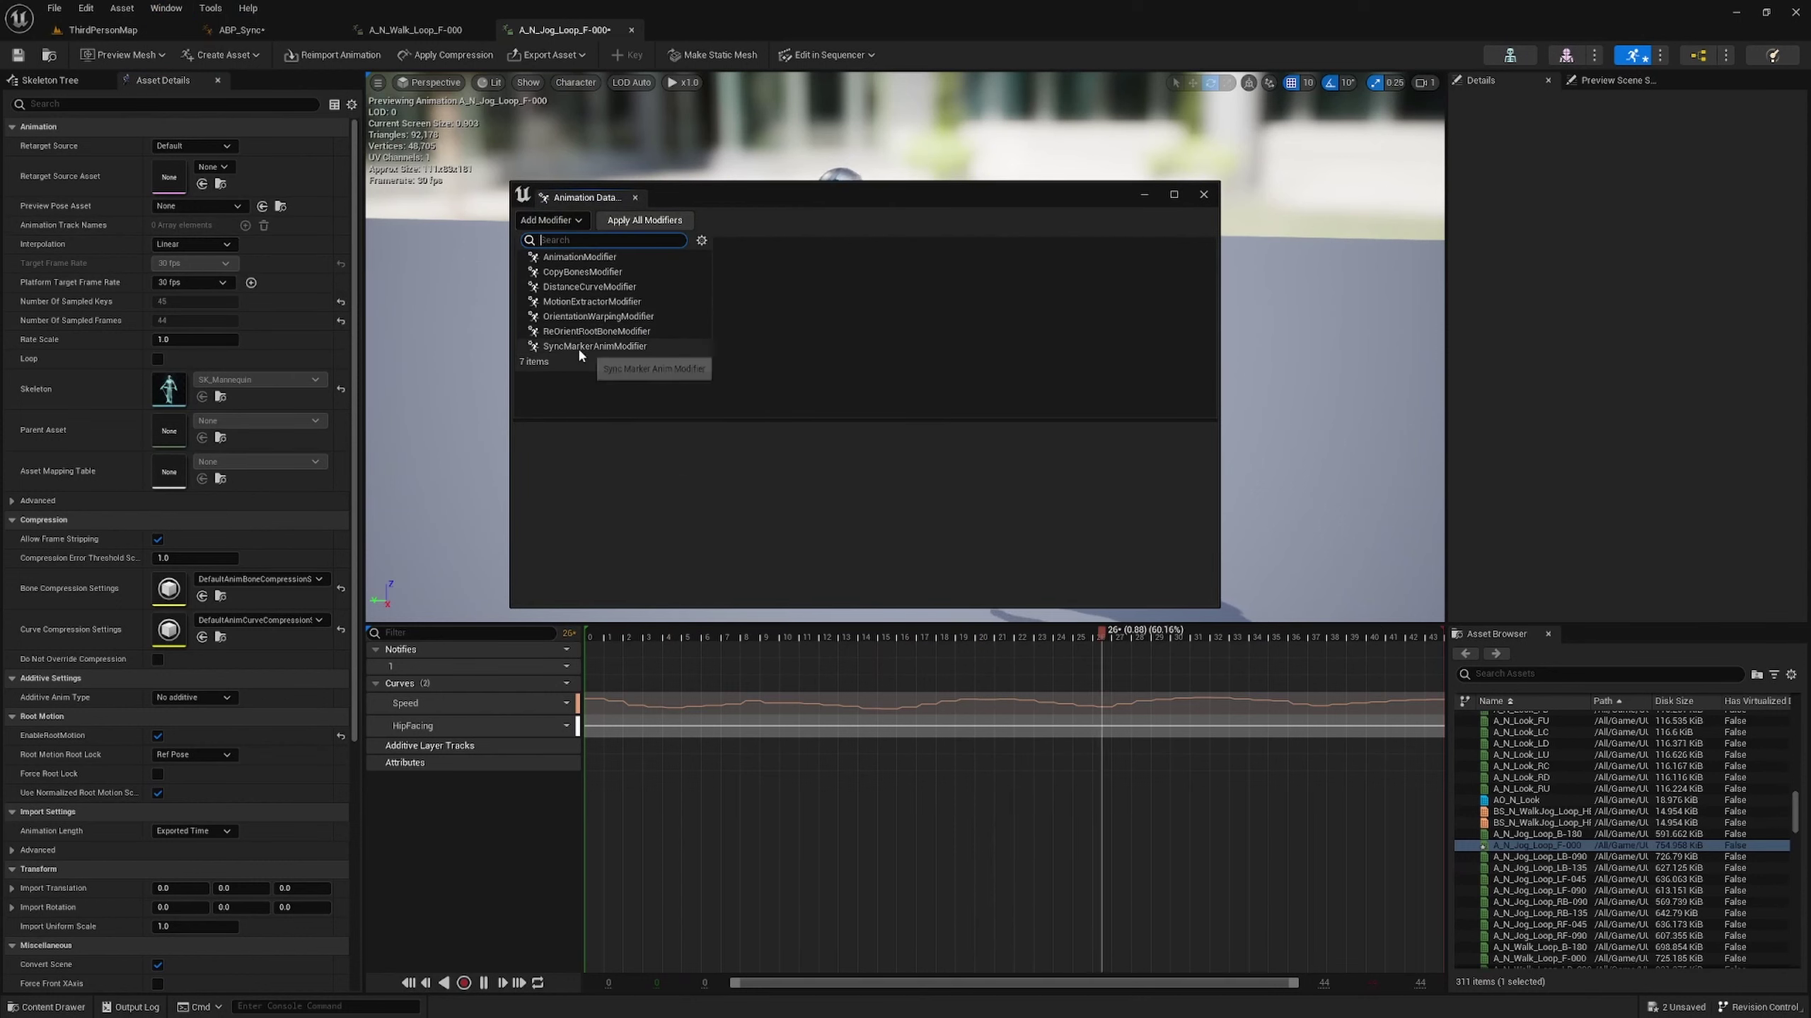
click(577, 345)
click(570, 261)
right_click(570, 264)
click(610, 289)
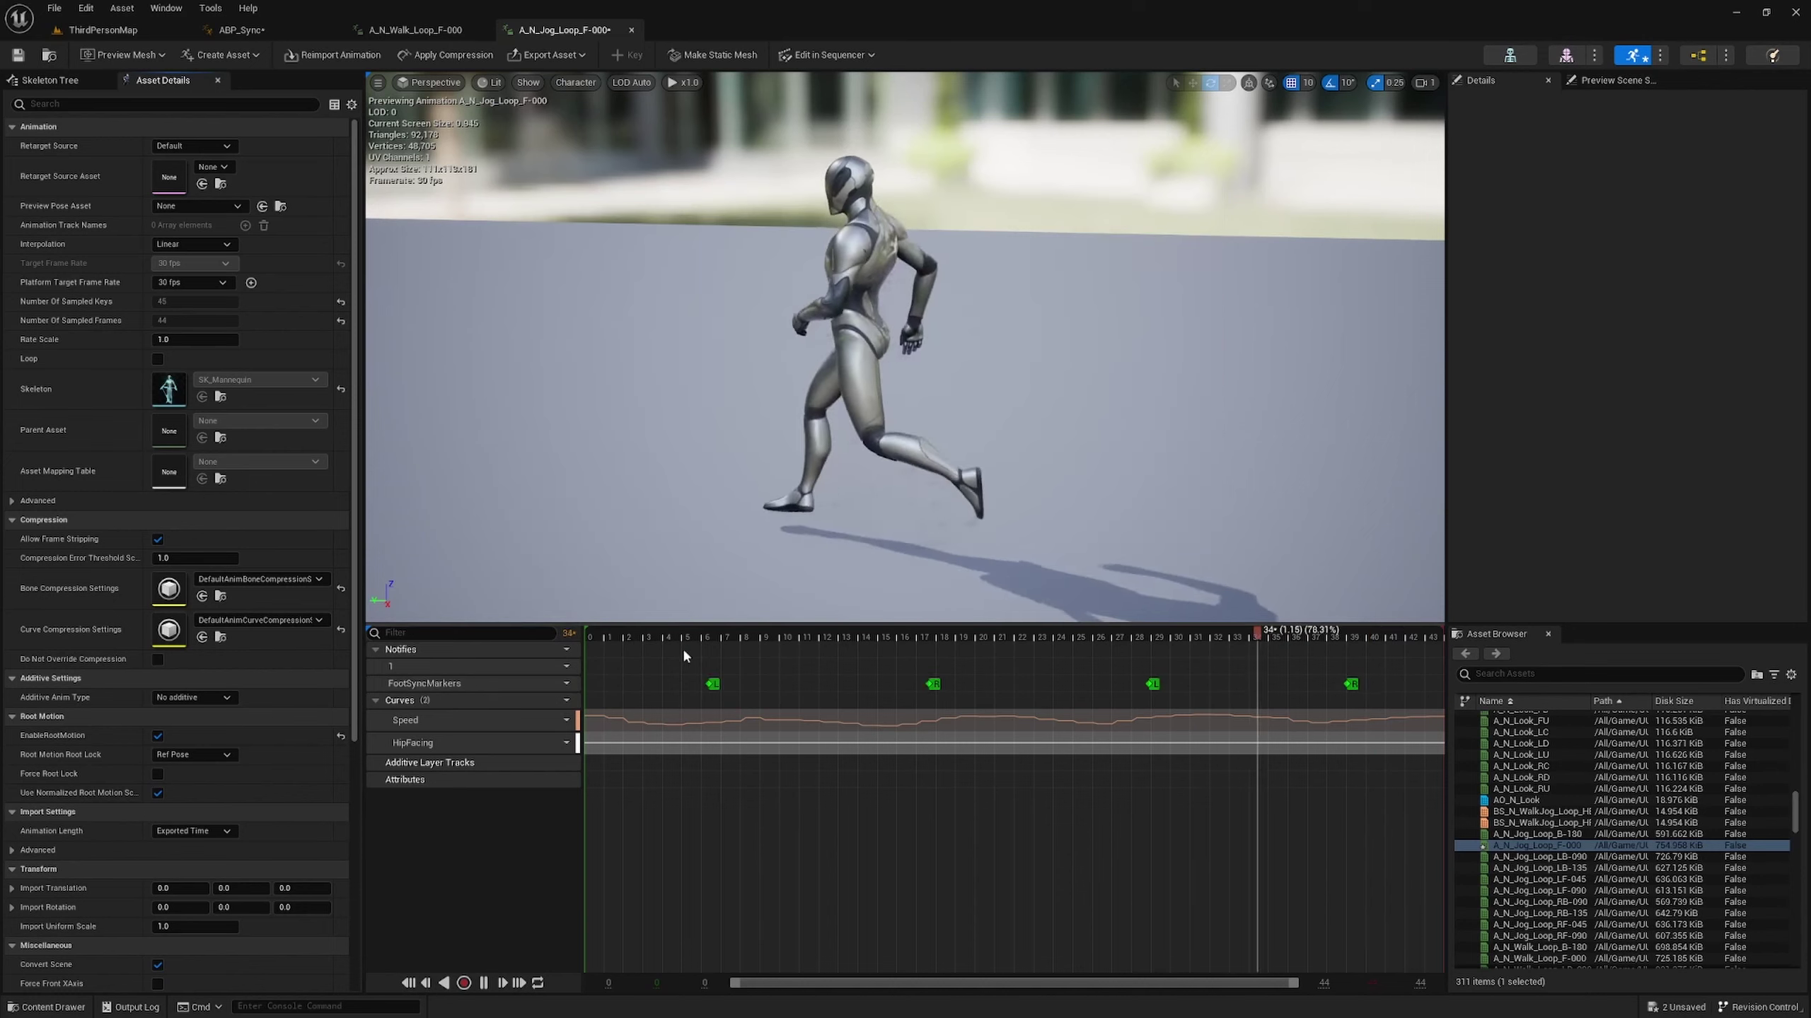
- Scrub through the jog animation to compare the foot positions with the generated sync markers
click(599, 637)
drag(599, 637, 710, 634)
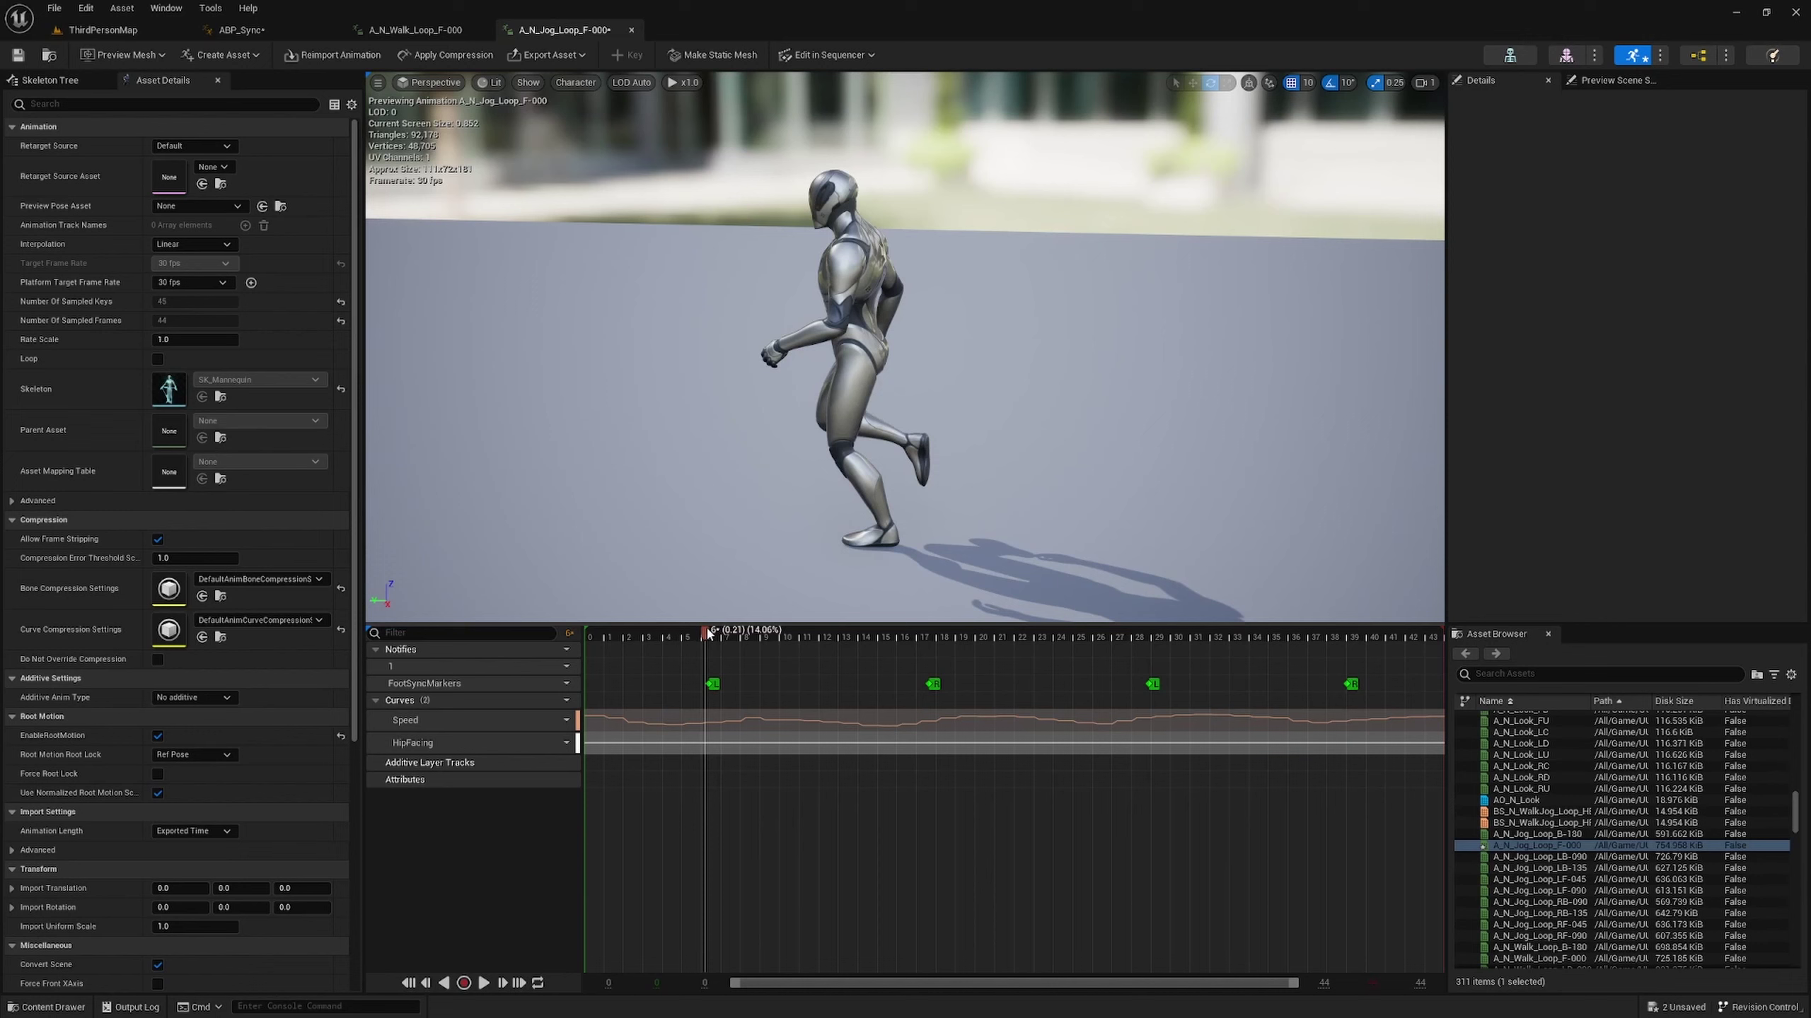
drag(710, 635, 1408, 633)
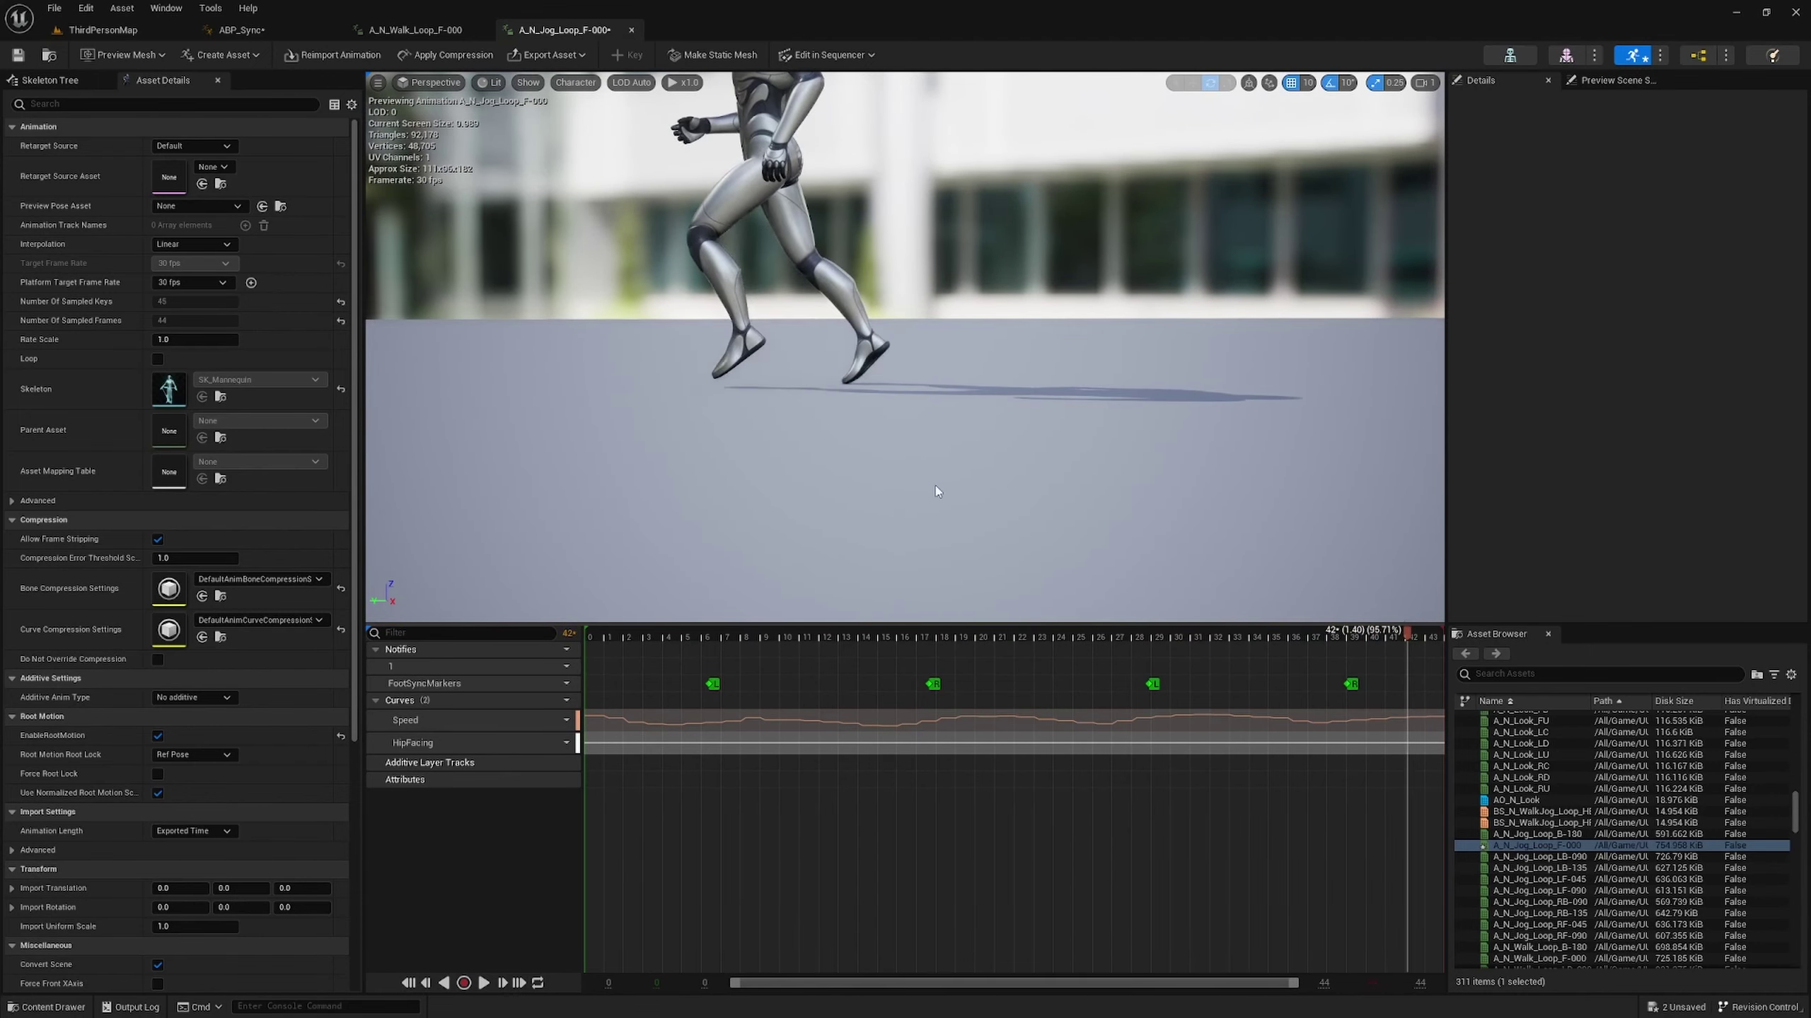
- Re-enable Force Root Lock on the jog animation and save it
click(158, 774)
click(18, 56)
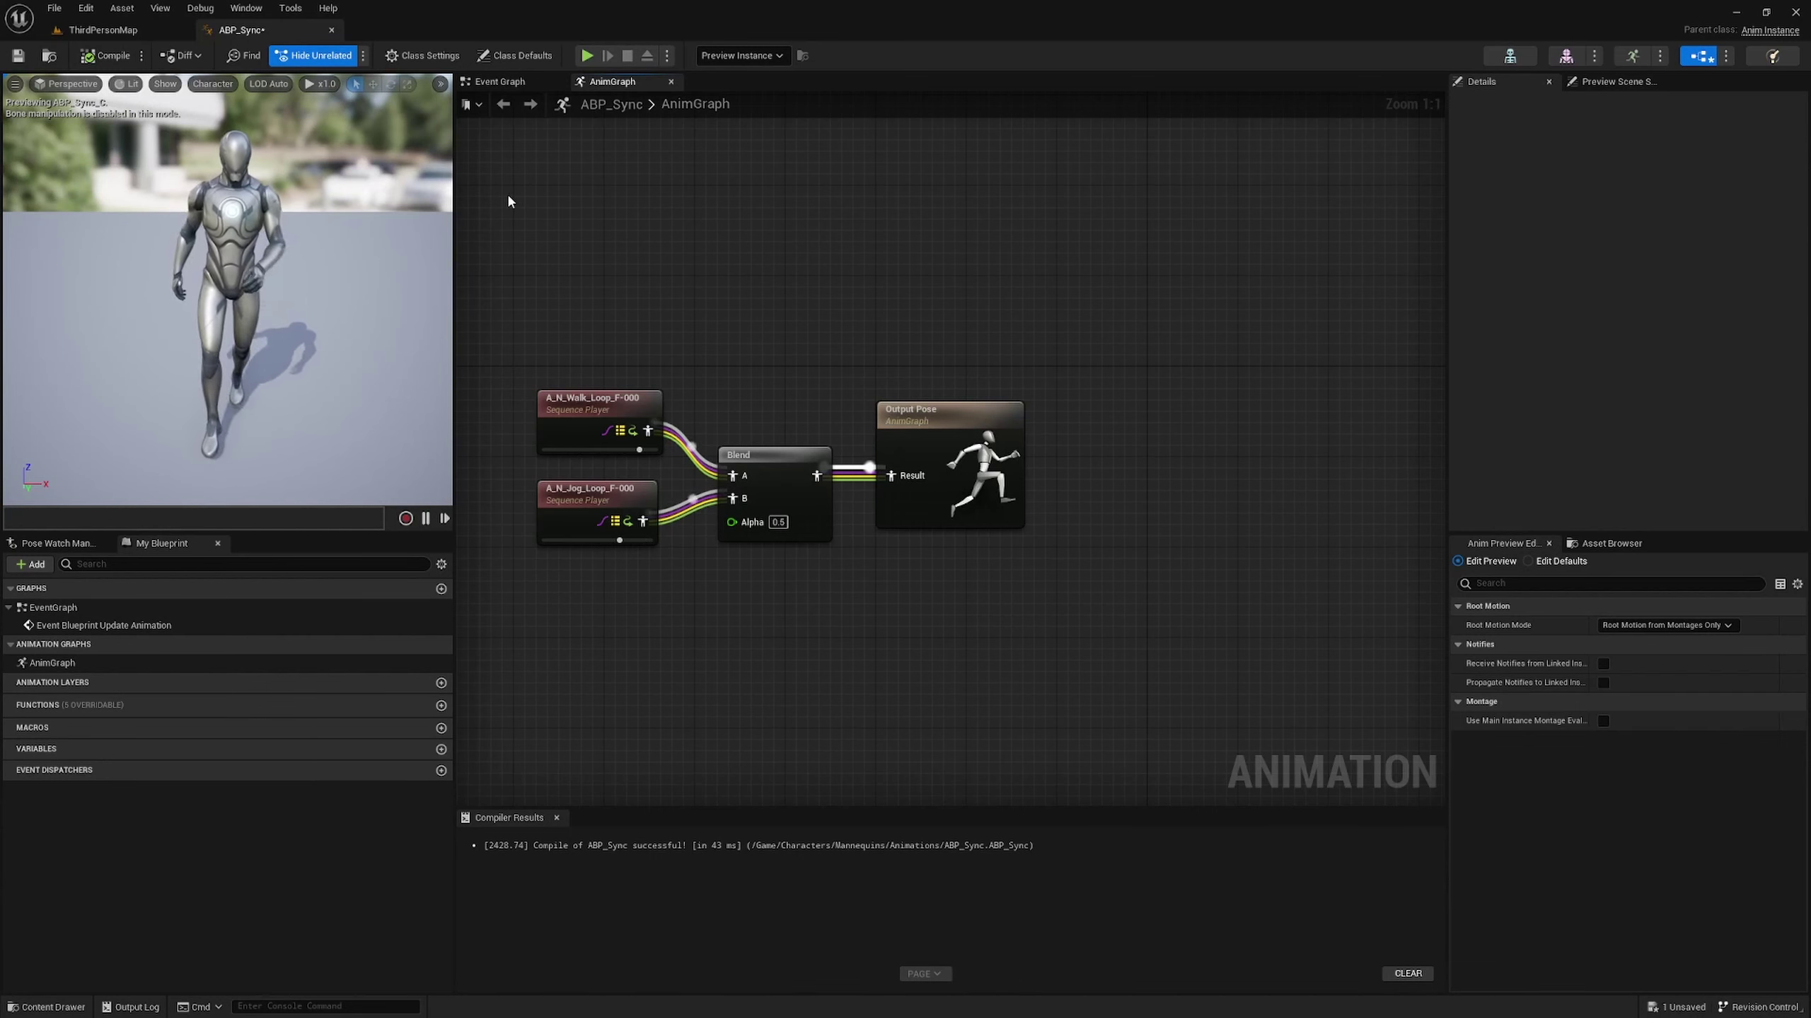
- In the ABP_Sync AnimGraph, put the walk and jog sequence players in group Locomotion with the Sync Group method, and compile
drag(509, 197, 636, 564)
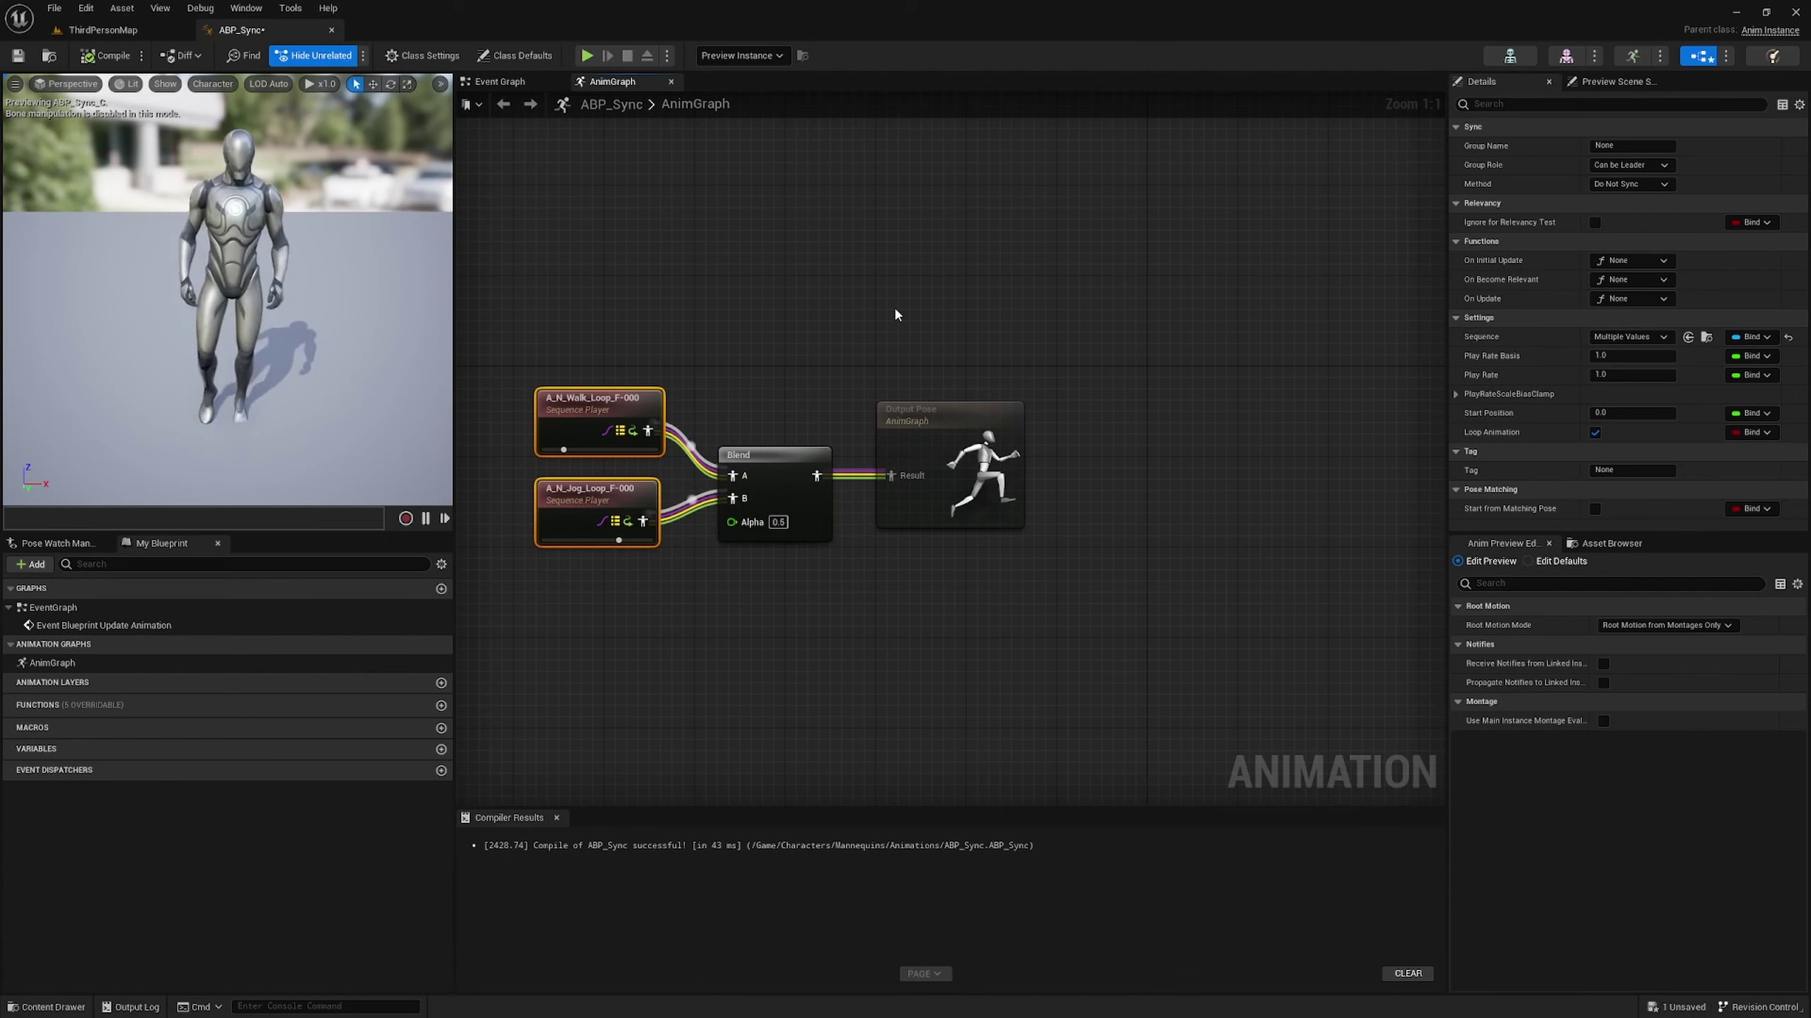
click(1631, 146)
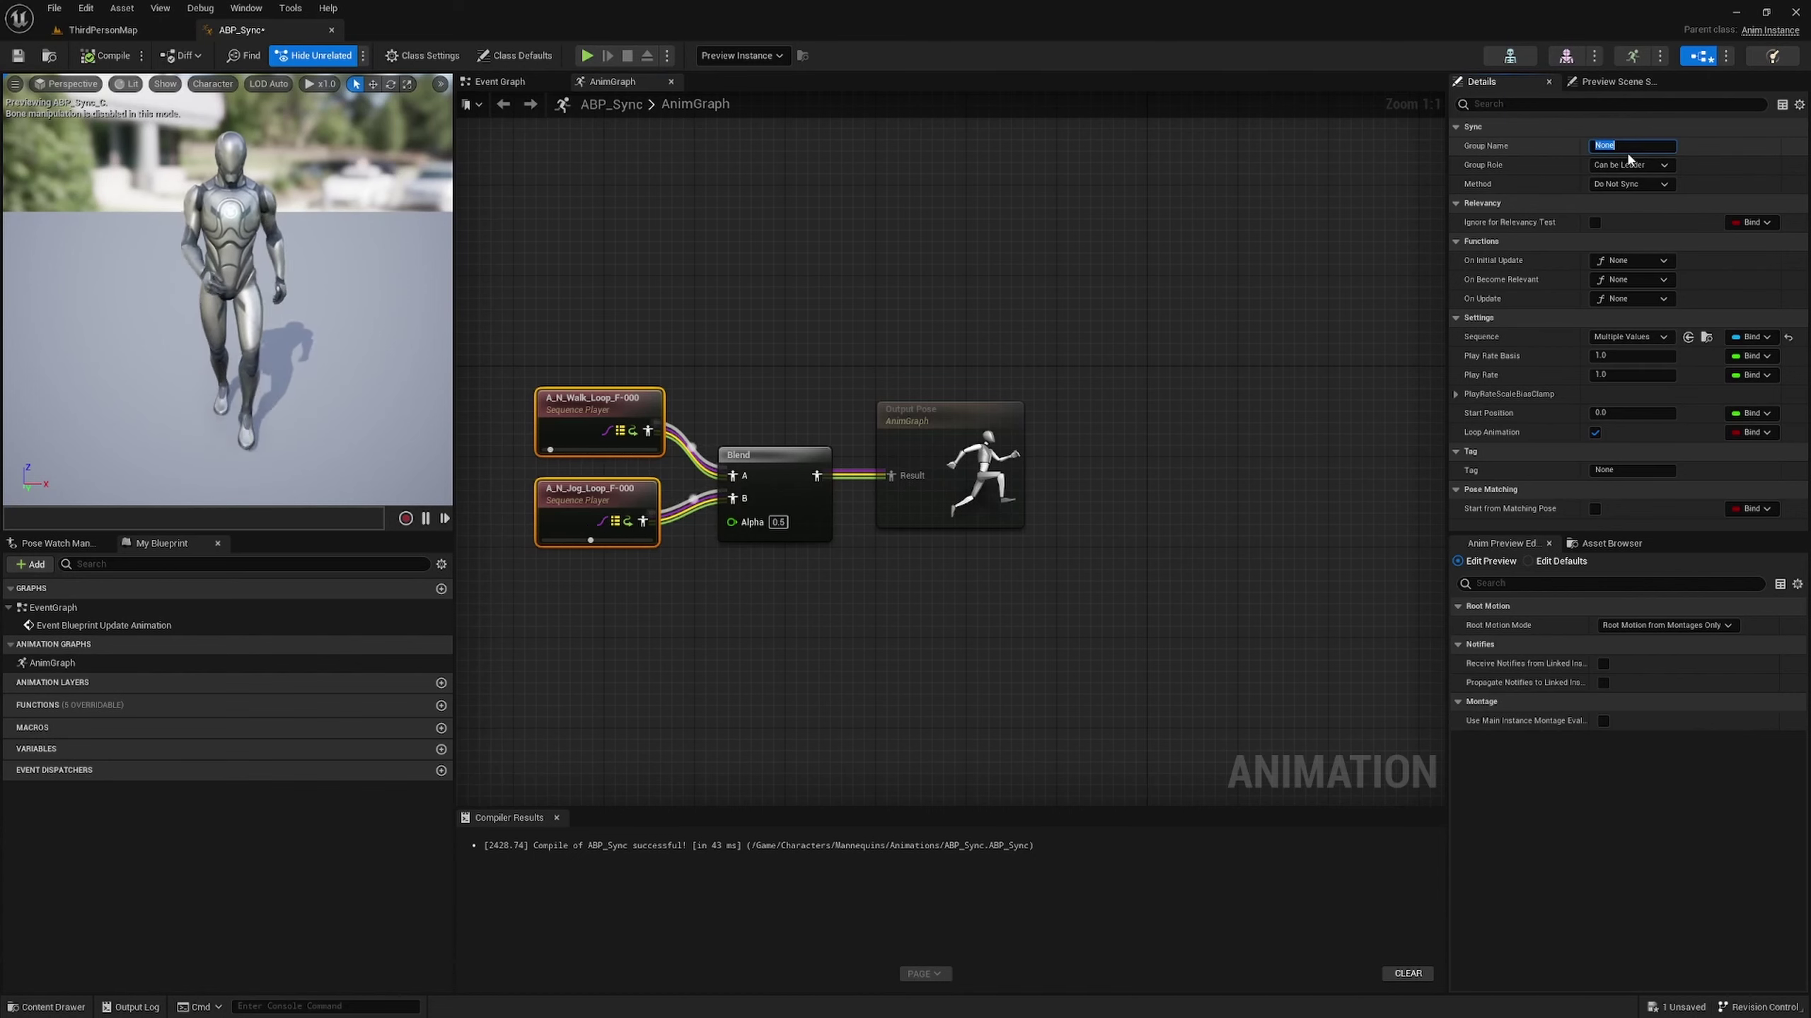
text(Locomotio)
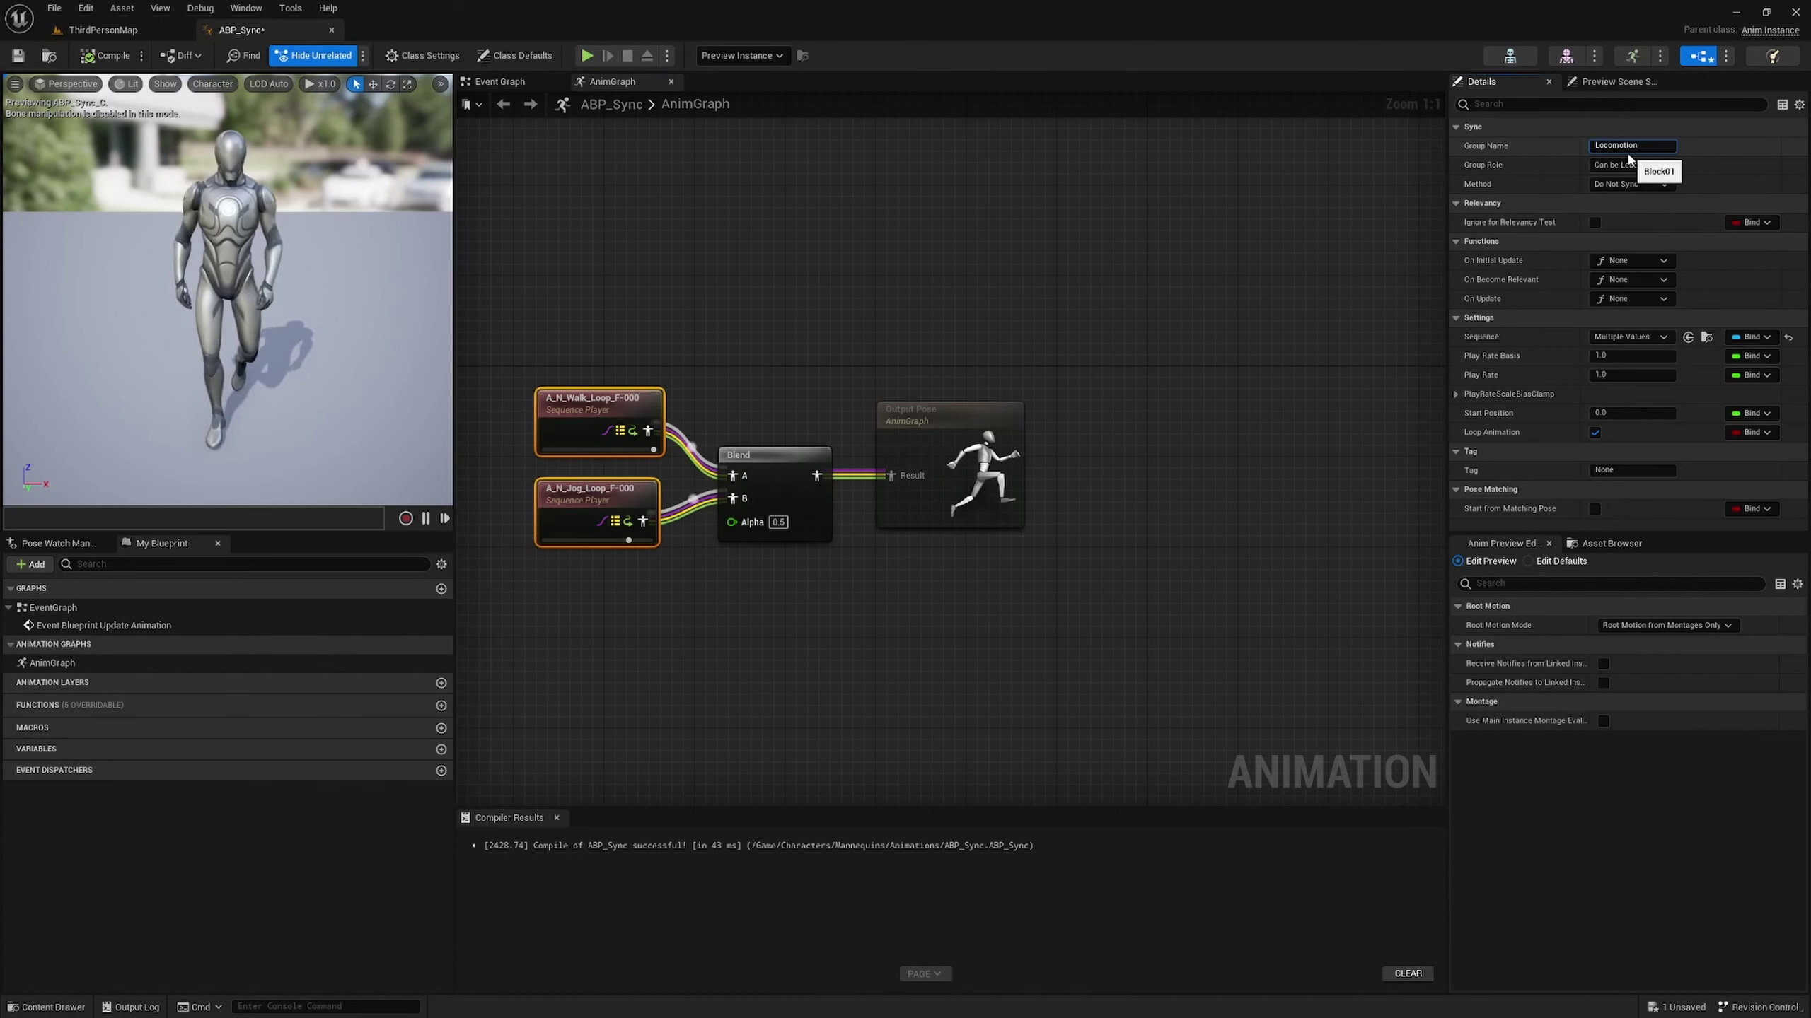
key(Return)
click(1599, 145)
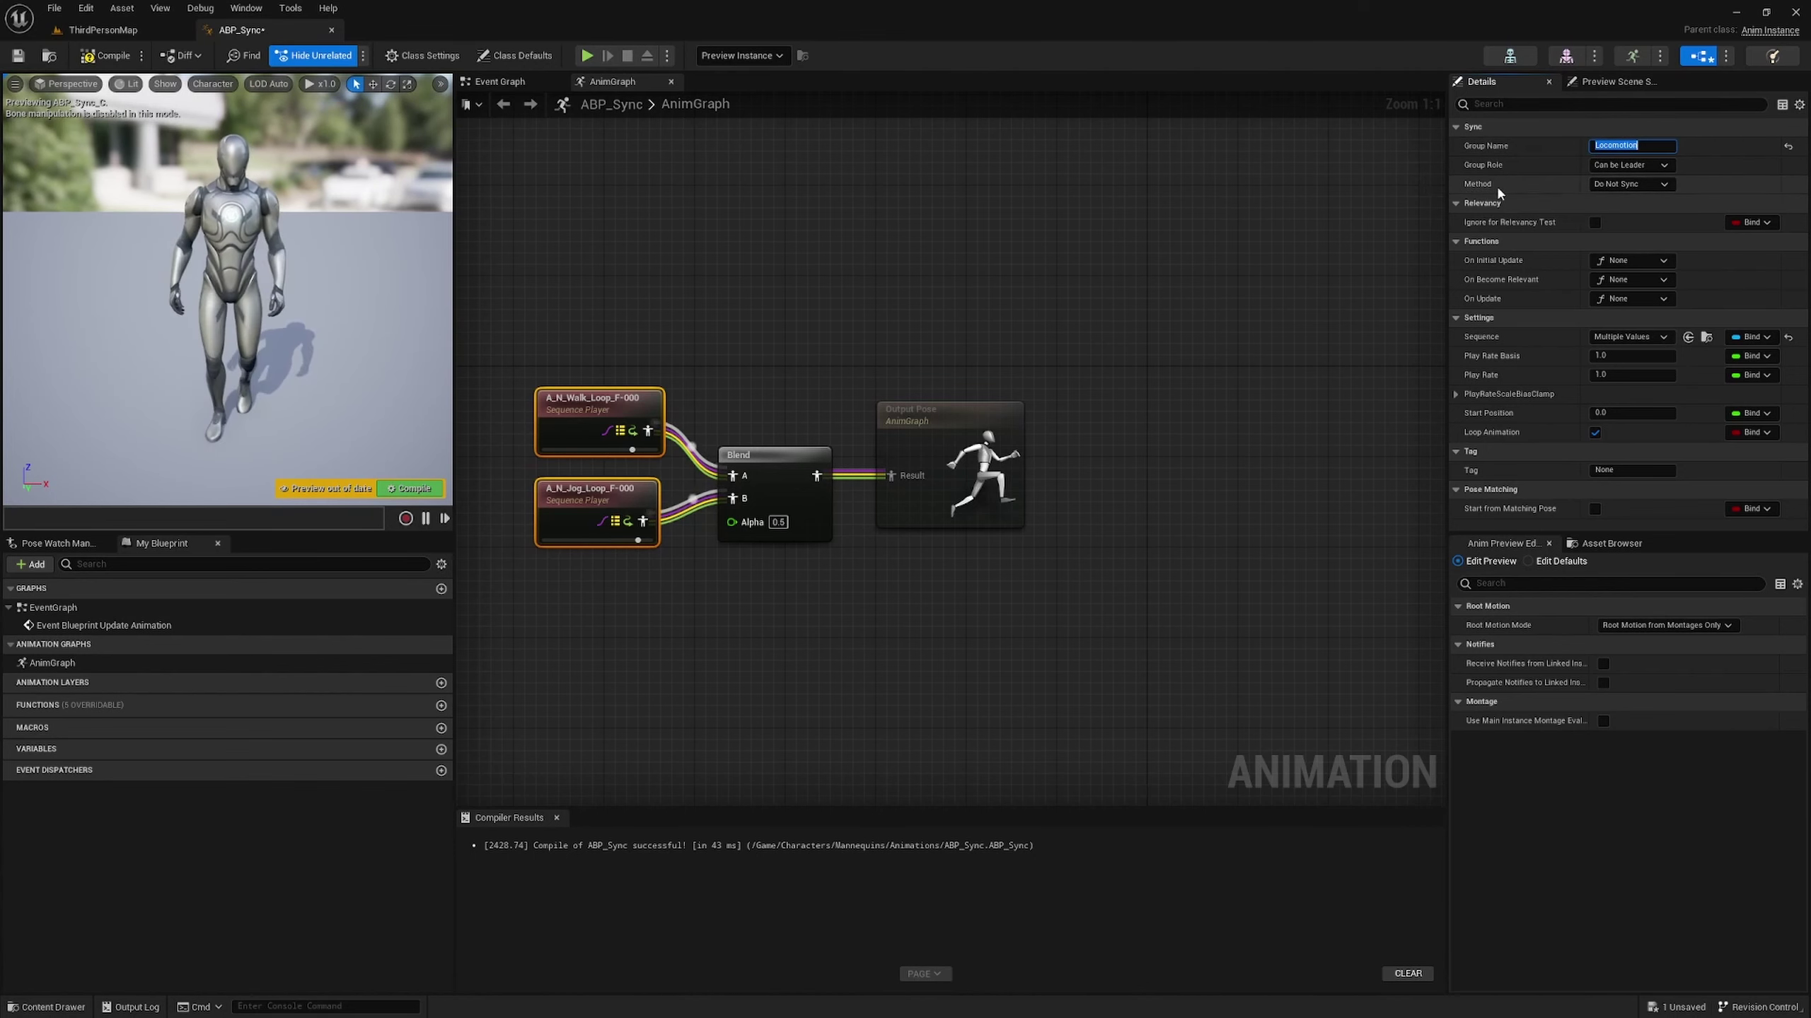
click(1605, 184)
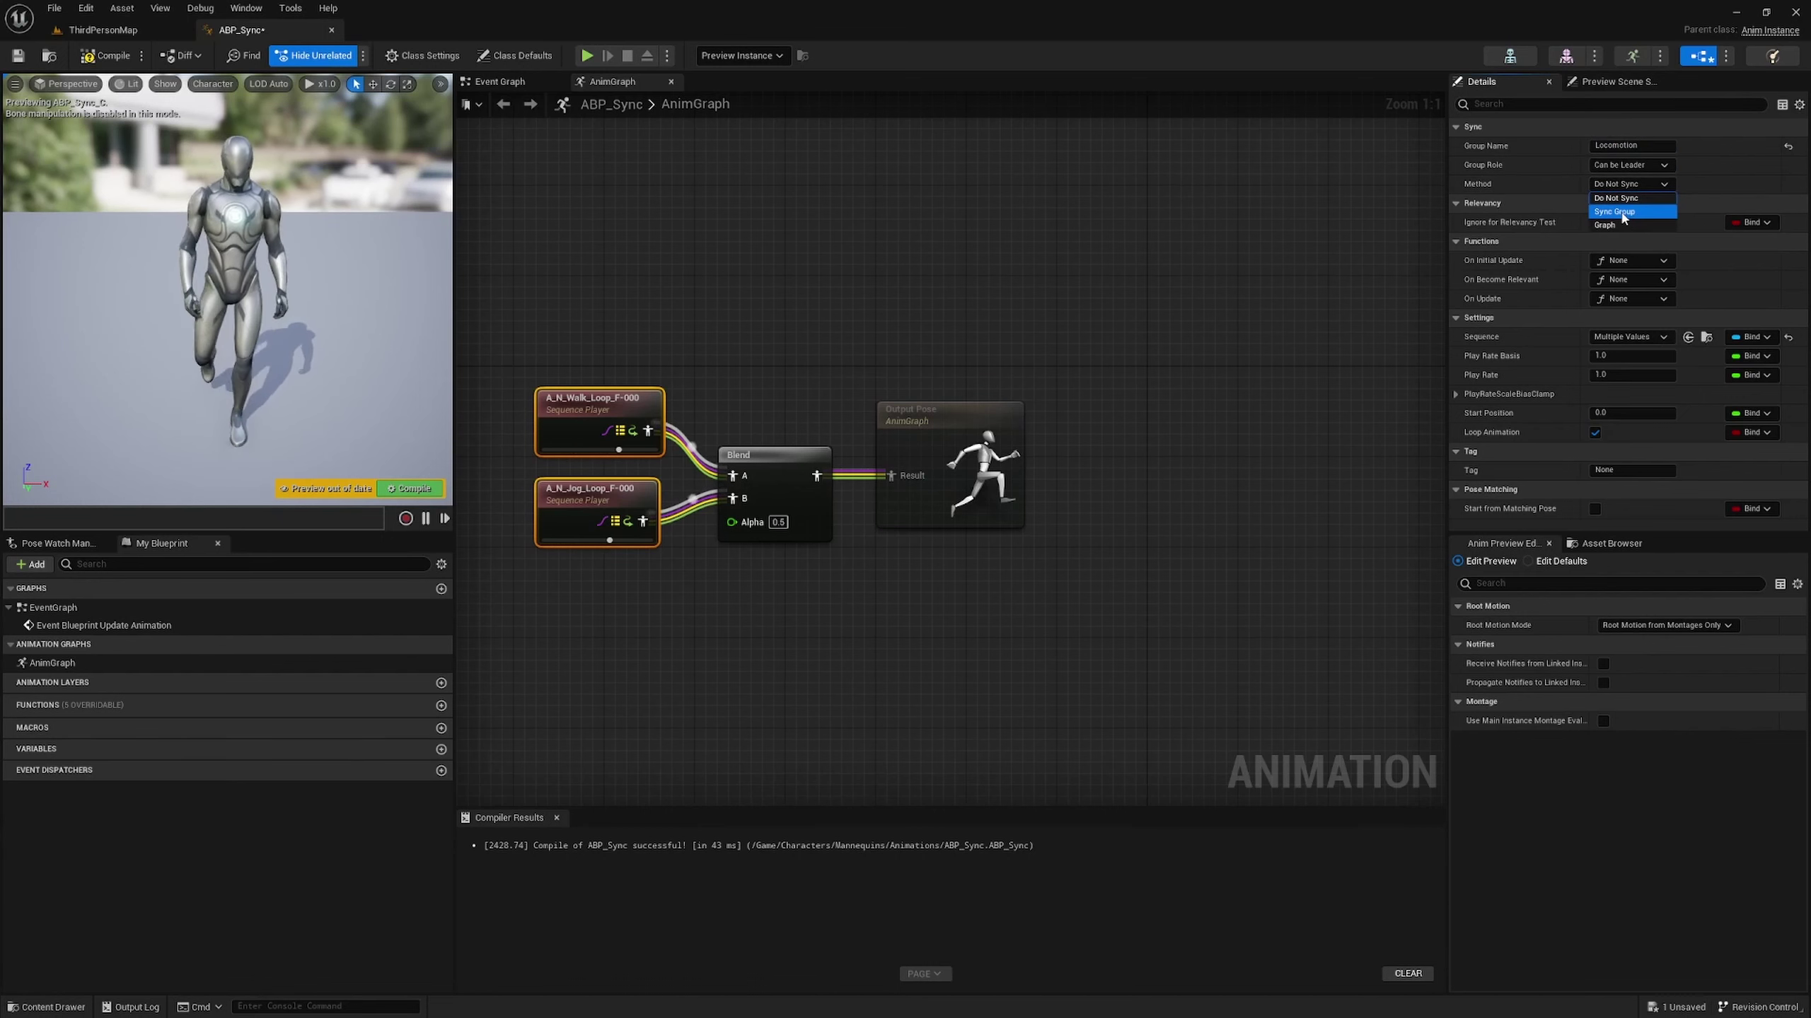
click(1623, 214)
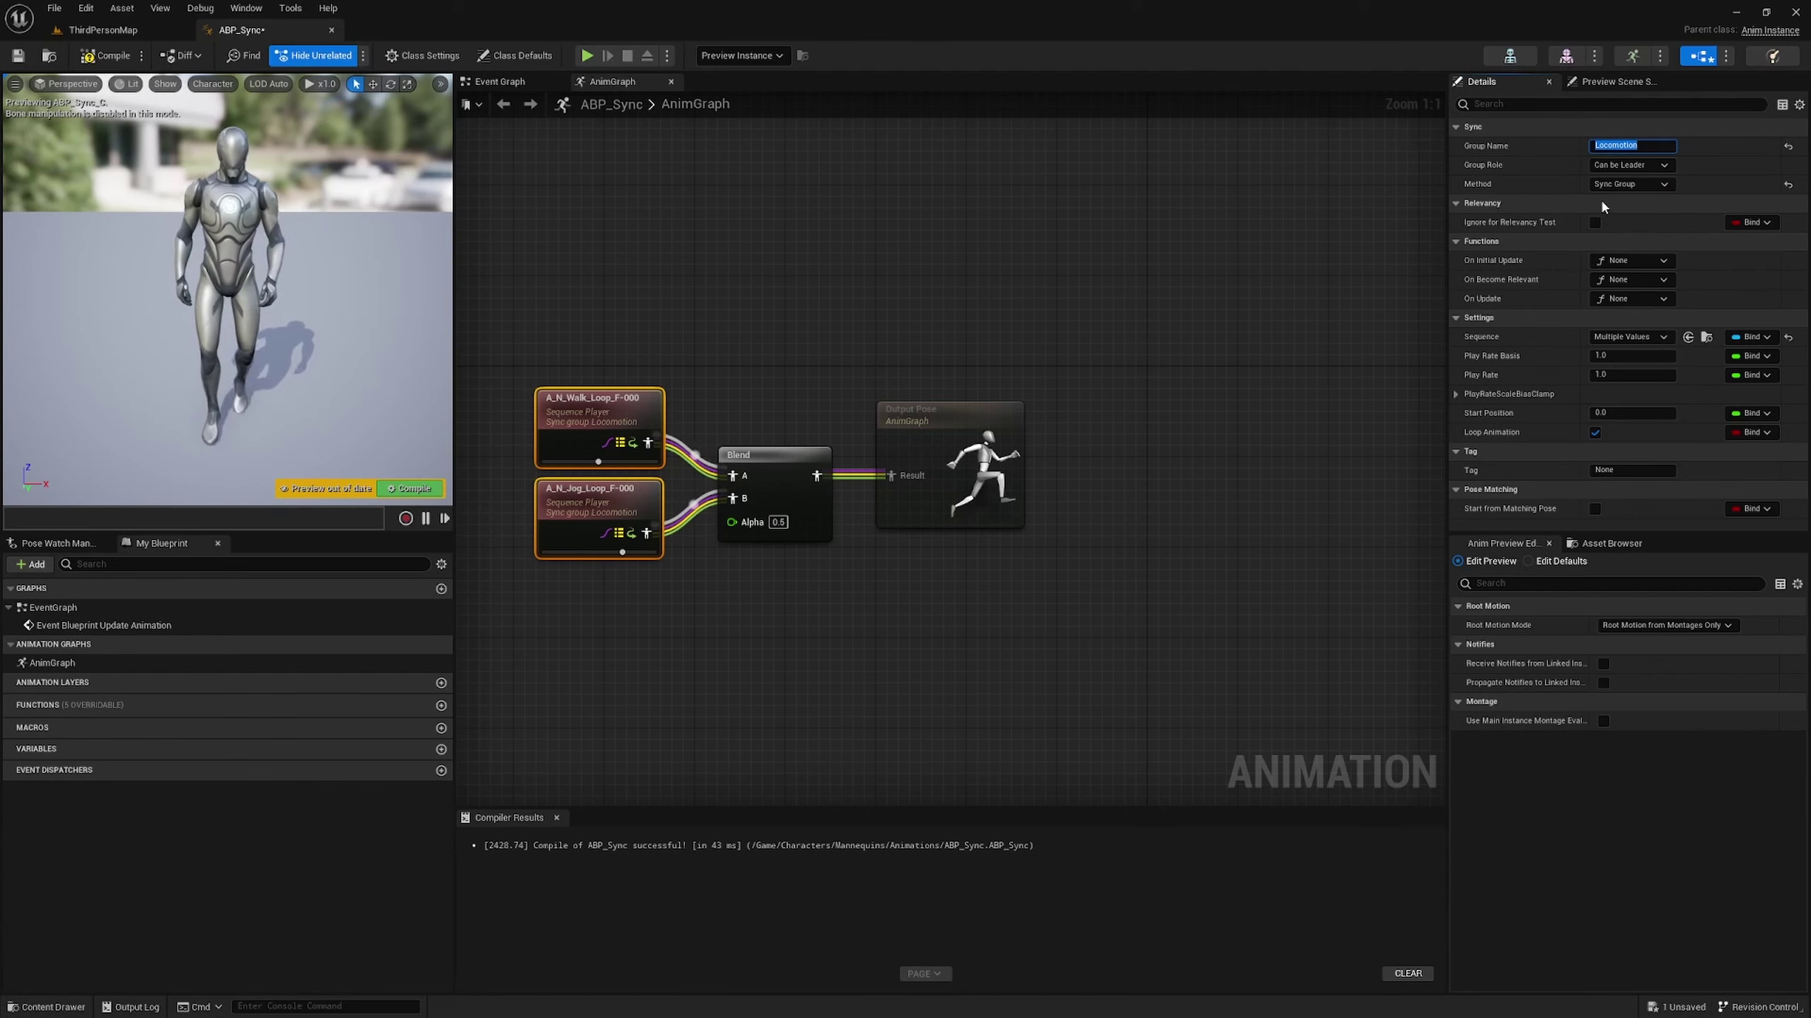
click(105, 56)
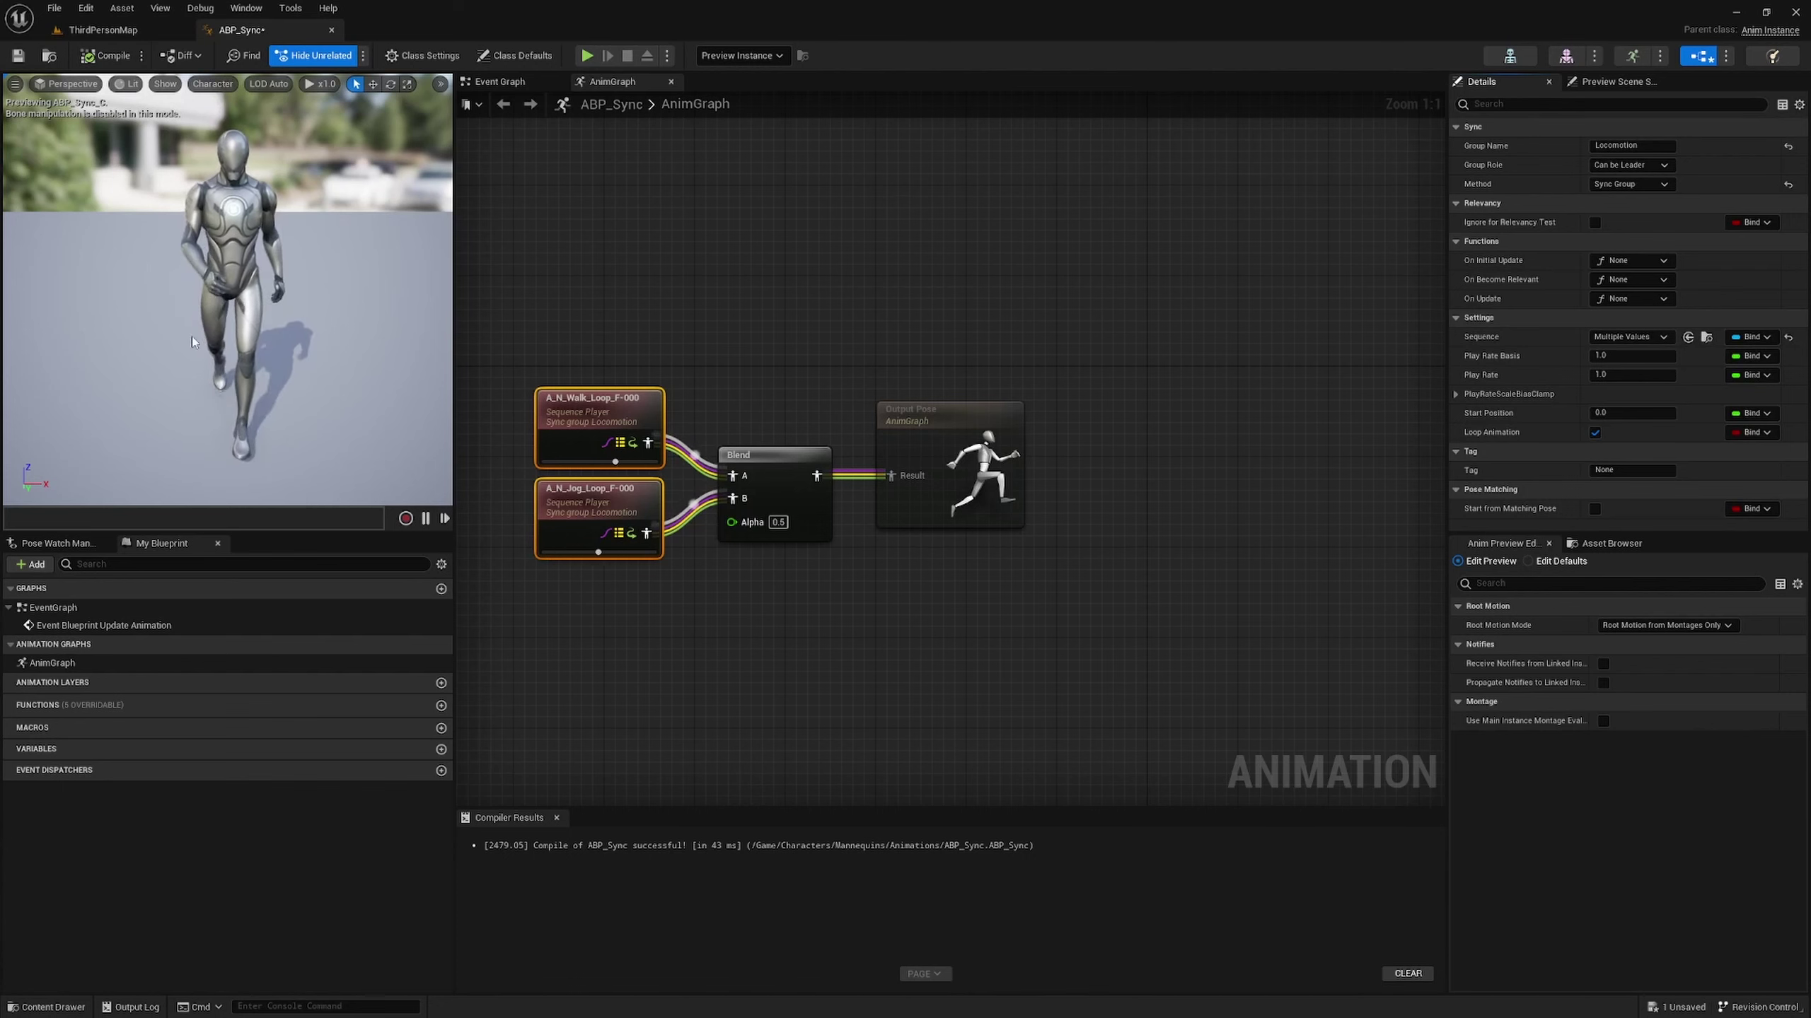
- Set the Blend node's Alpha to 0.8 and compile the animation blueprint
click(779, 524)
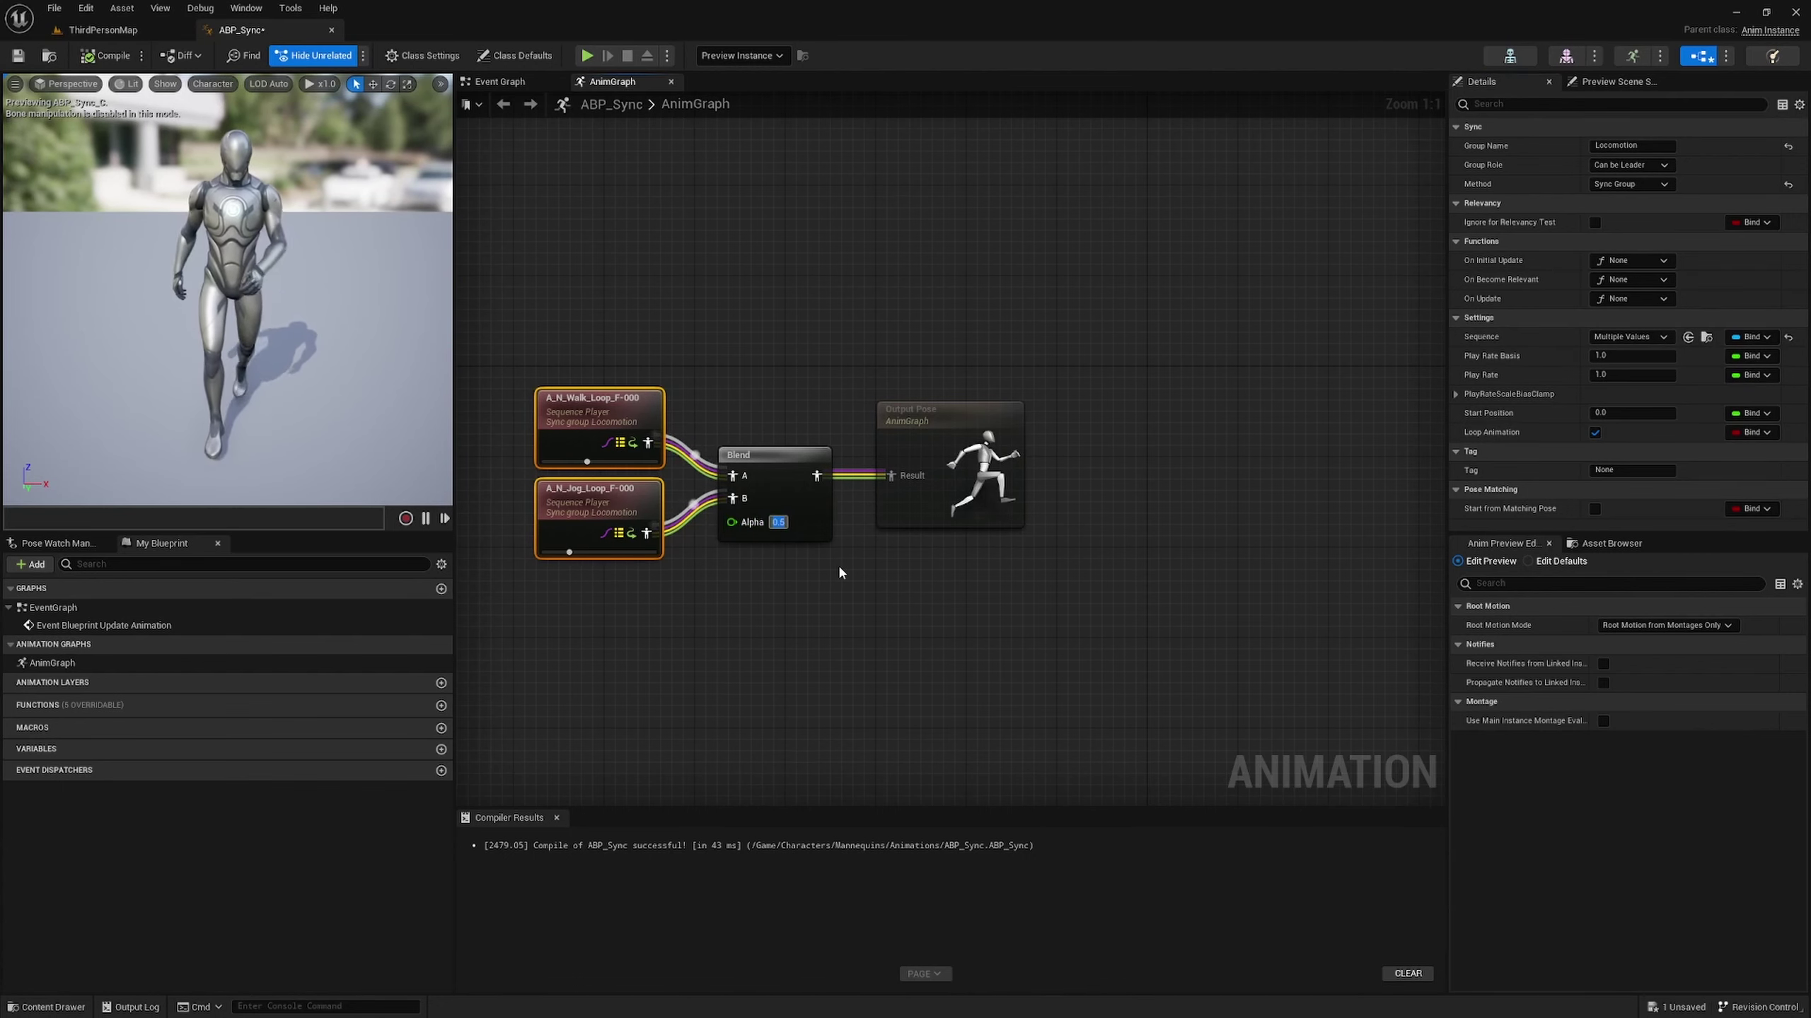
text(0.8)
key(Return)
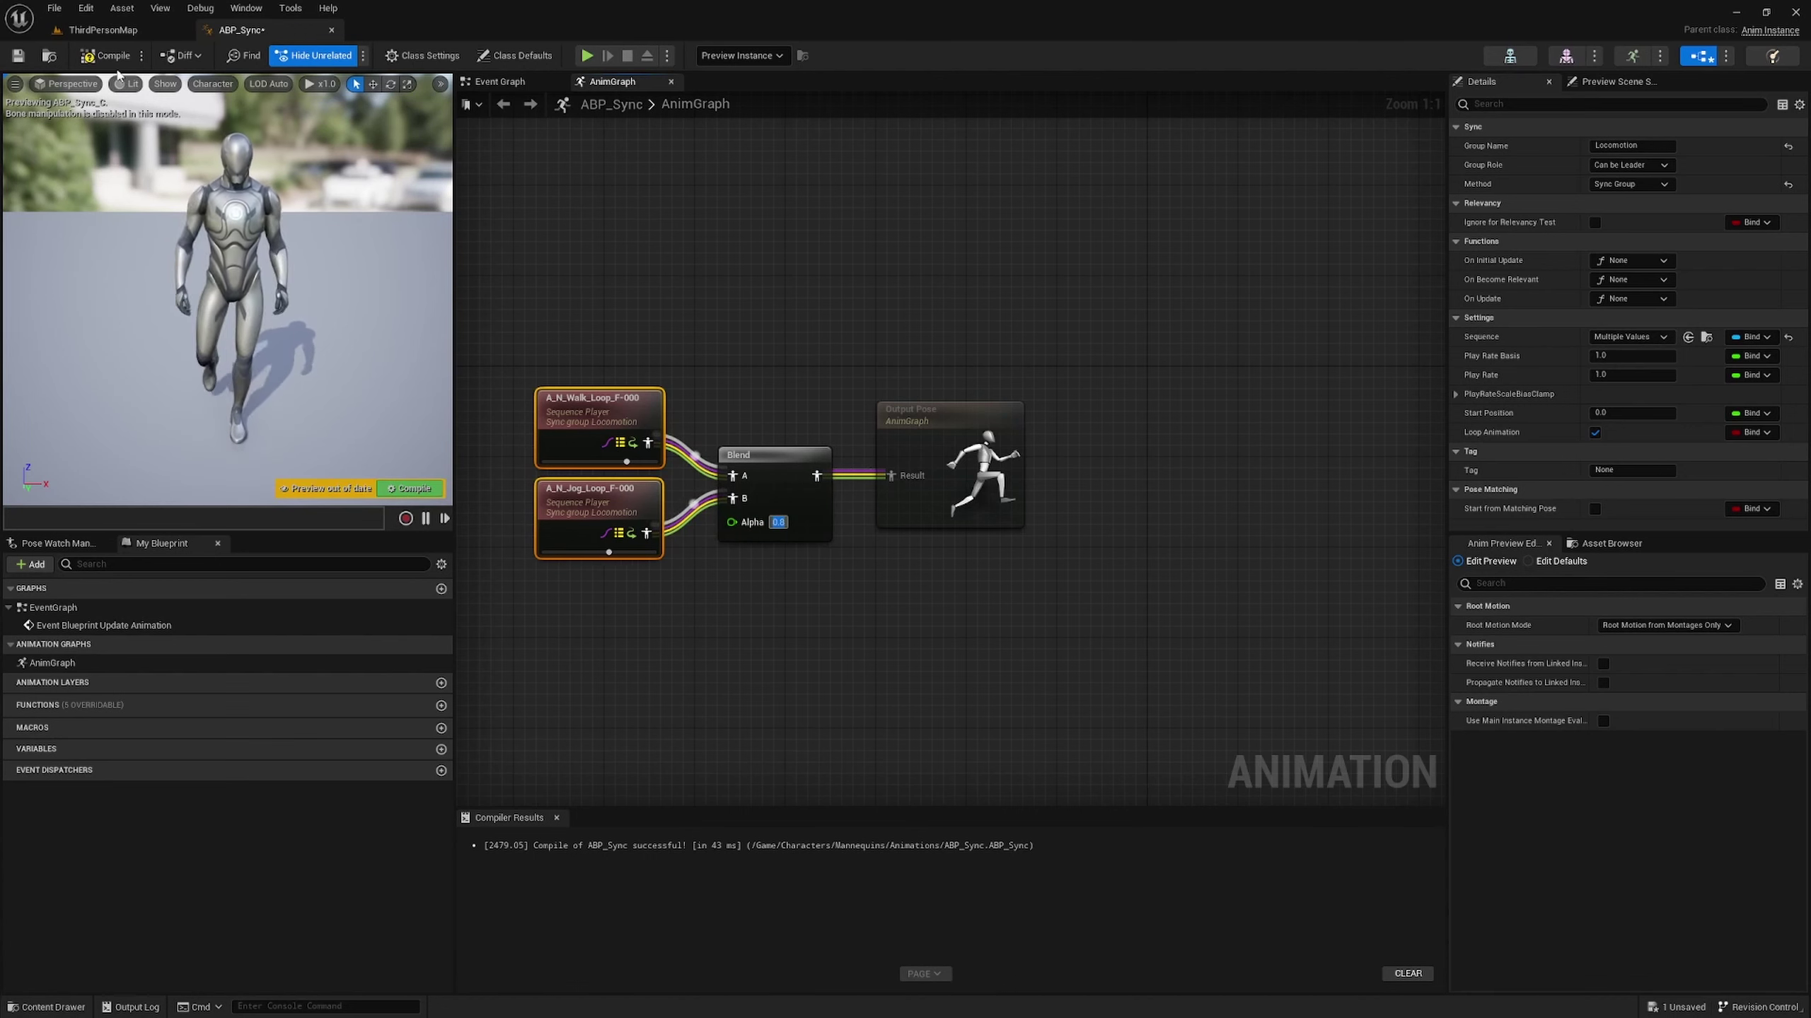
click(107, 57)
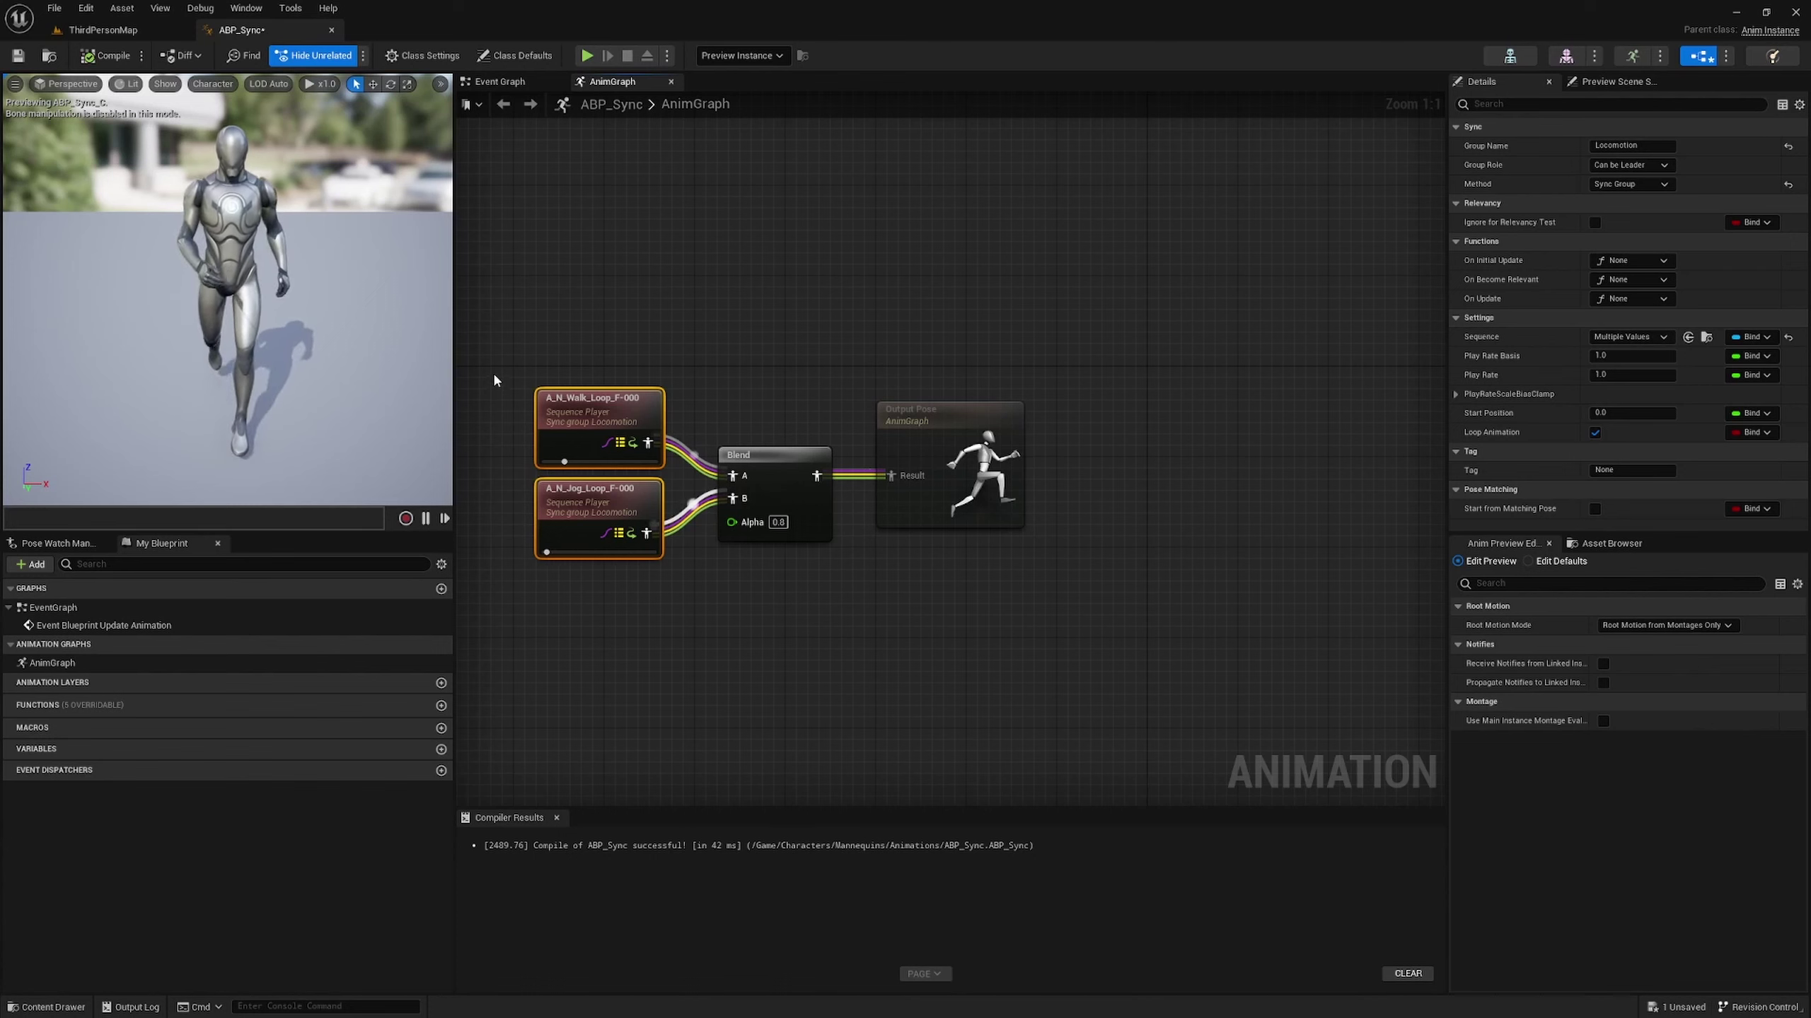
- Set the Blend node's Alpha to 0.3 and recompile the animation blueprint
click(779, 522)
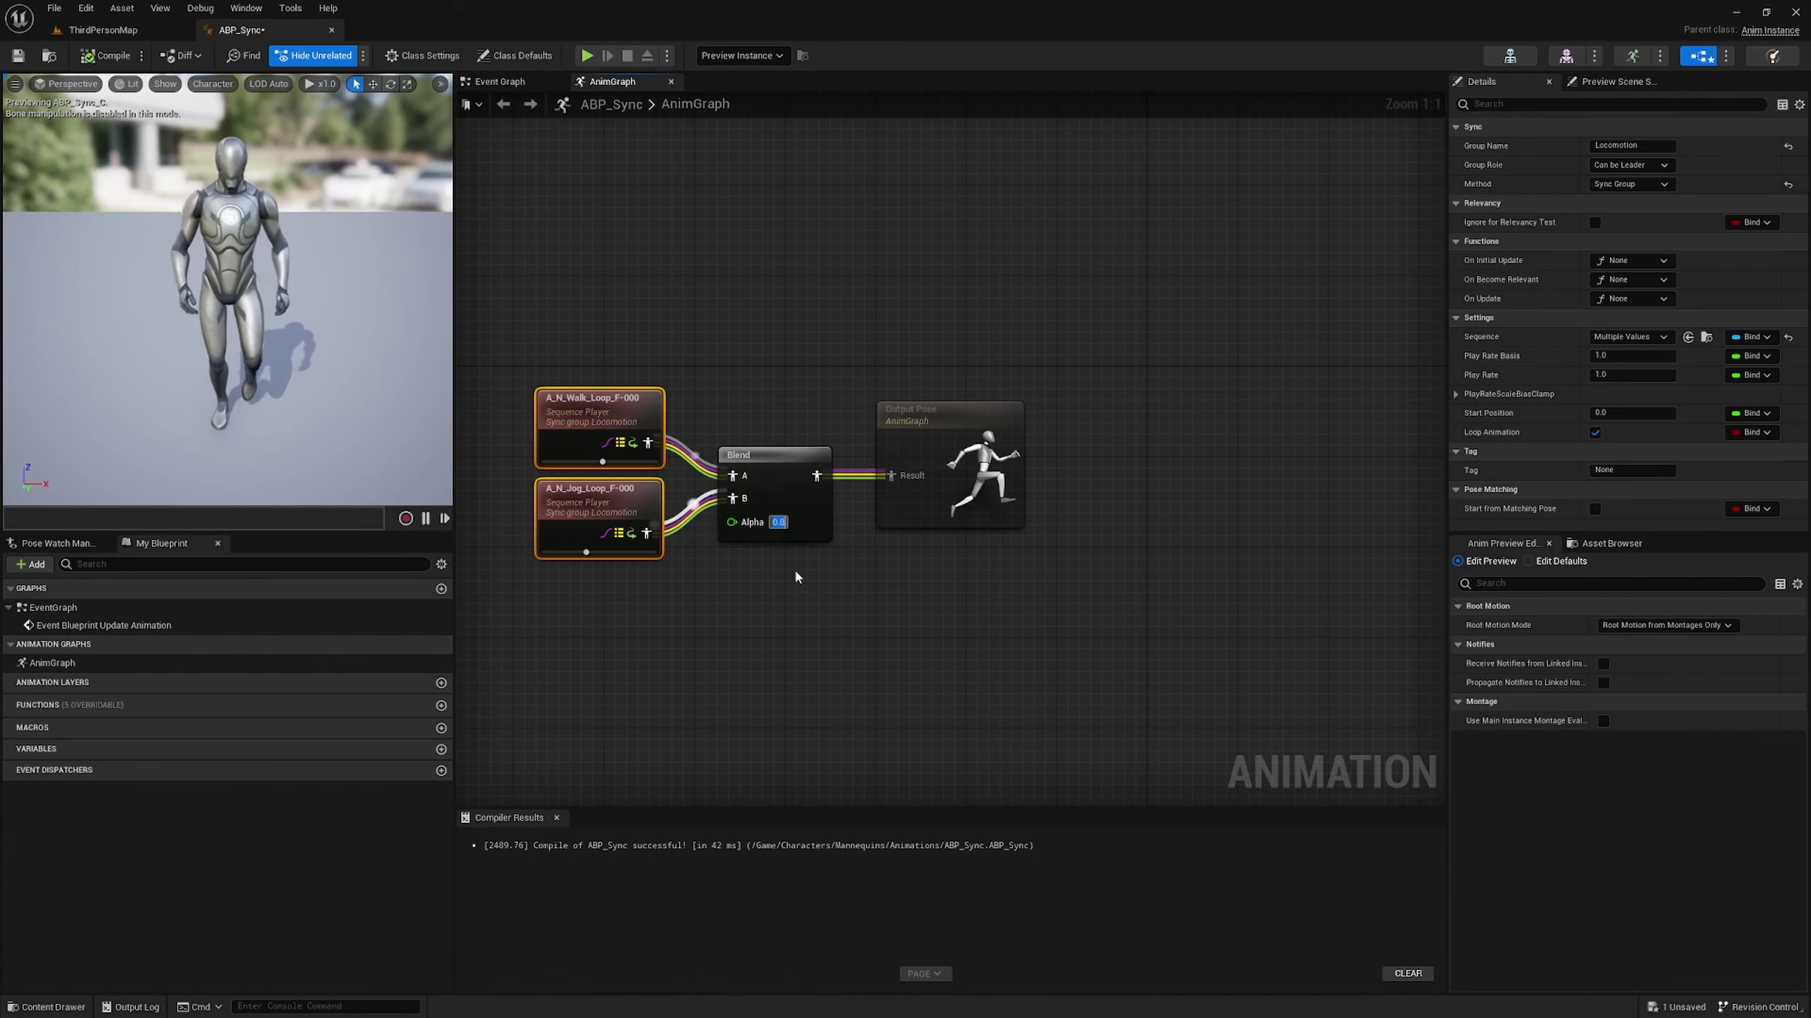
key(BackSpace)
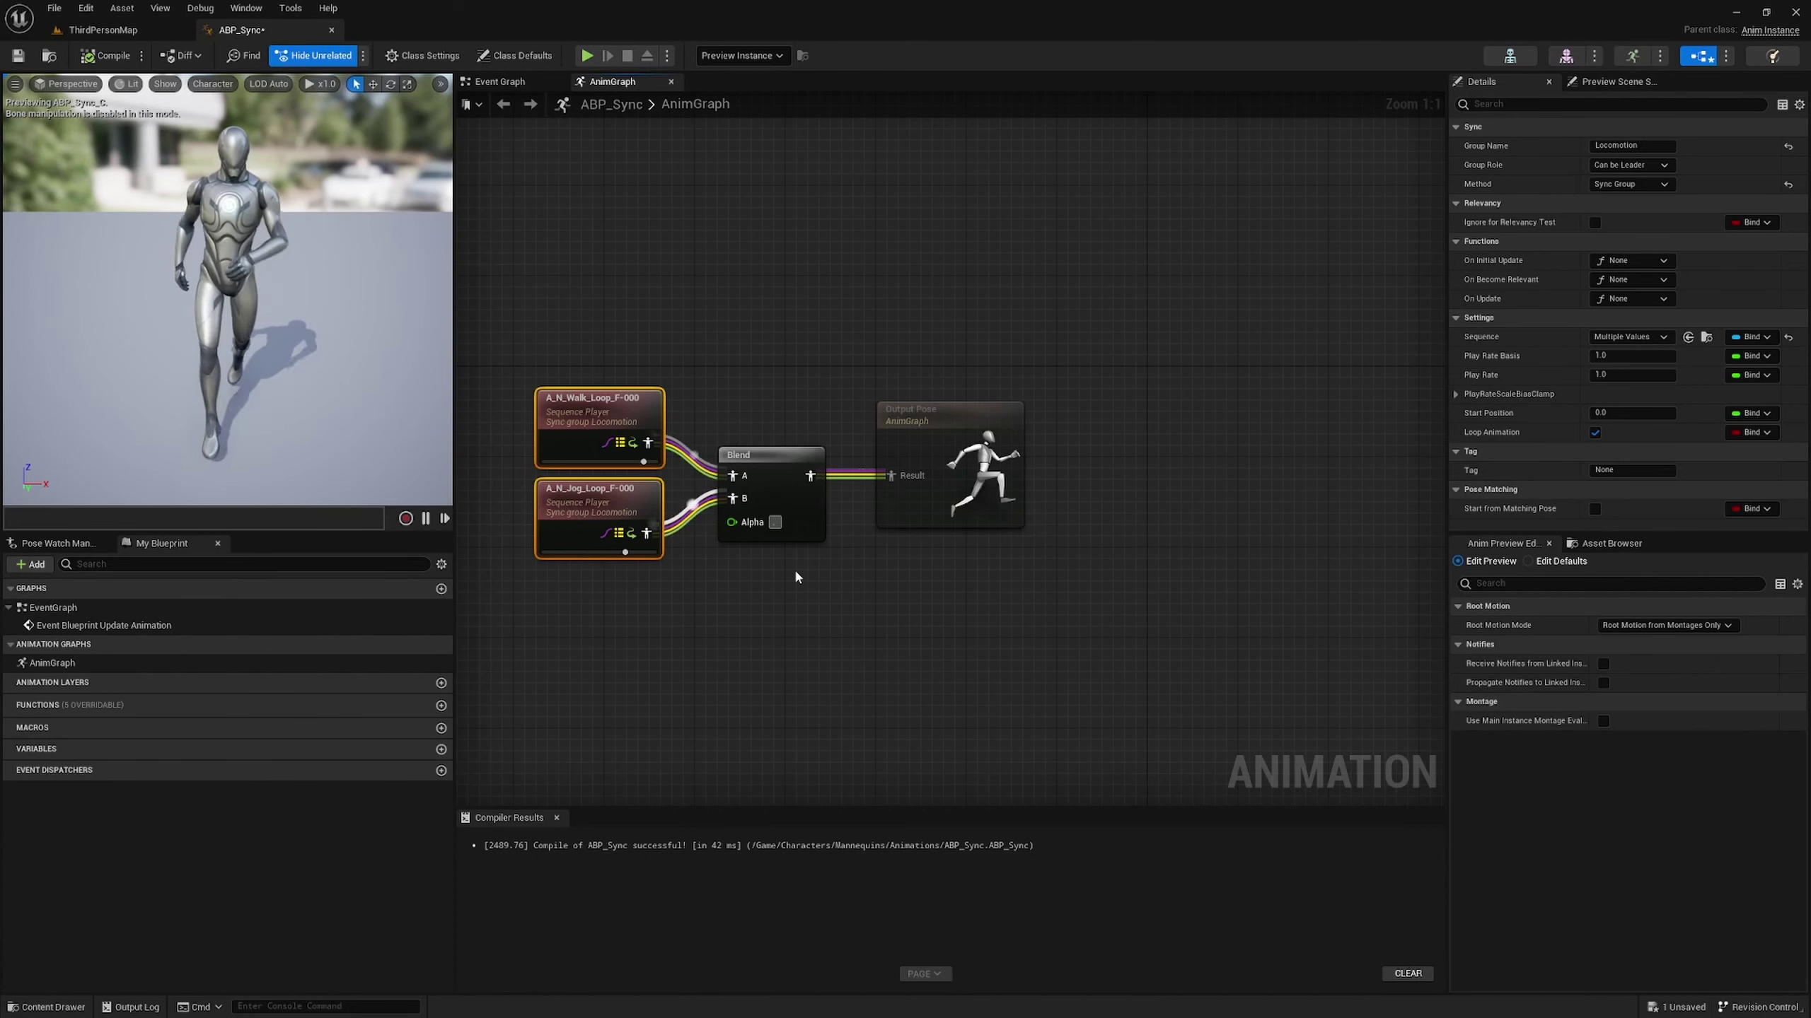
text(0.3)
key(Return)
click(107, 57)
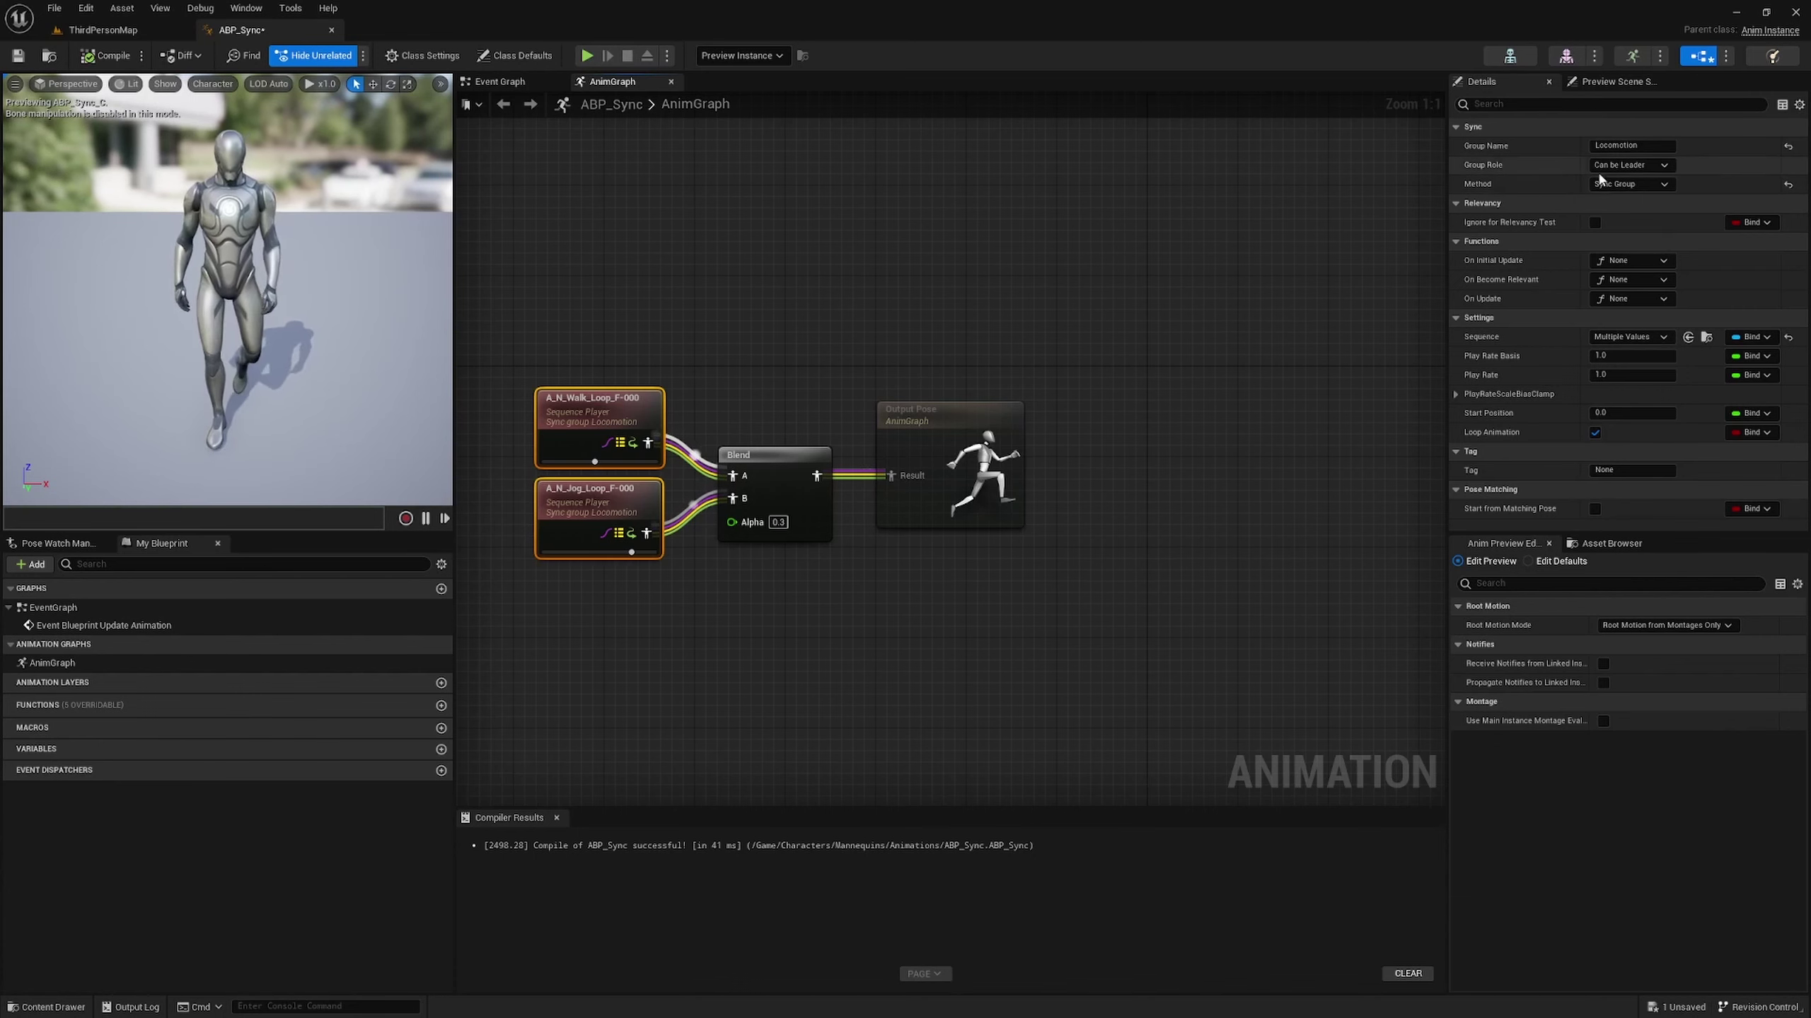
- Examine the available Group Role options and the sync settings of the walk and jog sequence players
click(1625, 165)
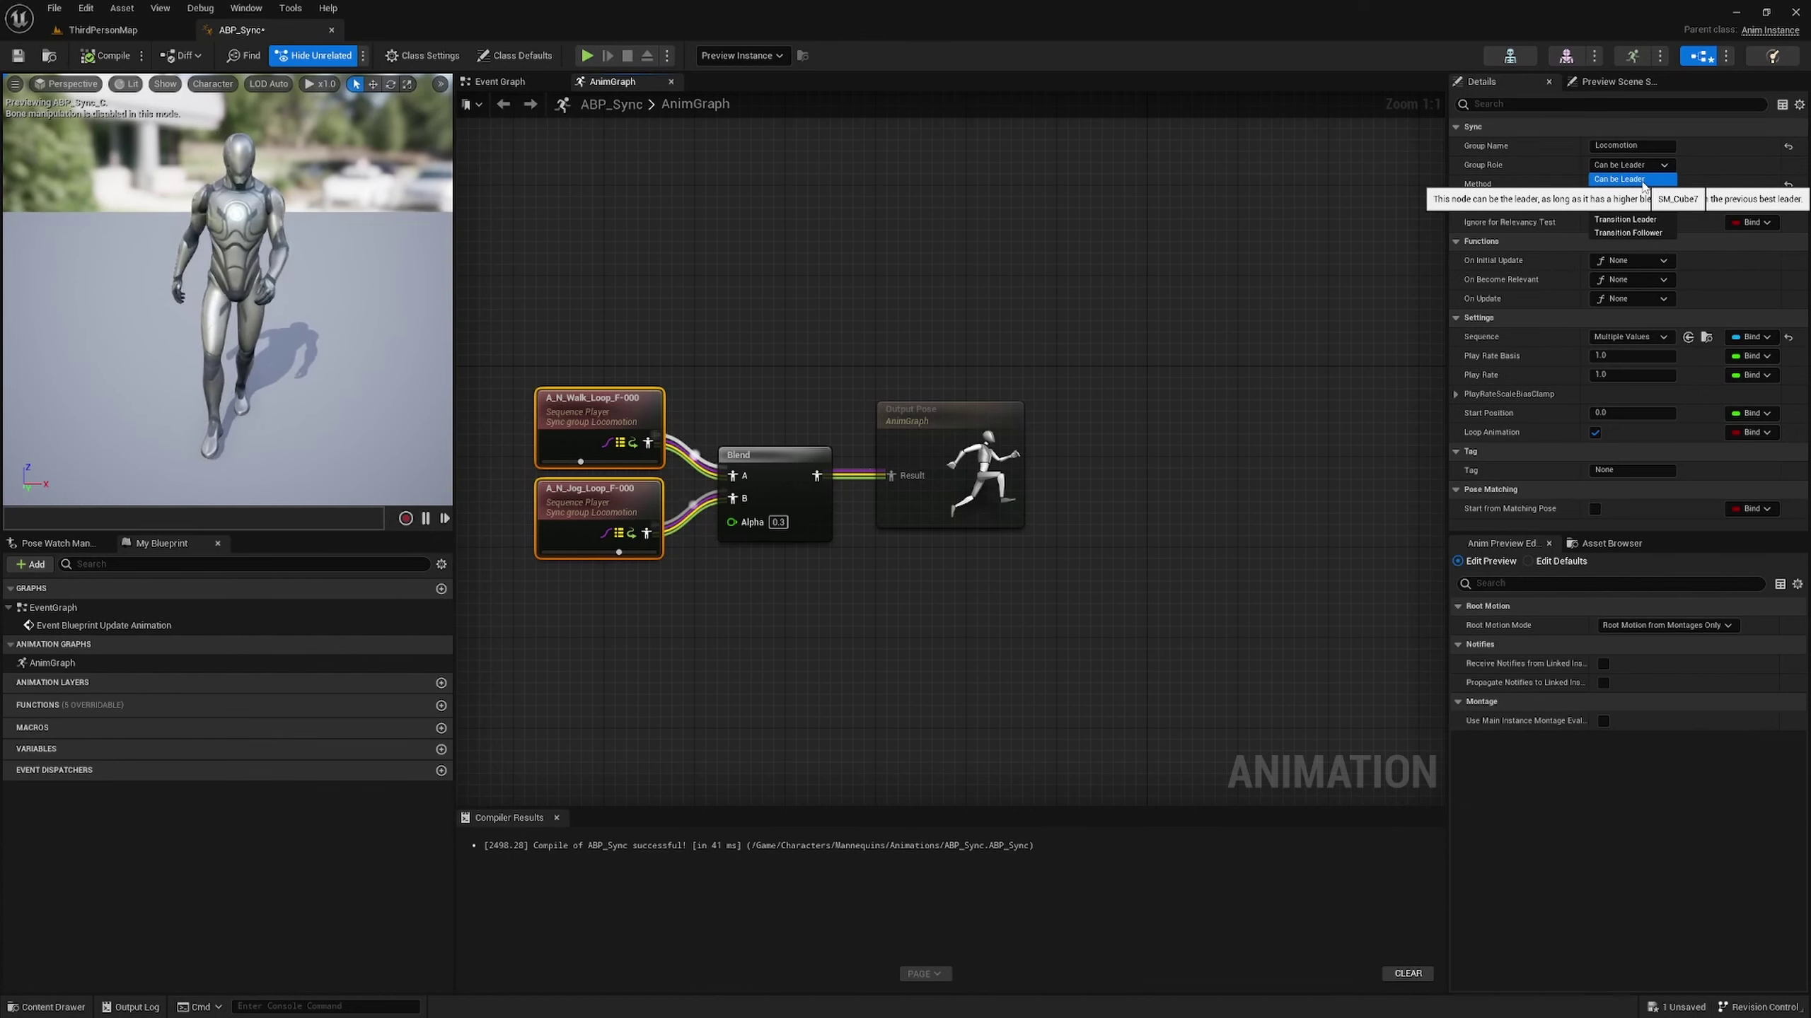
click(1515, 178)
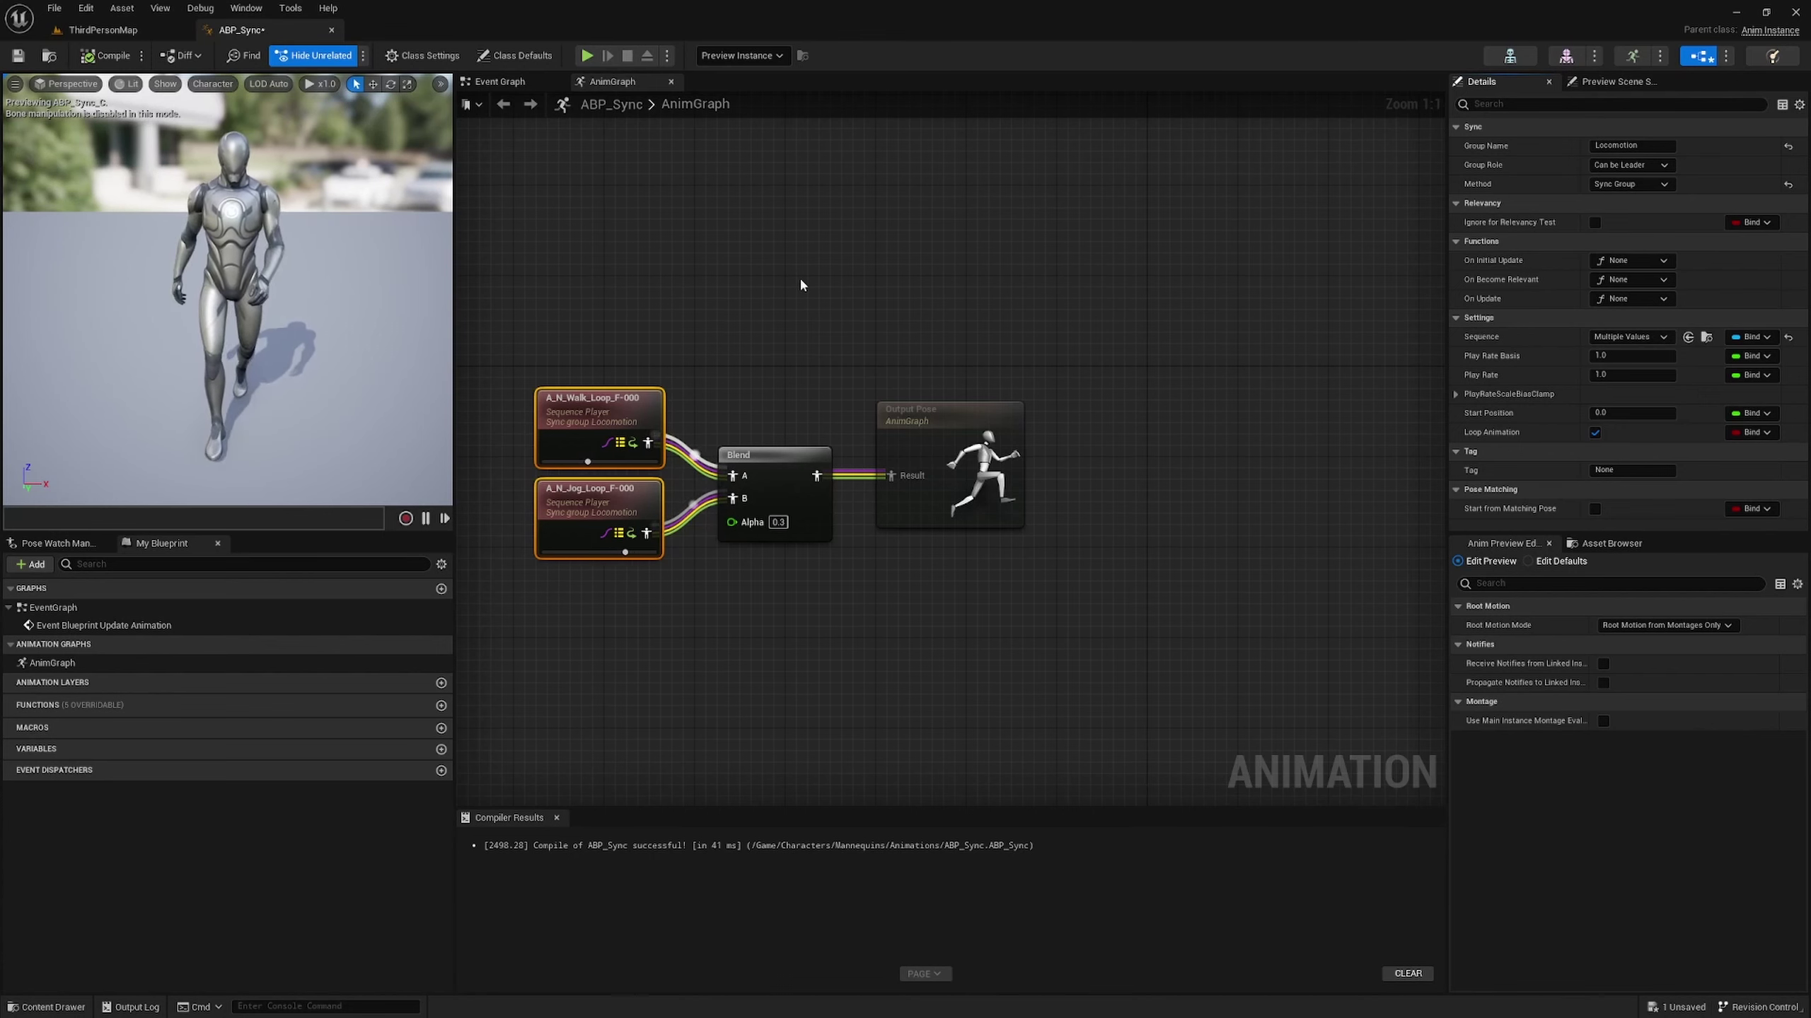
click(606, 515)
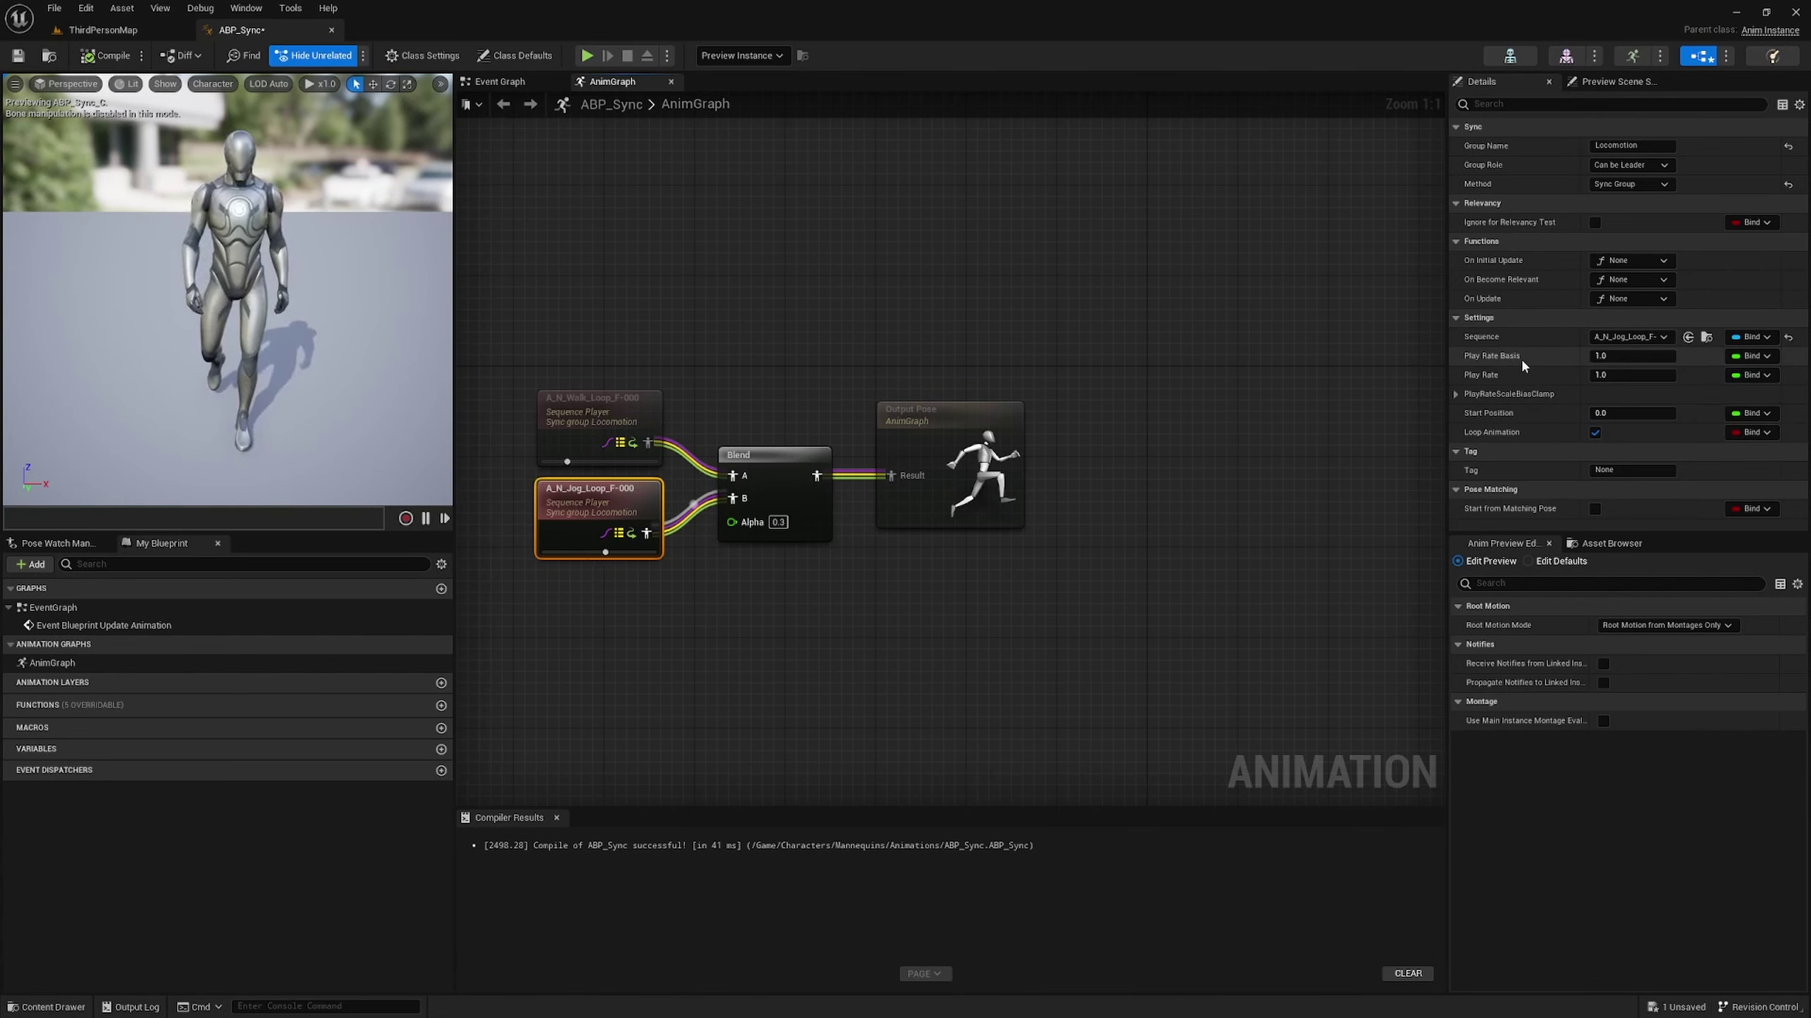
click(599, 421)
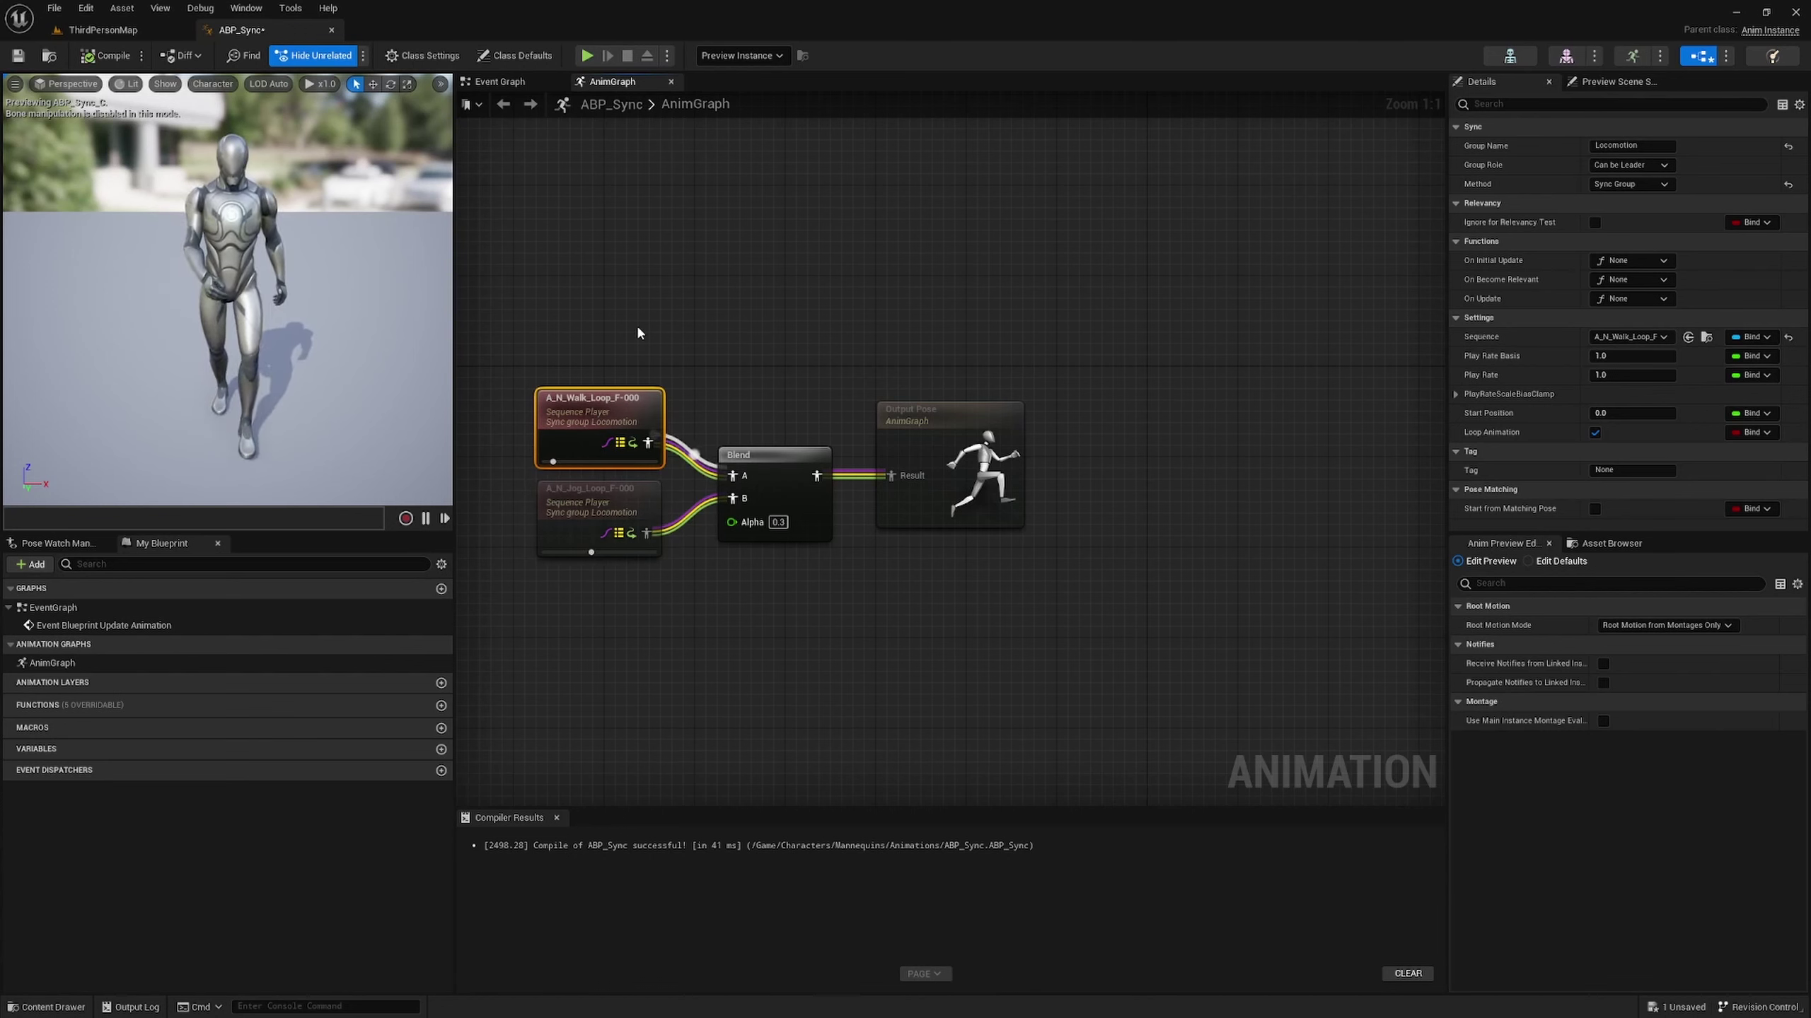
click(573, 527)
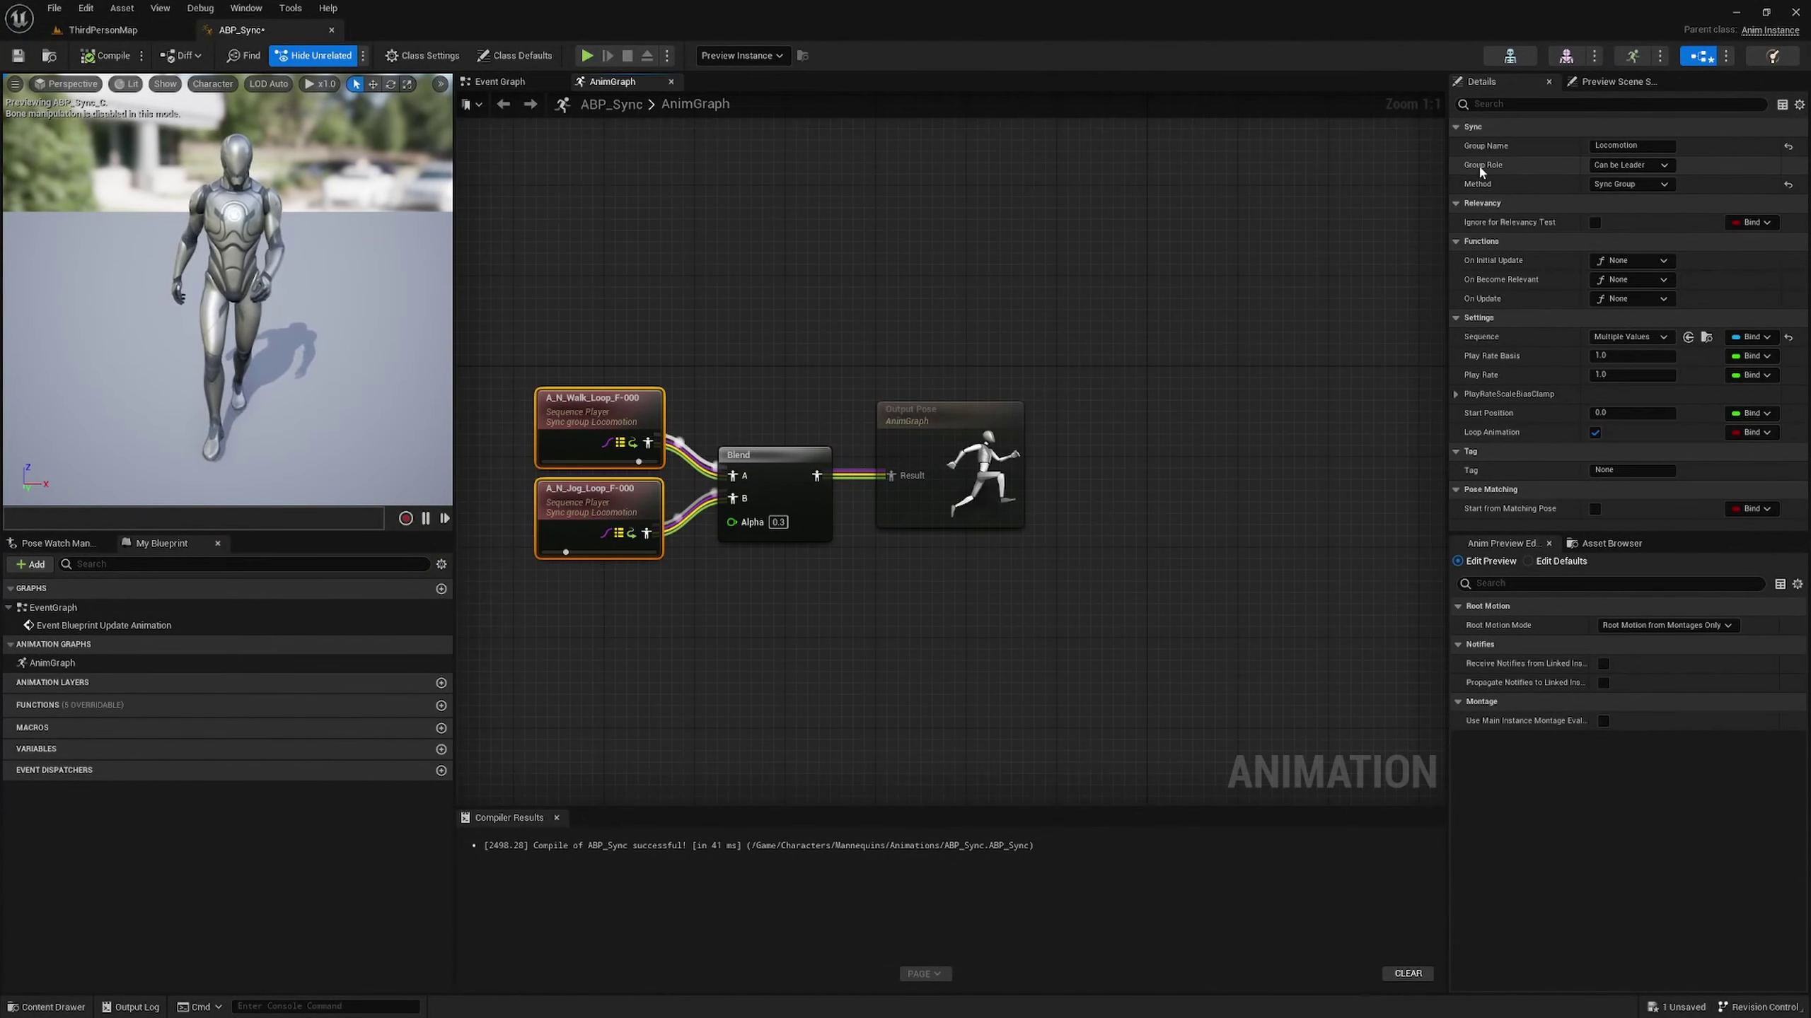
click(1638, 165)
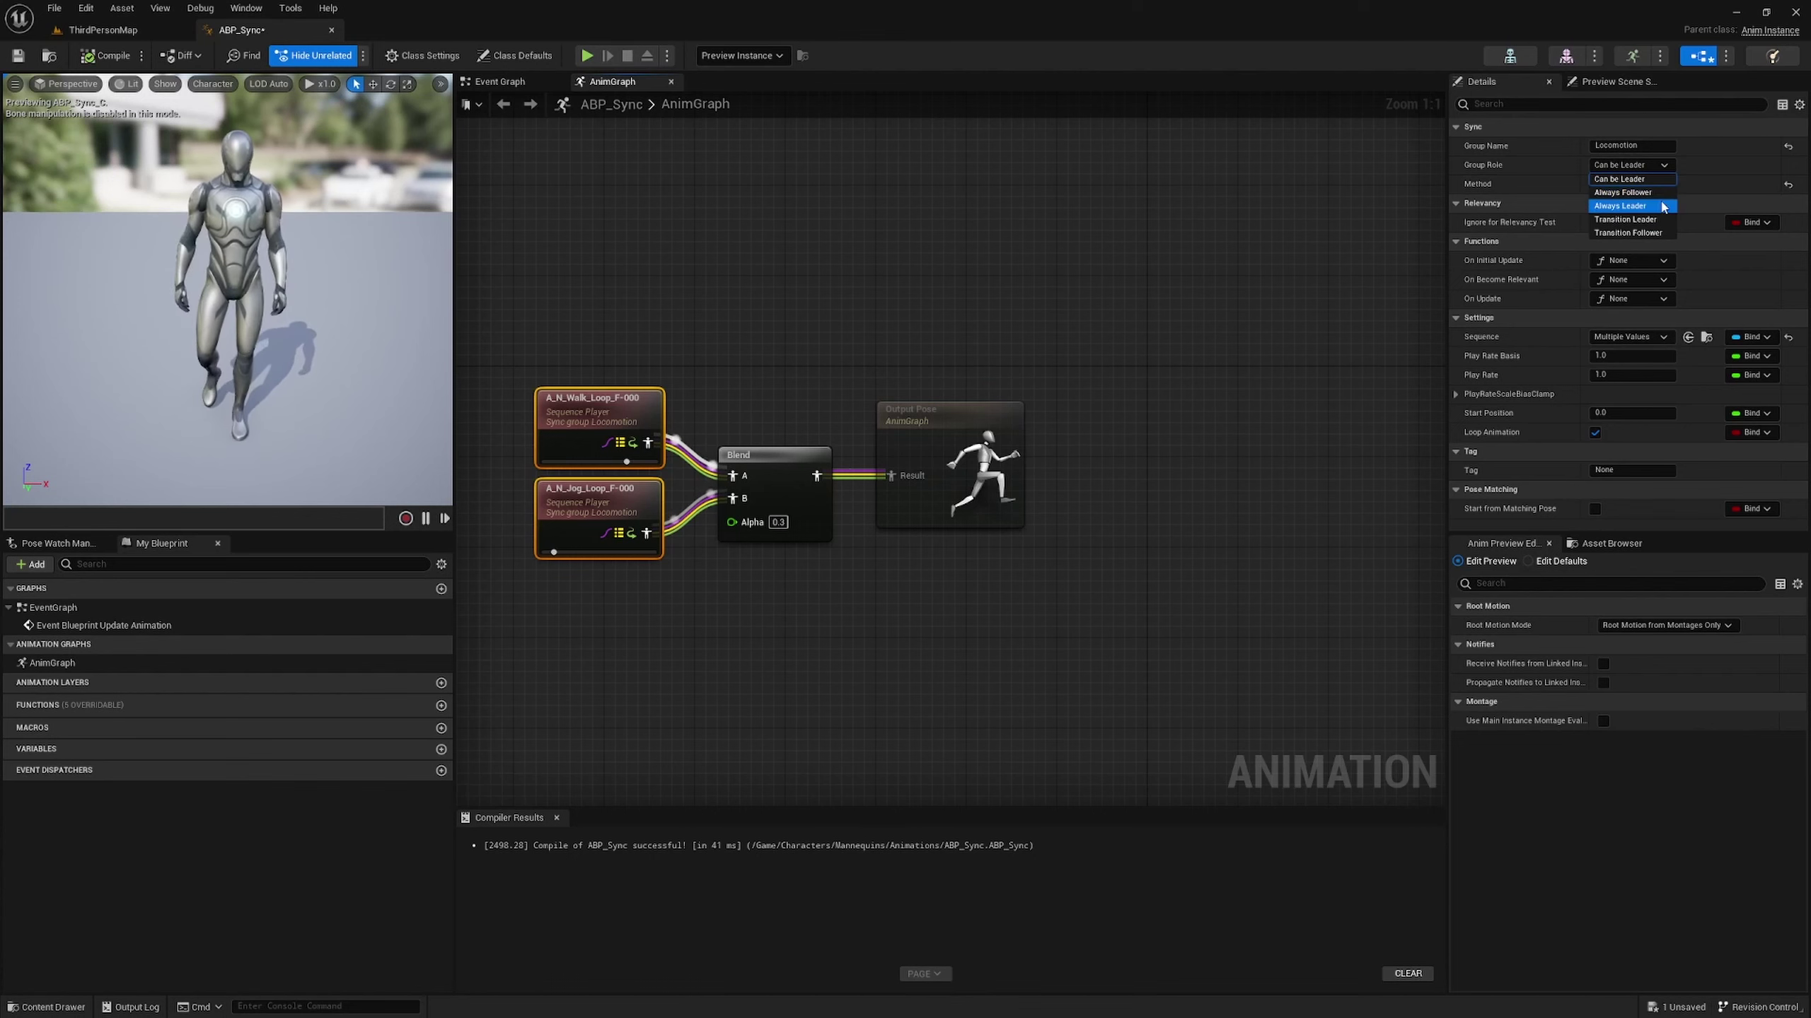
click(1210, 309)
click(1210, 309)
- Set the sync Method of both the walk and jog sequence players to Graph and compile
drag(1136, 312, 596, 634)
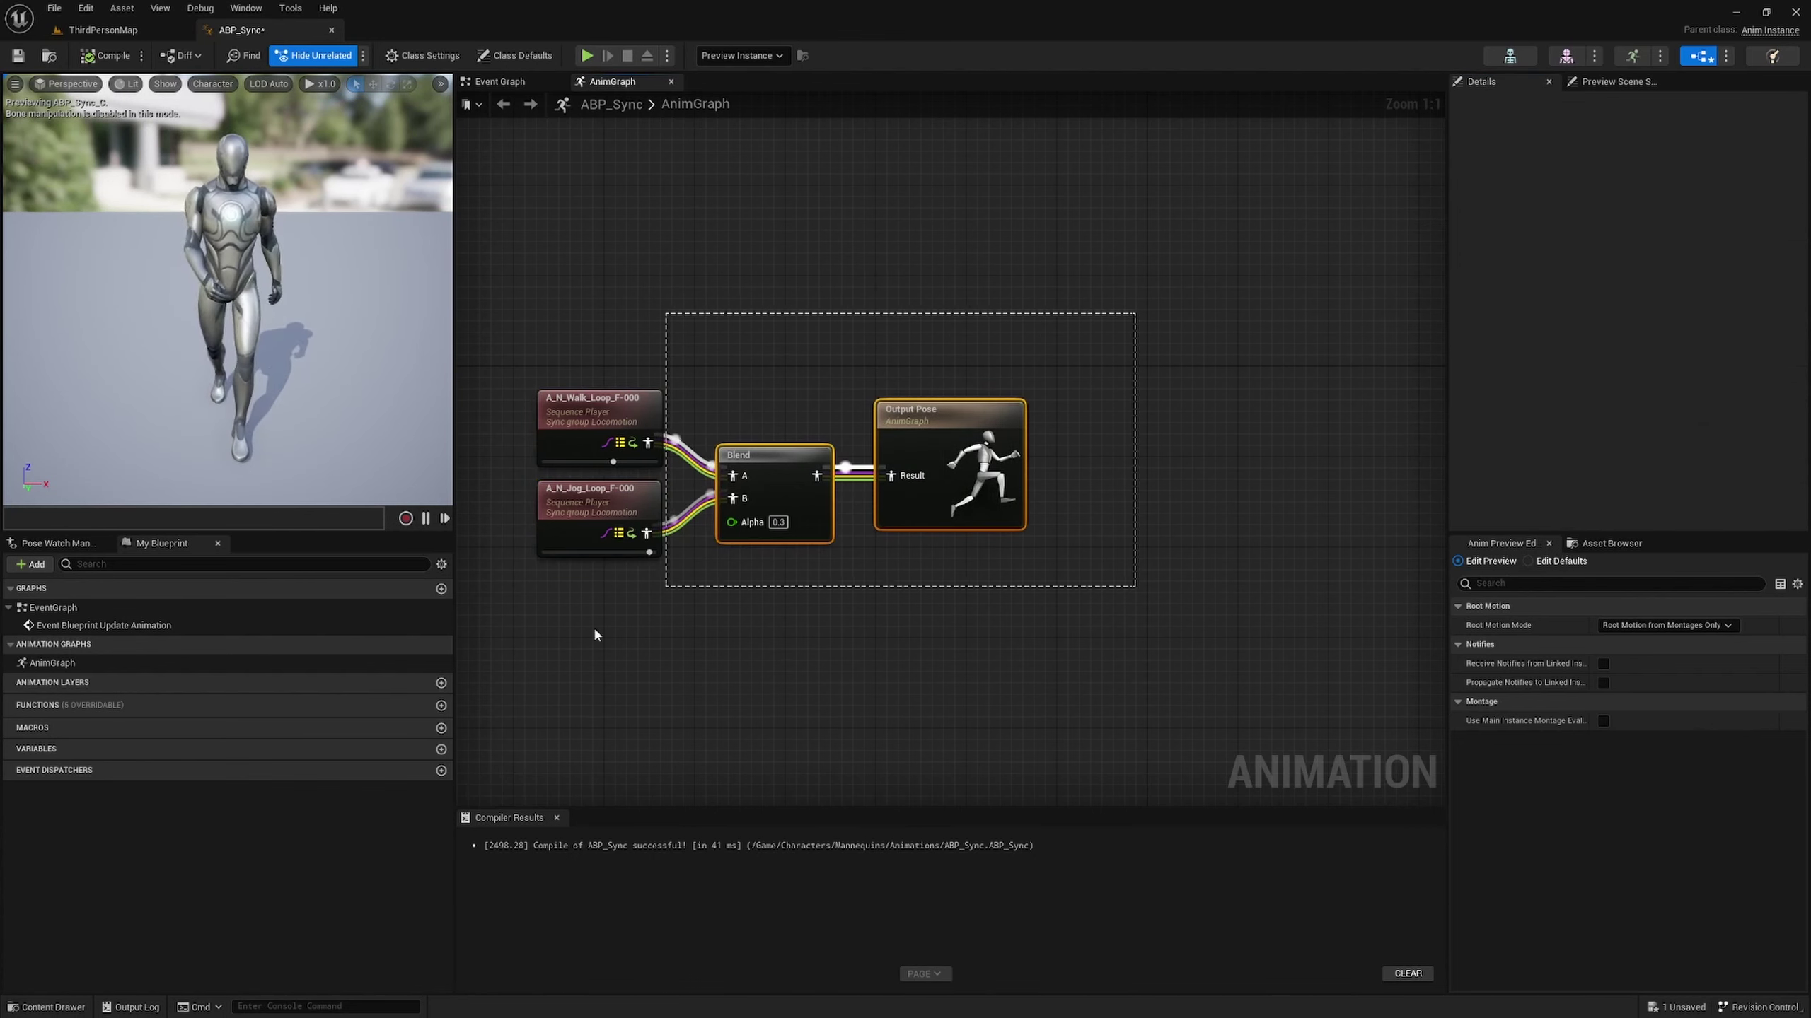
drag(594, 303, 591, 602)
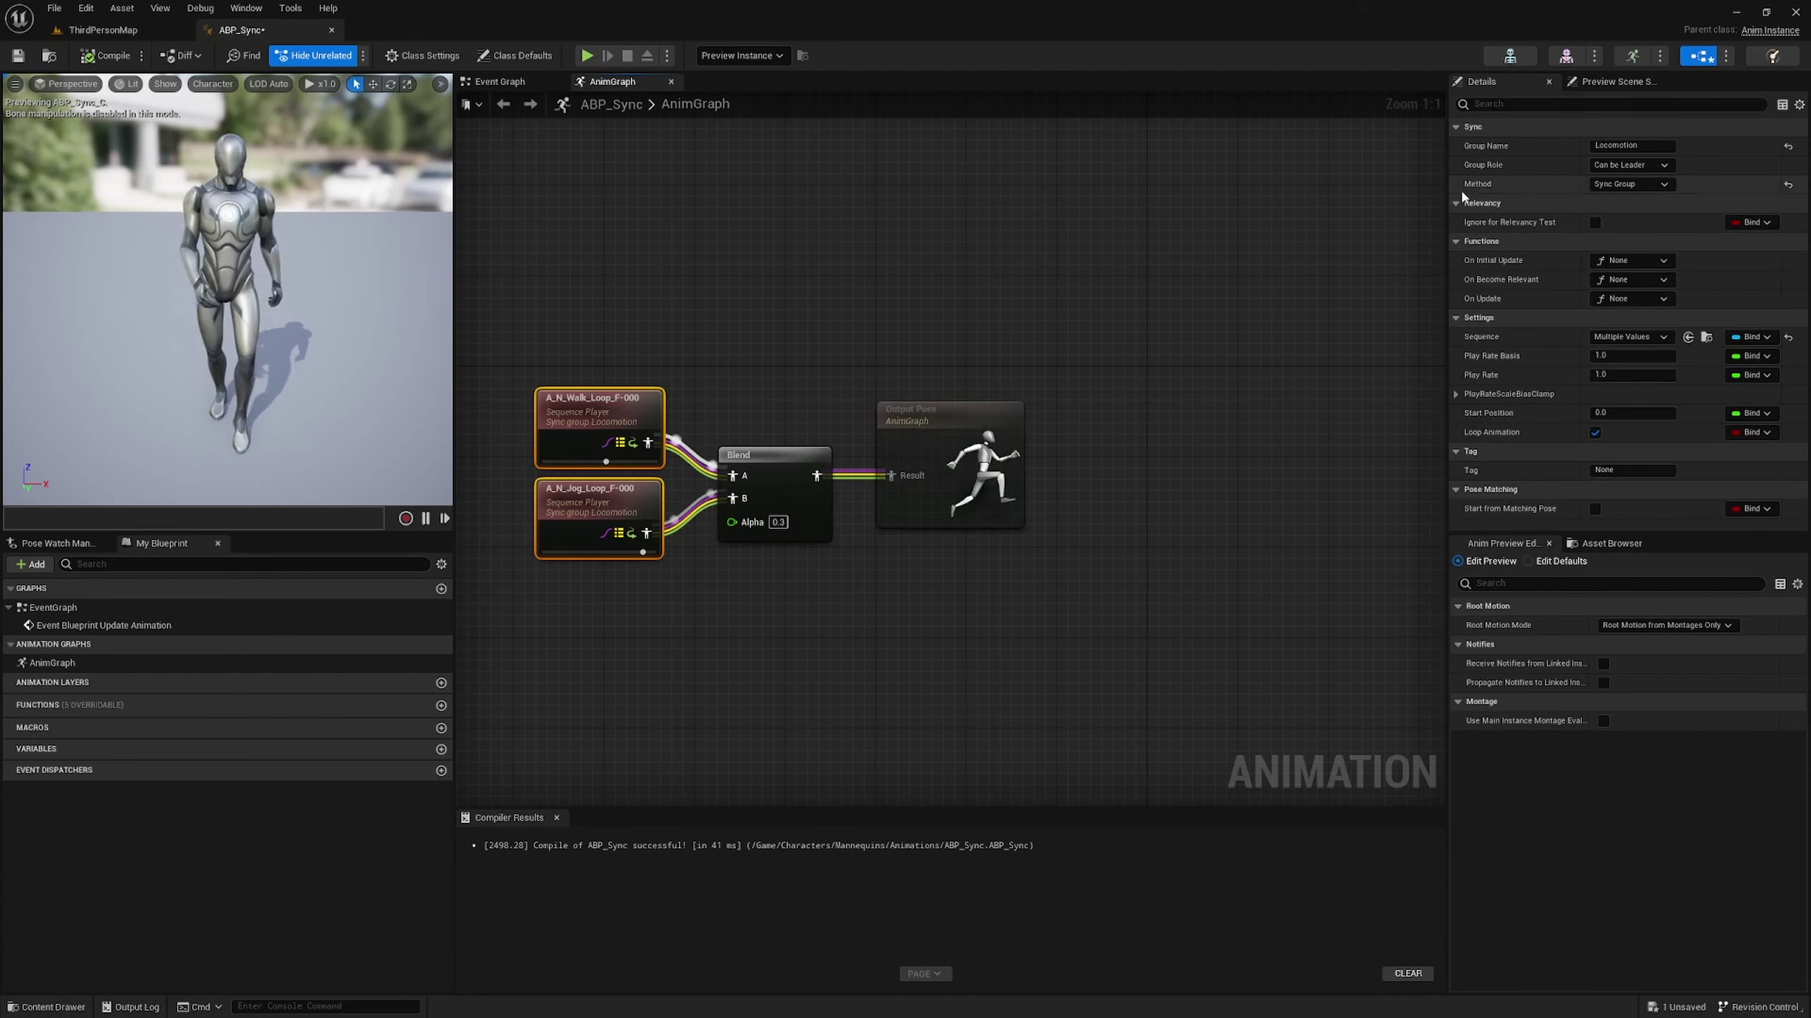
click(1616, 184)
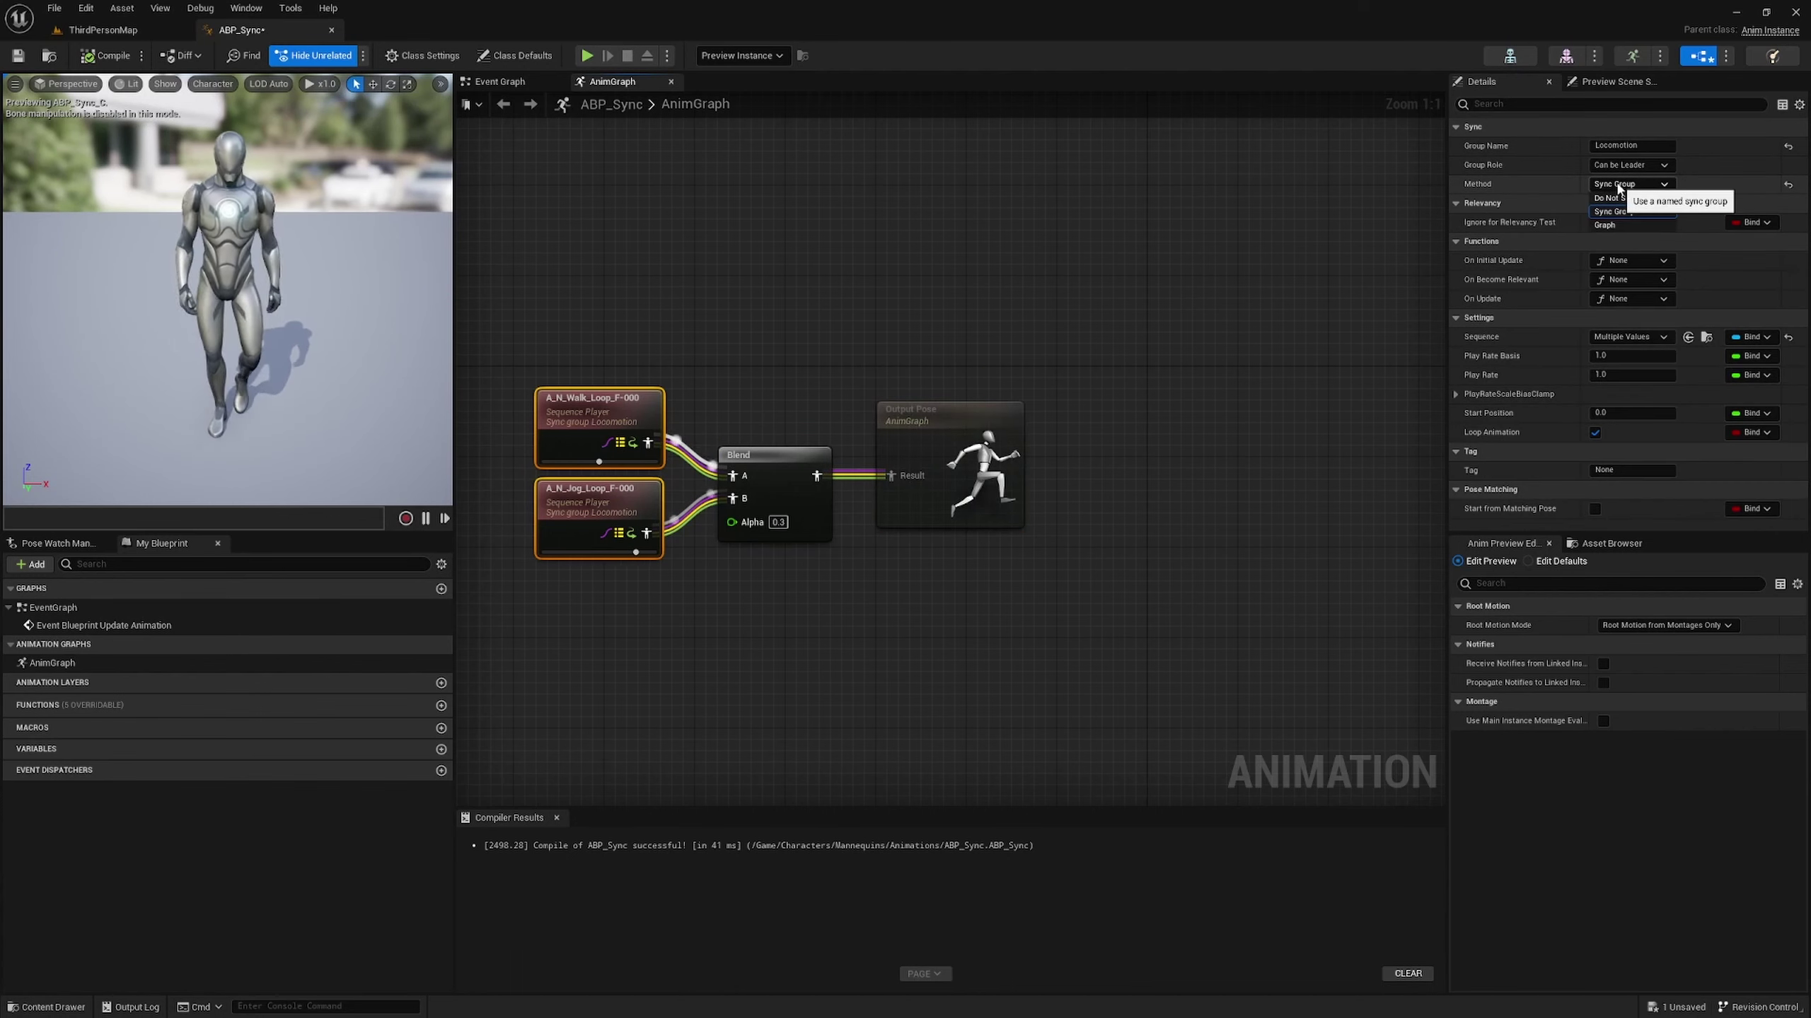
click(1616, 226)
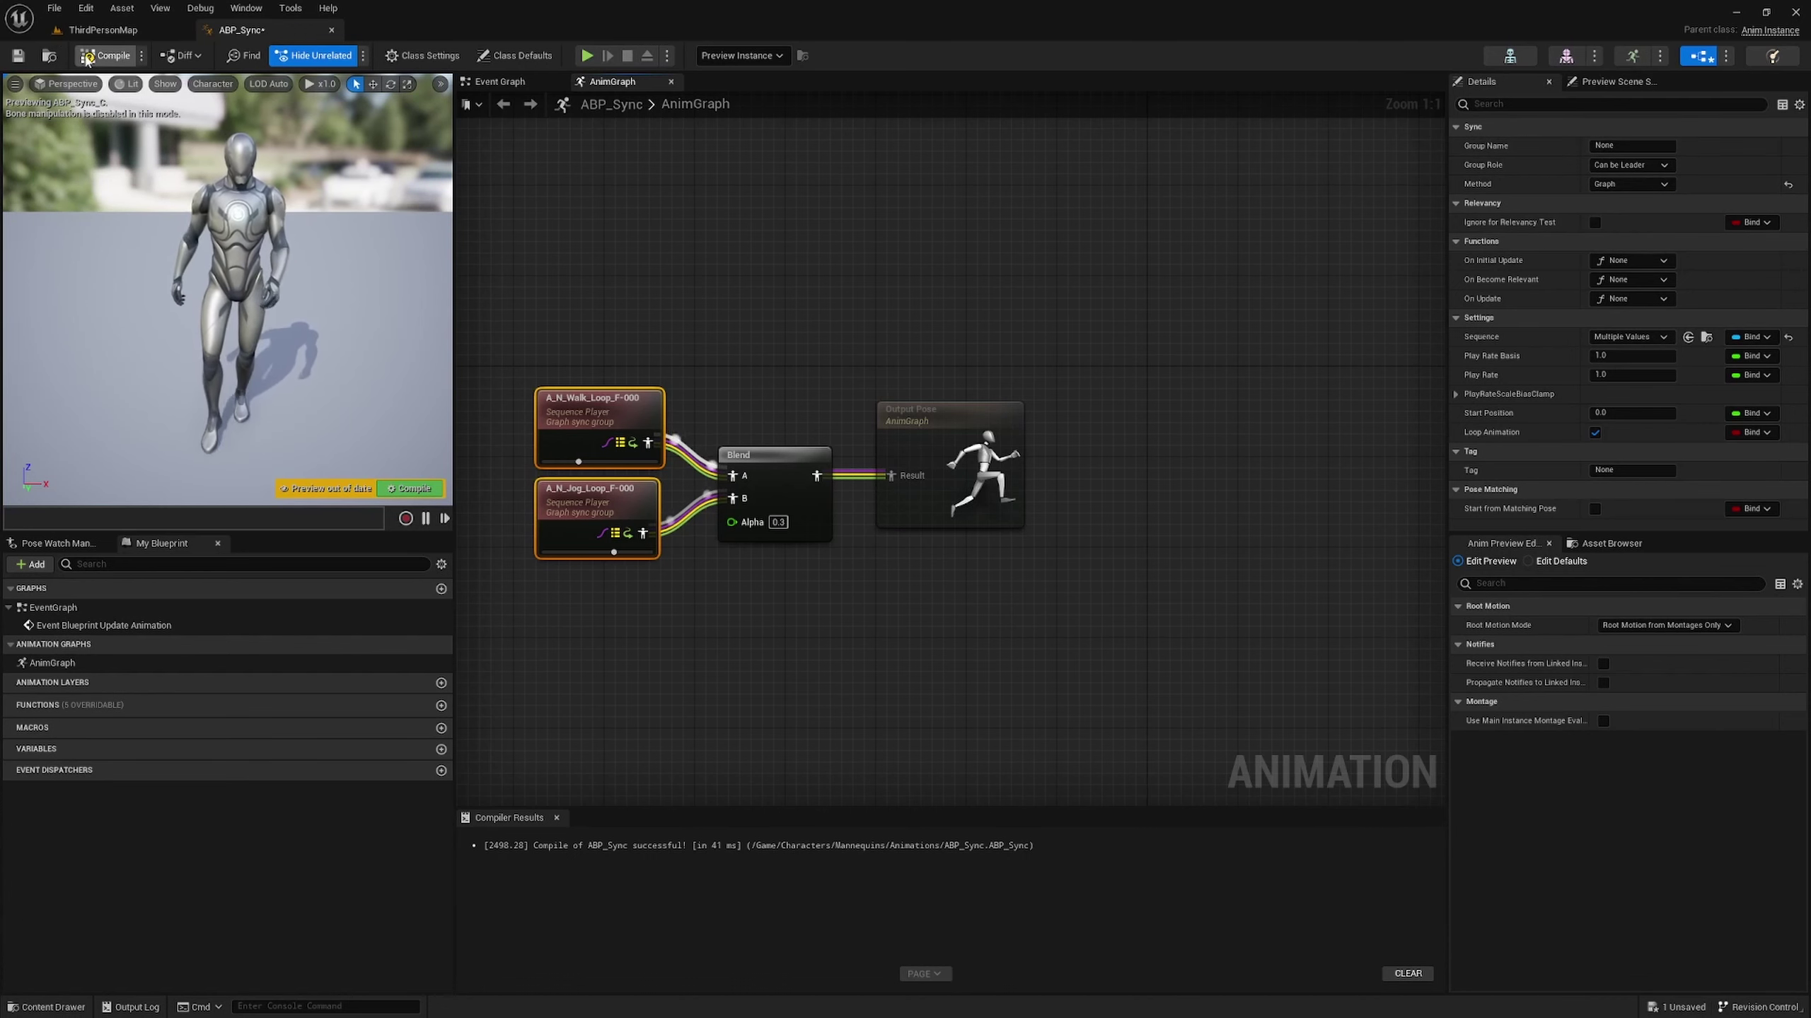
click(87, 57)
- Make room before the Output Pose and insert a Sync node, wired between Blend and Output Pose
drag(970, 422, 1274, 422)
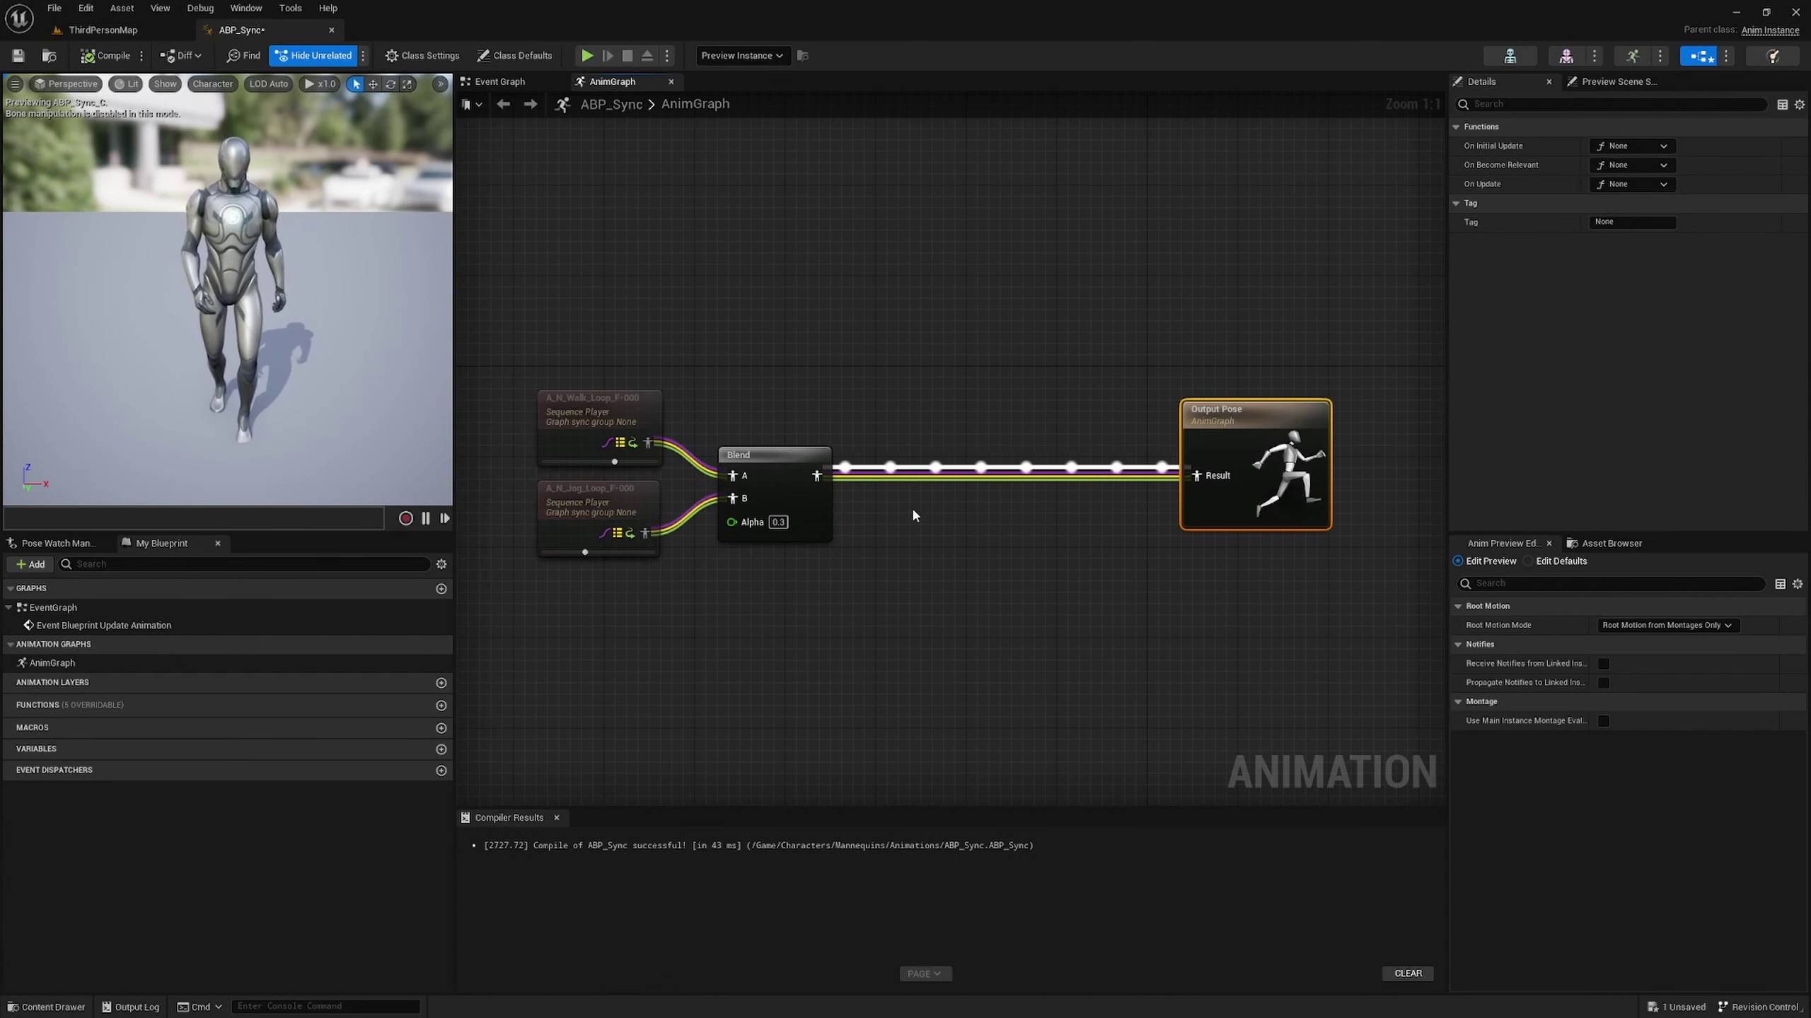
right_click(888, 510)
text(sync)
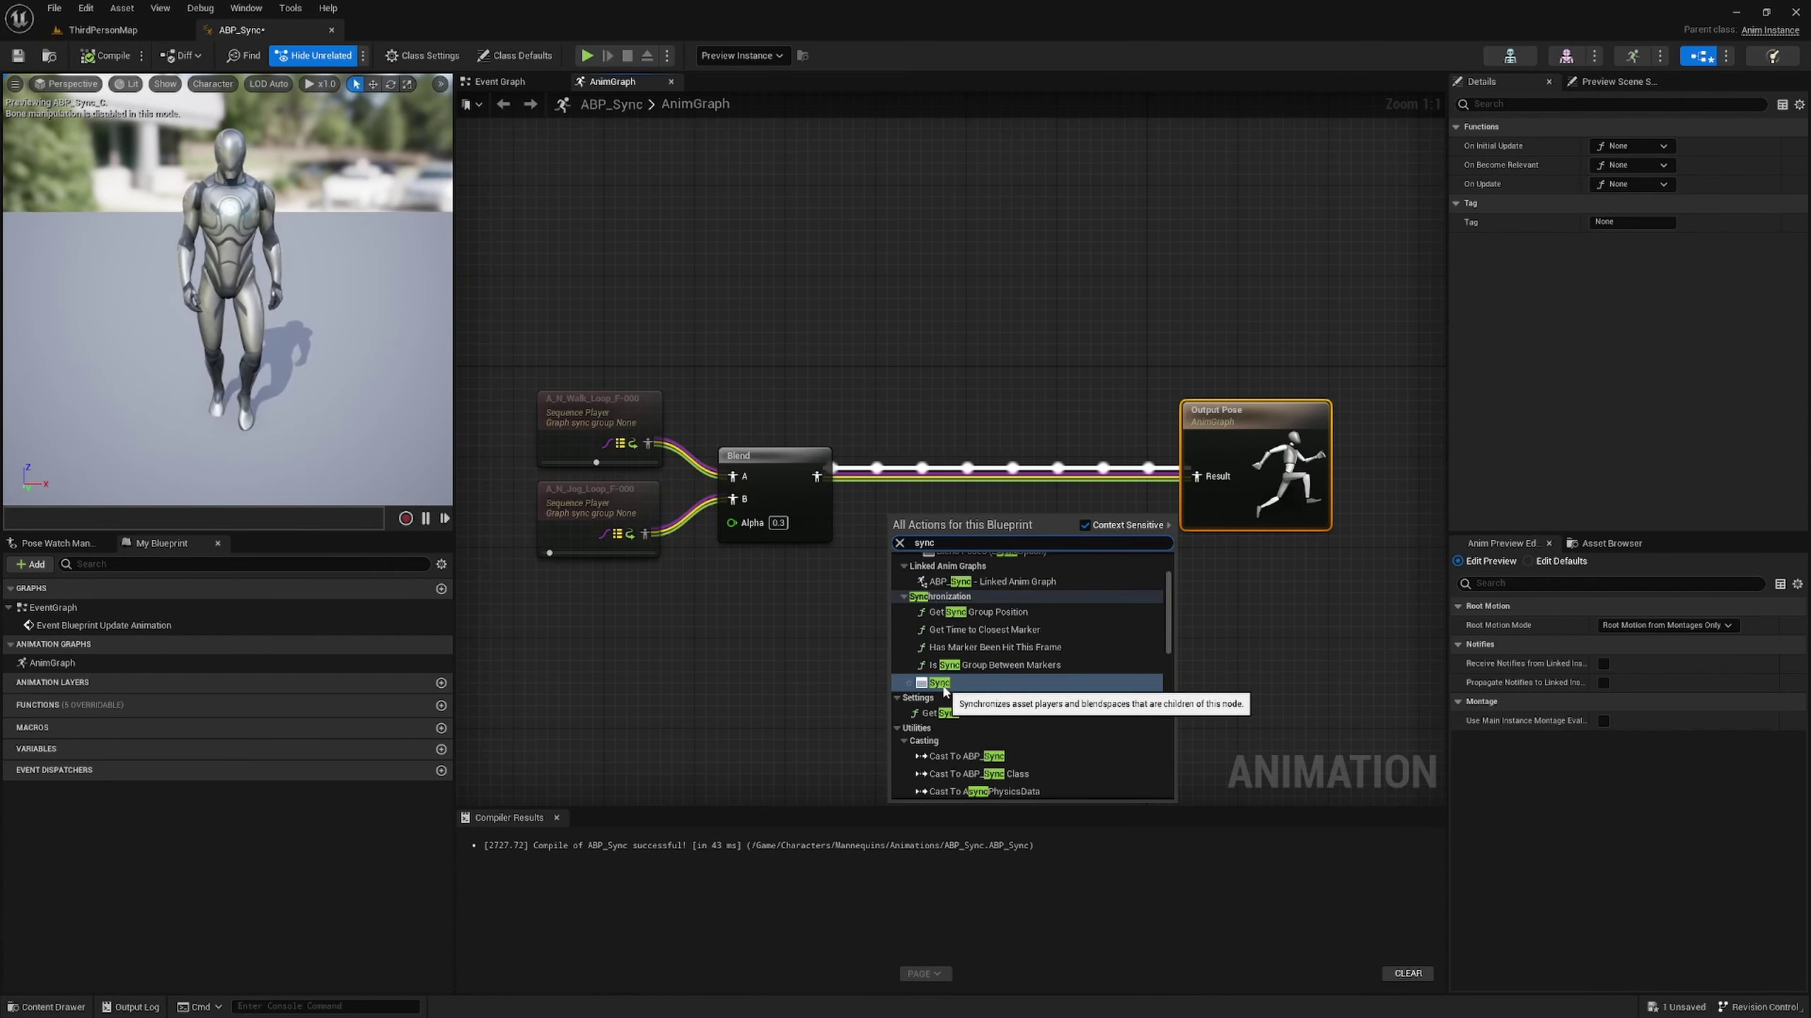
click(938, 686)
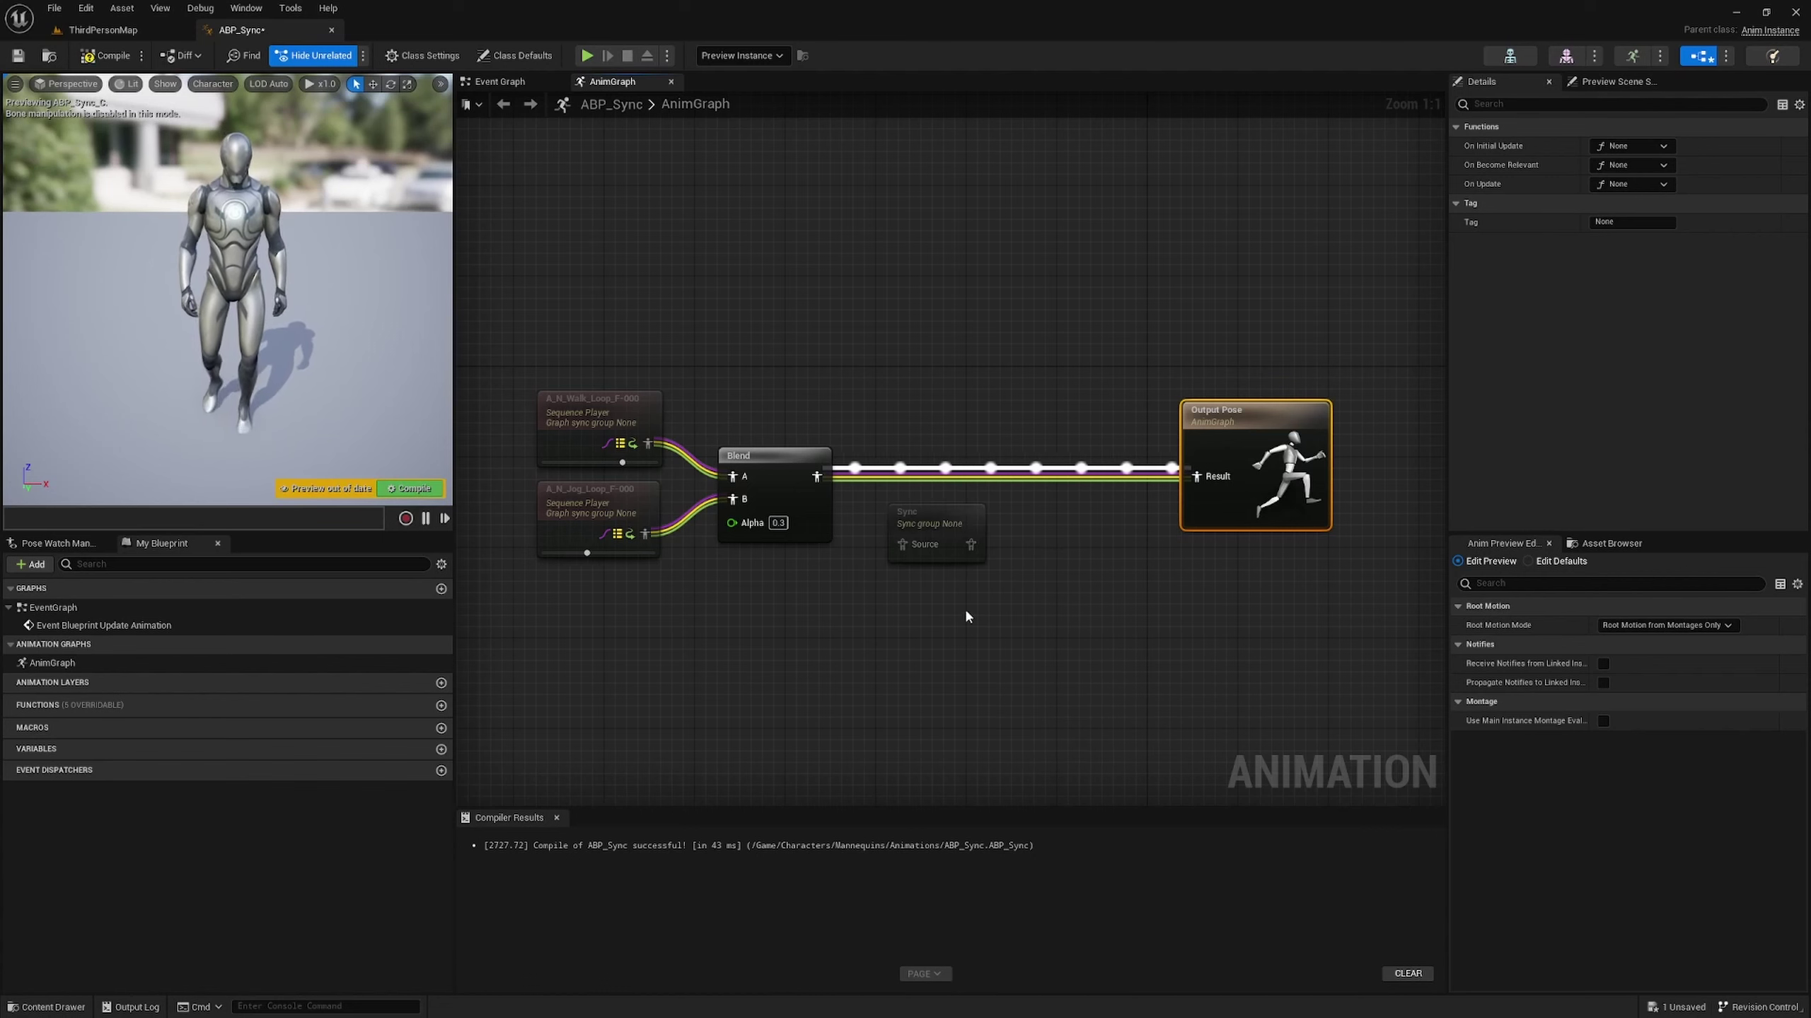
drag(946, 525, 967, 469)
drag(817, 477, 1205, 481)
- Set the Sync node's Group Name to Locomotion and compile the animation blueprint
click(1630, 145)
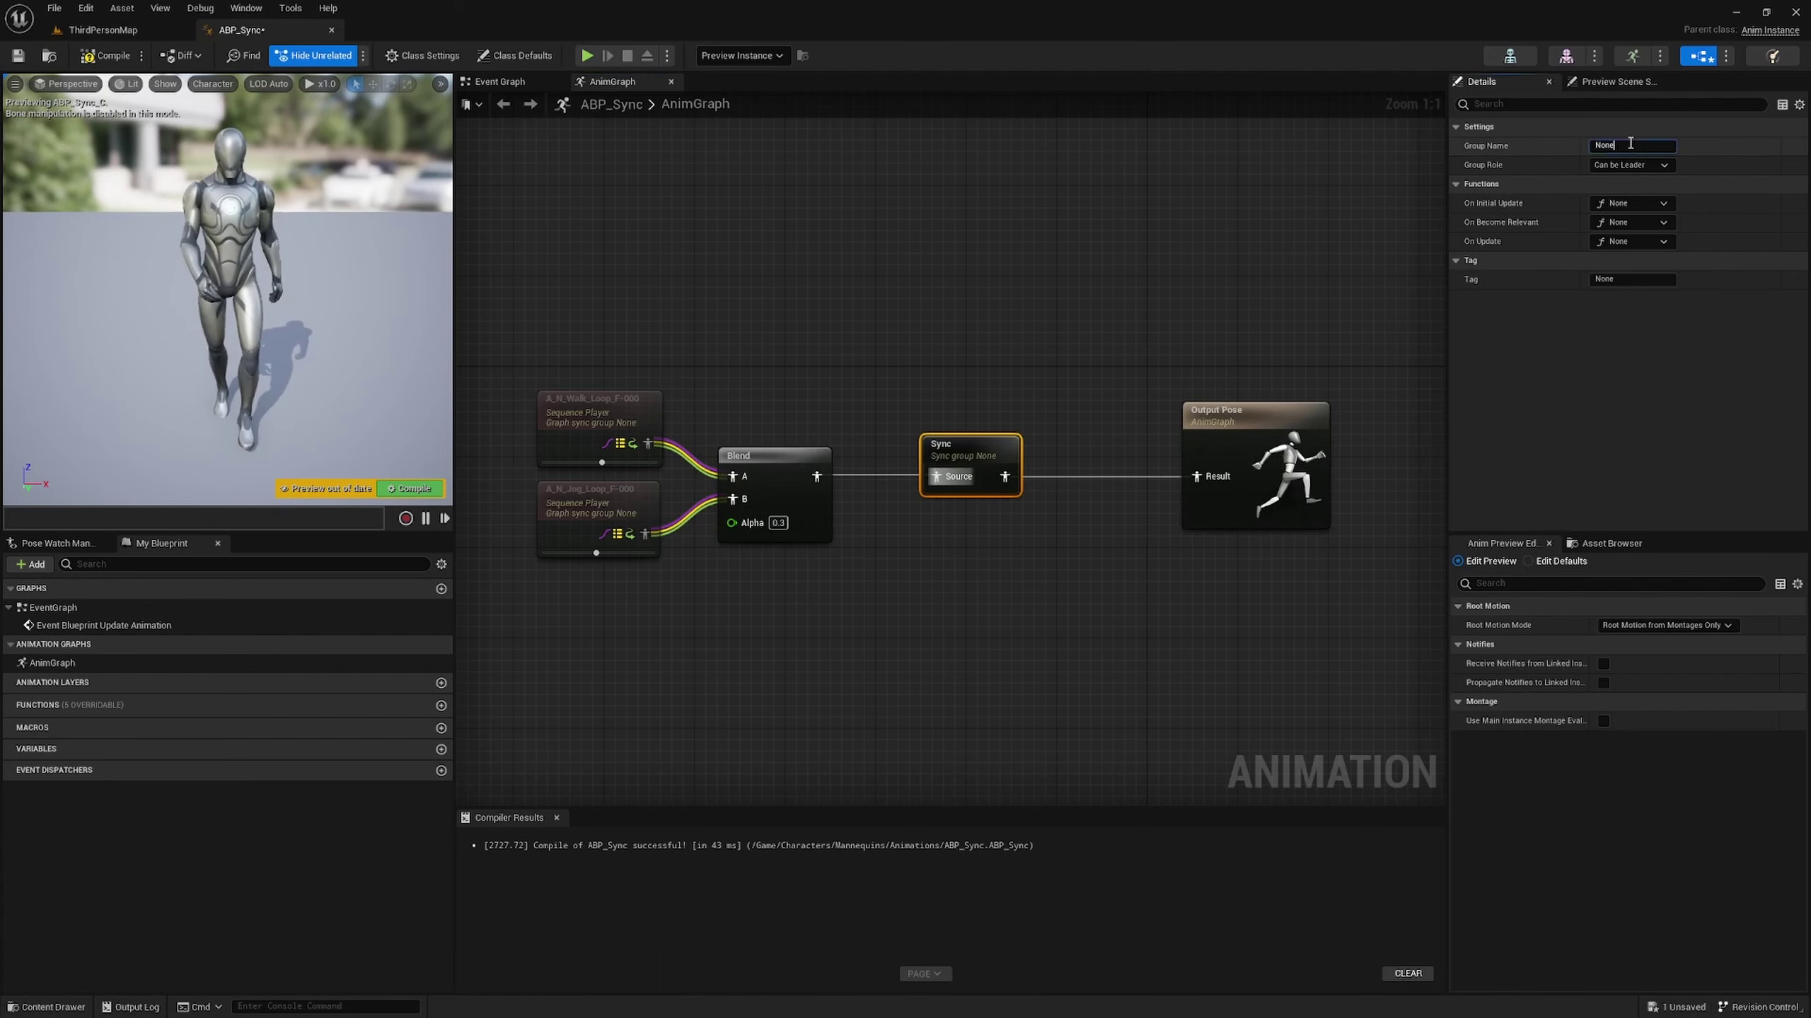
double_click(1637, 146)
key(BackSpace)
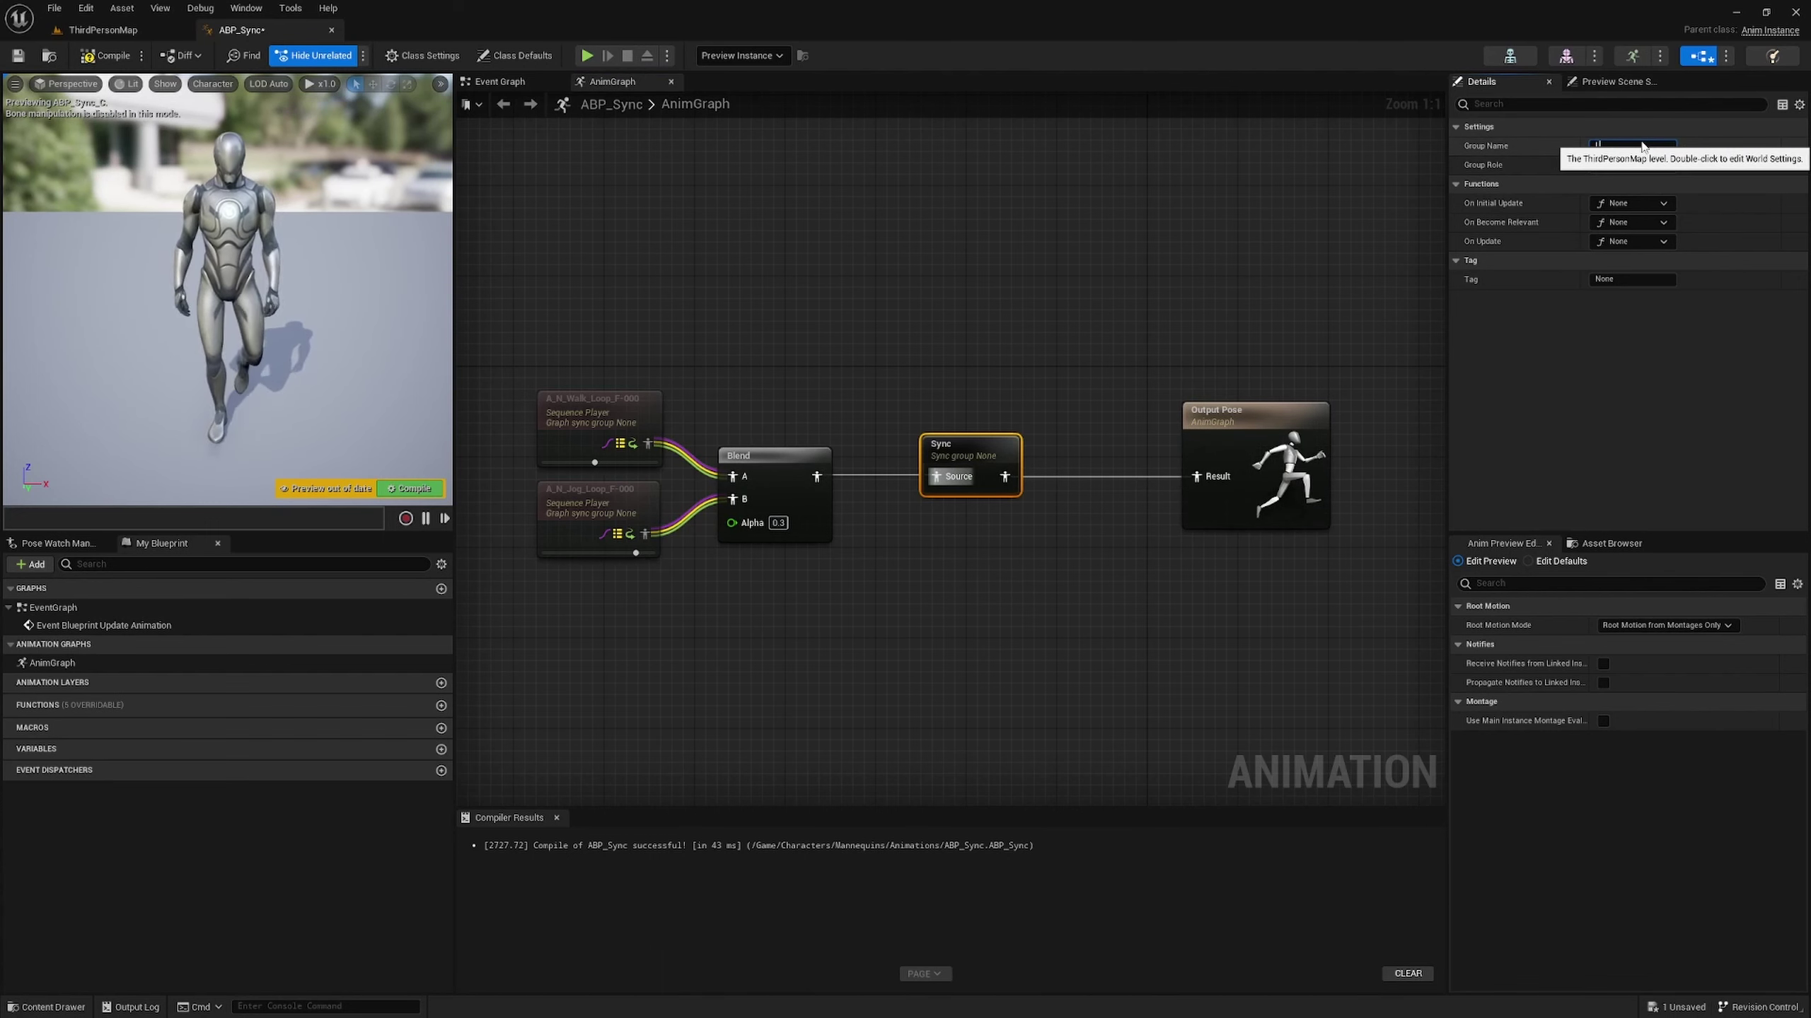
text(Locomotion)
key(Return)
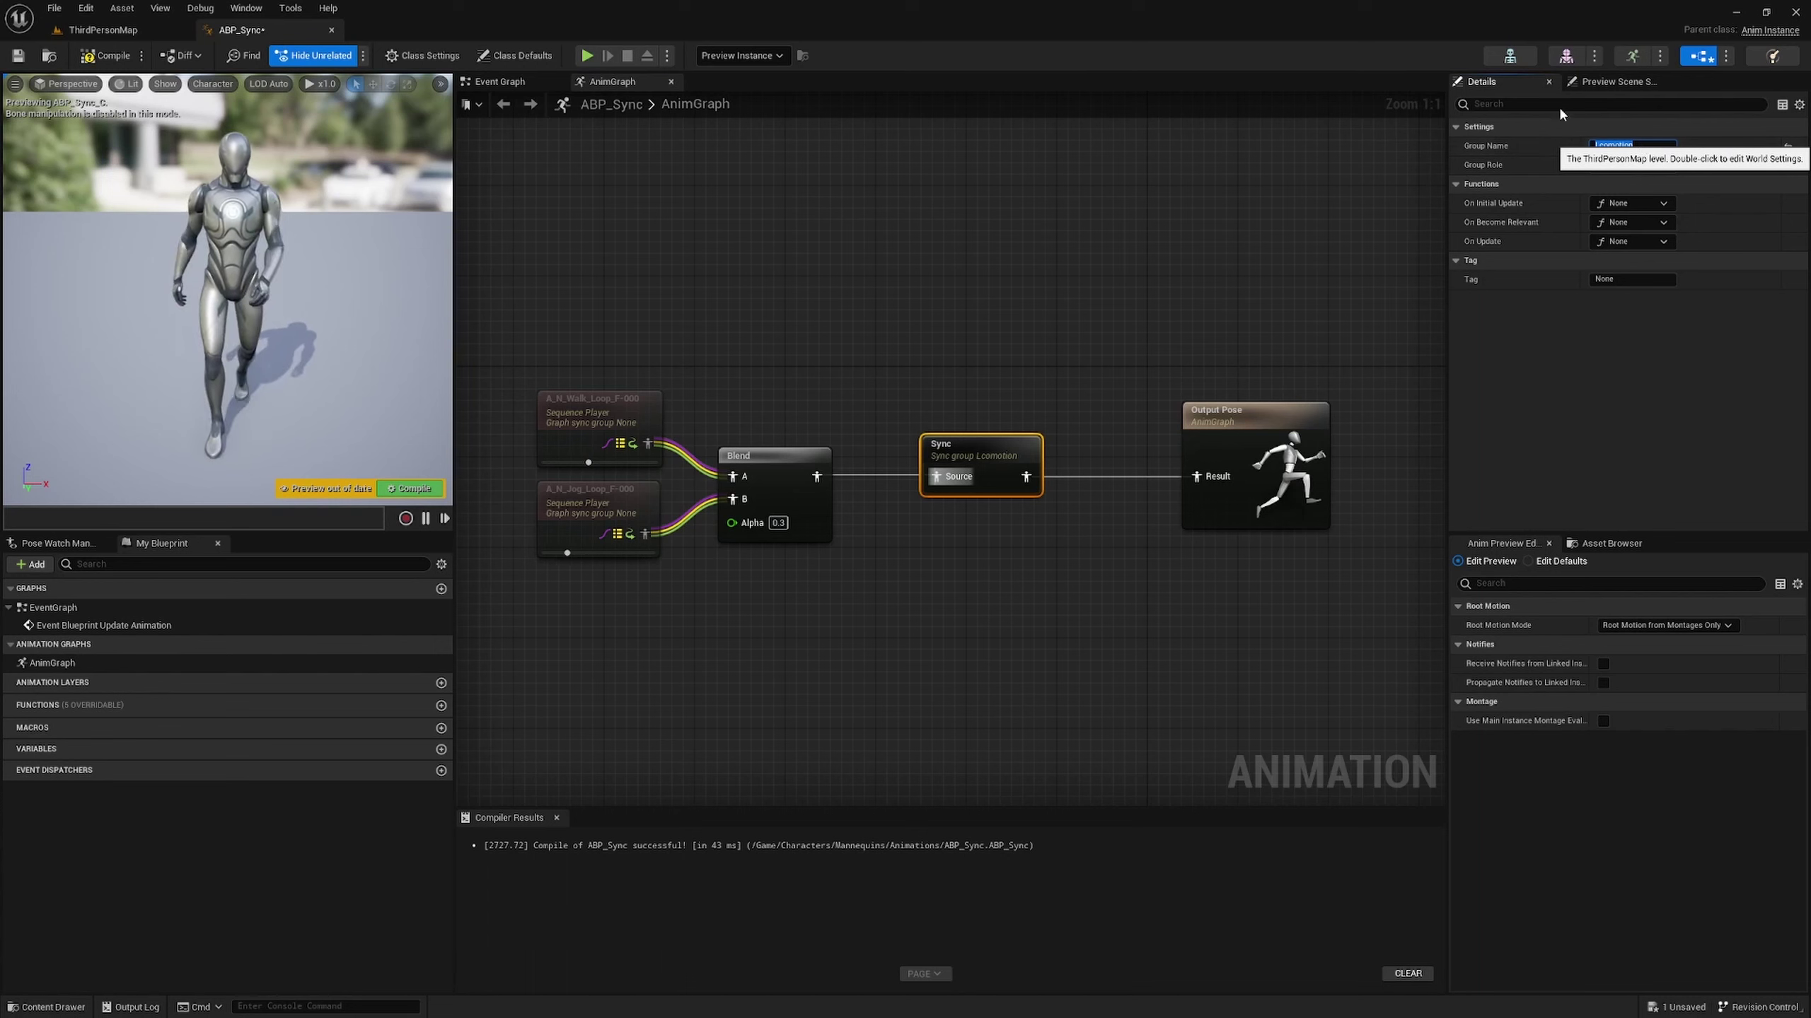
click(112, 57)
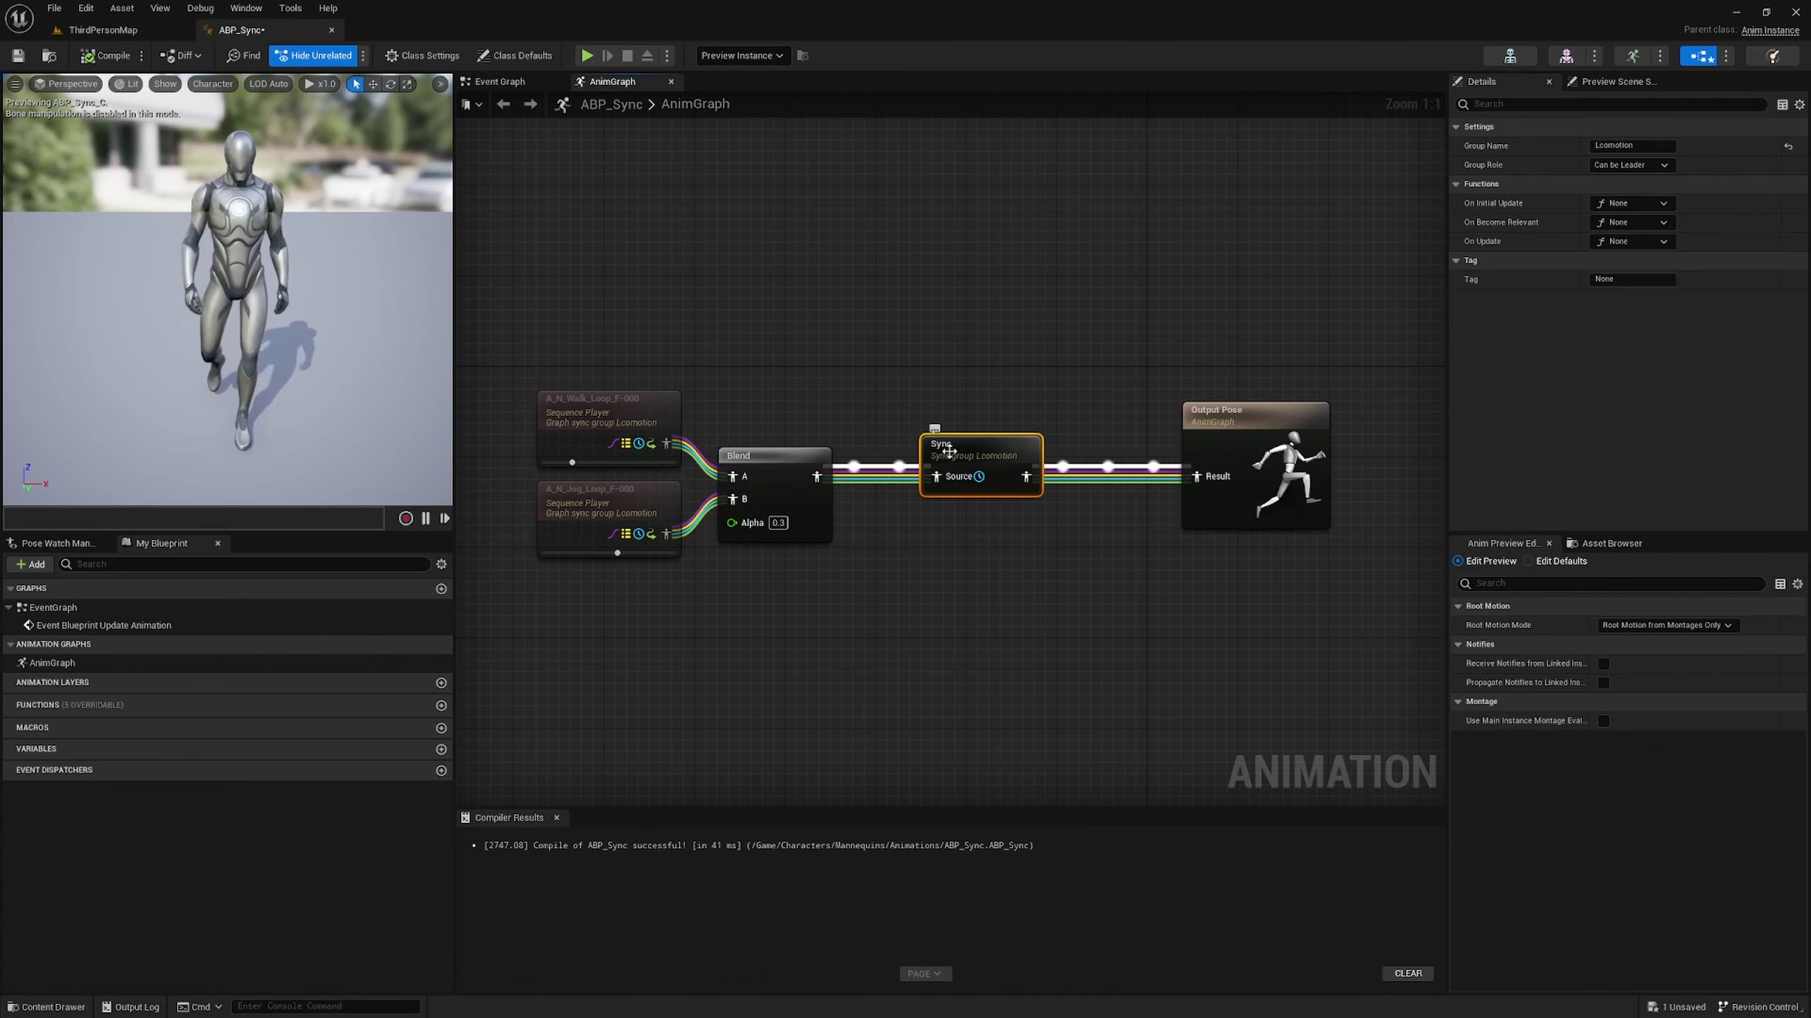
- Examine the sync settings of the walk and jog sequence players alongside those of the Sync node
drag(1245, 146, 1042, 304)
drag(1067, 215, 972, 445)
click(1023, 371)
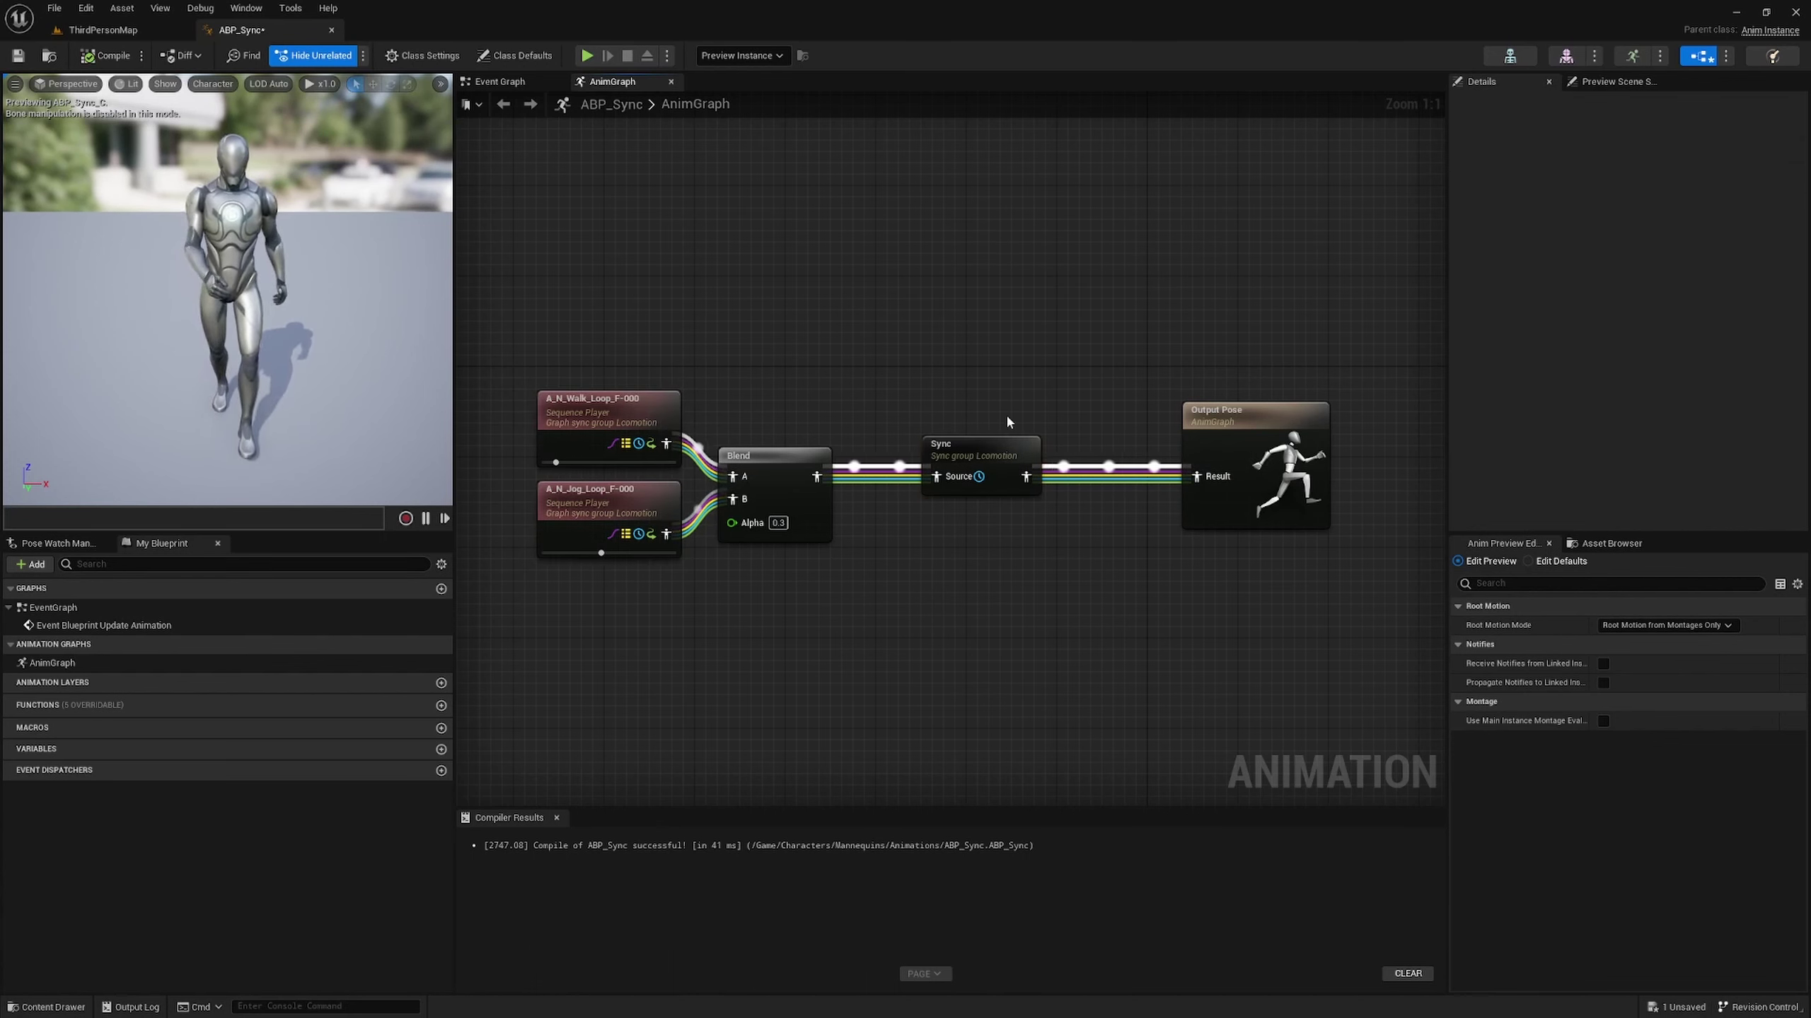
click(555, 438)
click(577, 514)
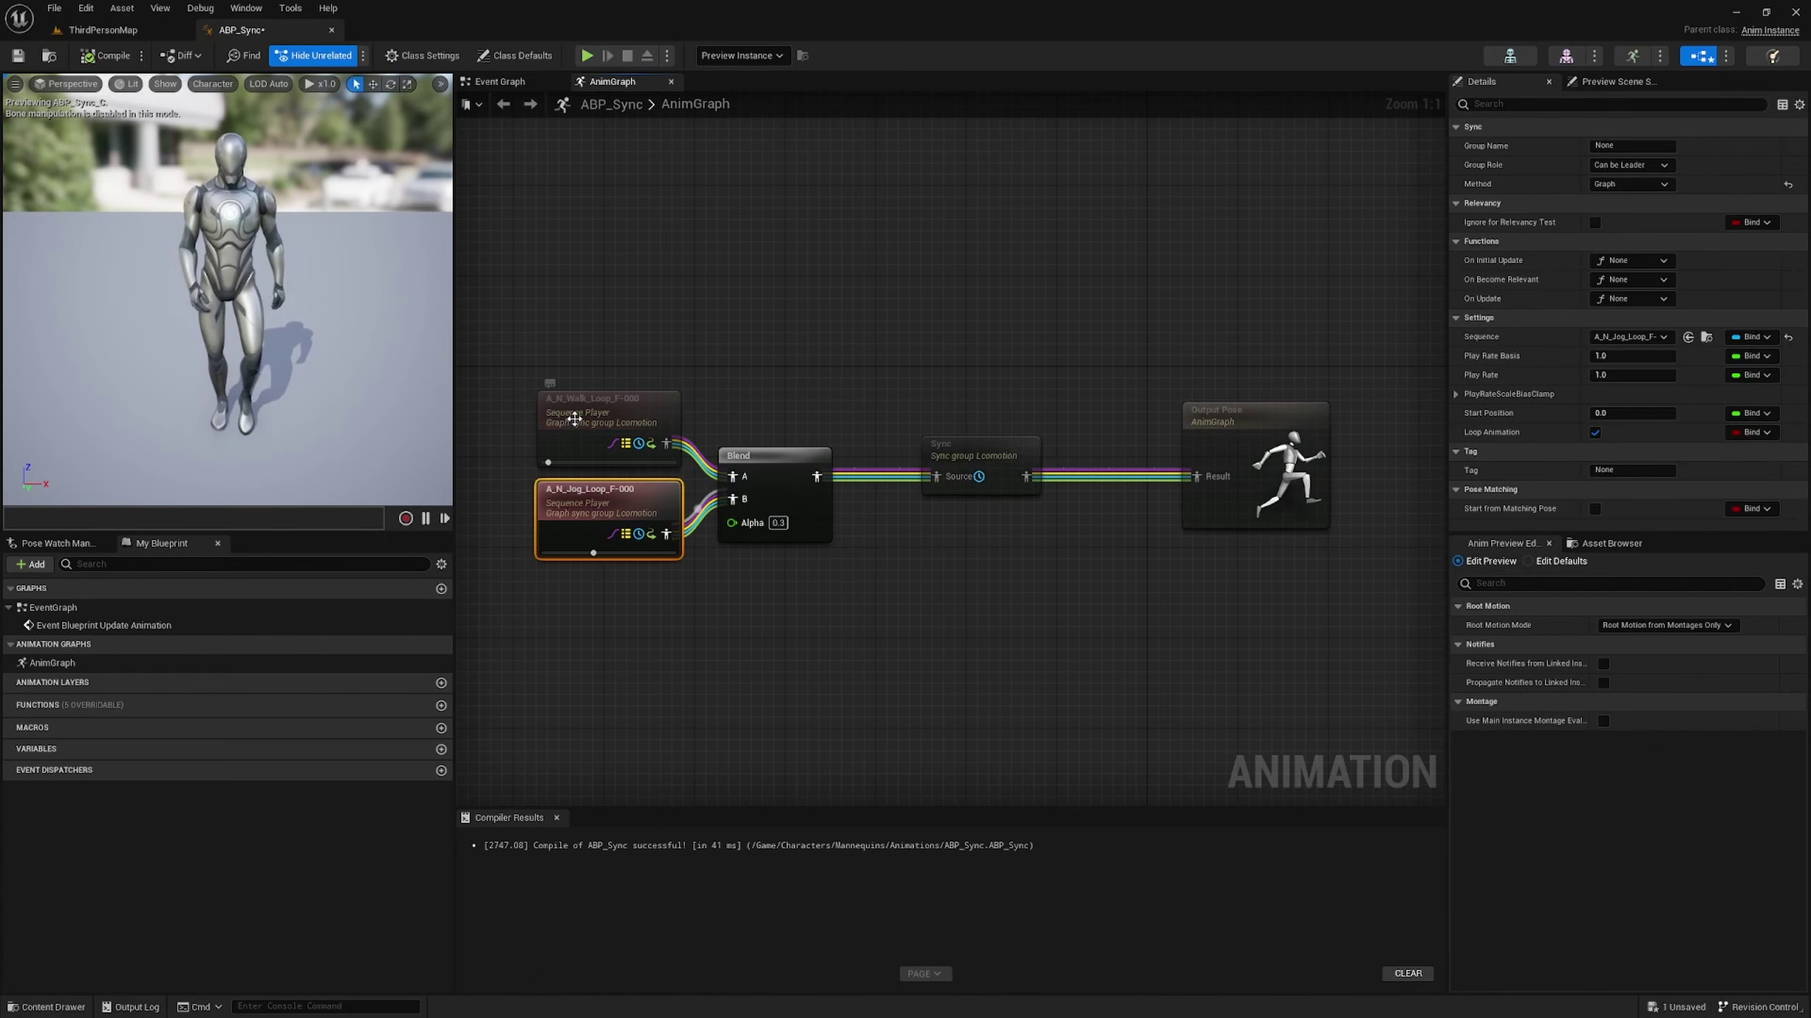
click(573, 418)
click(591, 529)
click(606, 442)
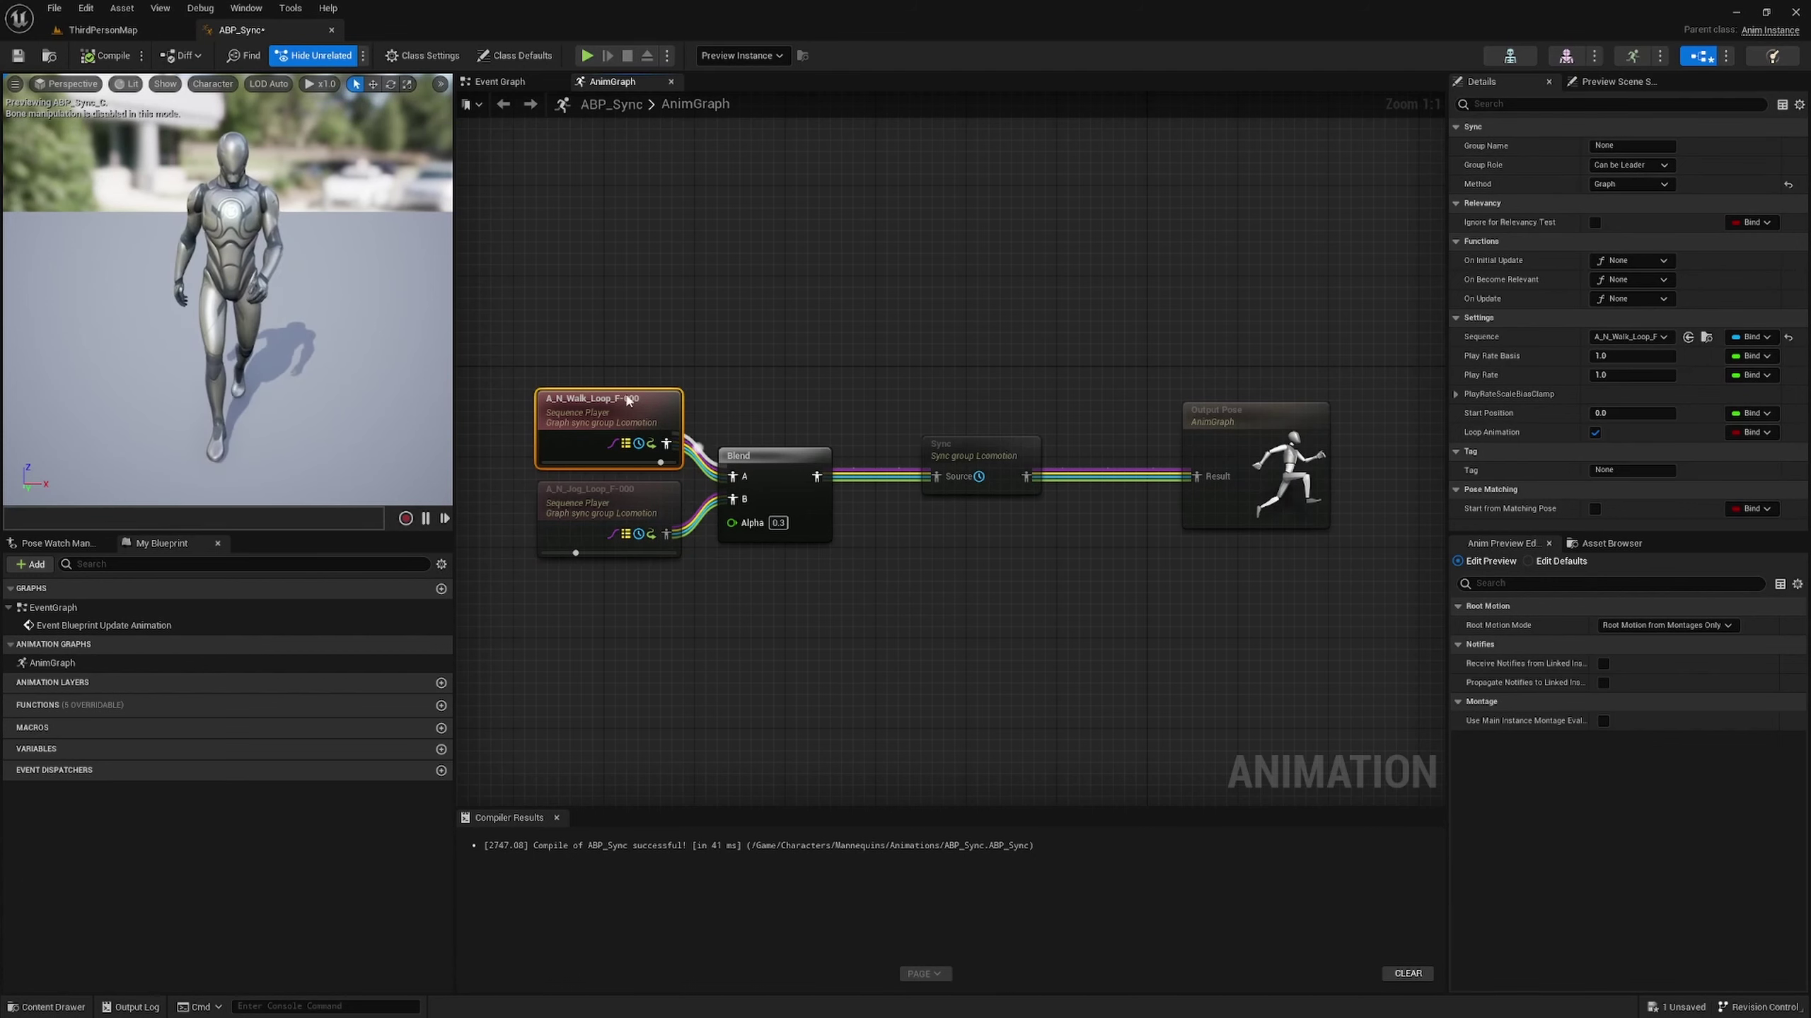
click(1008, 456)
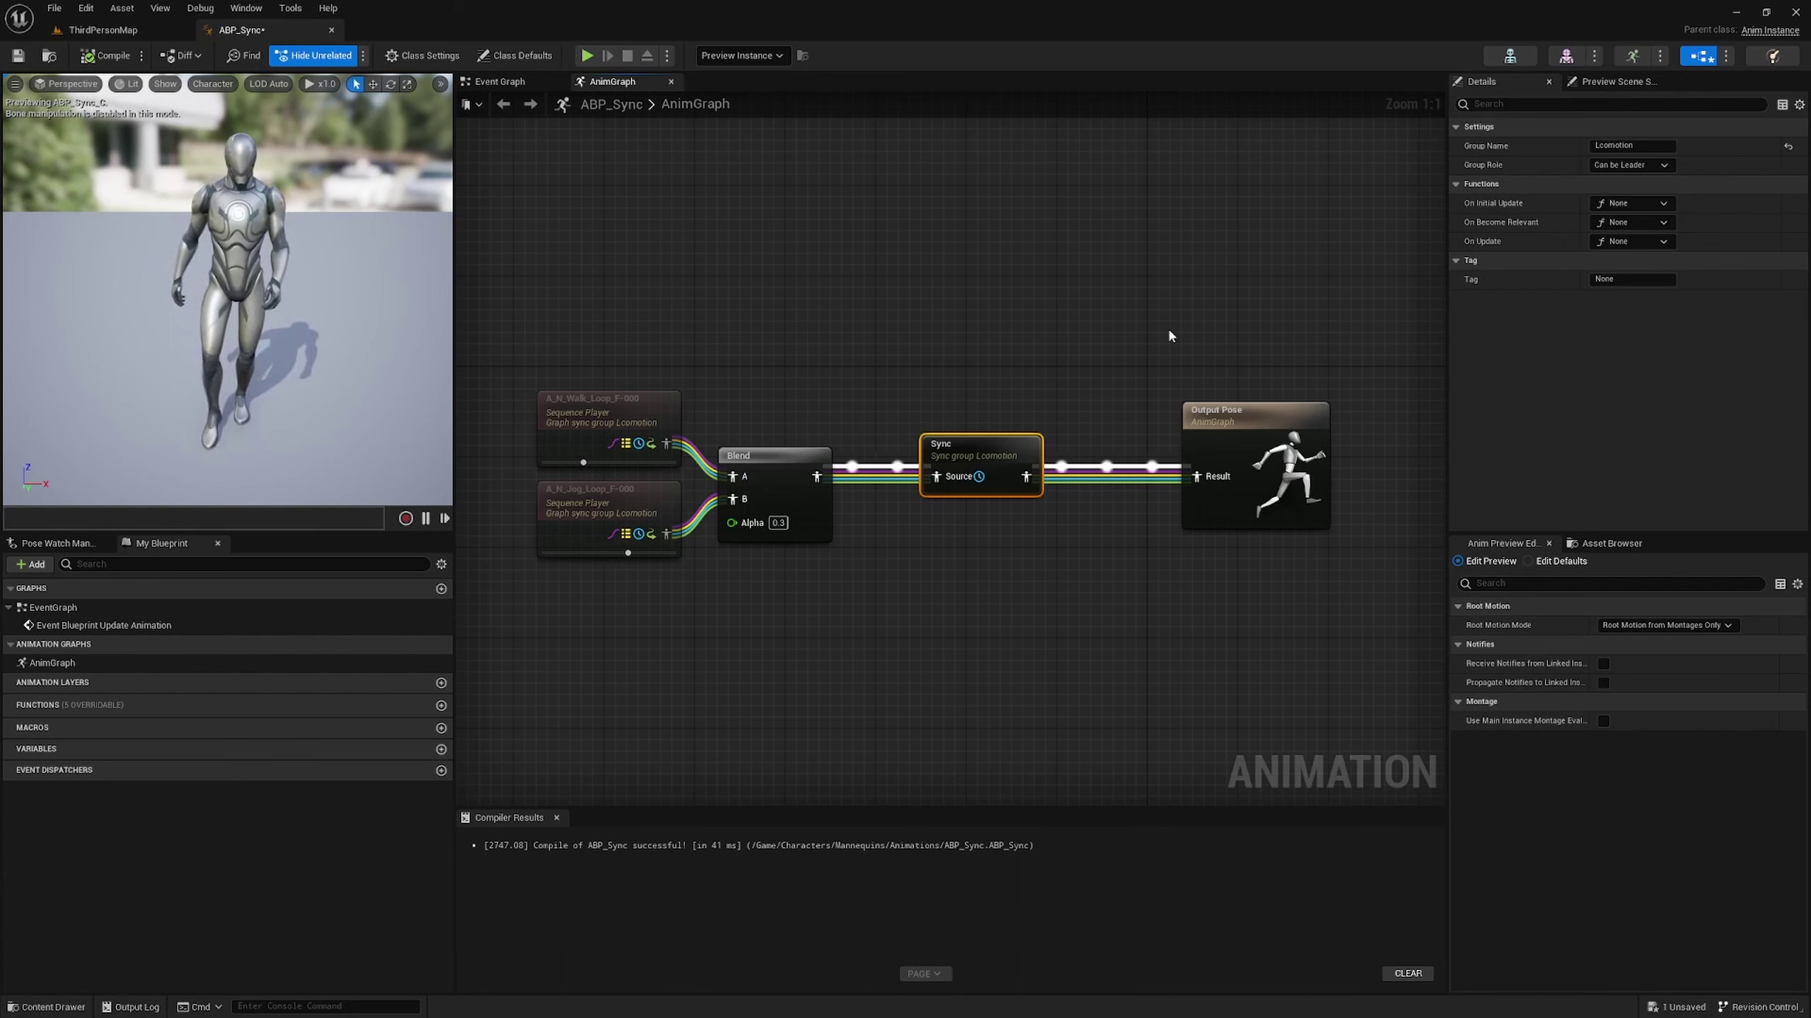
drag(638, 241, 642, 701)
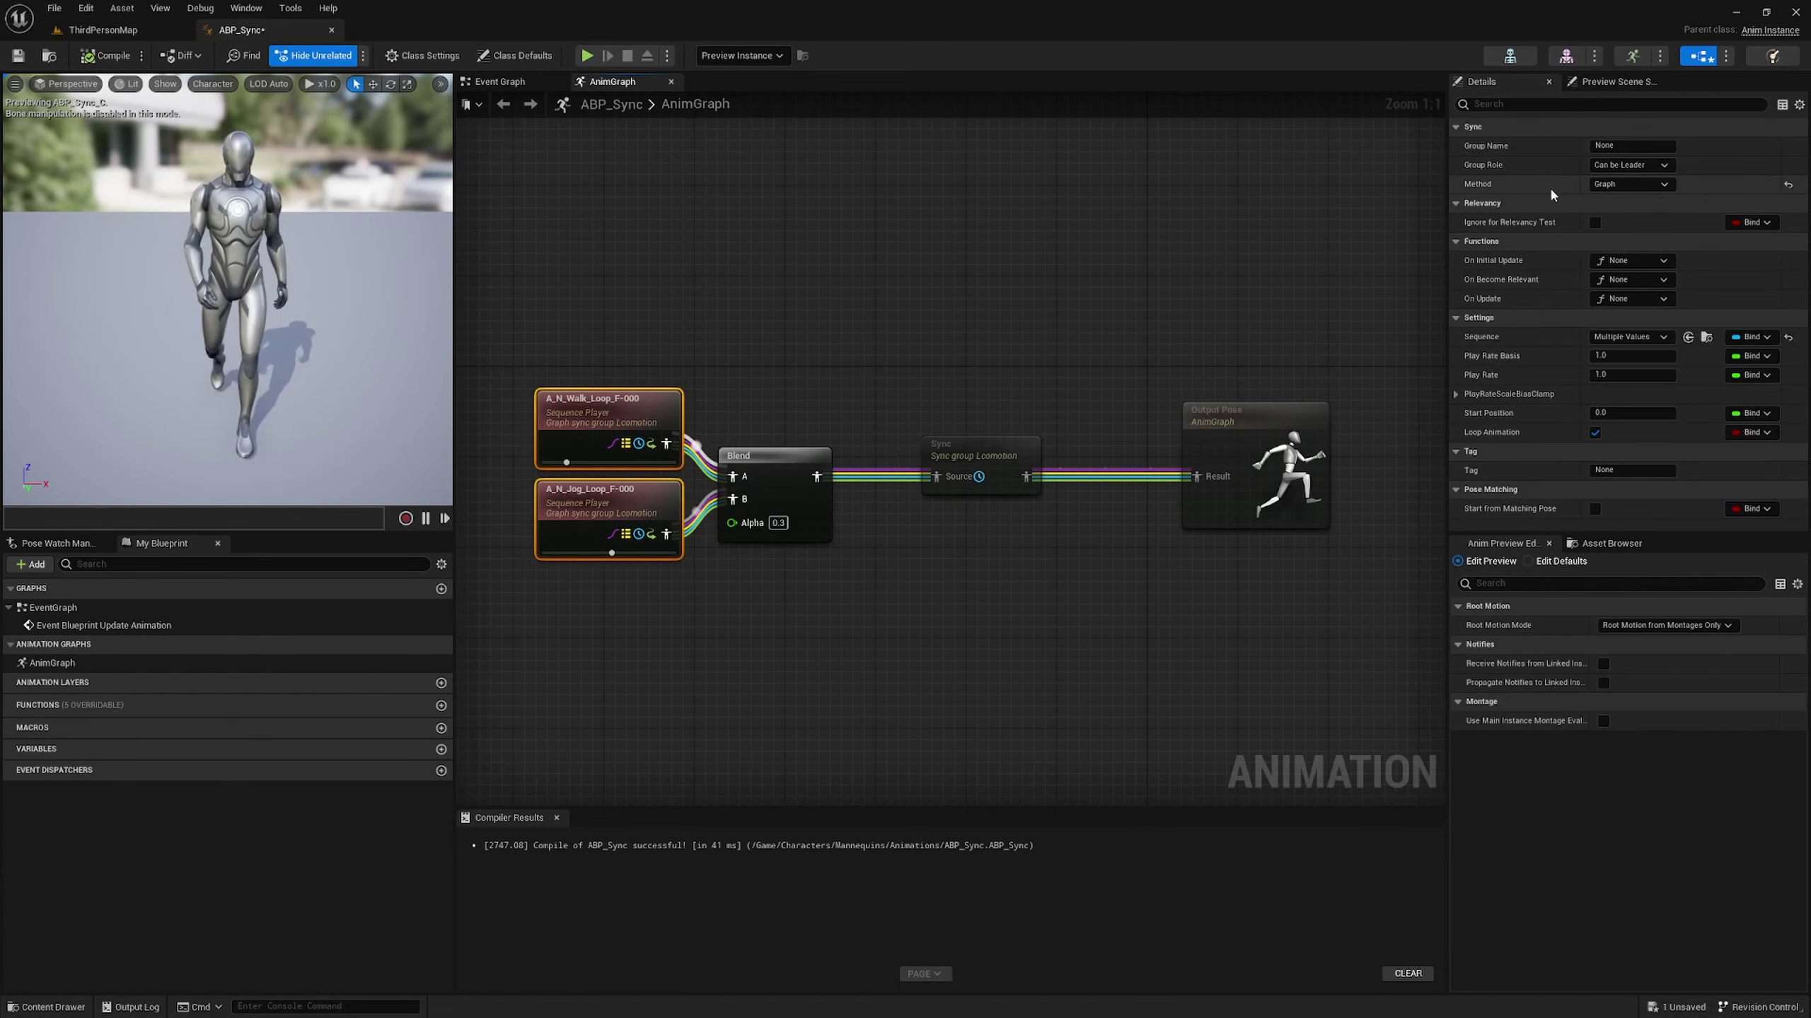
click(901, 289)
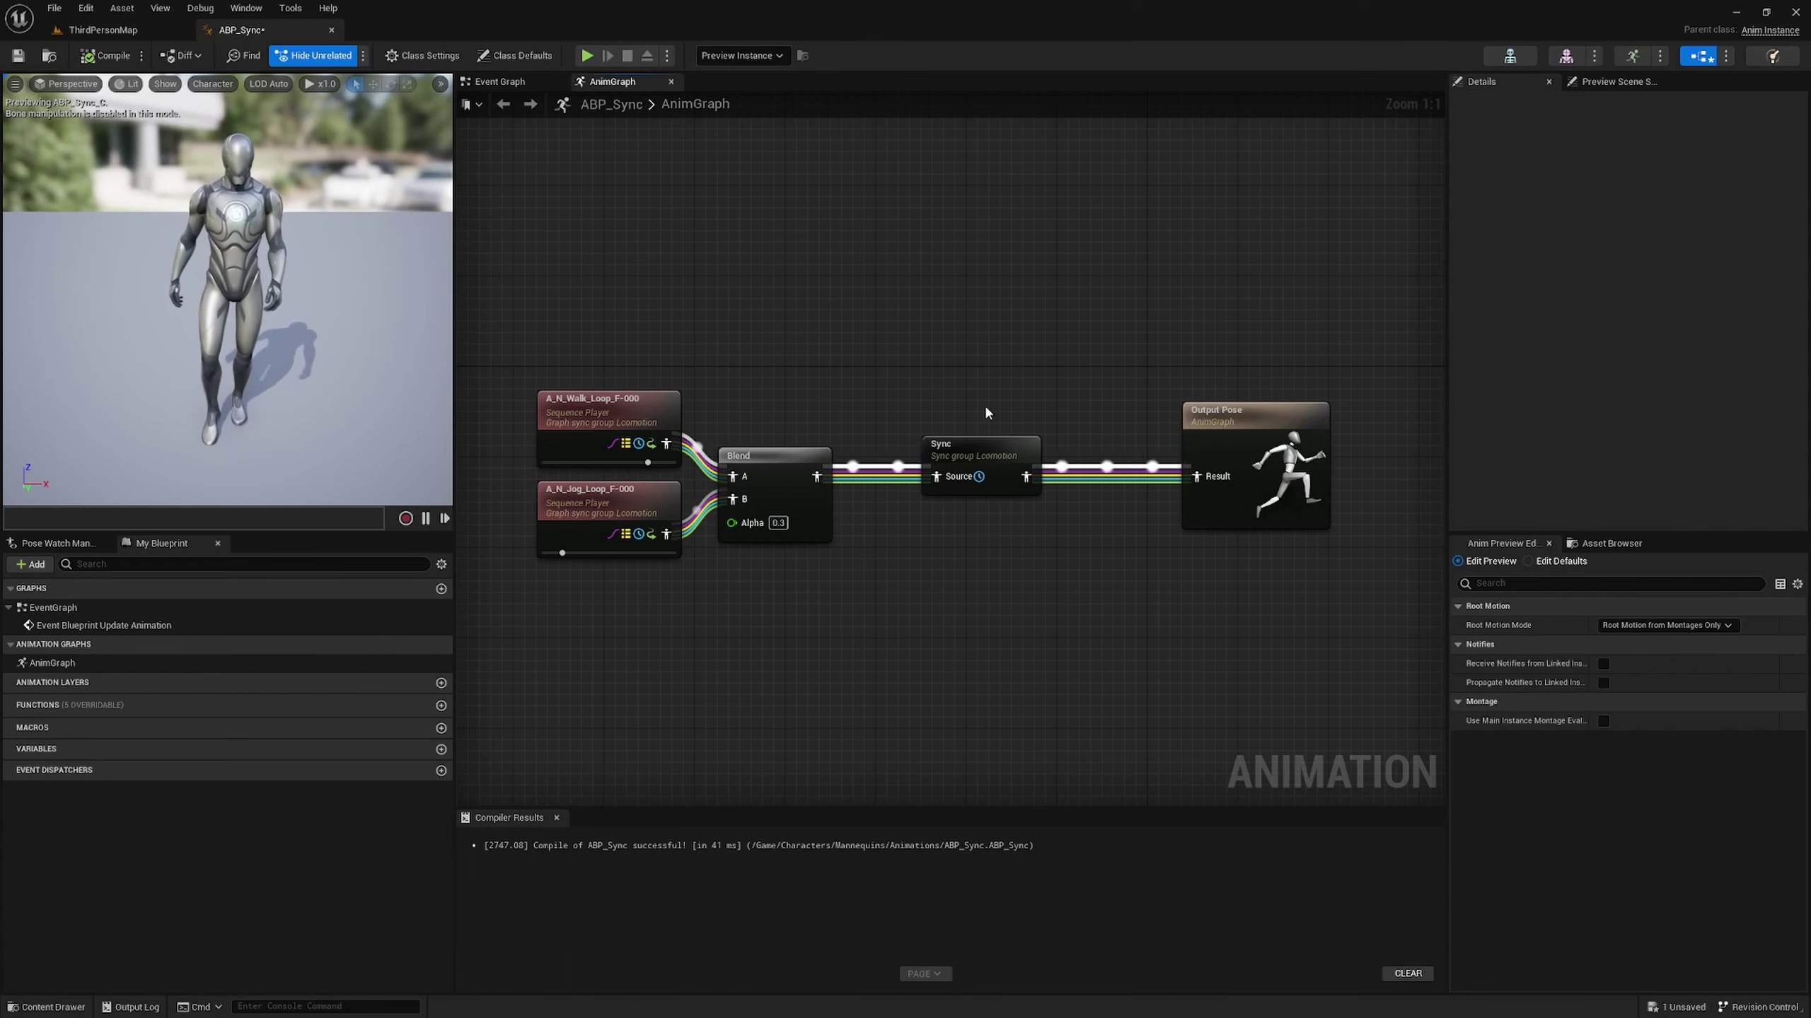
drag(519, 279, 688, 571)
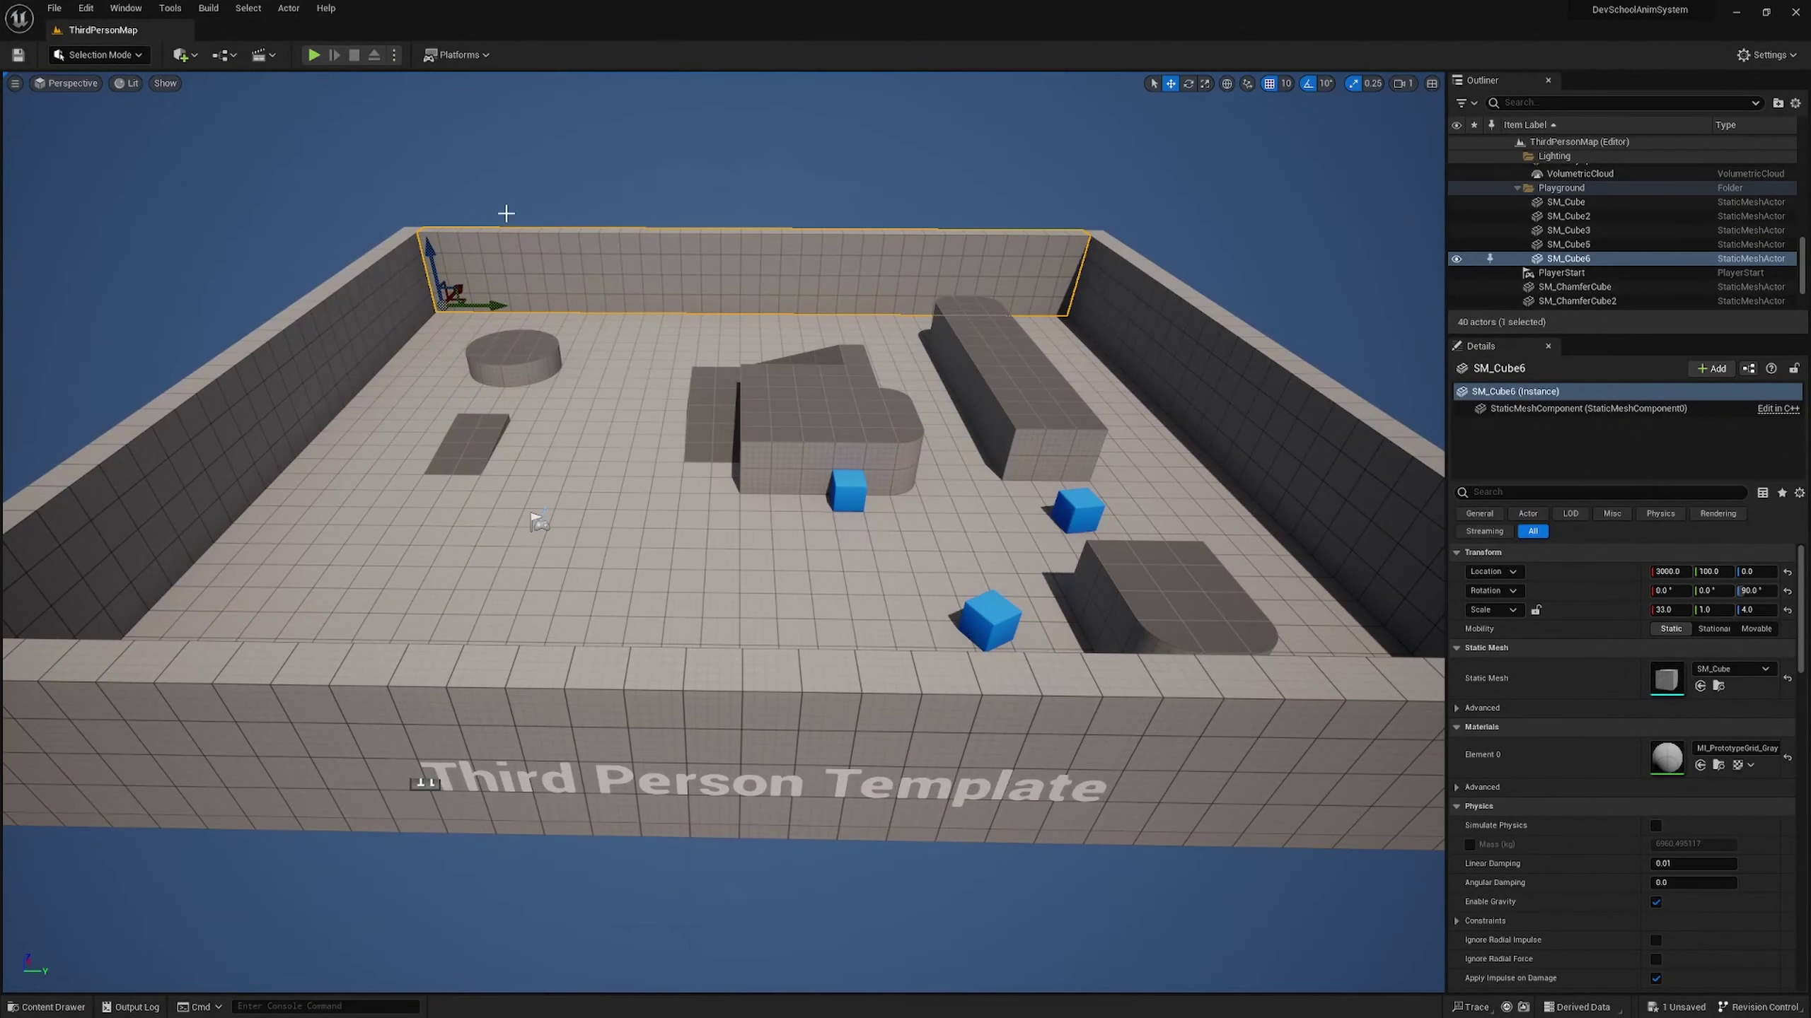
- Return to ThirdPersonMap and browse the project content to the UUSAnimationSet/Animations/UE5/Loop folder
click(506, 213)
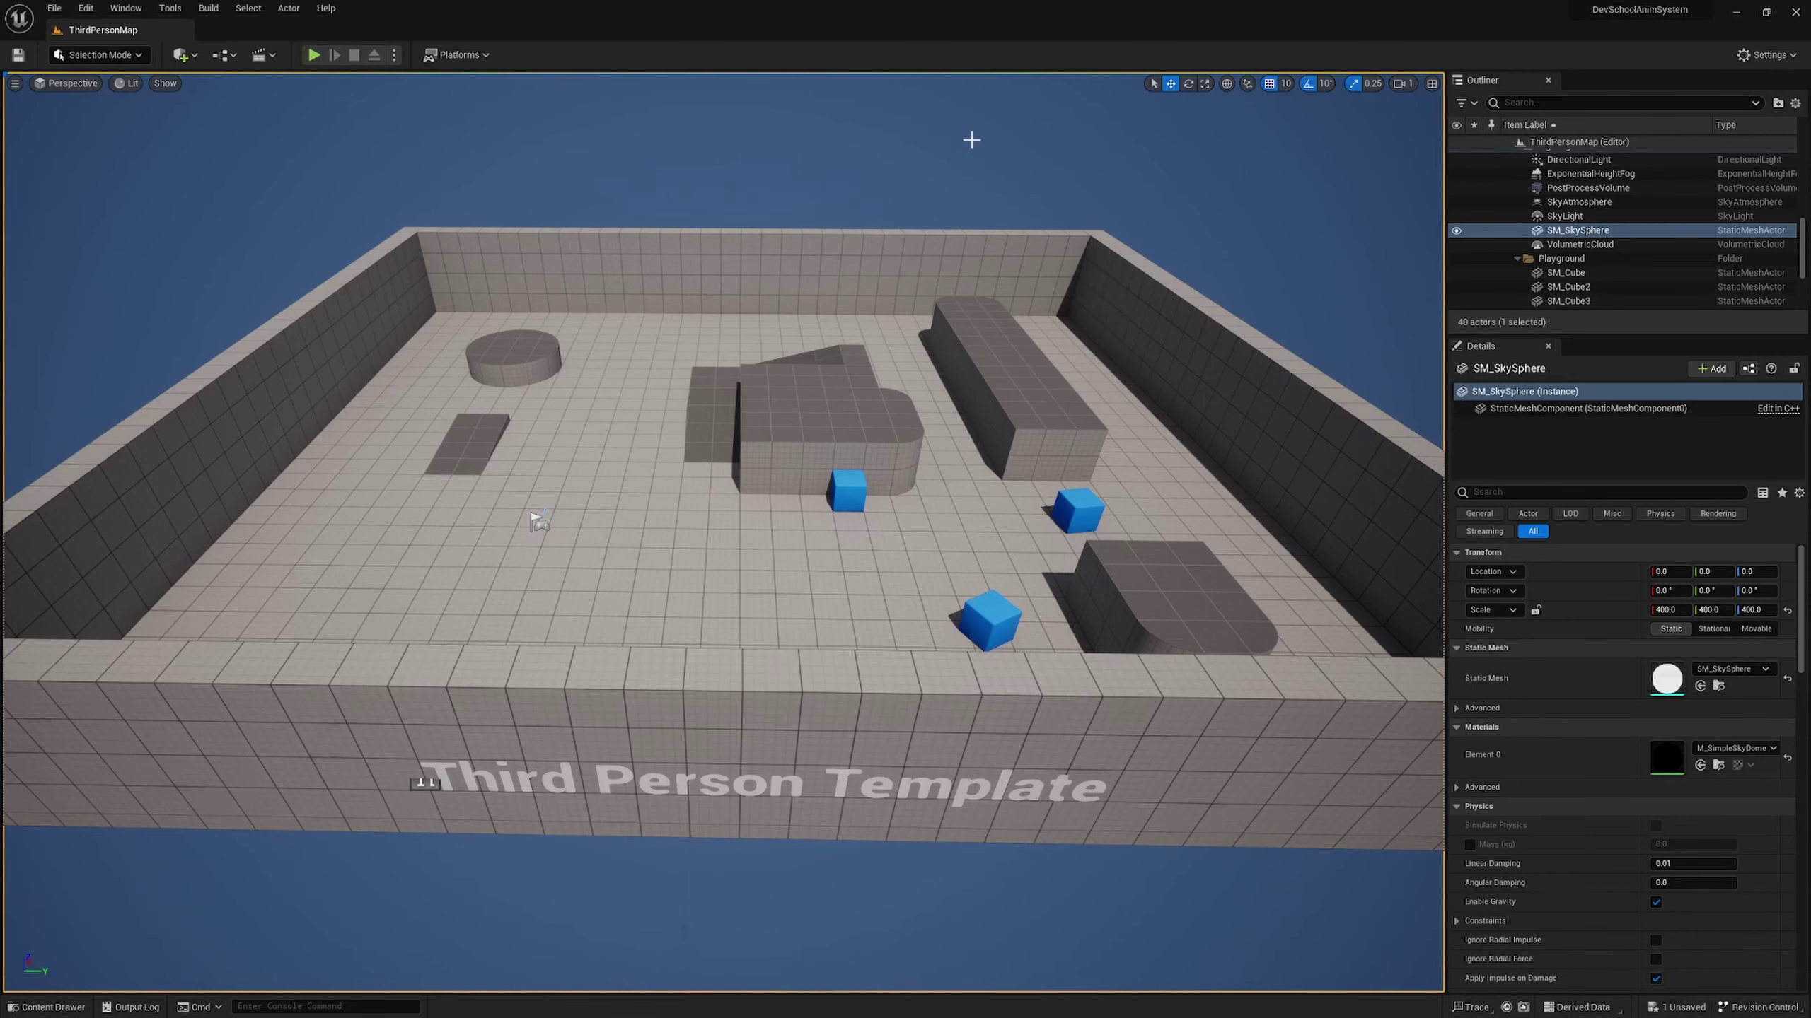
key(ctrl+space)
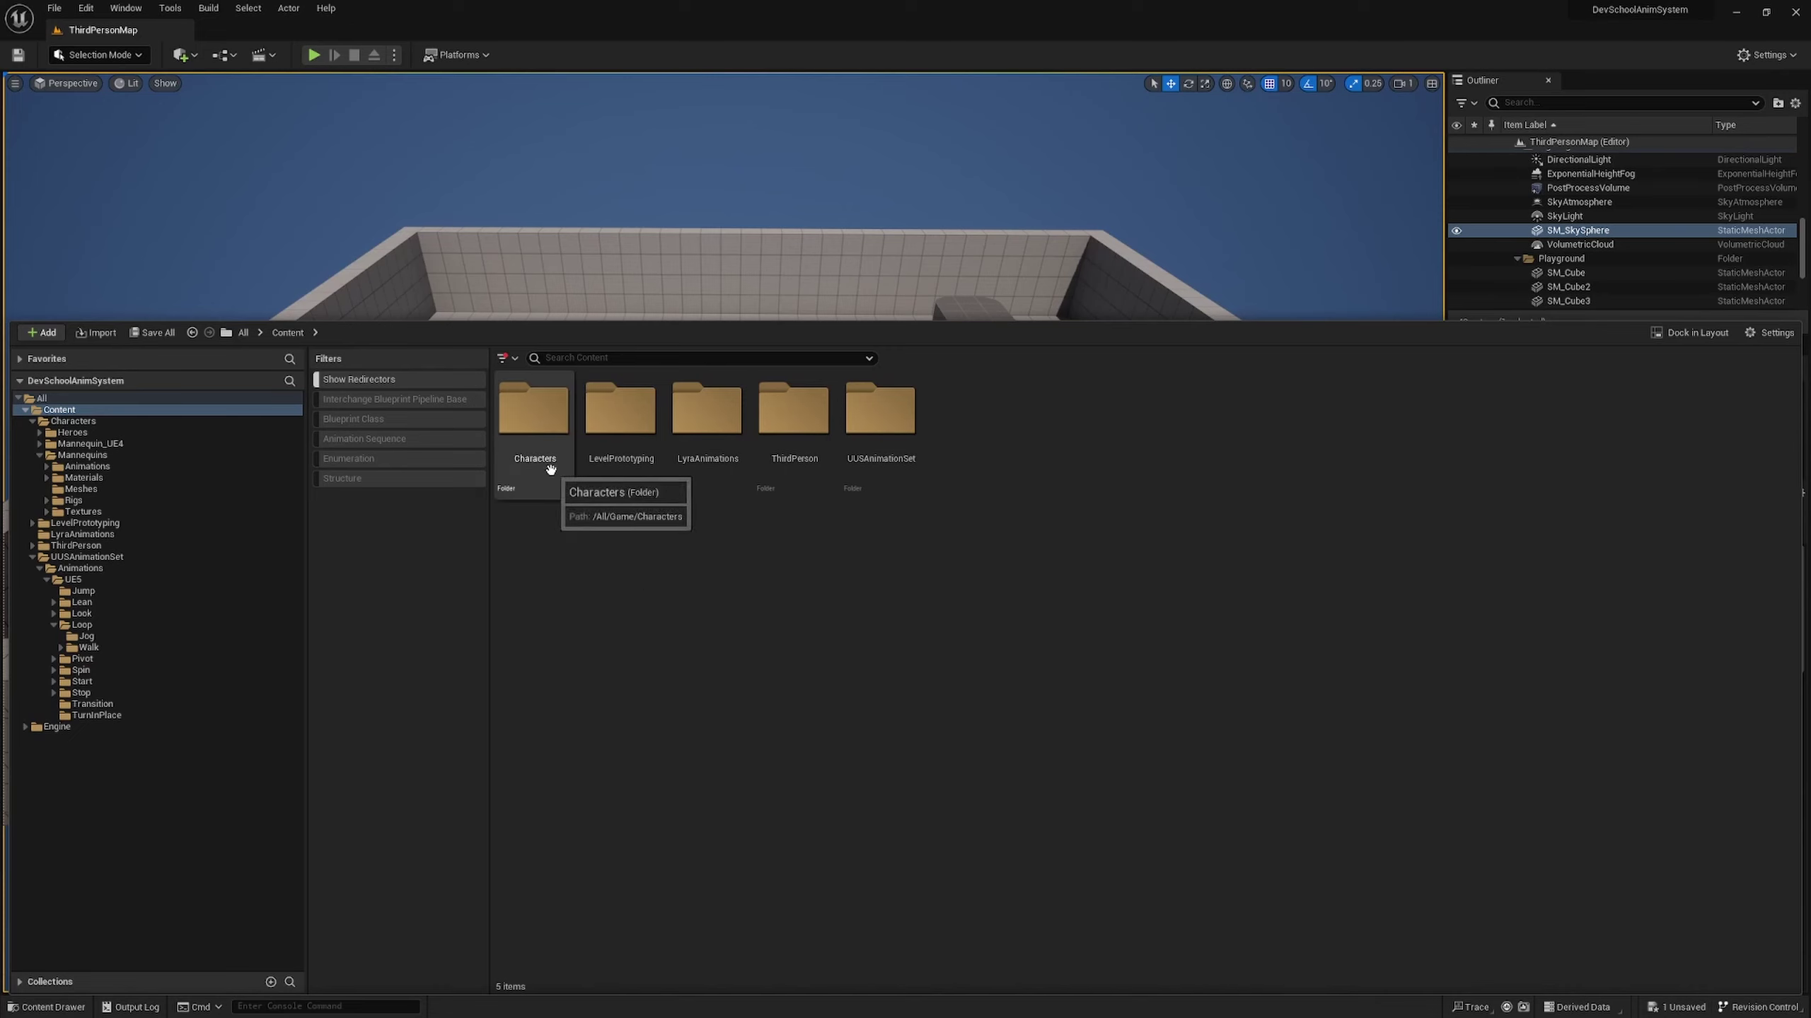
double_click(880, 413)
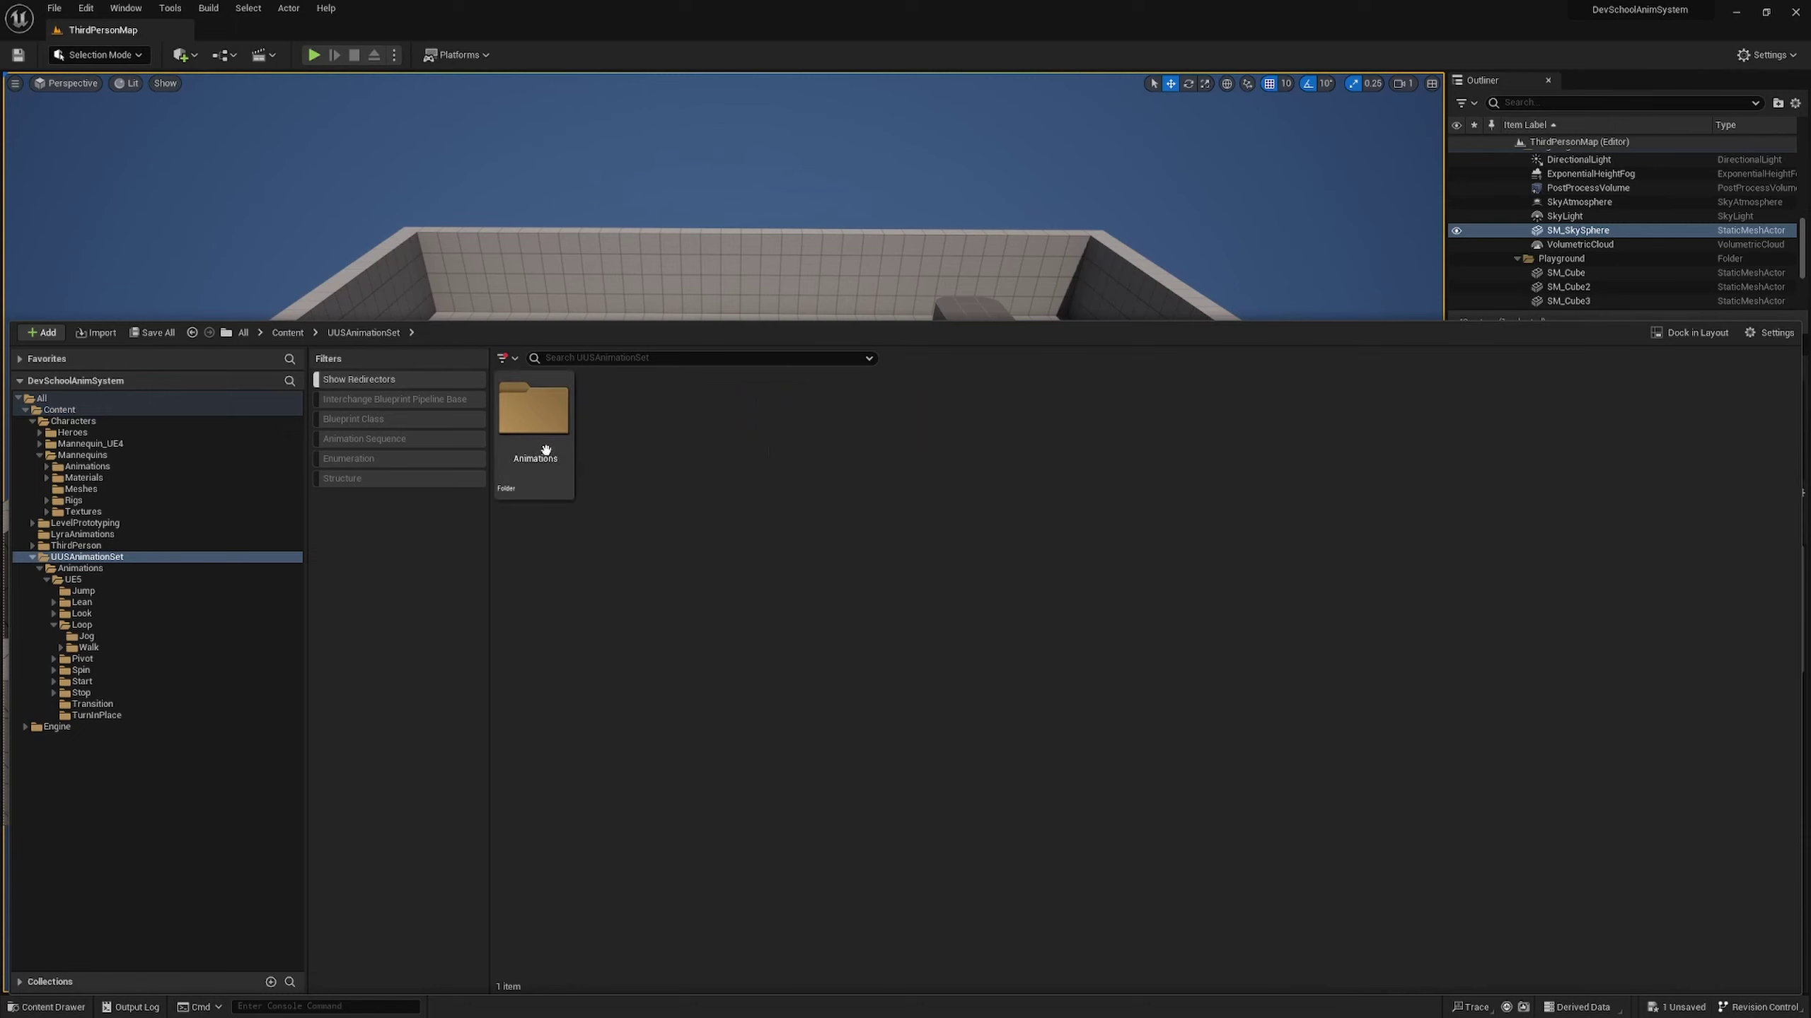
double_click(528, 443)
double_click(527, 443)
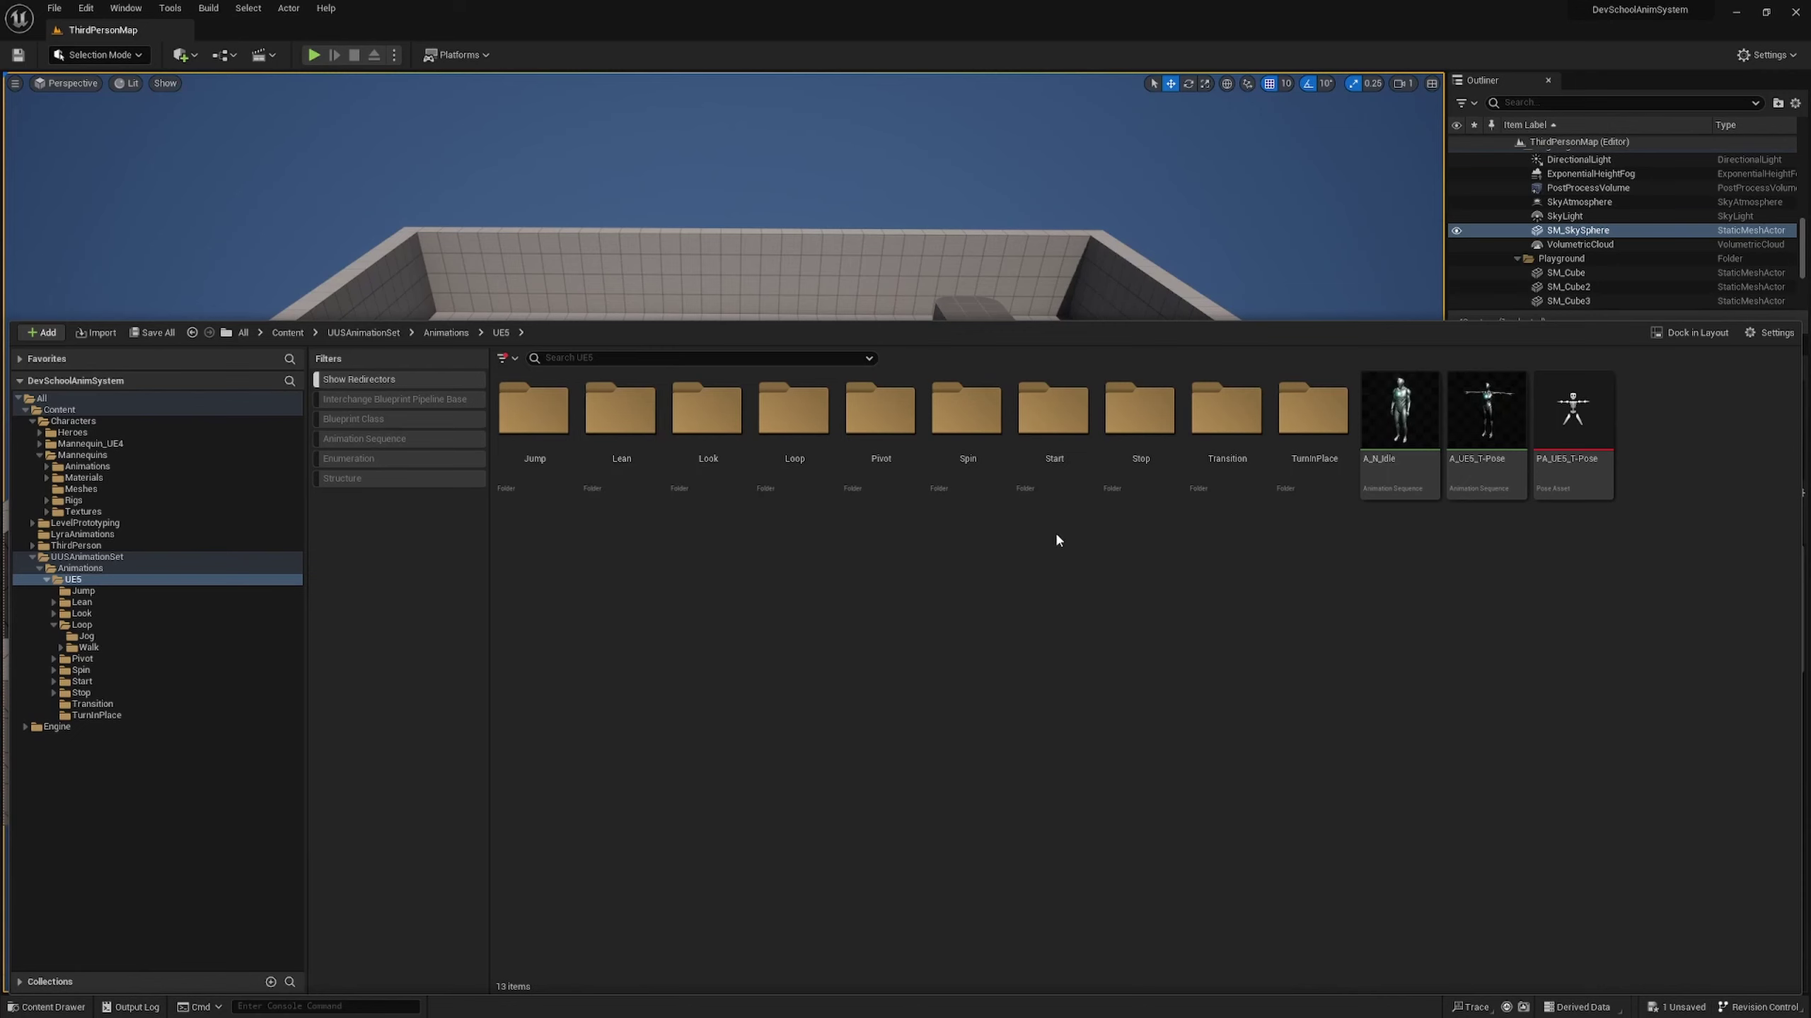
double_click(628, 408)
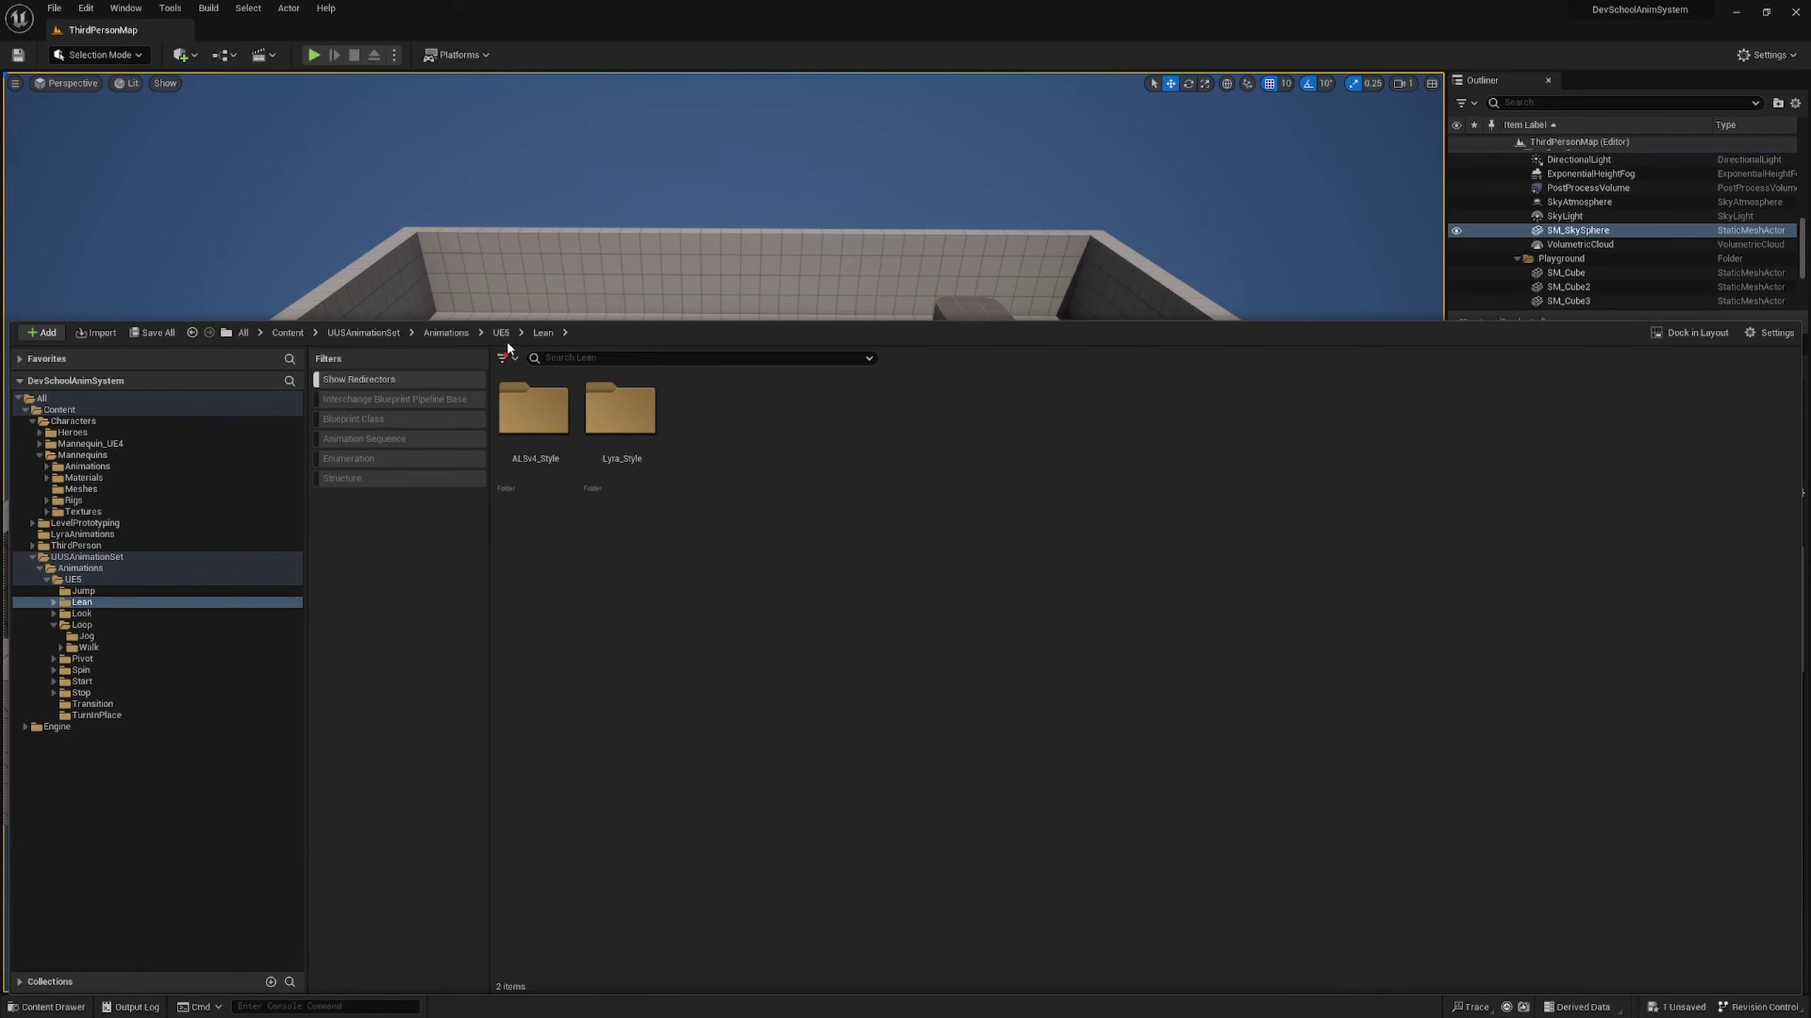
key(alt+Left)
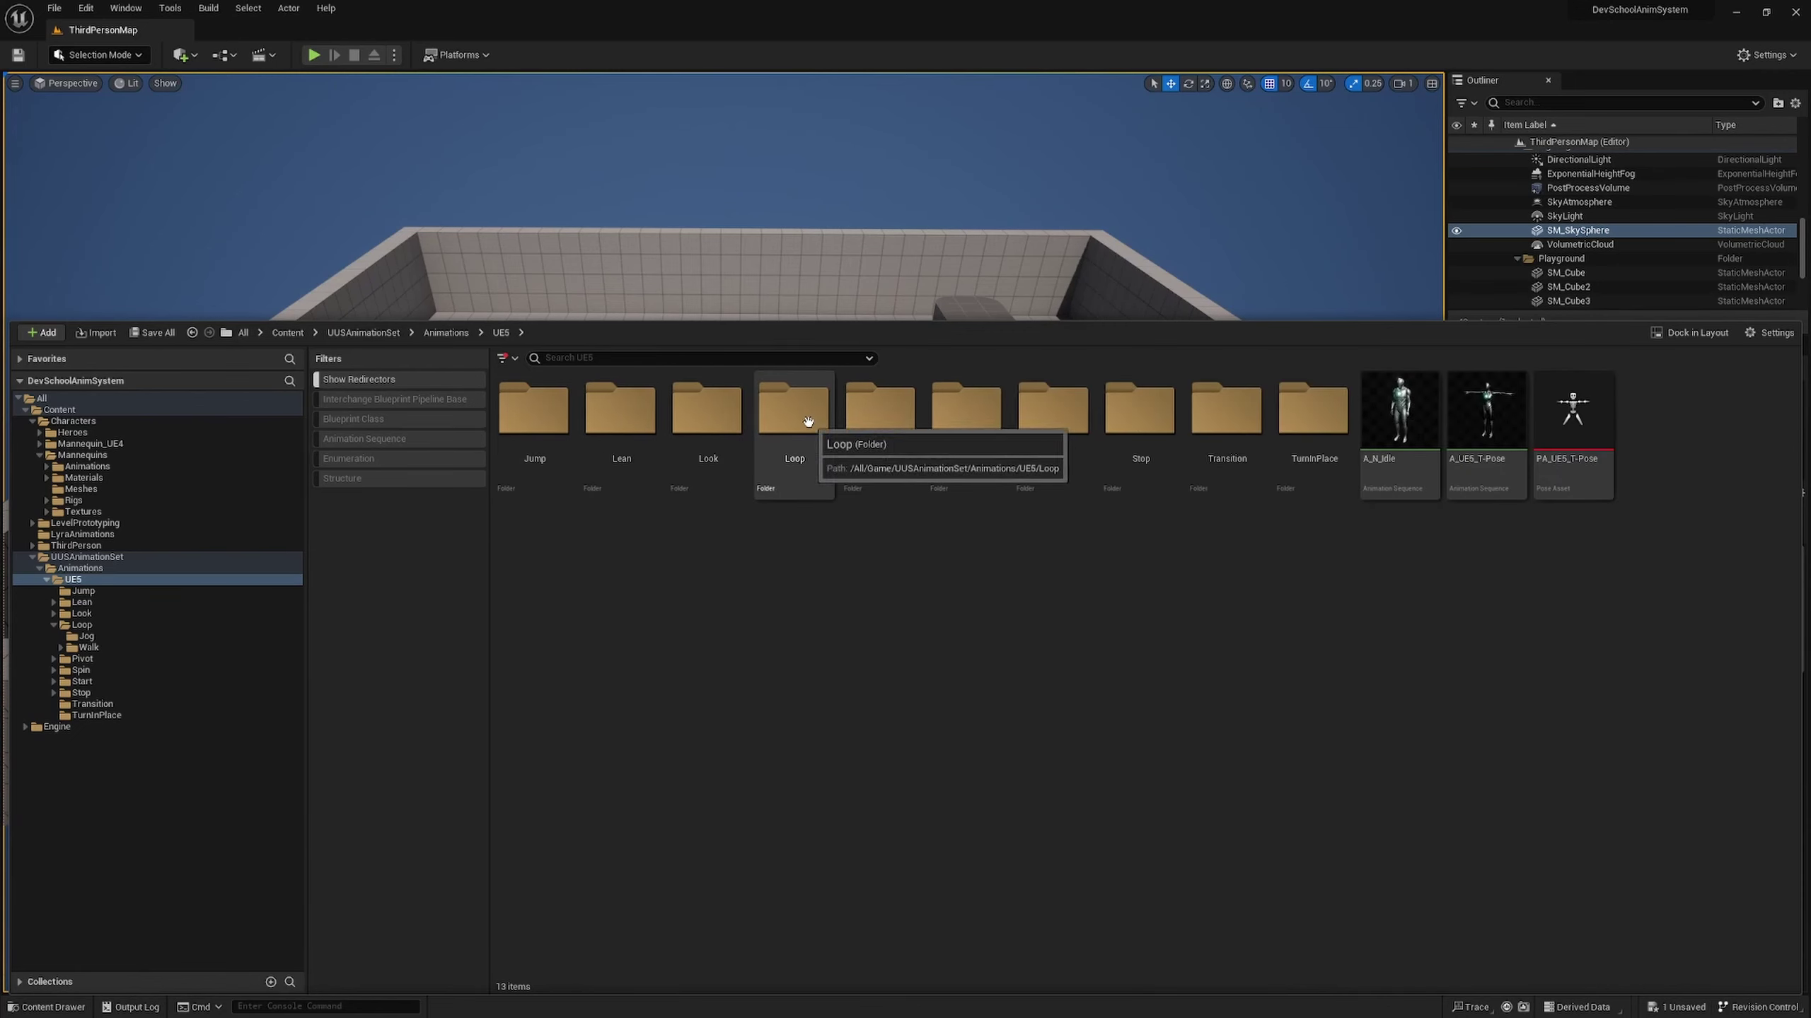
double_click(802, 413)
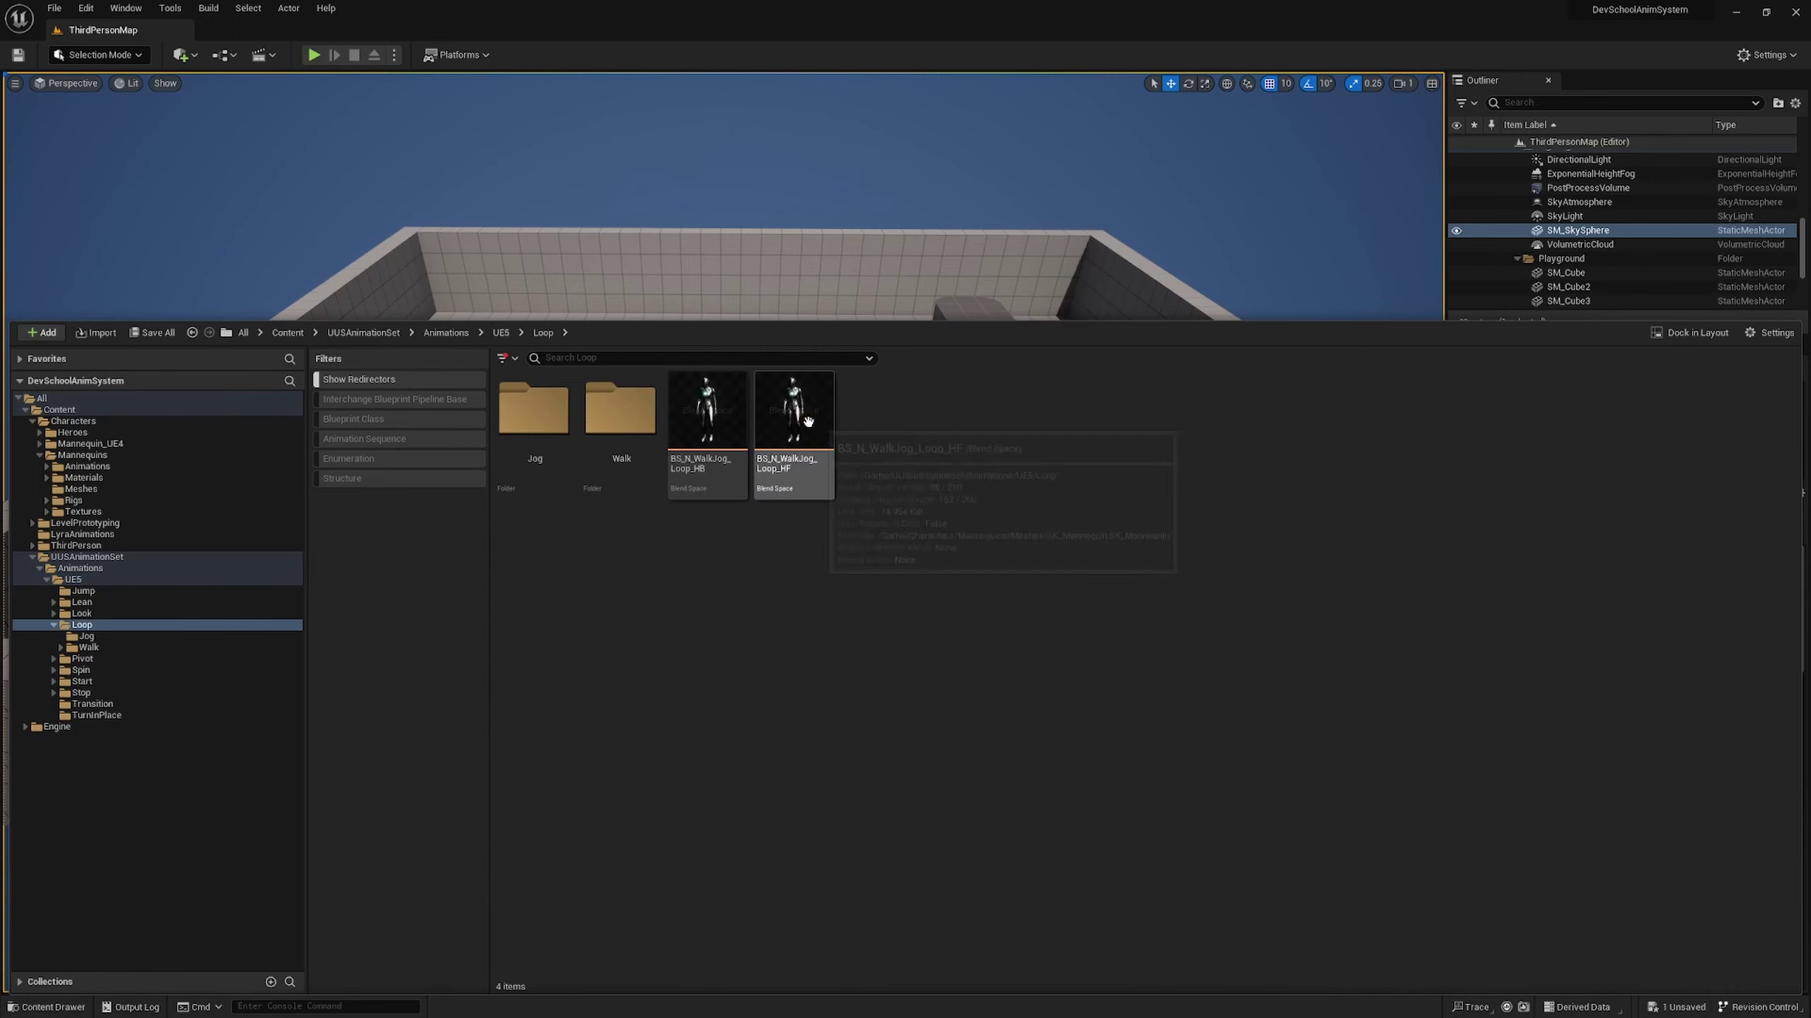
- Filter the Loop folder by Animation Sequence and examine the filter types available for animation assets
click(354, 438)
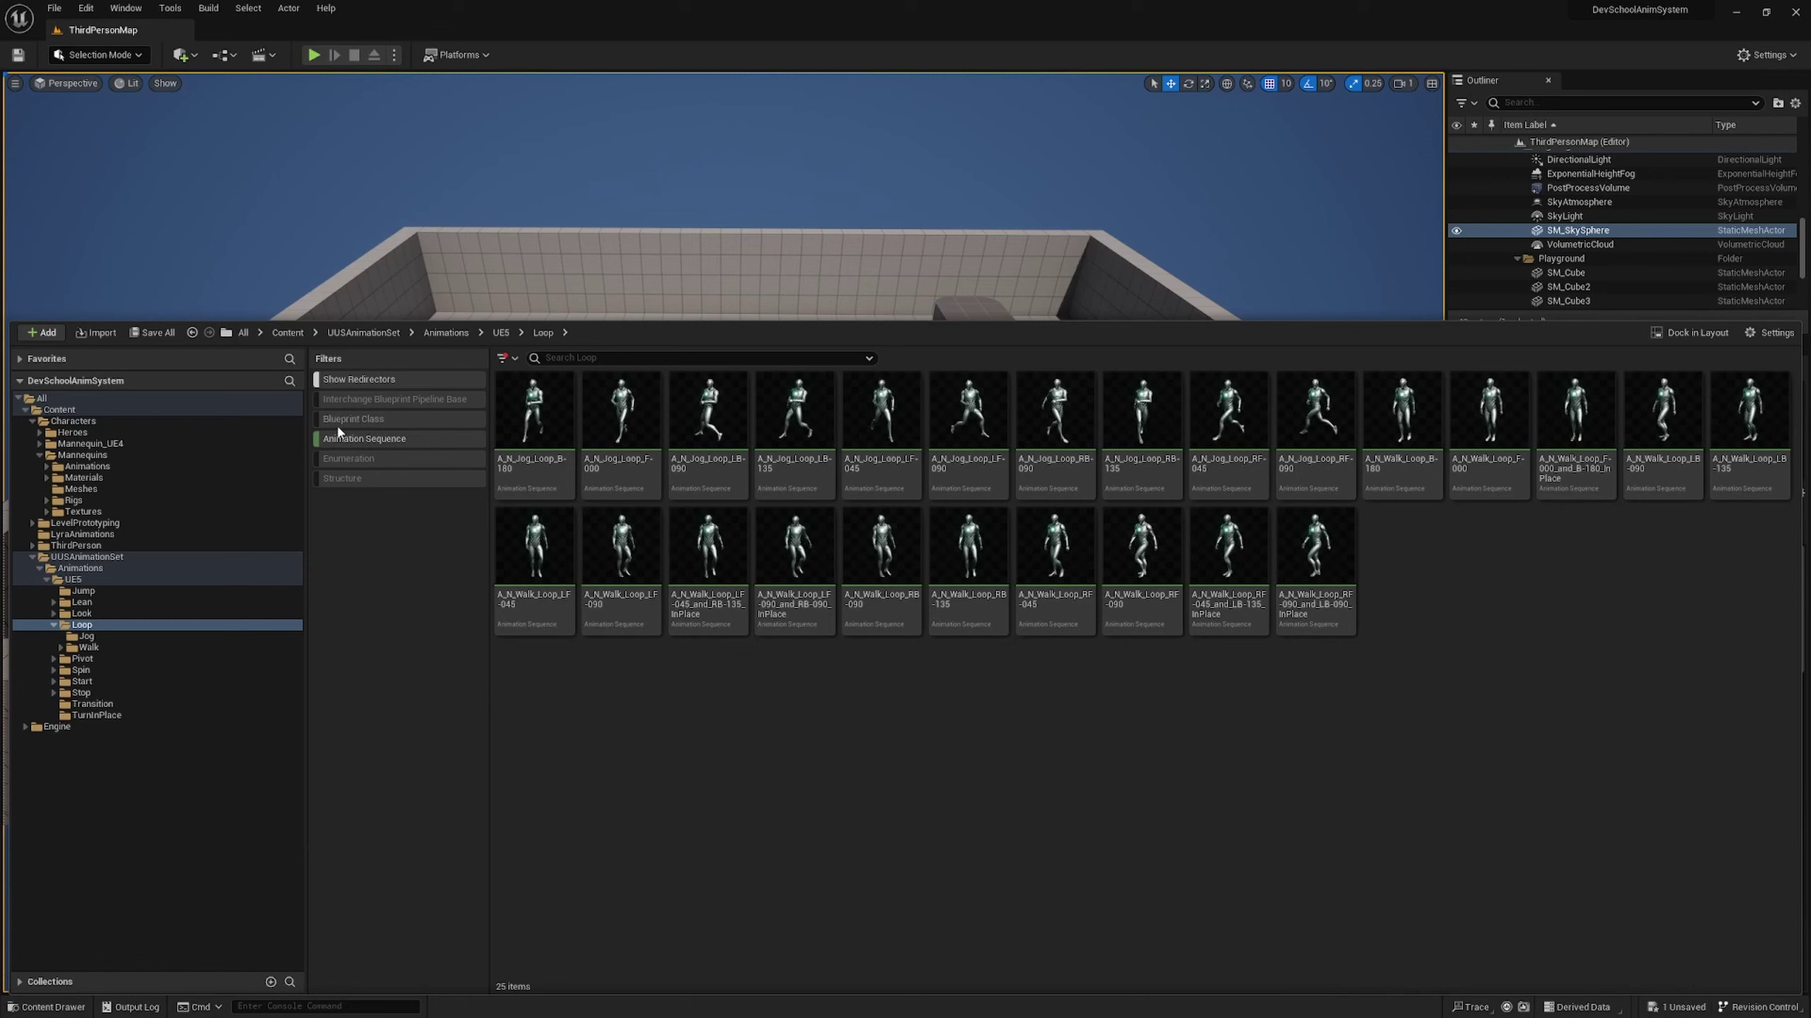
click(508, 359)
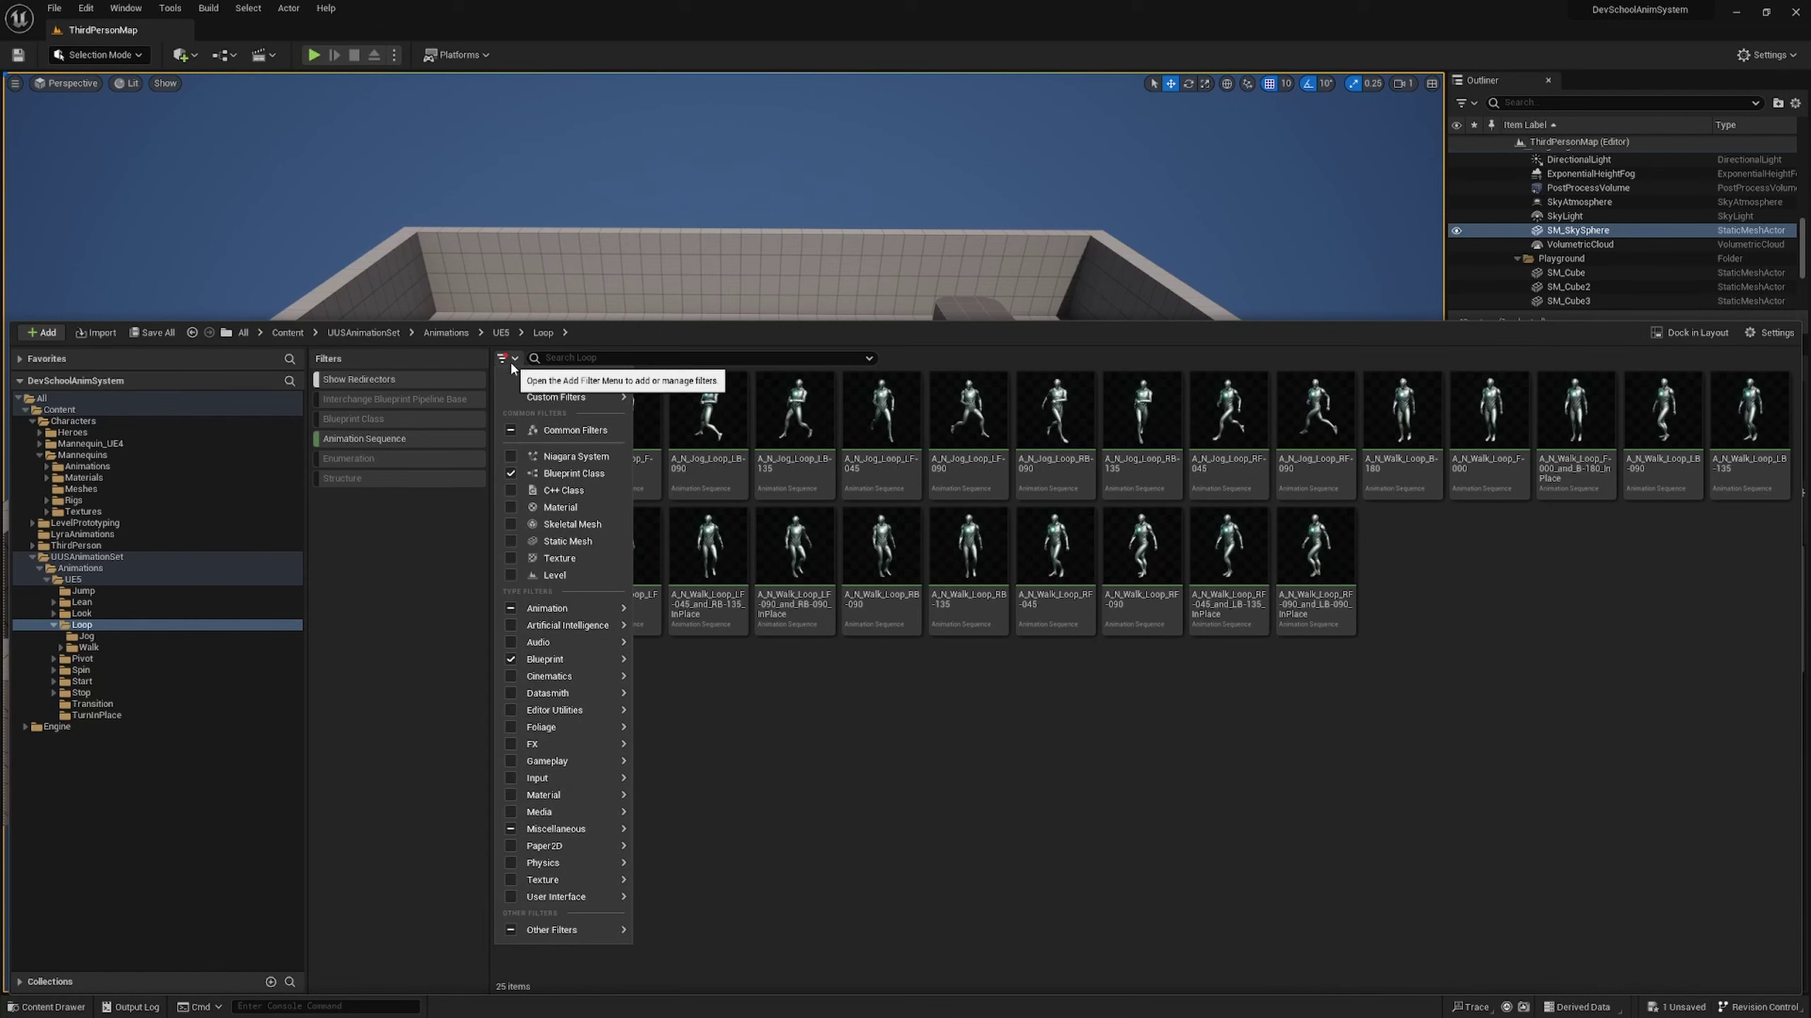
mouse_move(625, 611)
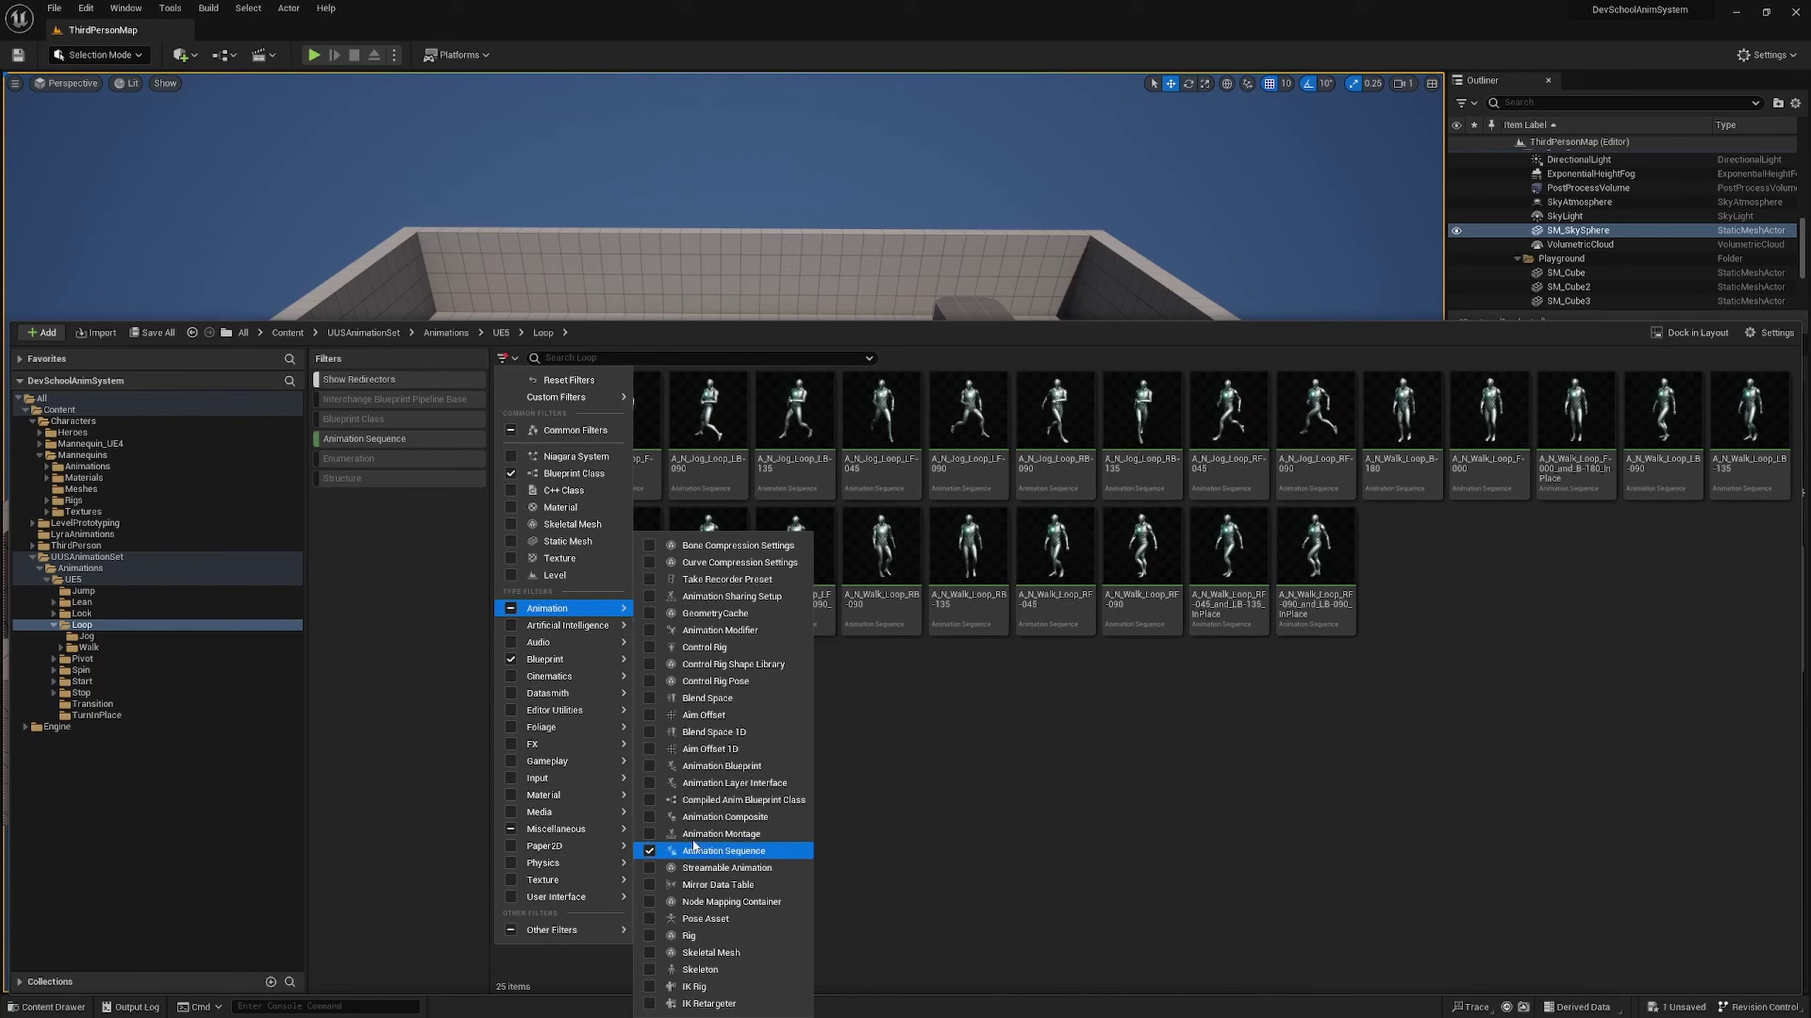
click(1059, 812)
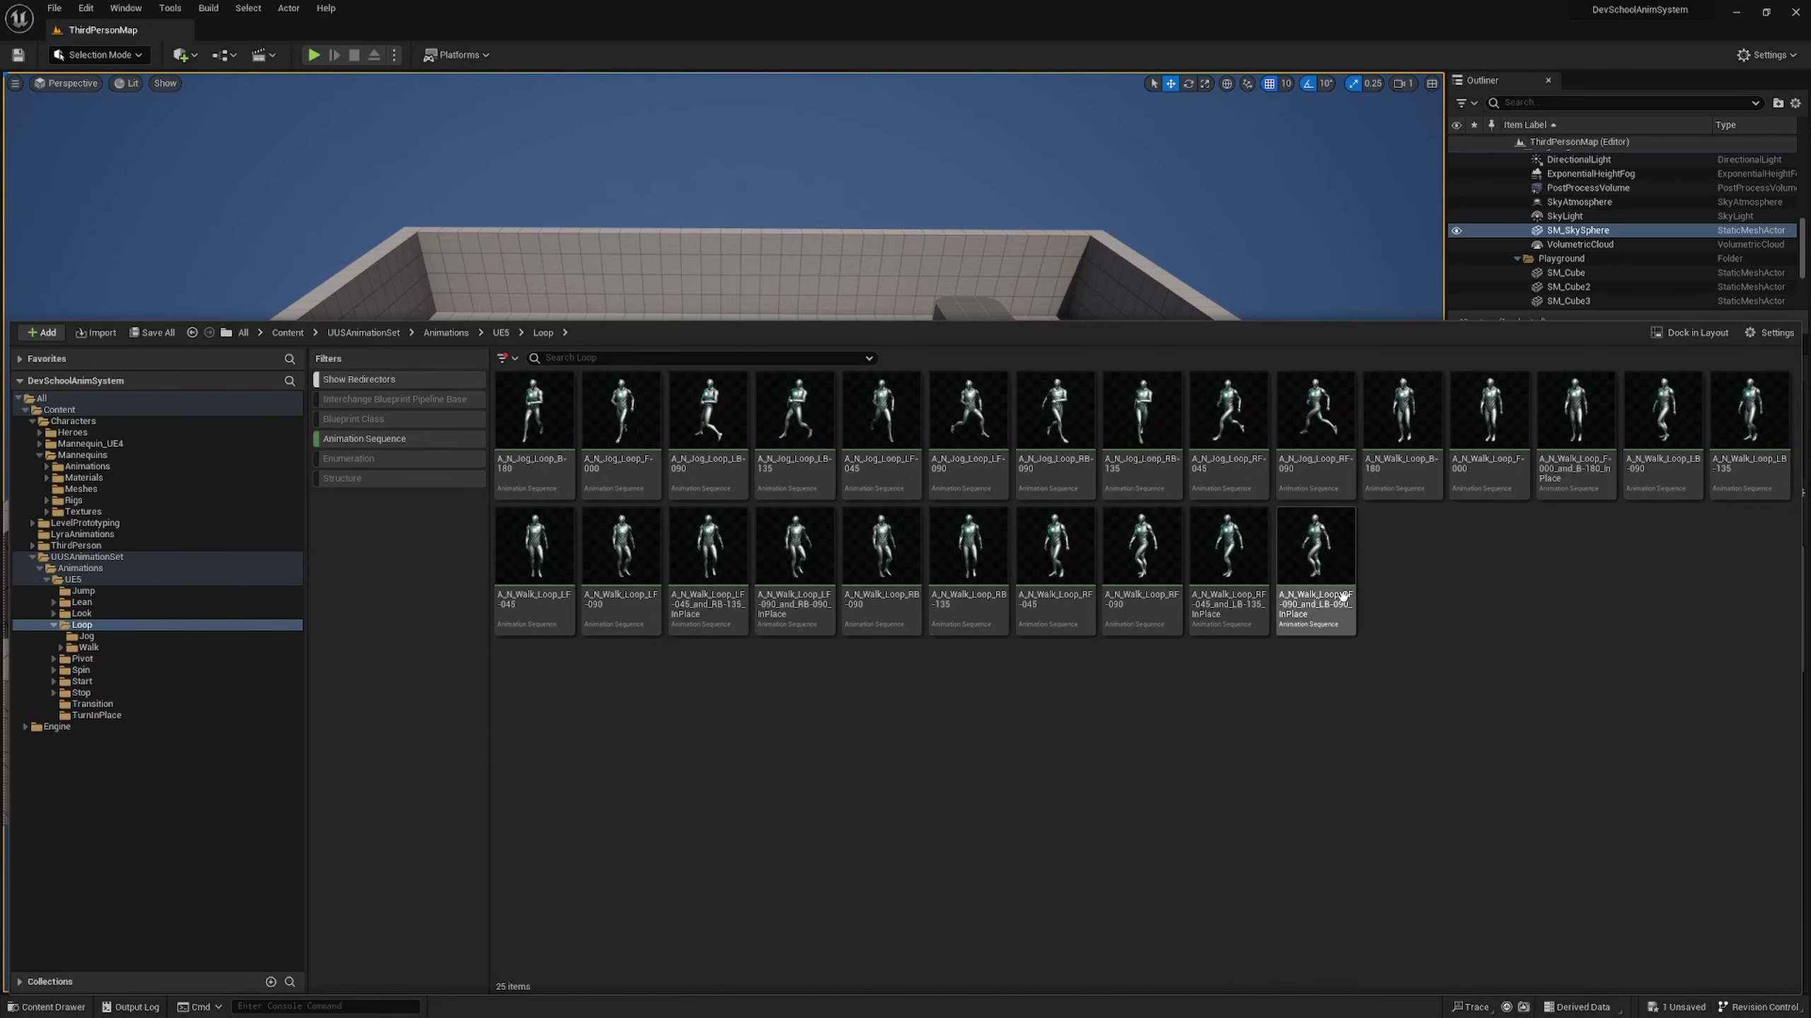
mouse_move(549, 415)
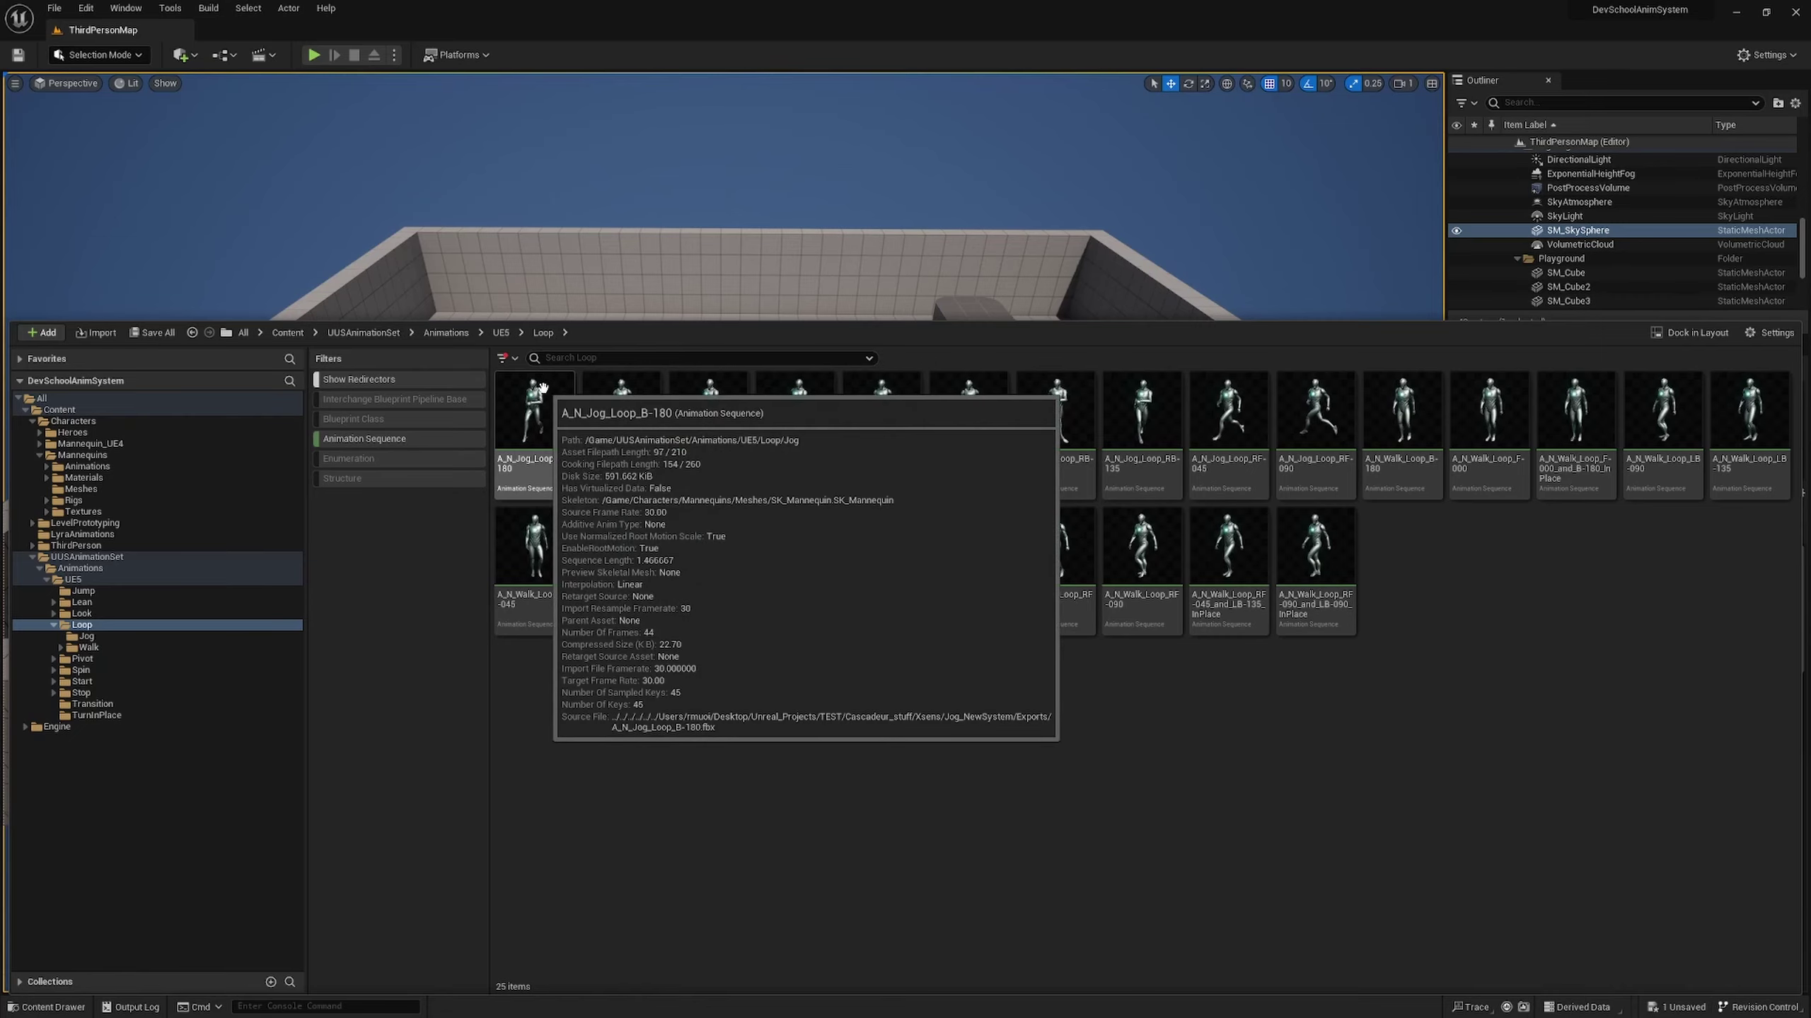
- View all animation sequences in the parent UE5 folder and its subfolders
click(502, 333)
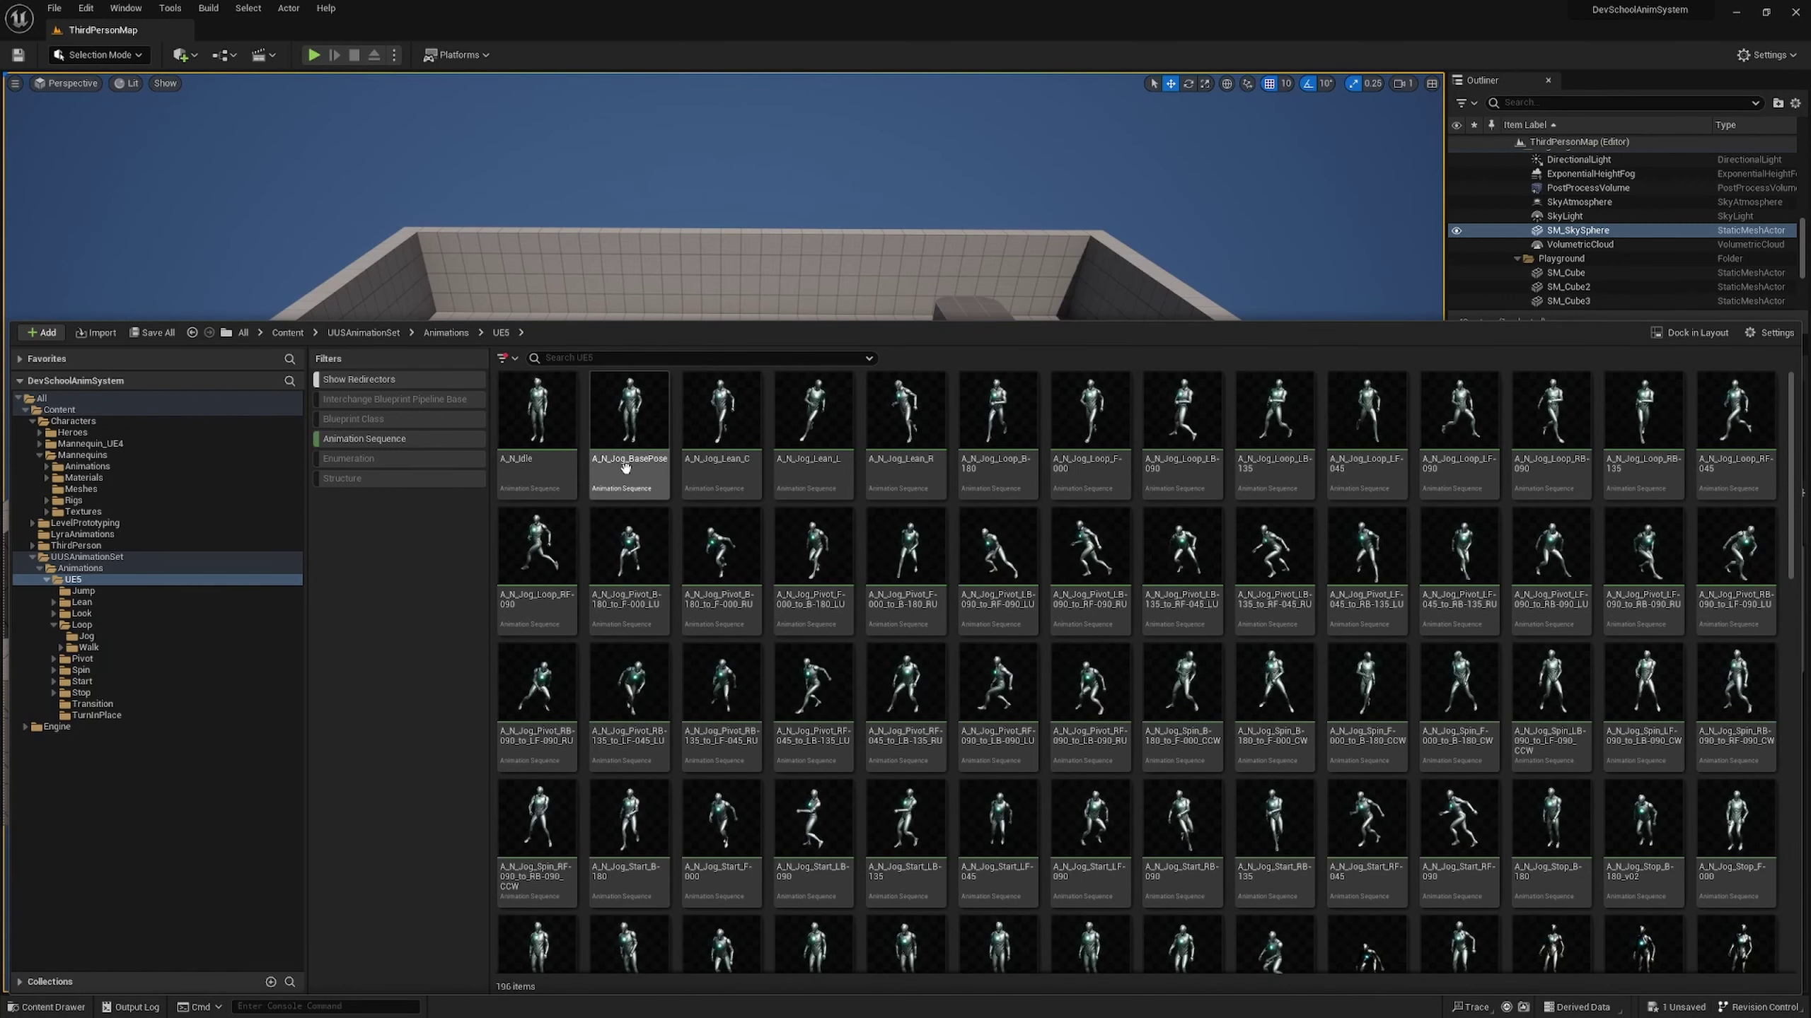
mouse_move(910, 433)
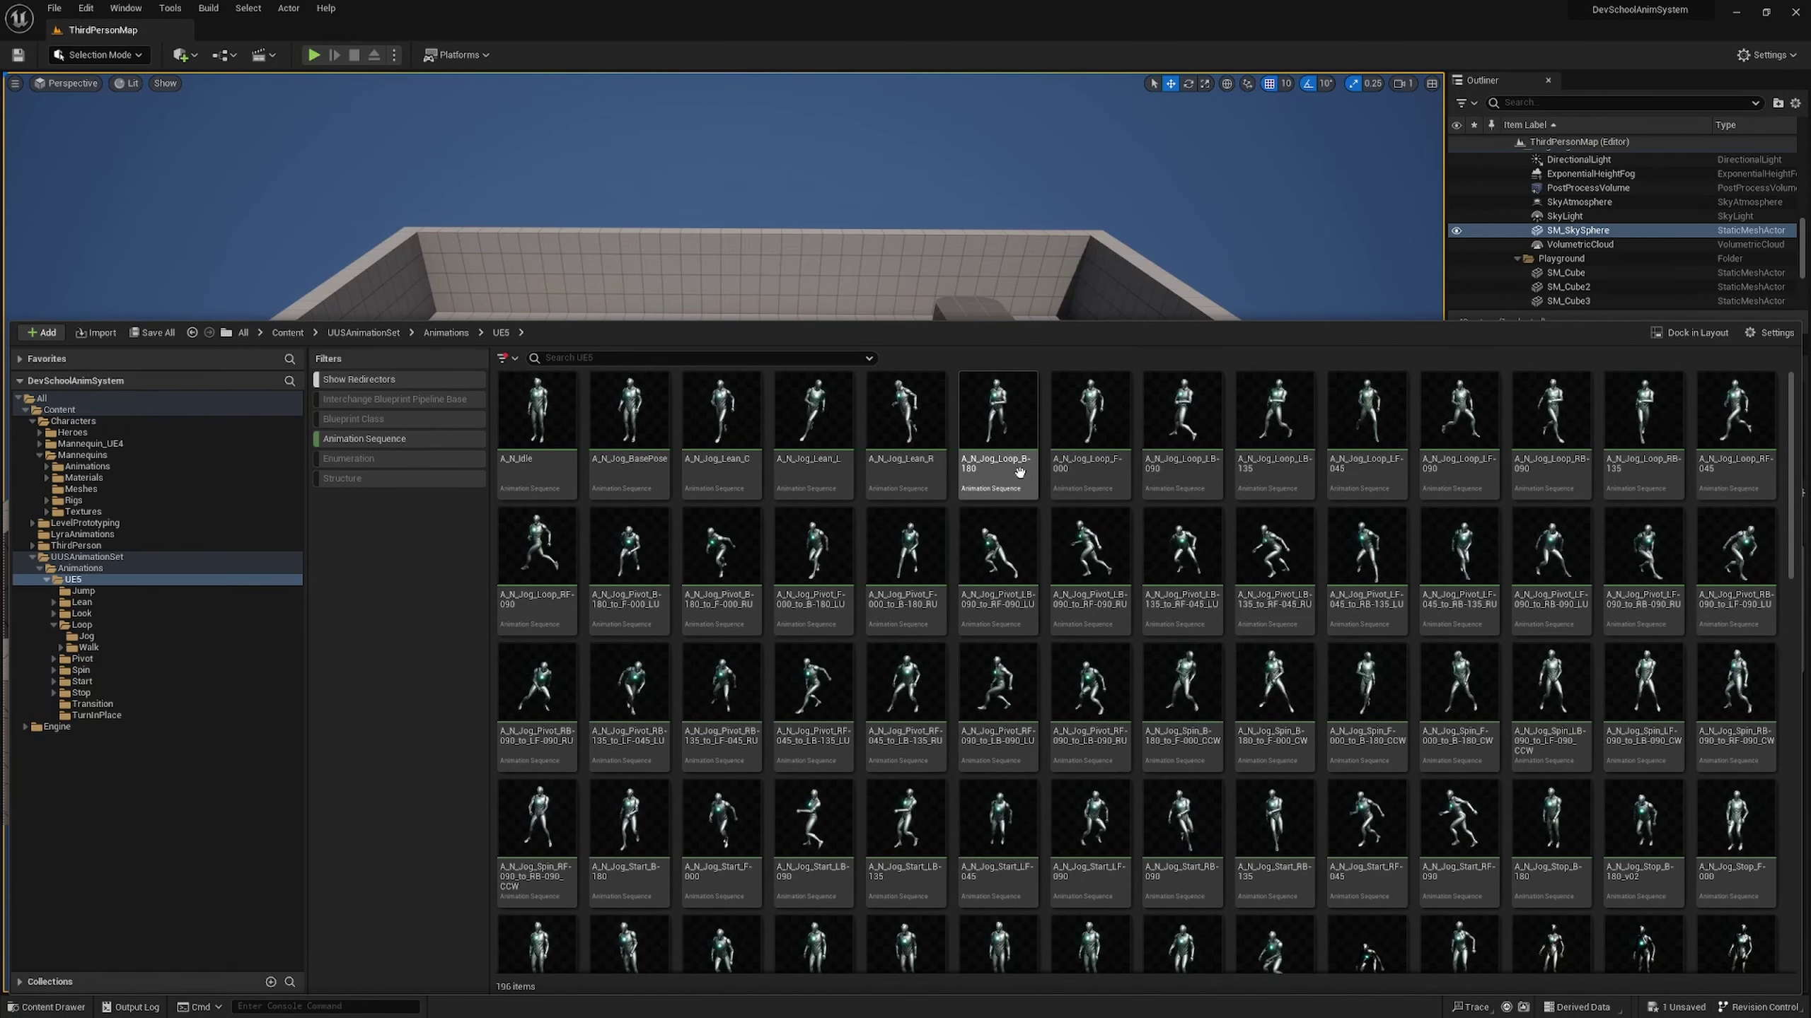
mouse_move(1054, 513)
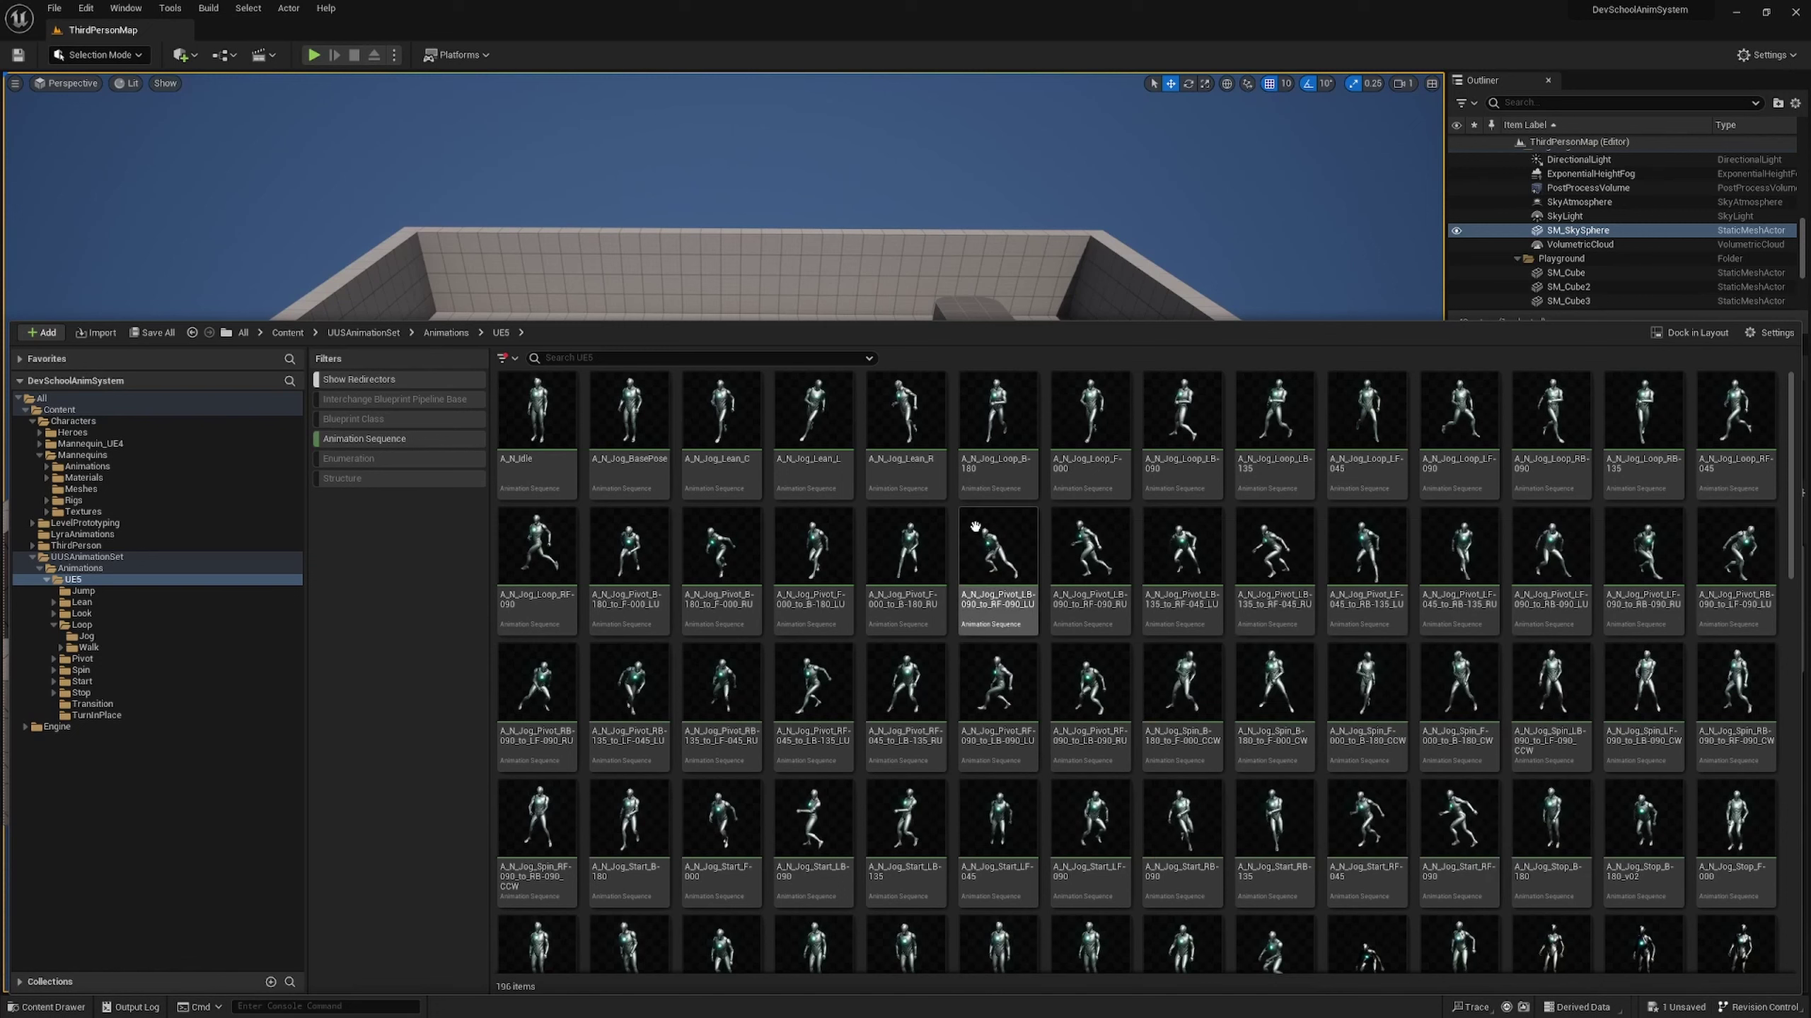
mouse_move(596, 447)
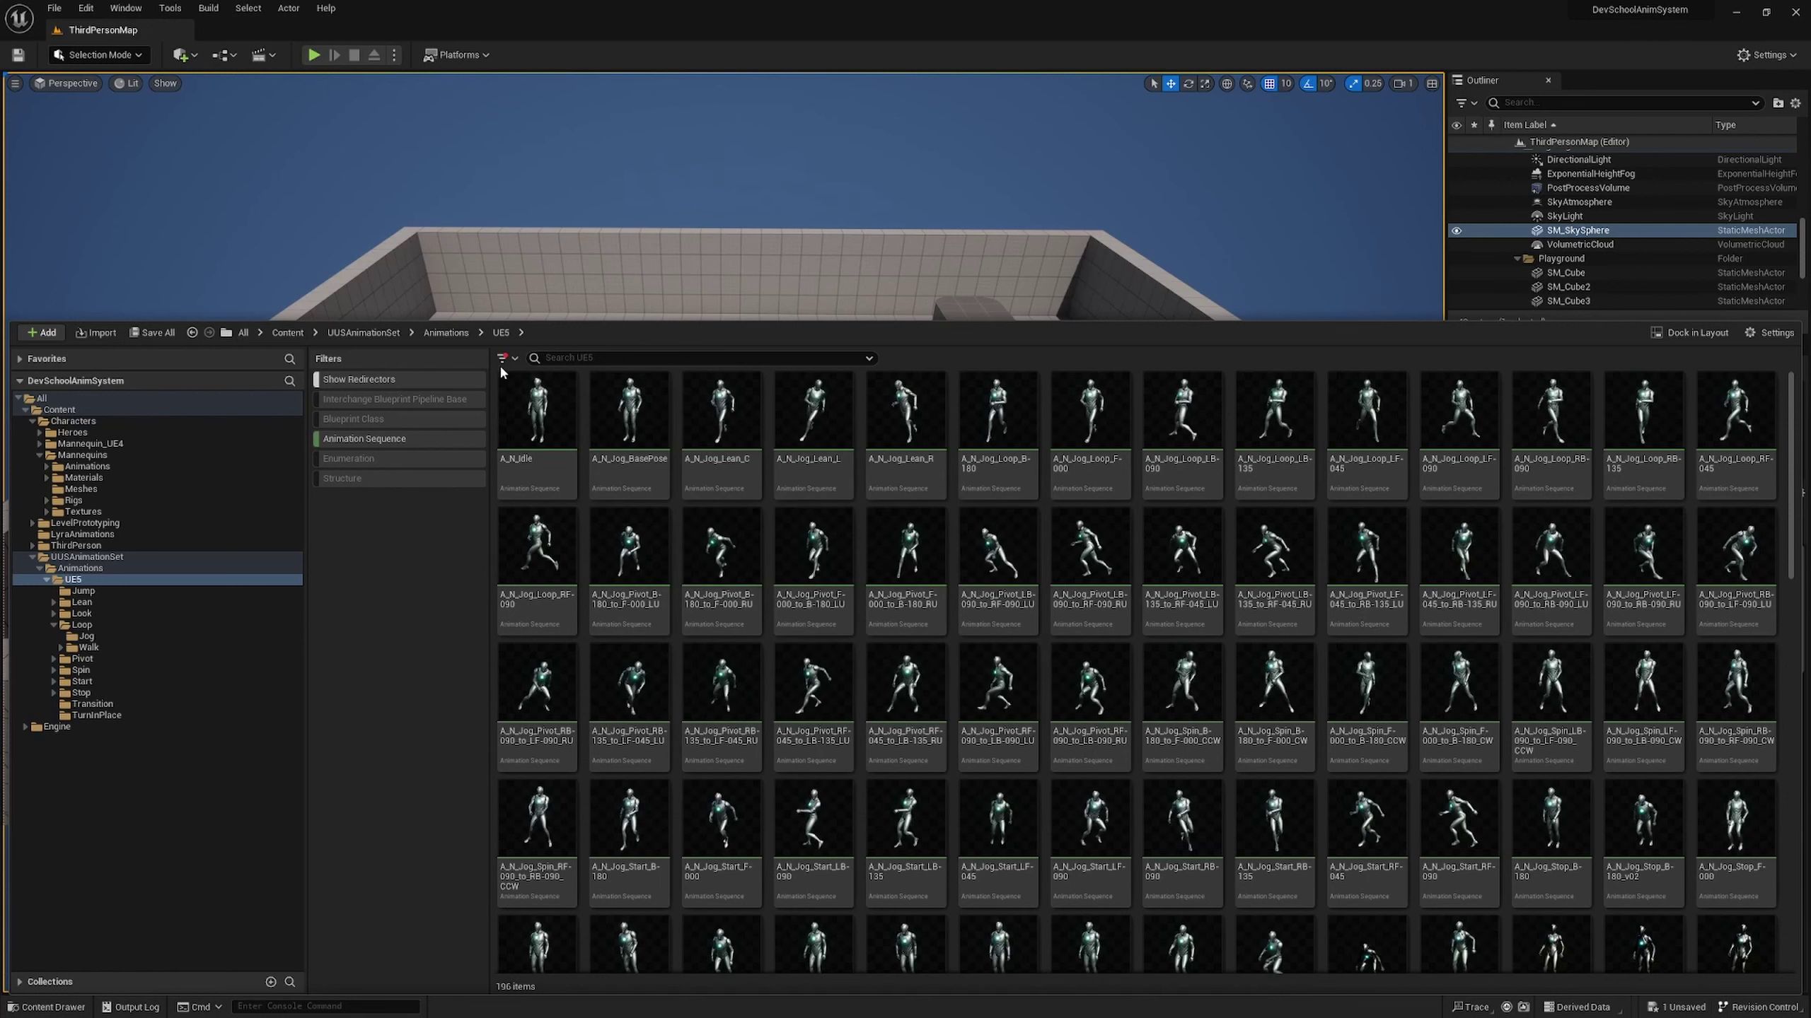
- Turn off the Animation Sequence filter and go back into the UE5/Loop folder
click(444, 334)
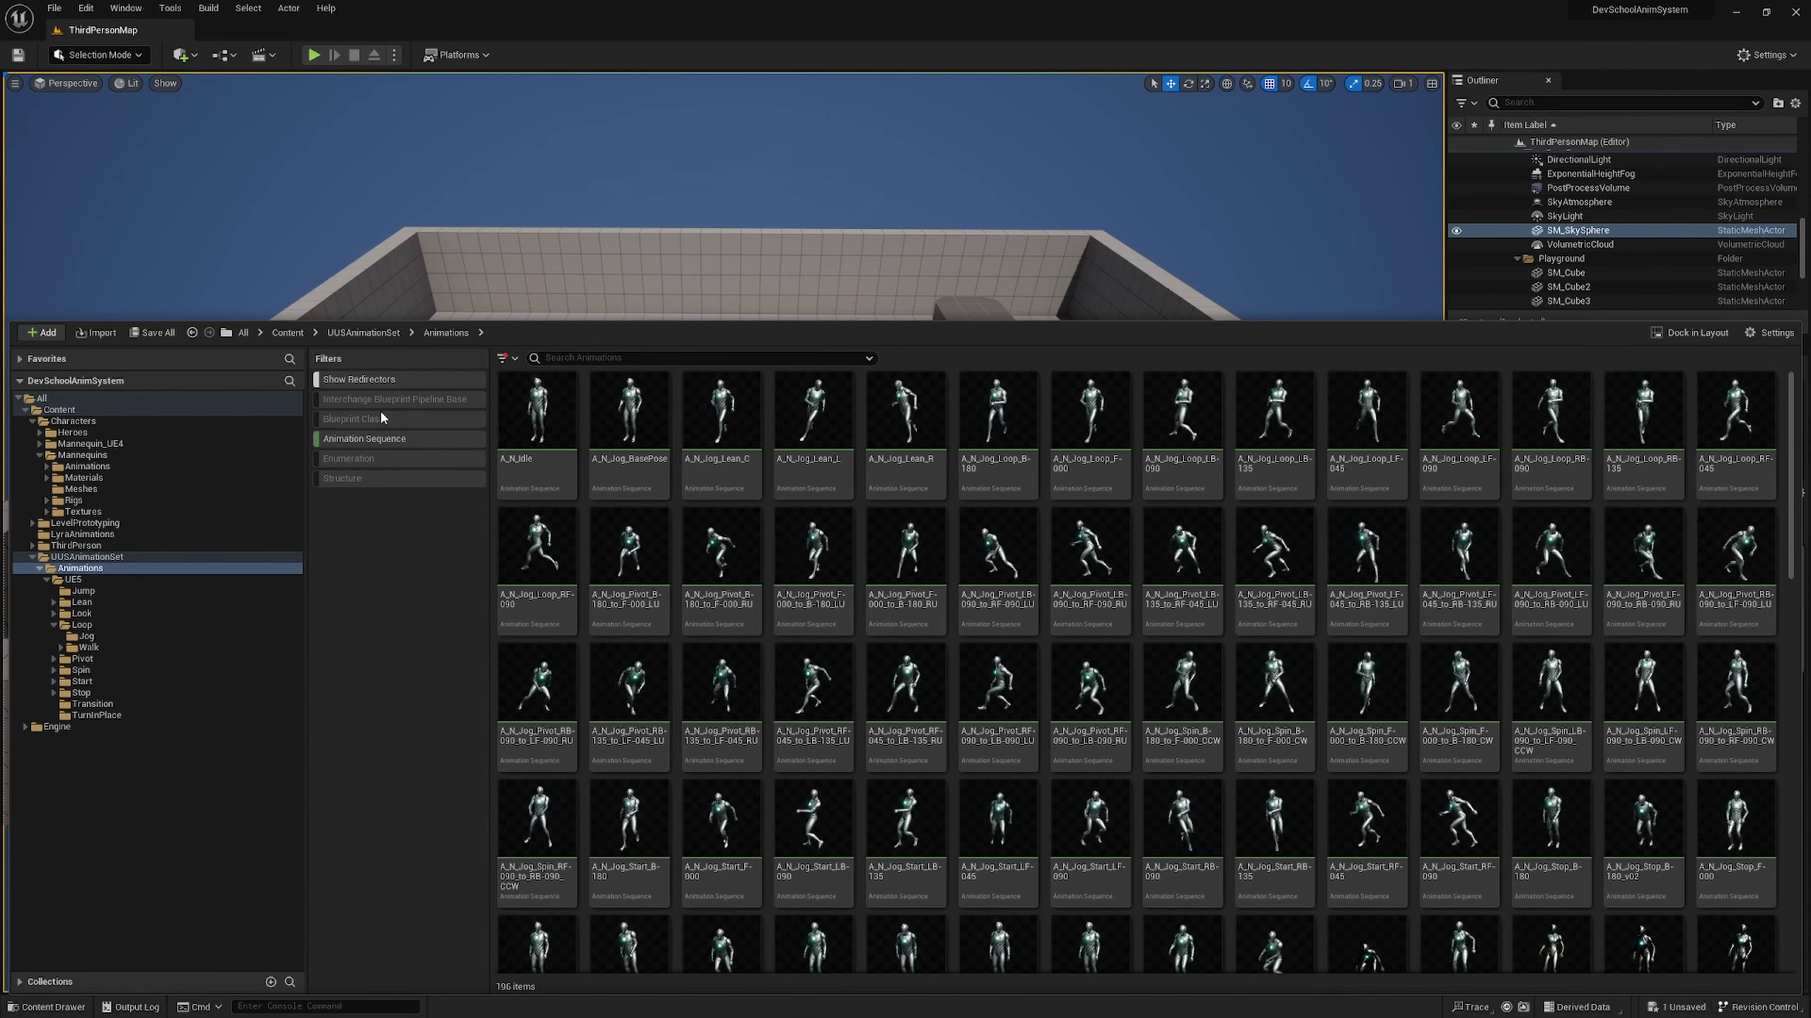
click(362, 439)
double_click(535, 410)
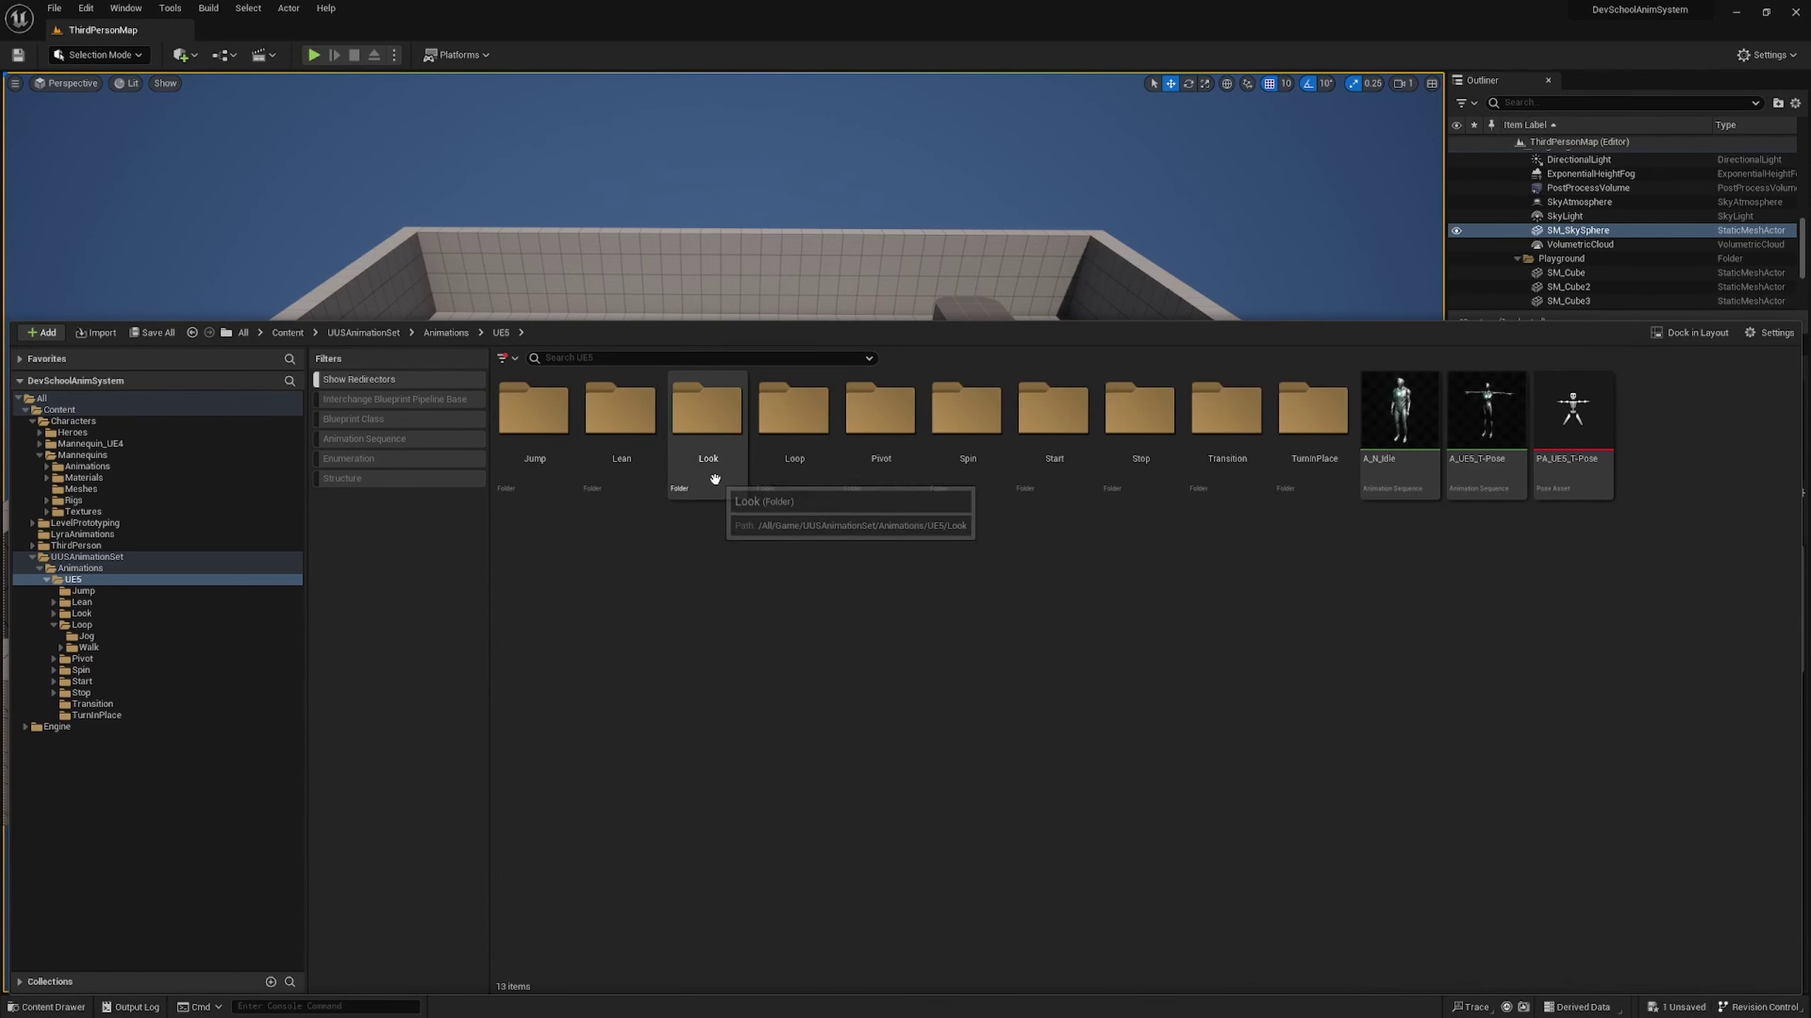
click(790, 428)
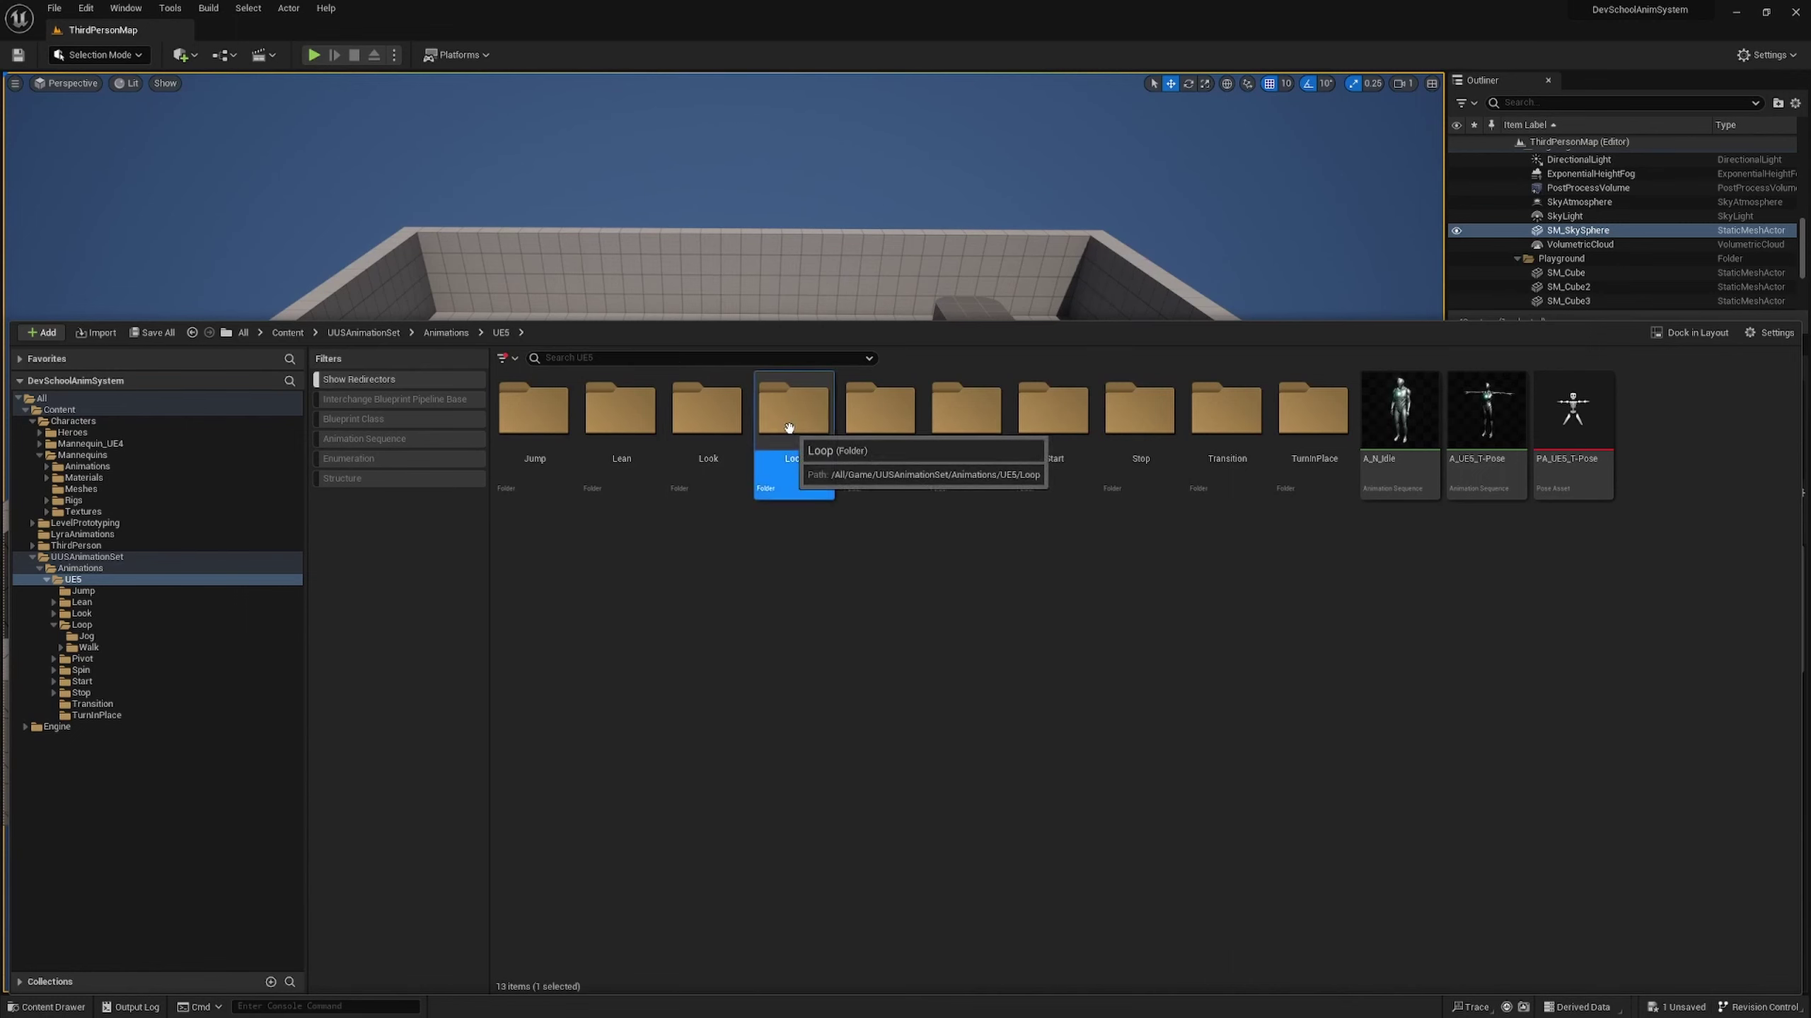
double_click(789, 428)
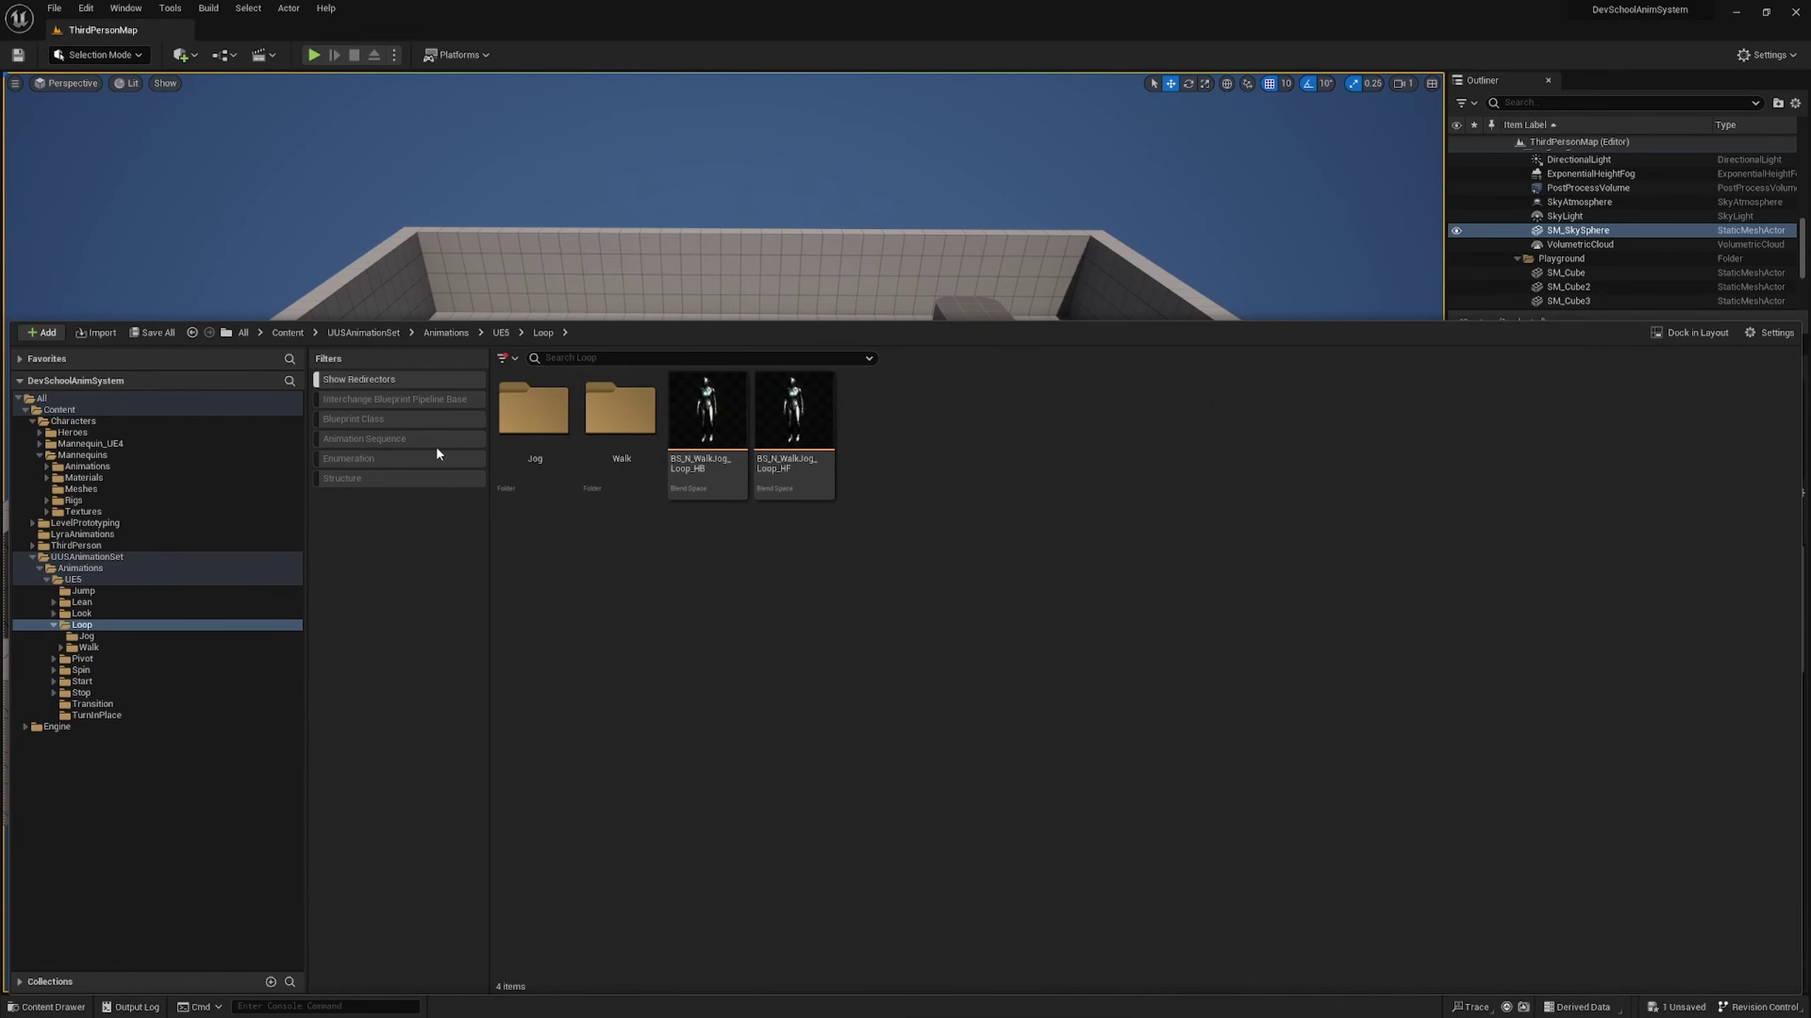
- Filter the Loop folder by Animation Sequence and open all its animation sequences in the property matrix for bulk editing
click(382, 442)
click(535, 428)
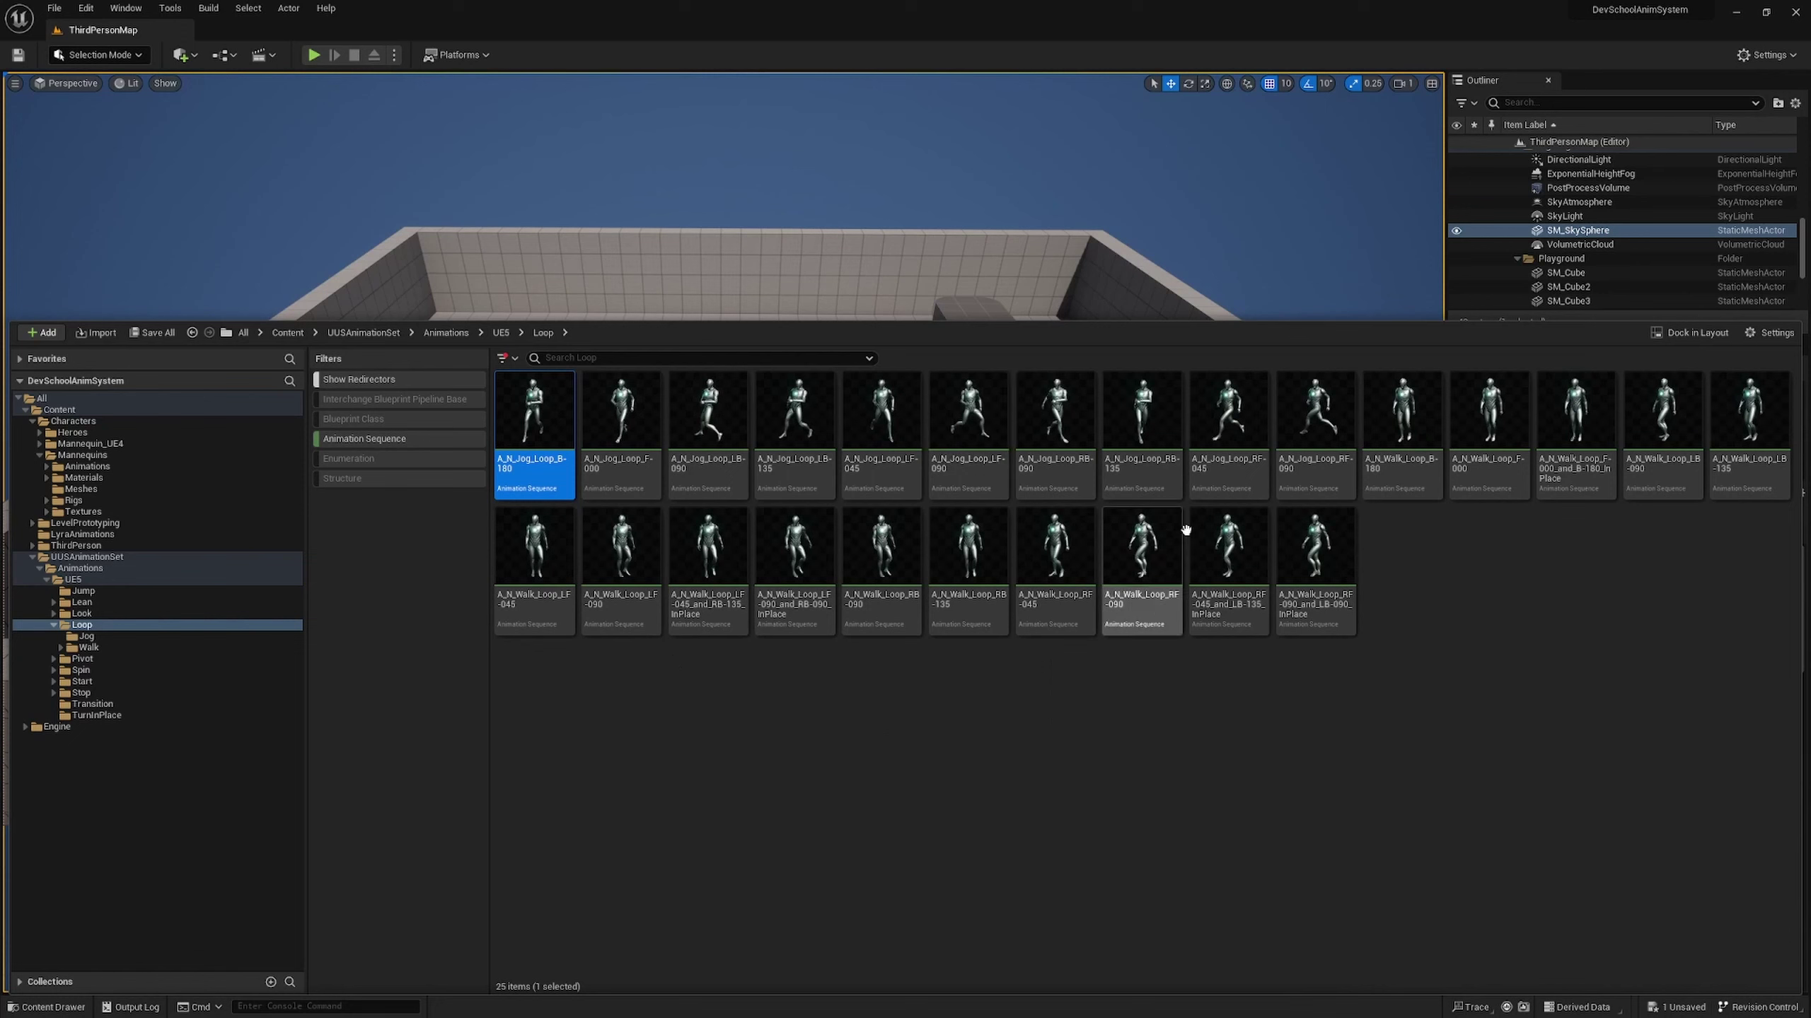
key(ctrl+a)
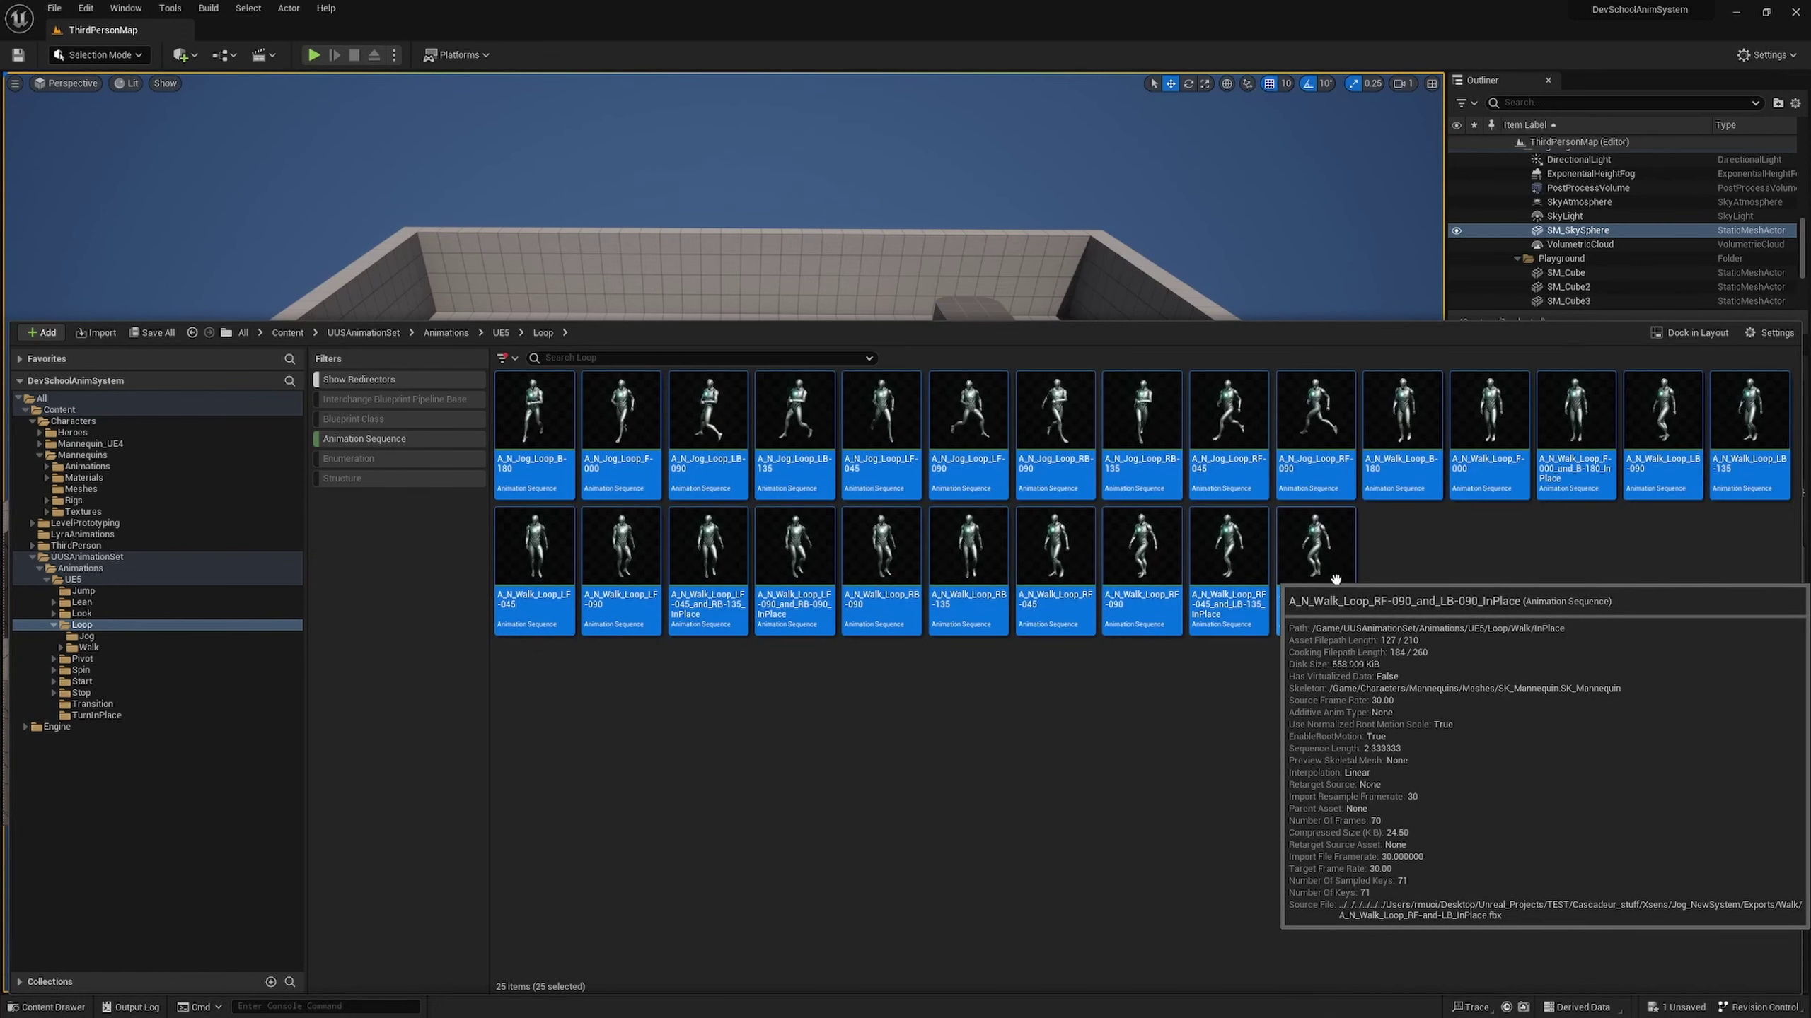
right_click(984, 564)
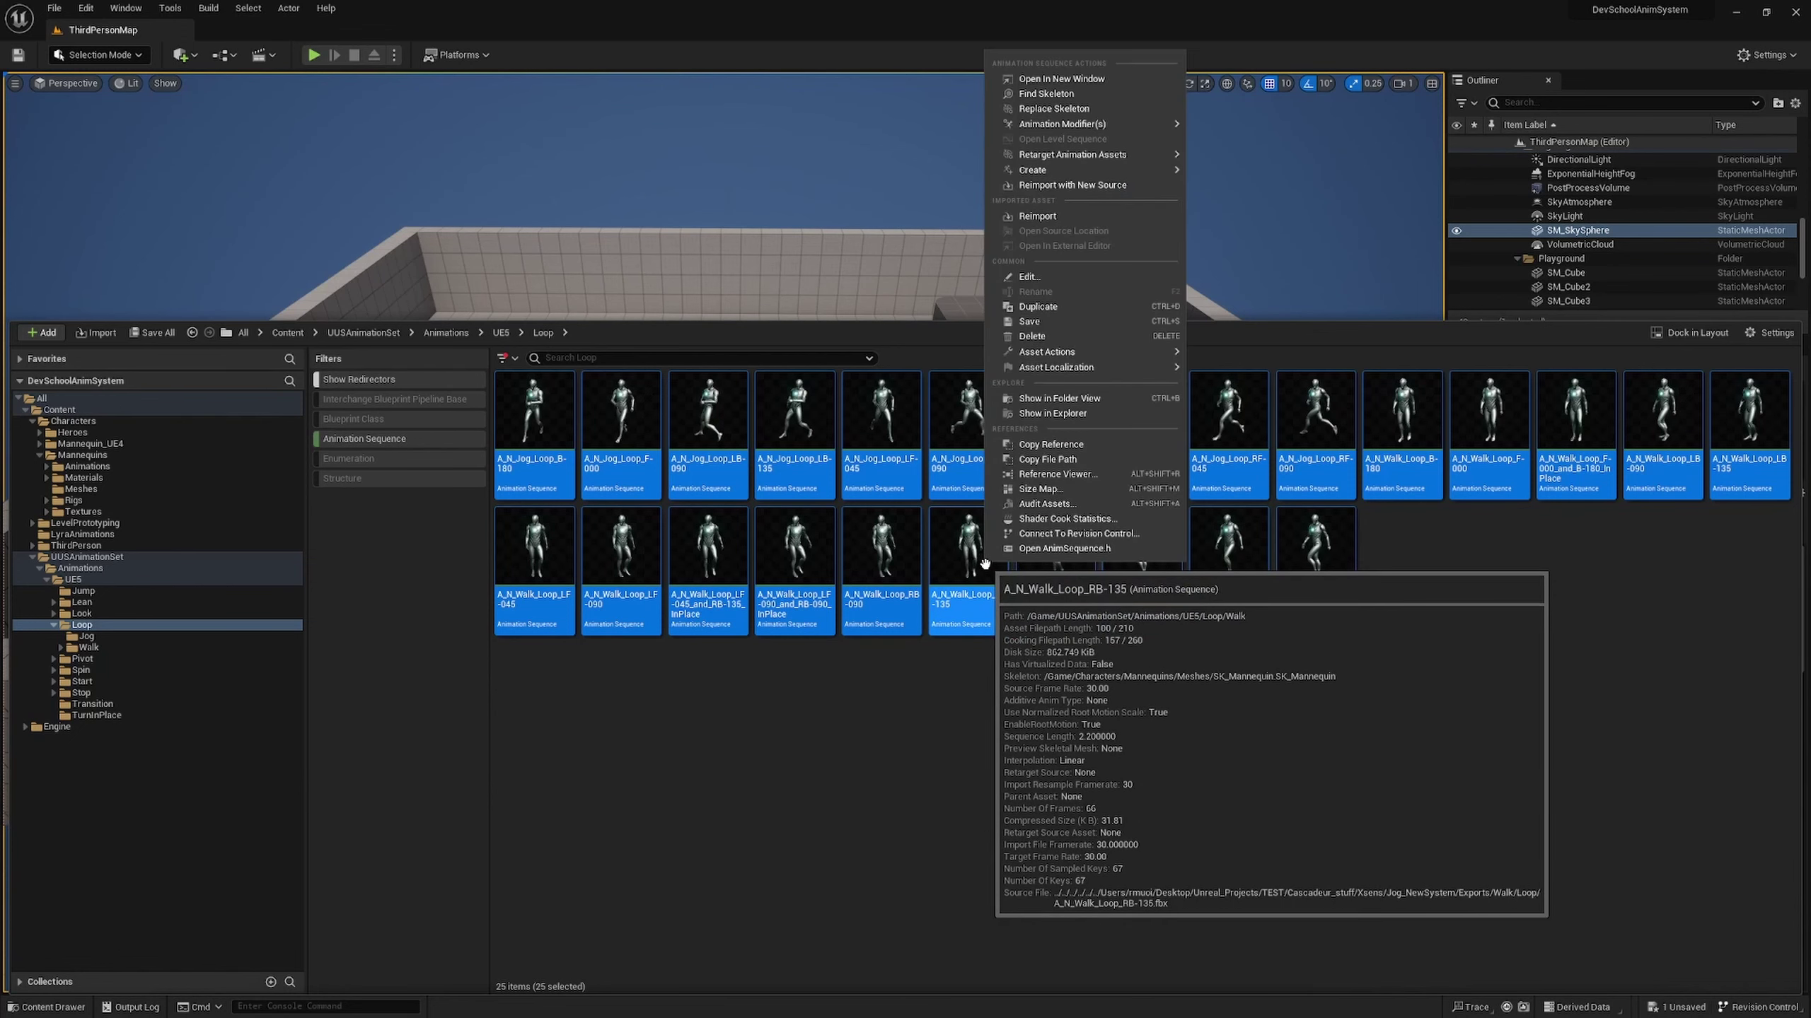
mouse_move(1140, 352)
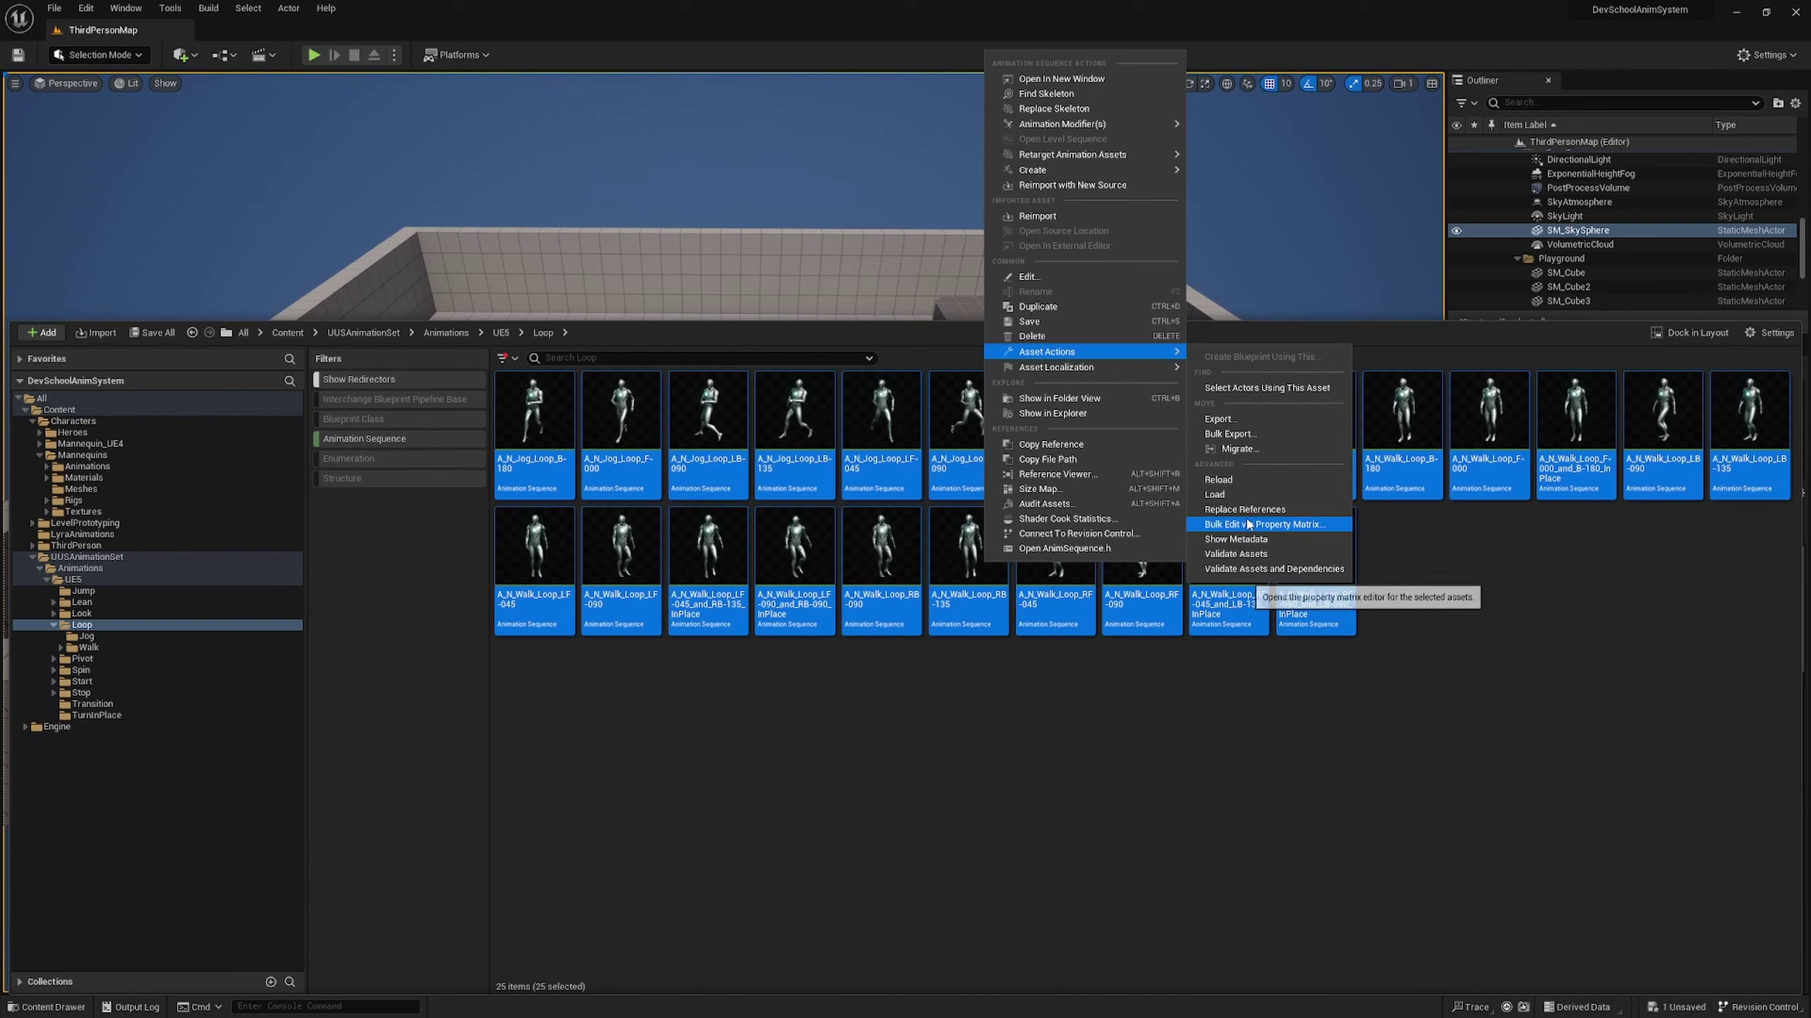
click(1213, 525)
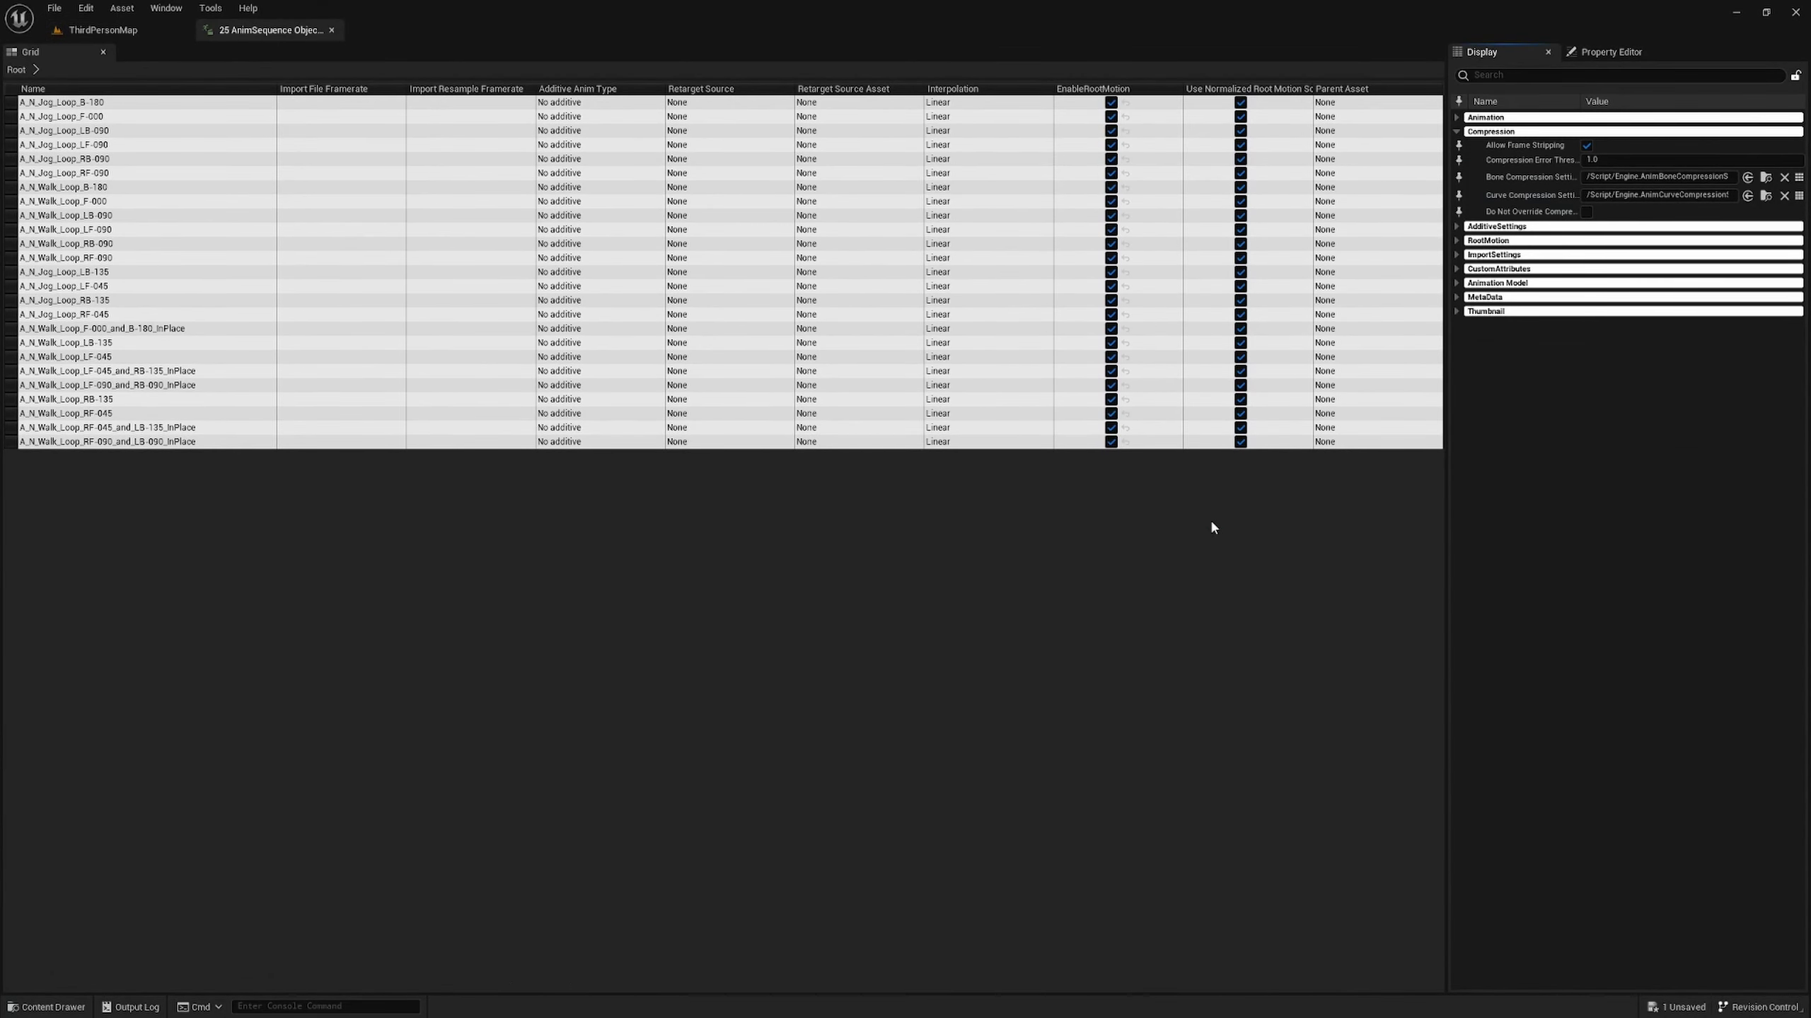
- Disable Force Root Lock in the RootMotion settings of all the loop animations and save them
click(1456, 241)
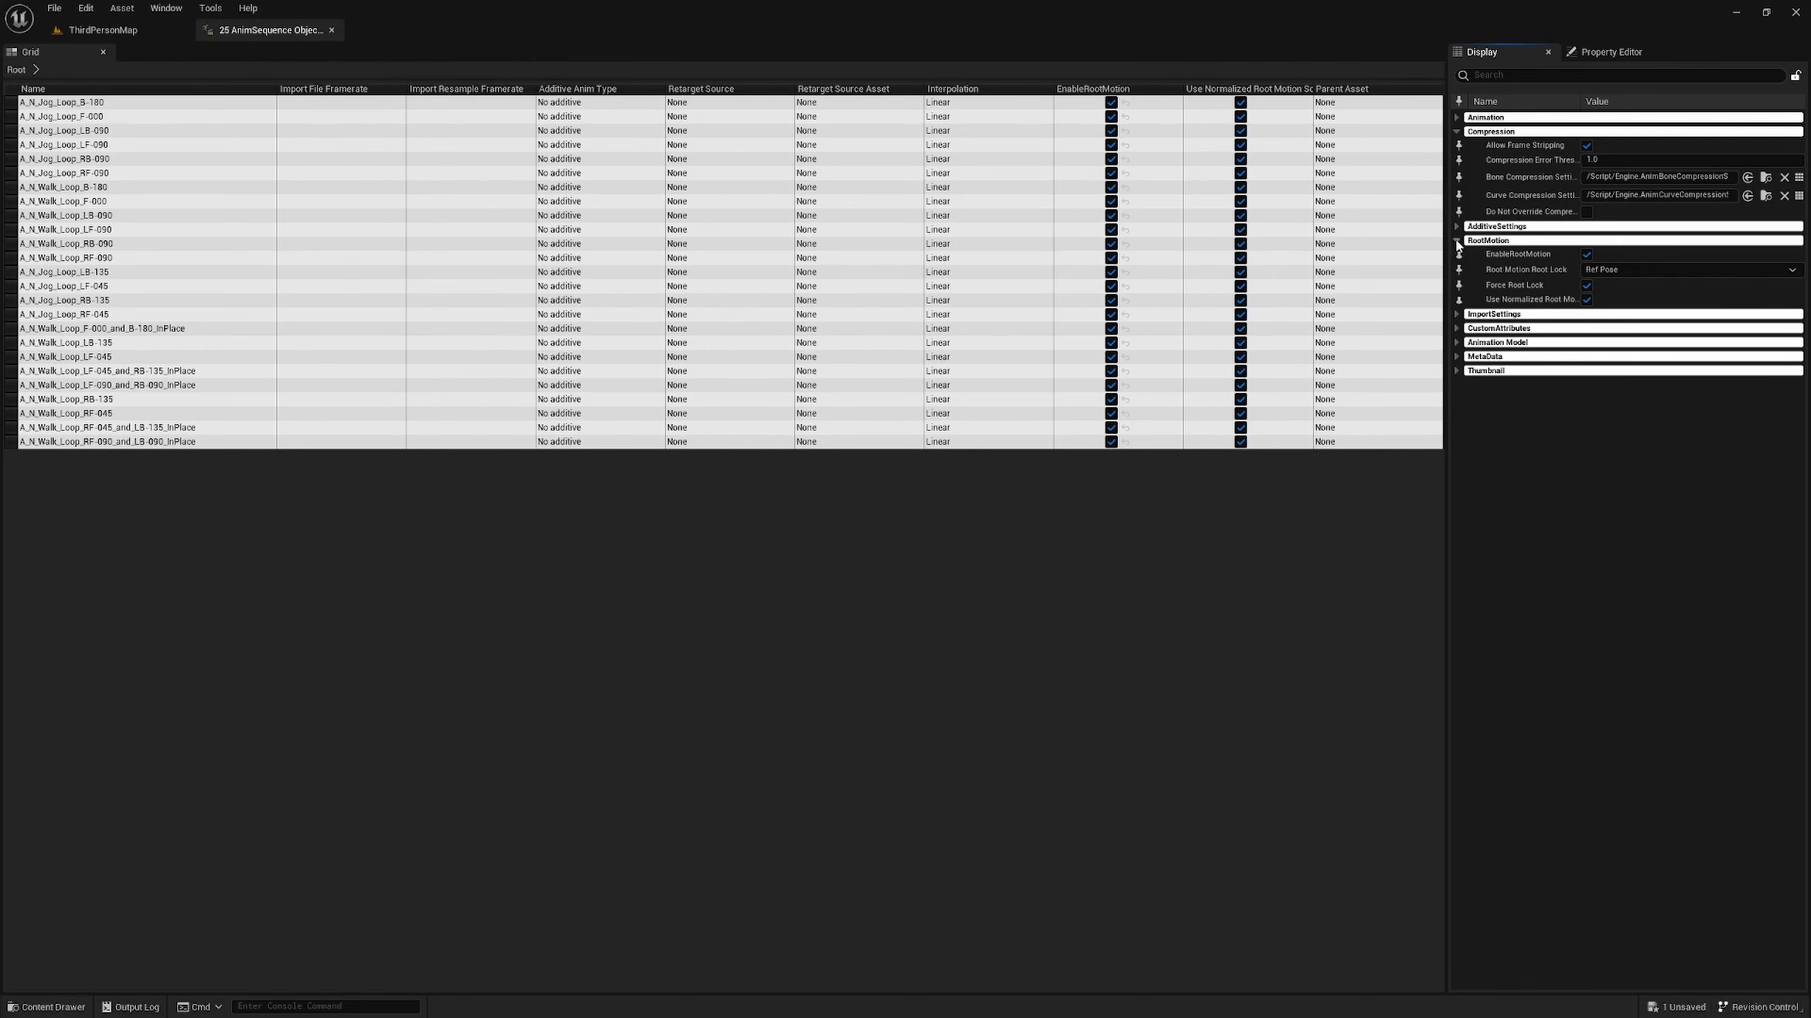
click(1586, 285)
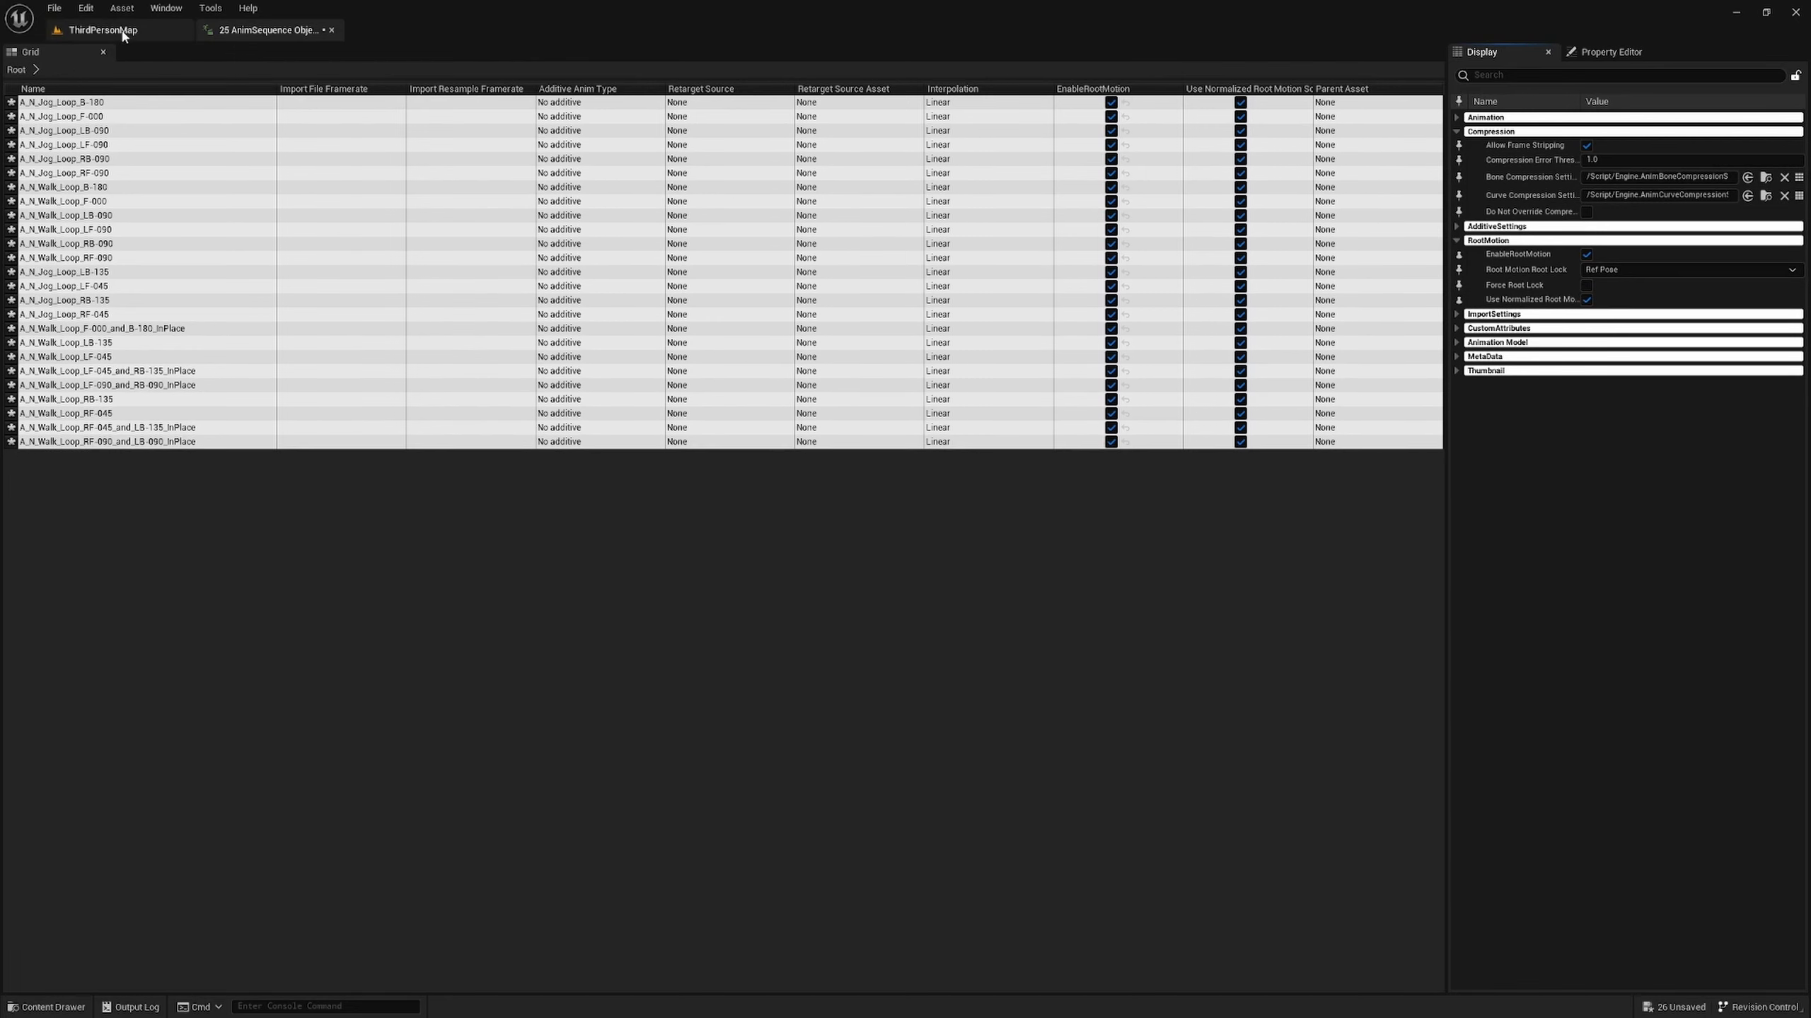
key(ctrl+s)
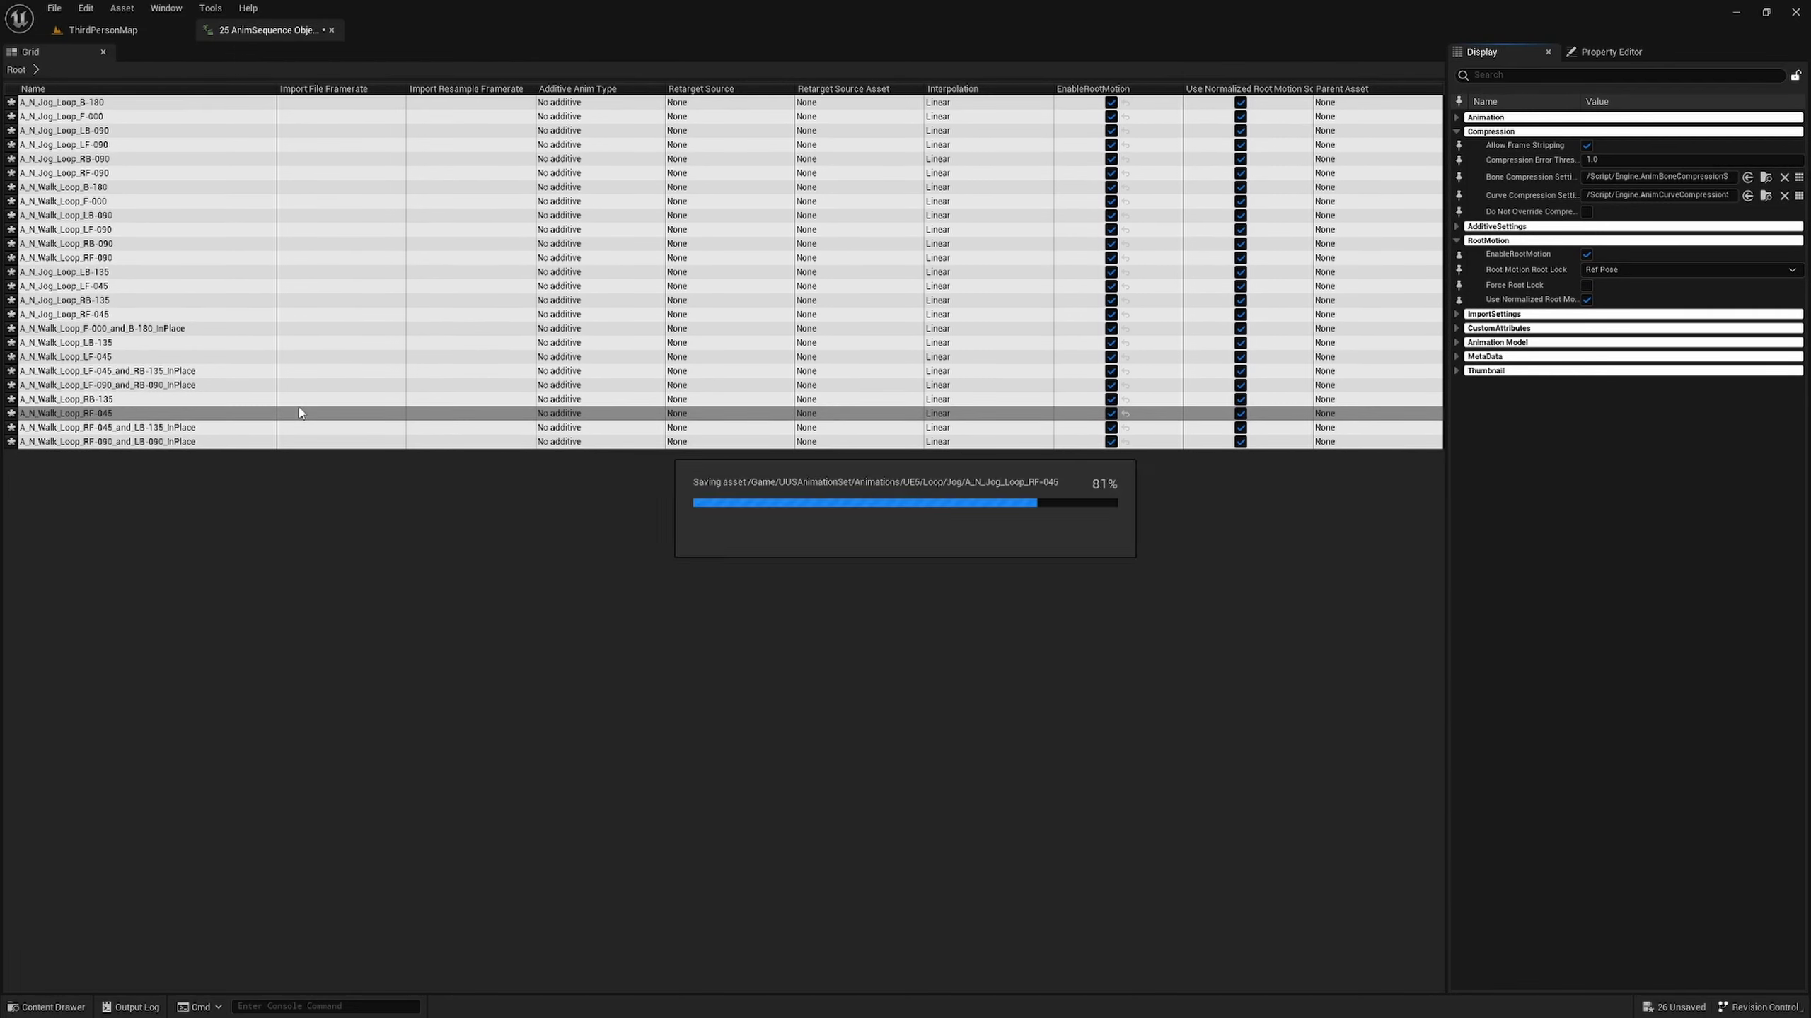
- Apply SyncMarkerAnimModifier to all the selected loop animations in ThirdPersonMap's content, accepting additional instances and generated warnings for all
click(157, 29)
key(ctrl+space)
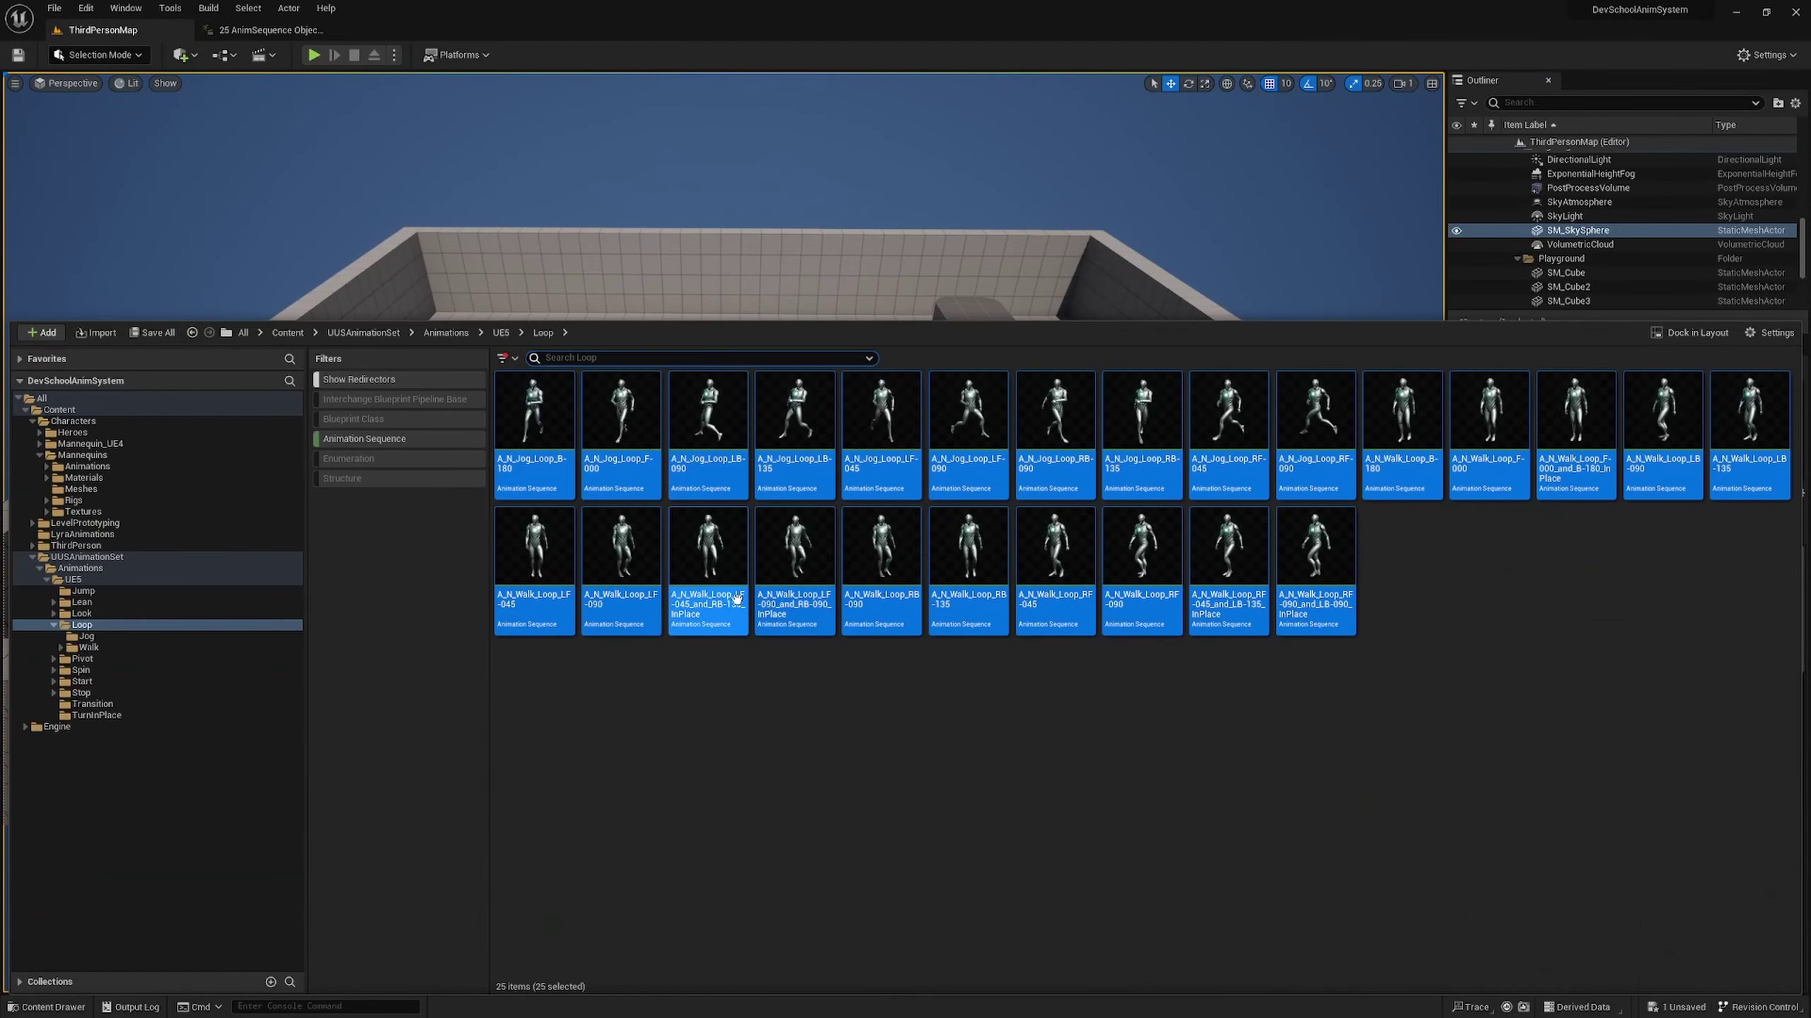
right_click(735, 585)
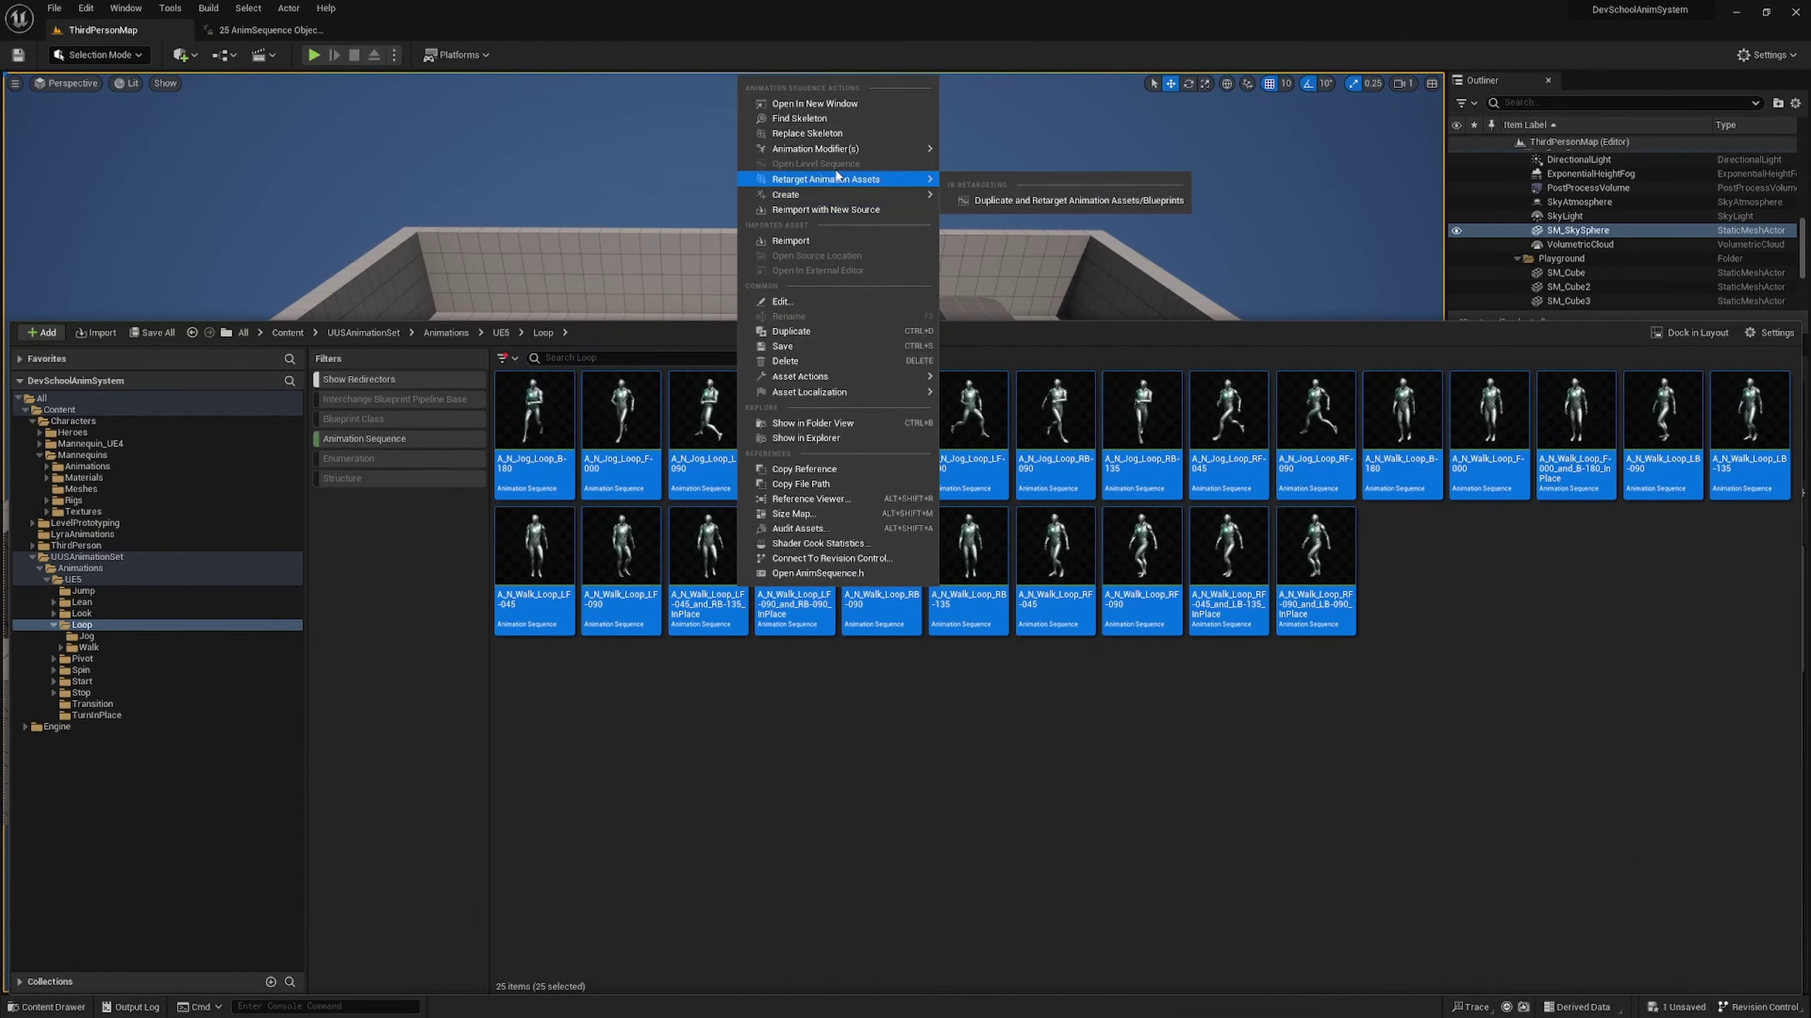
mouse_move(919, 148)
click(989, 152)
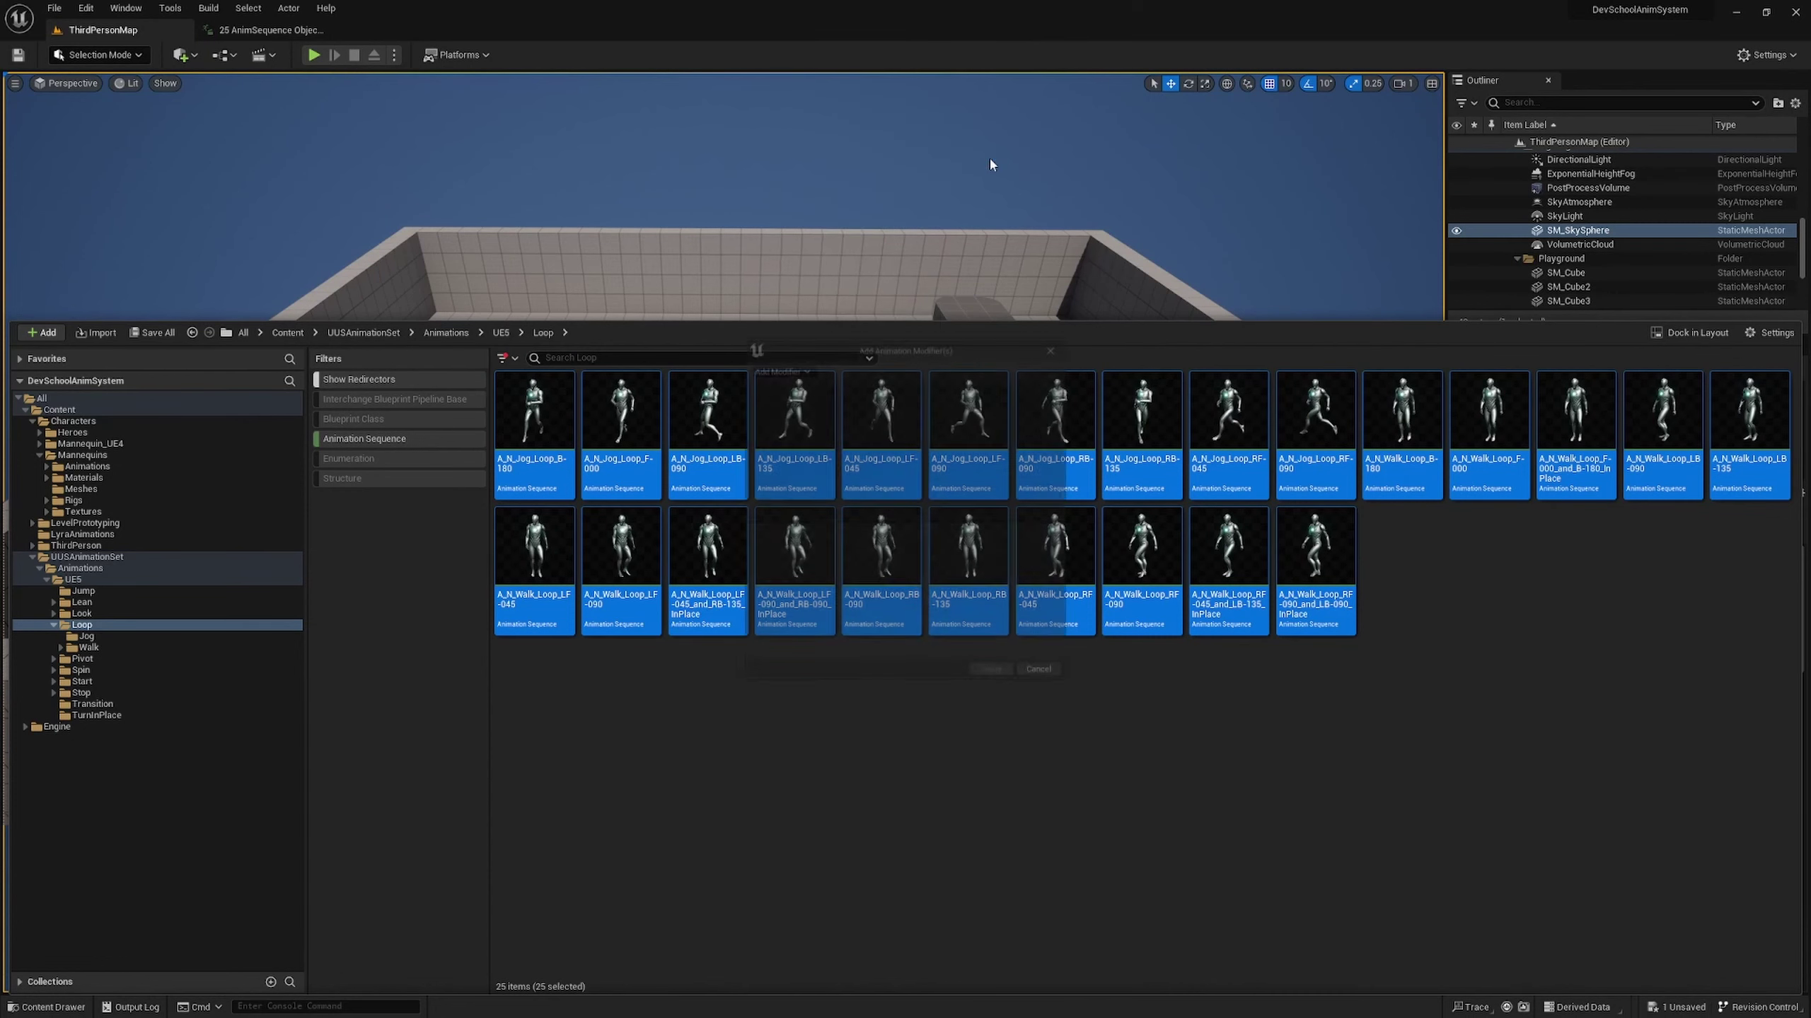
click(760, 356)
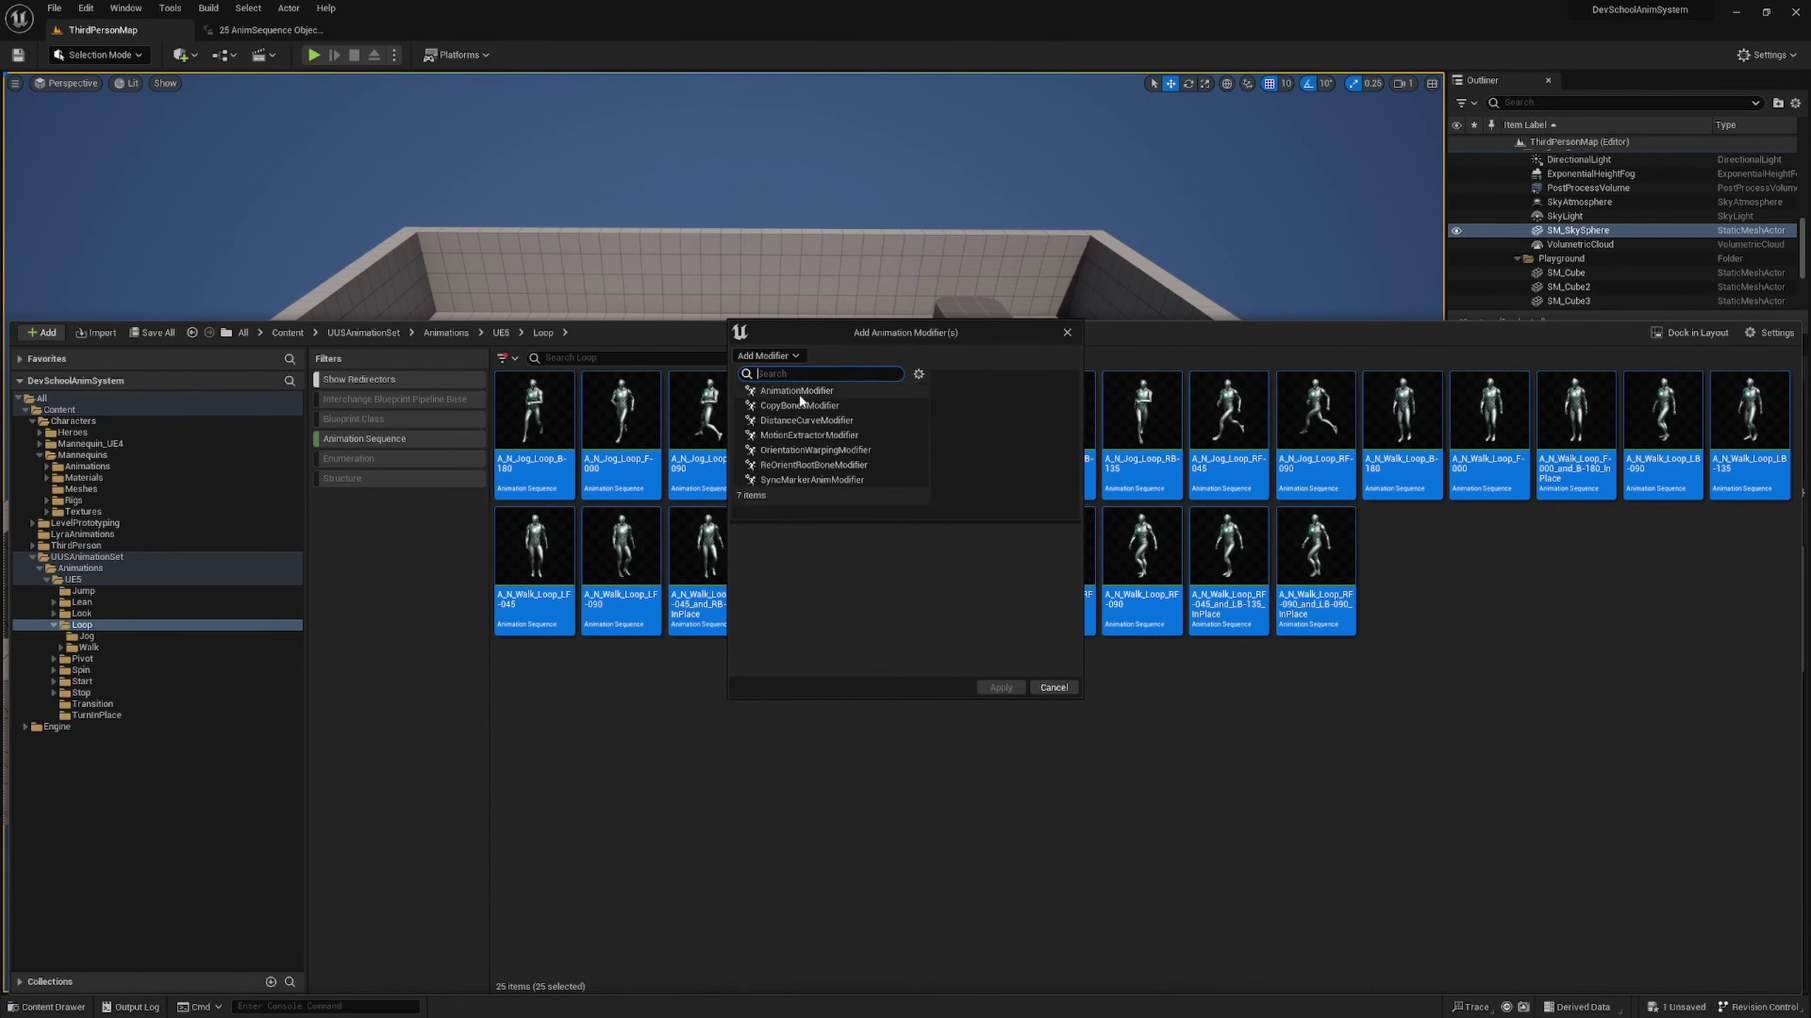
click(797, 480)
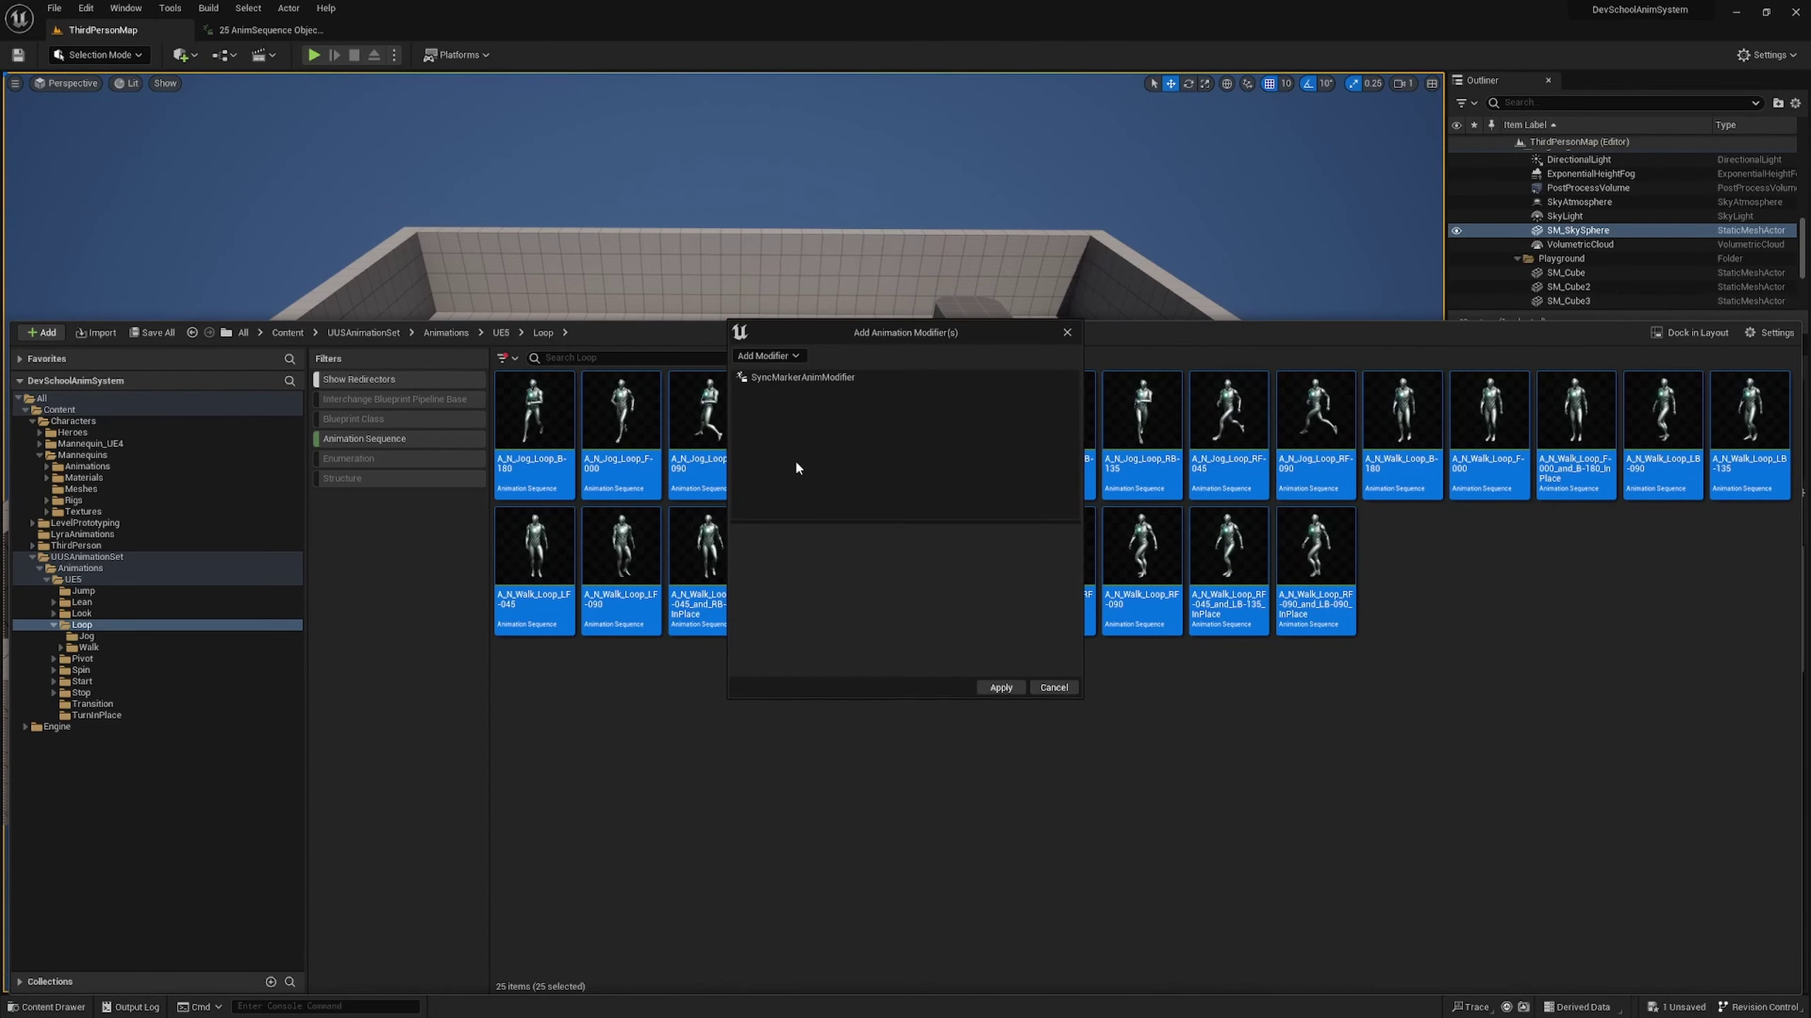
click(798, 376)
click(1002, 688)
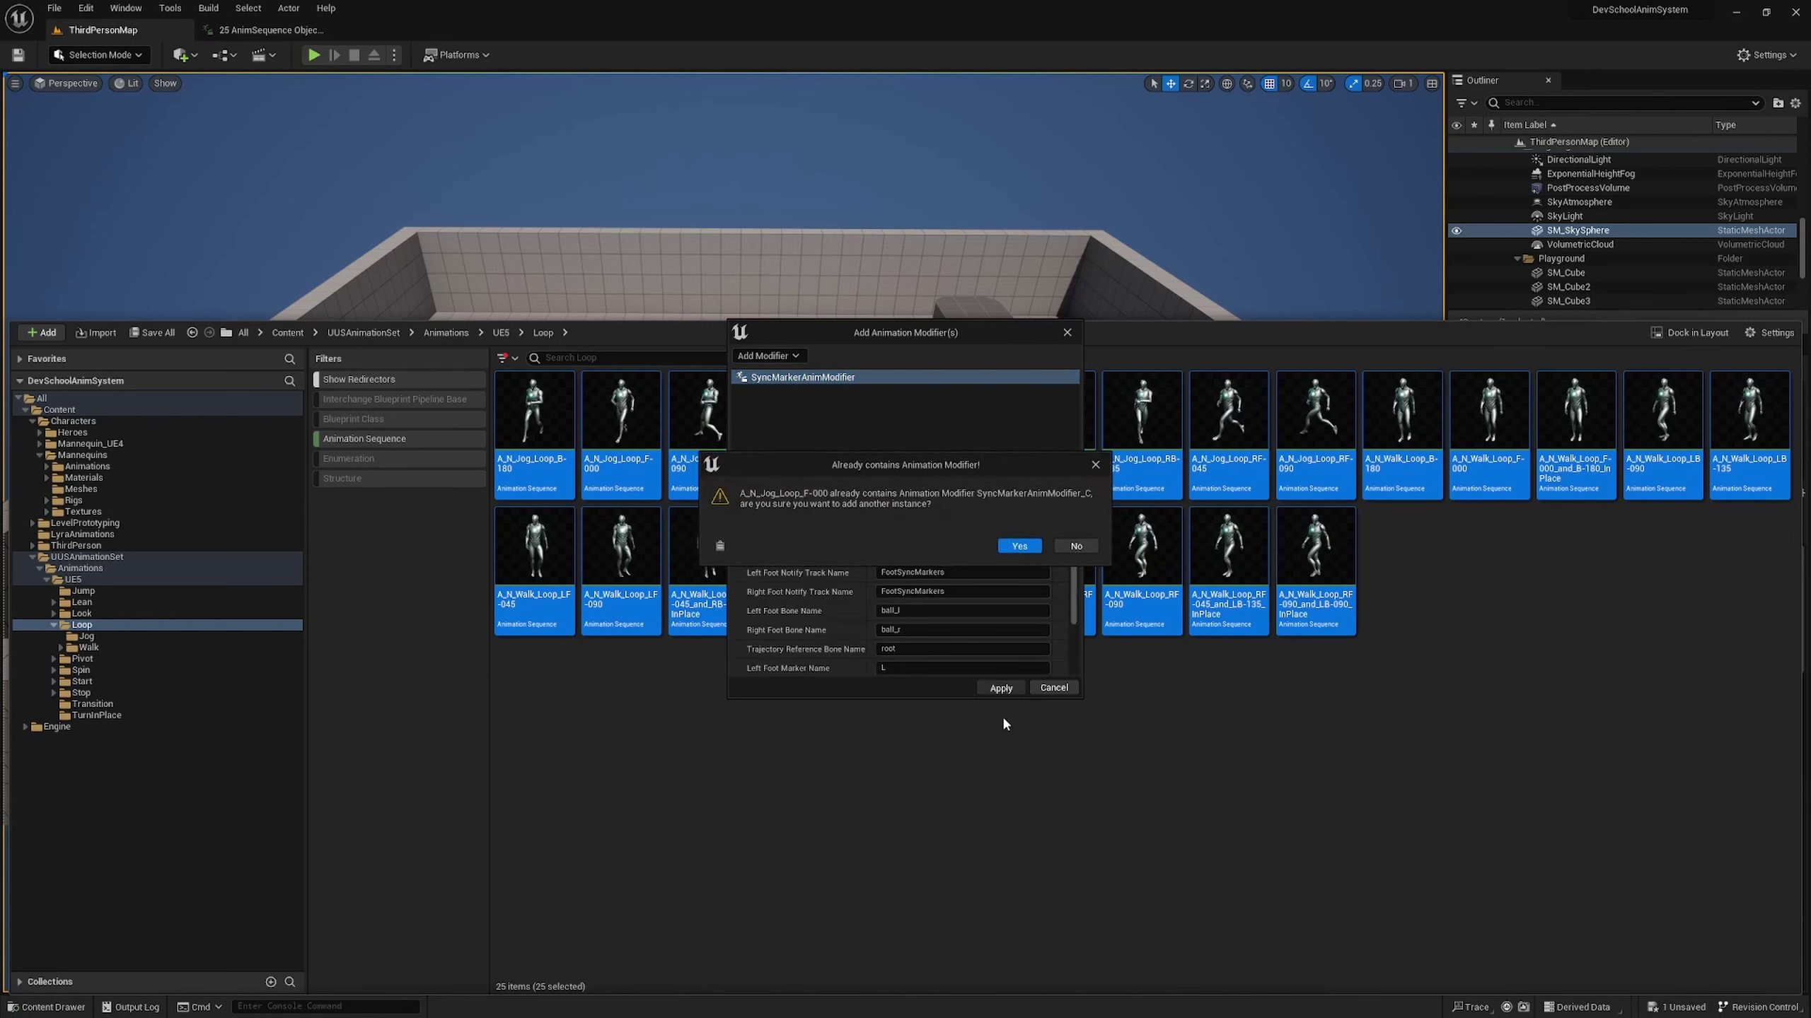
click(1012, 547)
click(1012, 547)
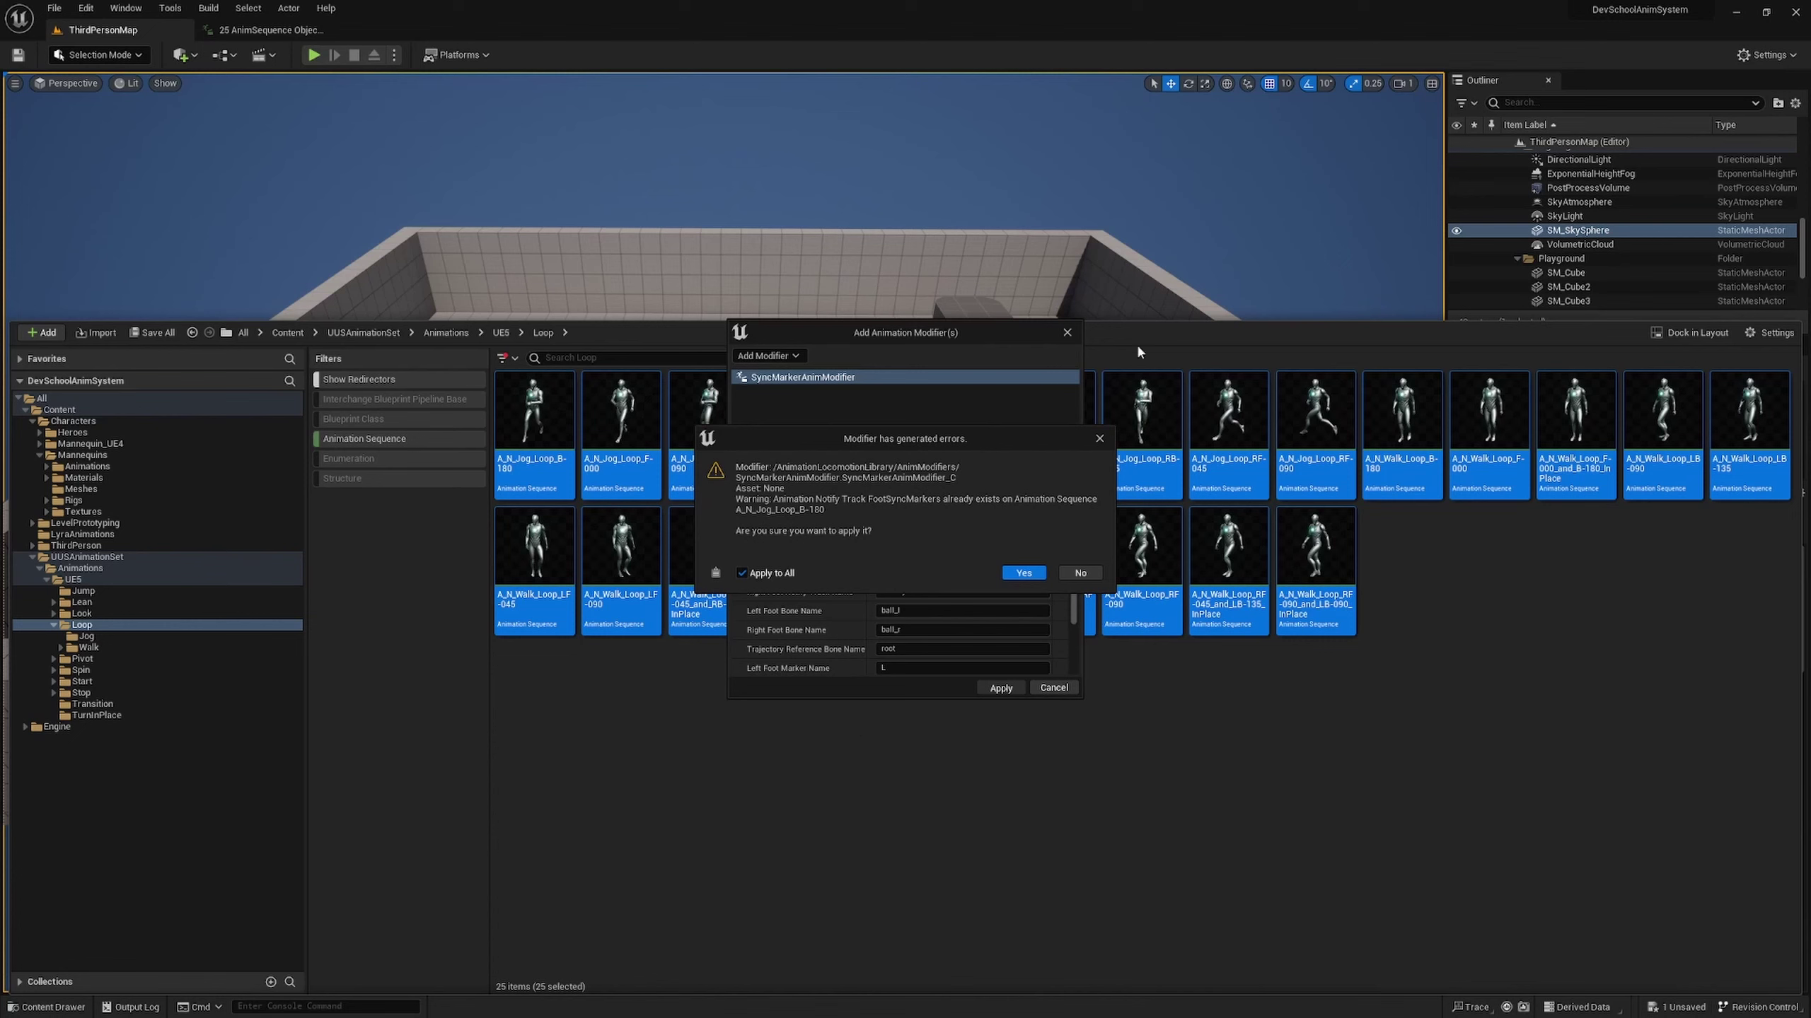
click(1041, 574)
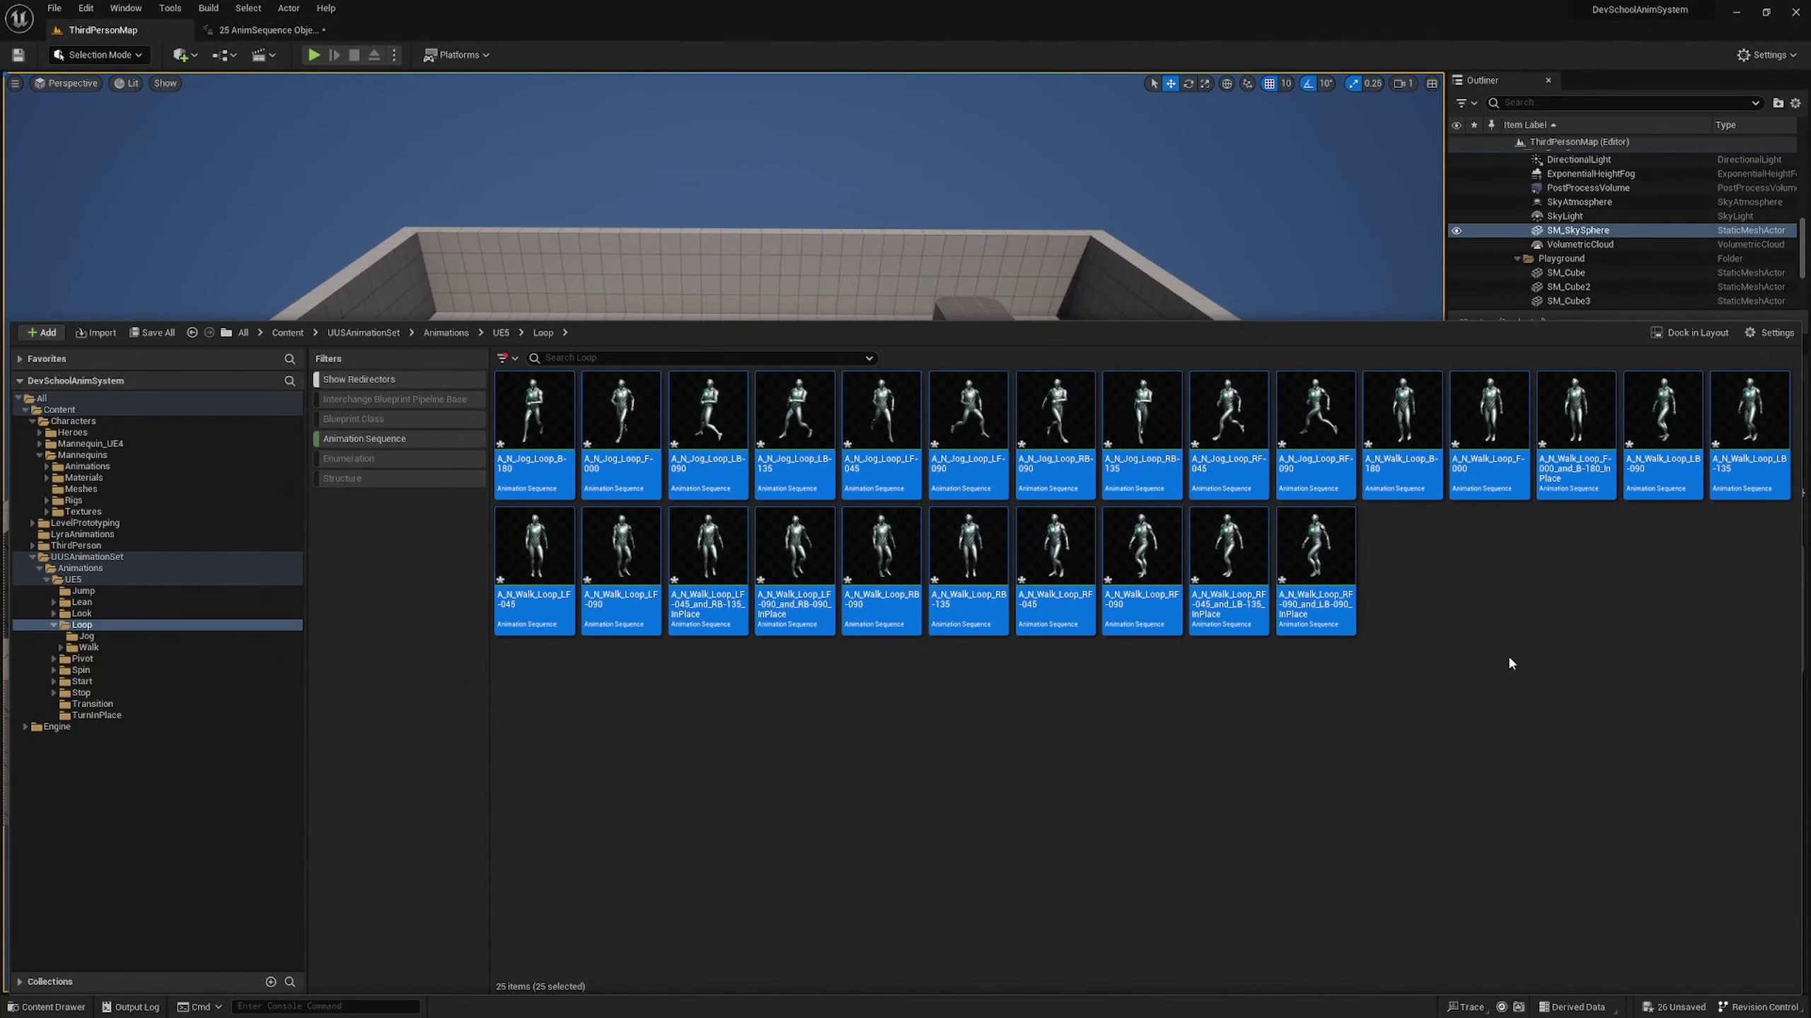
- Bulk edit the same loop animations in the property matrix to enable Force Root Lock, and save them all
right_click(1317, 573)
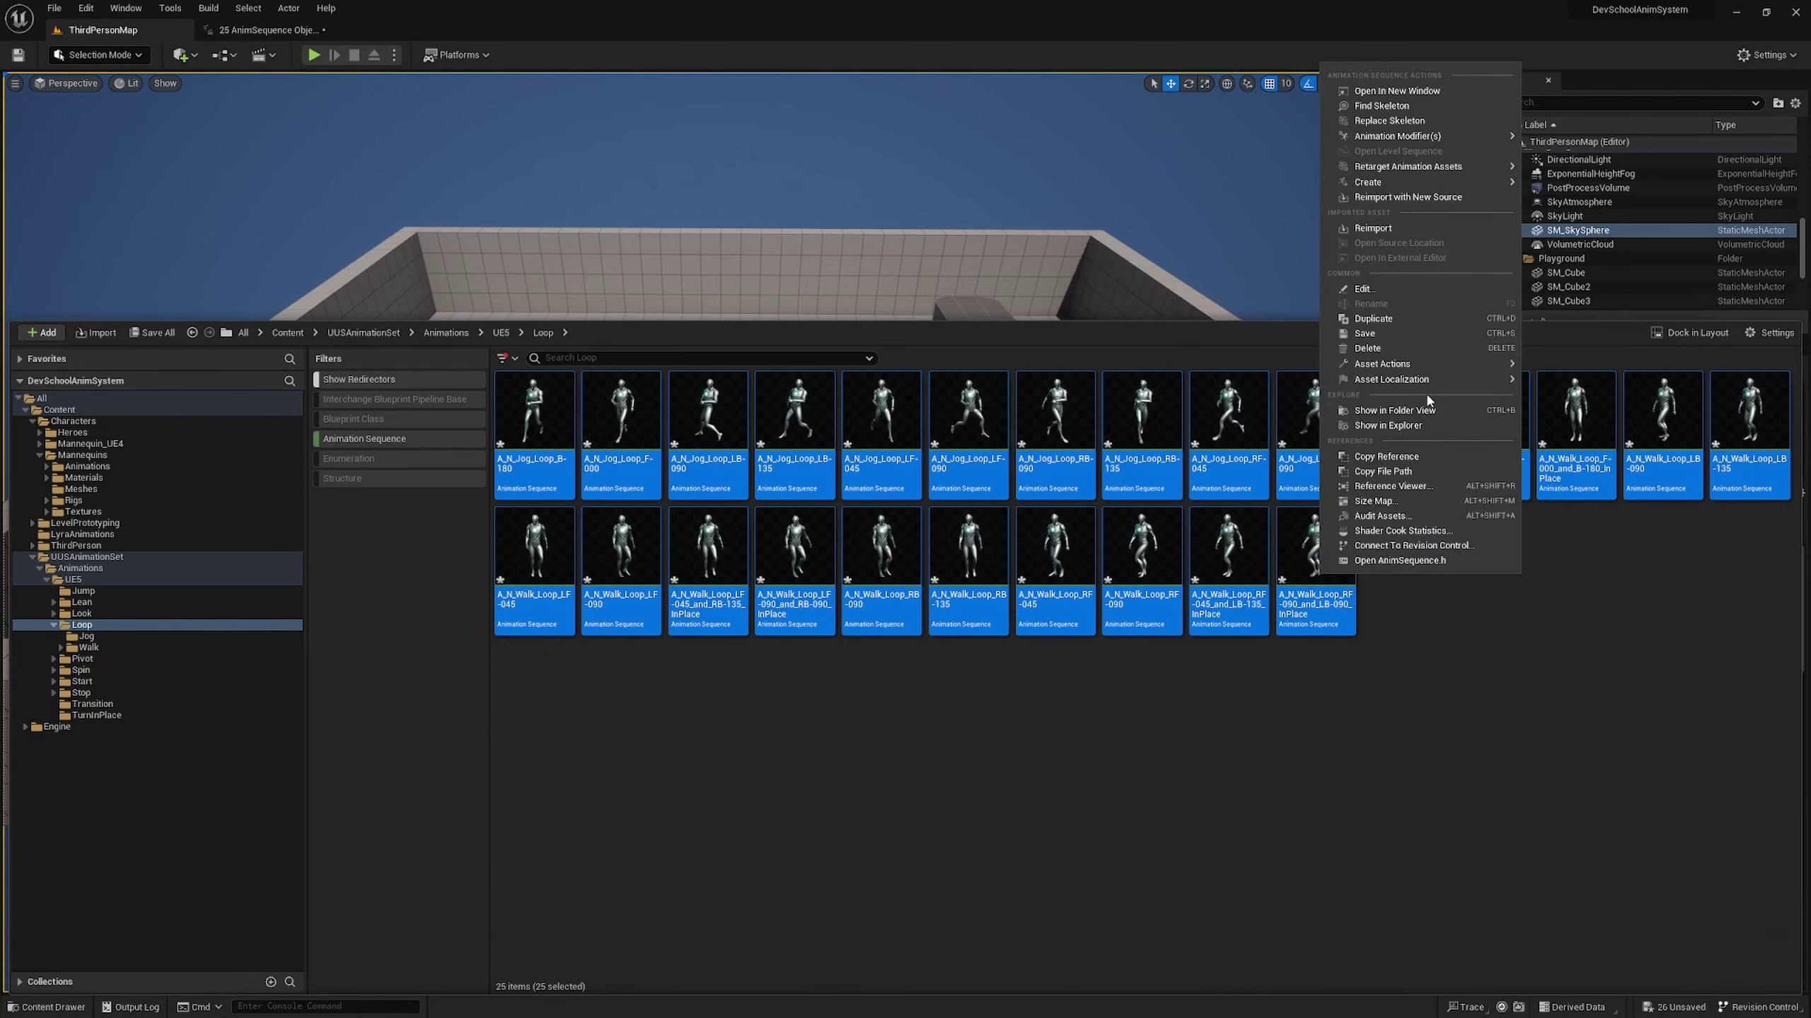
mouse_move(1462, 364)
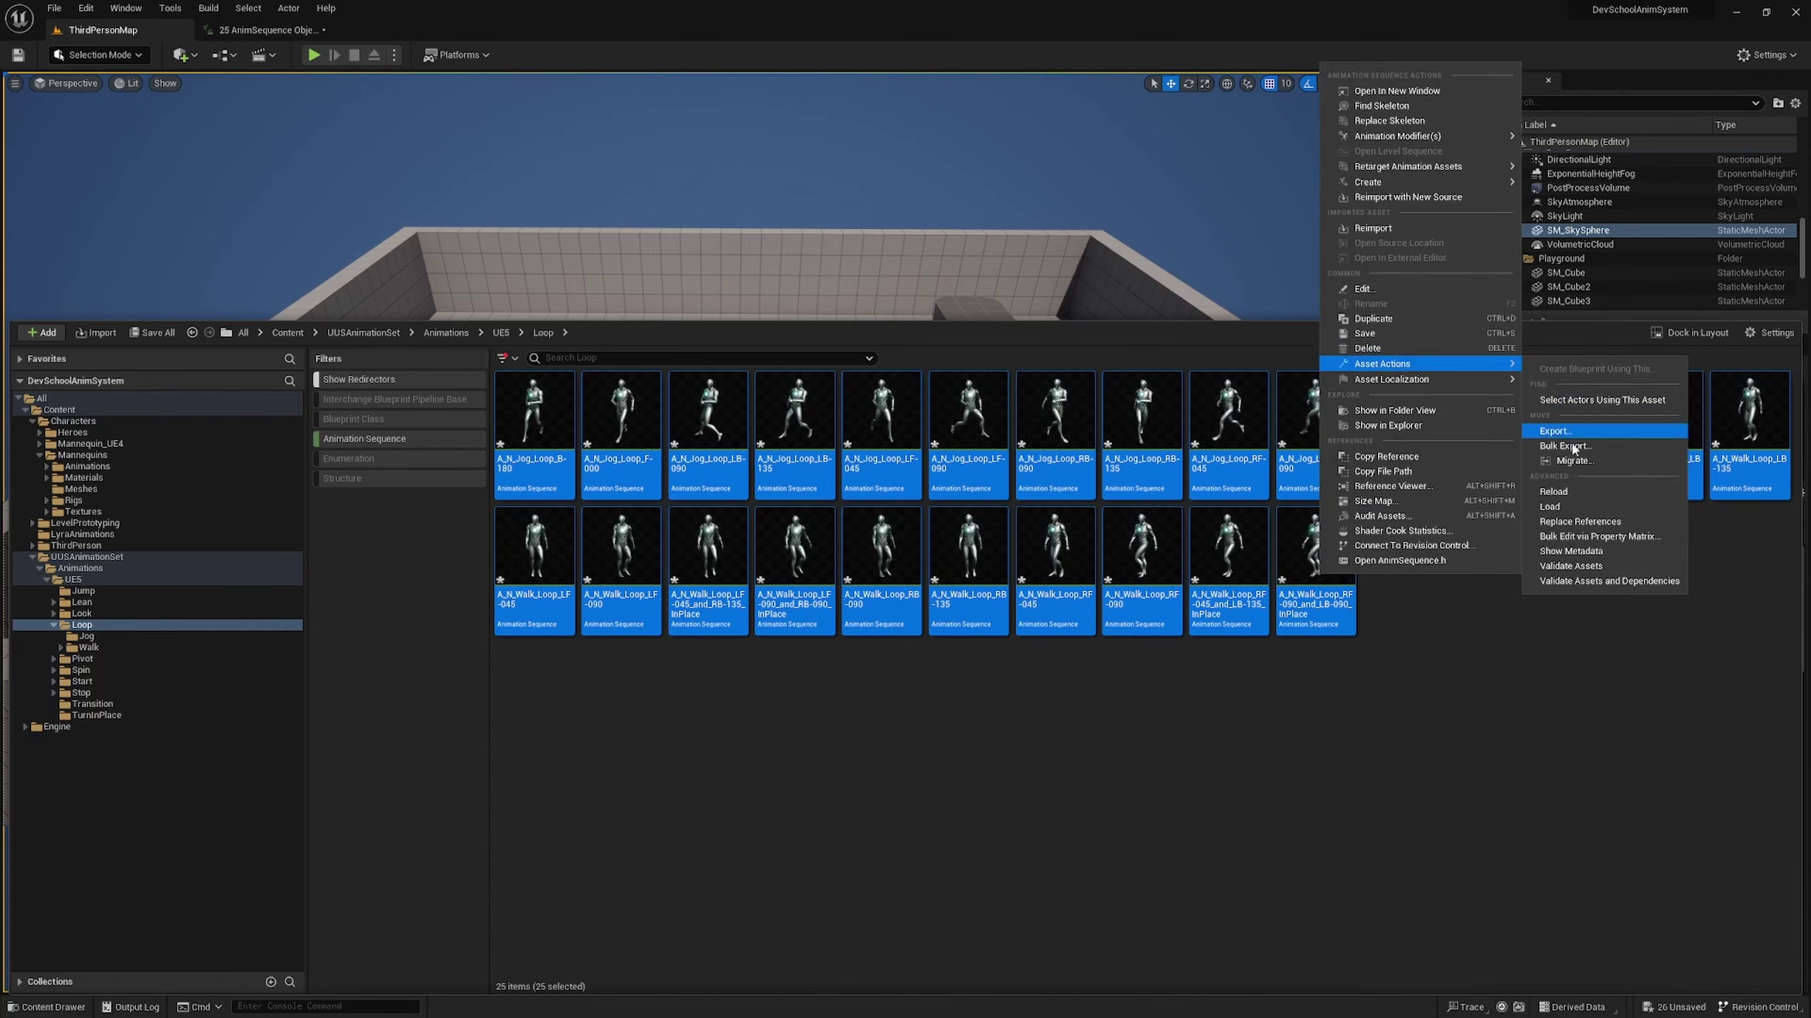
click(1587, 537)
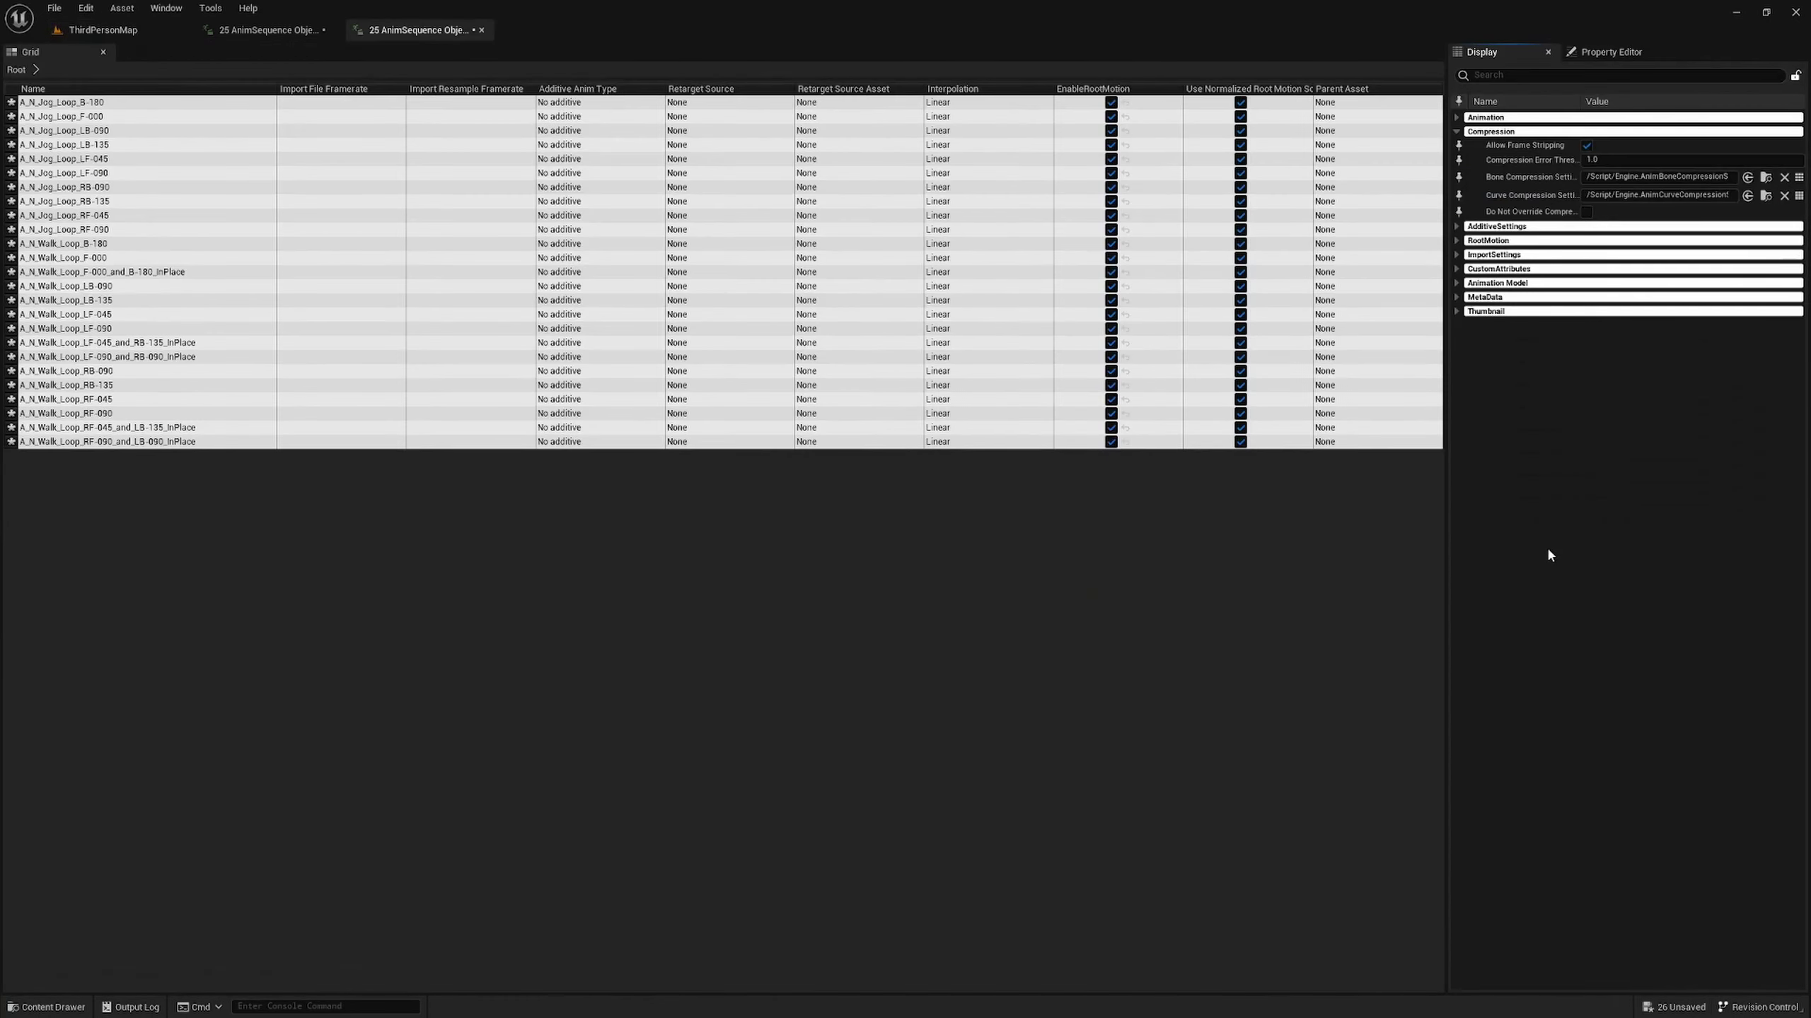
click(1466, 240)
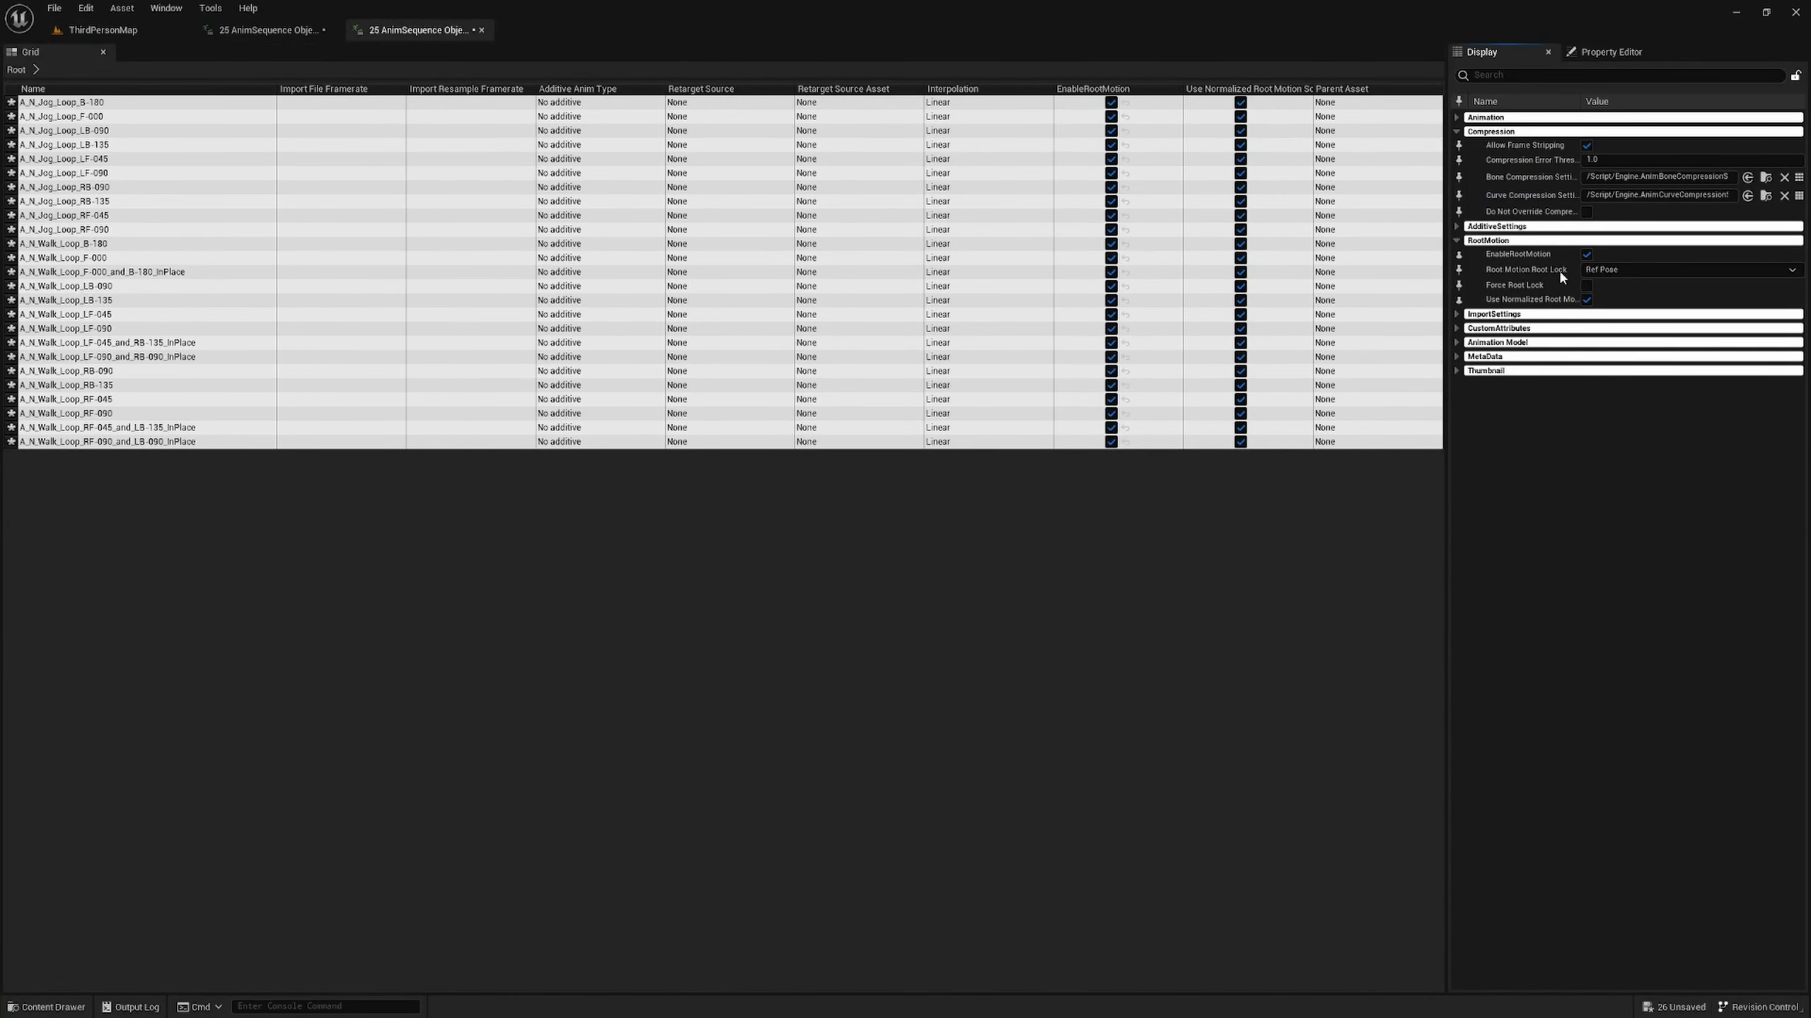
click(1588, 289)
click(143, 104)
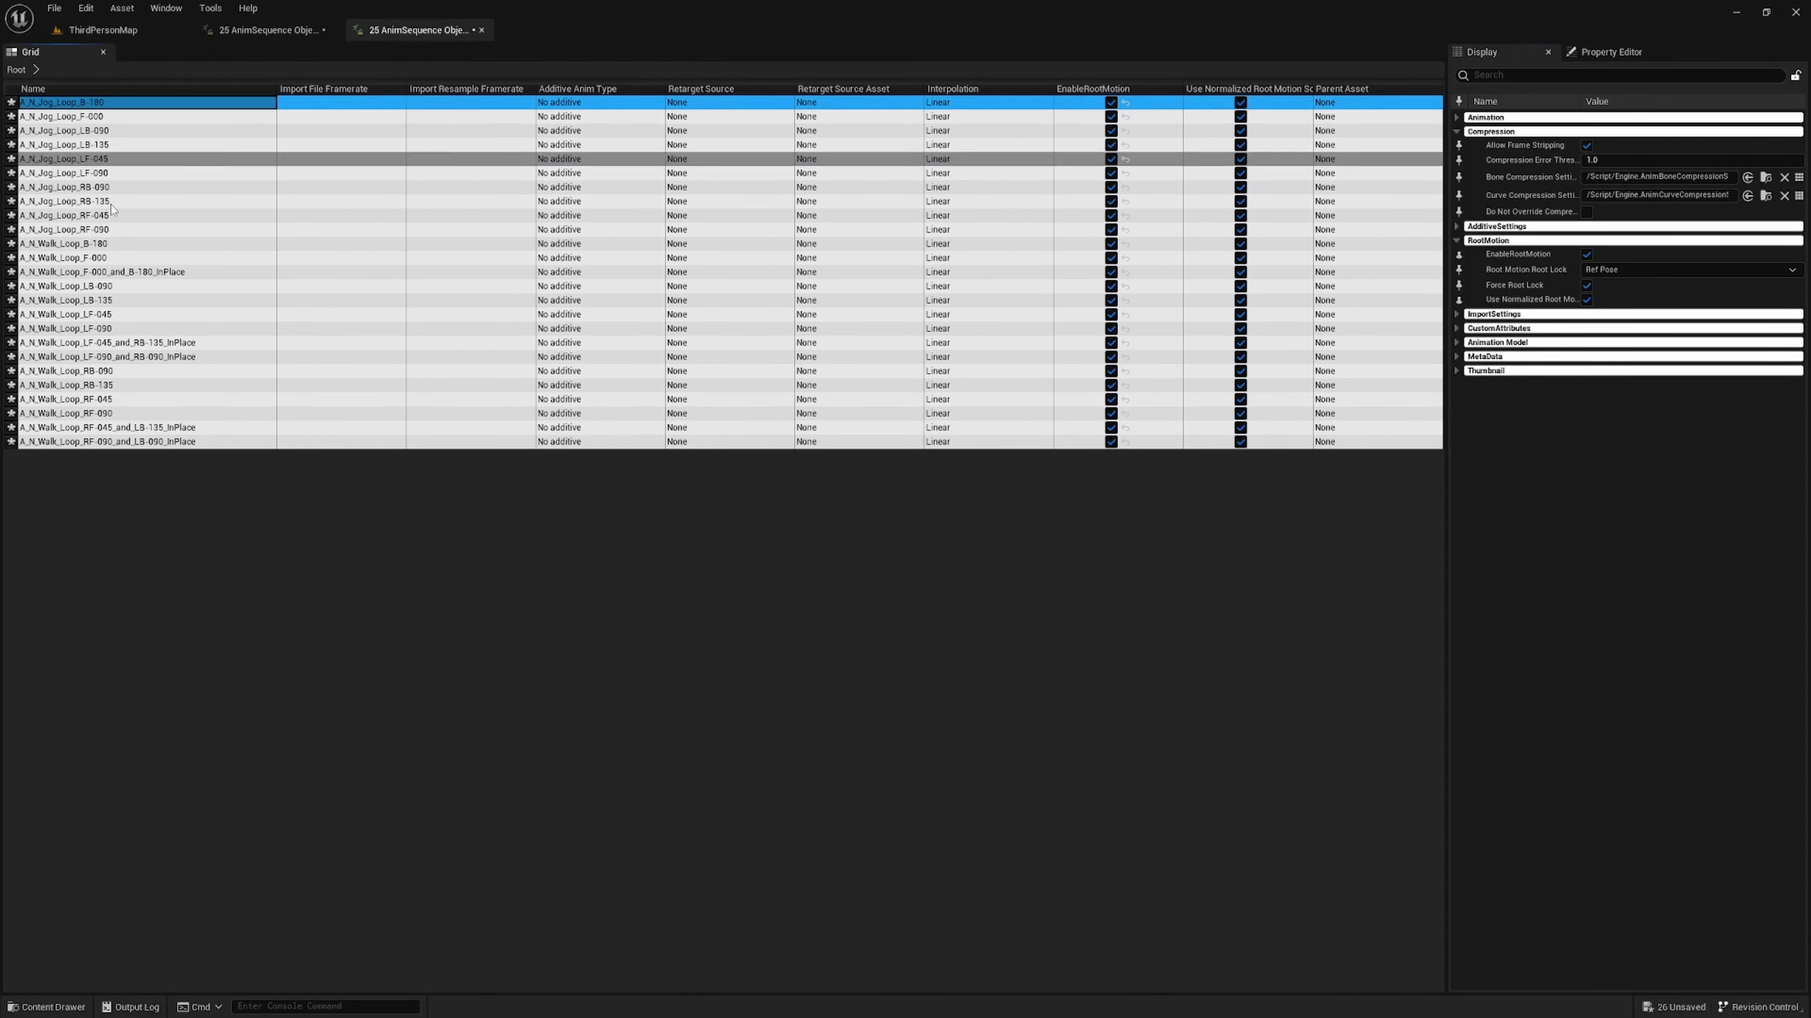
shift+click(86, 442)
key(ctrl+s)
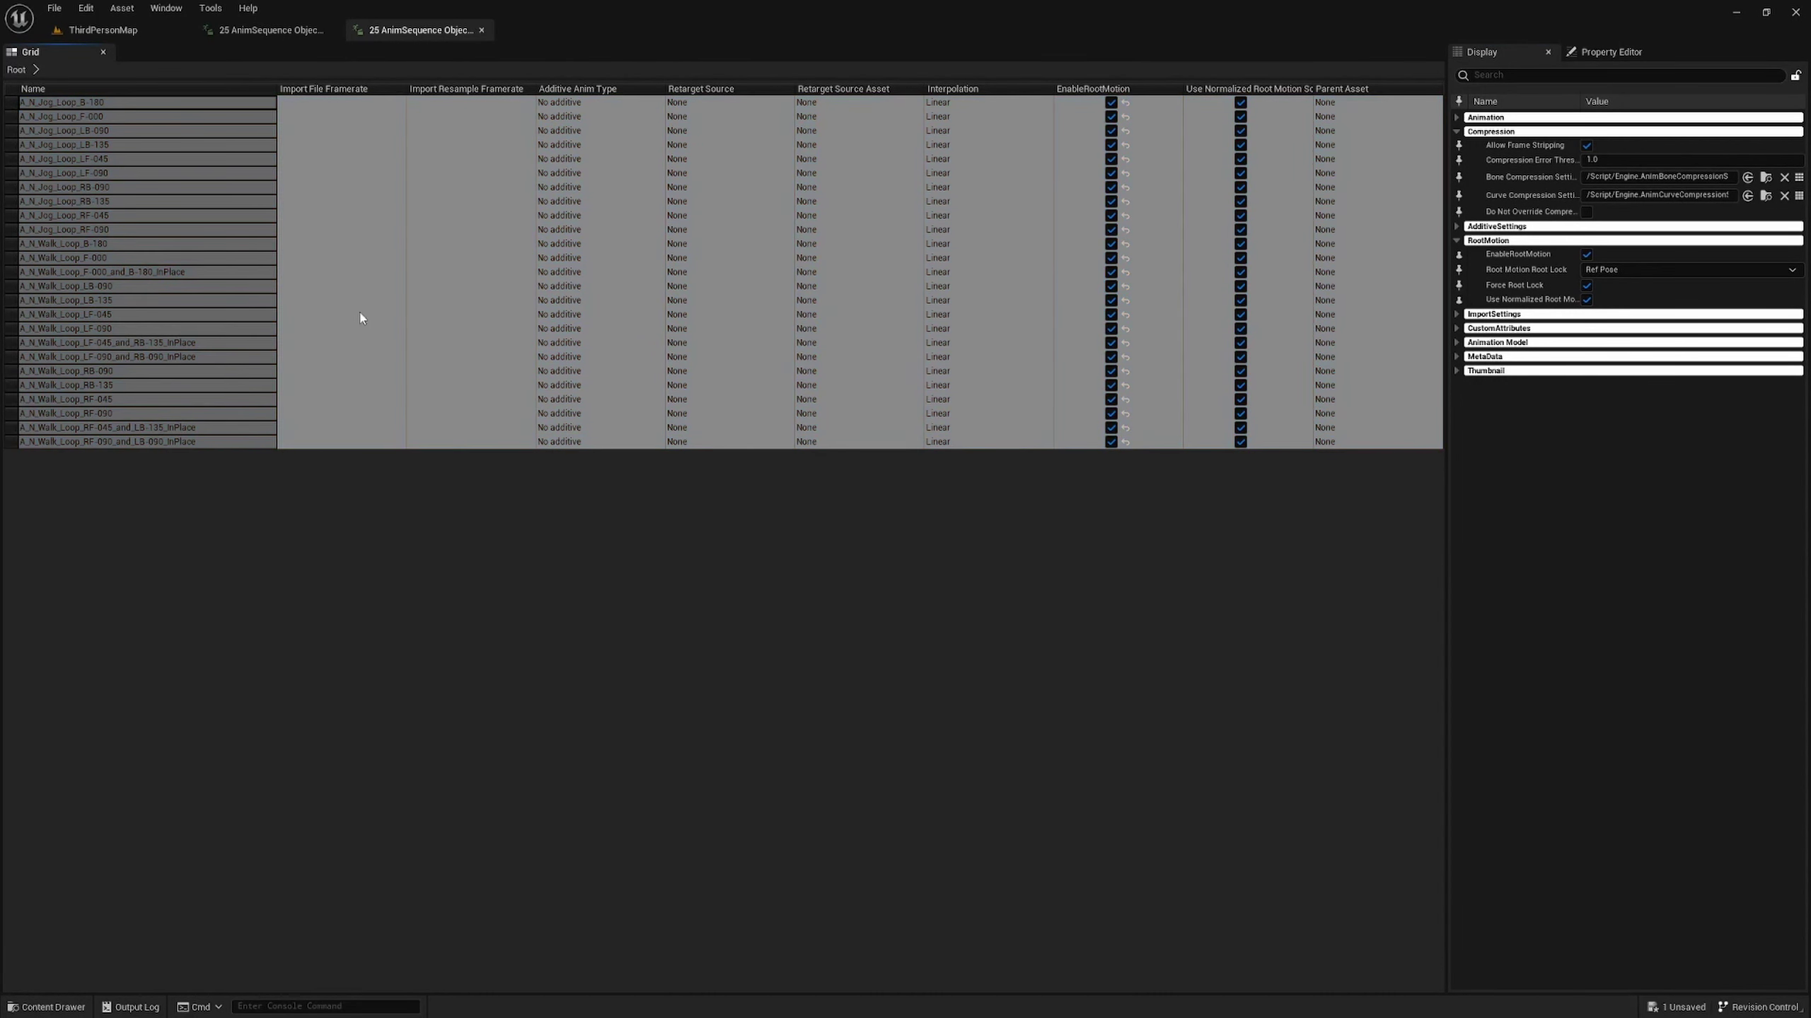
- Close both property matrix windows and turn off the Animation Sequence filter in the Loop folder
click(481, 30)
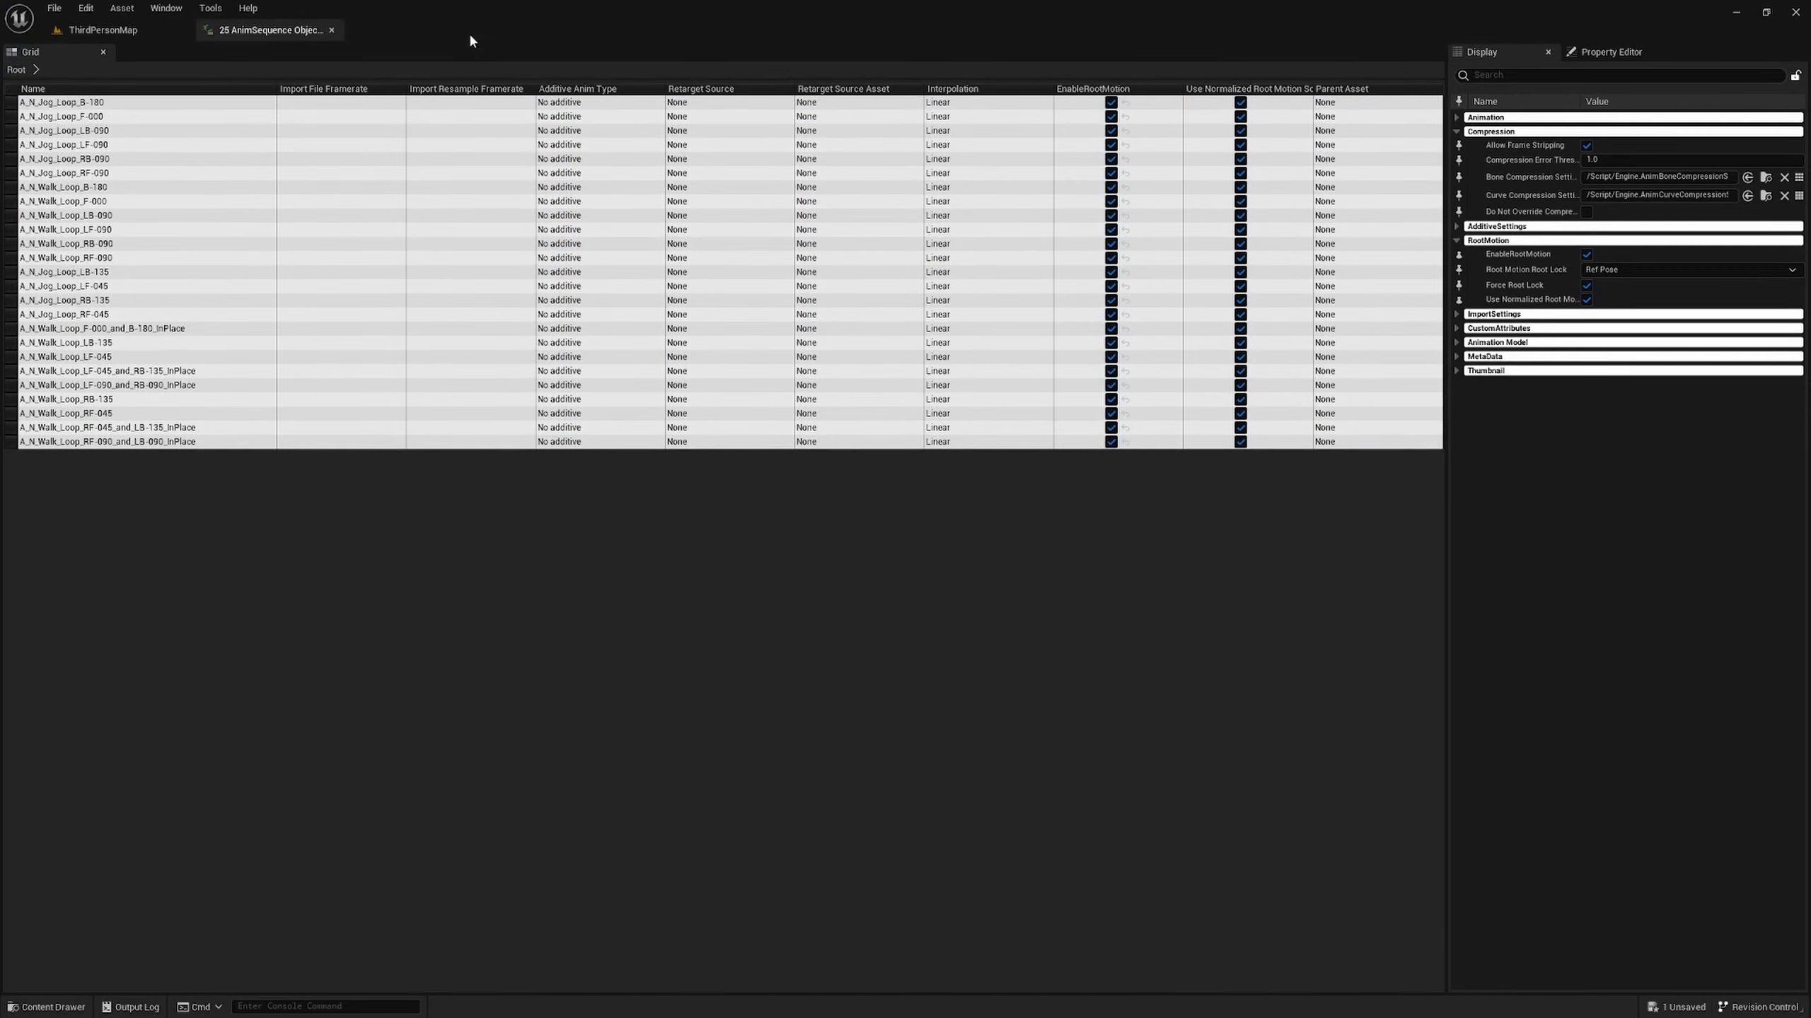
click(331, 30)
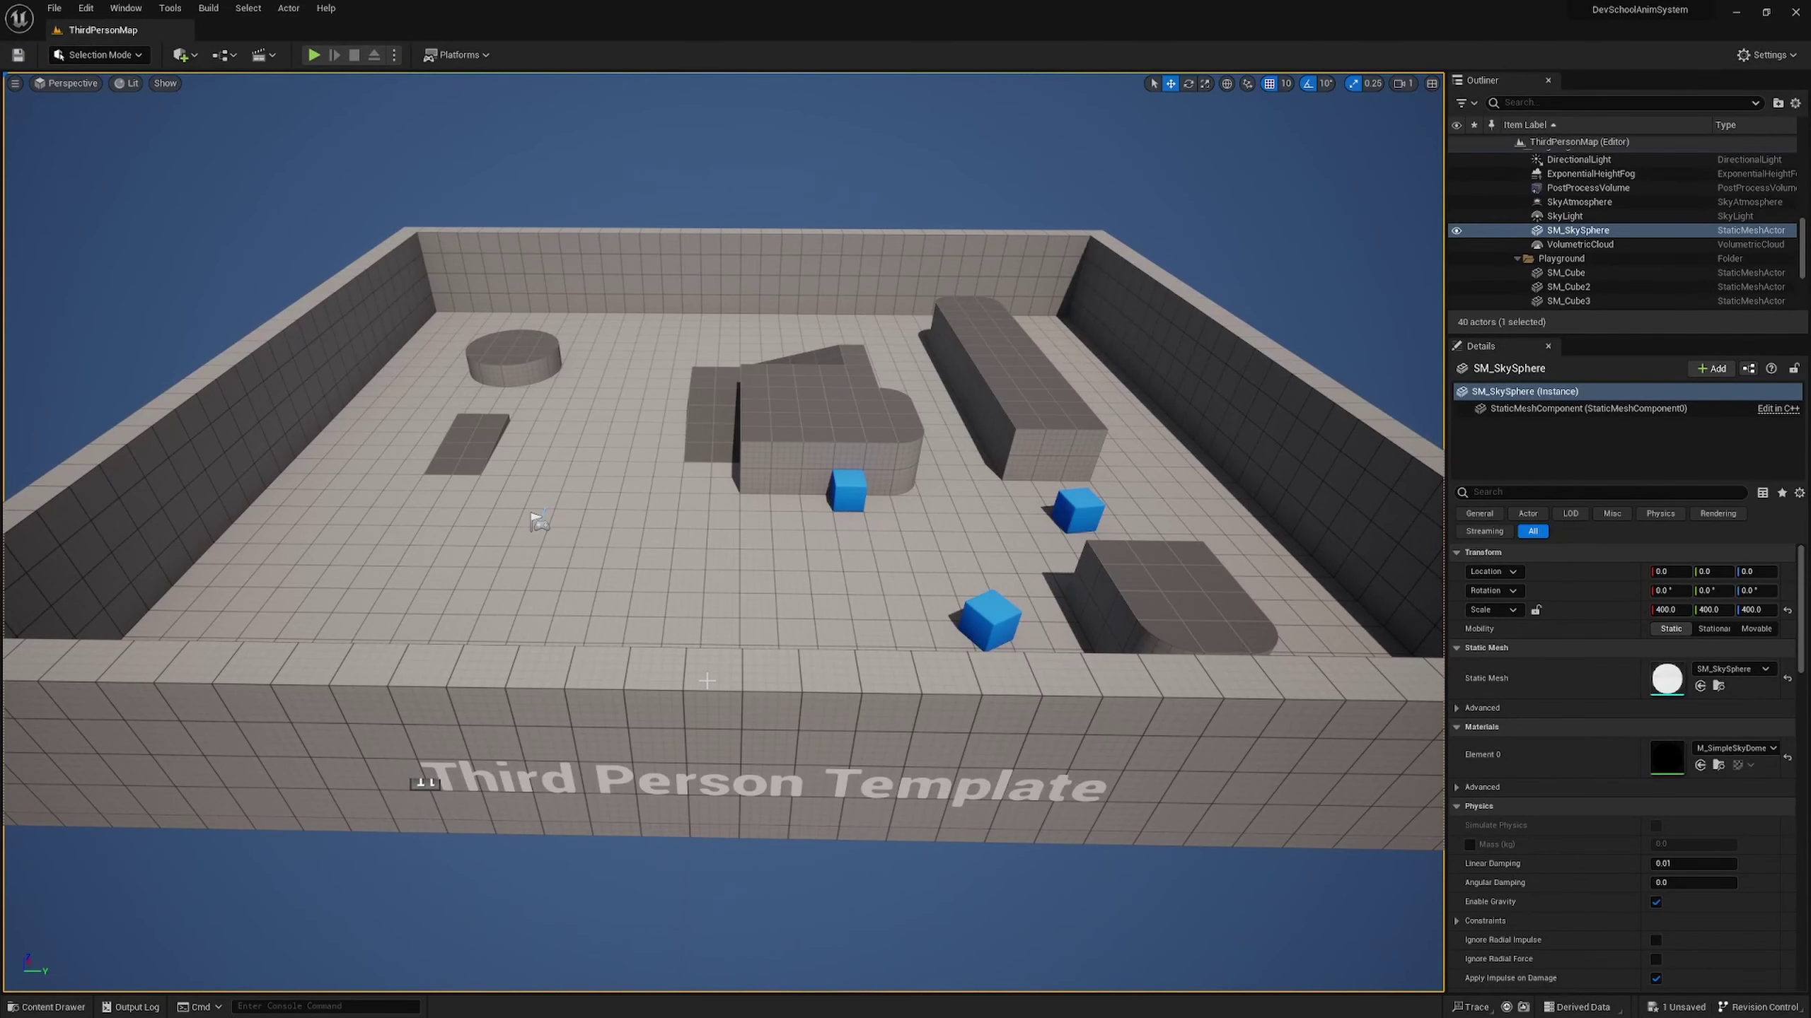
key(ctrl+space)
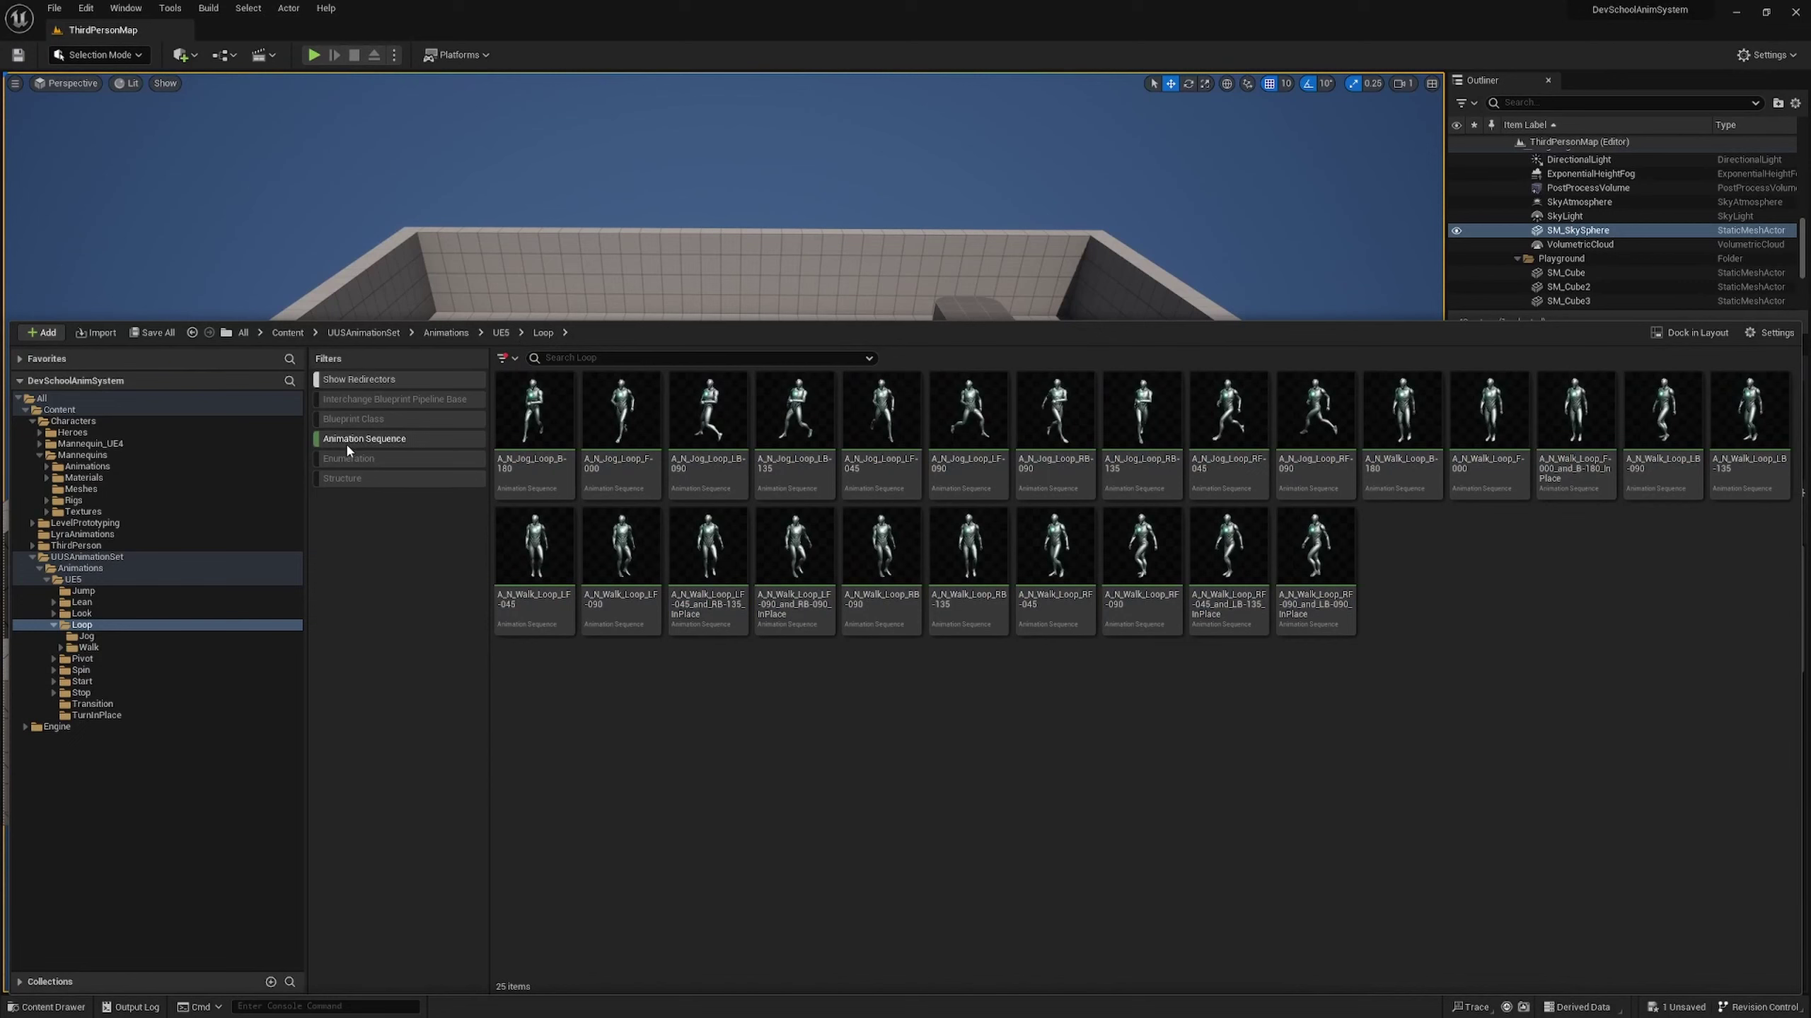
click(344, 439)
- Open ABP_LocomotionLayers from the Mannequins/Animations folder and display its Locomotion Layer Start graph
click(503, 339)
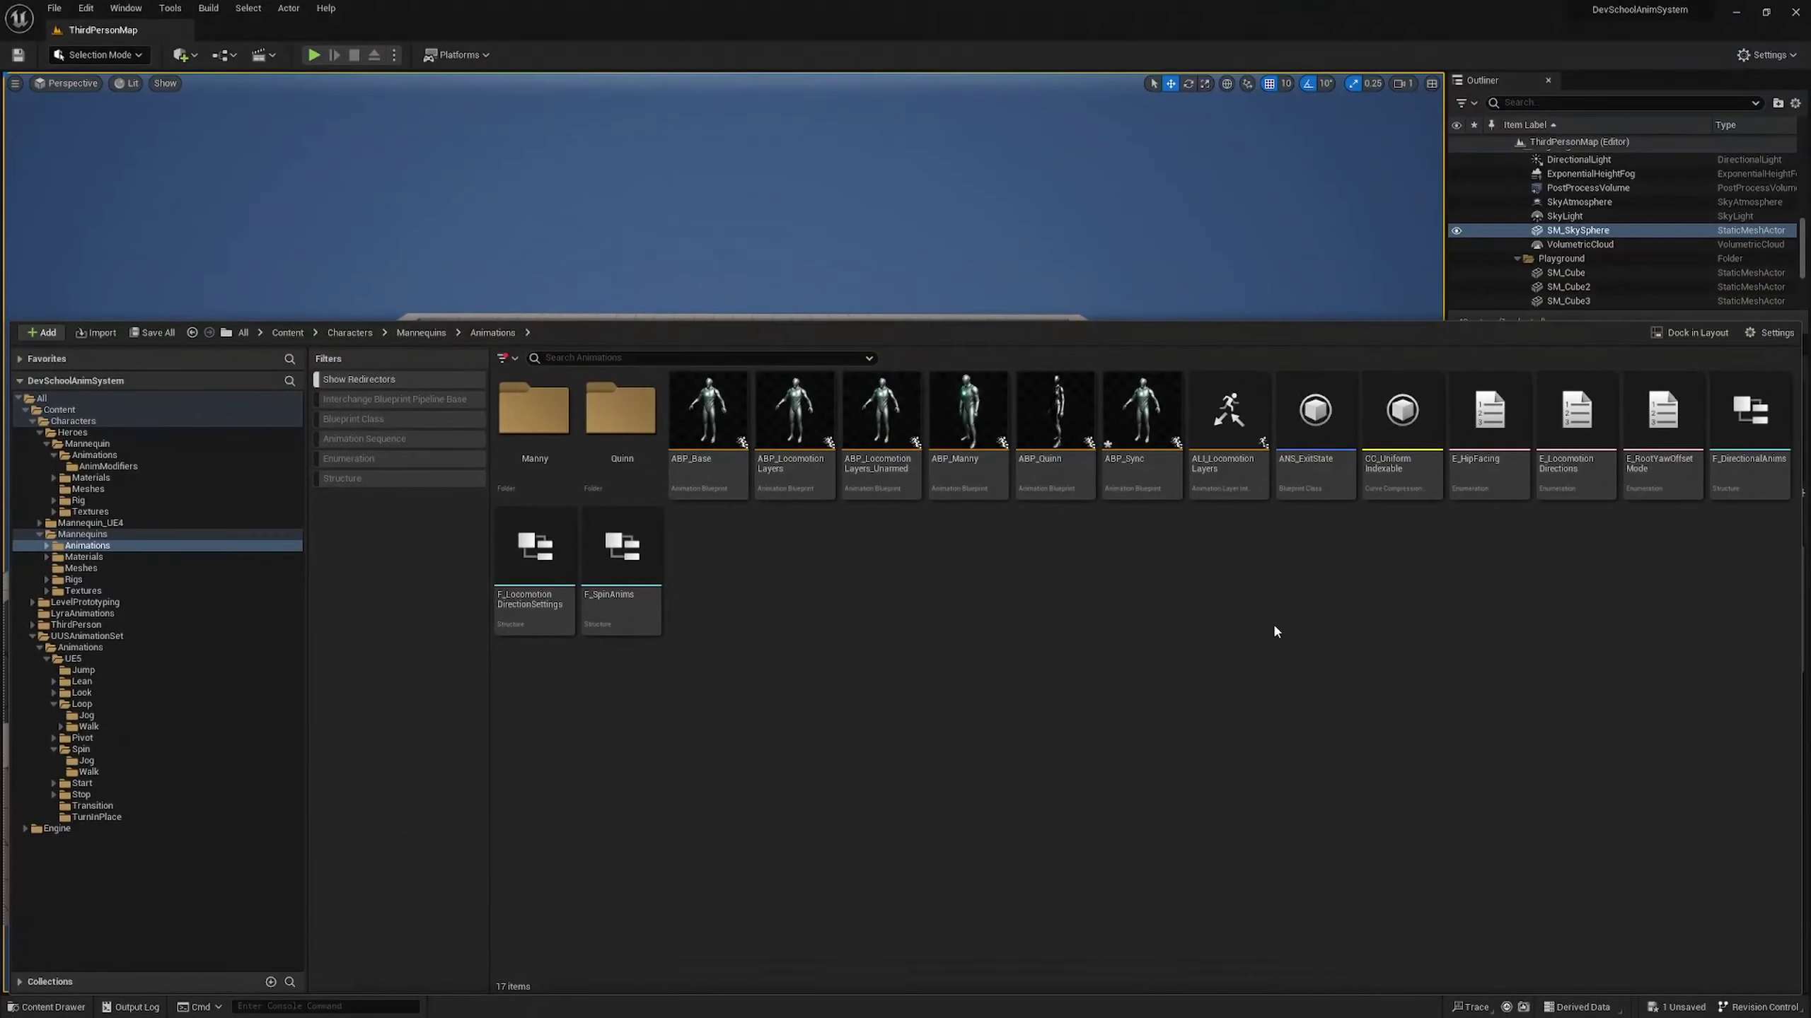
click(791, 463)
double_click(798, 458)
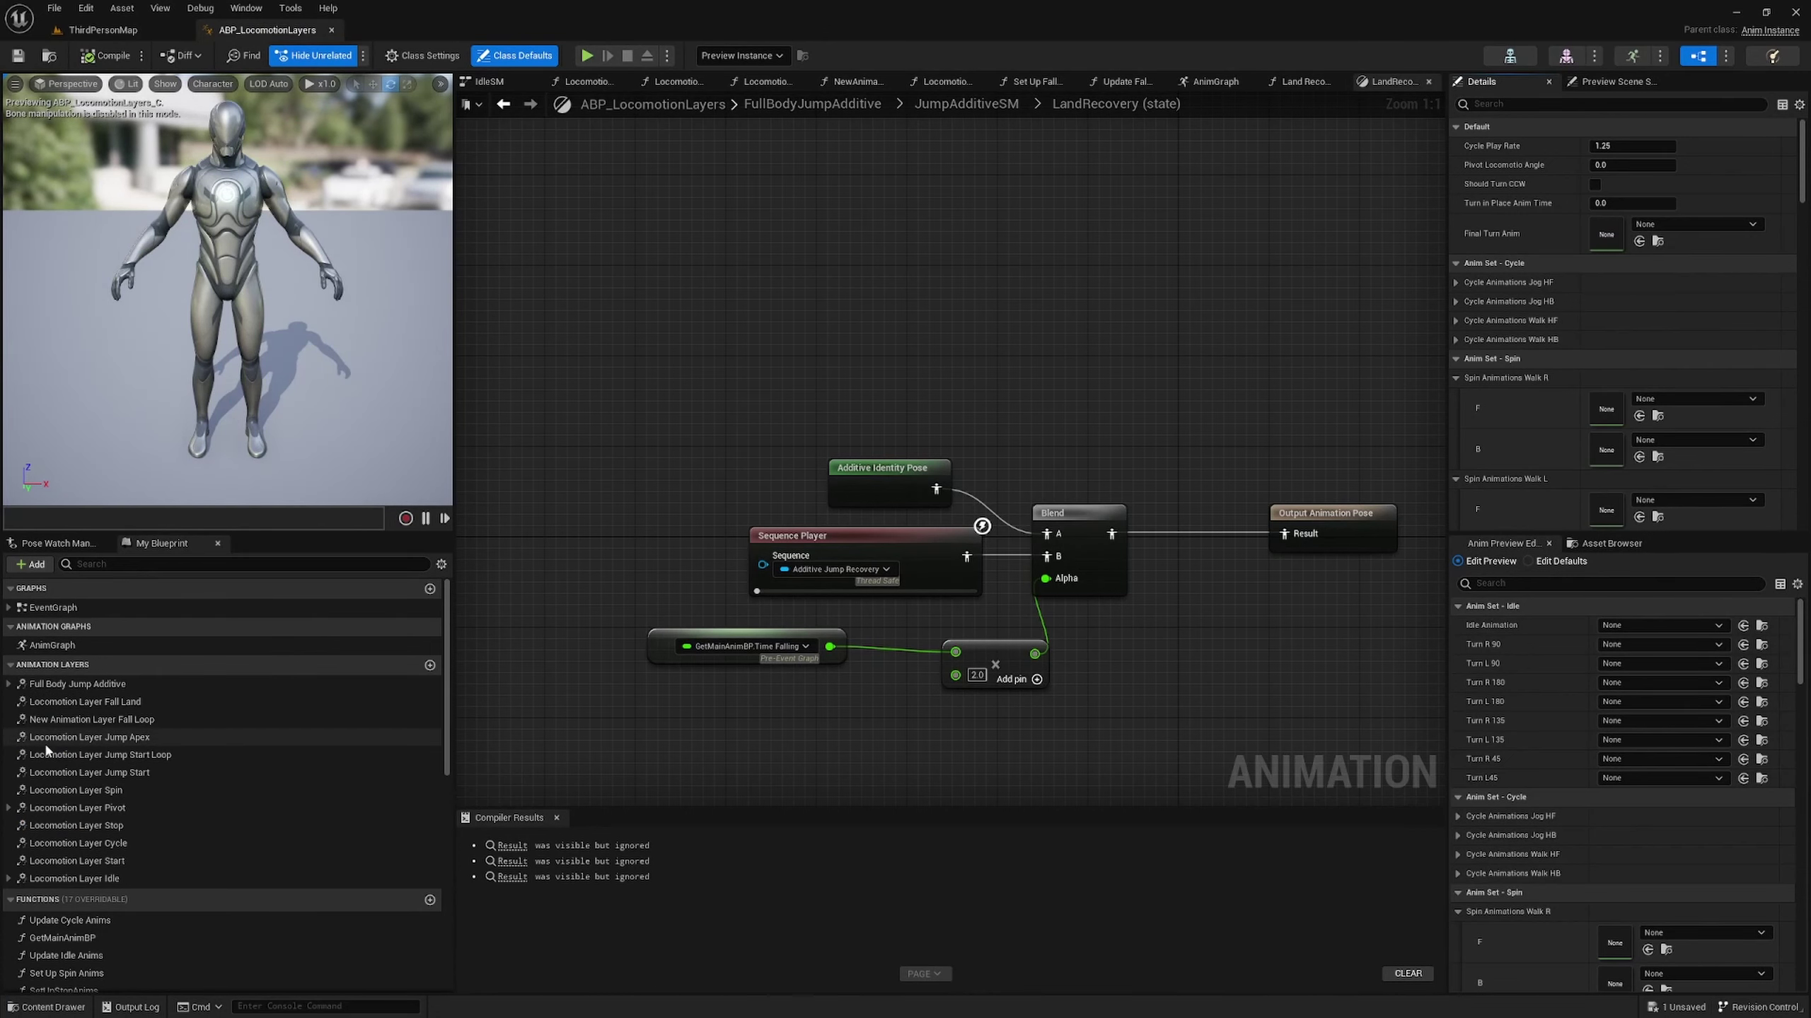
double_click(132, 861)
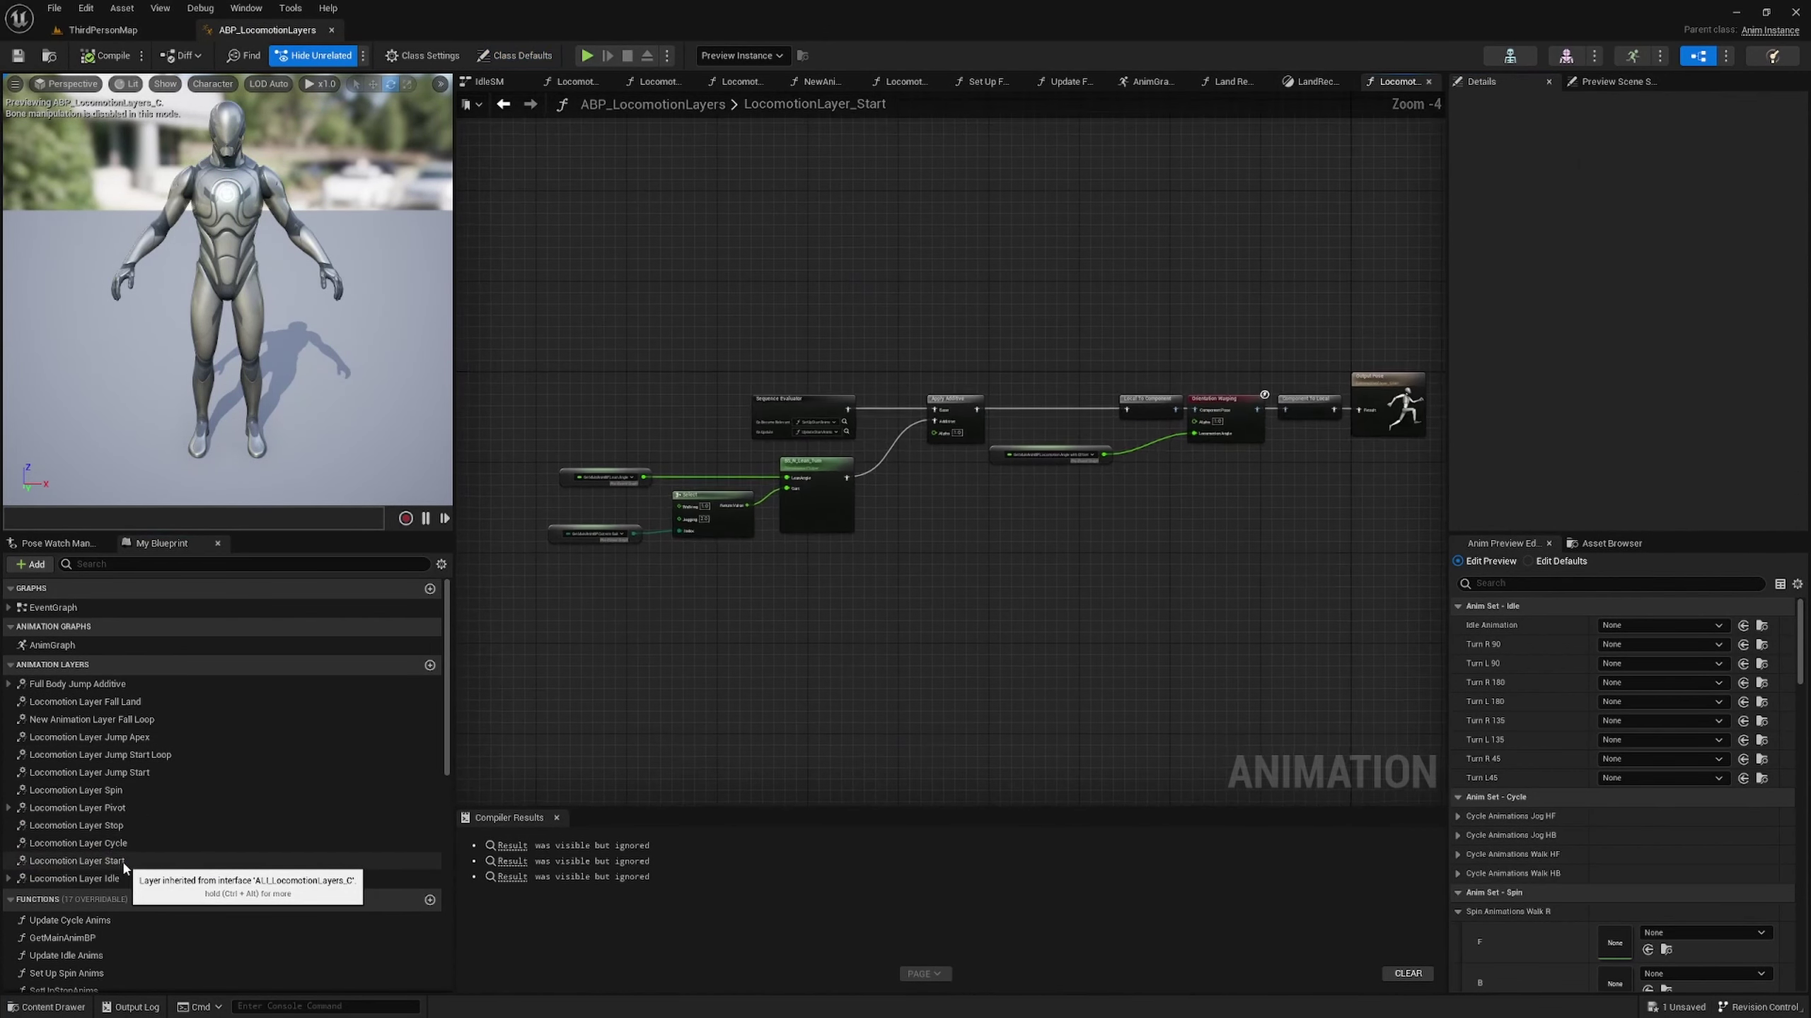
- Set the Start layer's Sequence Evaluator to sync group name Locomotion, copying the name, and set its sync method to Sync Group
scroll(804, 412, up, 1)
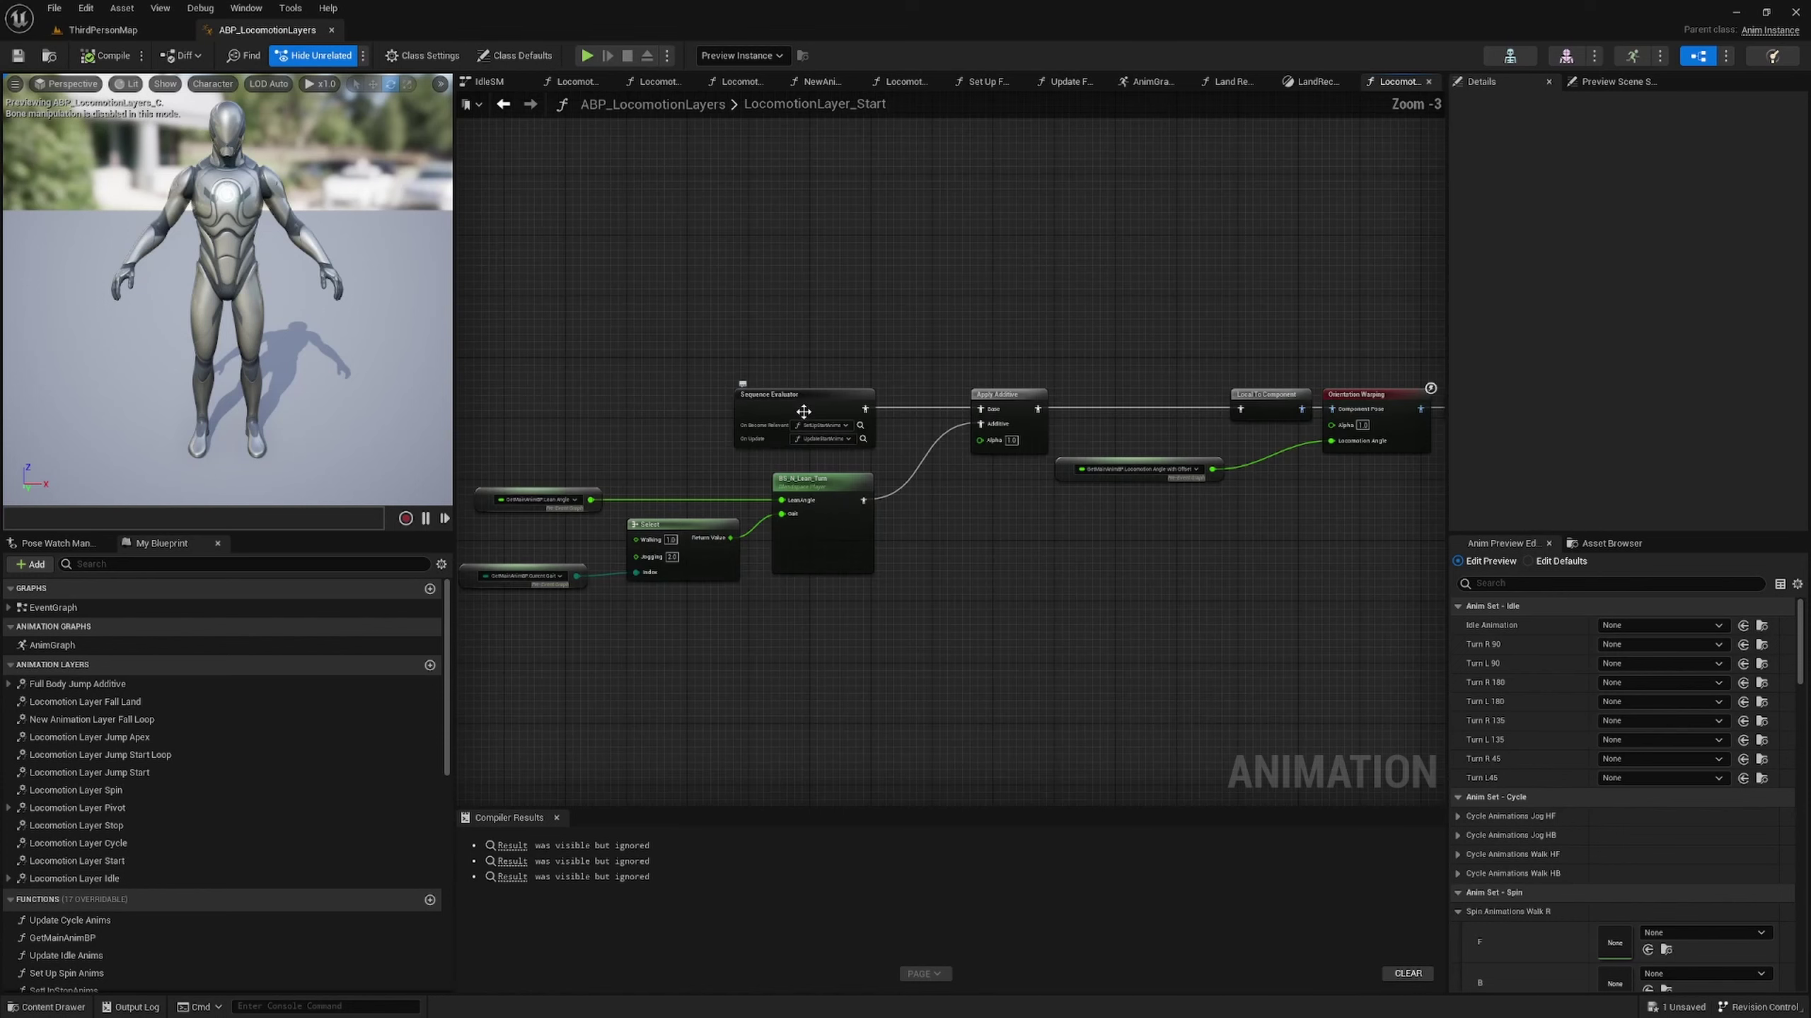
scroll(804, 412, up, 1)
scroll(961, 380, up, 1)
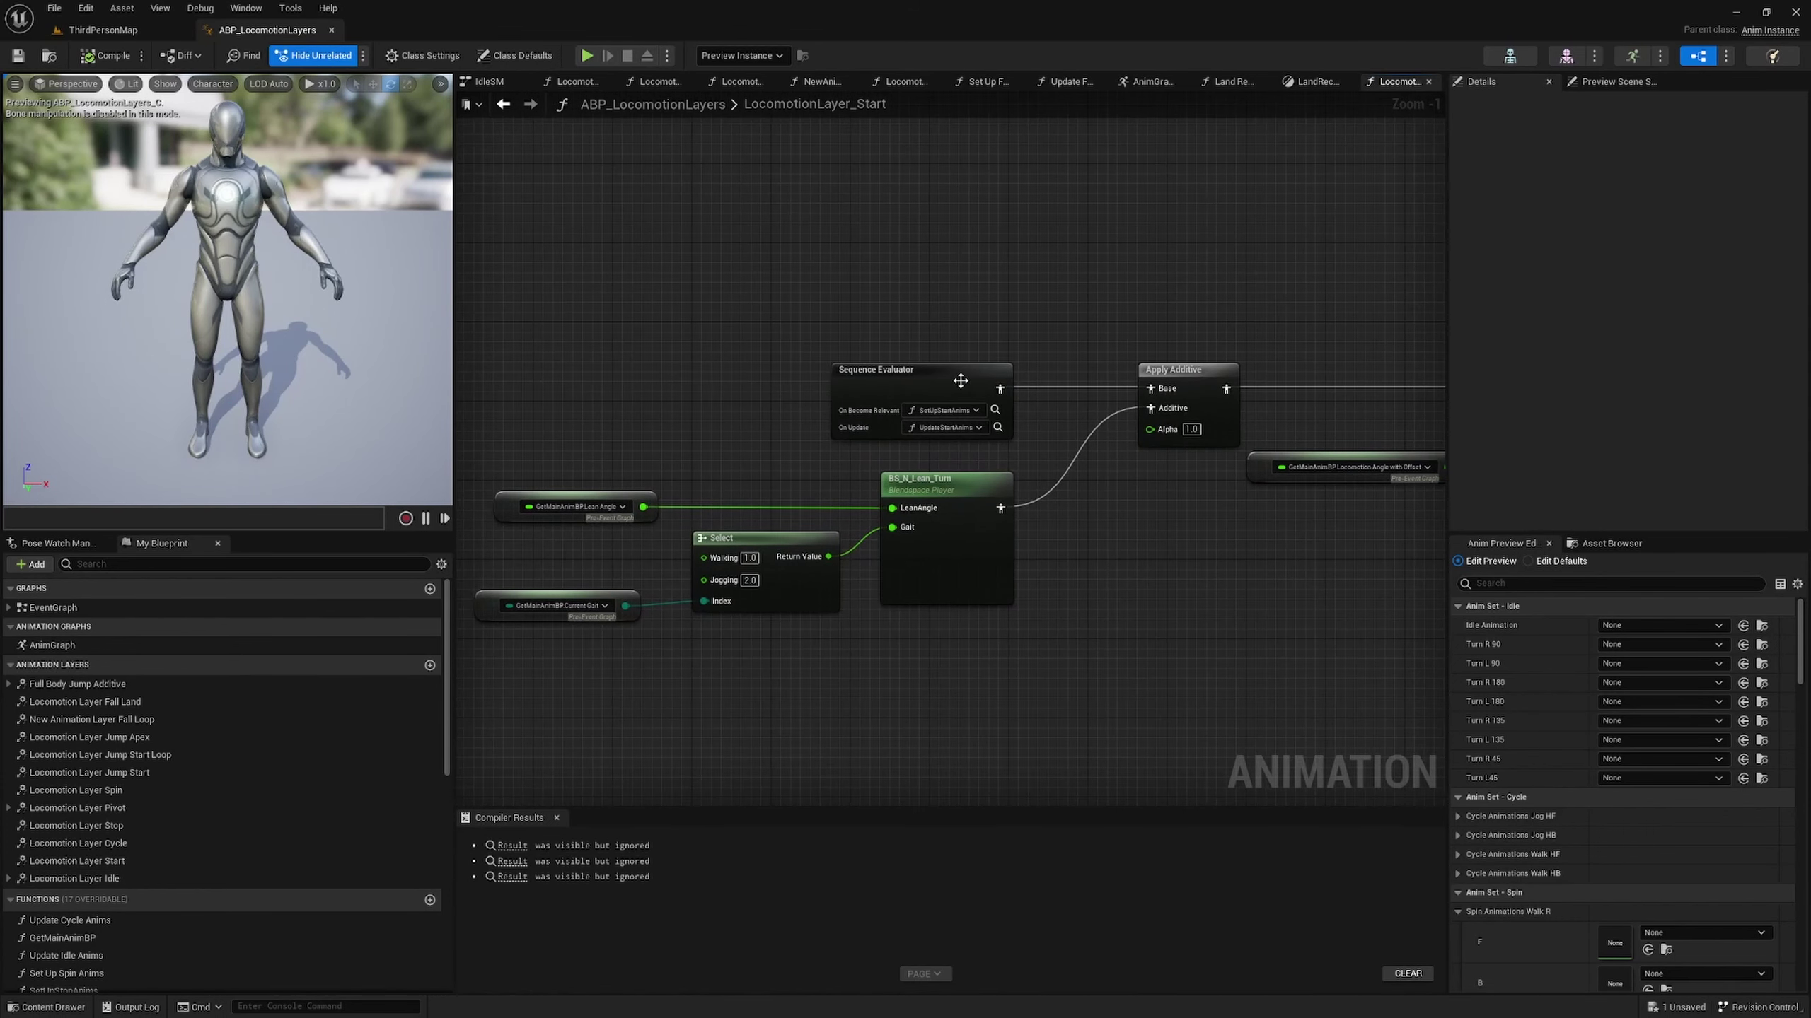
click(960, 381)
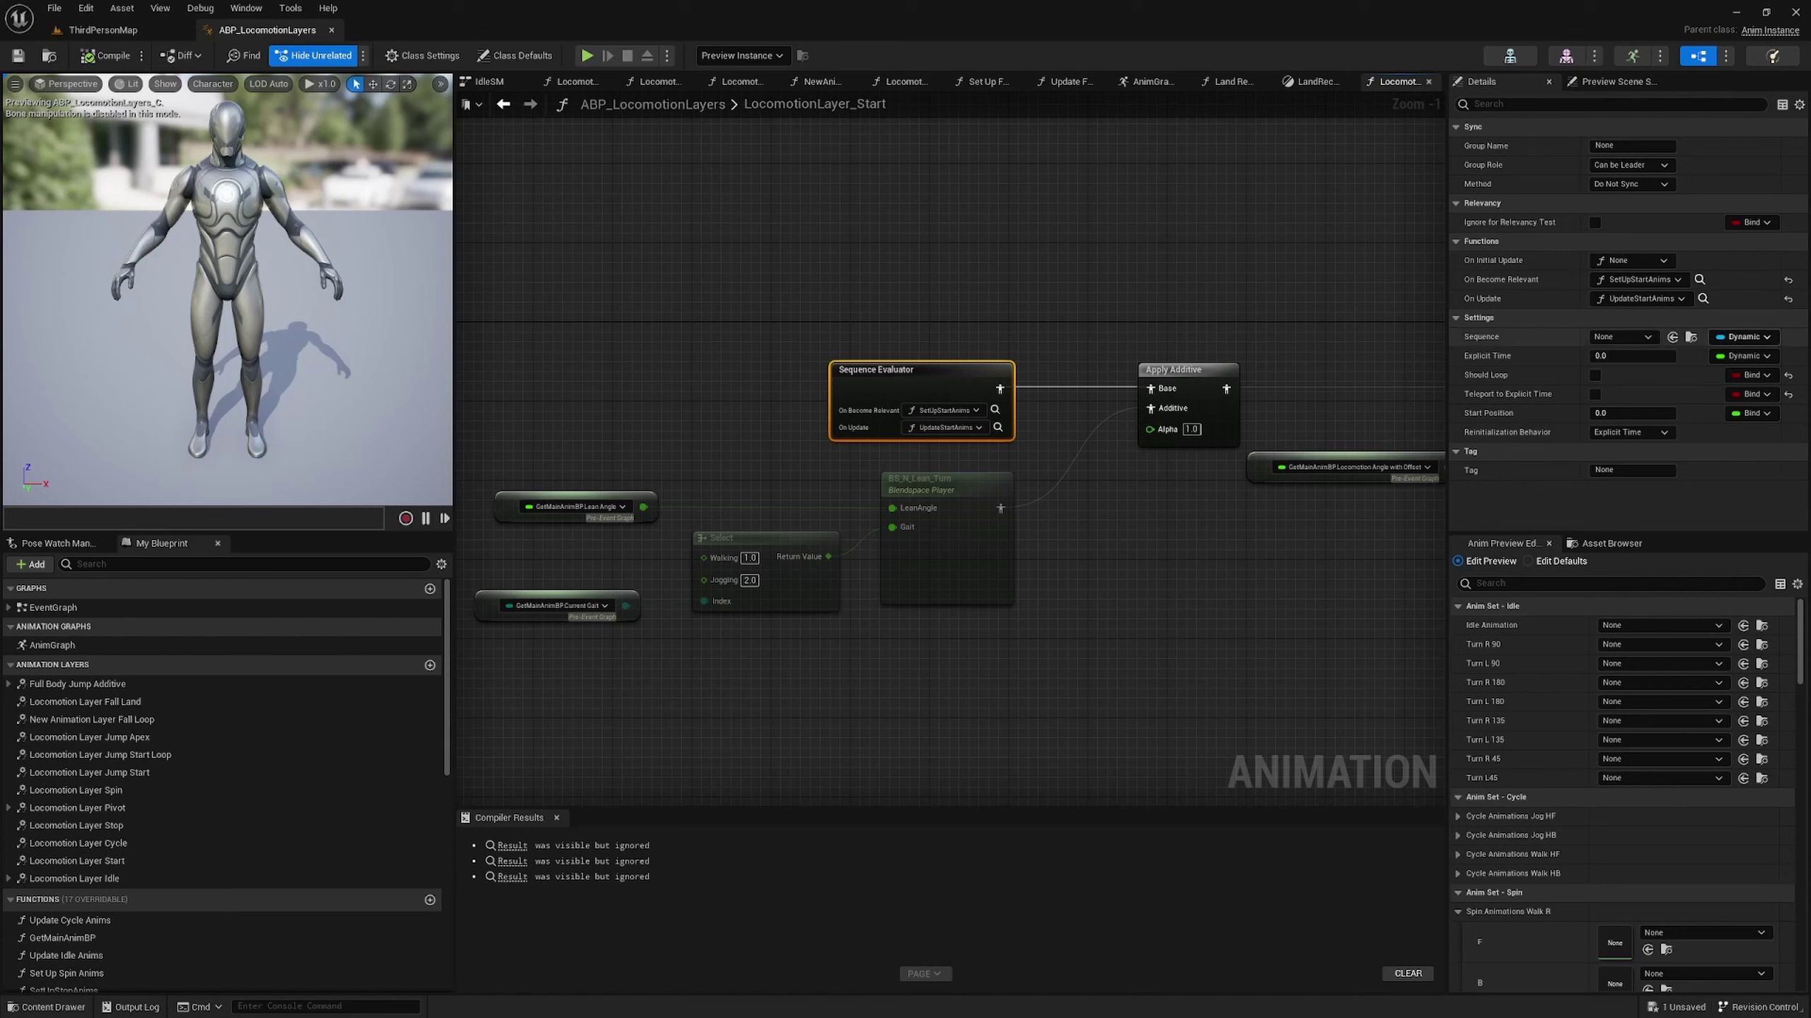
click(1613, 145)
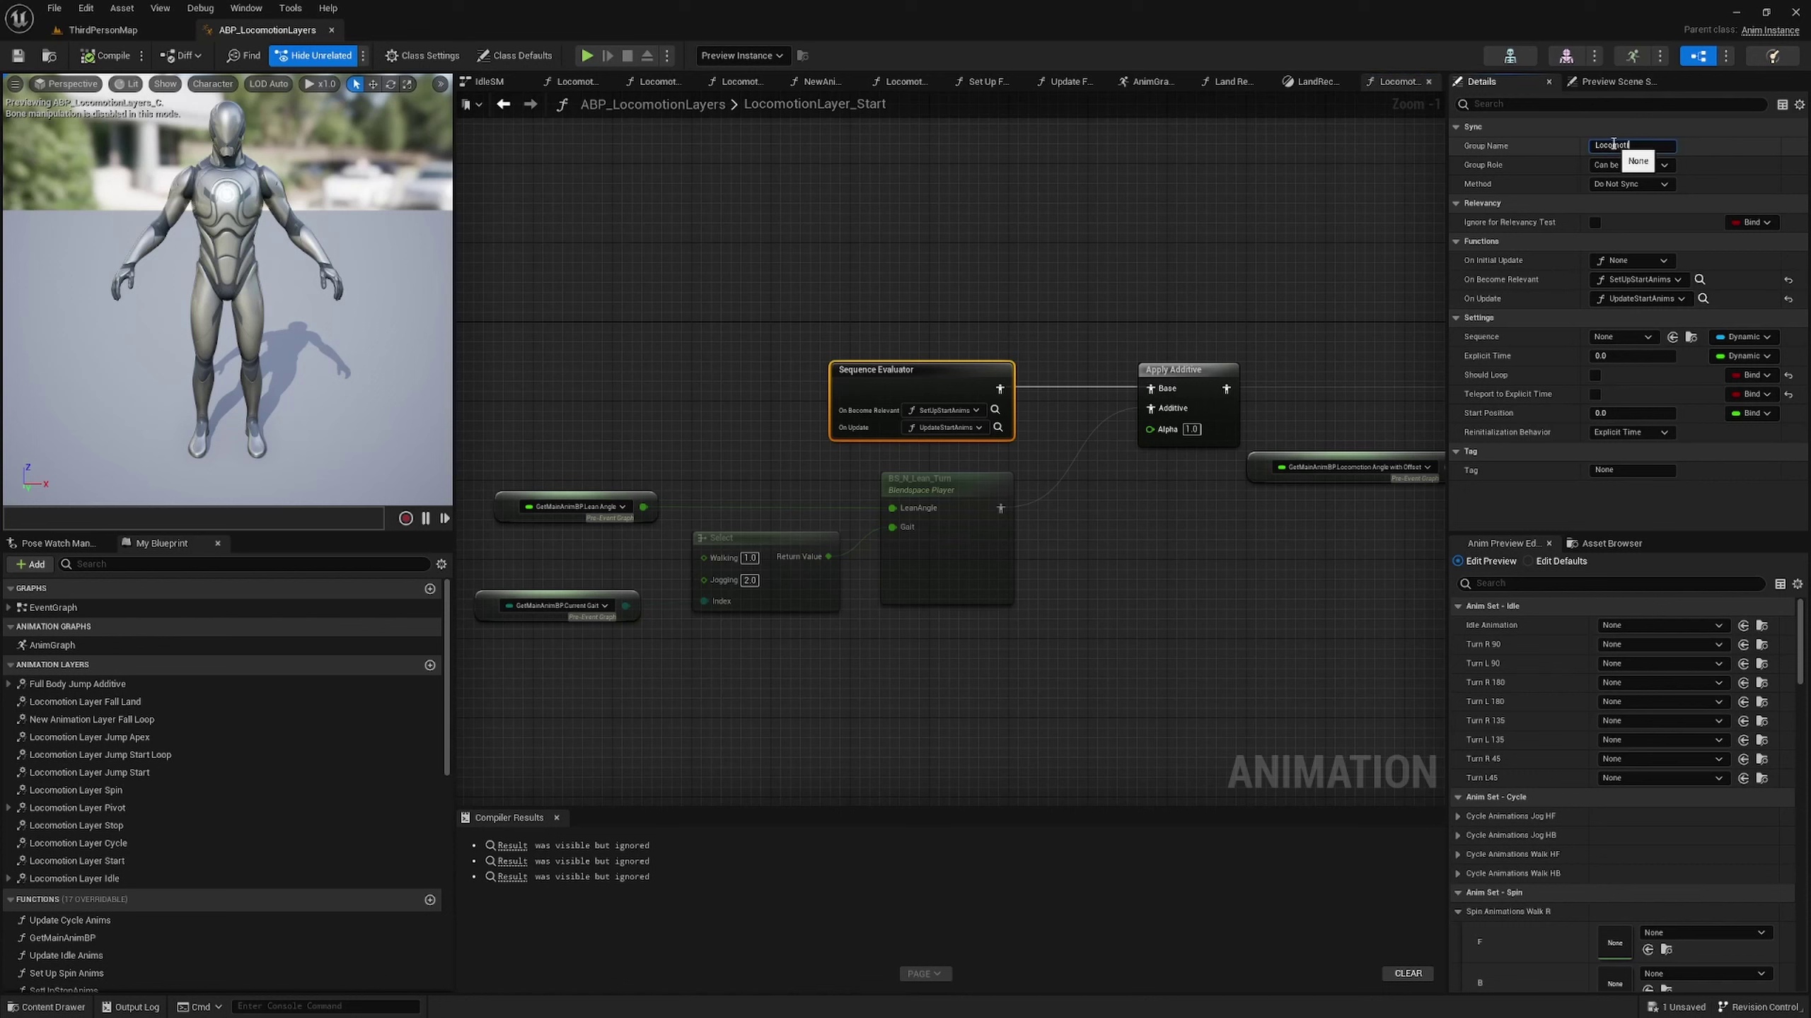
key(shift+Left)
key(shift+Left)
key(shift+Left)
key(shift+Left)
key(shift+Left)
key(shift+Left)
key(shift+Left)
key(shift+Left)
key(shift+Left)
key(ctrl+c)
key(Return)
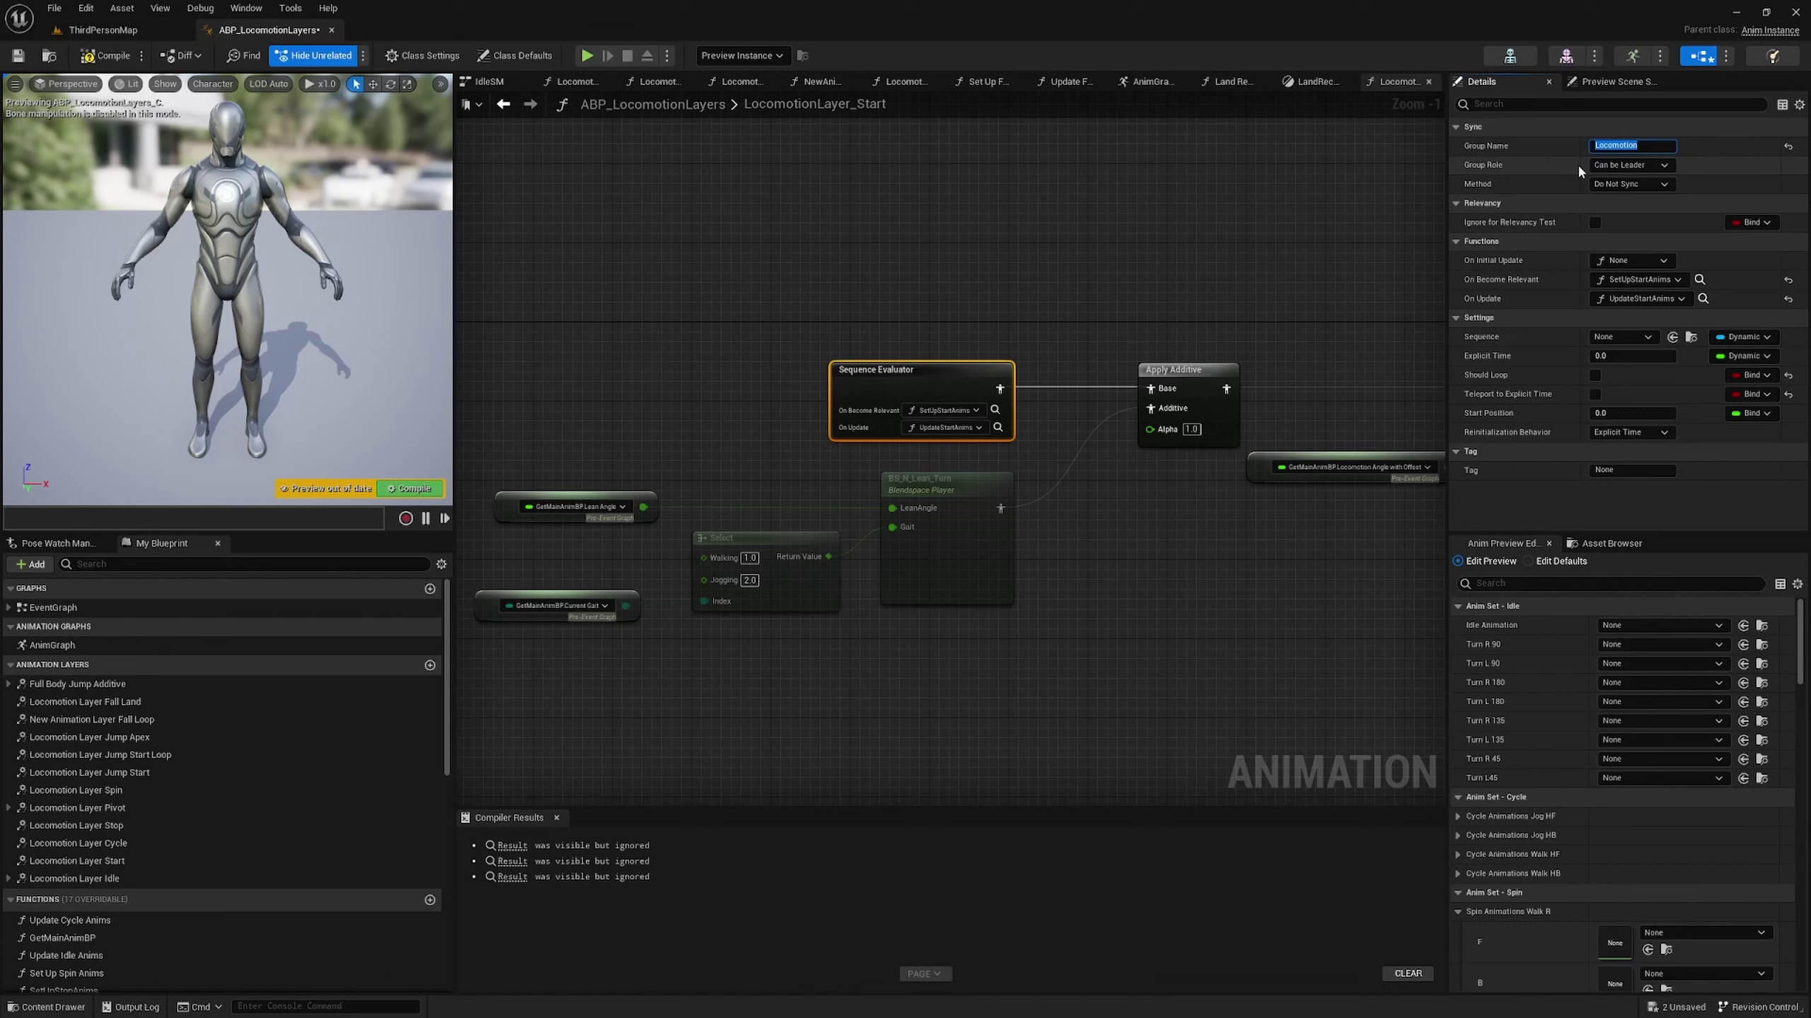
click(1629, 184)
click(1622, 207)
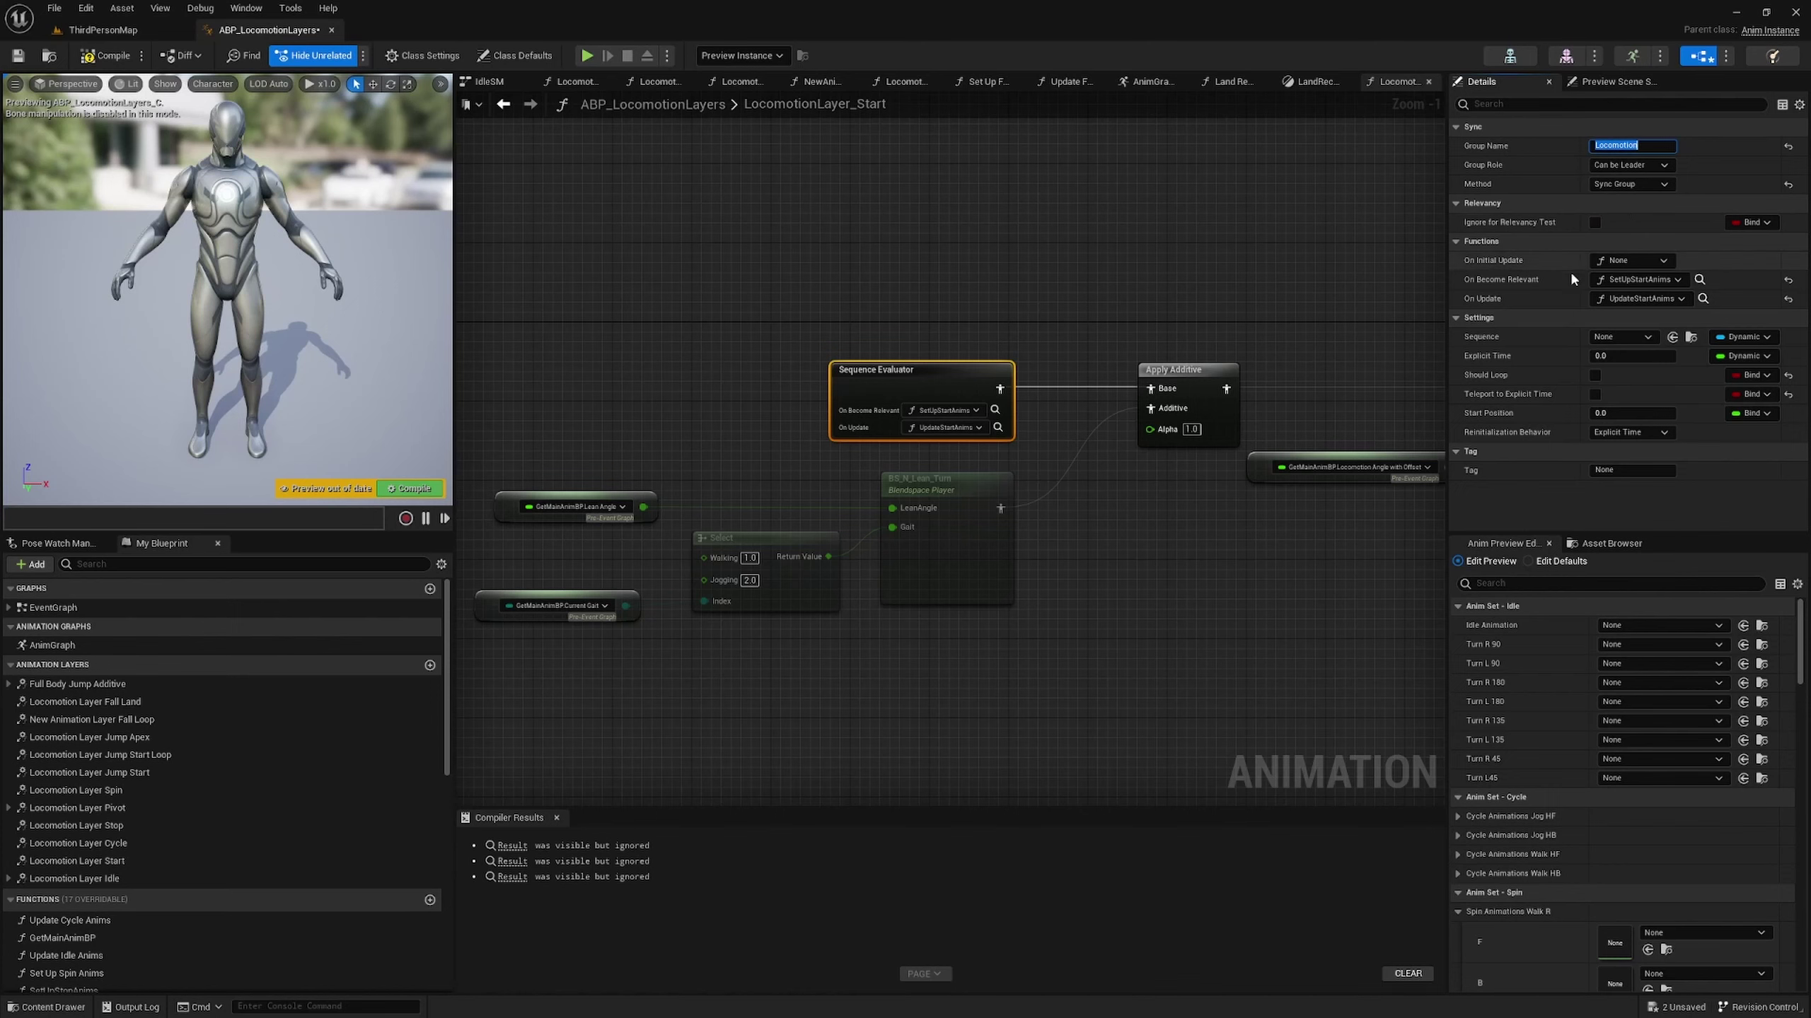
- Set the Cycle layer's Sequence Player to sync group name Locomotion, group role Always Follower, and method Sync Group
double_click(135, 842)
click(741, 400)
click(1606, 145)
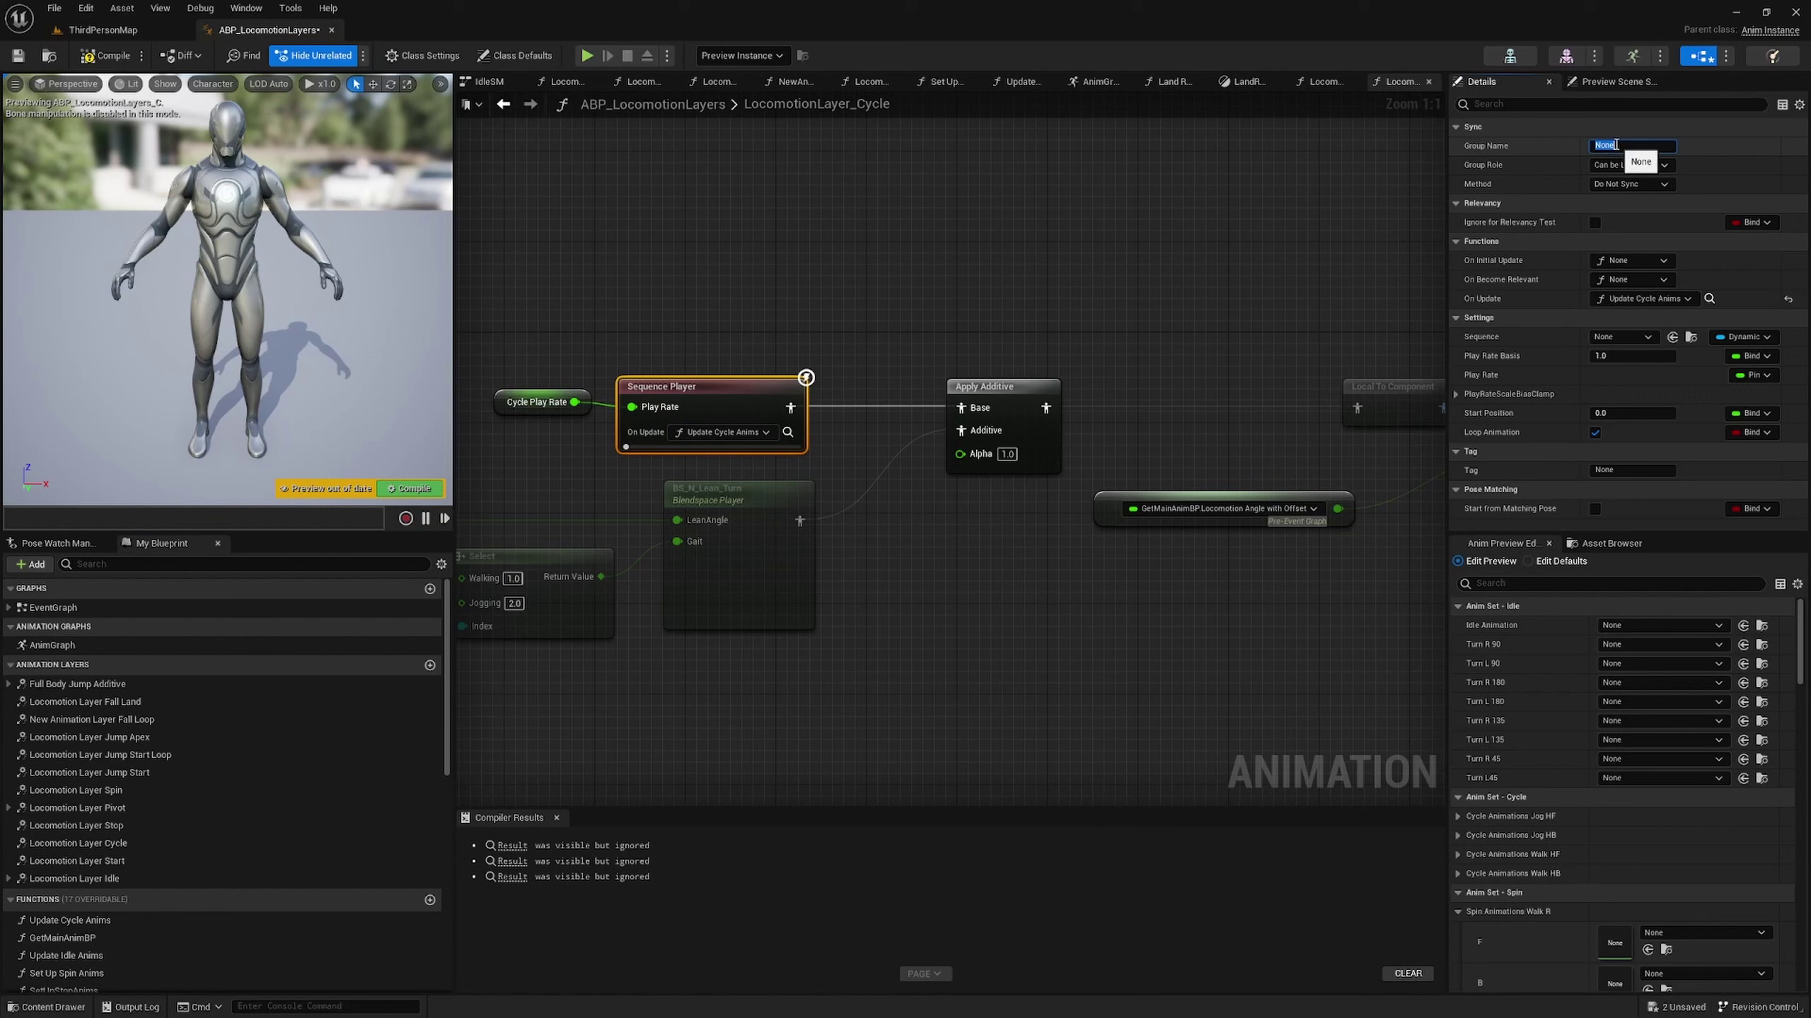
key(ctrl+v)
key(Return)
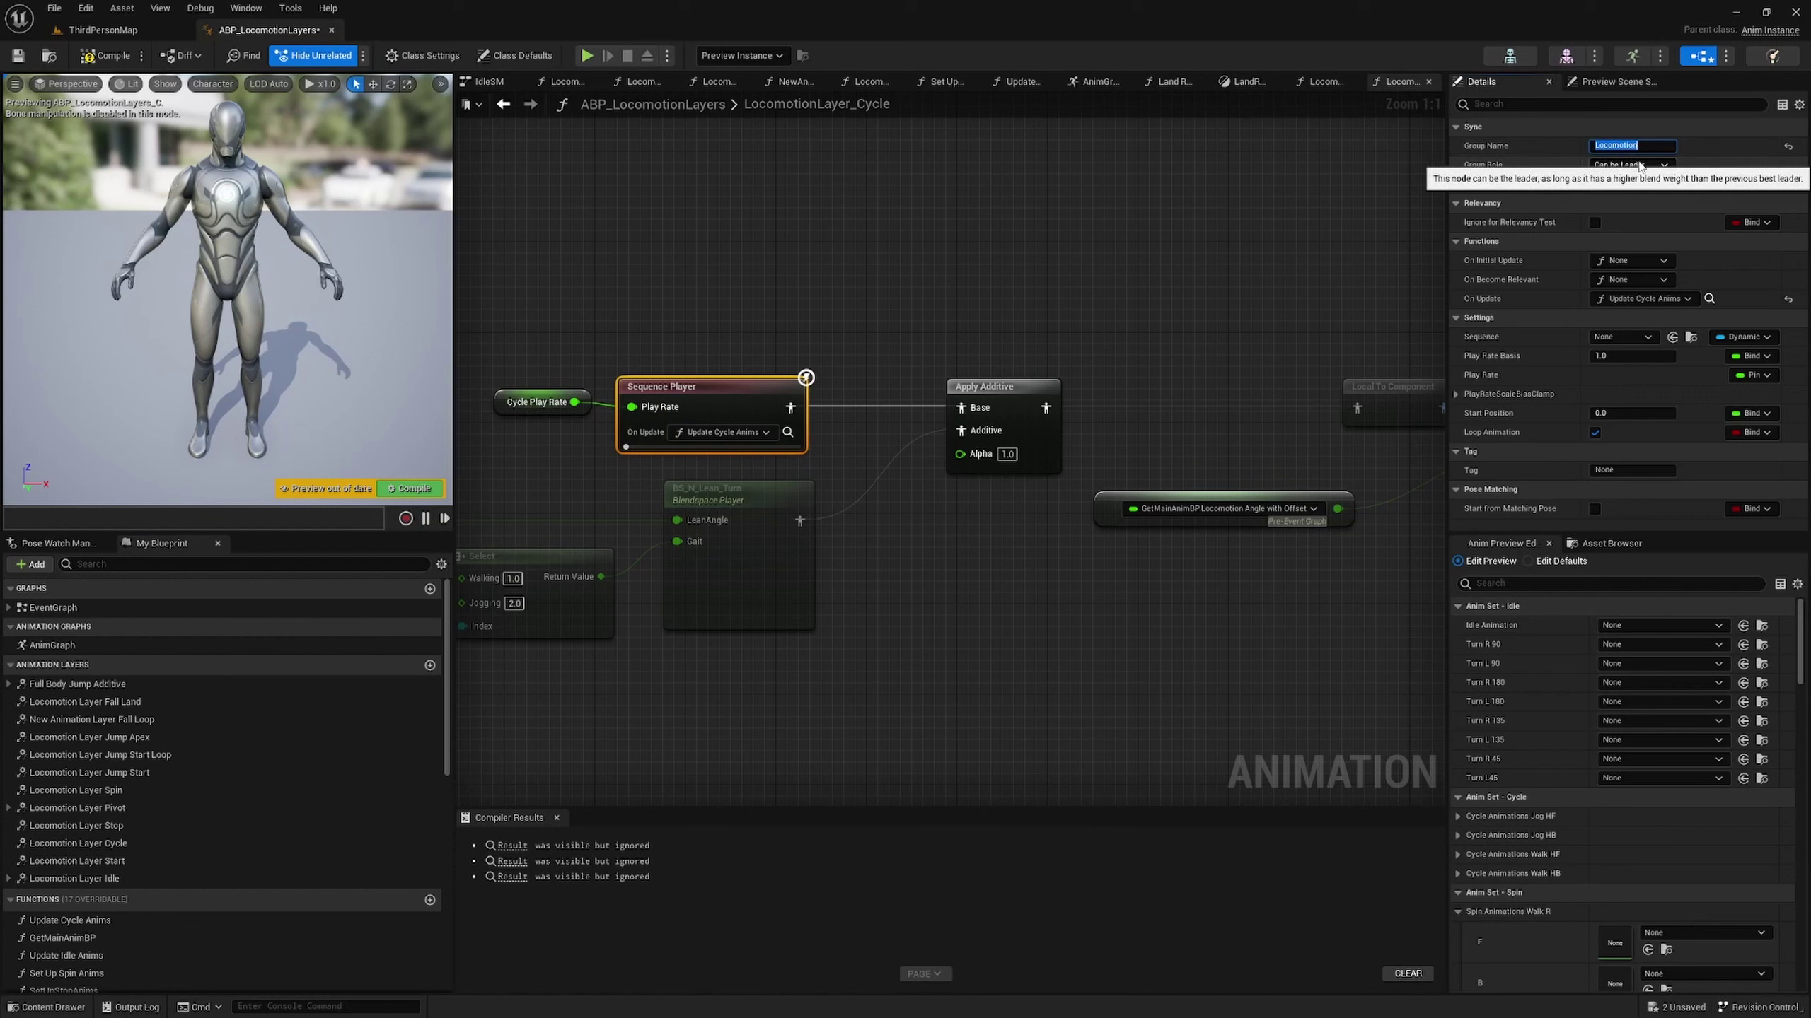
click(1640, 164)
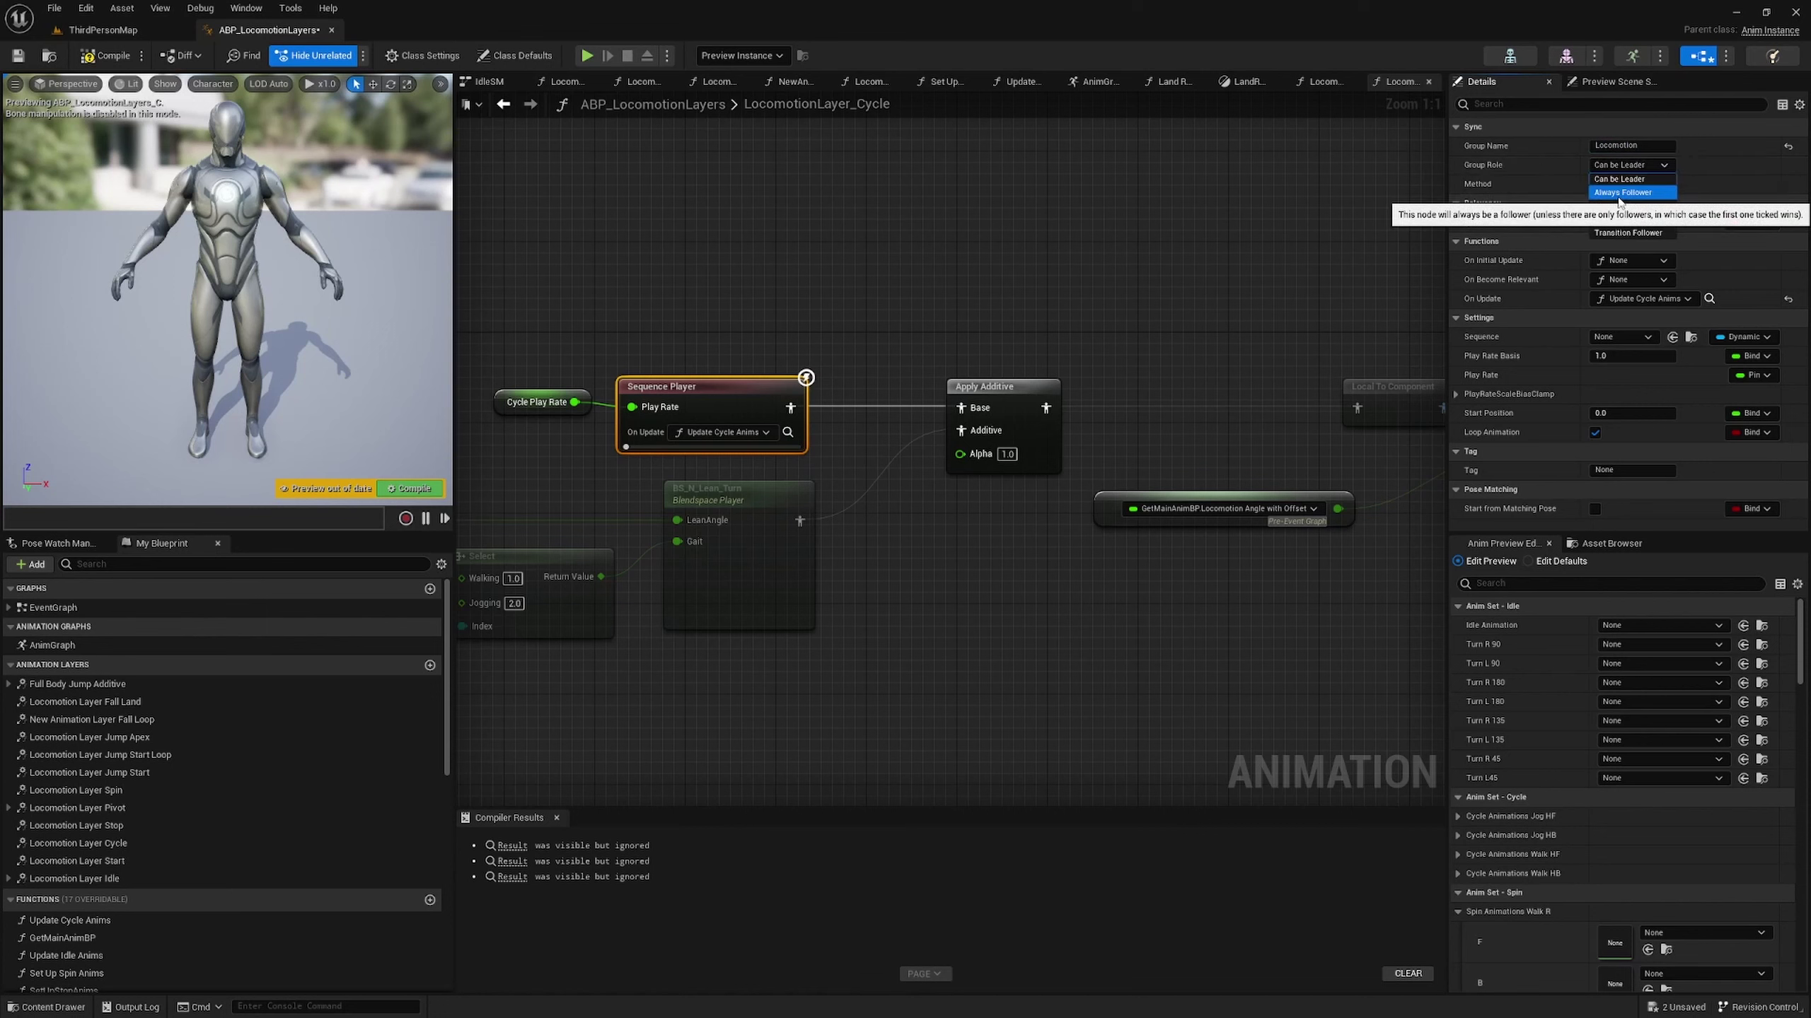
click(1629, 186)
click(1629, 184)
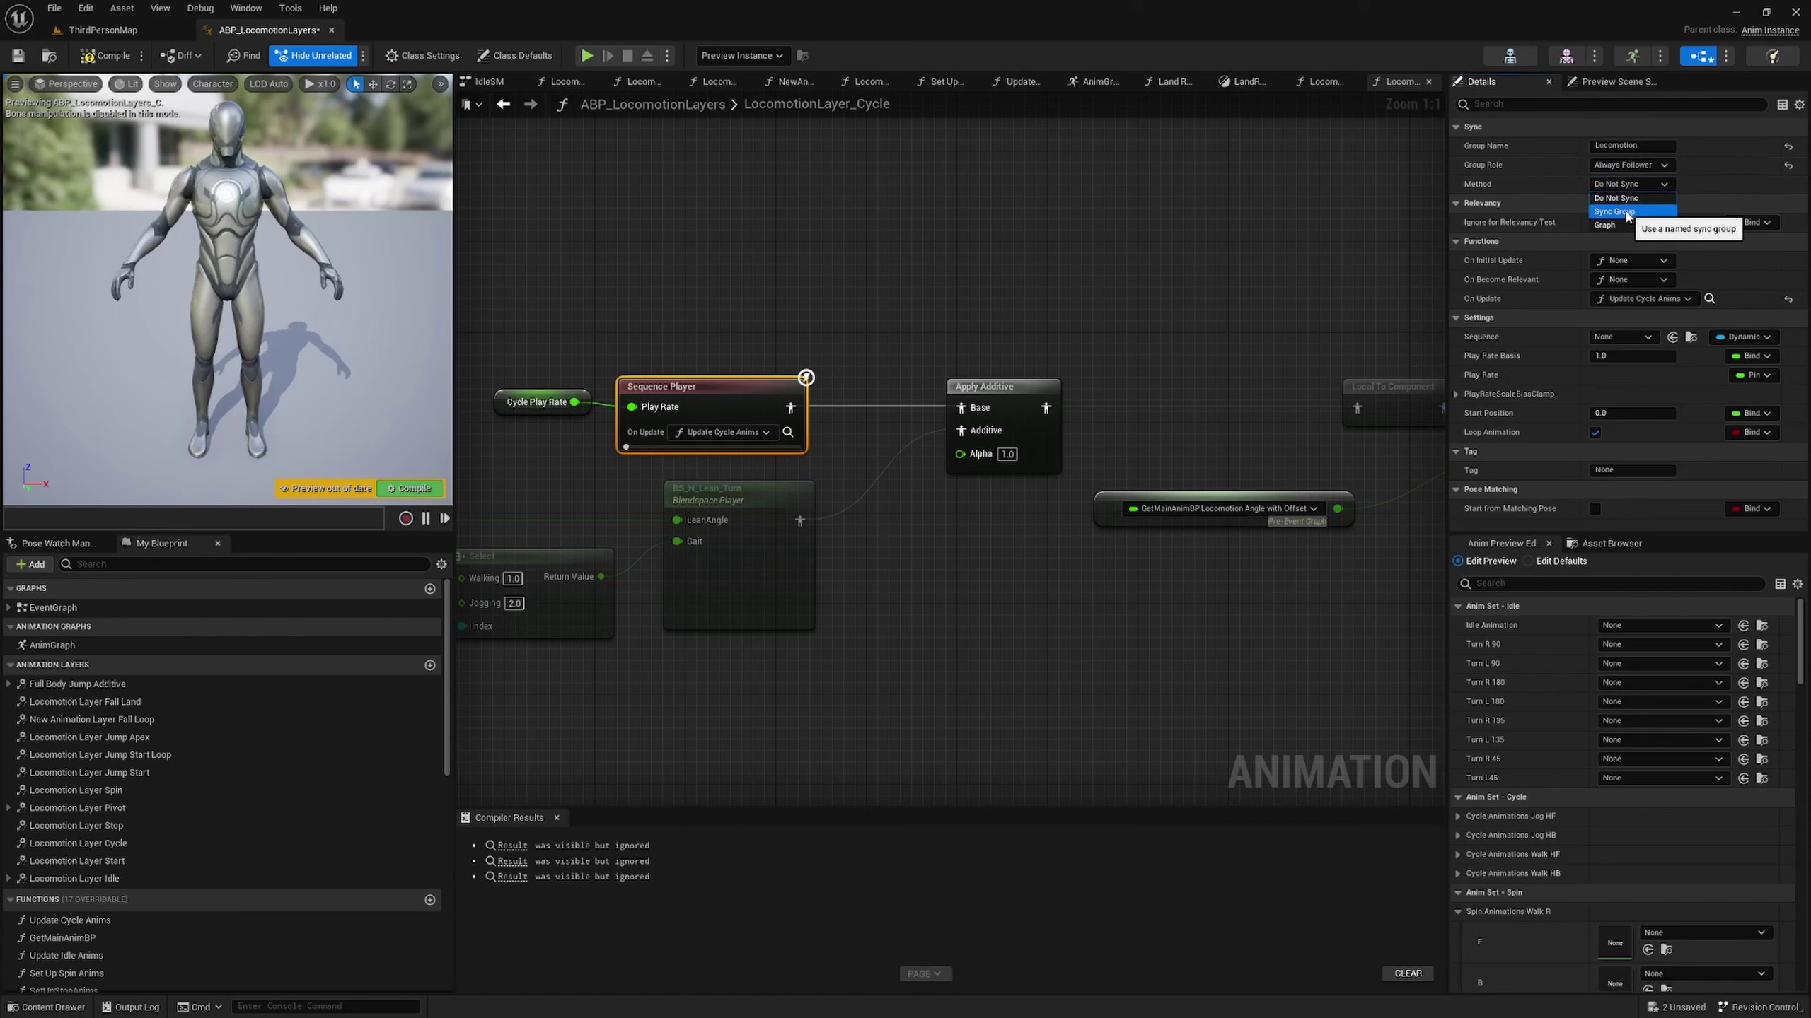
click(1622, 209)
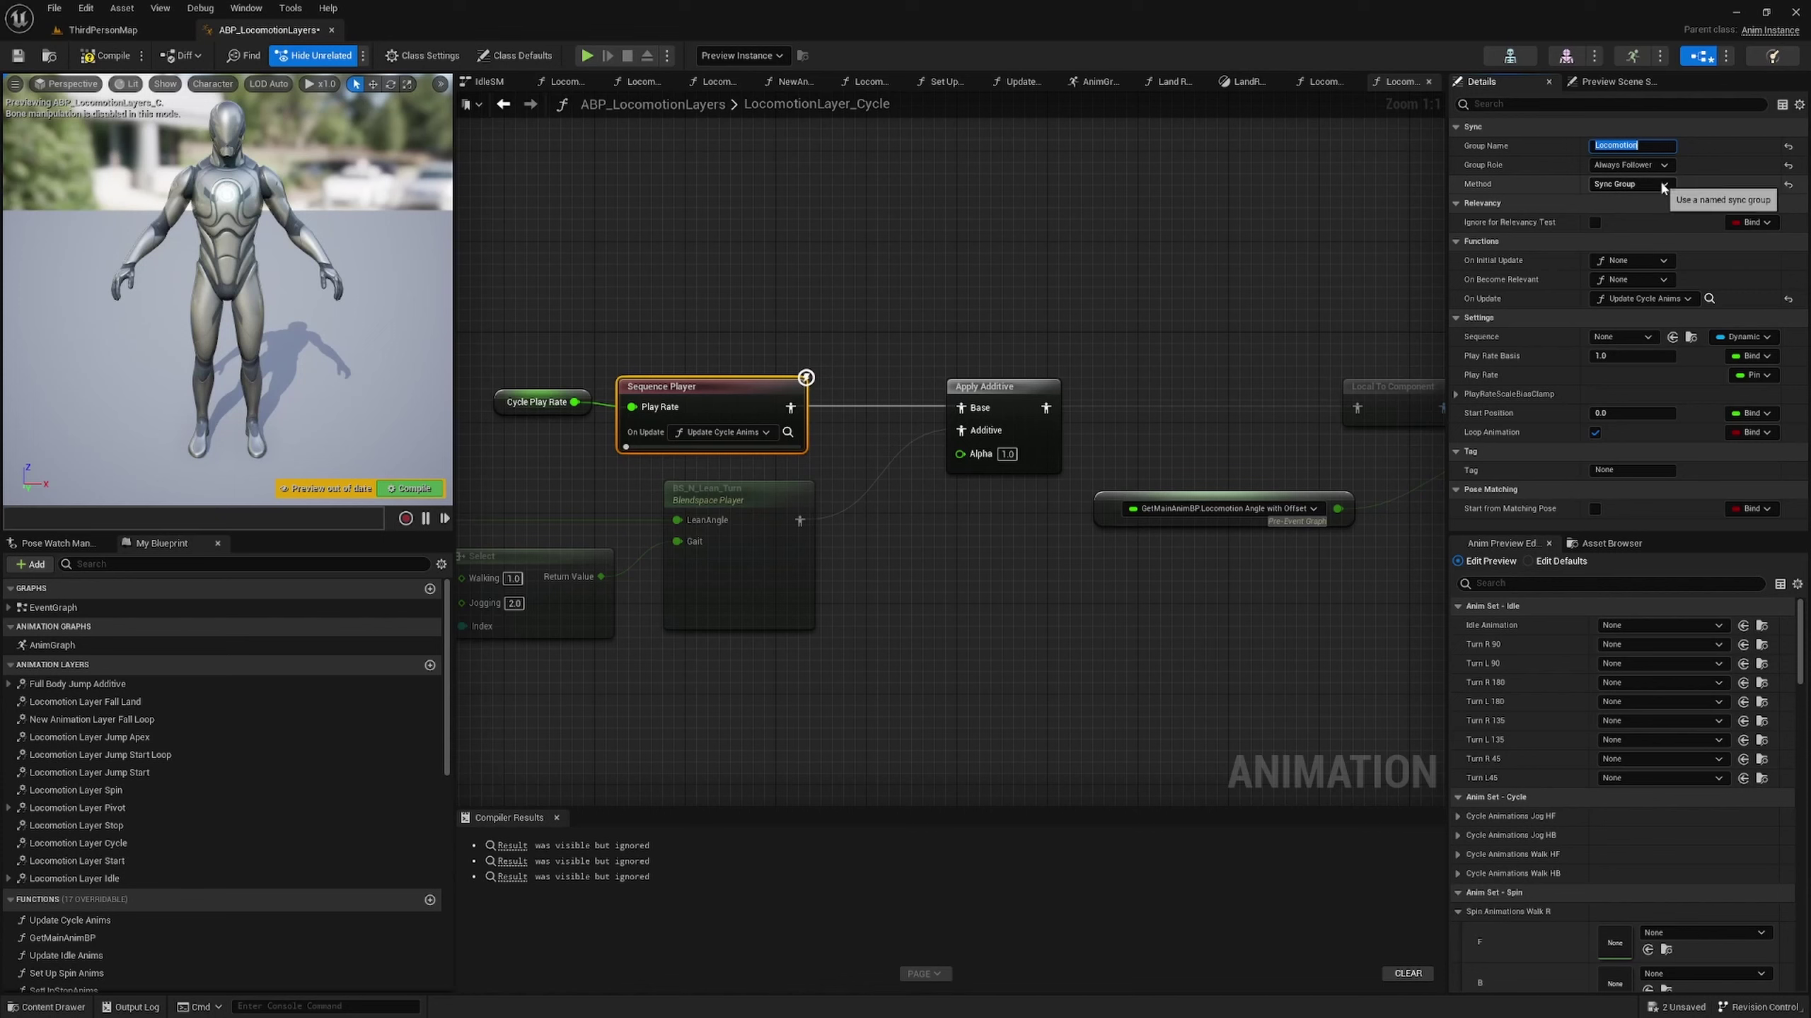
- Set the Stop layer's Sequence Evaluator to sync group name Locomotion and its sync method to Sync Group
click(147, 825)
double_click(146, 825)
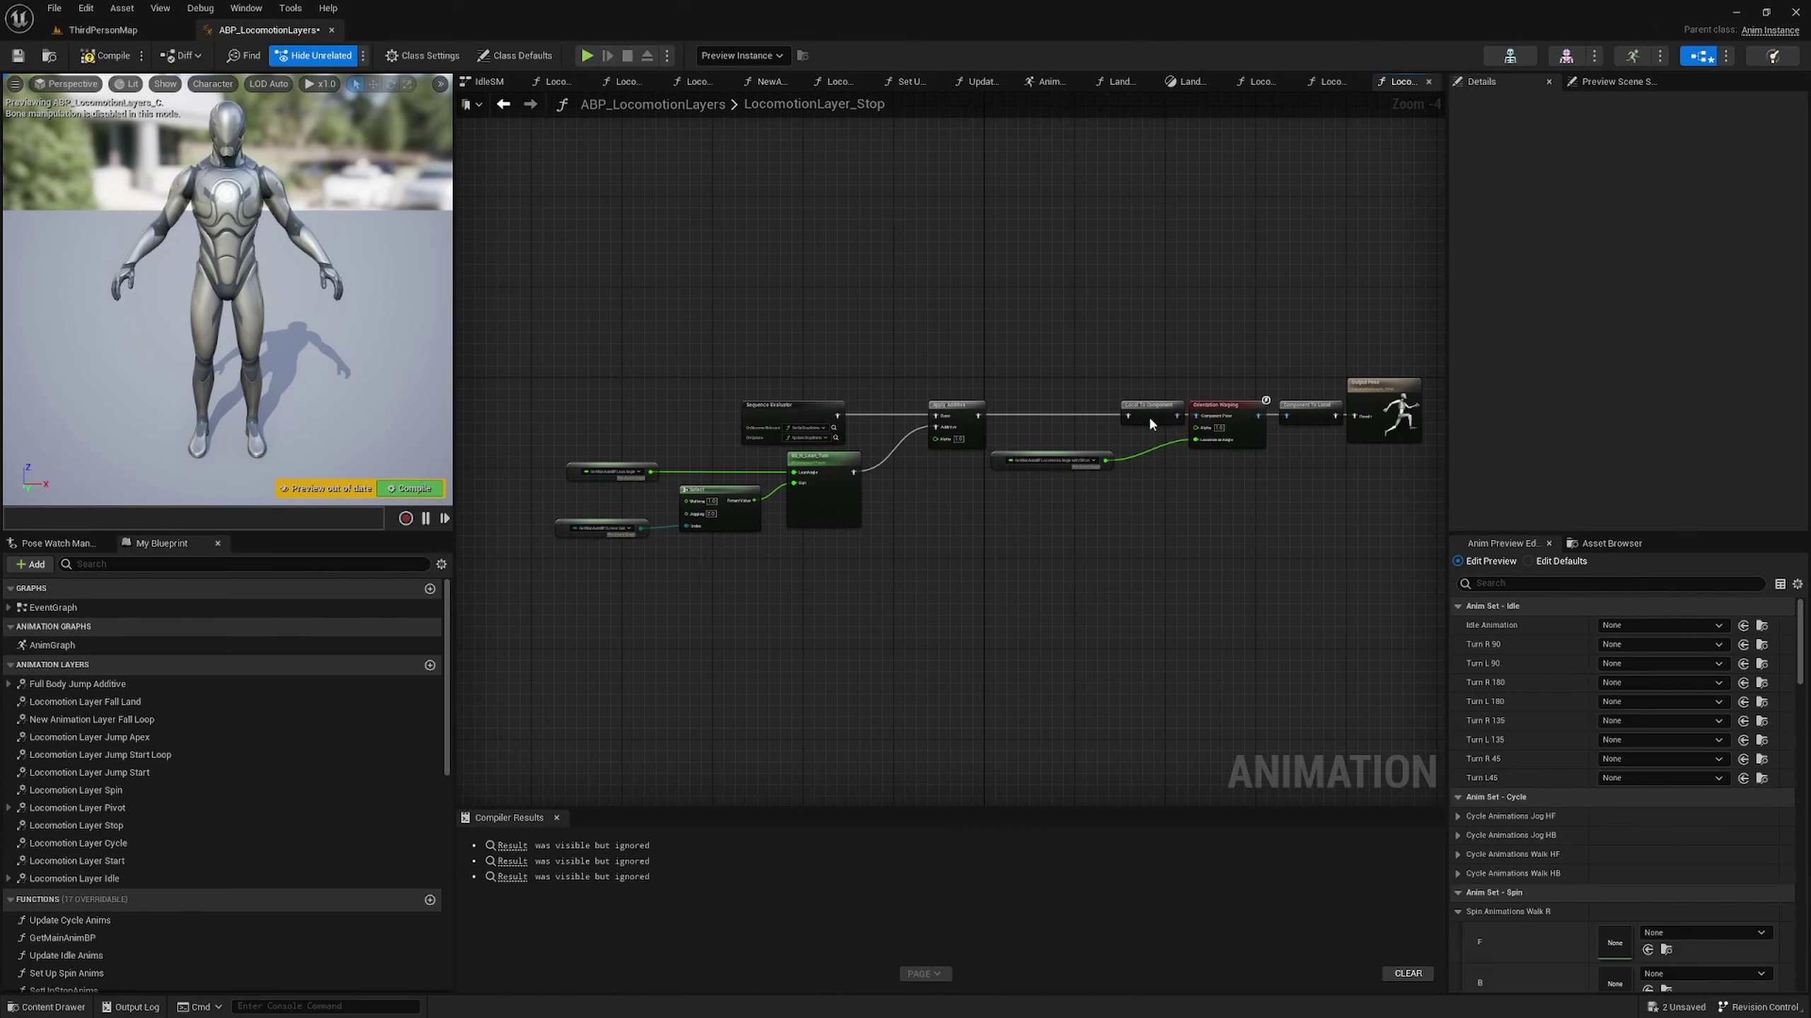
click(784, 420)
click(1631, 147)
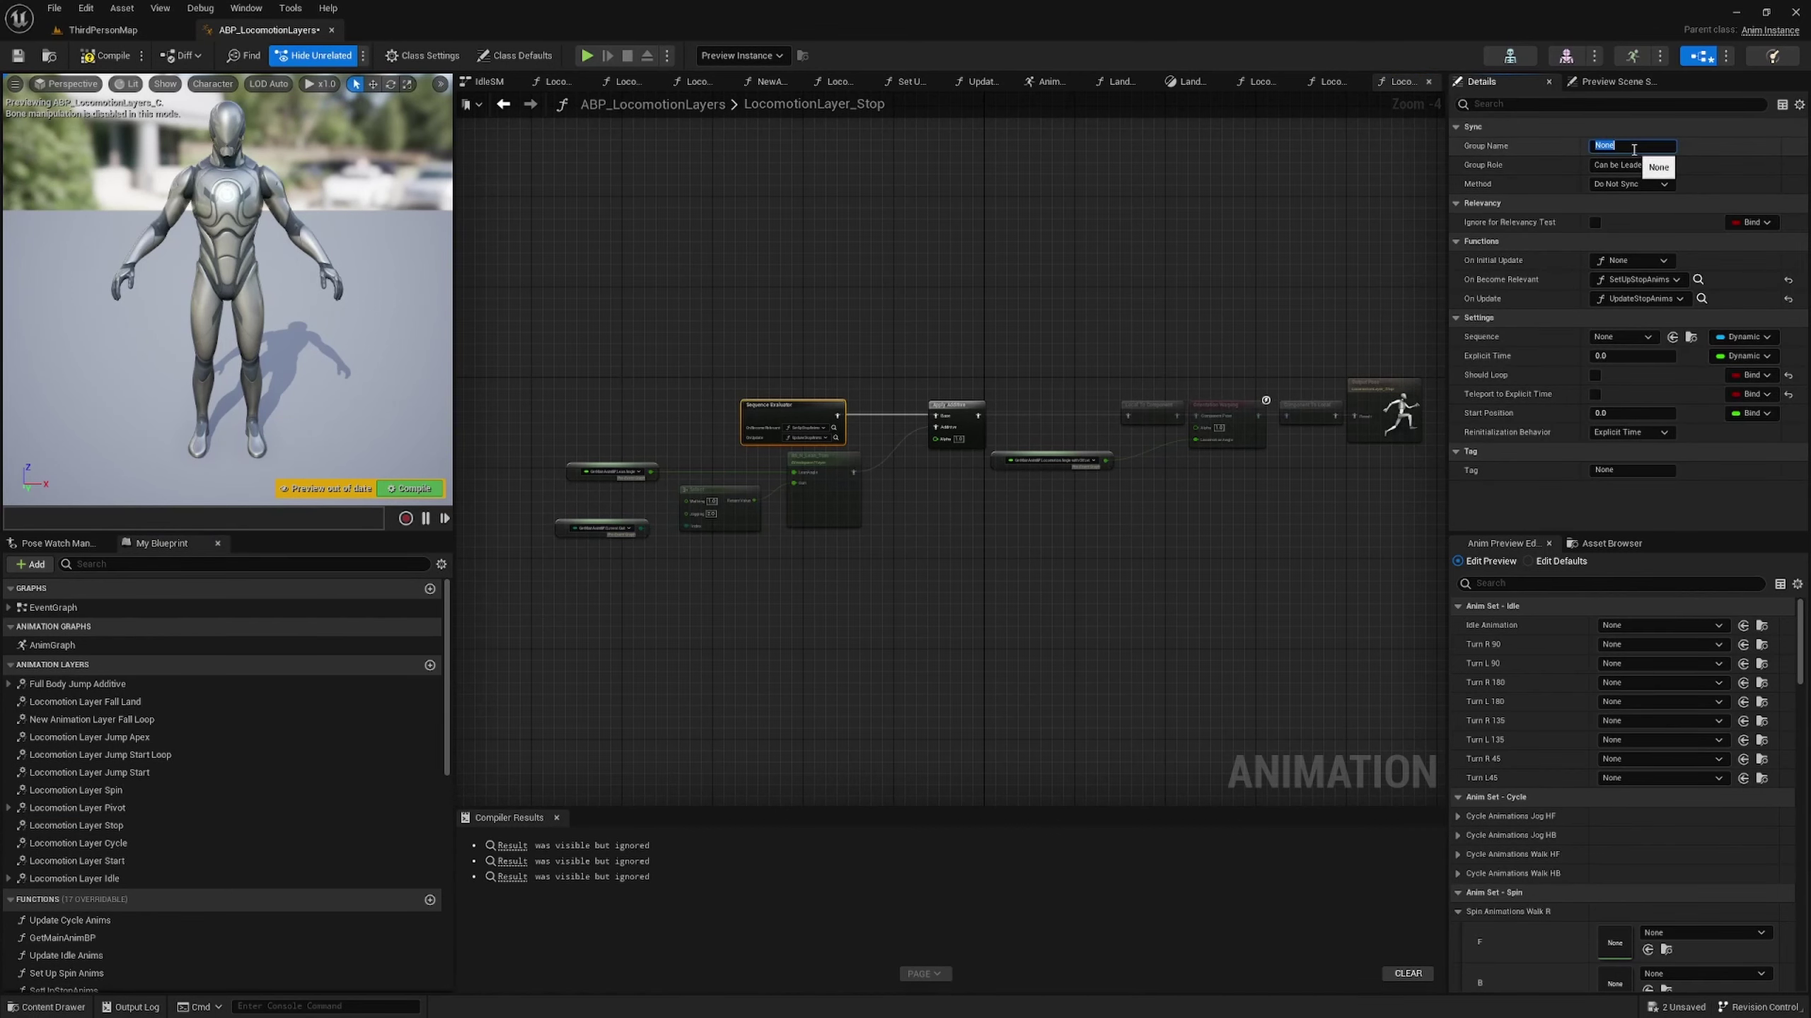
text(Locomotion)
key(Return)
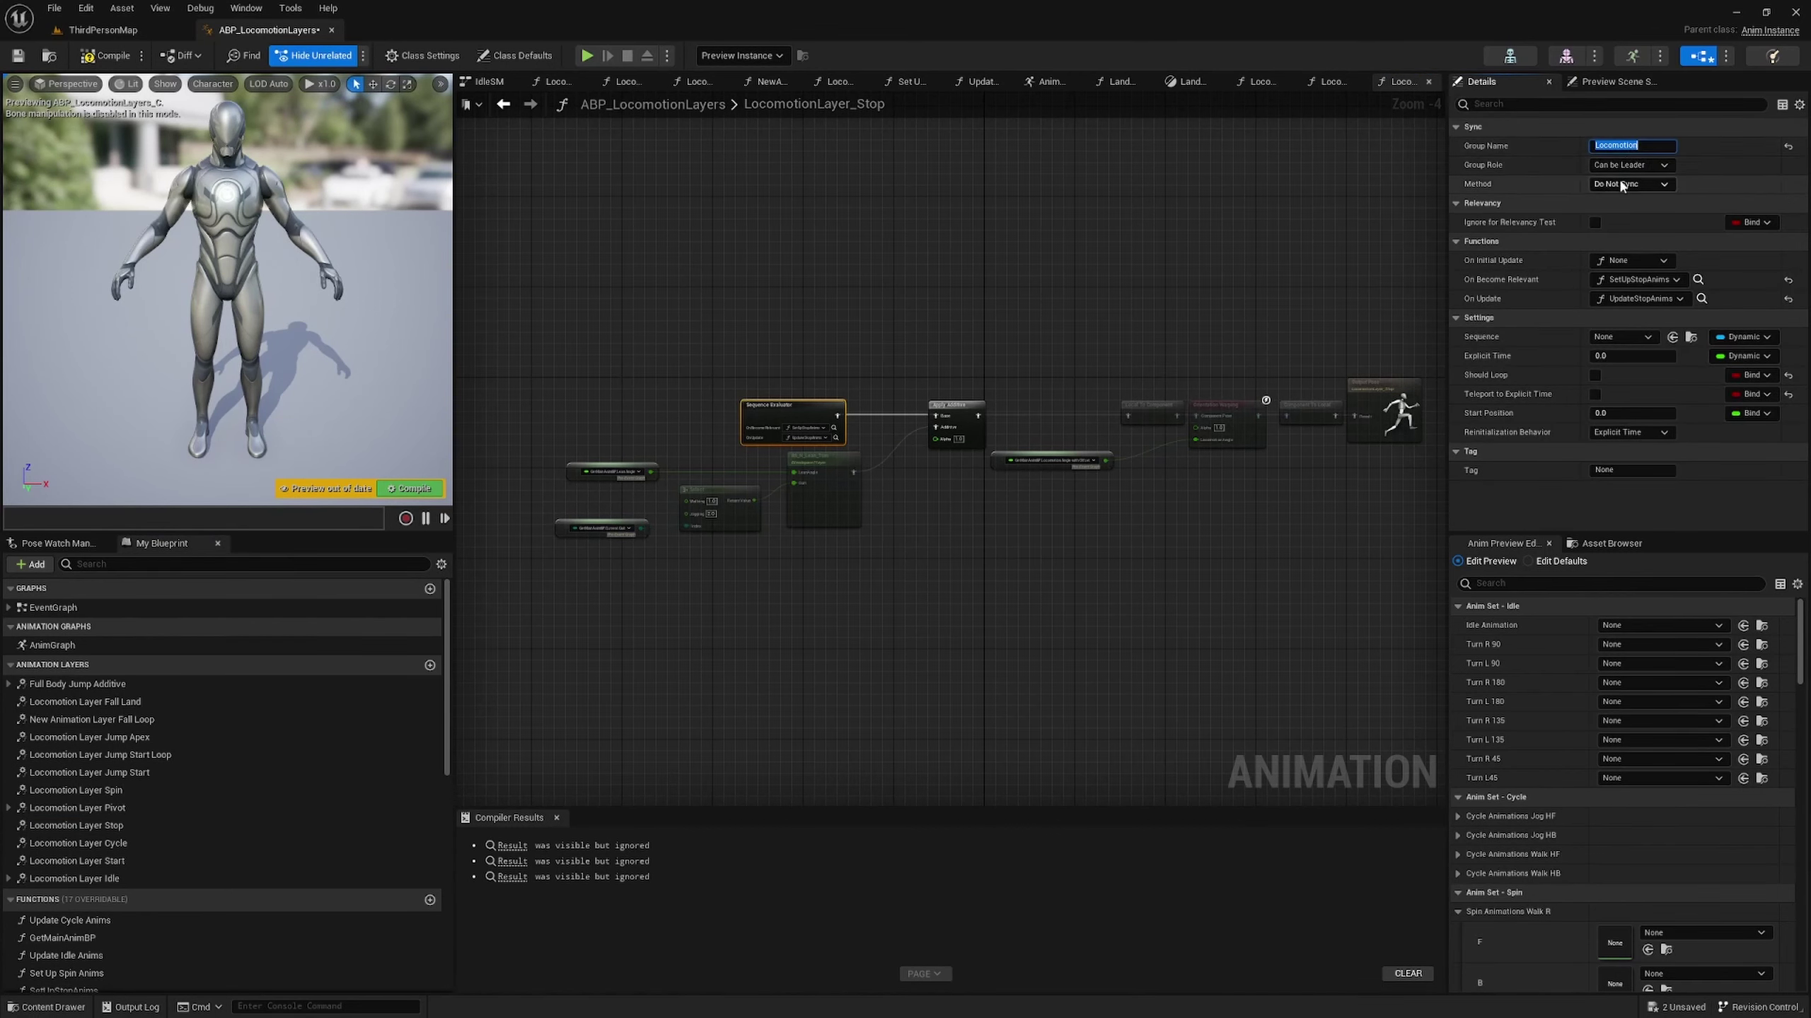
click(1629, 184)
click(1624, 211)
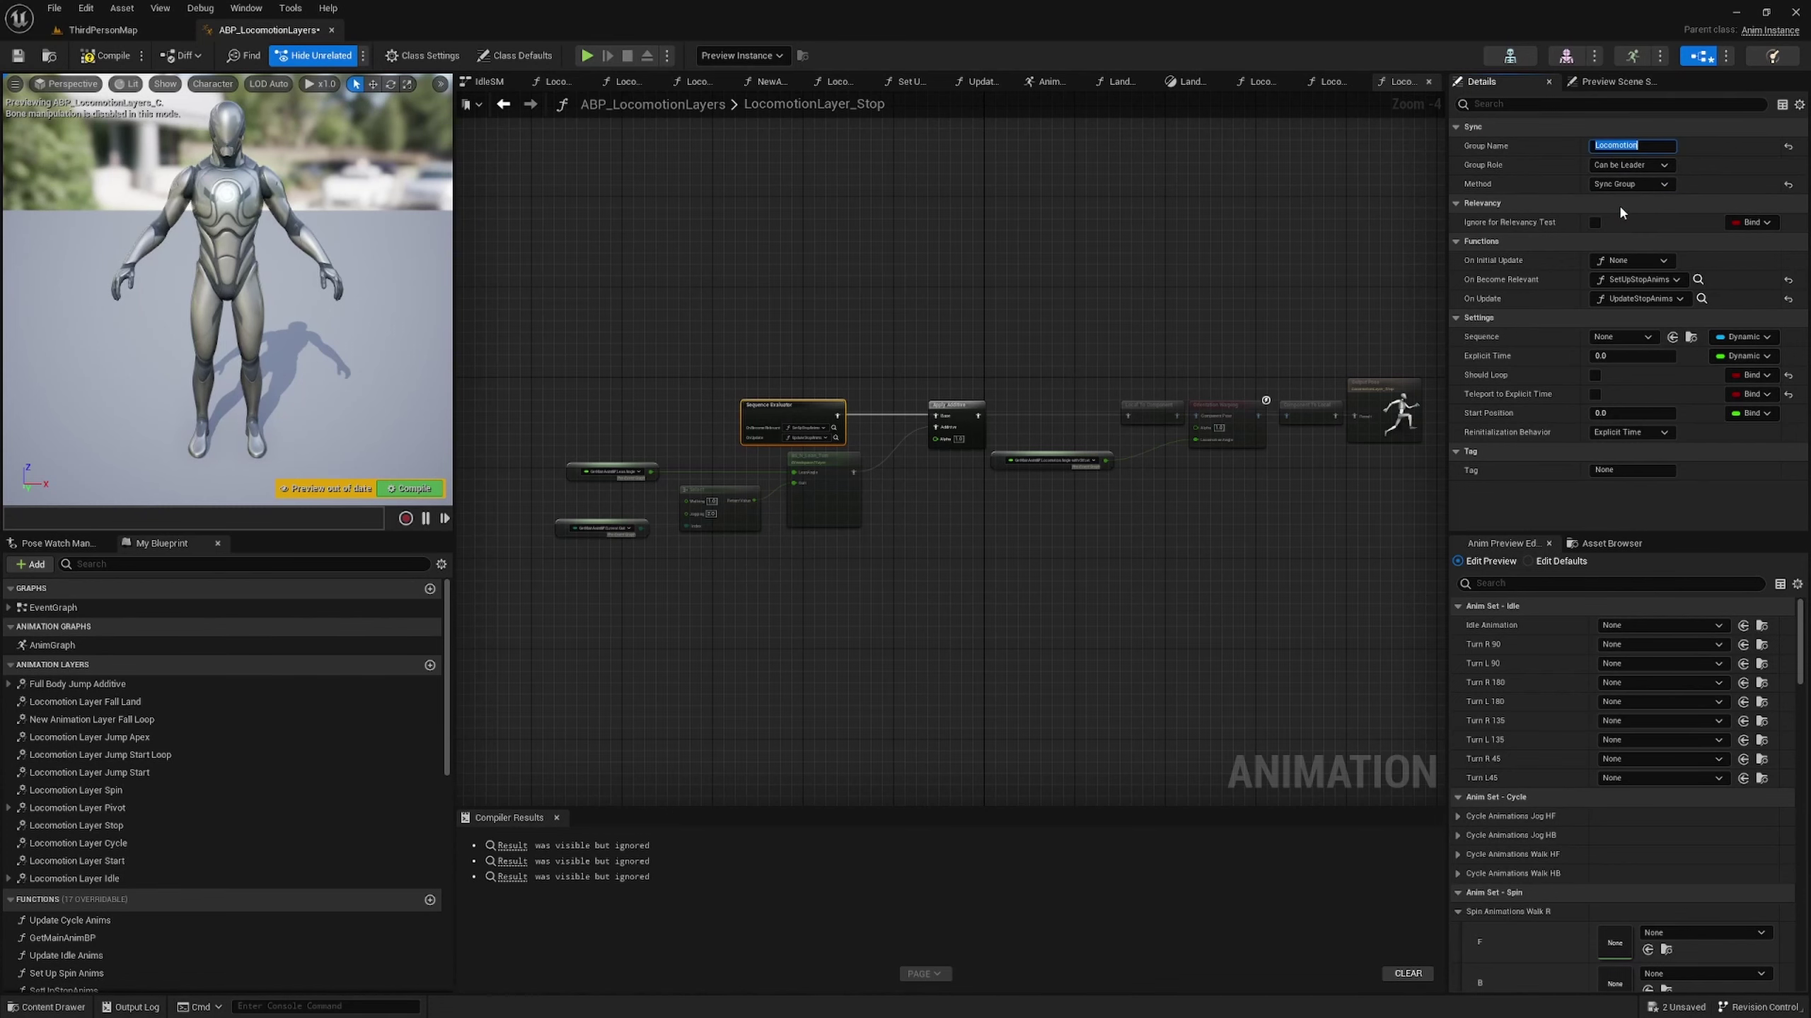
- In state A of the Pivot layer's PivotSM, set the Sequence Evaluator to group Locomotion, role Always Leader, and method Sync Group
double_click(157, 809)
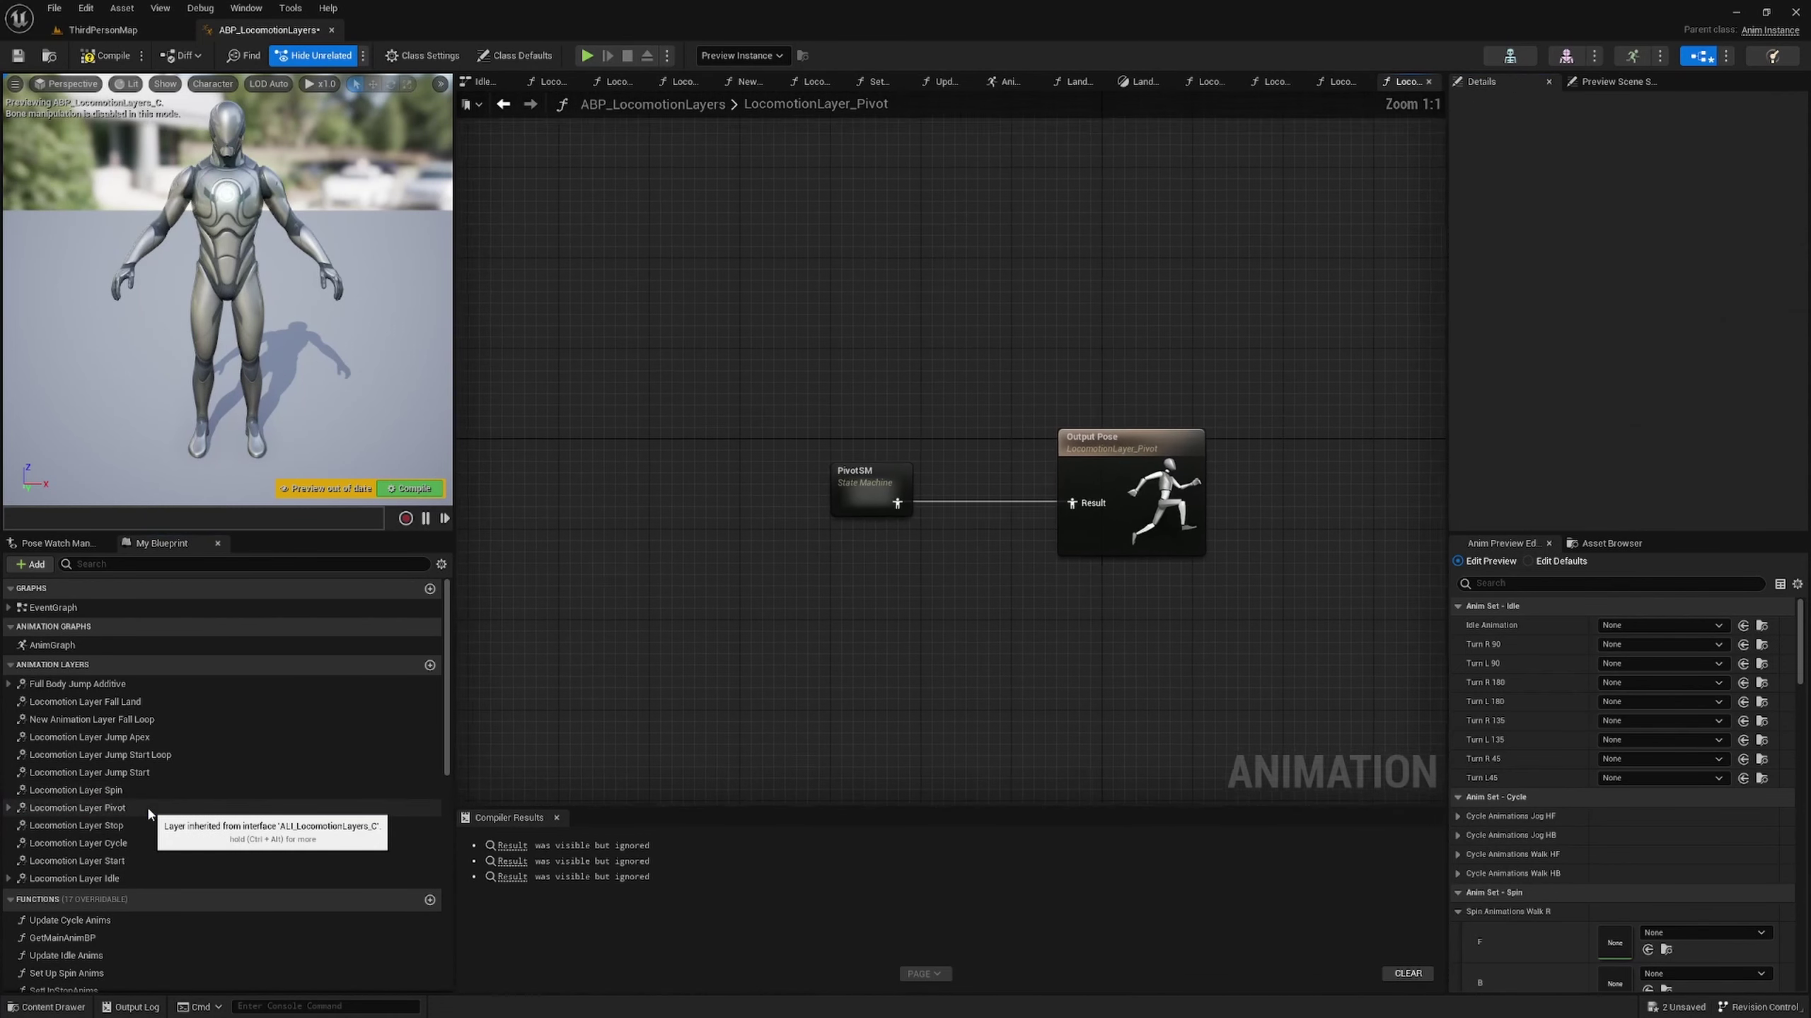
double_click(863, 499)
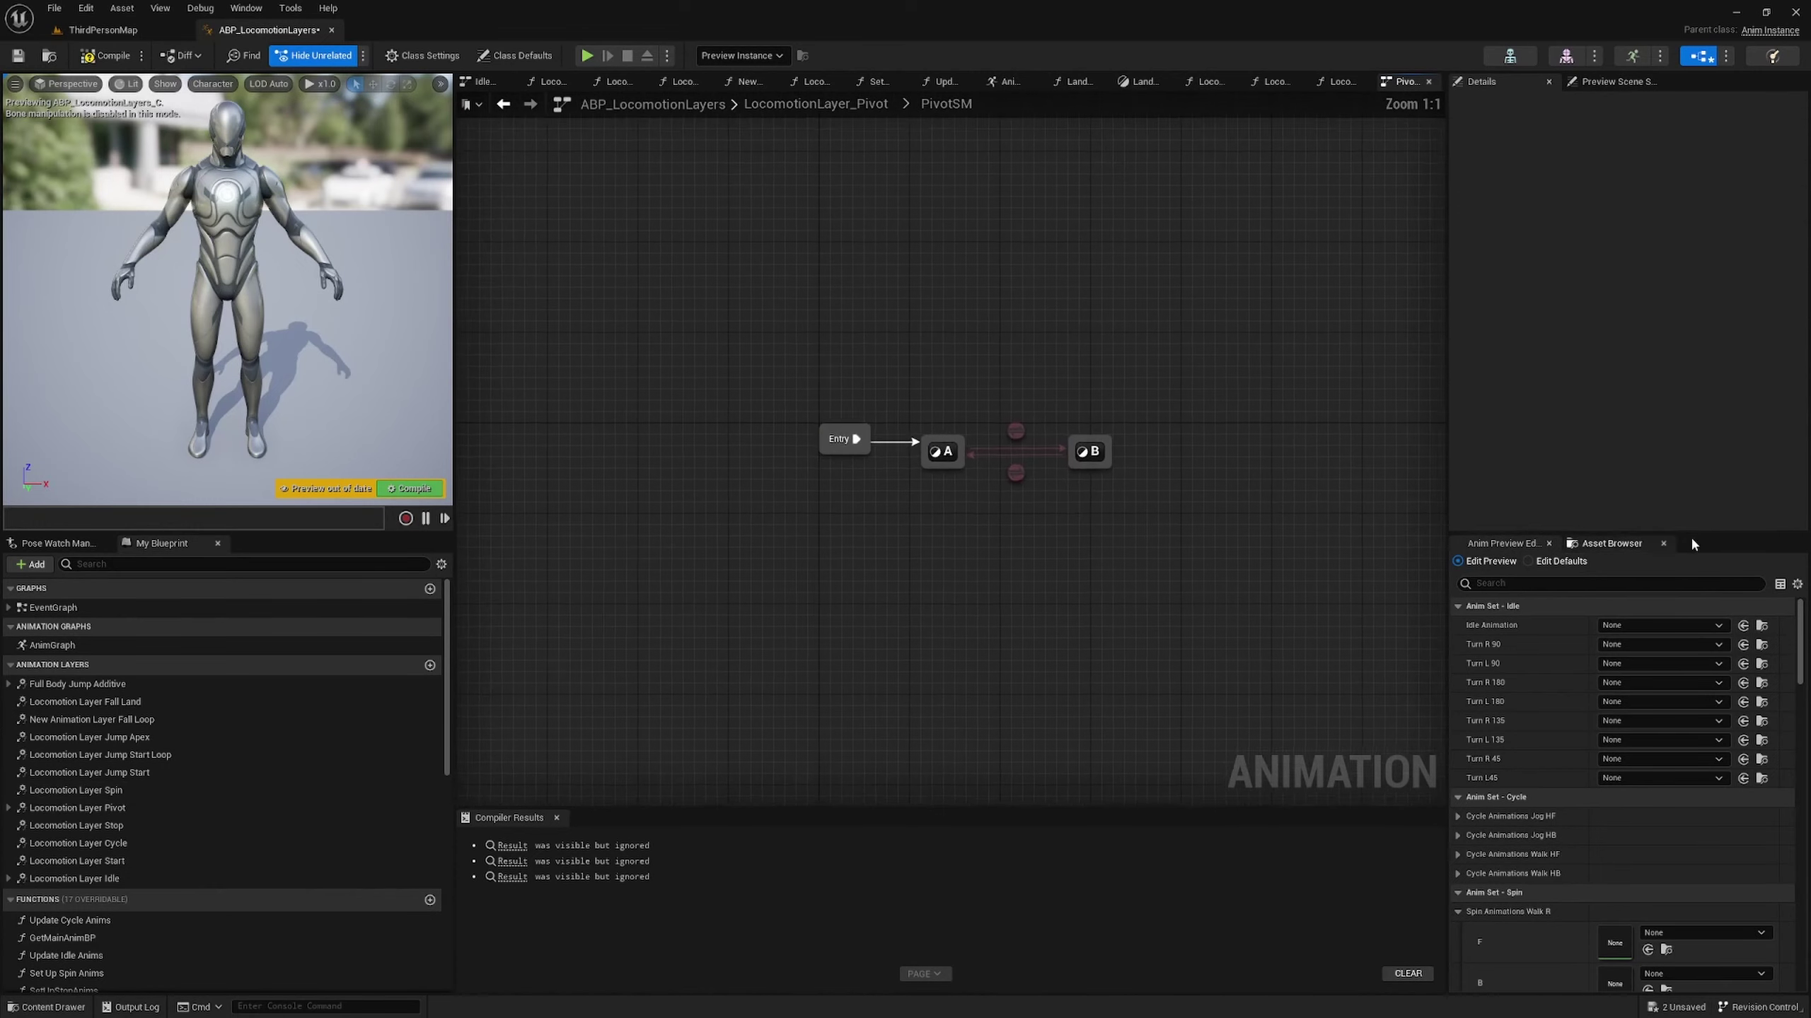
double_click(950, 457)
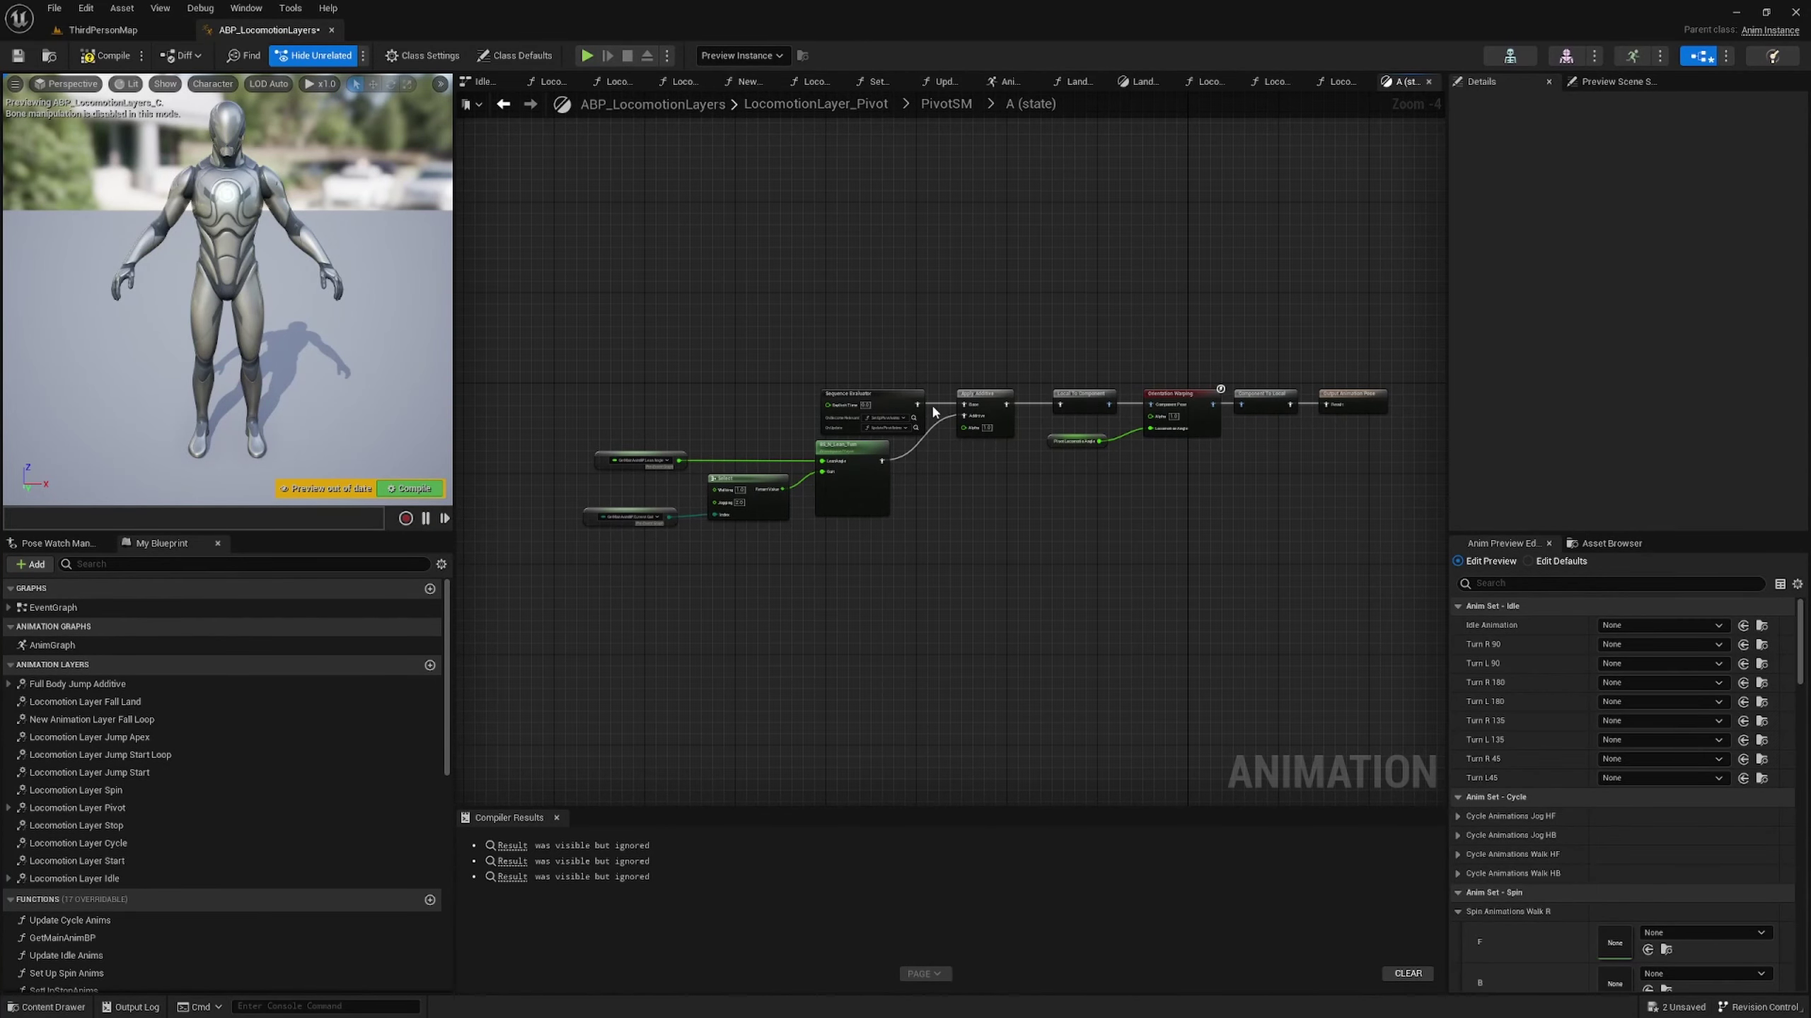
click(891, 403)
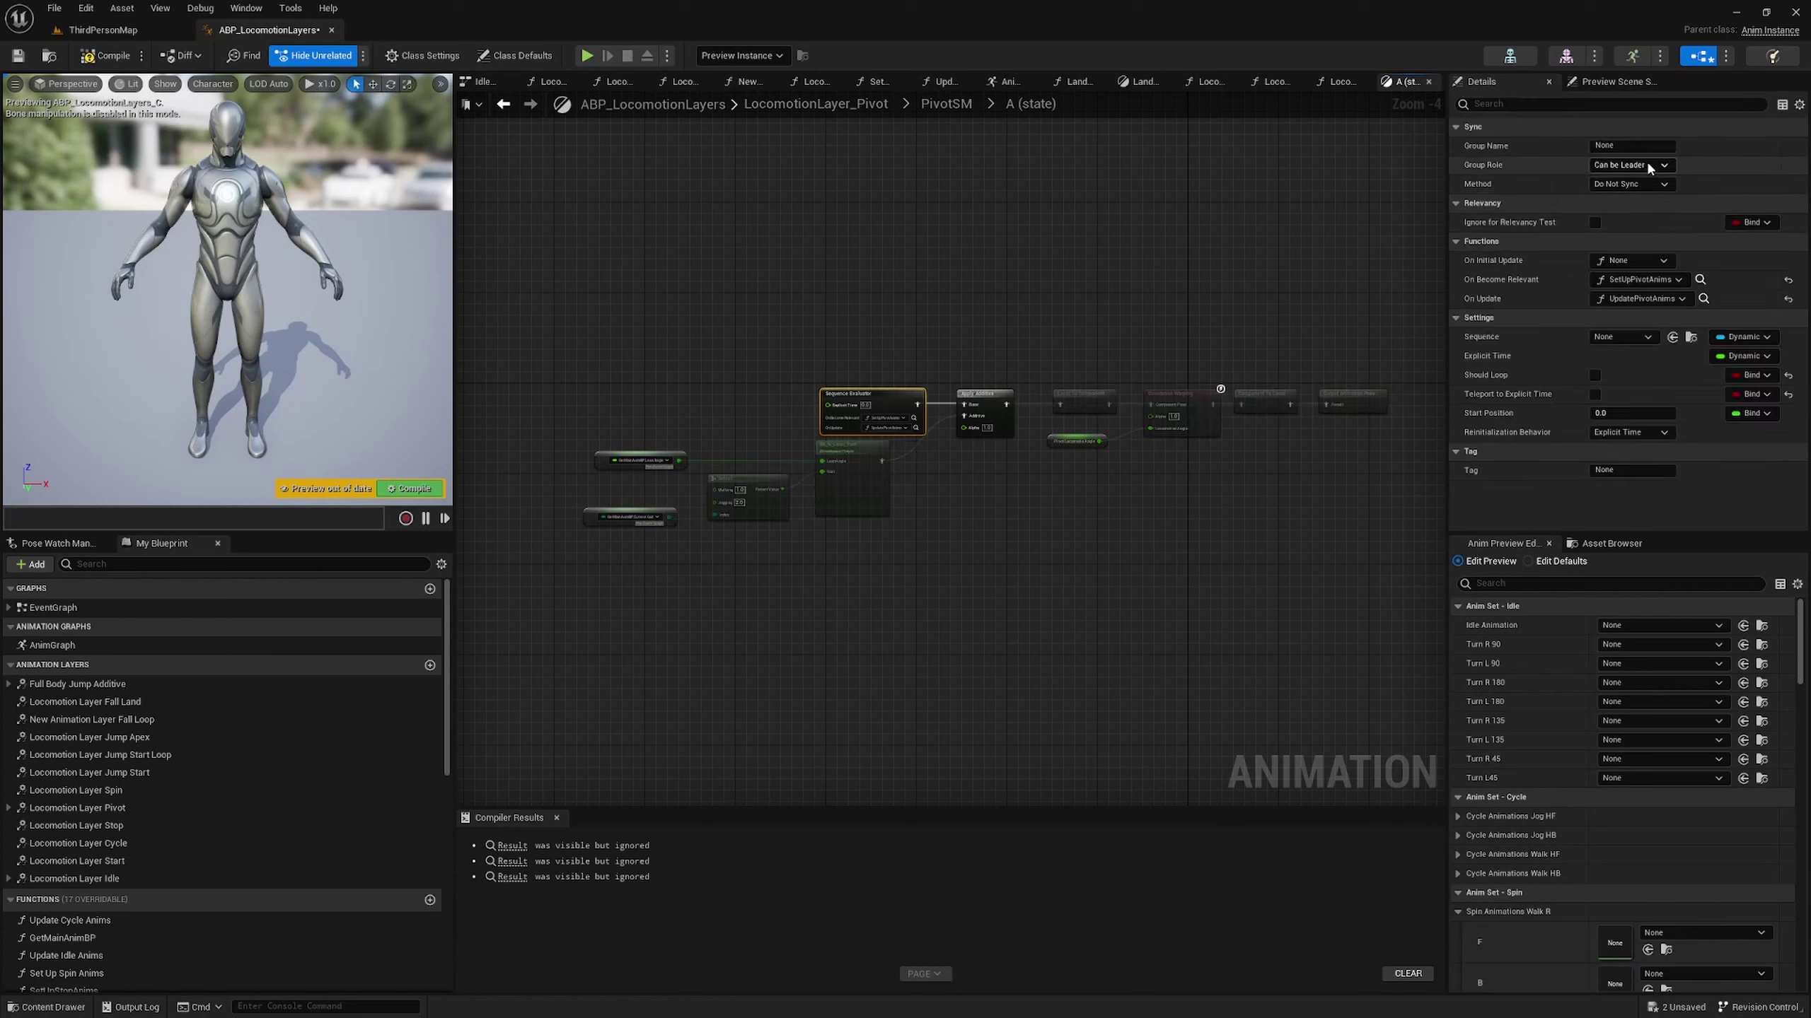
click(1648, 165)
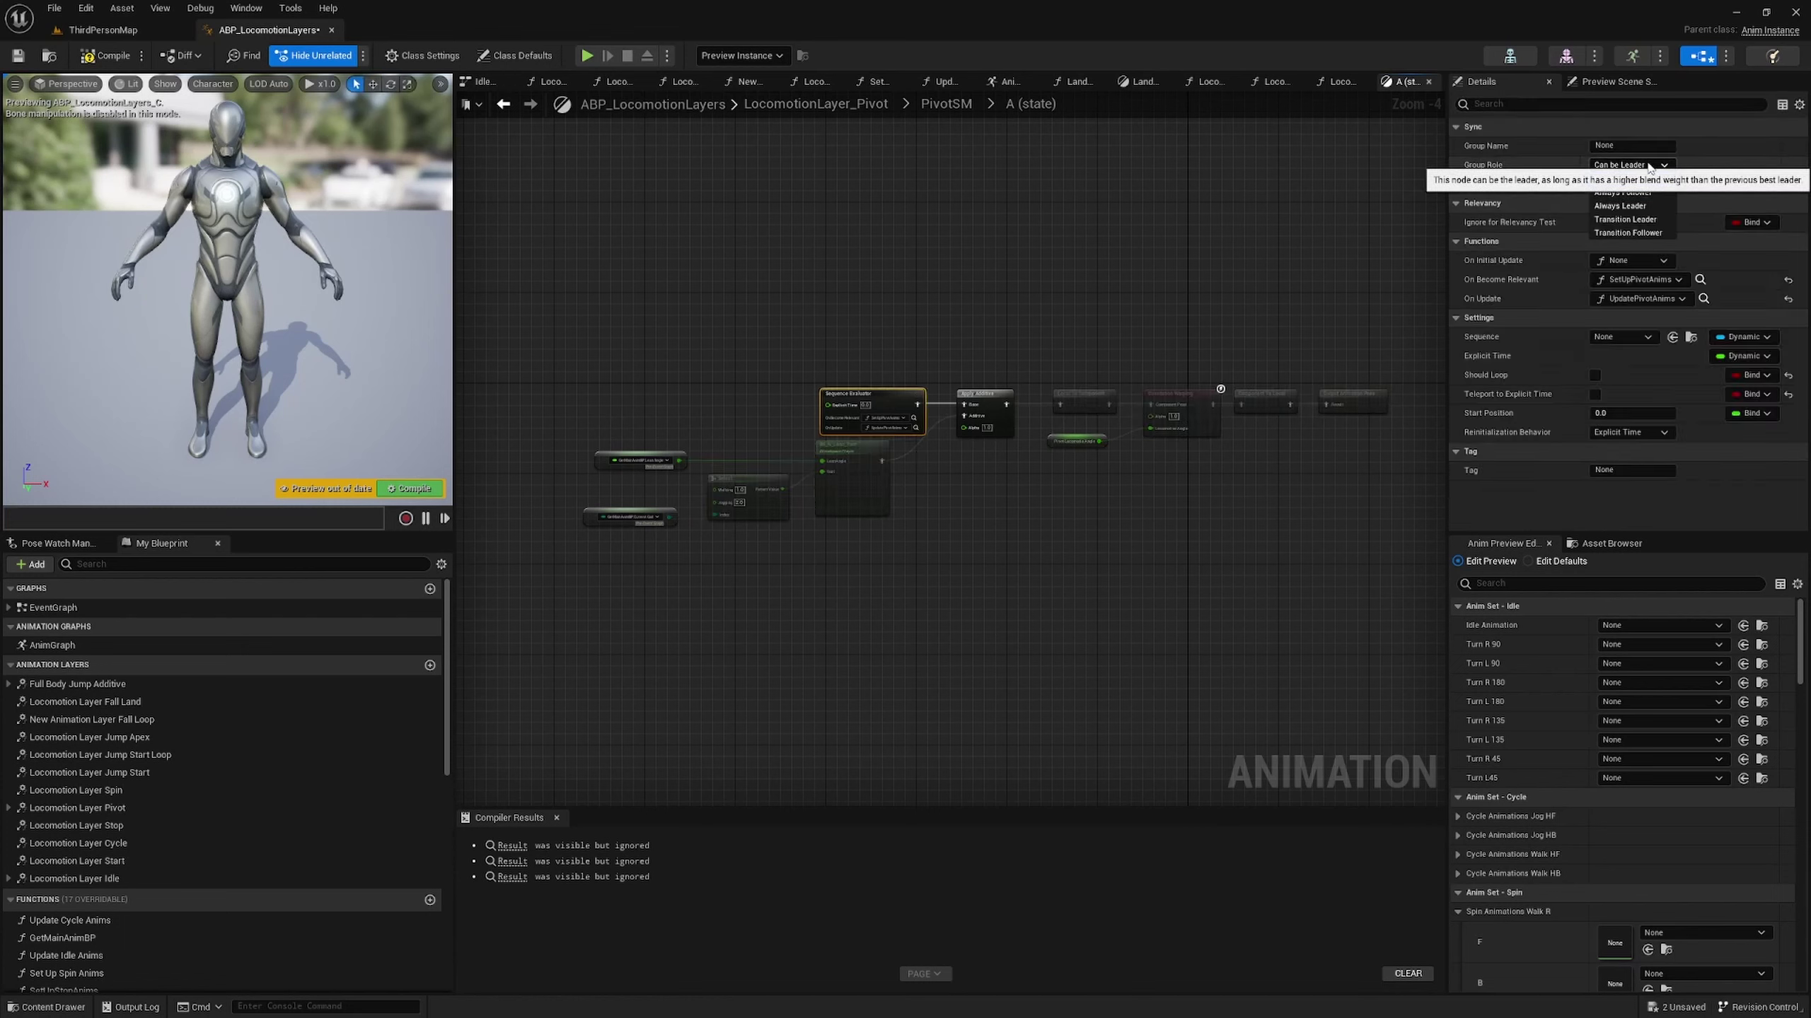
click(1620, 205)
click(1617, 146)
text(Locomotion)
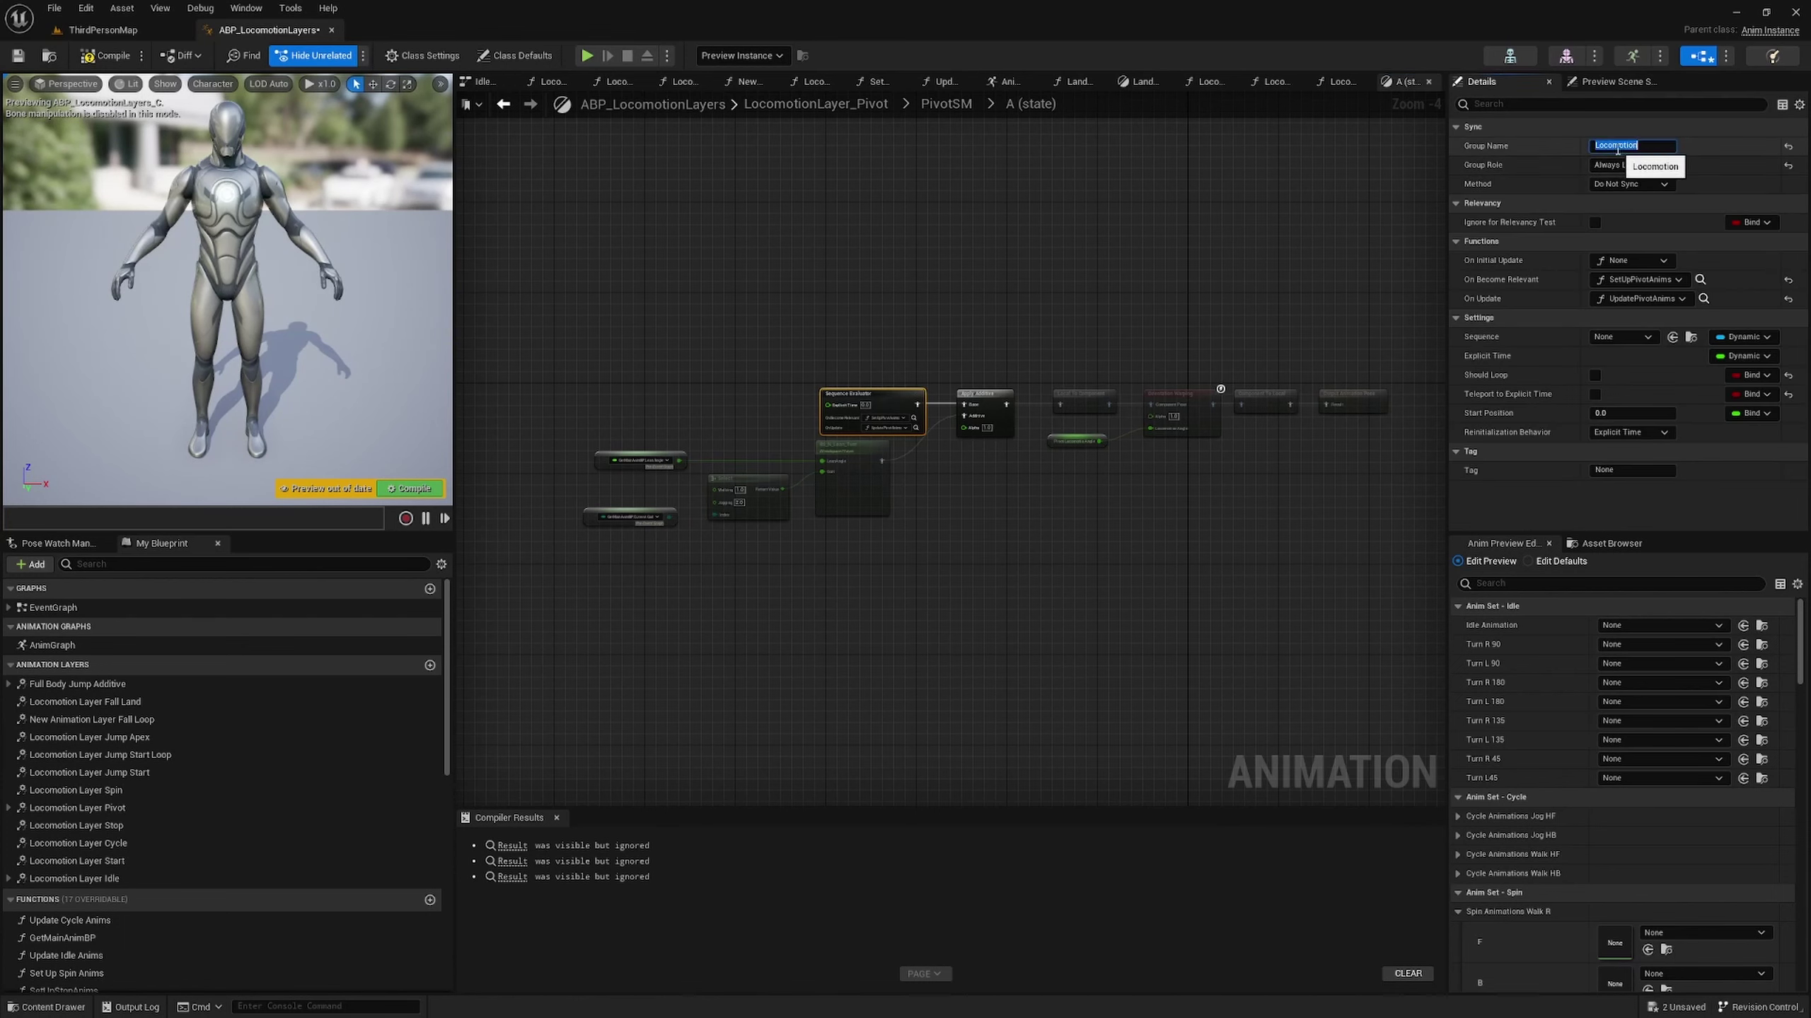
click(1612, 203)
click(1613, 187)
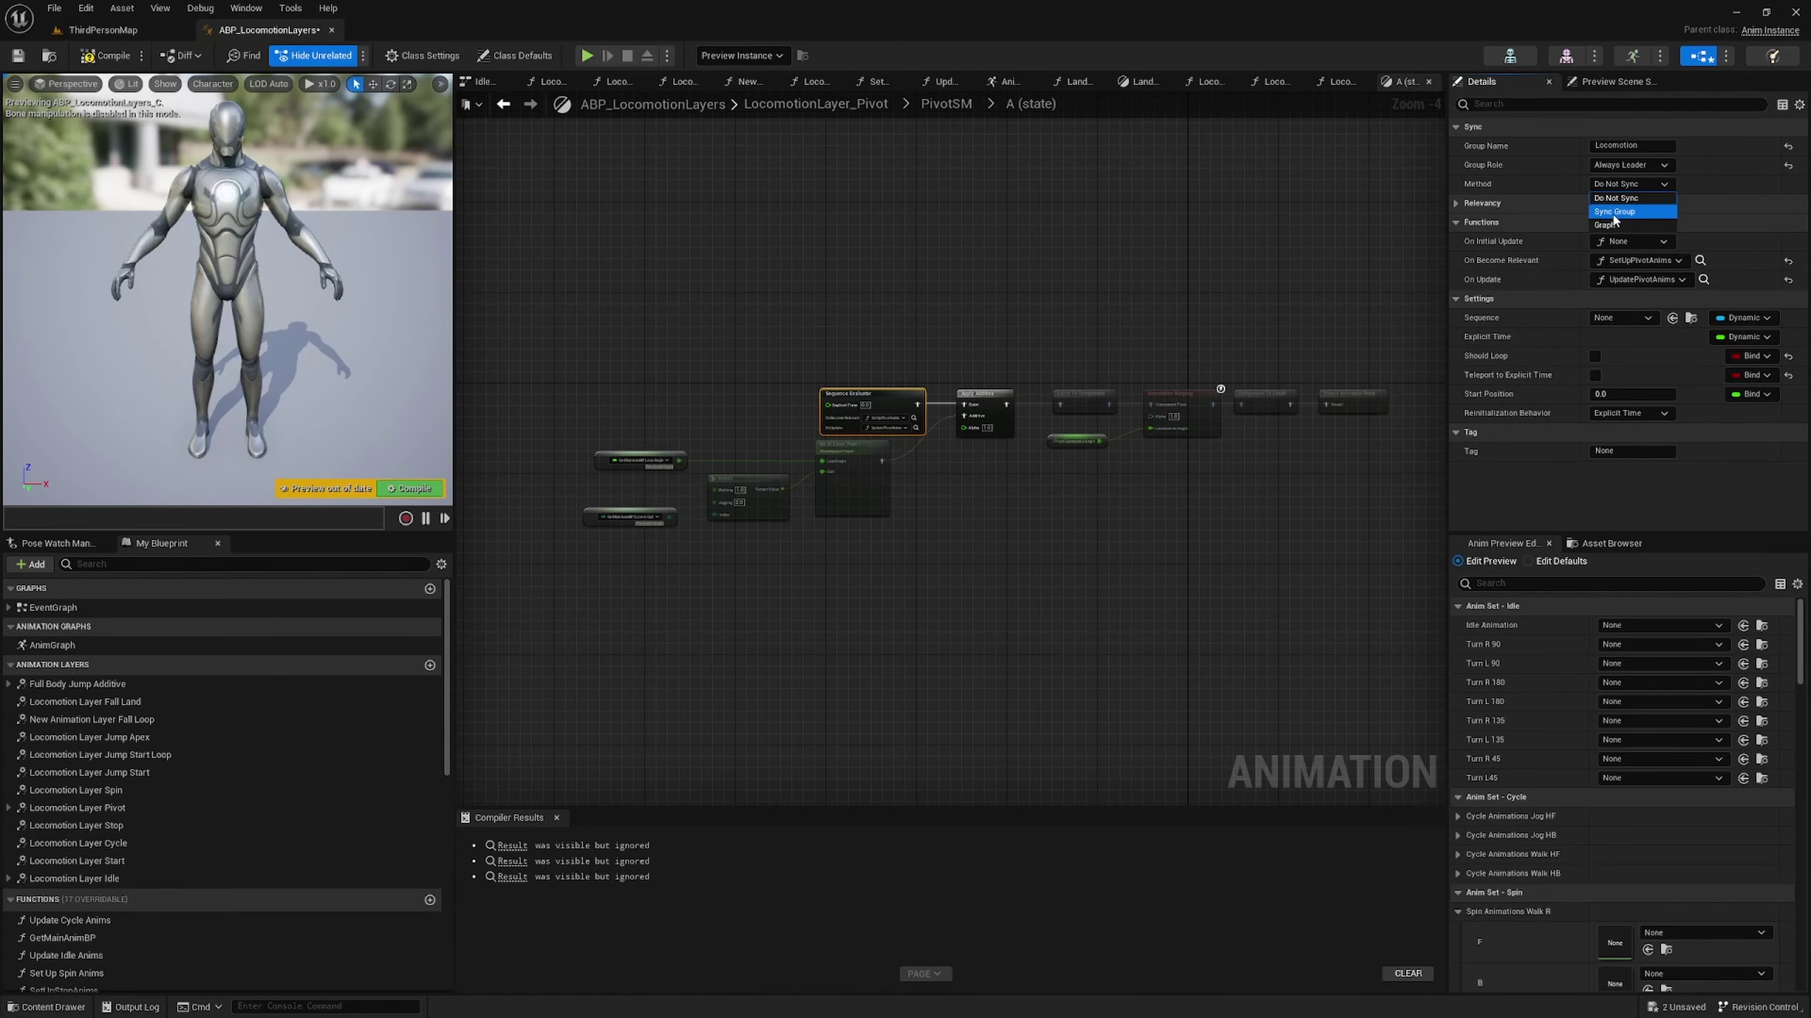
click(1609, 211)
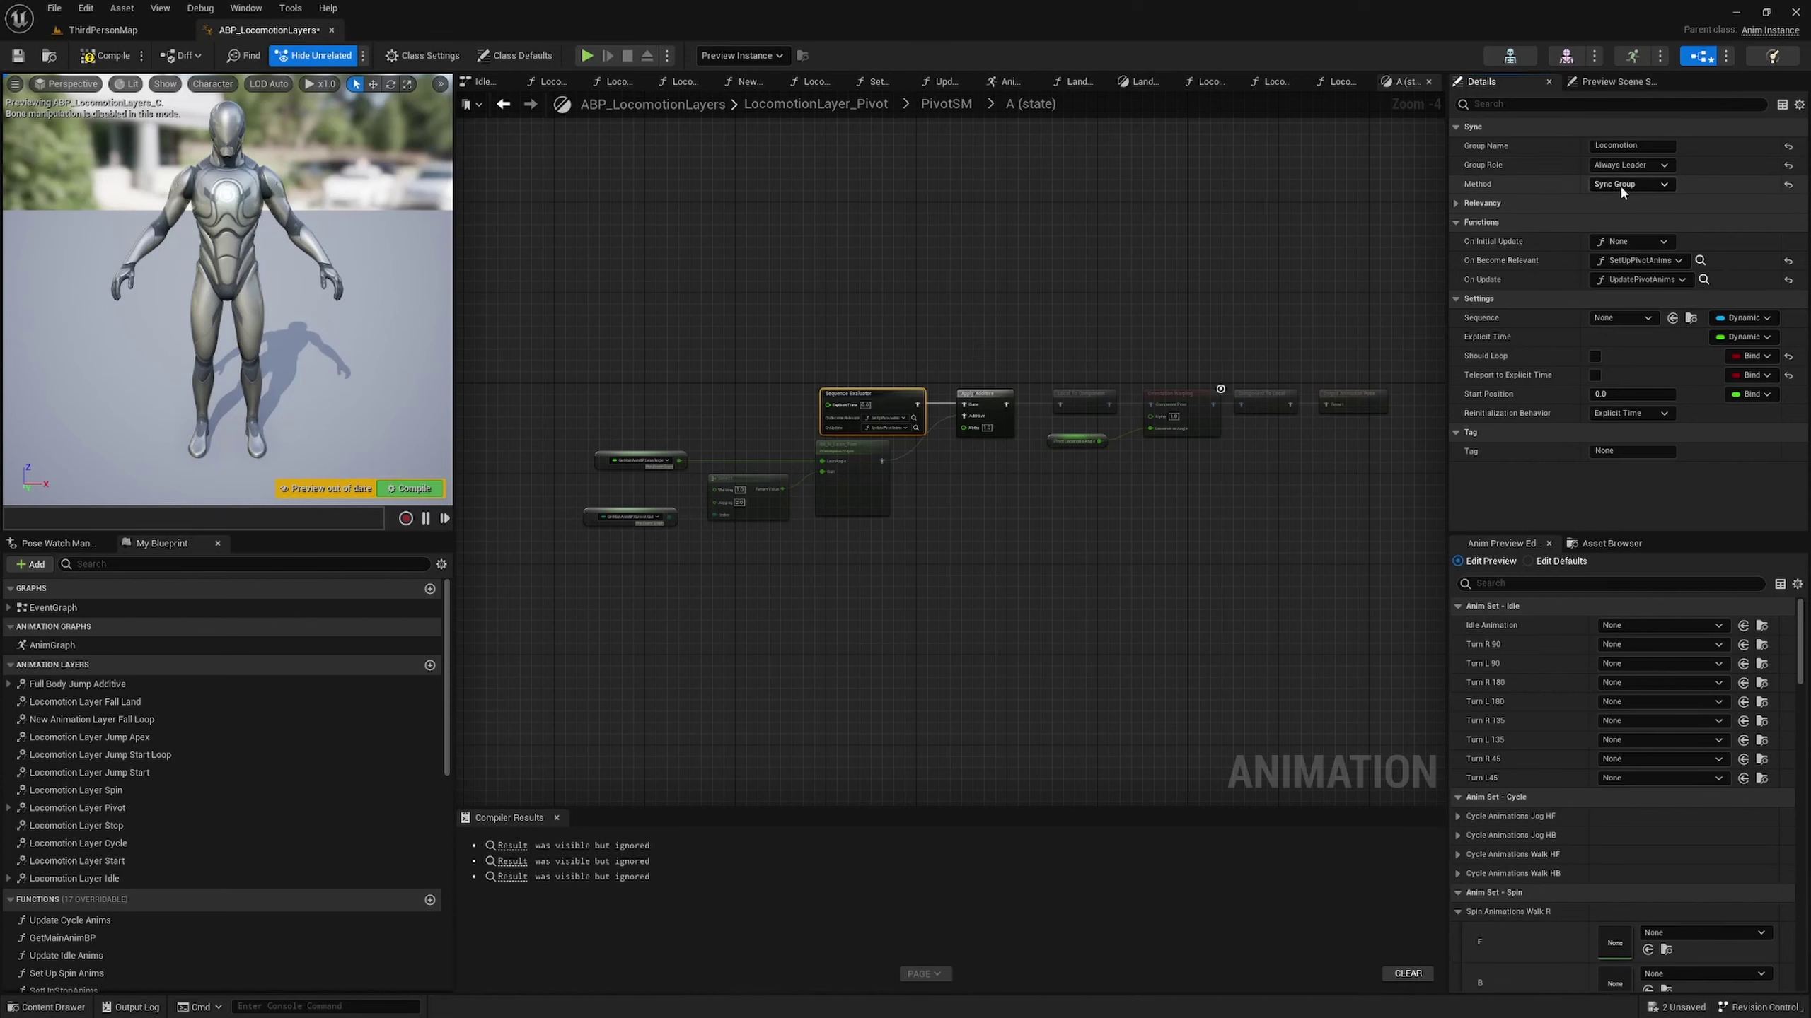
- Give the Sequence Evaluator in PivotSM state B group name Locomotion, role Always Leader, and method Sync Group, and compile the blueprint
click(946, 103)
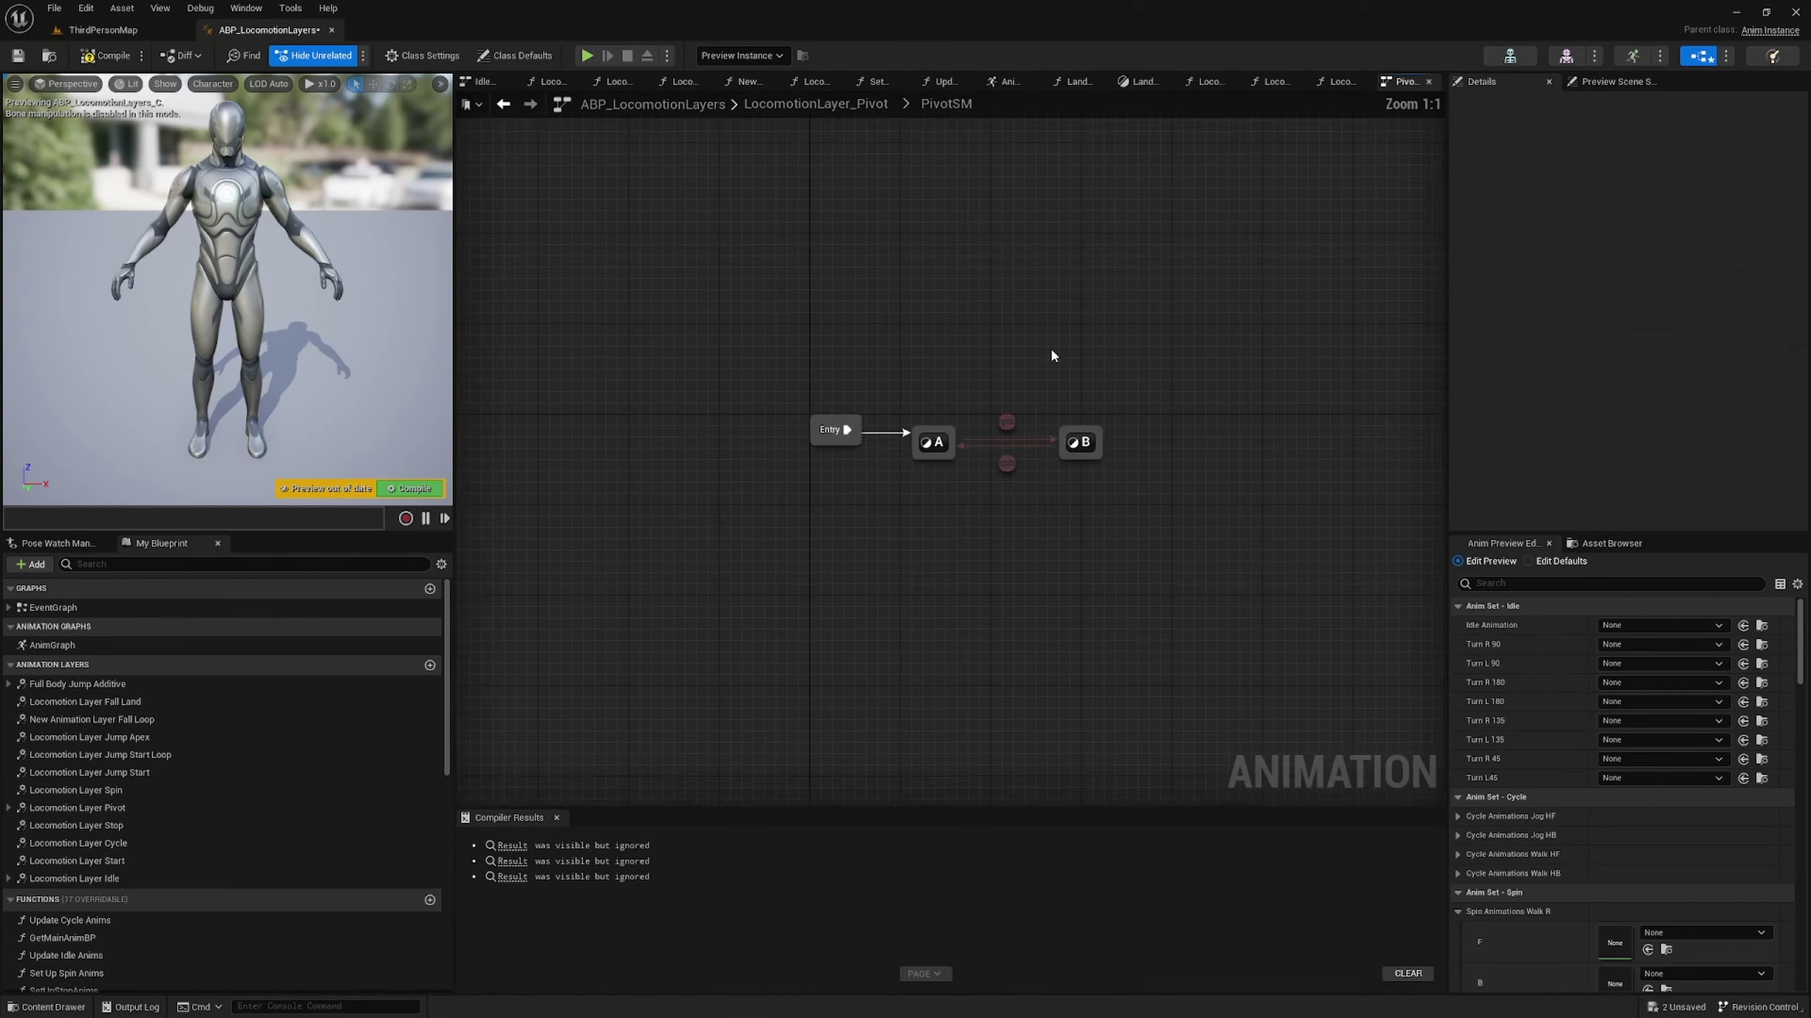
double_click(1101, 455)
right_drag(1102, 456, 1306, 547)
scroll(900, 399, up, 2)
click(898, 393)
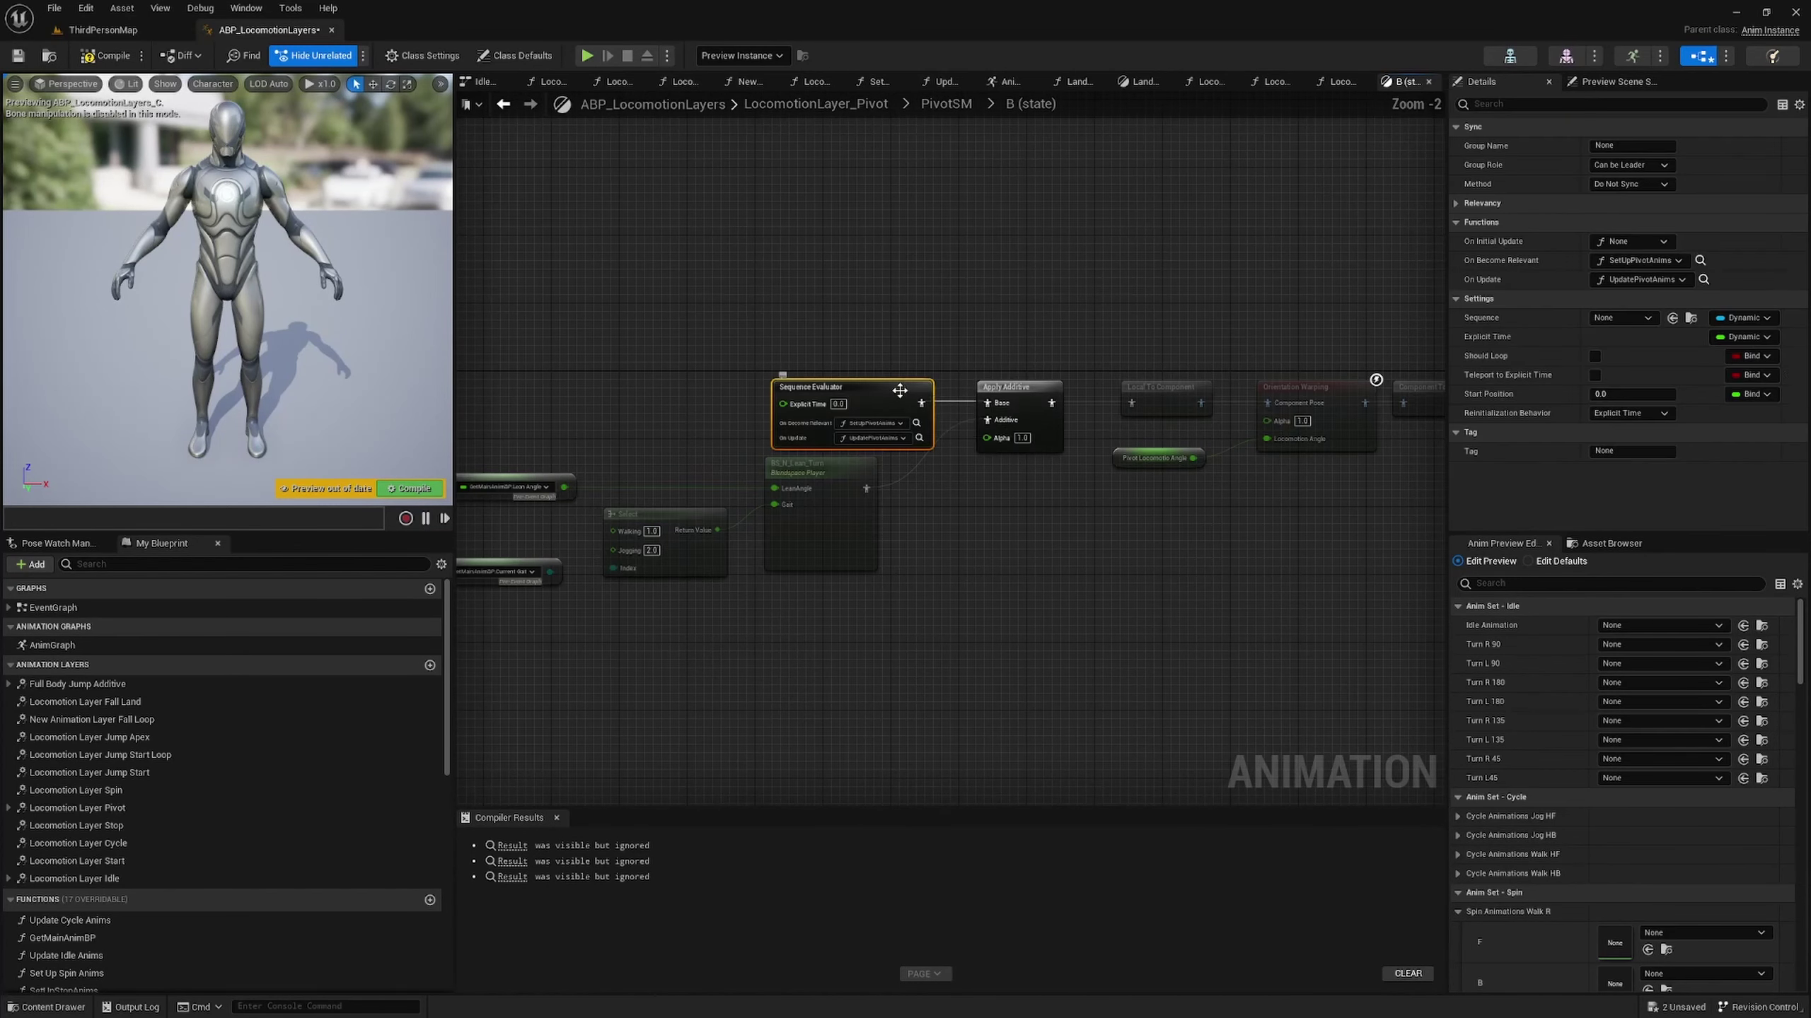
click(1630, 146)
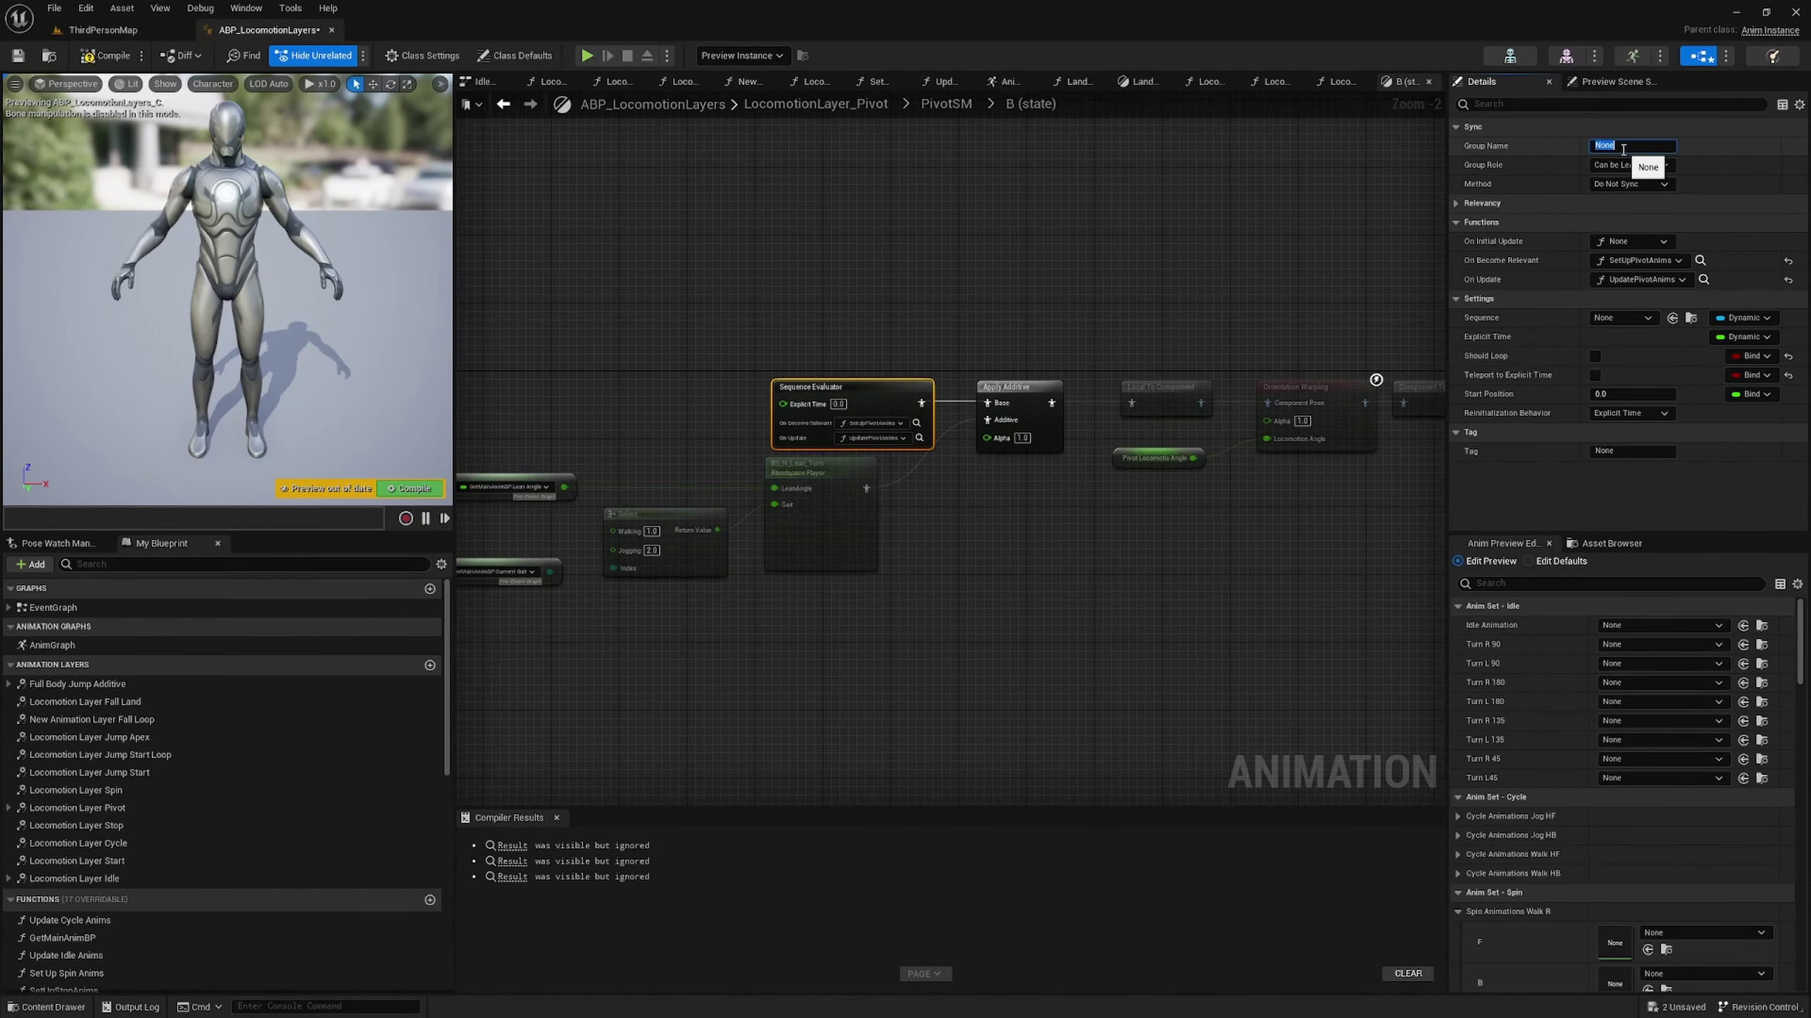
click(1639, 166)
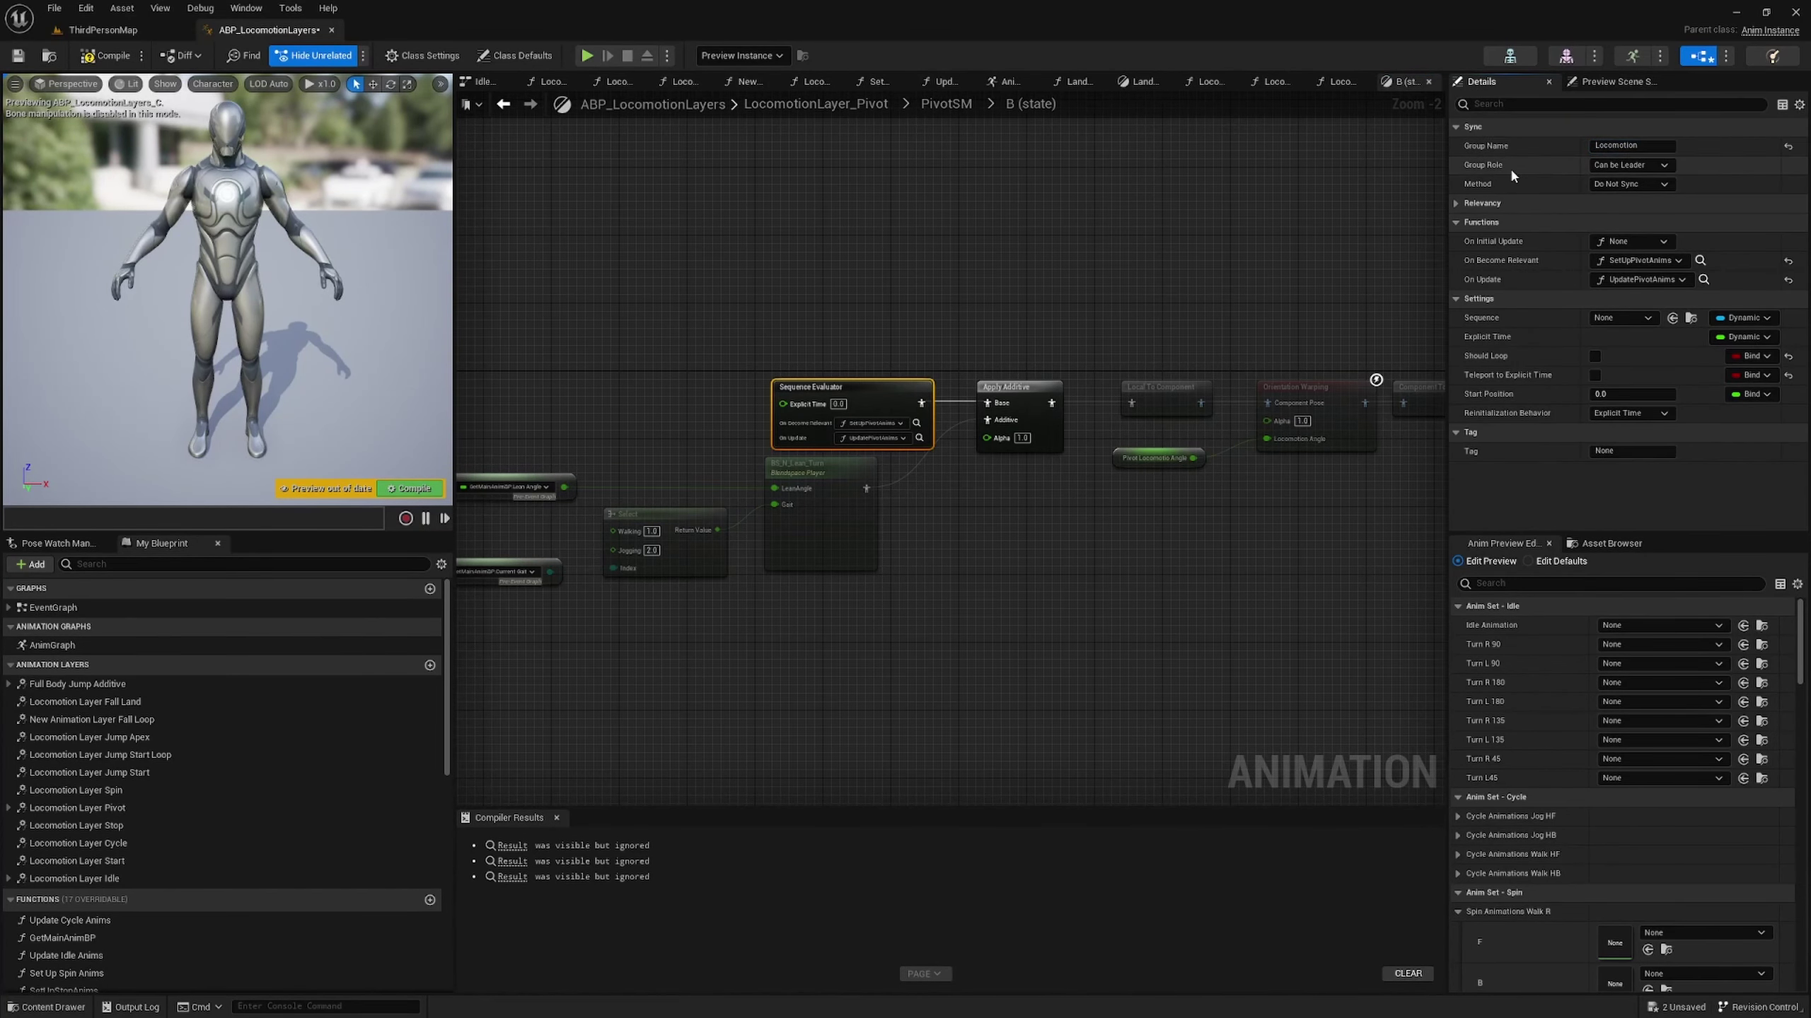
click(1639, 165)
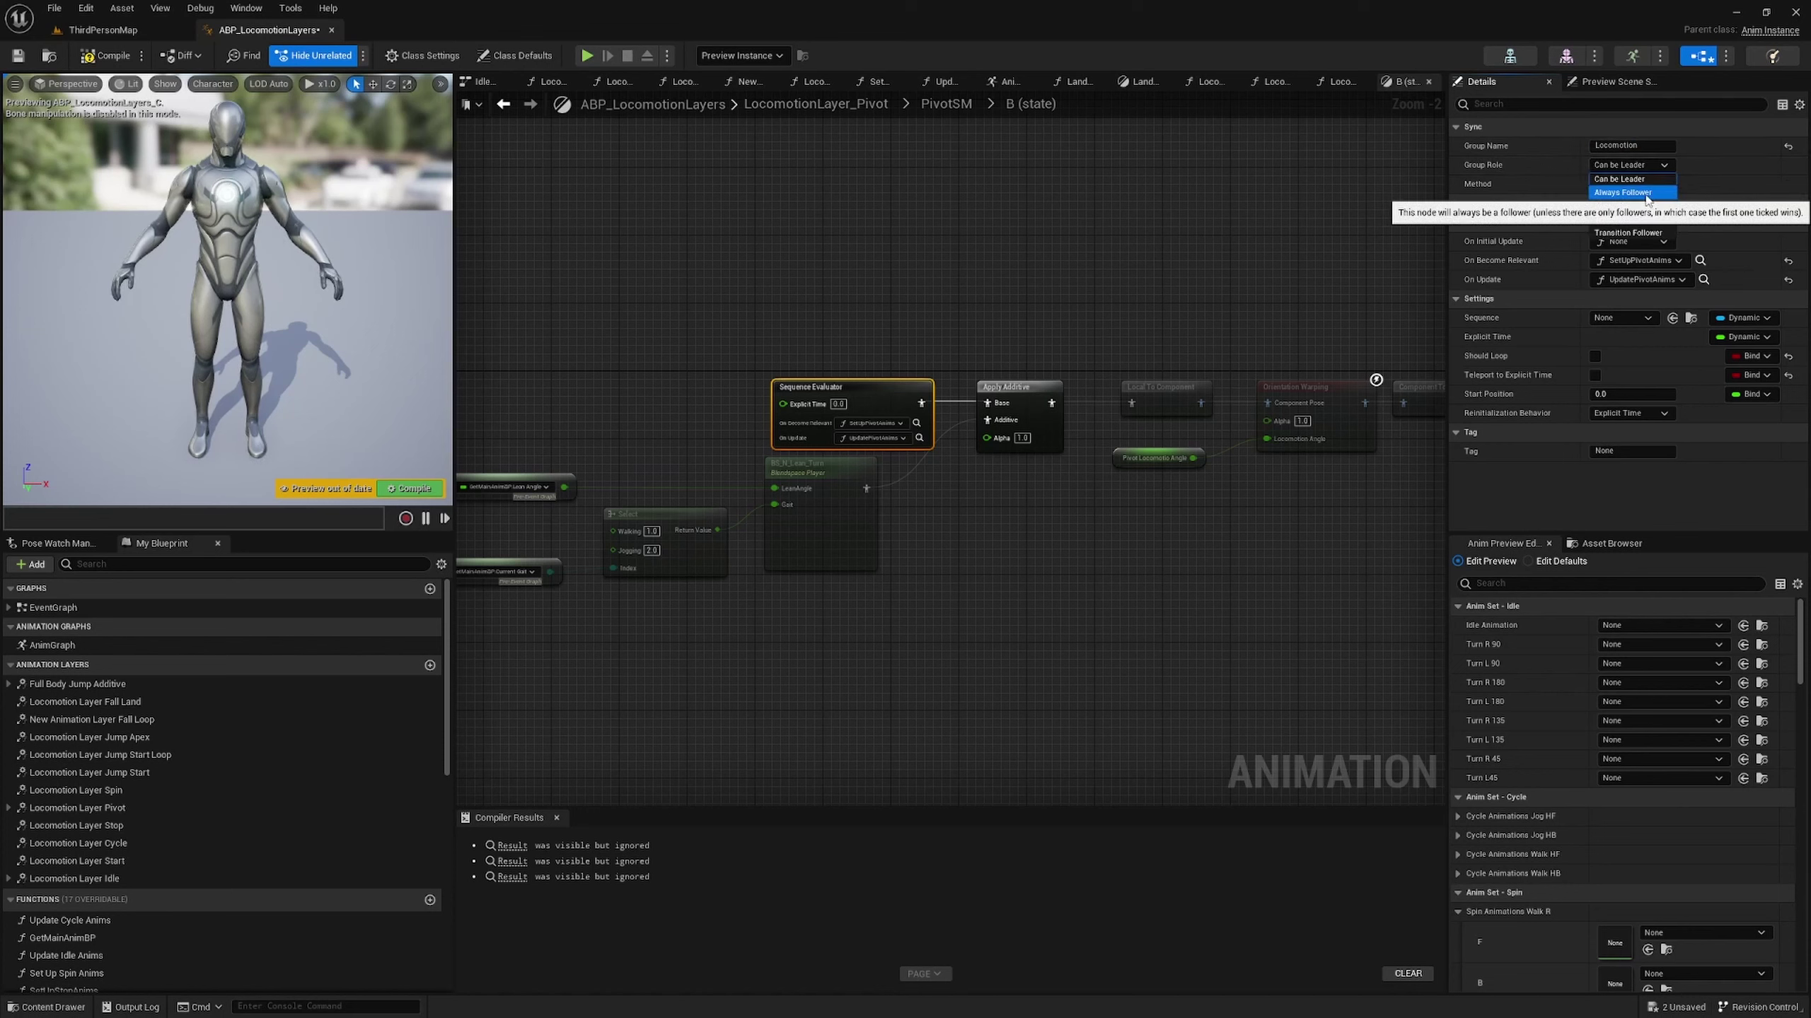
click(1623, 205)
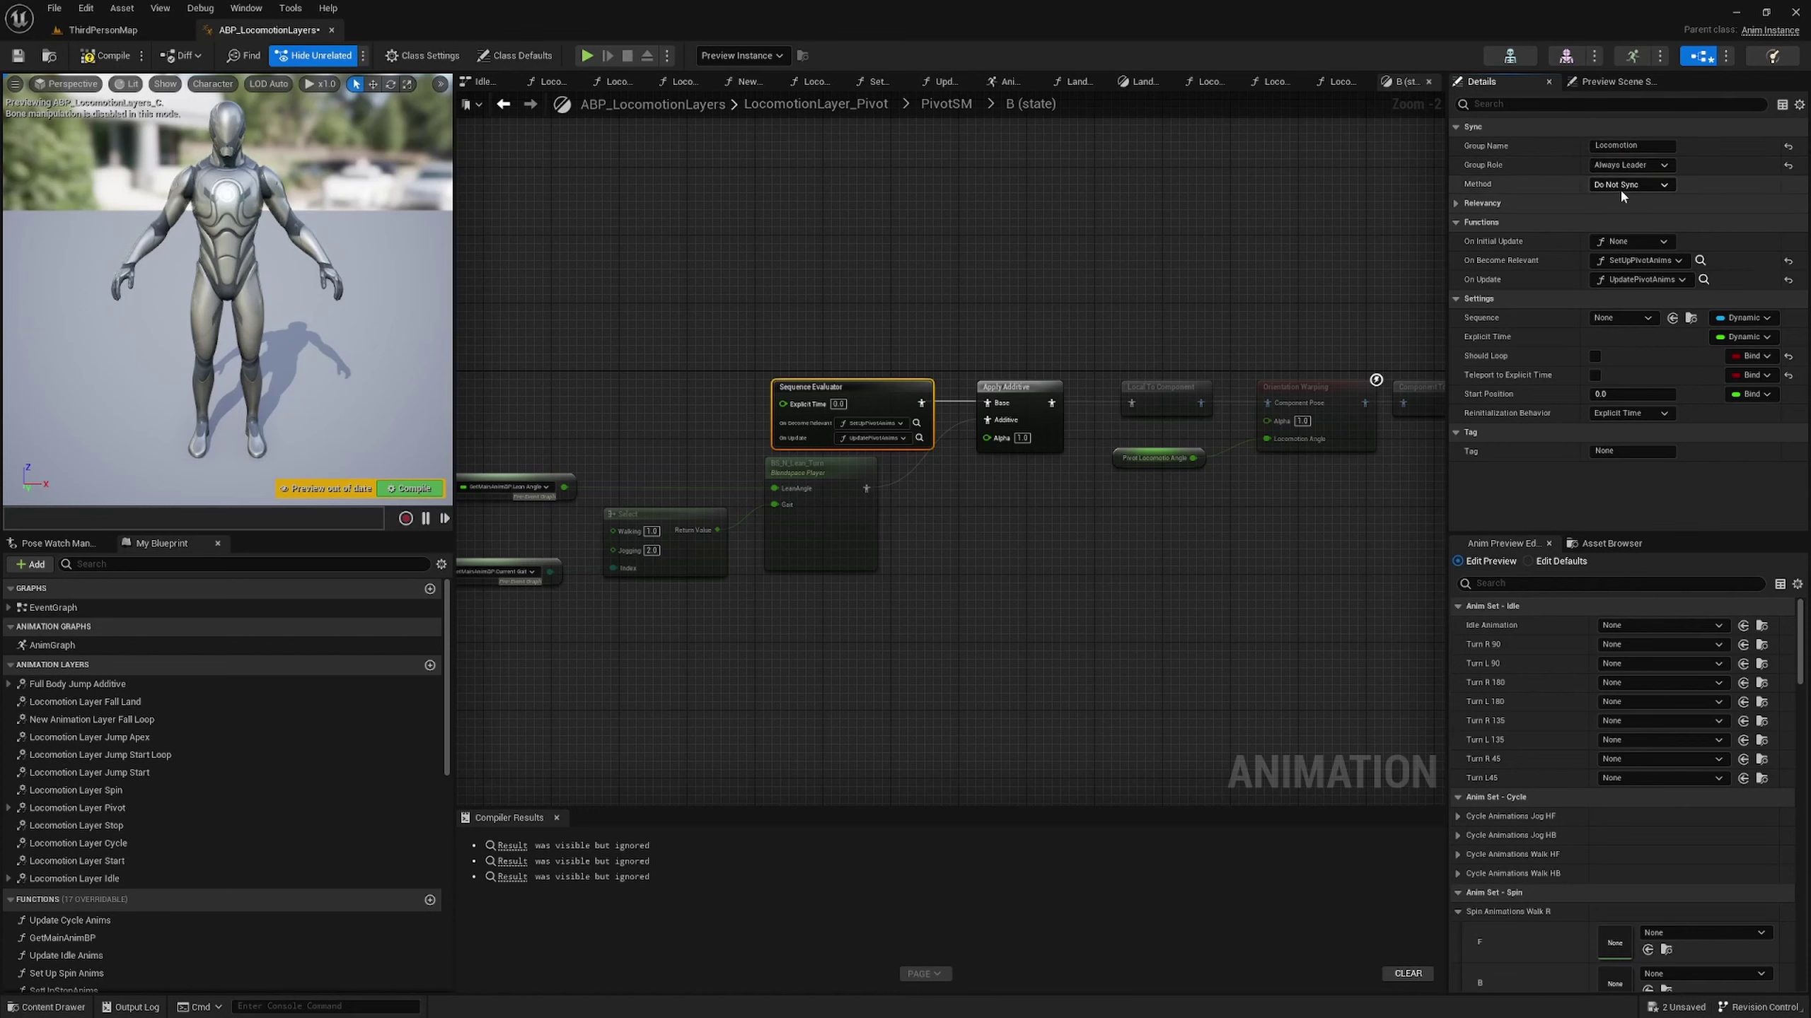
click(1620, 185)
click(1618, 211)
click(104, 55)
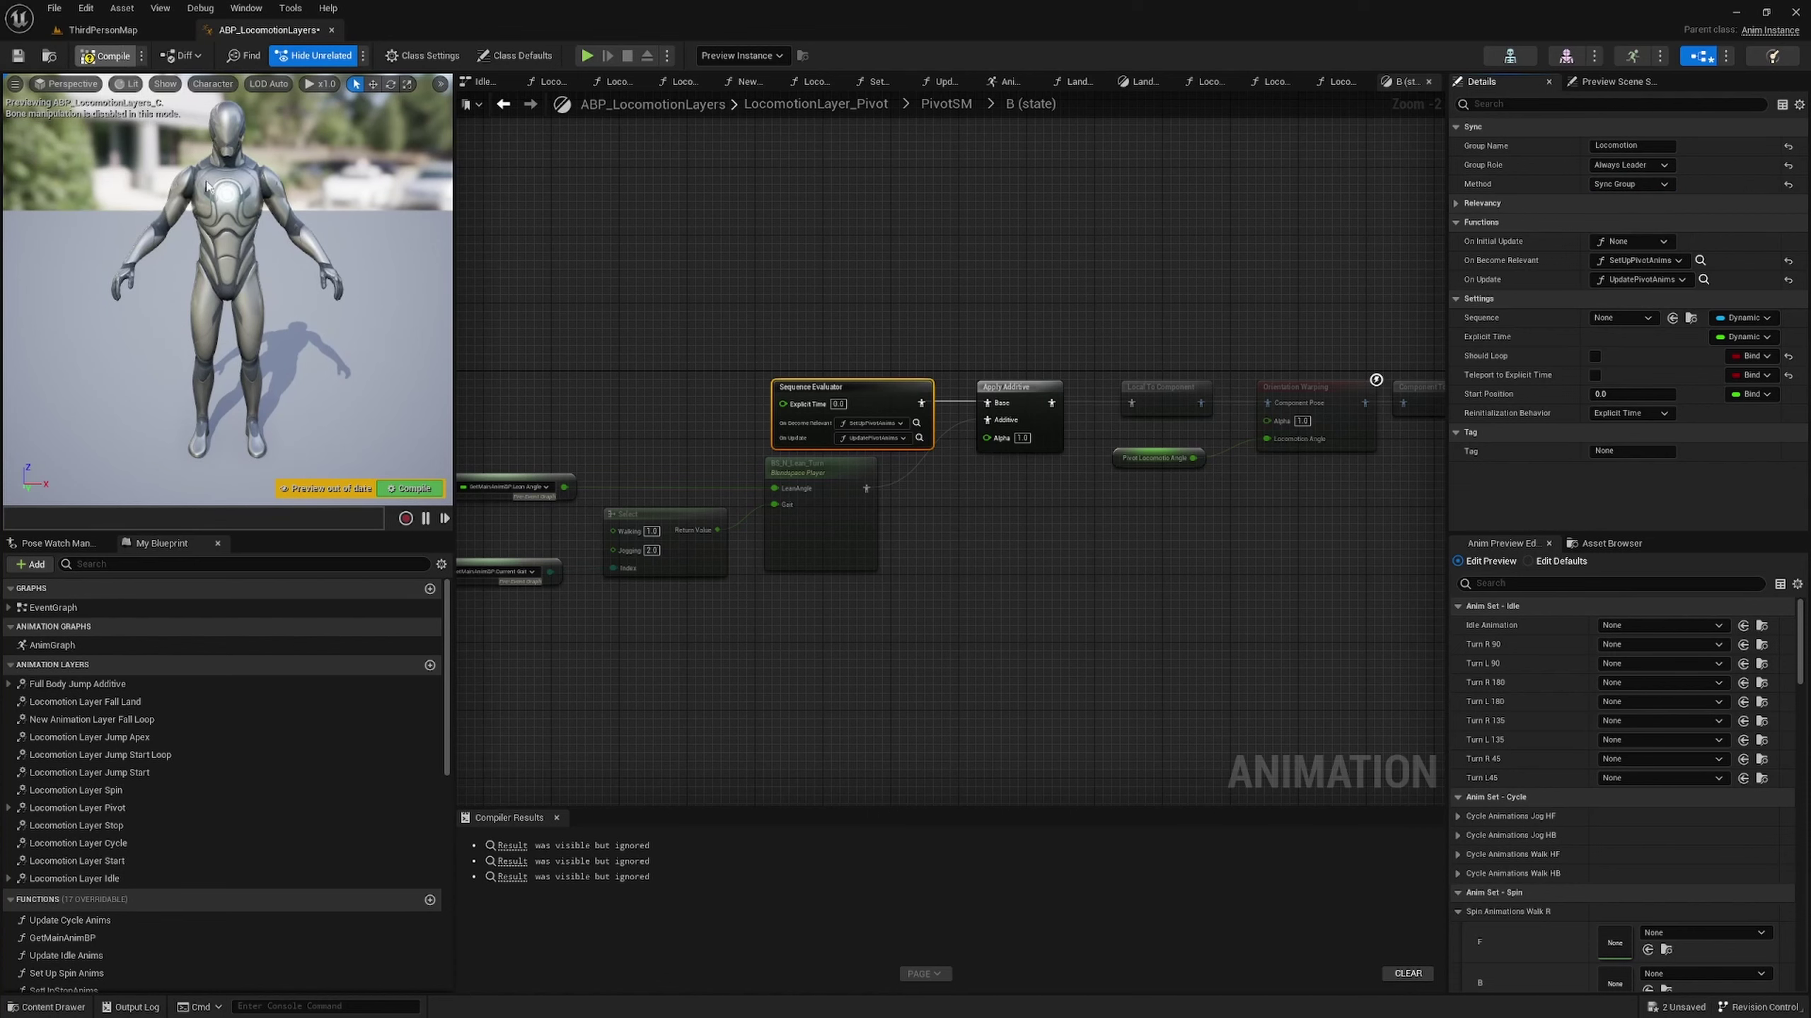
- Check the sync settings of the Spin layer's Sequence Player and search the animation assets for "spin"
double_click(208, 788)
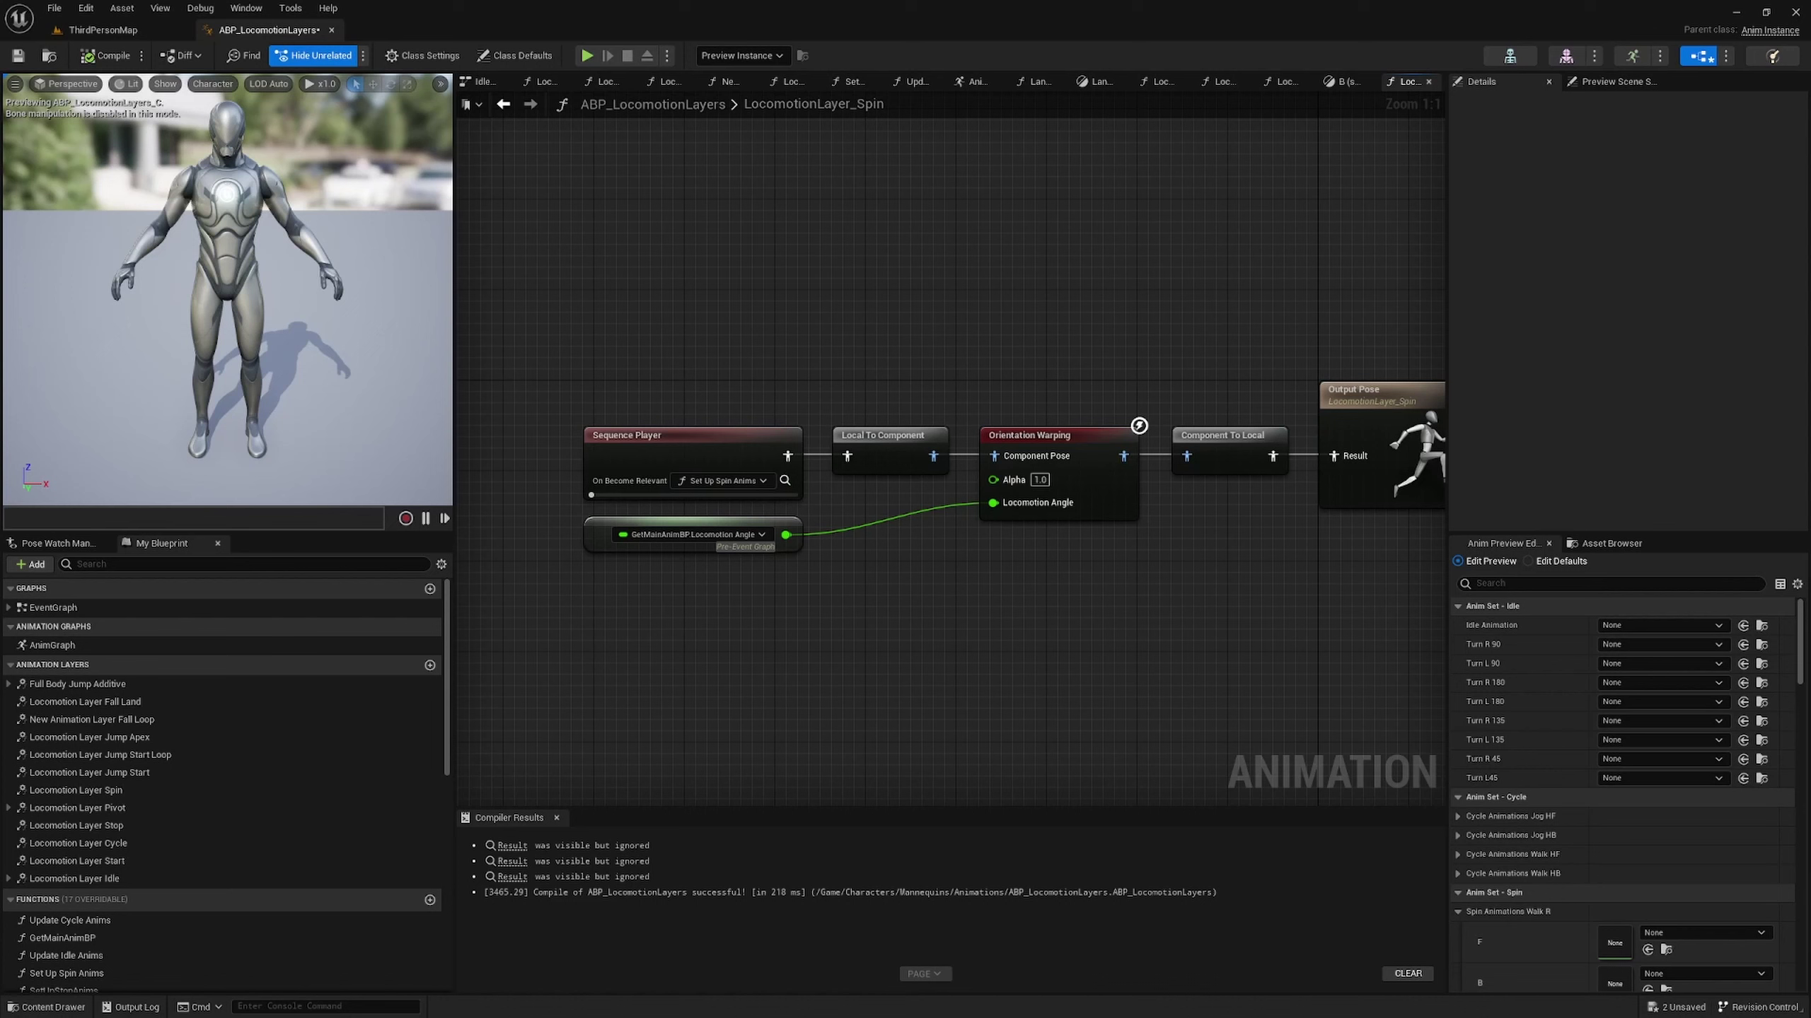
click(793, 435)
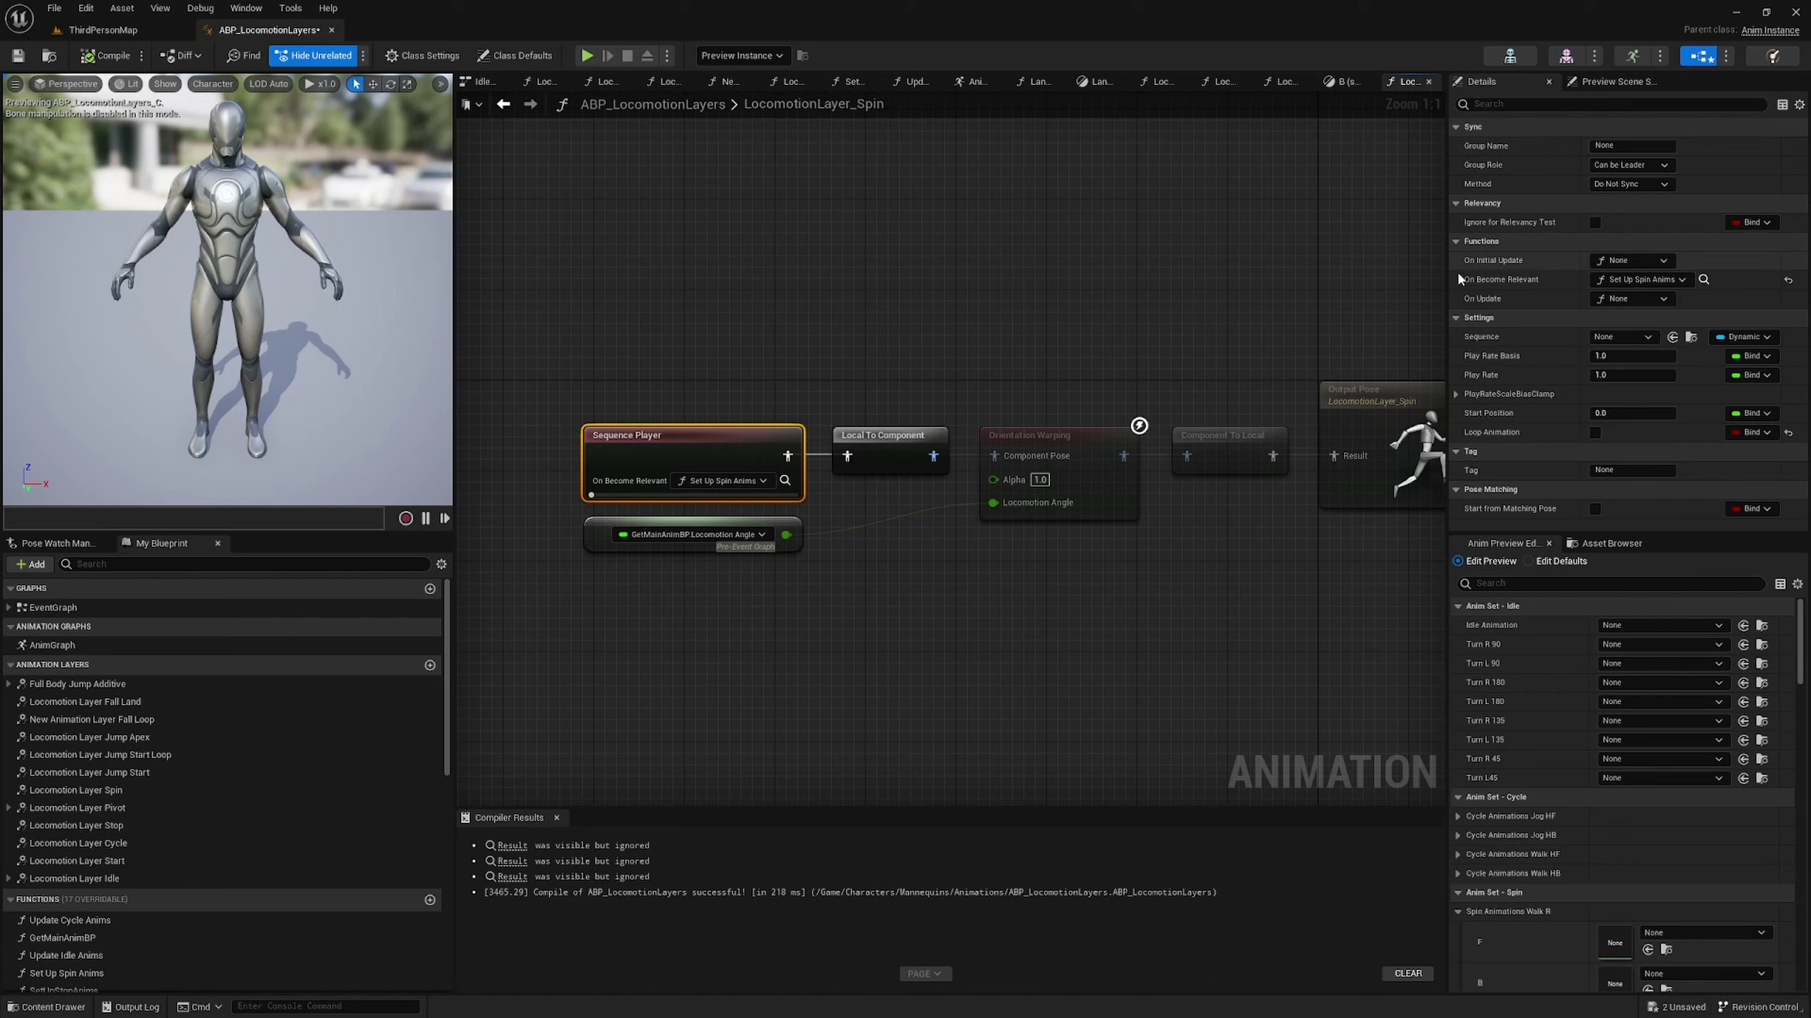
click(1605, 544)
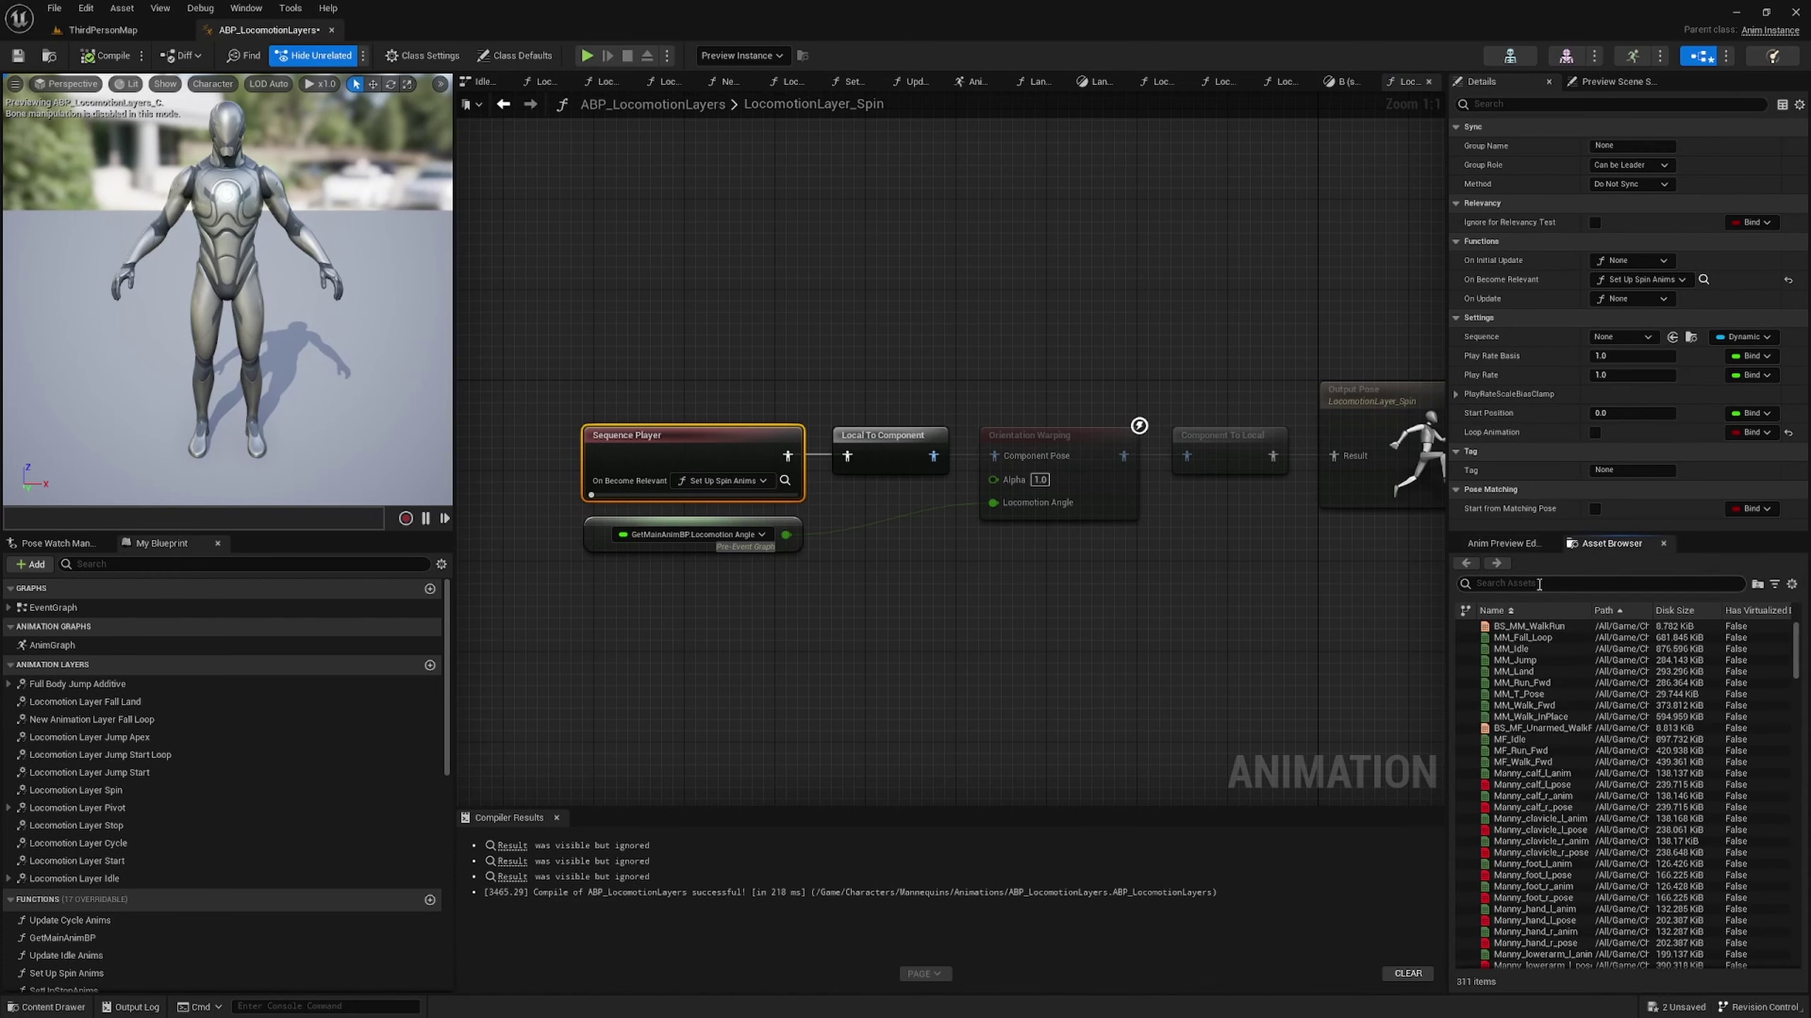
text(spin)
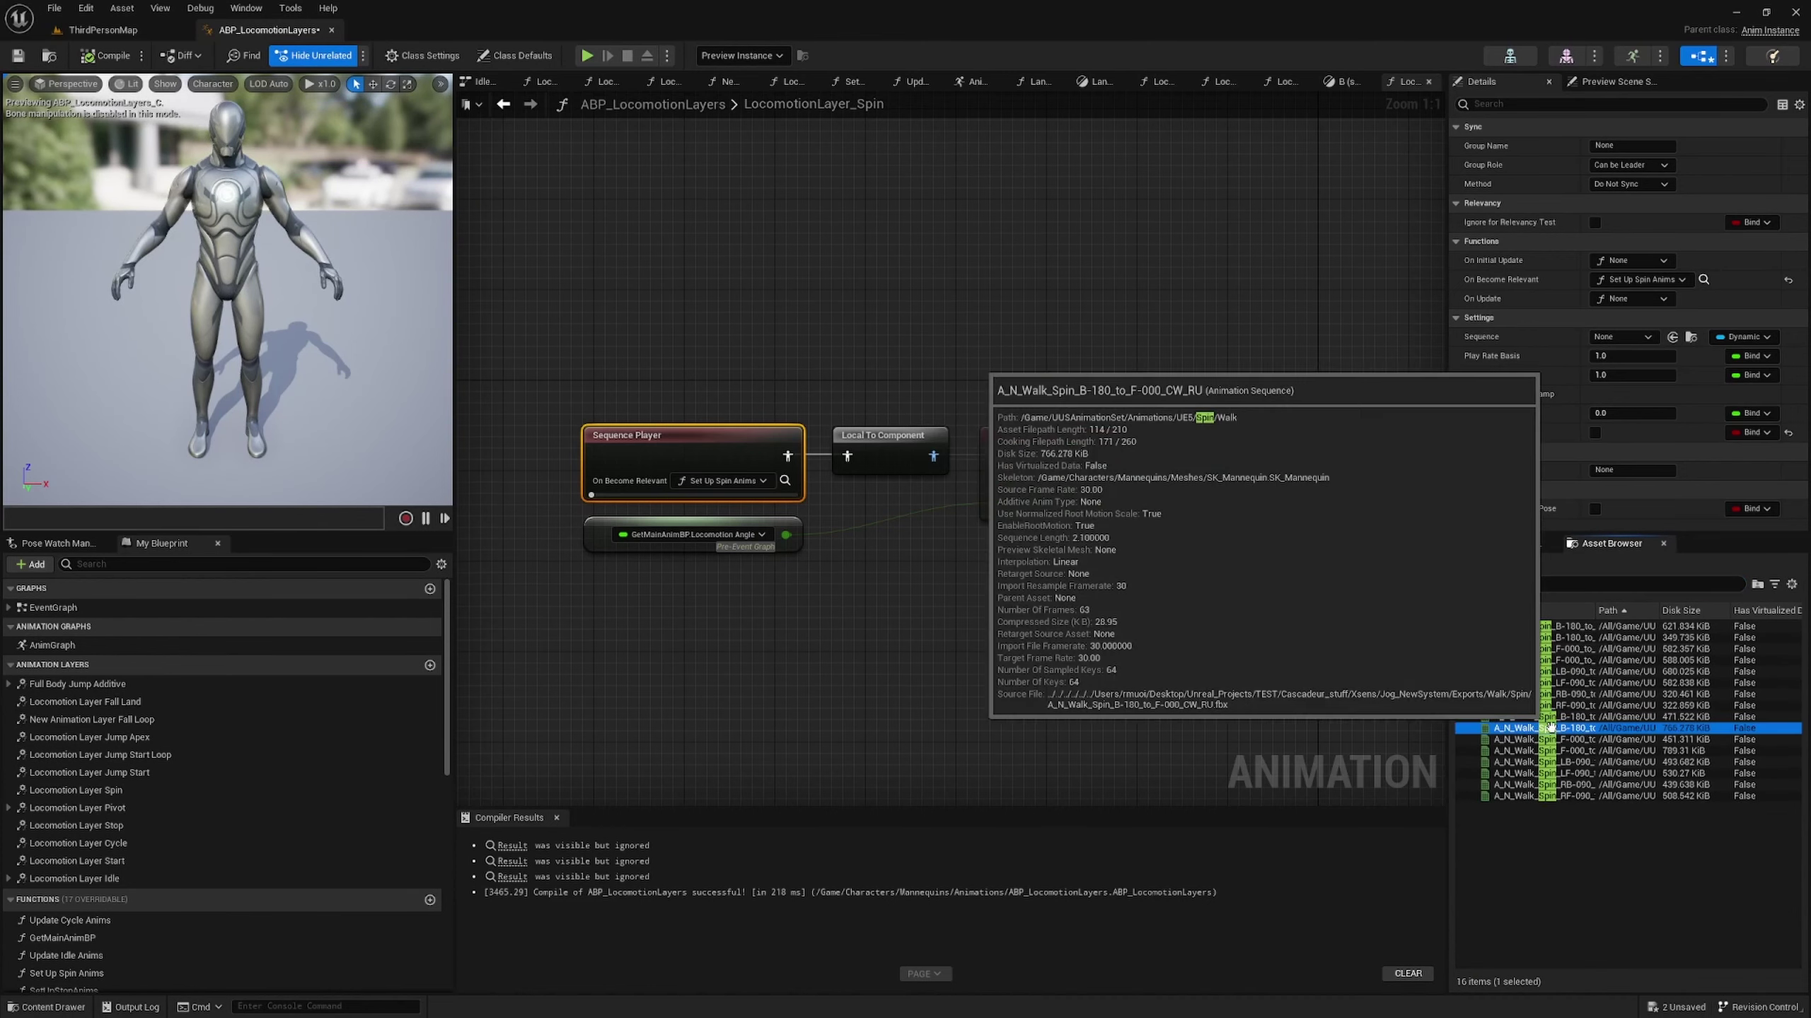
- Open A_N_Walk_Spin_B-180_to_F-000_CW_RU, scrub through its foot sync markers, and close the animation
double_click(1547, 728)
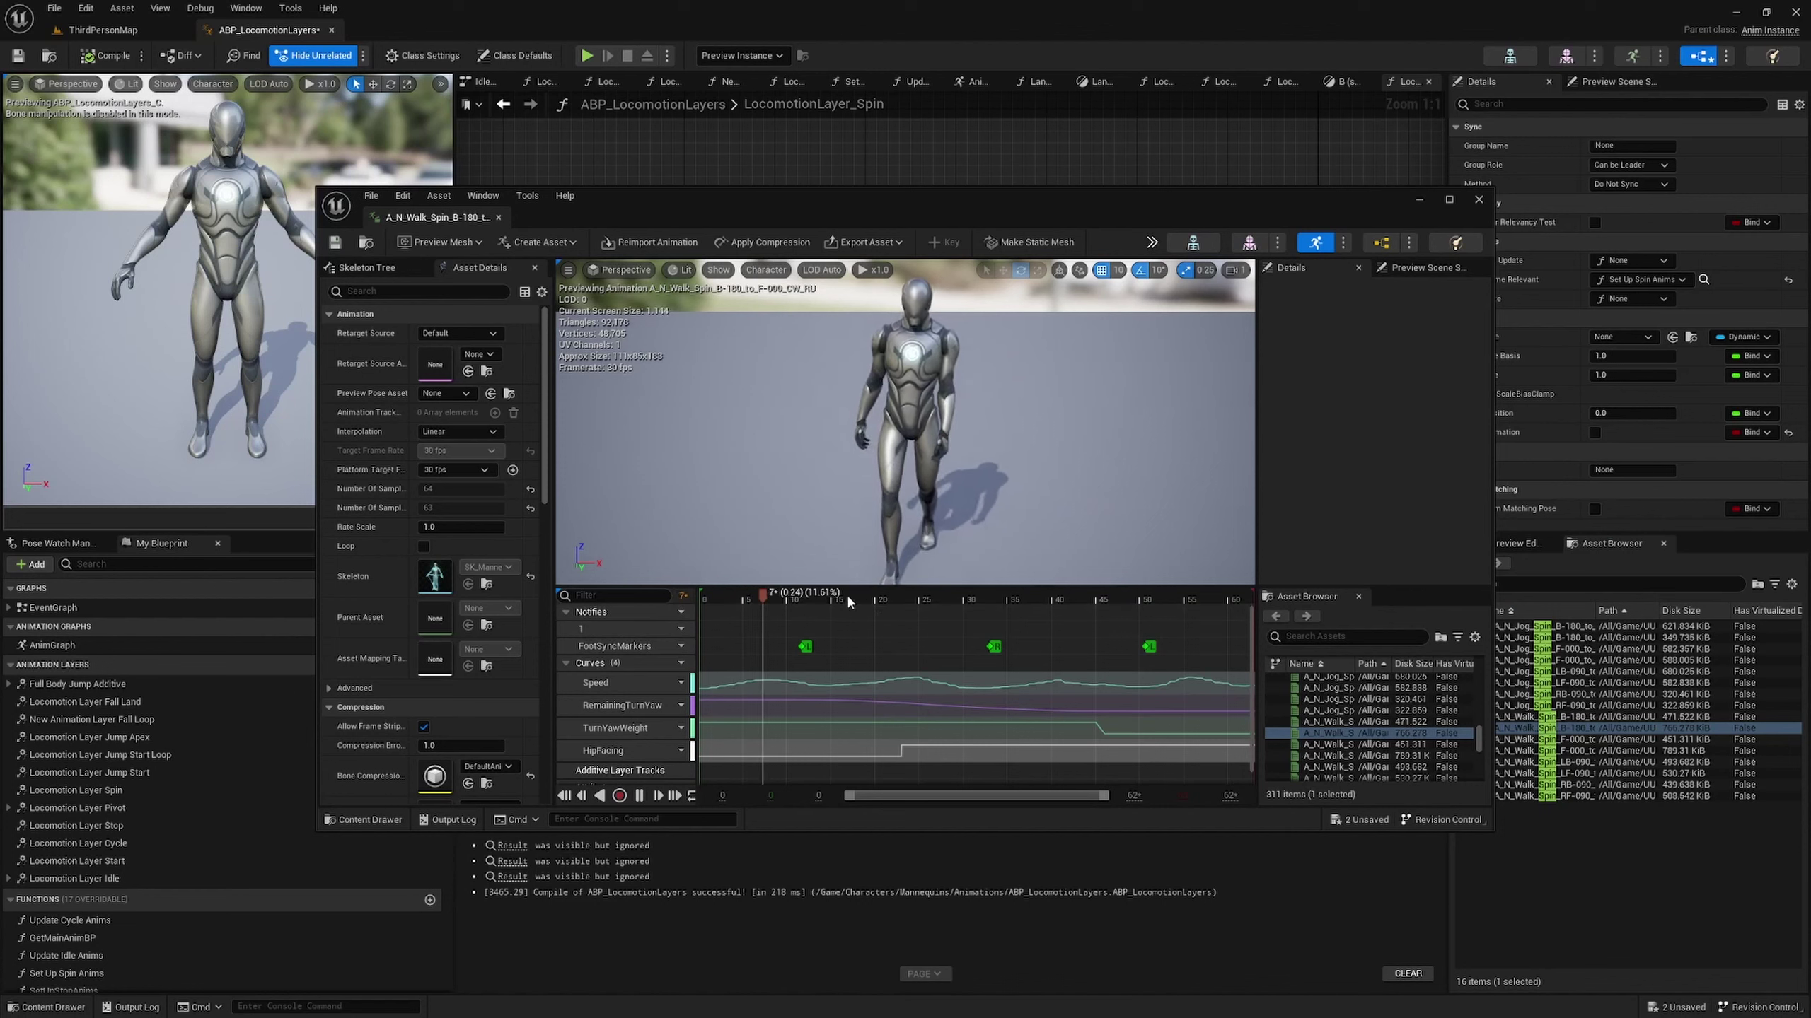
mouse_move(706, 602)
mouse_down()
mouse_move(1007, 609)
mouse_move(798, 616)
mouse_move(987, 640)
mouse_move(793, 640)
mouse_move(1056, 646)
mouse_move(827, 646)
mouse_move(992, 650)
mouse_up()
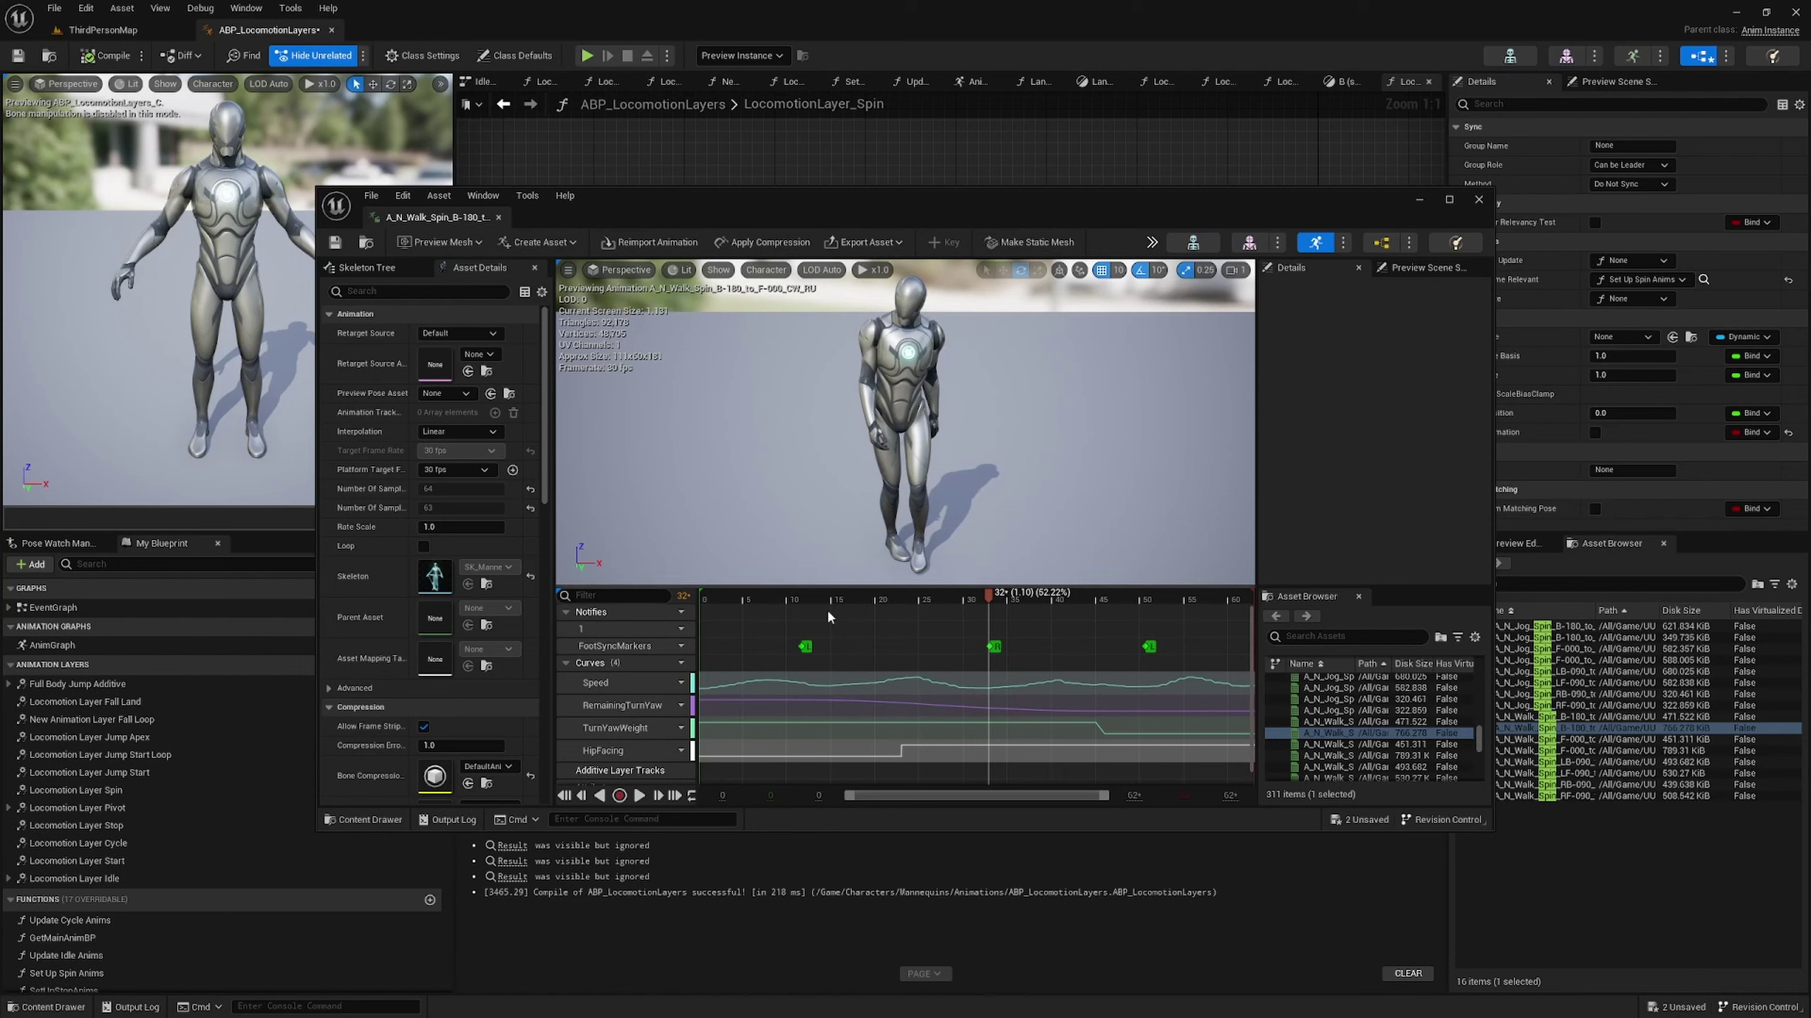
drag(799, 587, 781, 585)
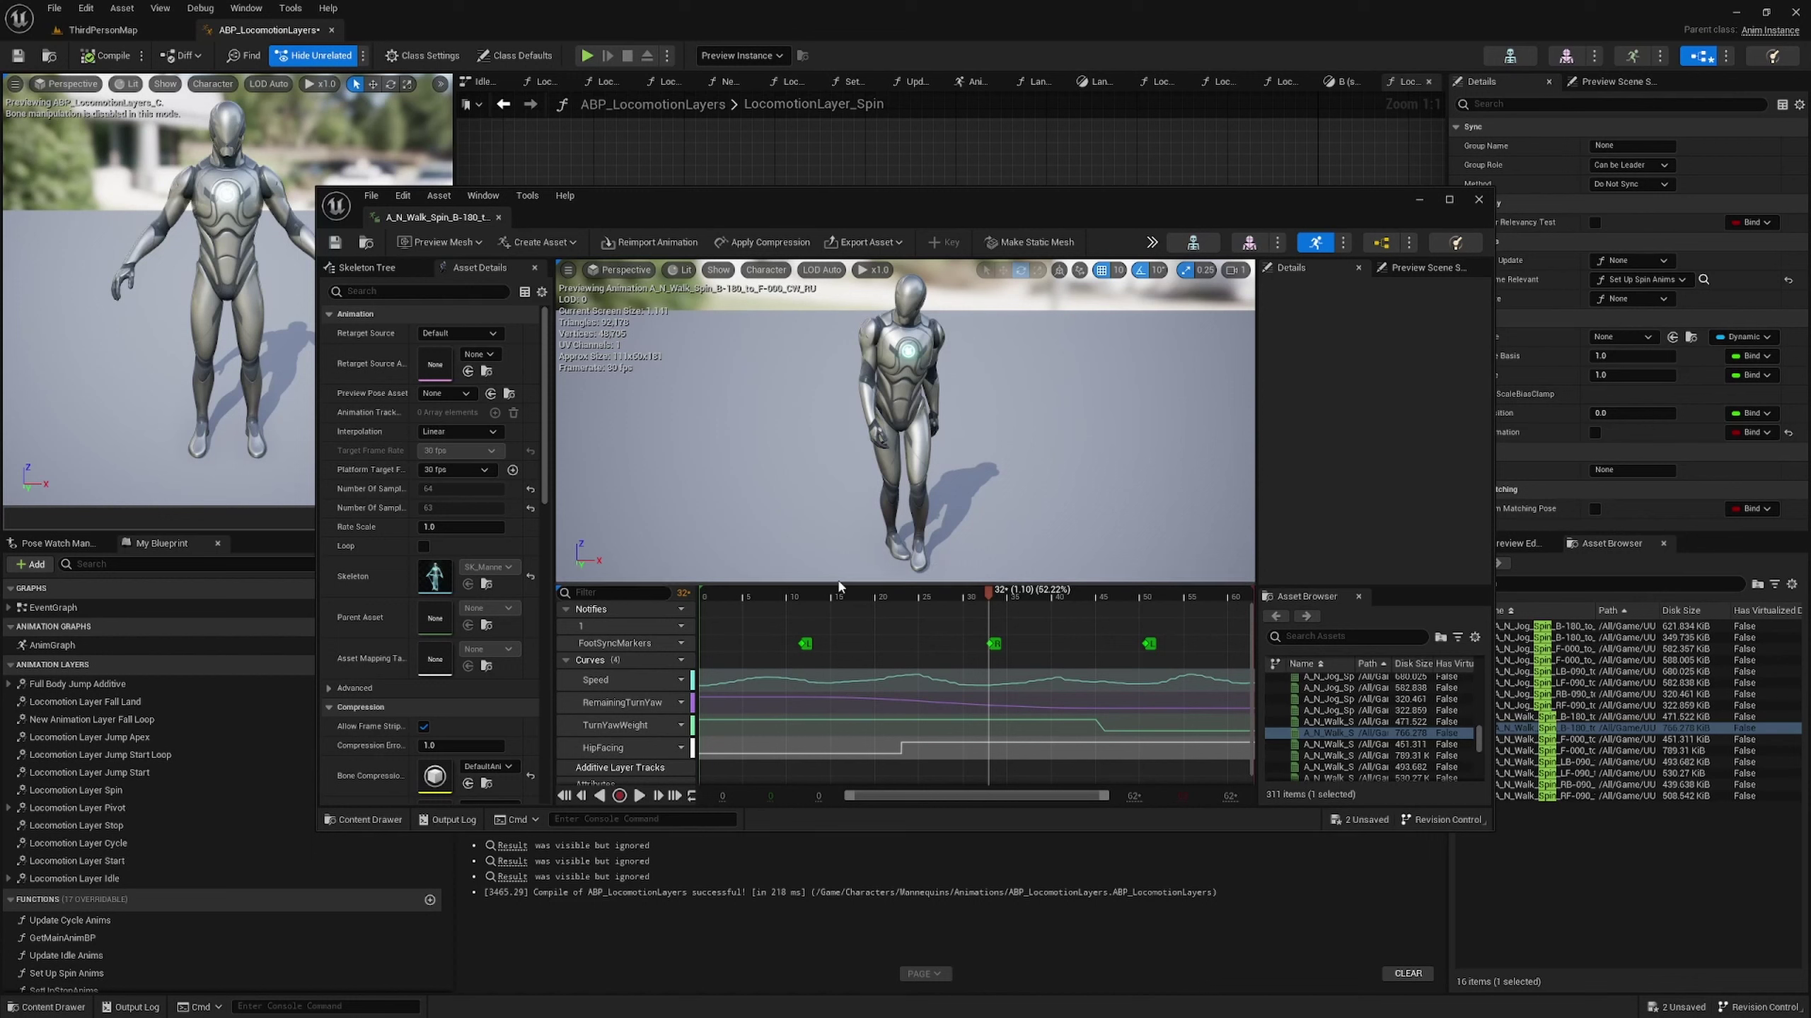
drag(858, 597, 680, 604)
click(497, 217)
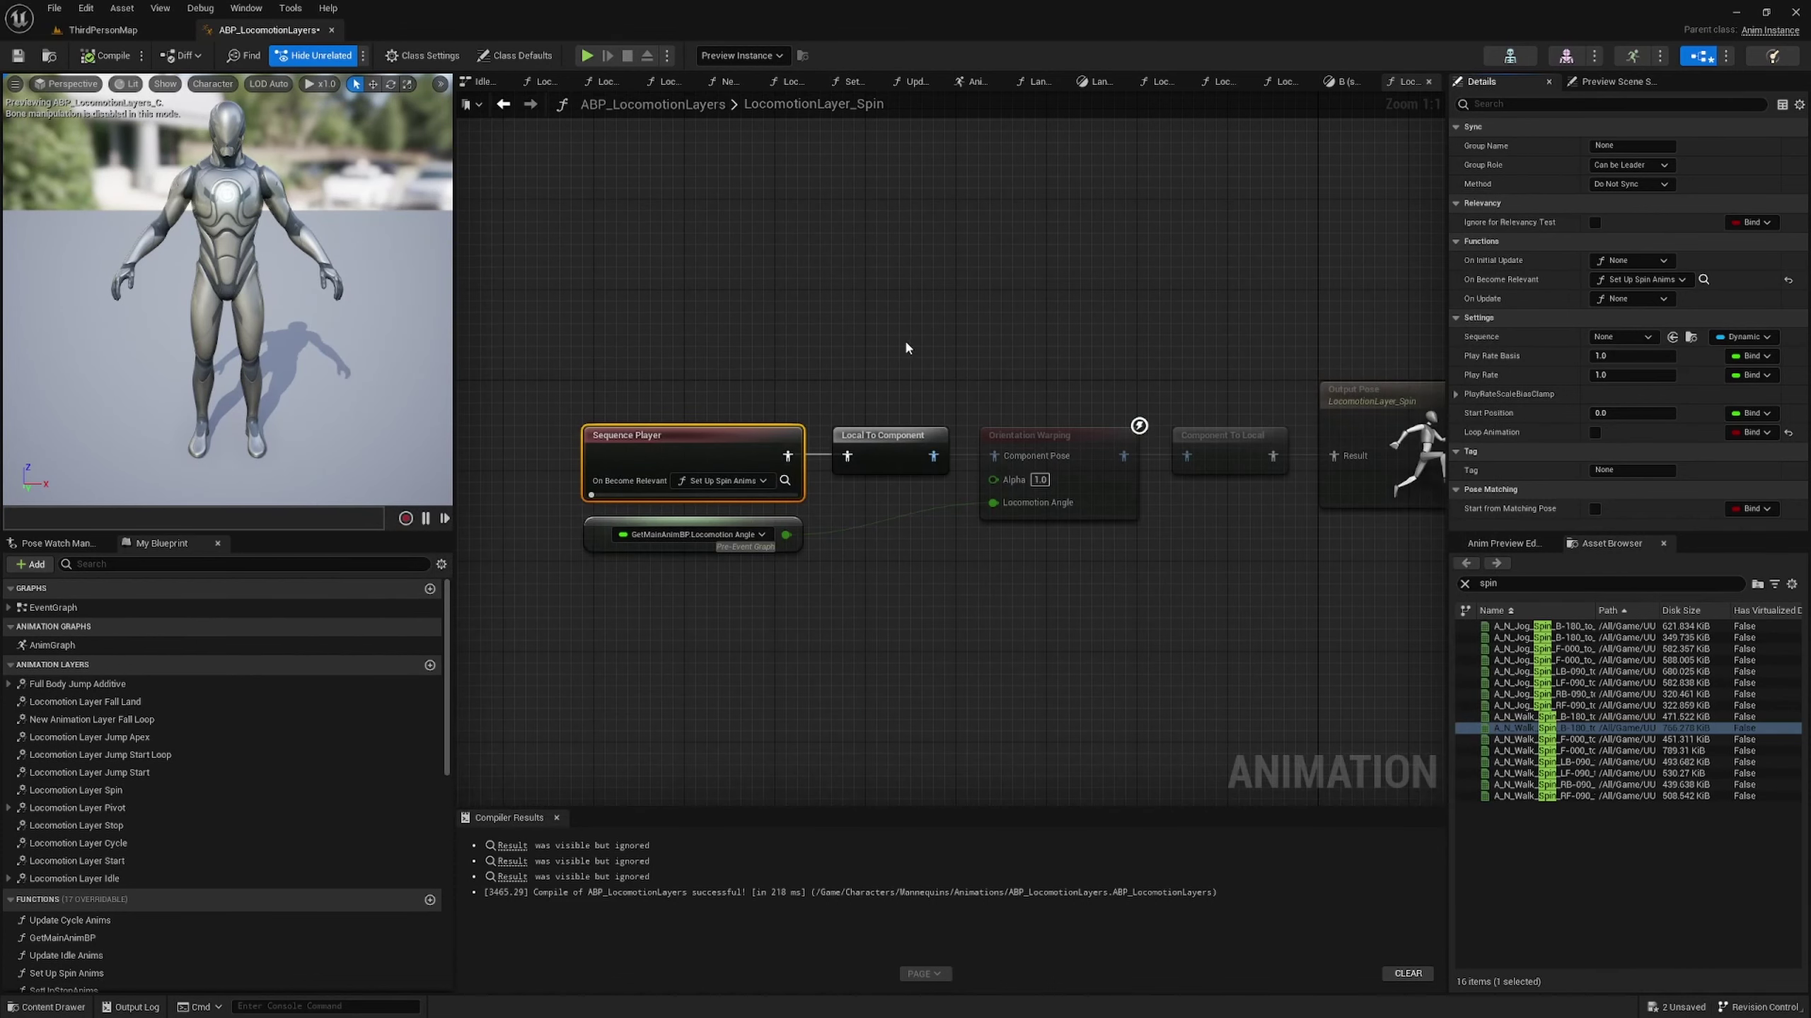
- Save the ABP_LocomotionLayers blueprint
click(18, 57)
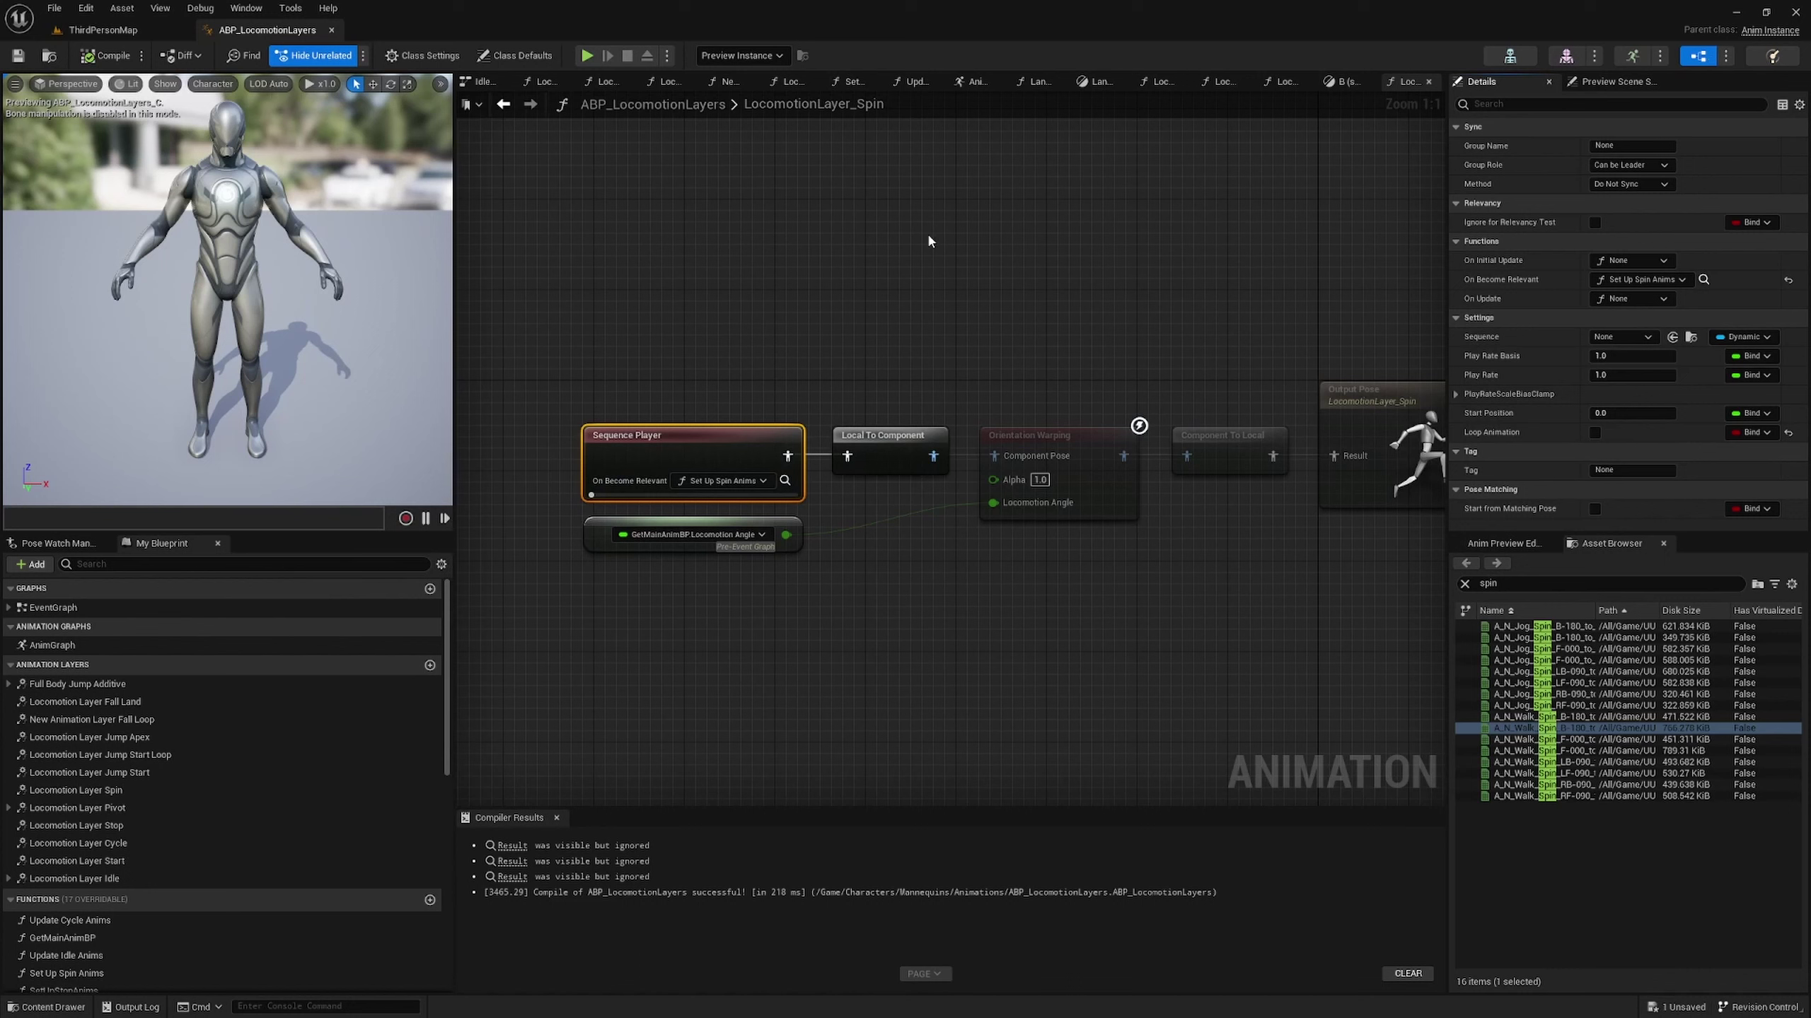
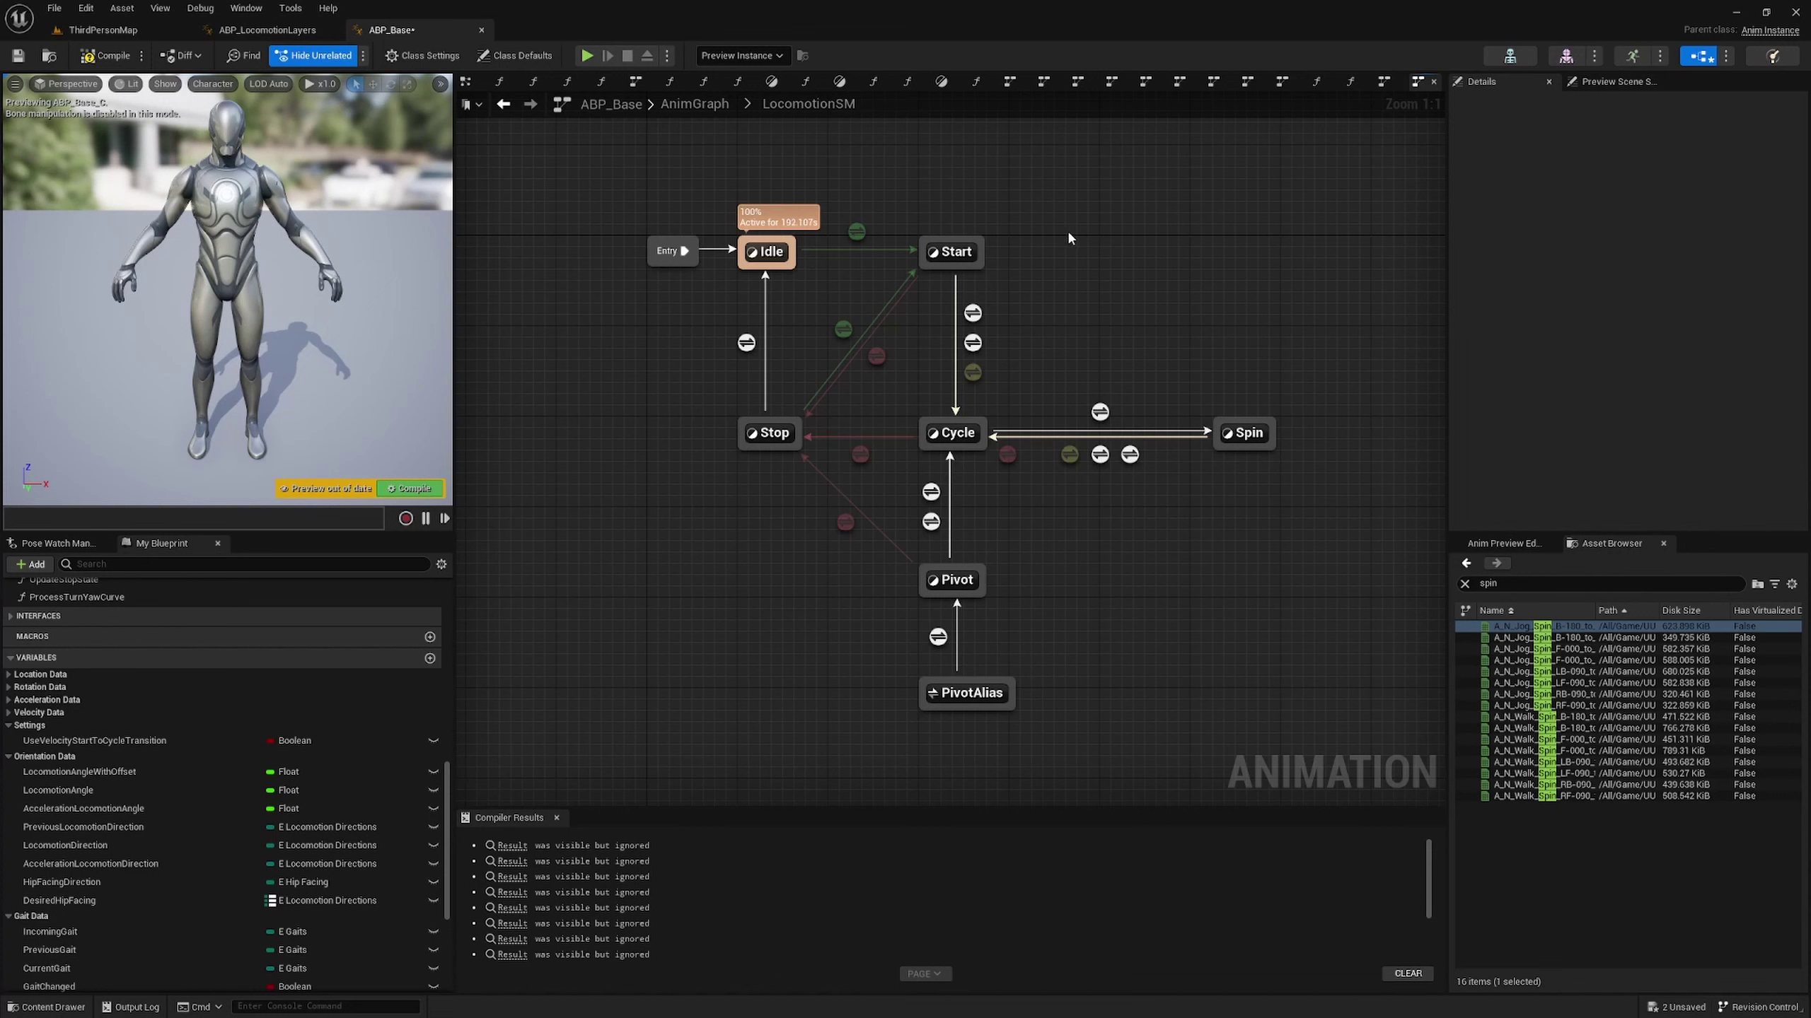
- Review the blend settings of the Idle-to-Start, Stop-to-Idle, Start-to-Cycle, and Cycle/Spin transitions in LocomotionSM
click(858, 238)
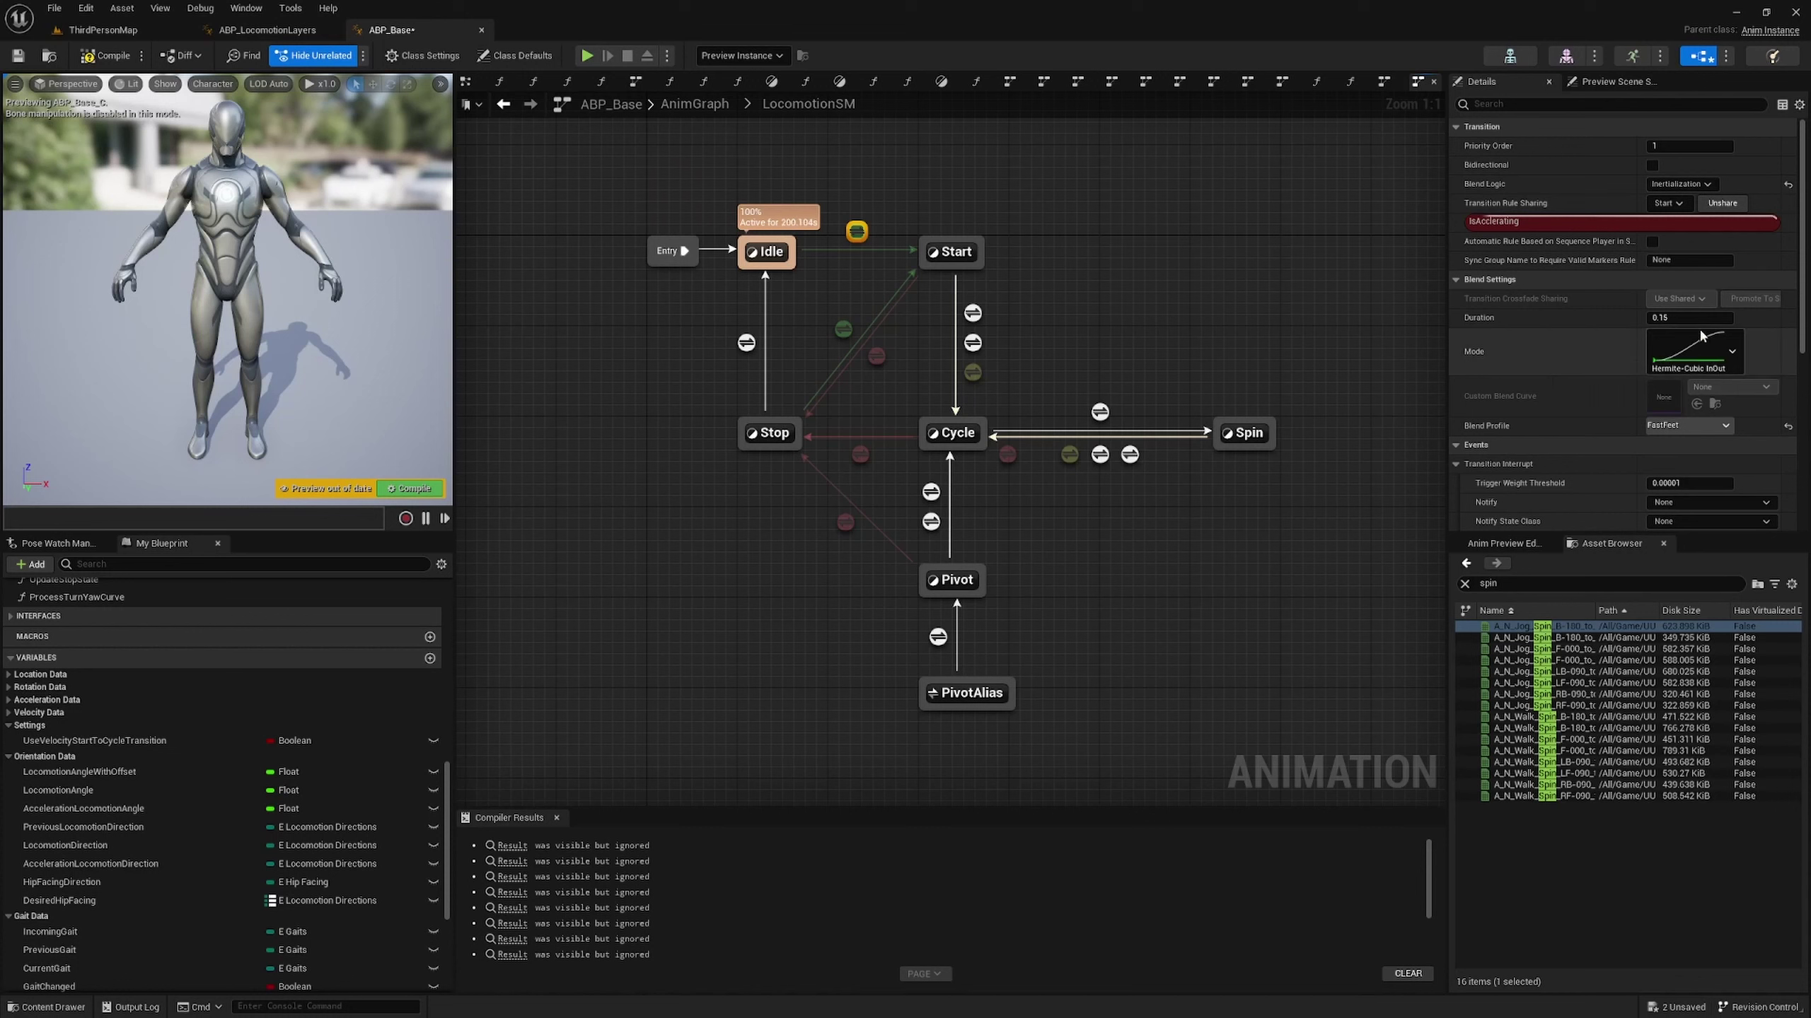
click(746, 342)
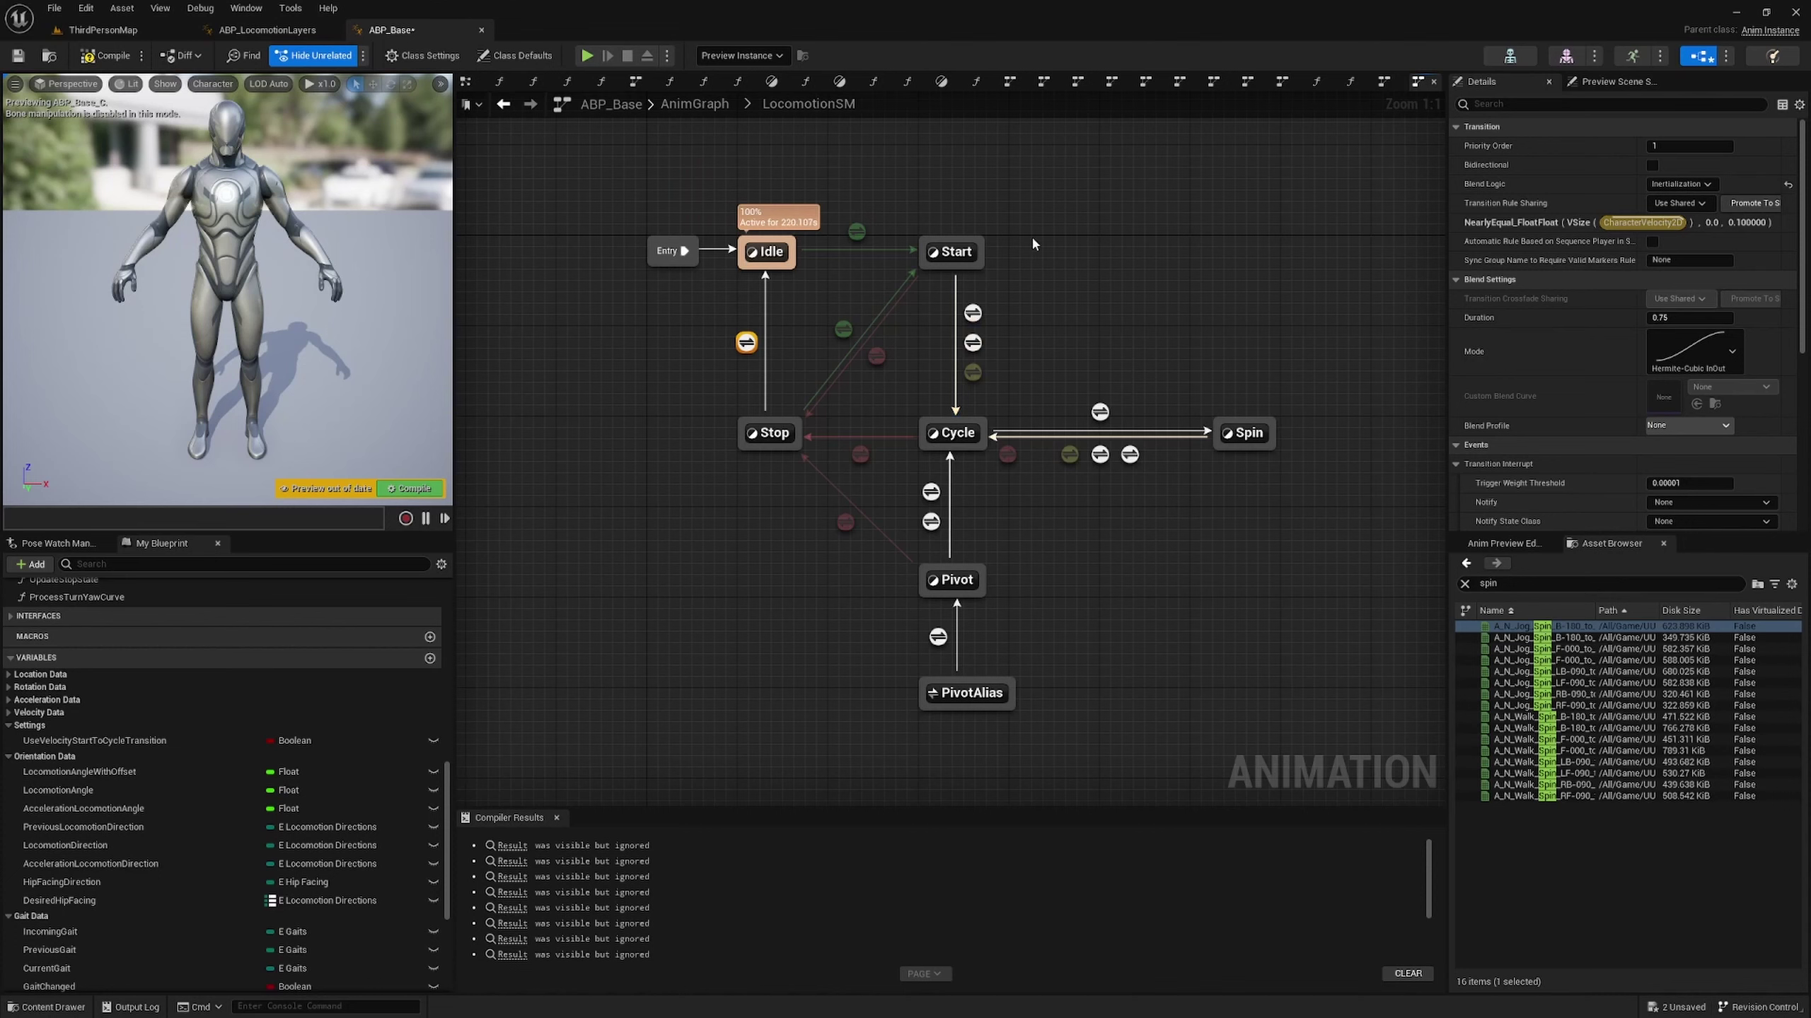
drag(1056, 281, 976, 392)
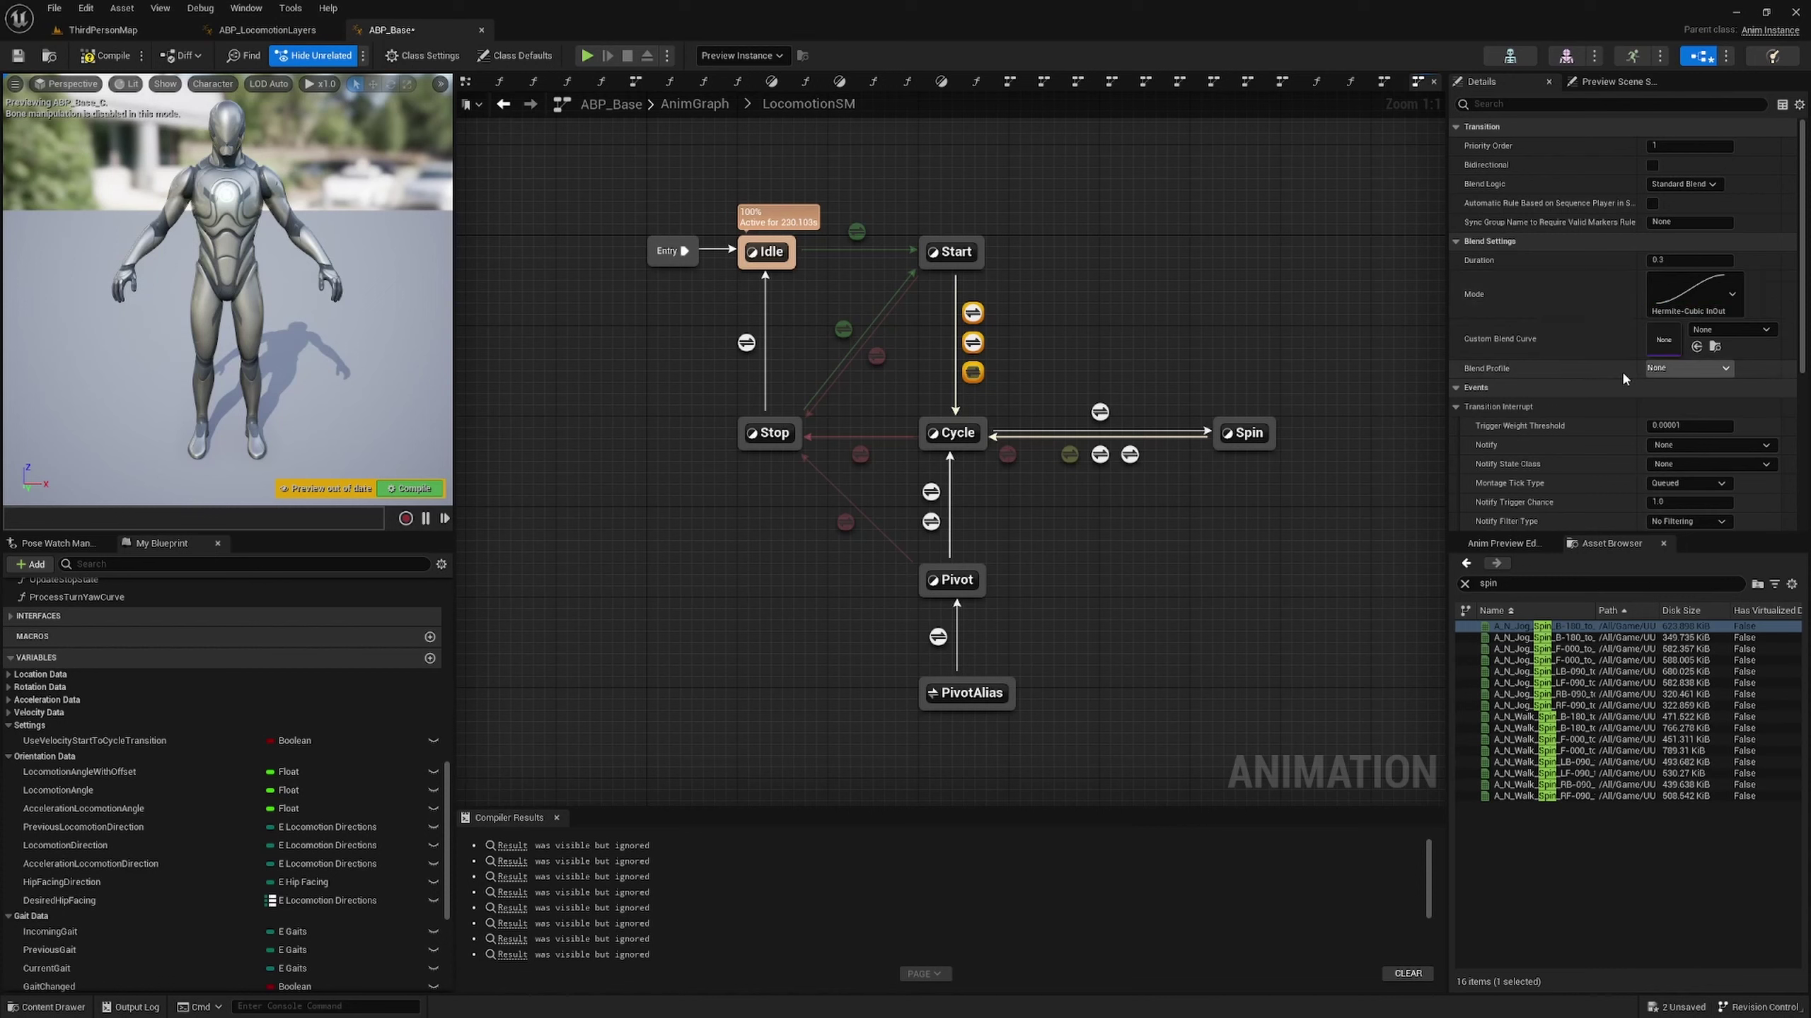
drag(1042, 389, 1109, 418)
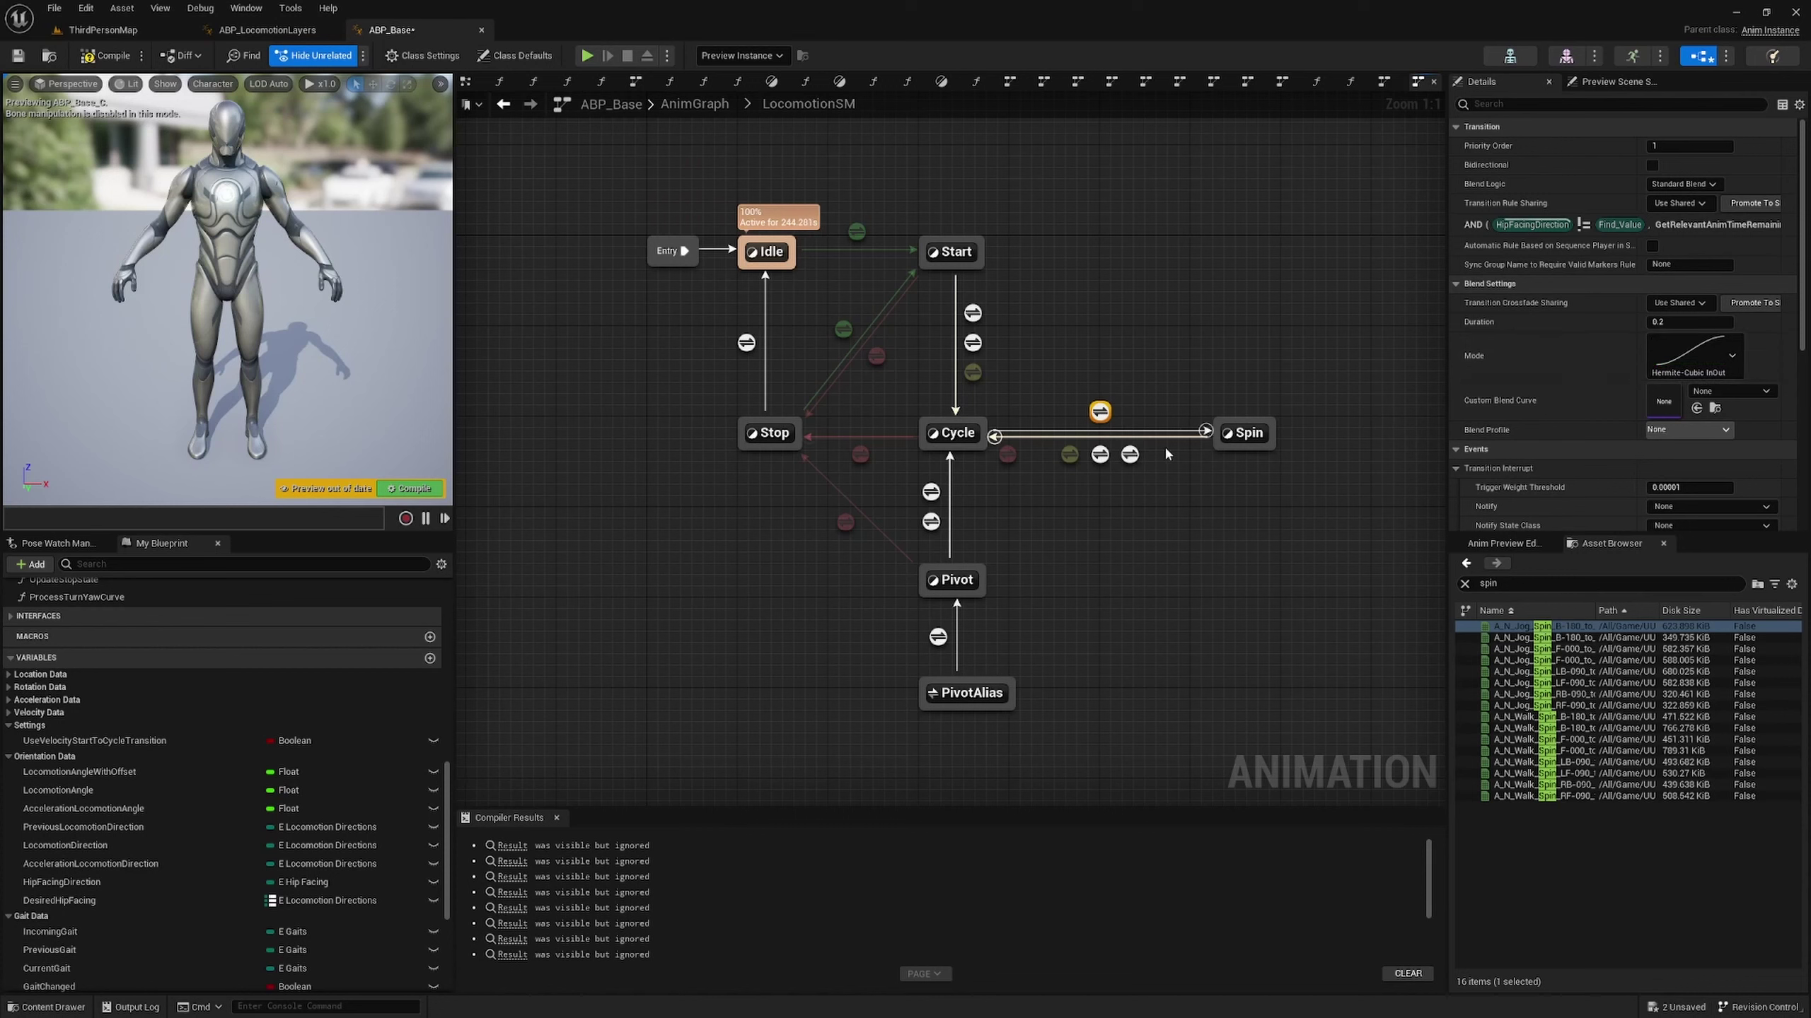
click(1130, 454)
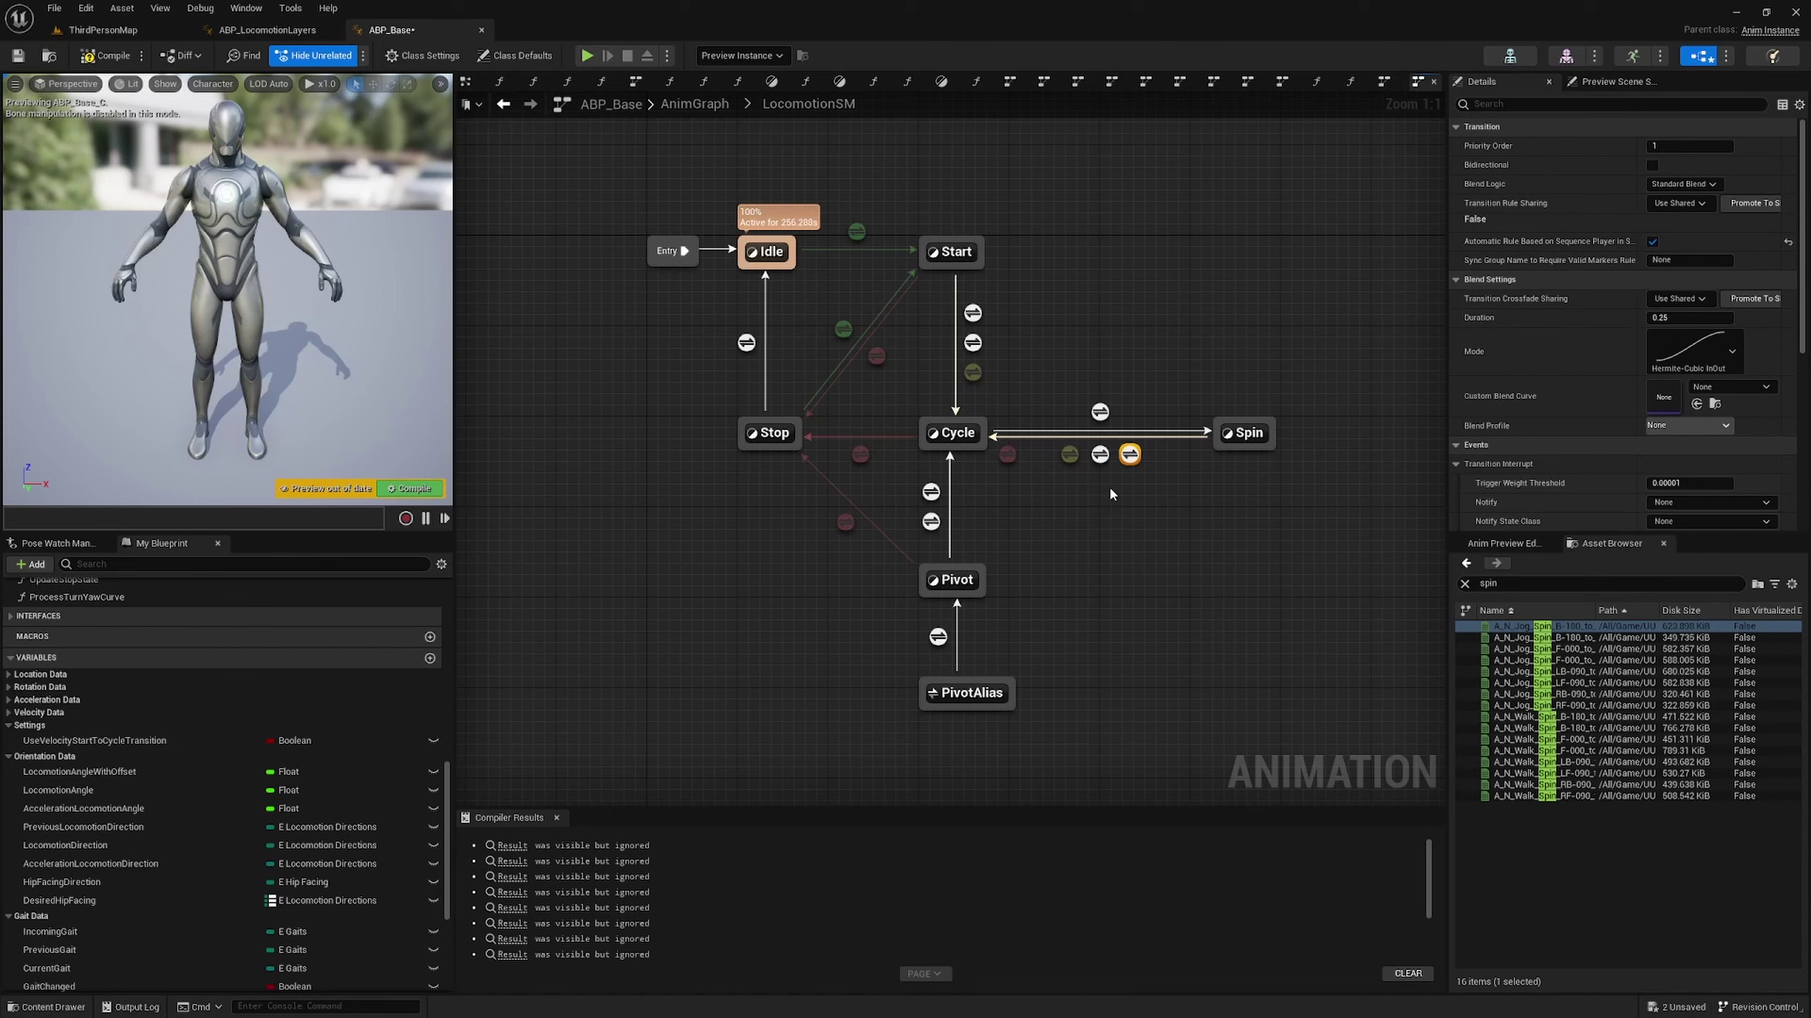
click(1099, 461)
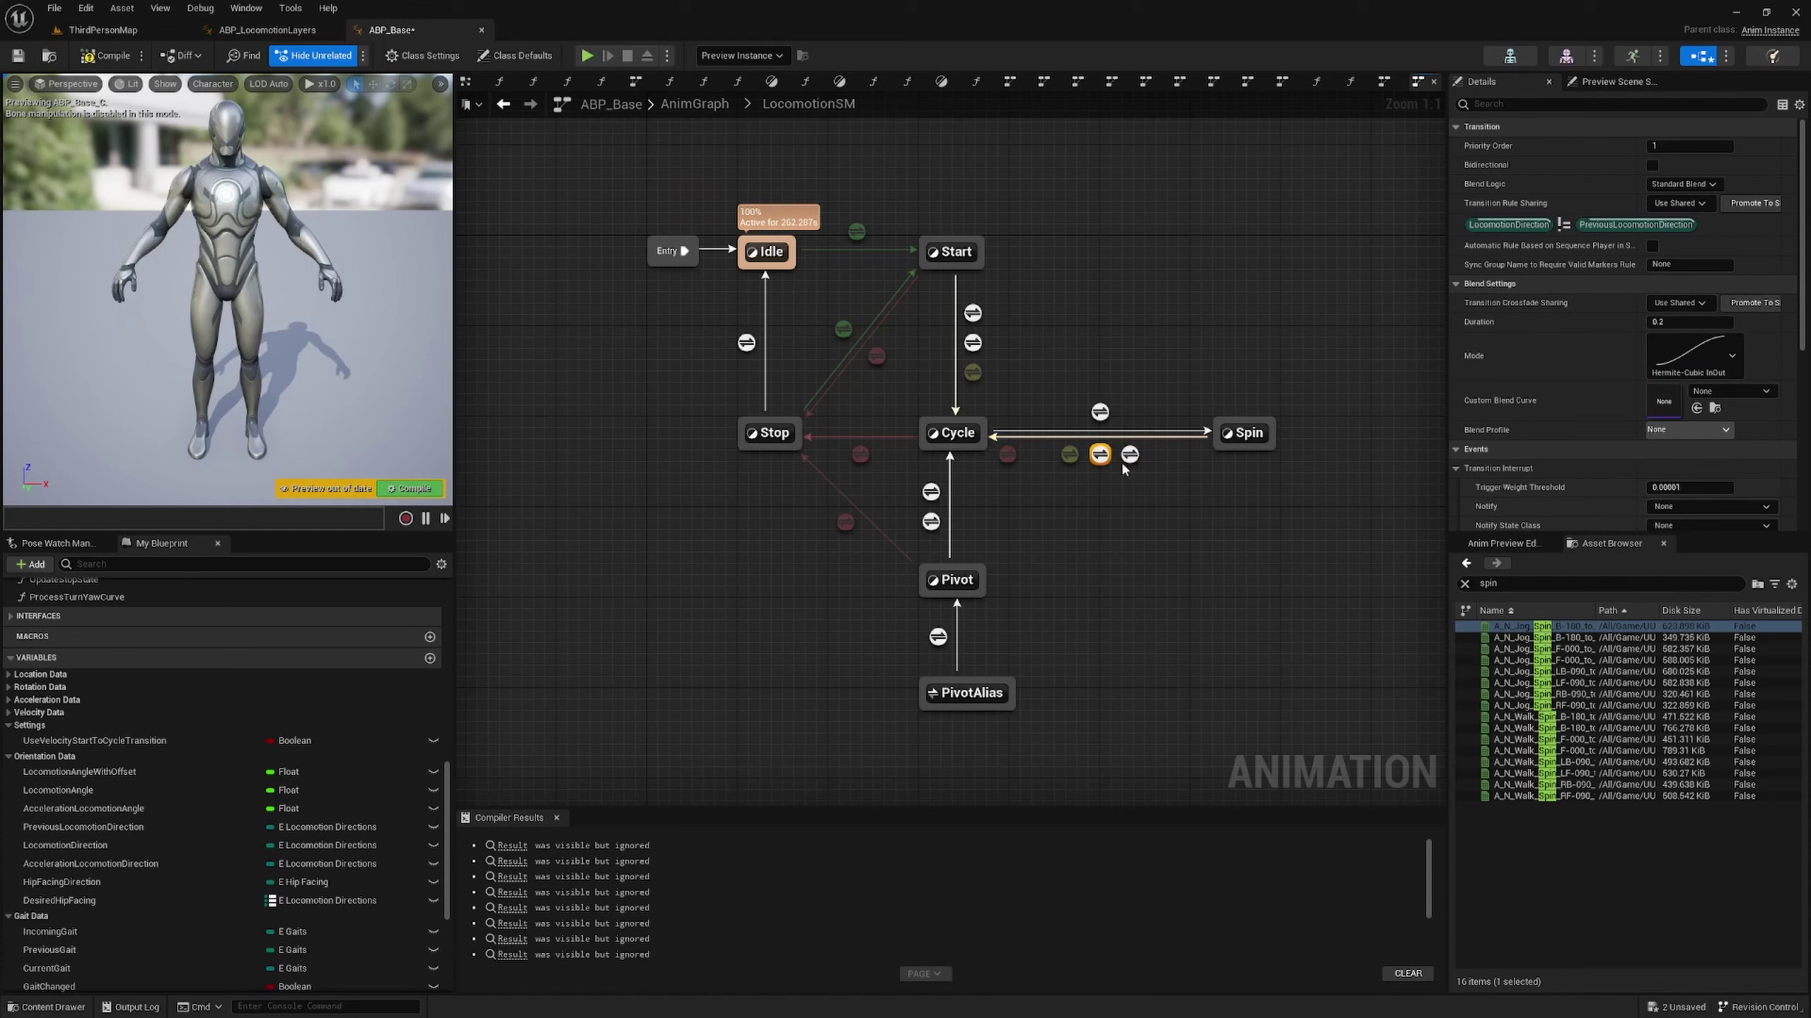
click(1069, 454)
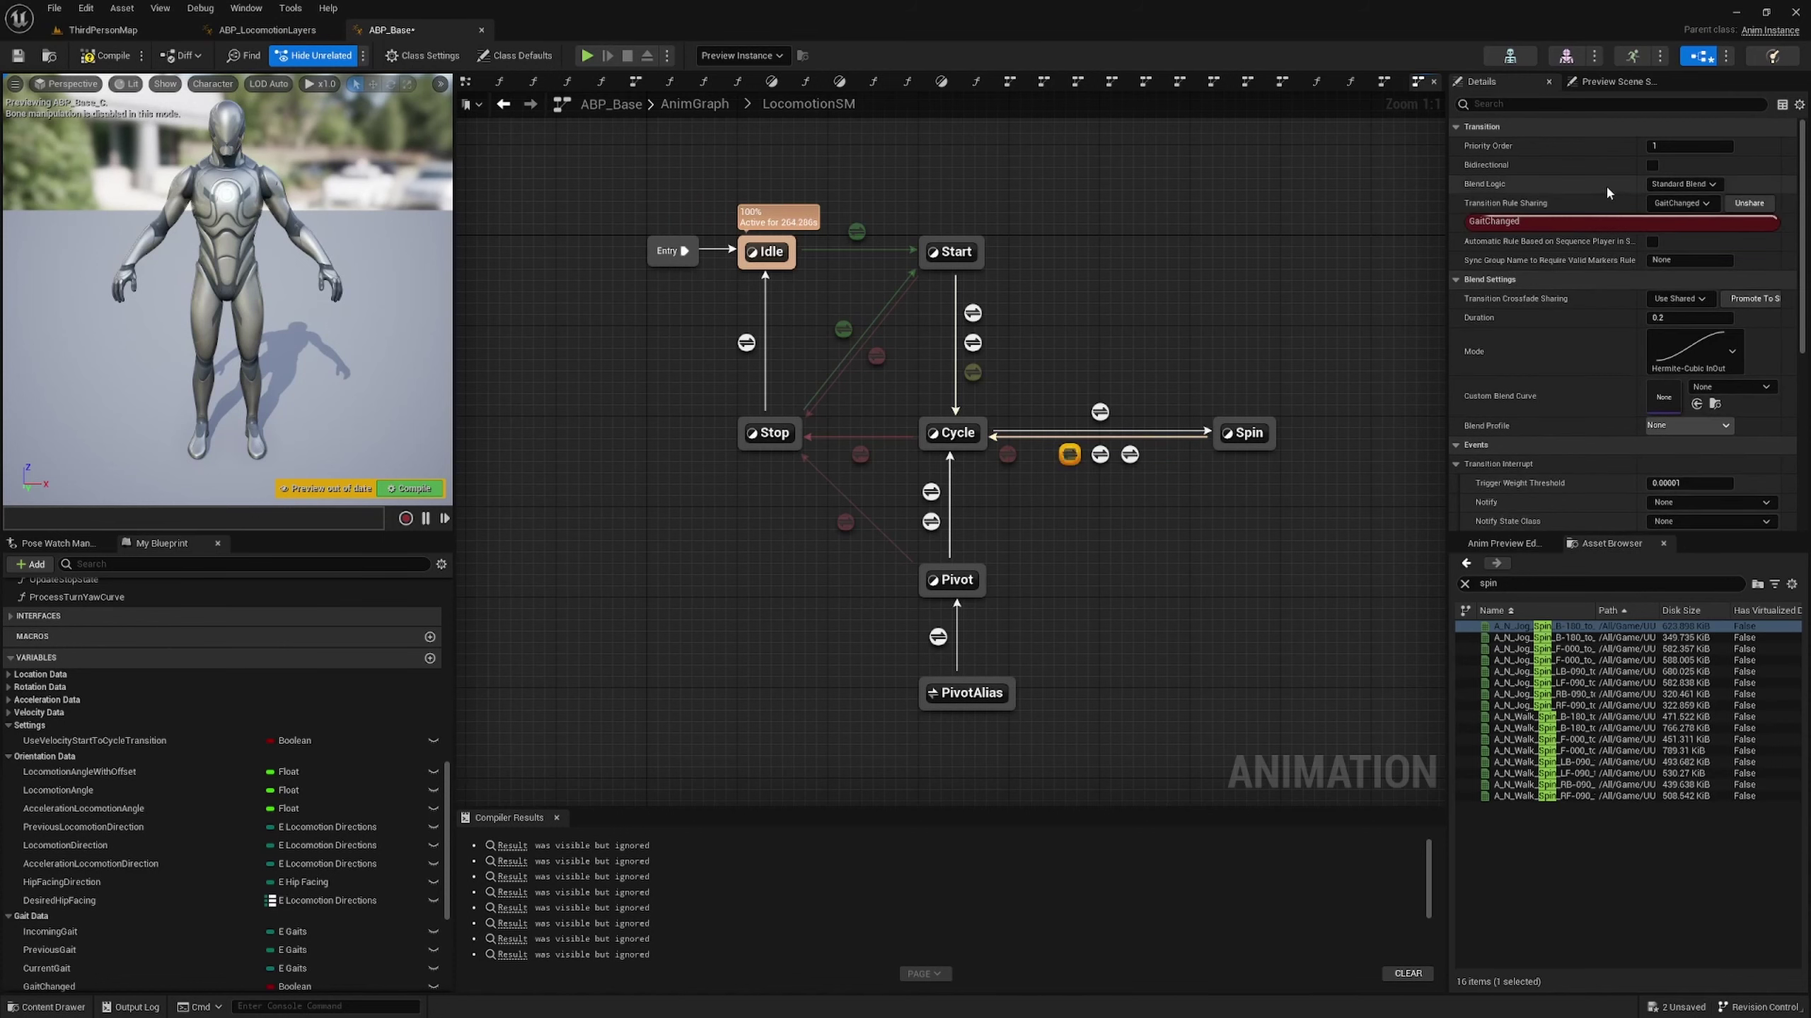
click(1010, 457)
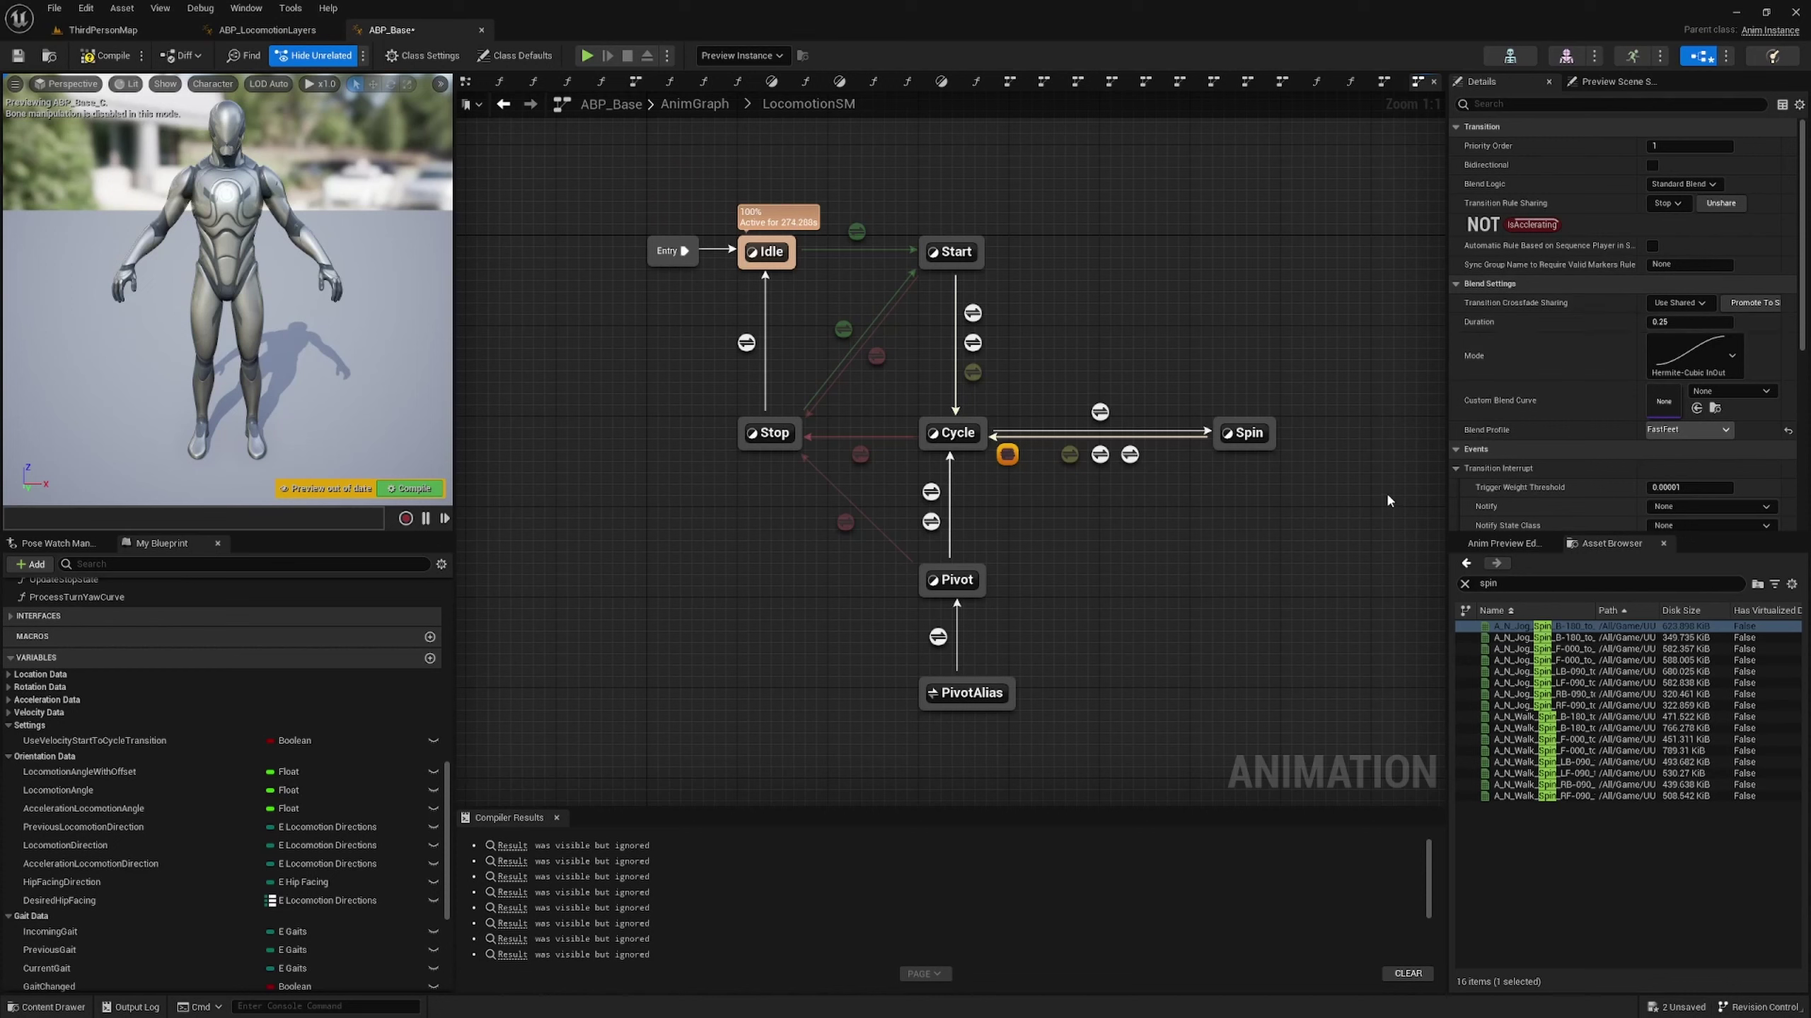
click(1321, 451)
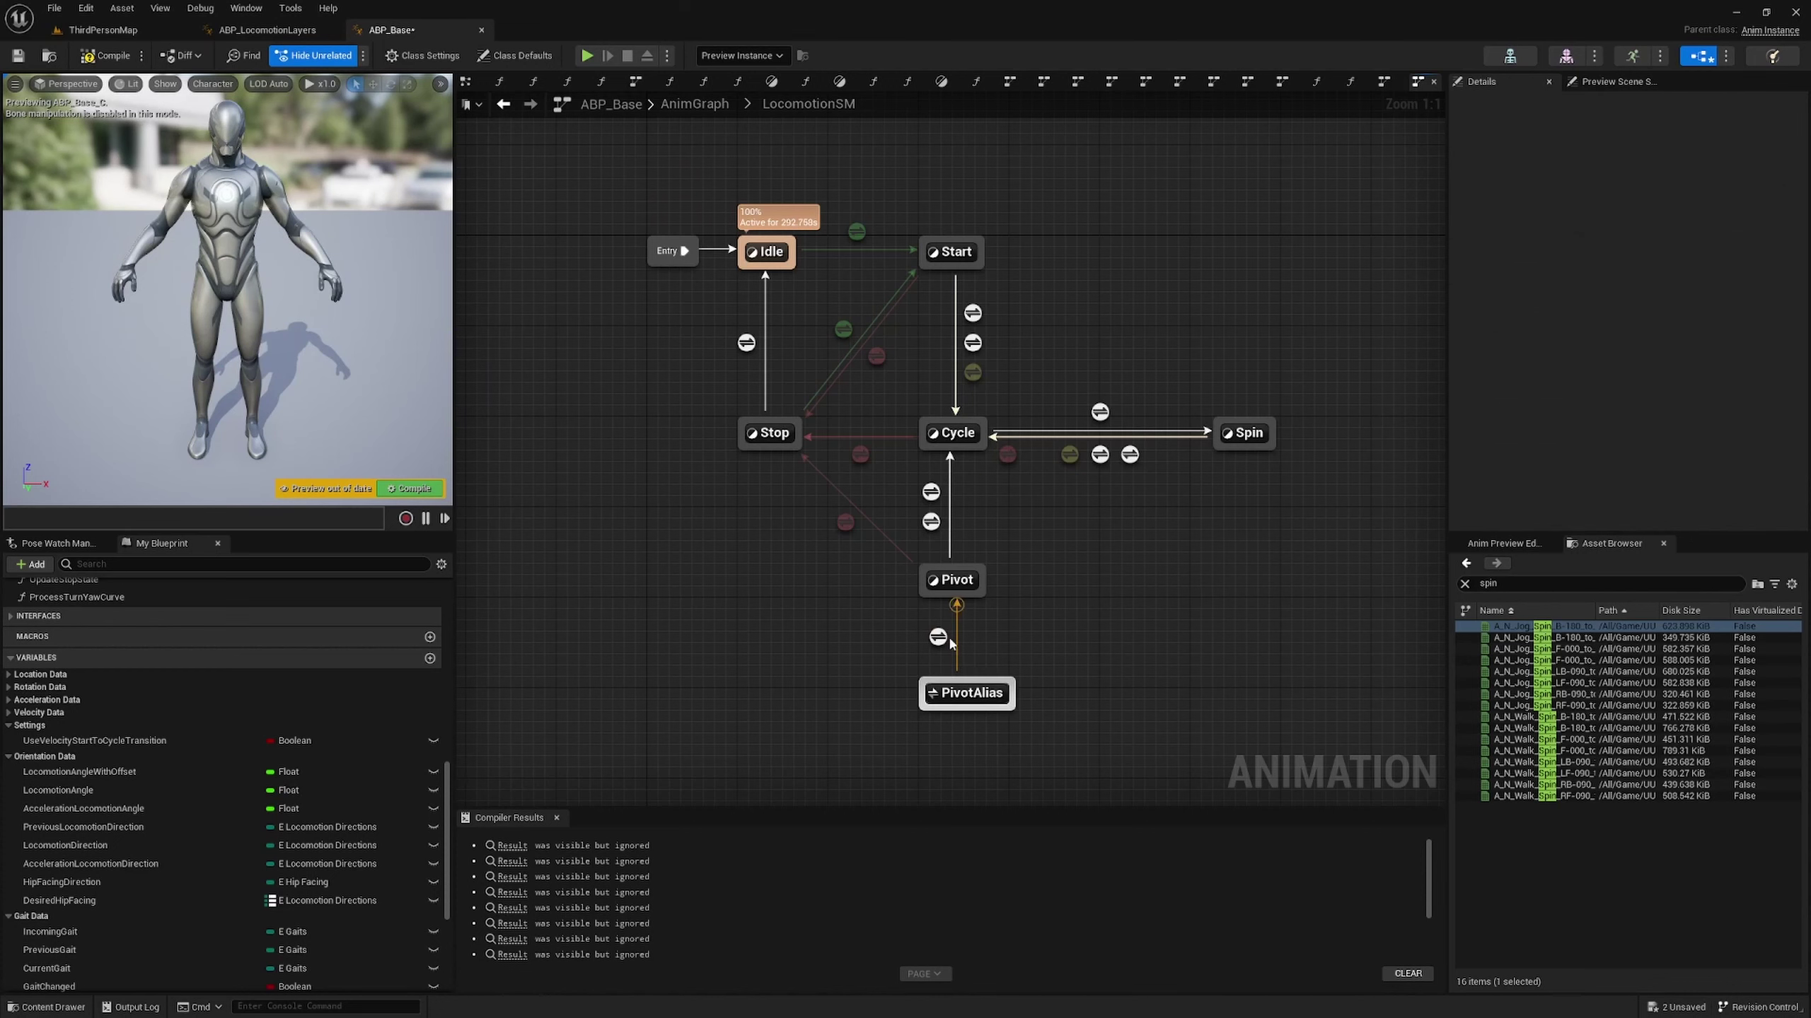
- Examine the blend logic, duration, and profile of the transitions around Pivot and Stop in LocomotionSM
click(938, 636)
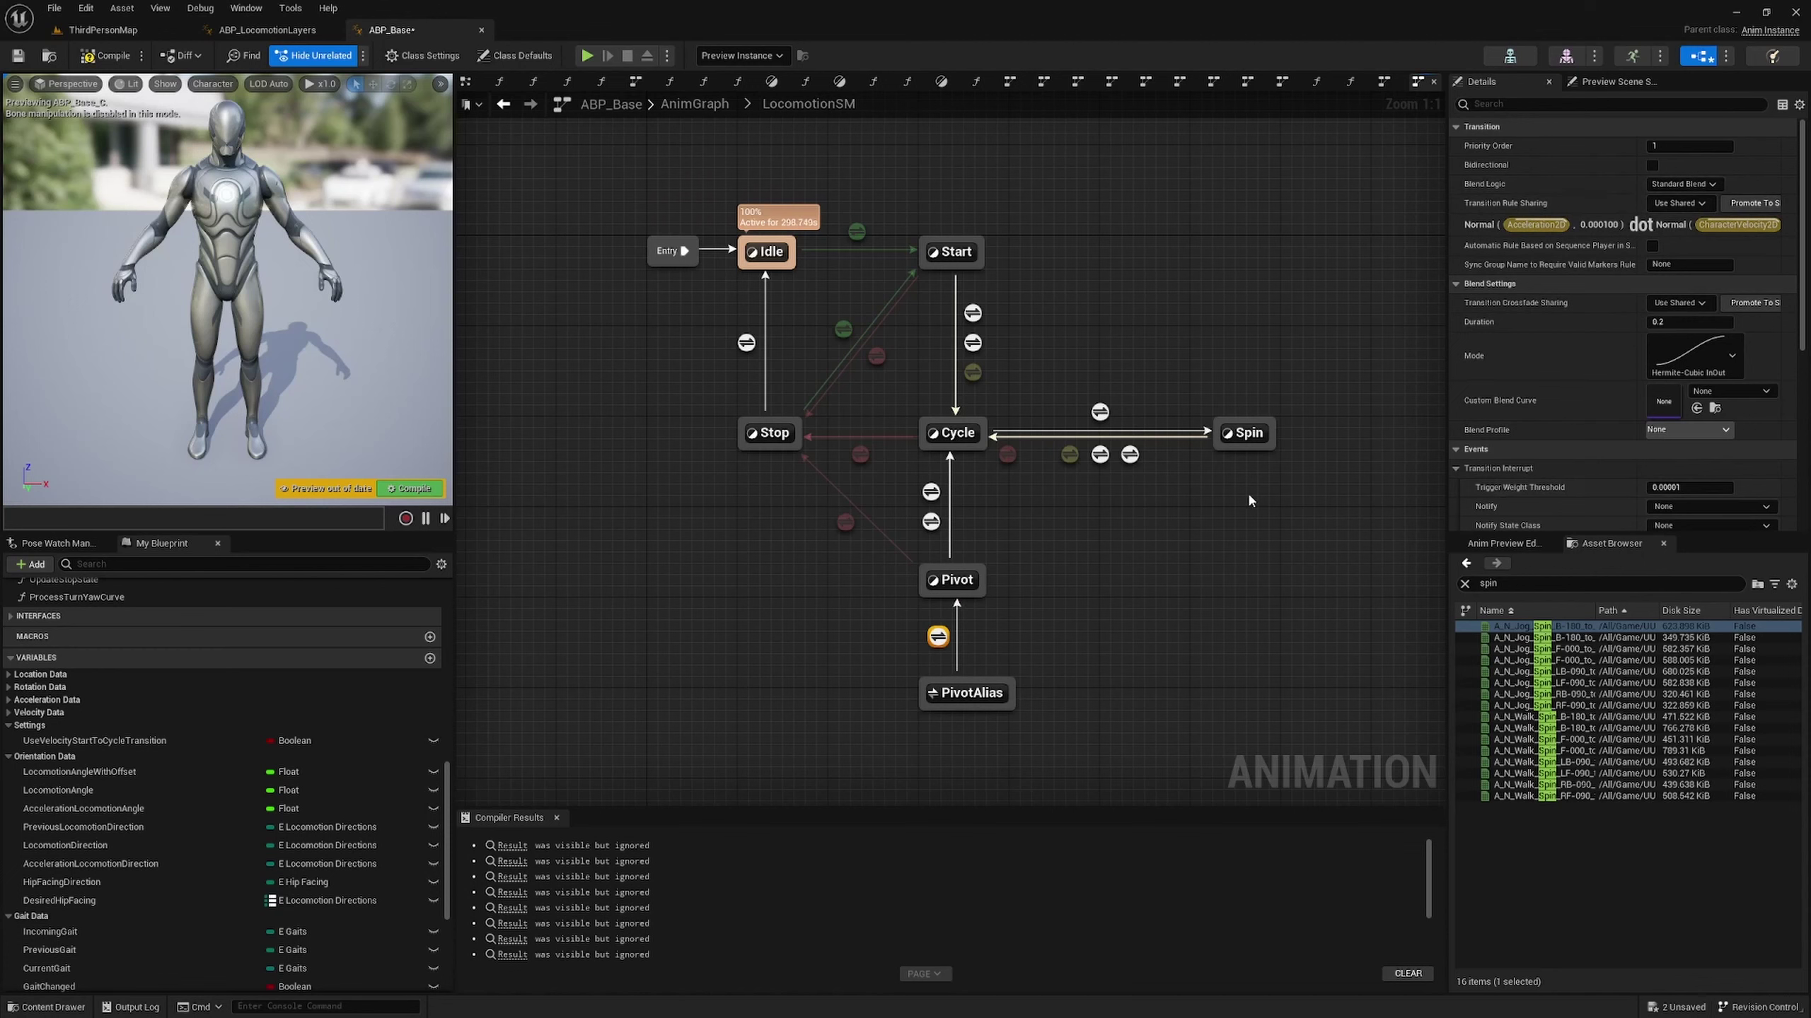
click(931, 521)
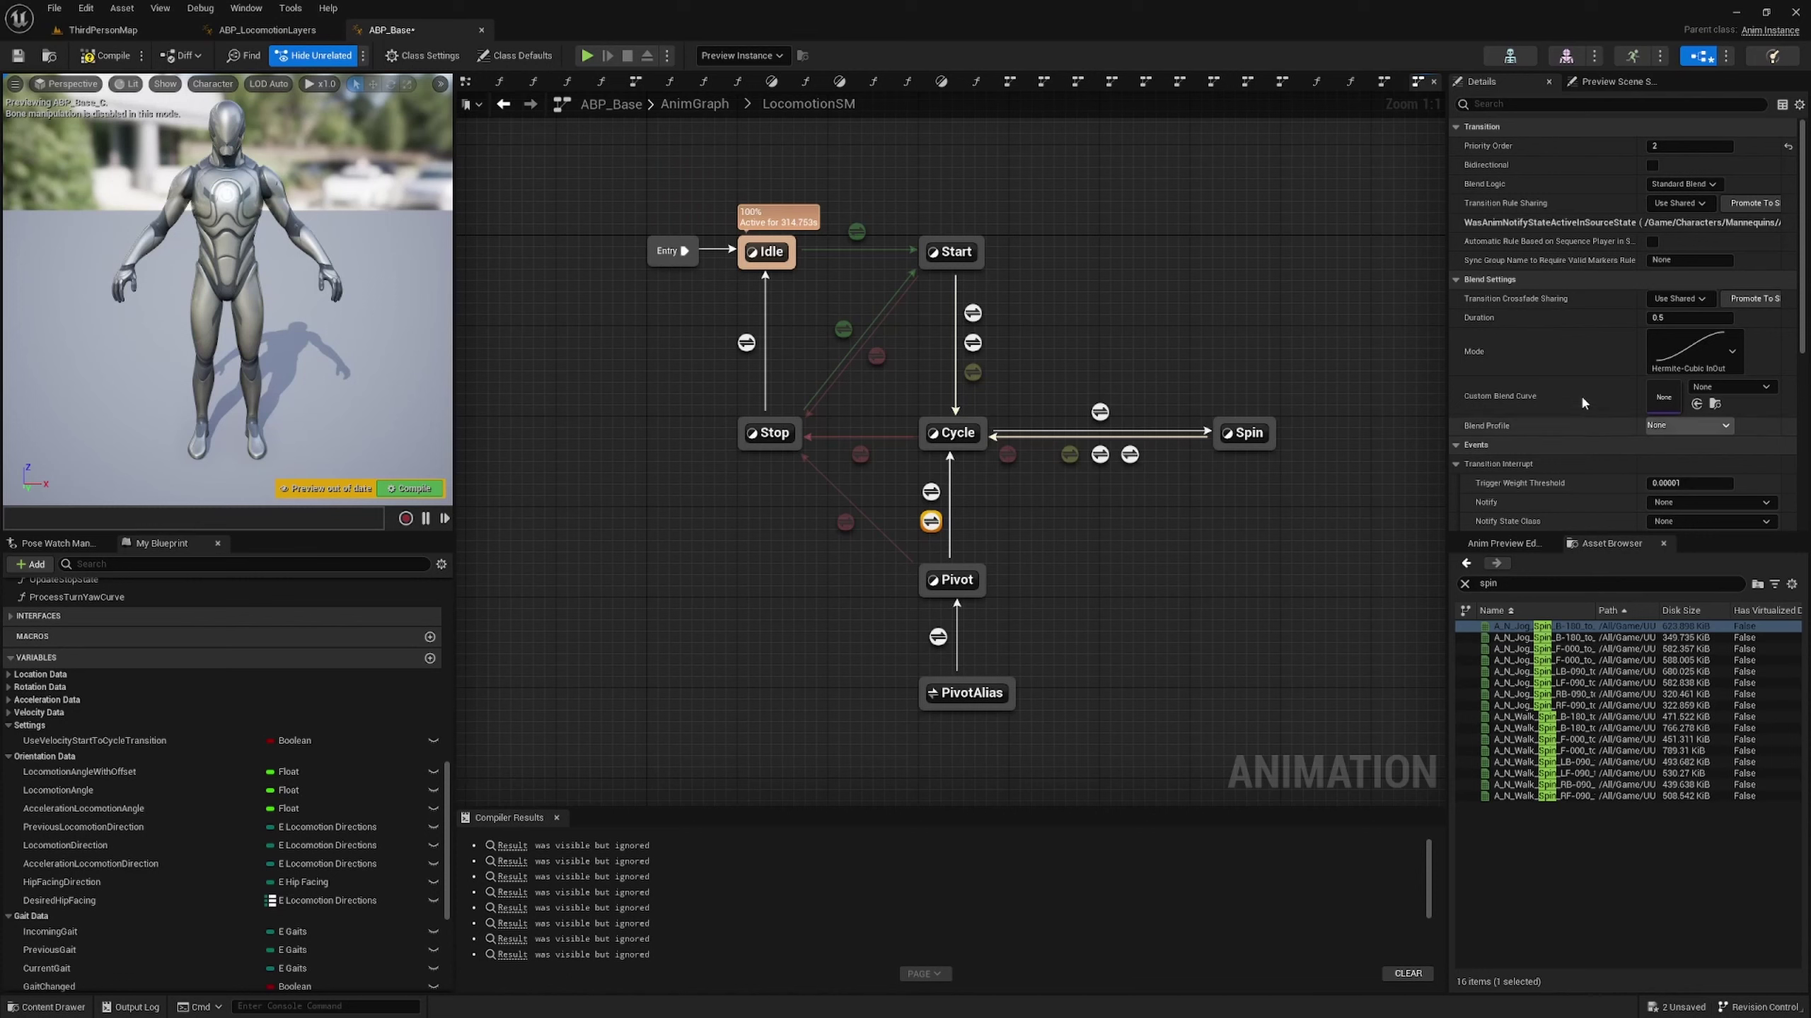
click(930, 492)
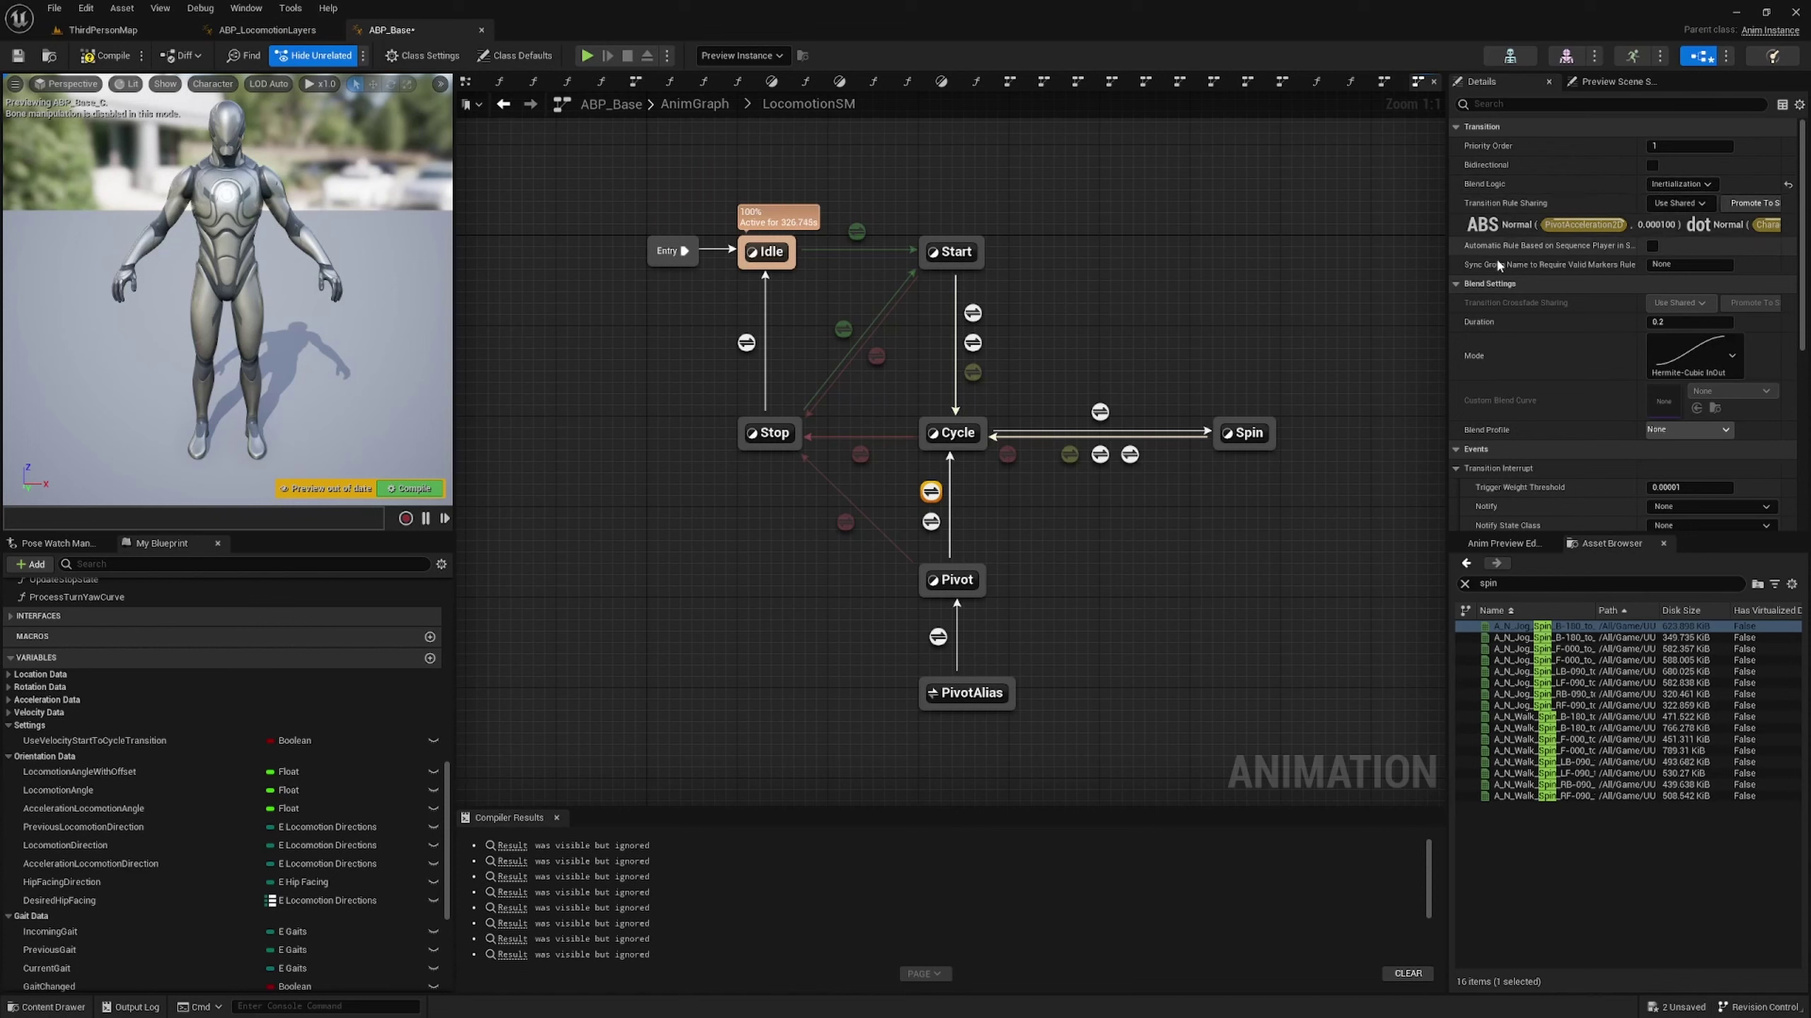
click(850, 523)
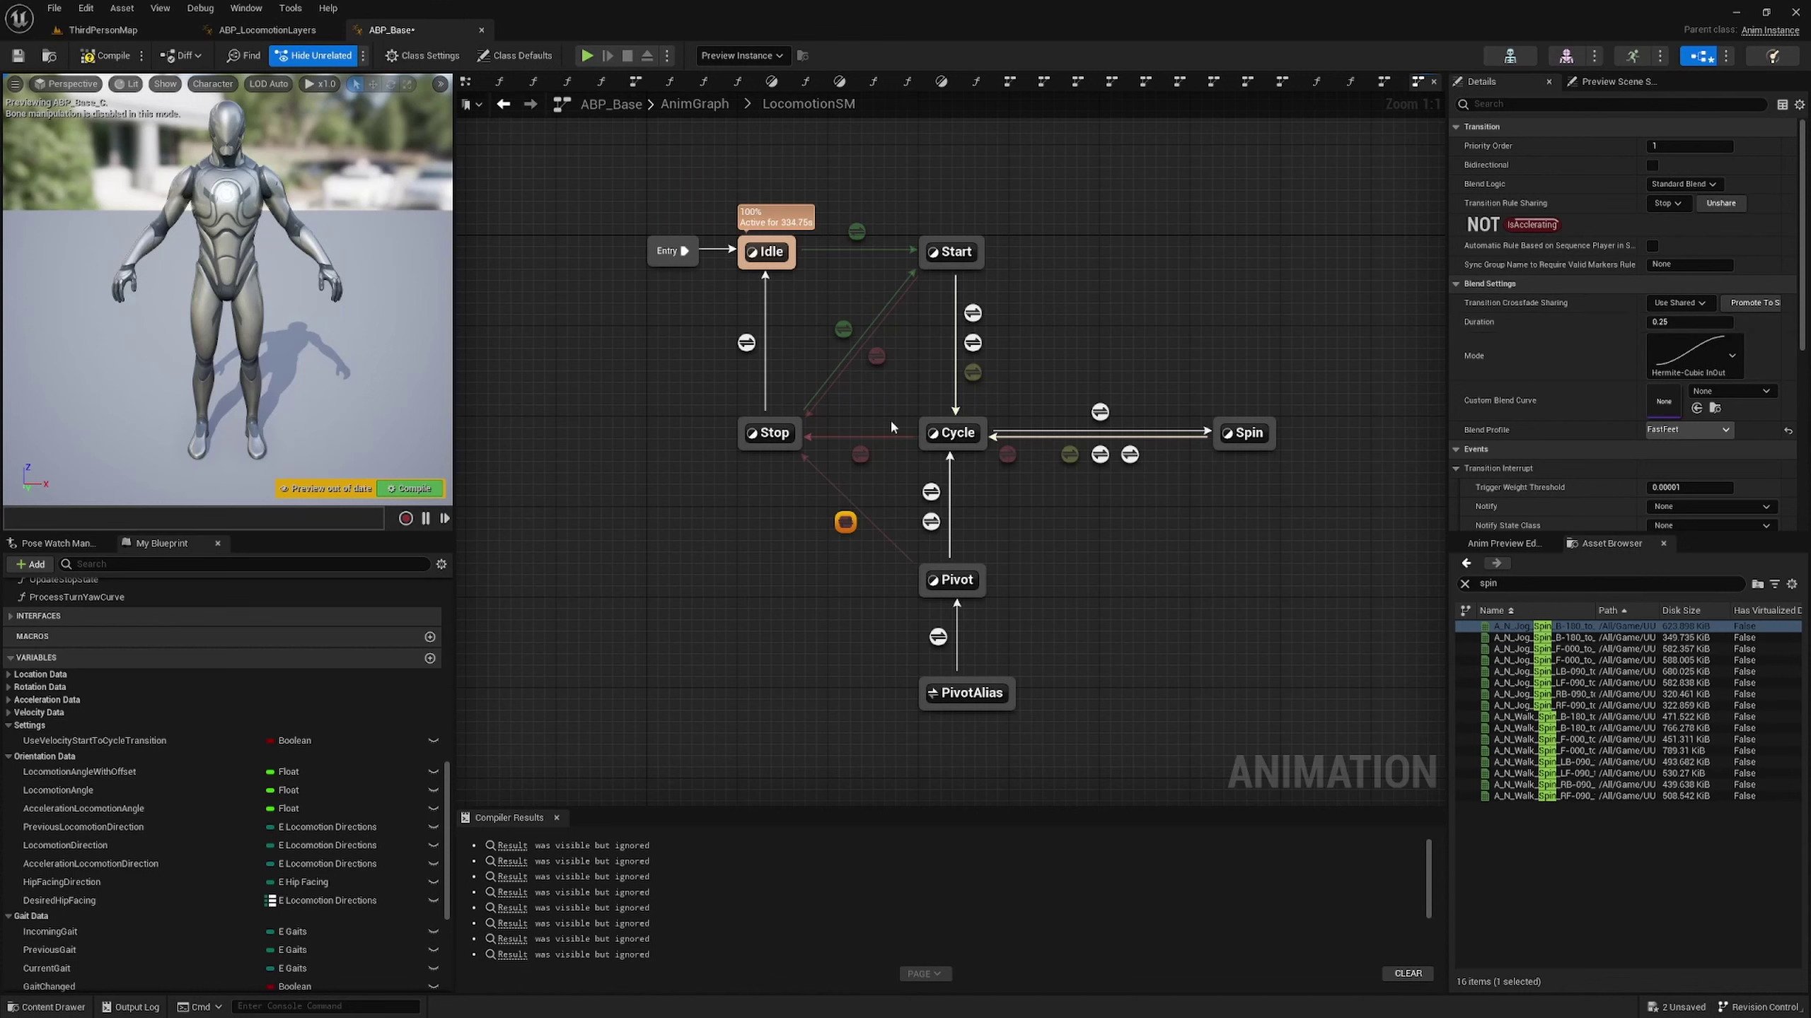
click(860, 456)
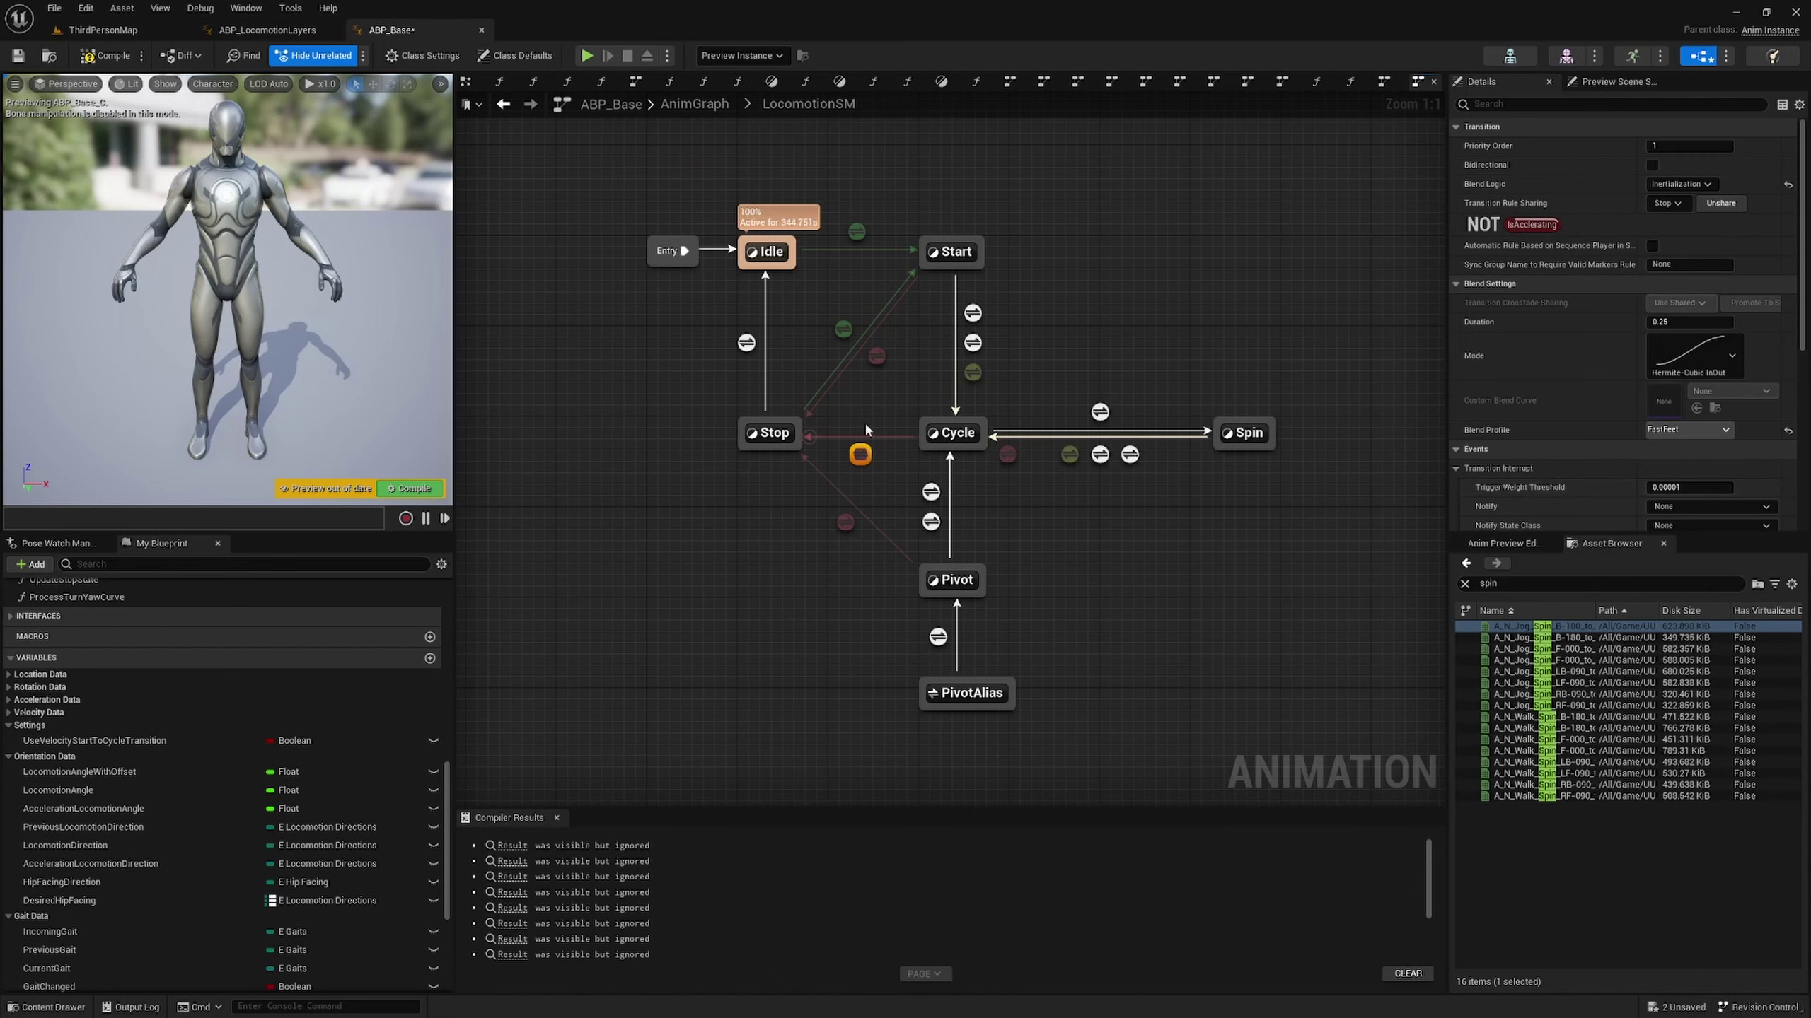
click(877, 355)
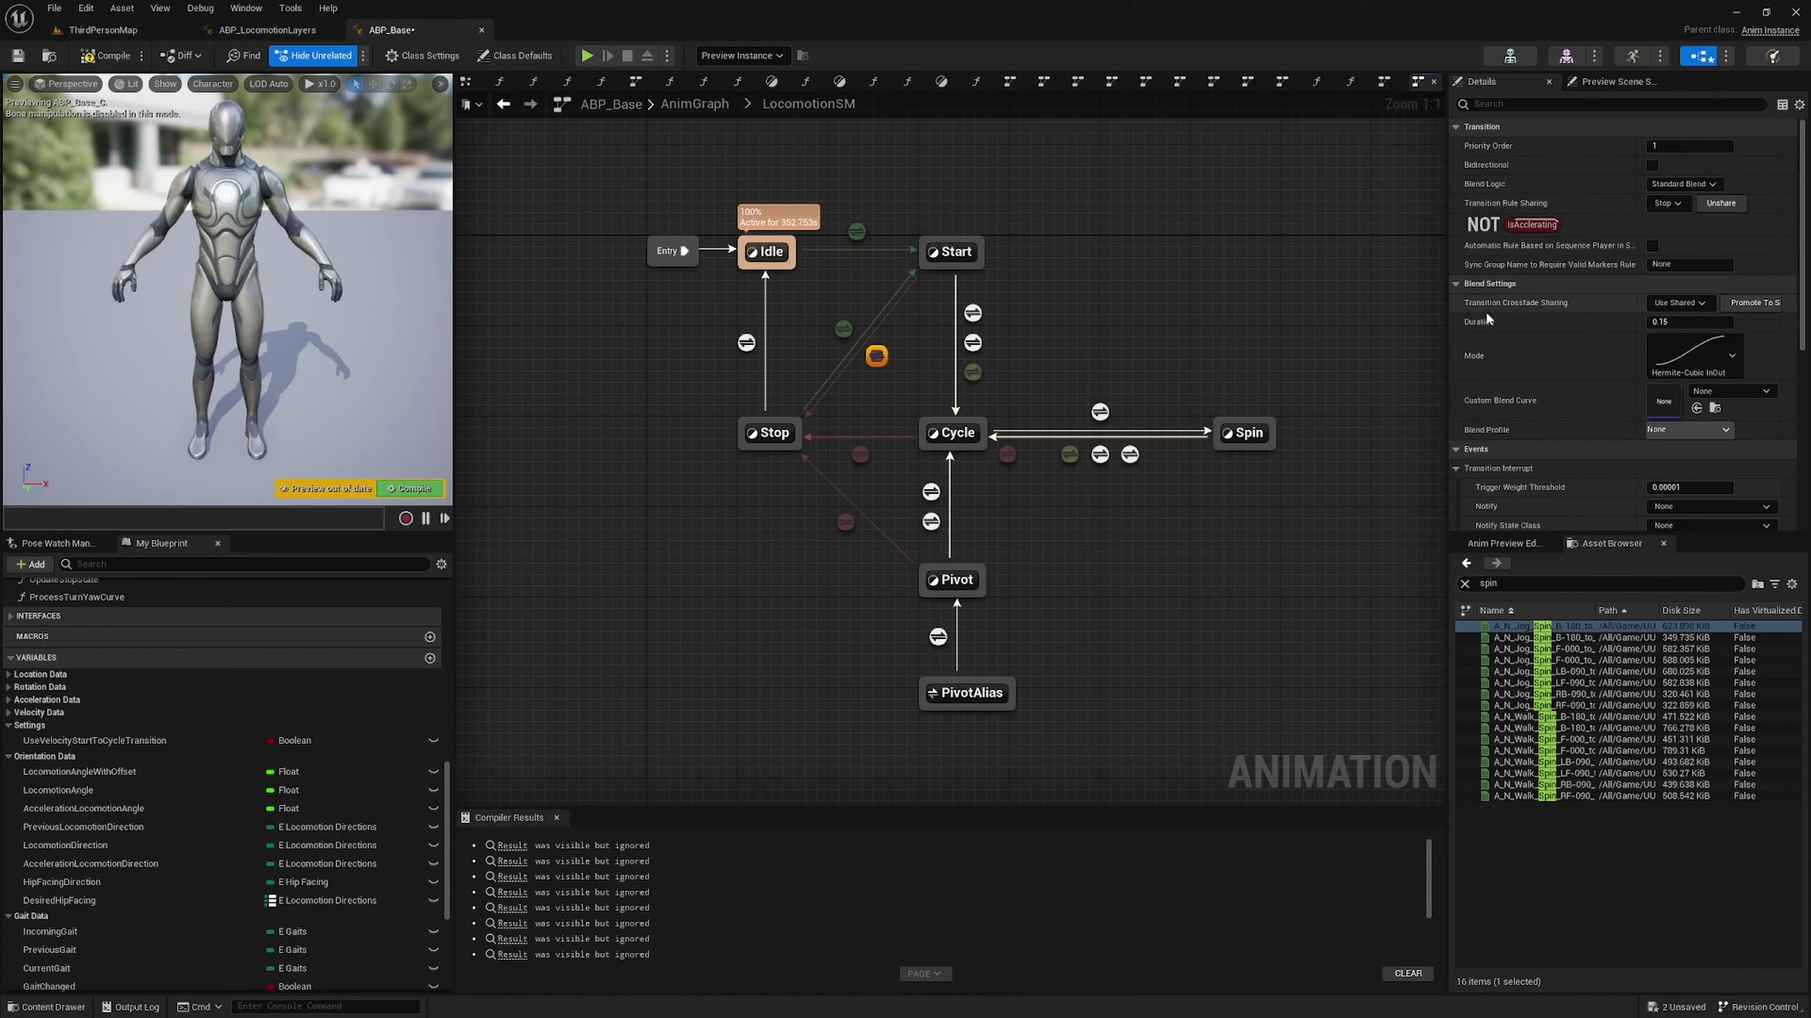
click(842, 328)
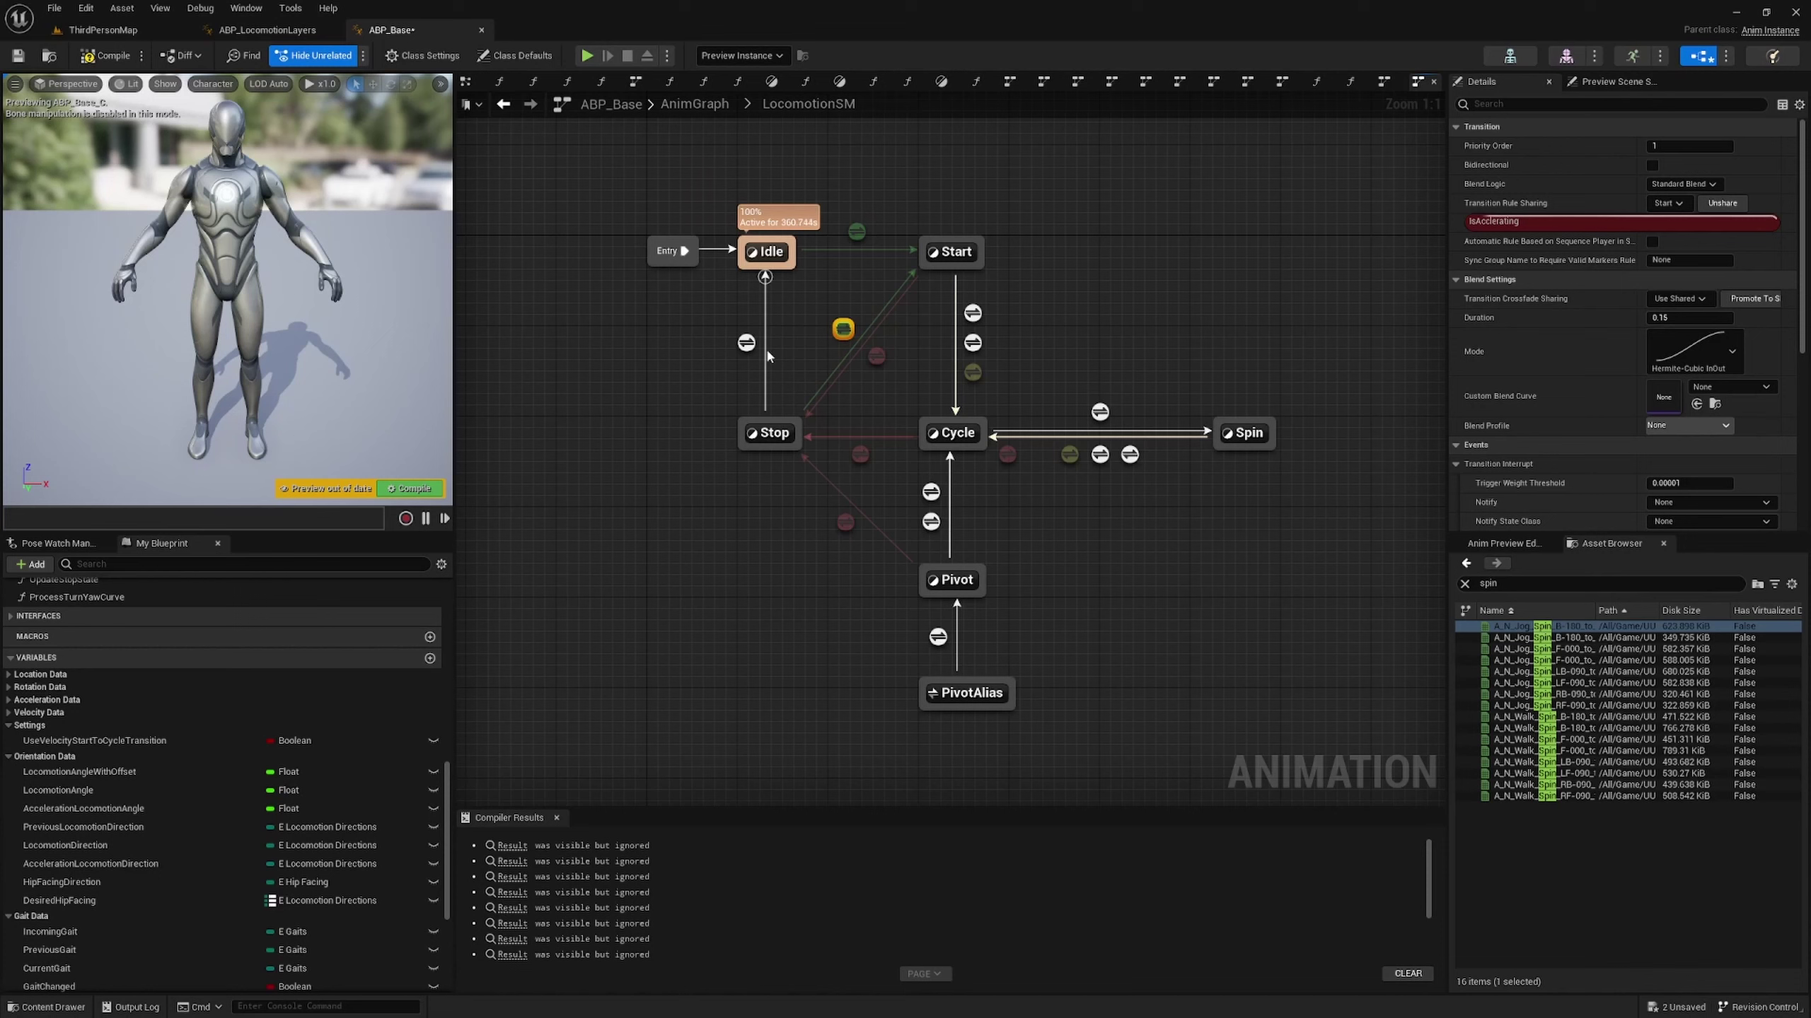
click(747, 342)
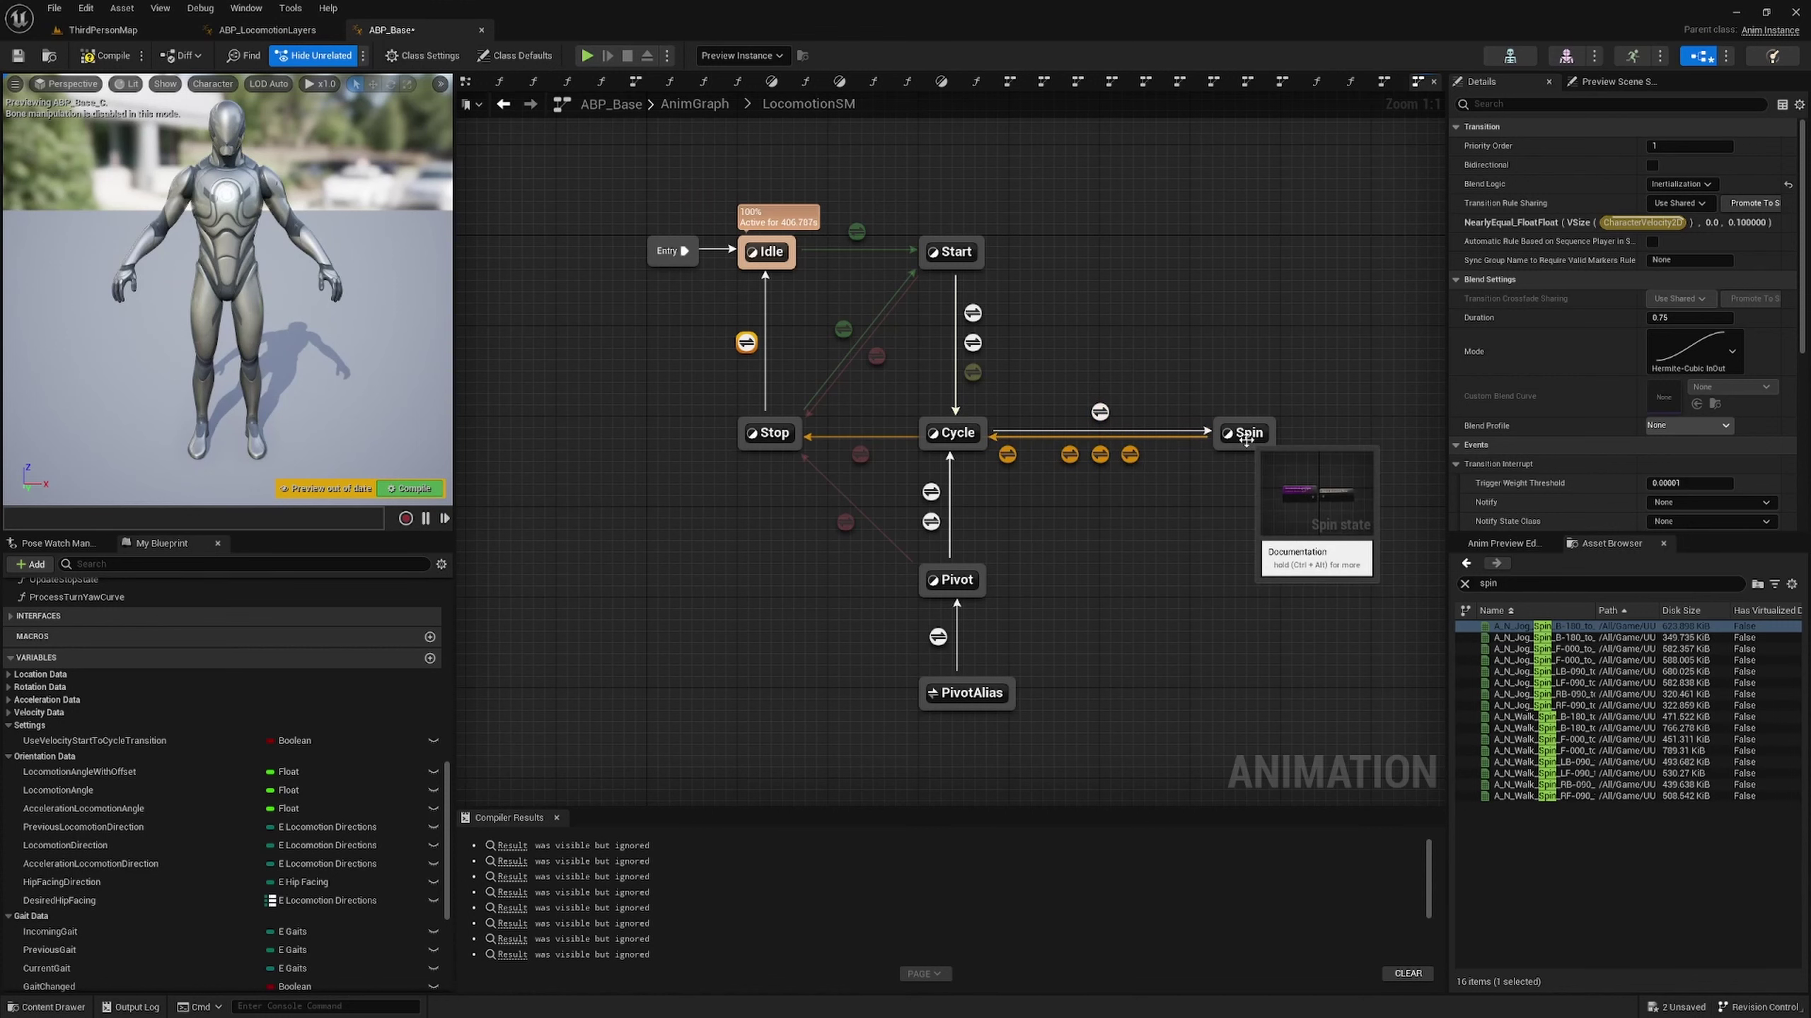
- Open the Cycle to Spin transition rule and delete the <= comparison fed by Get Relevant Anim Time Remaining
double_click(1100, 412)
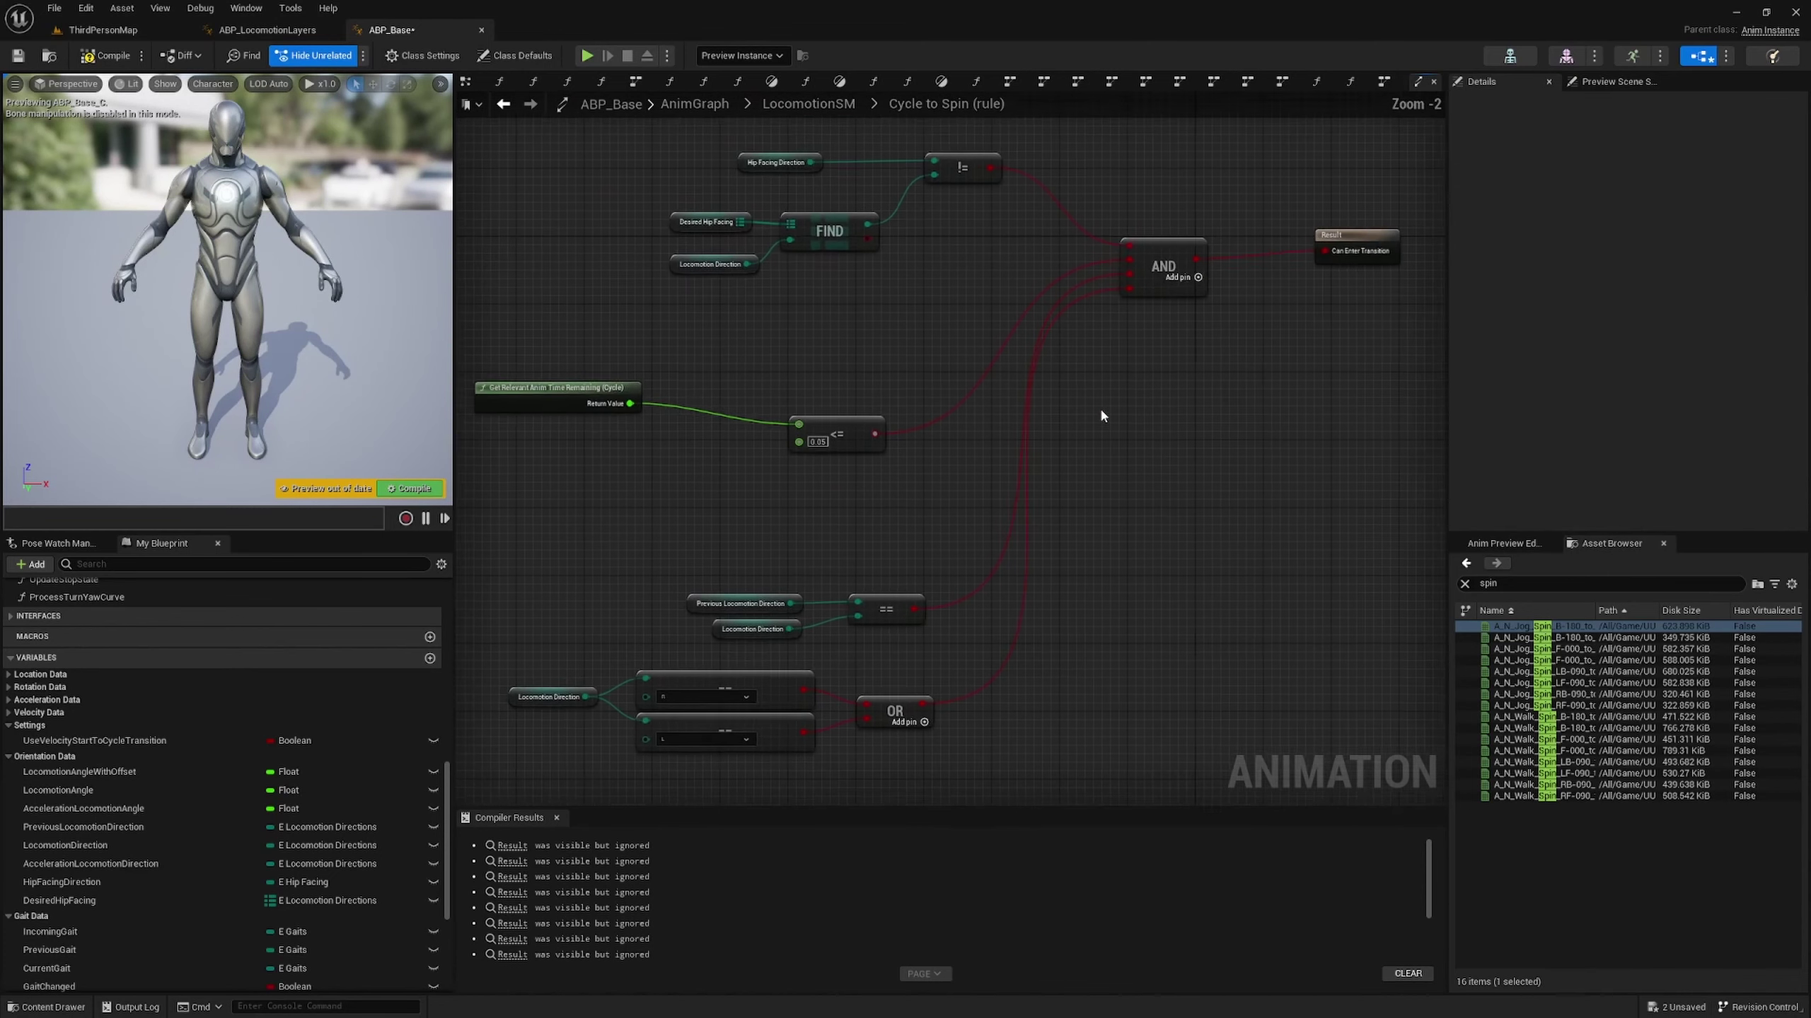
right_drag(798, 353, 967, 348)
scroll(895, 461, up, 1)
drag(1091, 428, 991, 408)
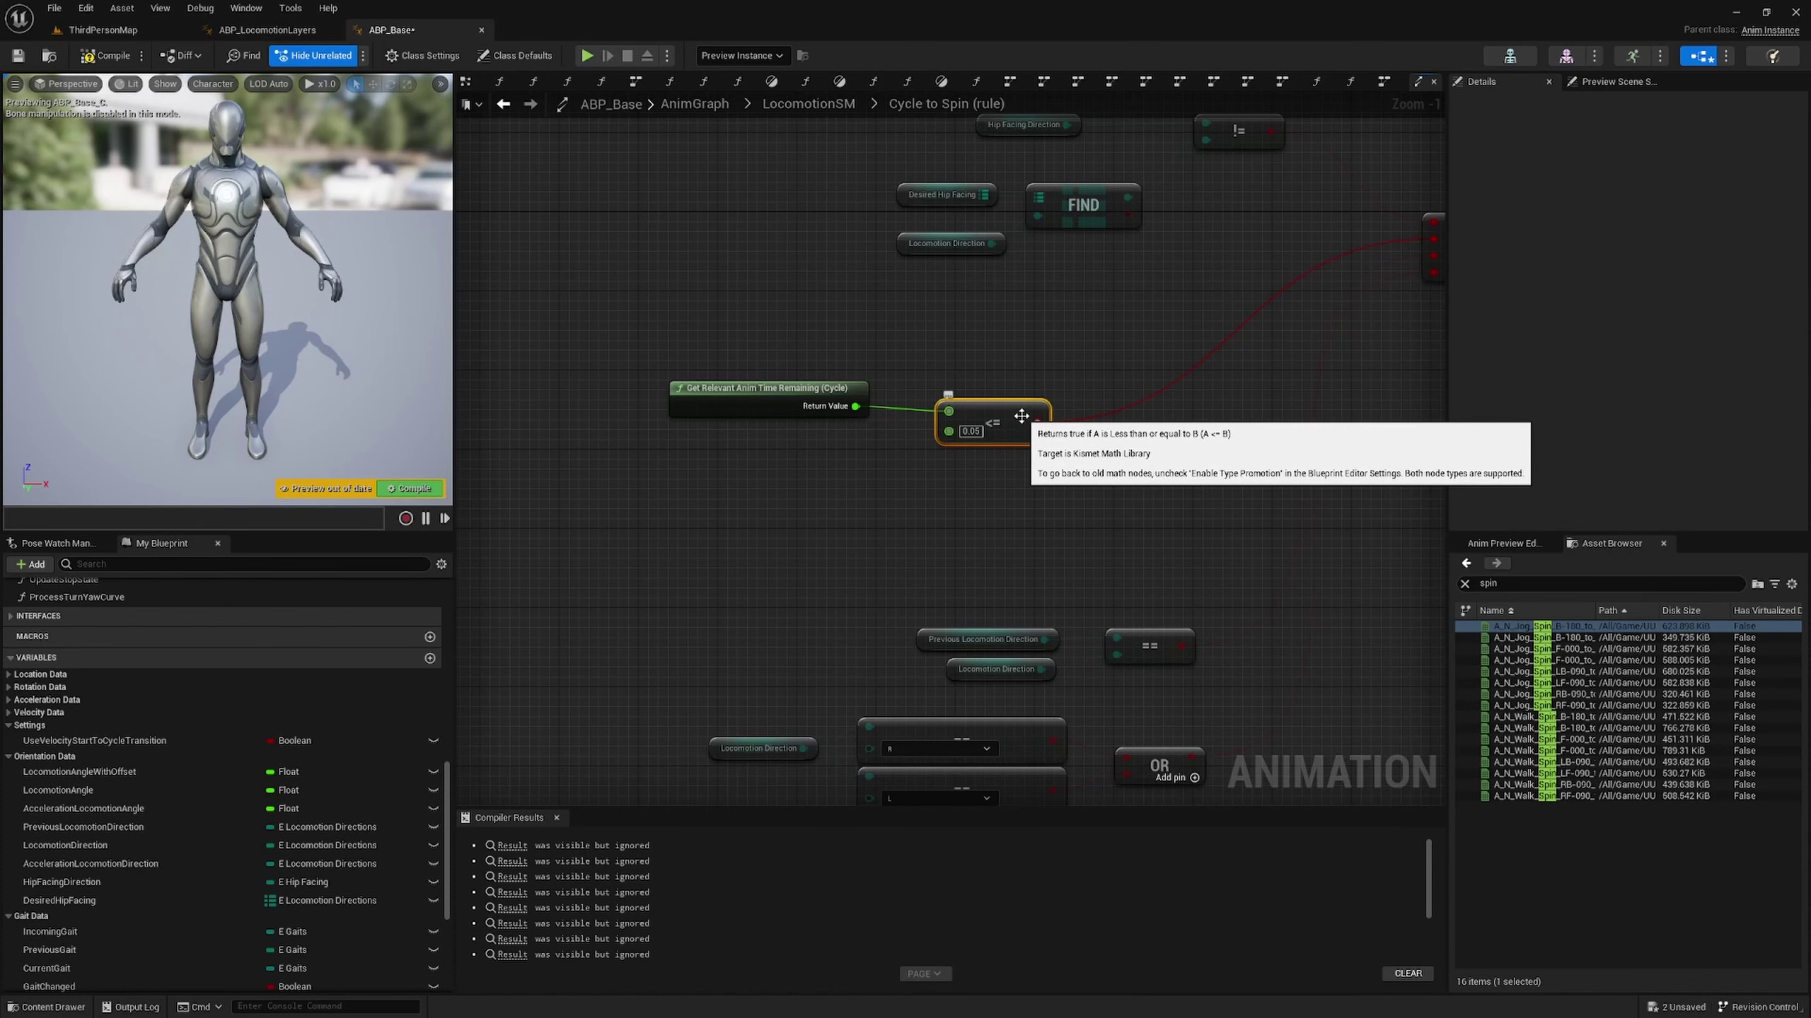
key(Delete)
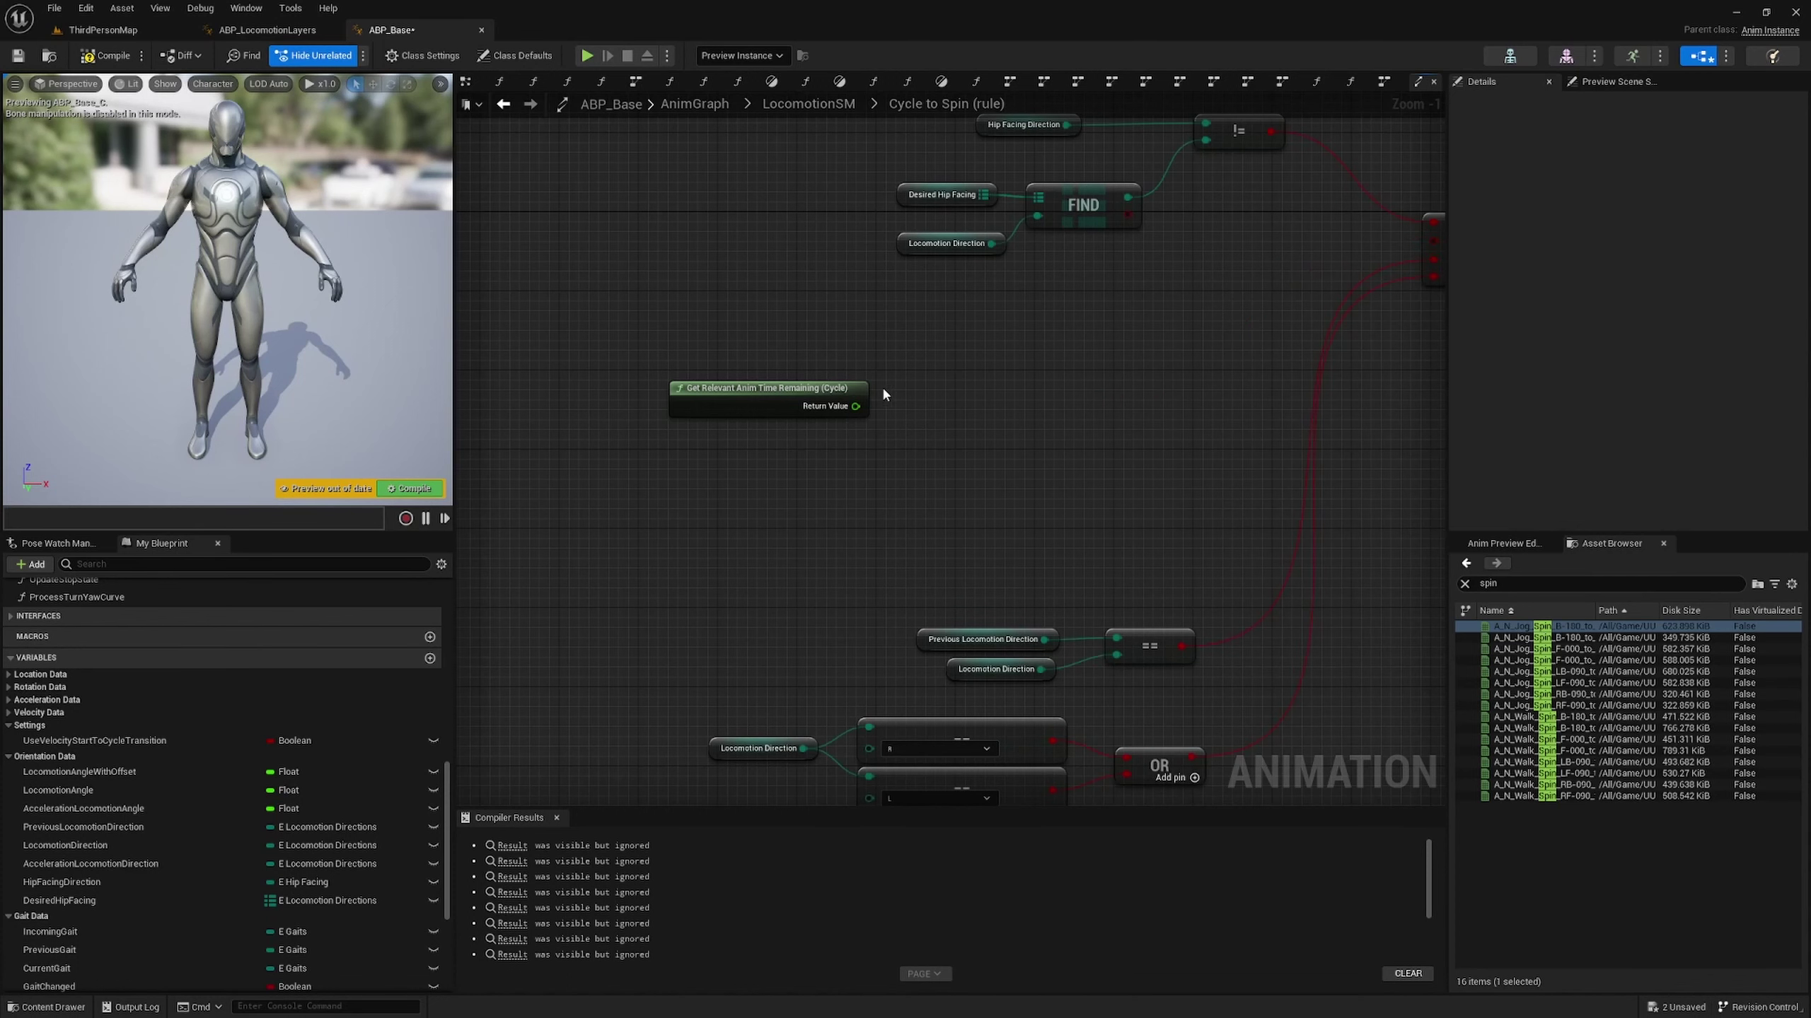
- Subtract a new Get Transition Crossfade Duration (Cycle to Spin) node's value from Get Relevant Anim Time Remaining (Cycle) using a Subtract node
drag(855, 406, 929, 442)
text(-)
key(Return)
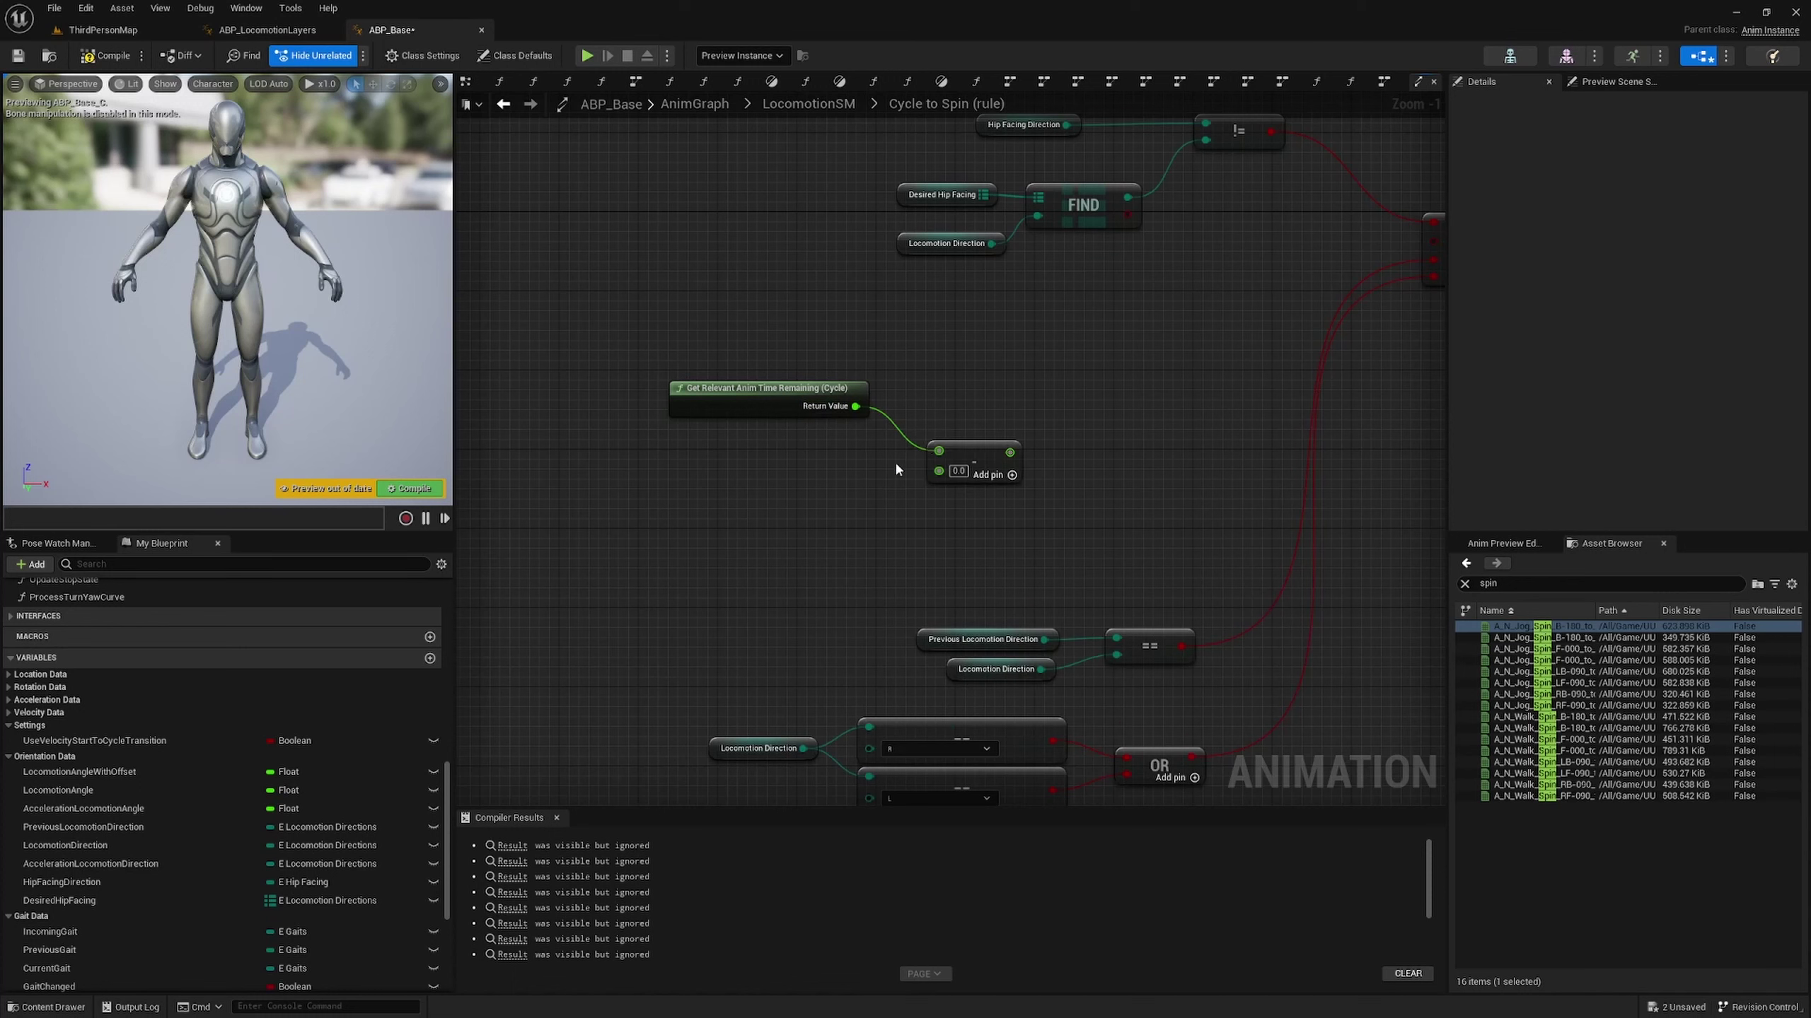
right_click(742, 493)
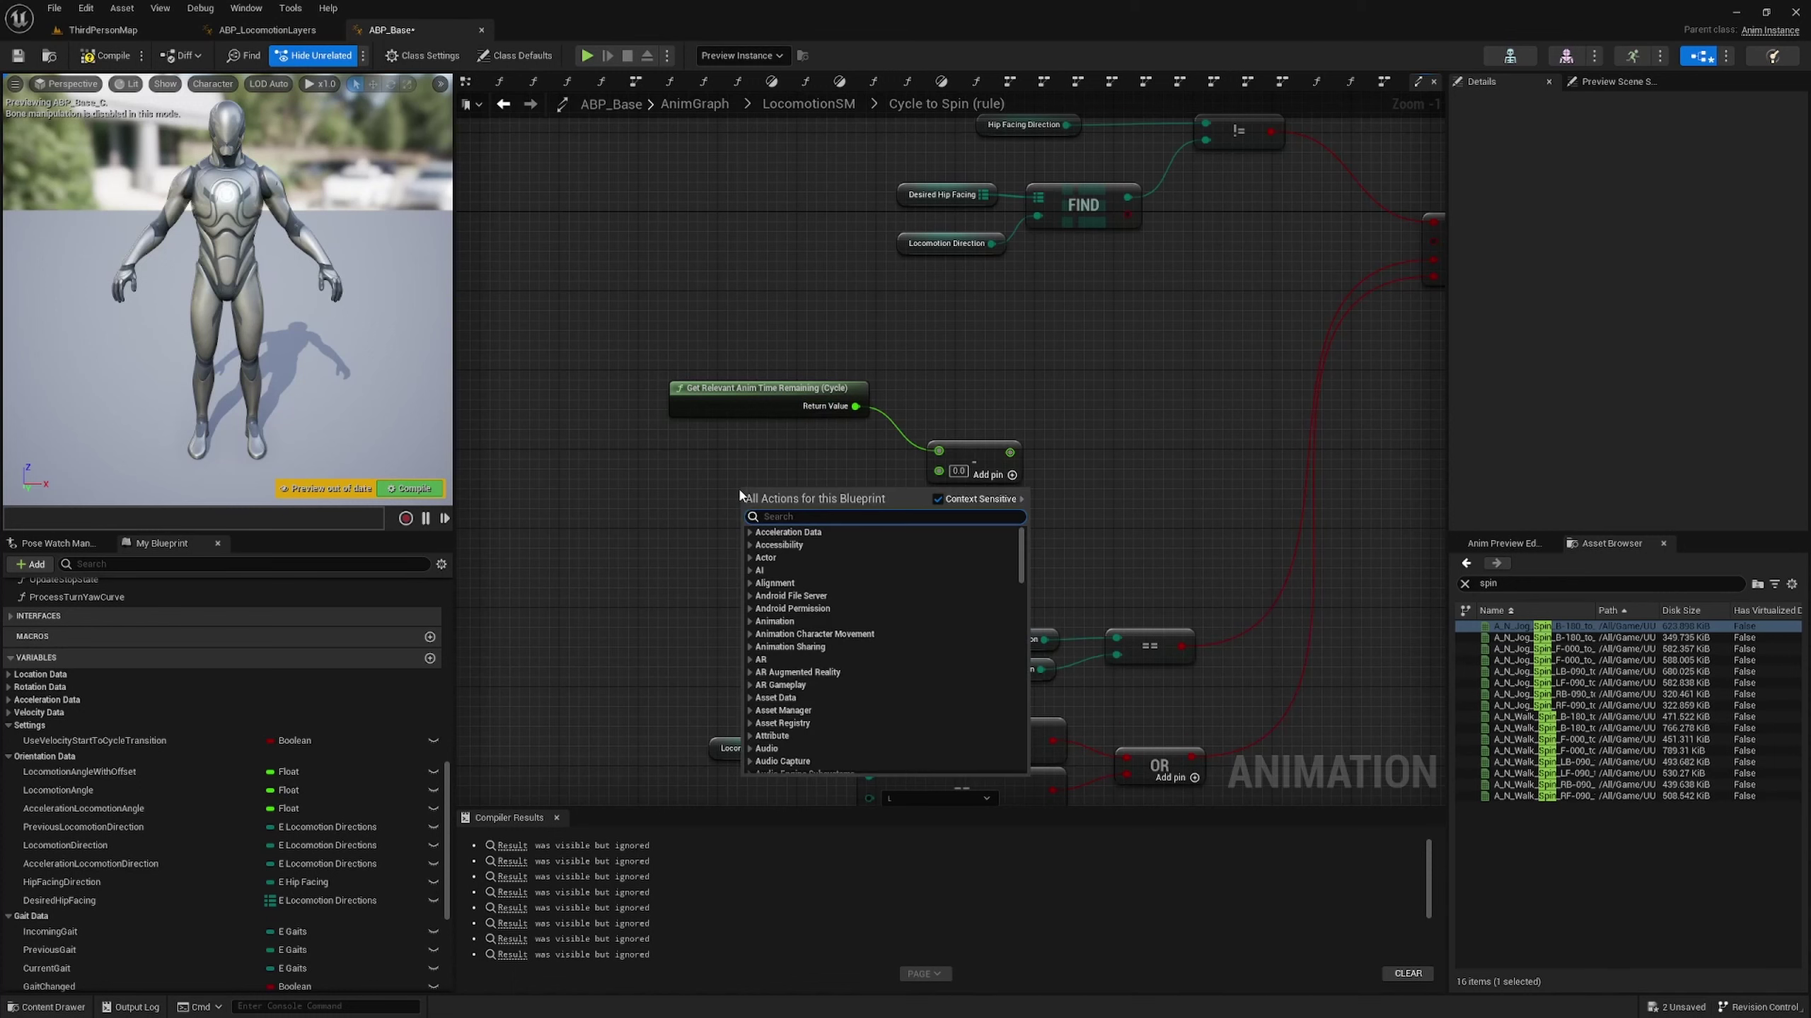
text(crossf)
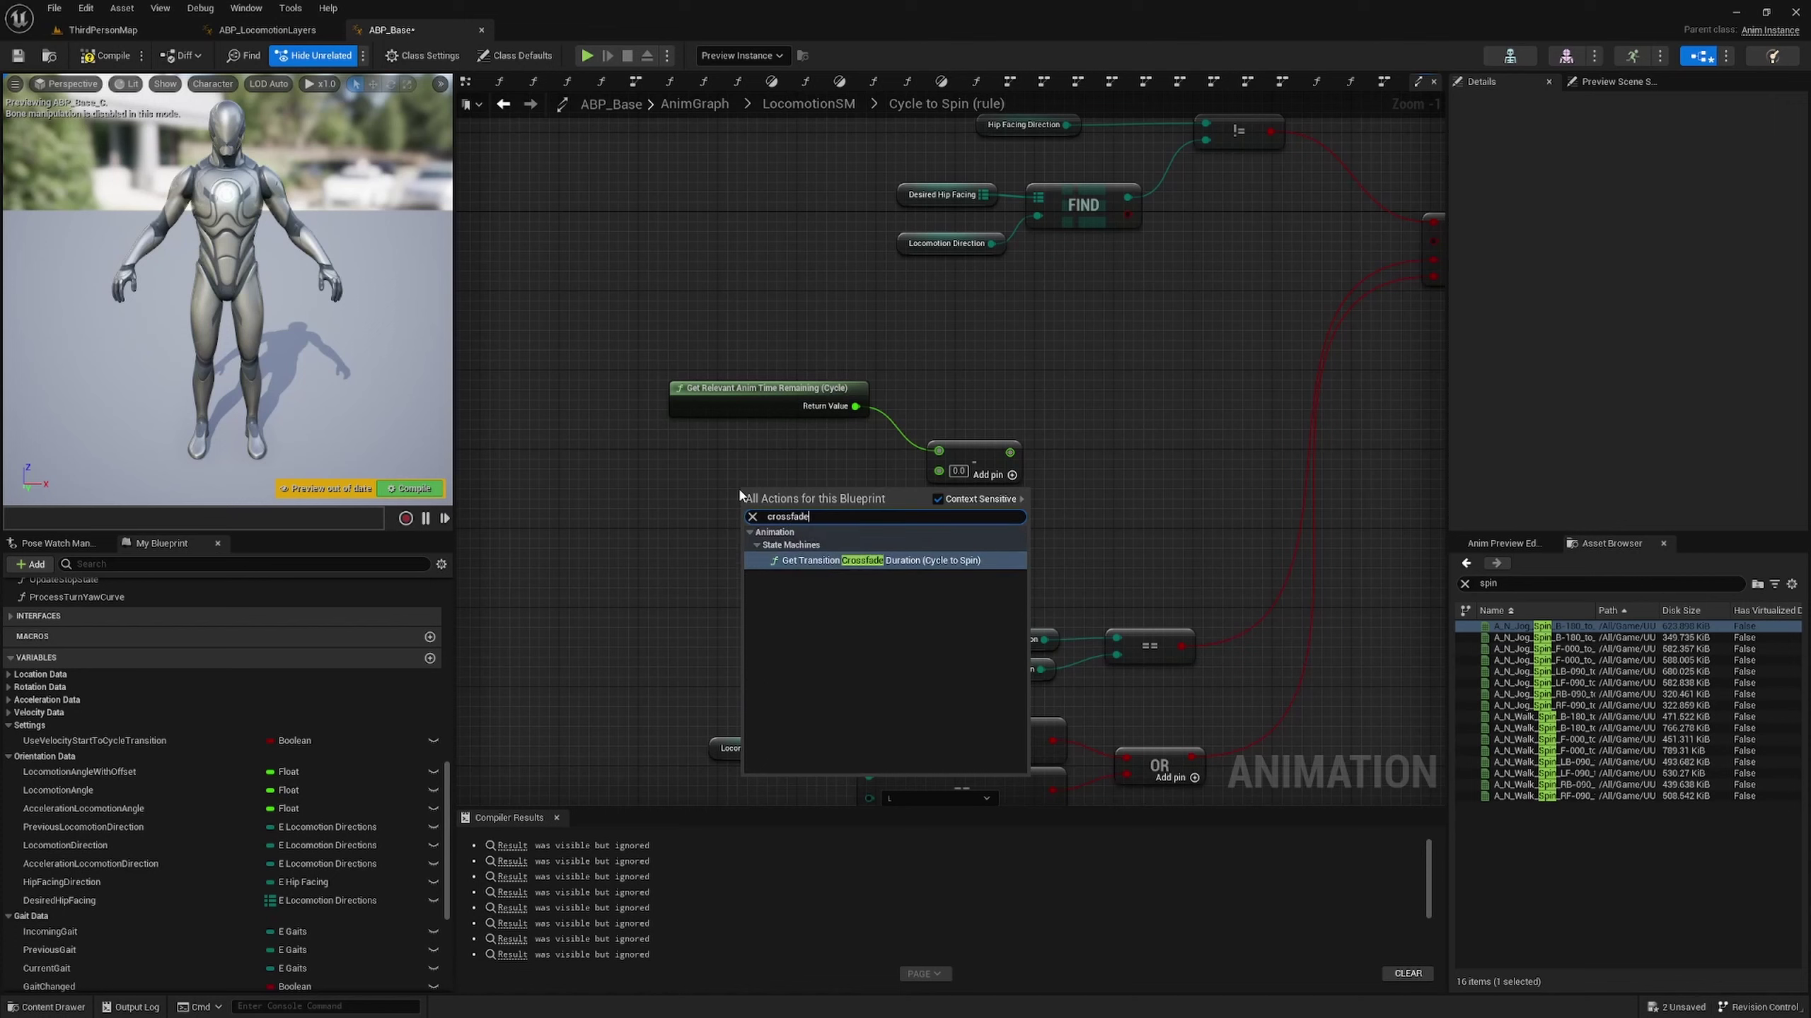
text(ade)
key(Return)
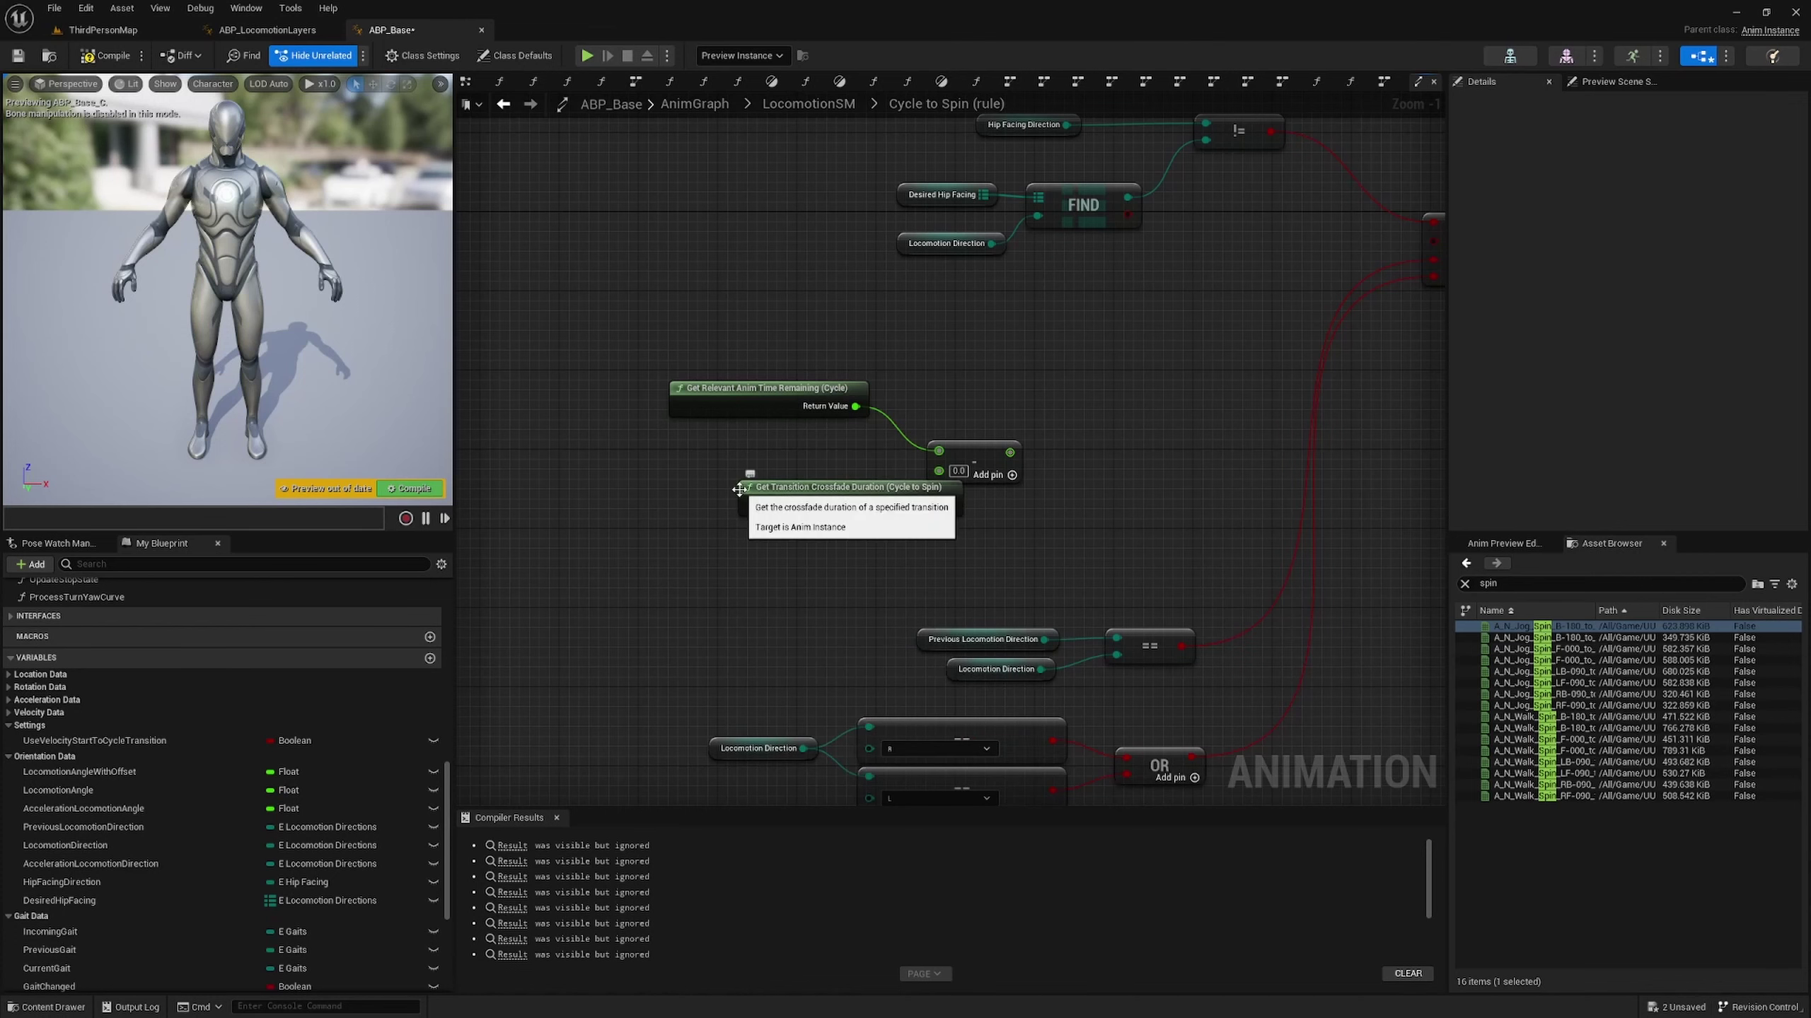
drag(755, 503, 711, 503)
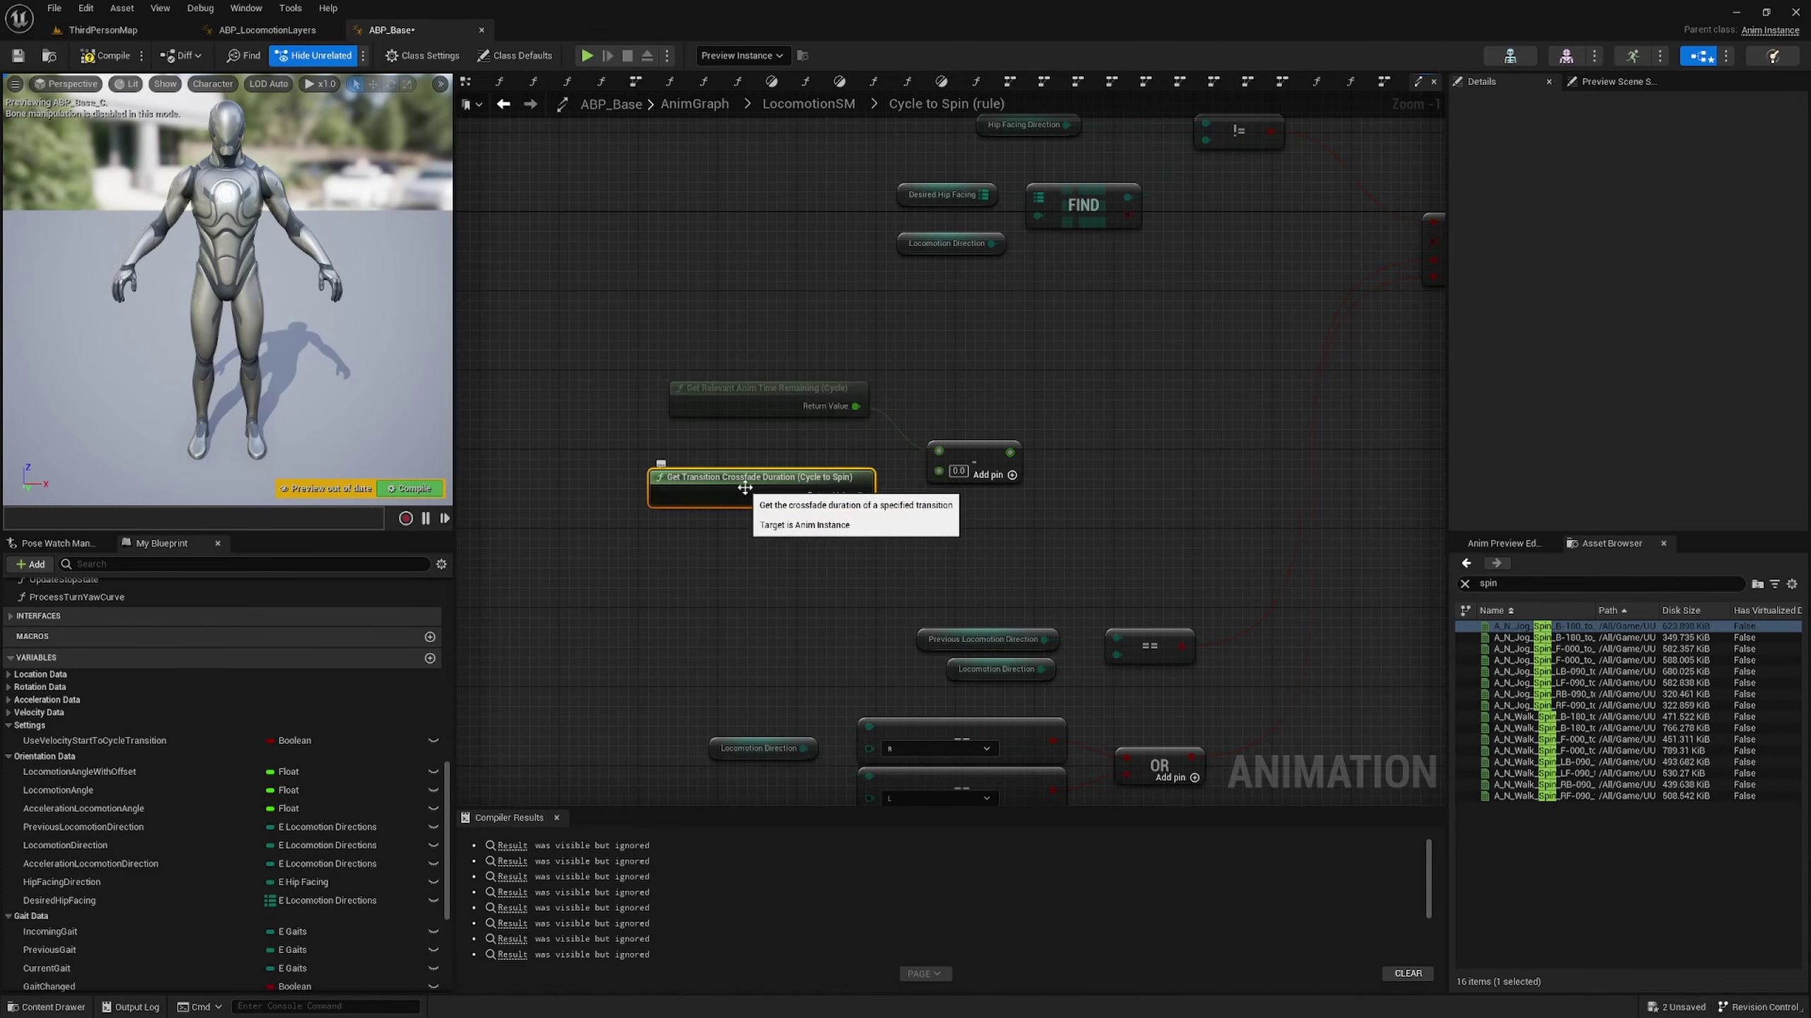
drag(842, 493, 954, 469)
- Compare the subtraction result as less than or equal to 0.0 and connect the comparison to the AND node's free input
right_drag(981, 535, 909, 549)
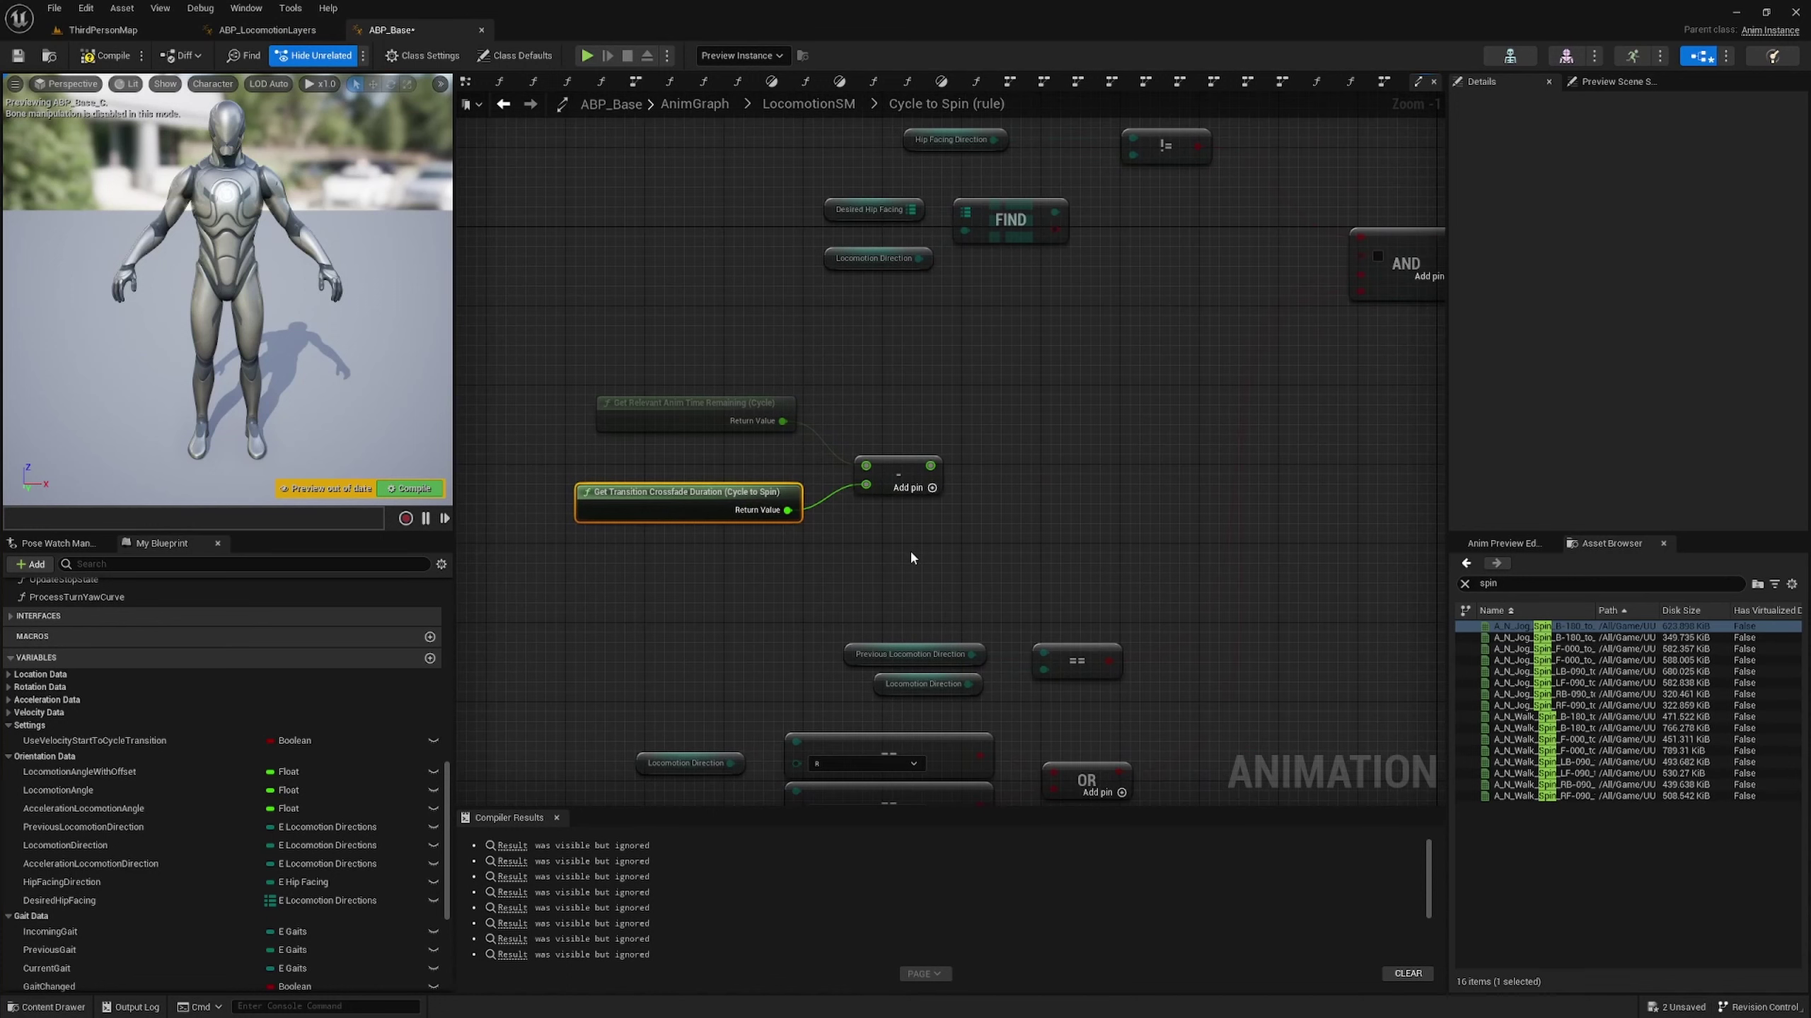
click(910, 549)
drag(930, 466, 982, 463)
text(<=)
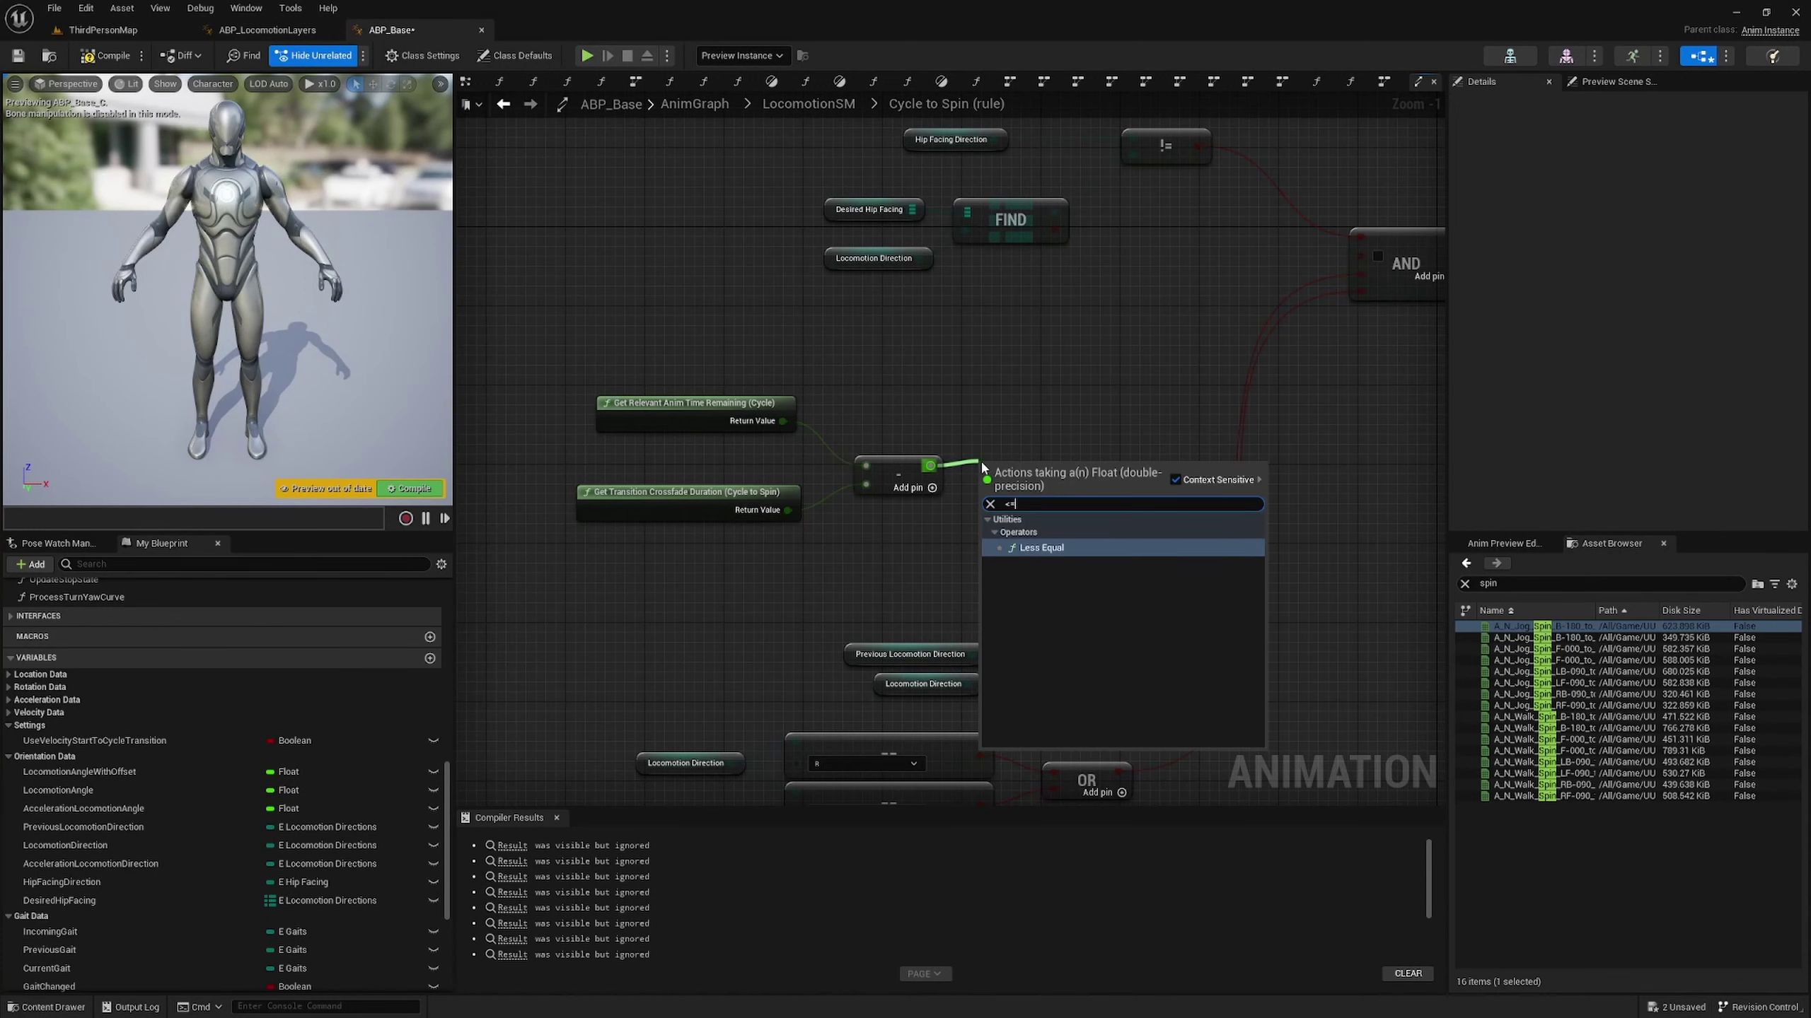
key(Return)
drag(1068, 478, 1361, 254)
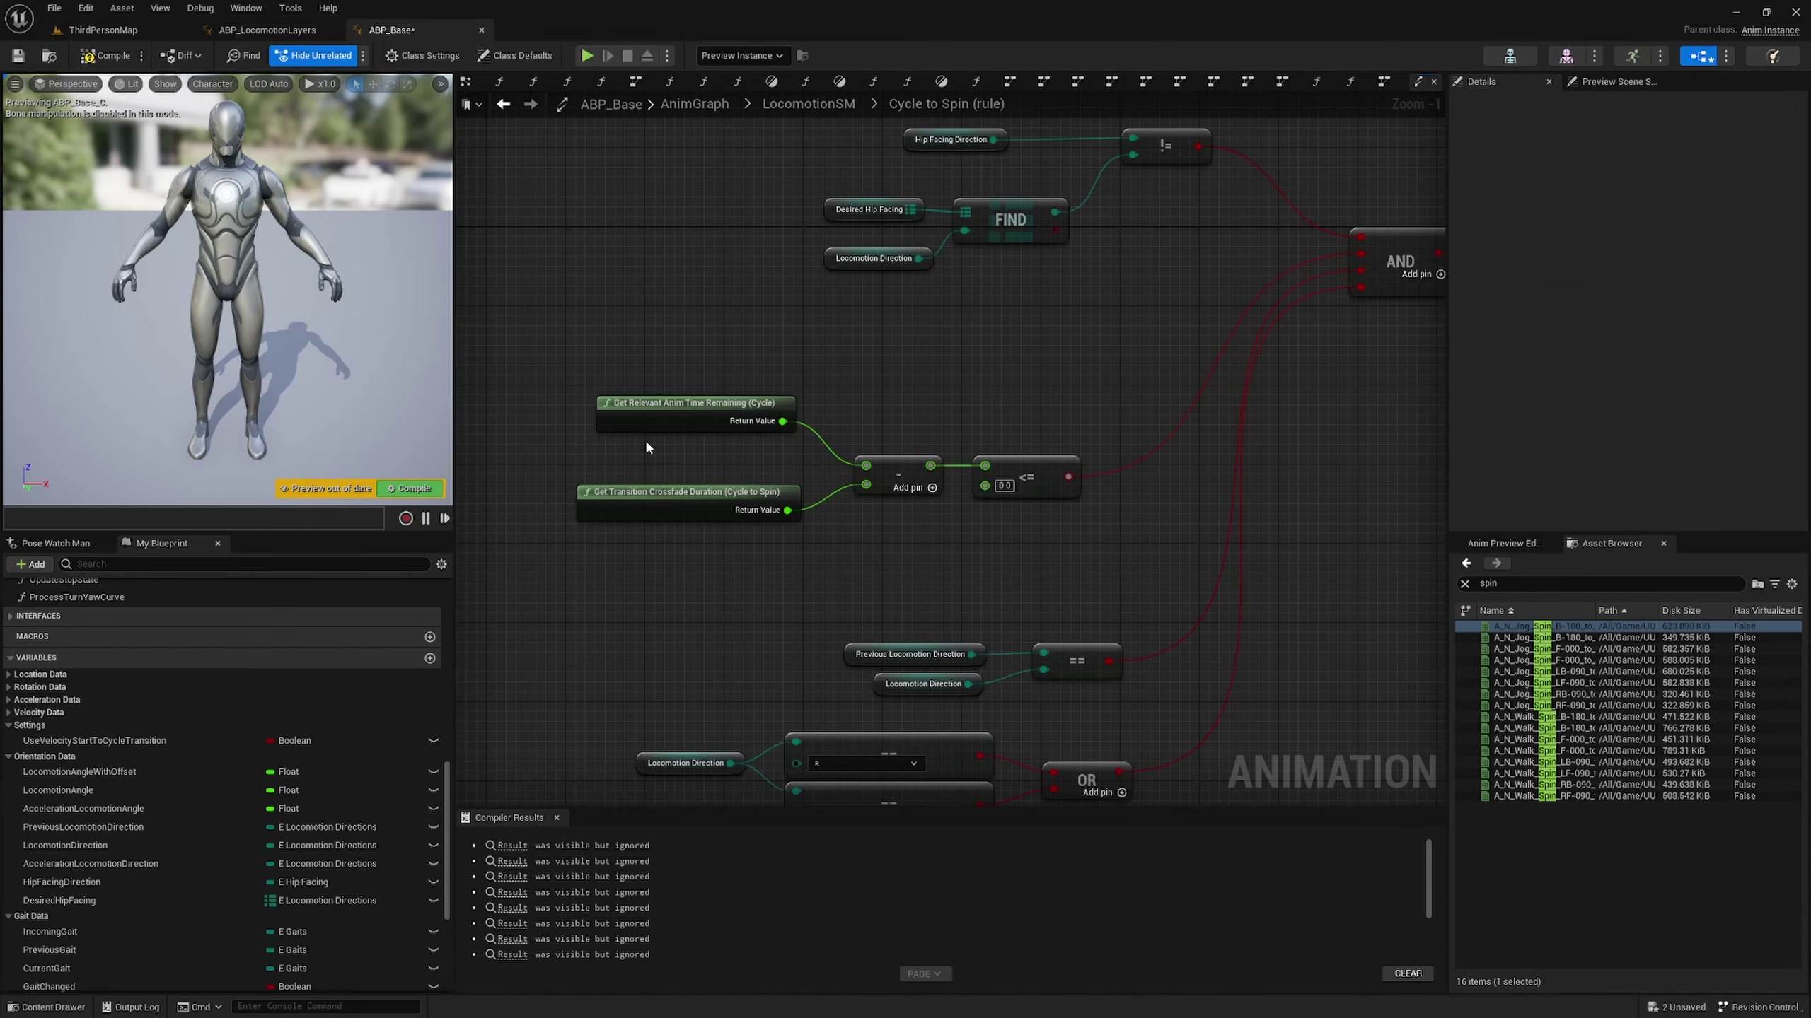
- Return to LocomotionSM and check the Cycle to Spin transition's blend settings
click(809, 103)
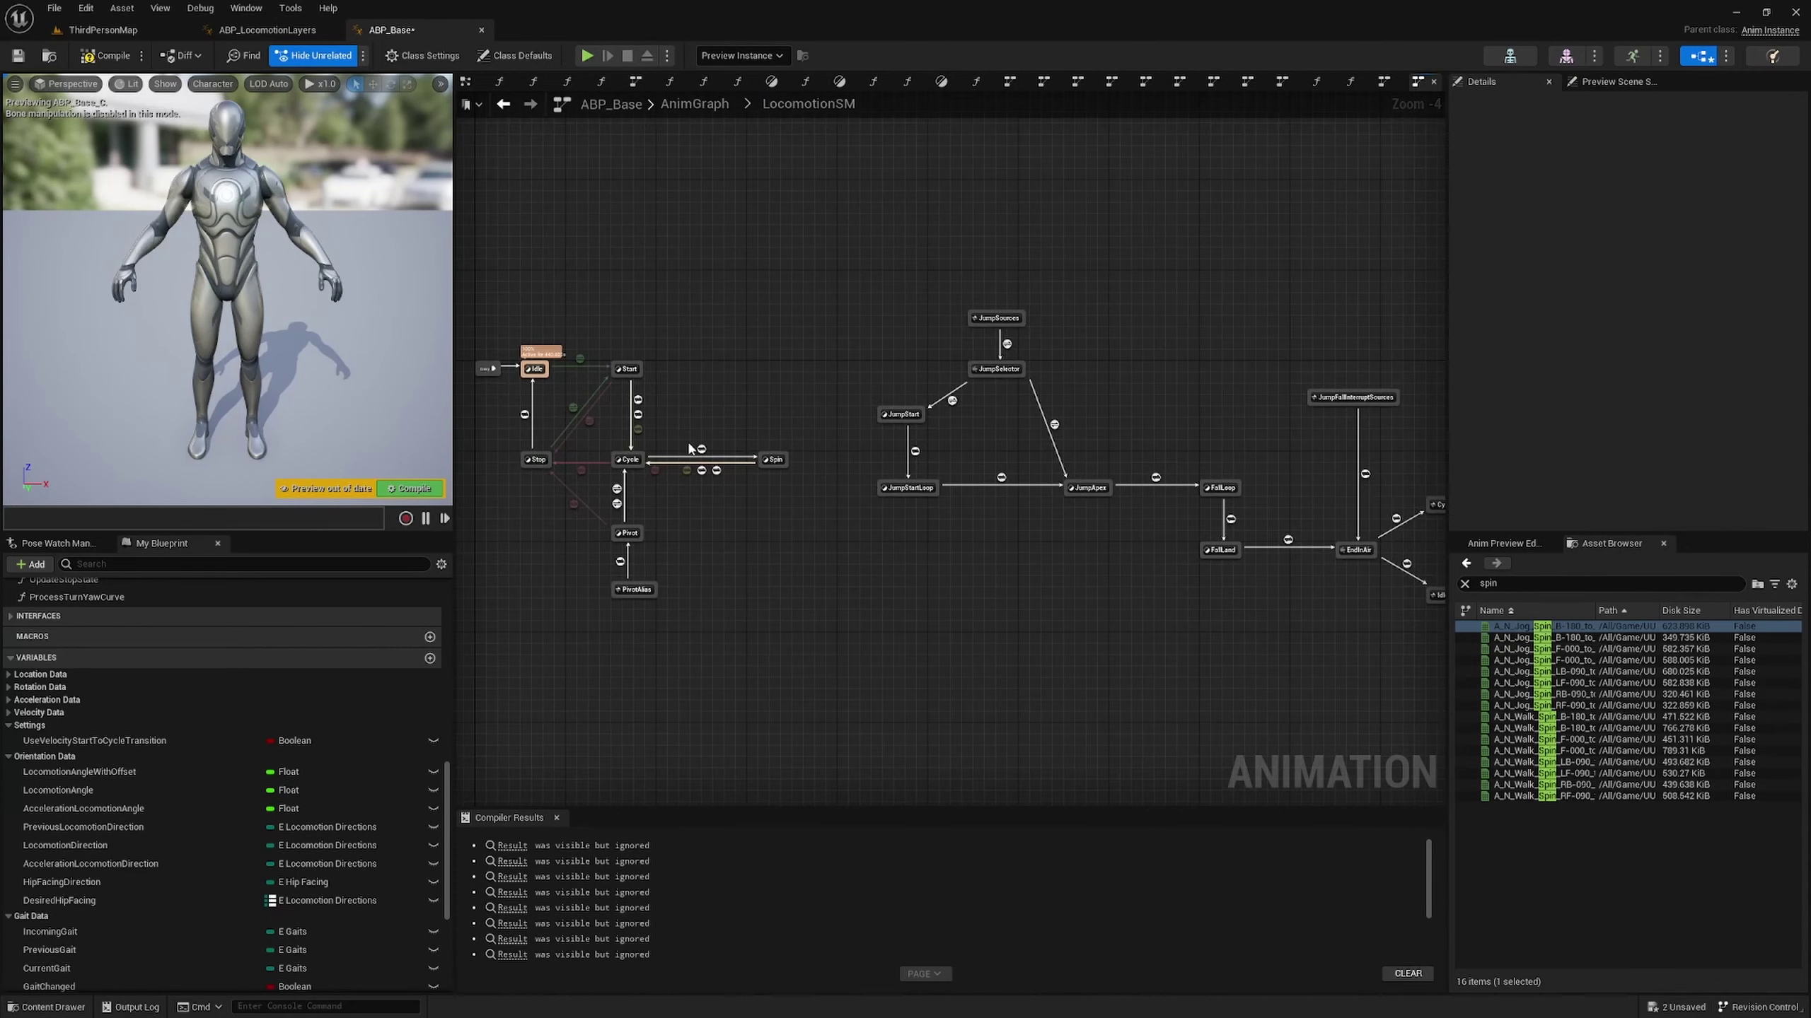
scroll(689, 447, up, 5)
click(702, 448)
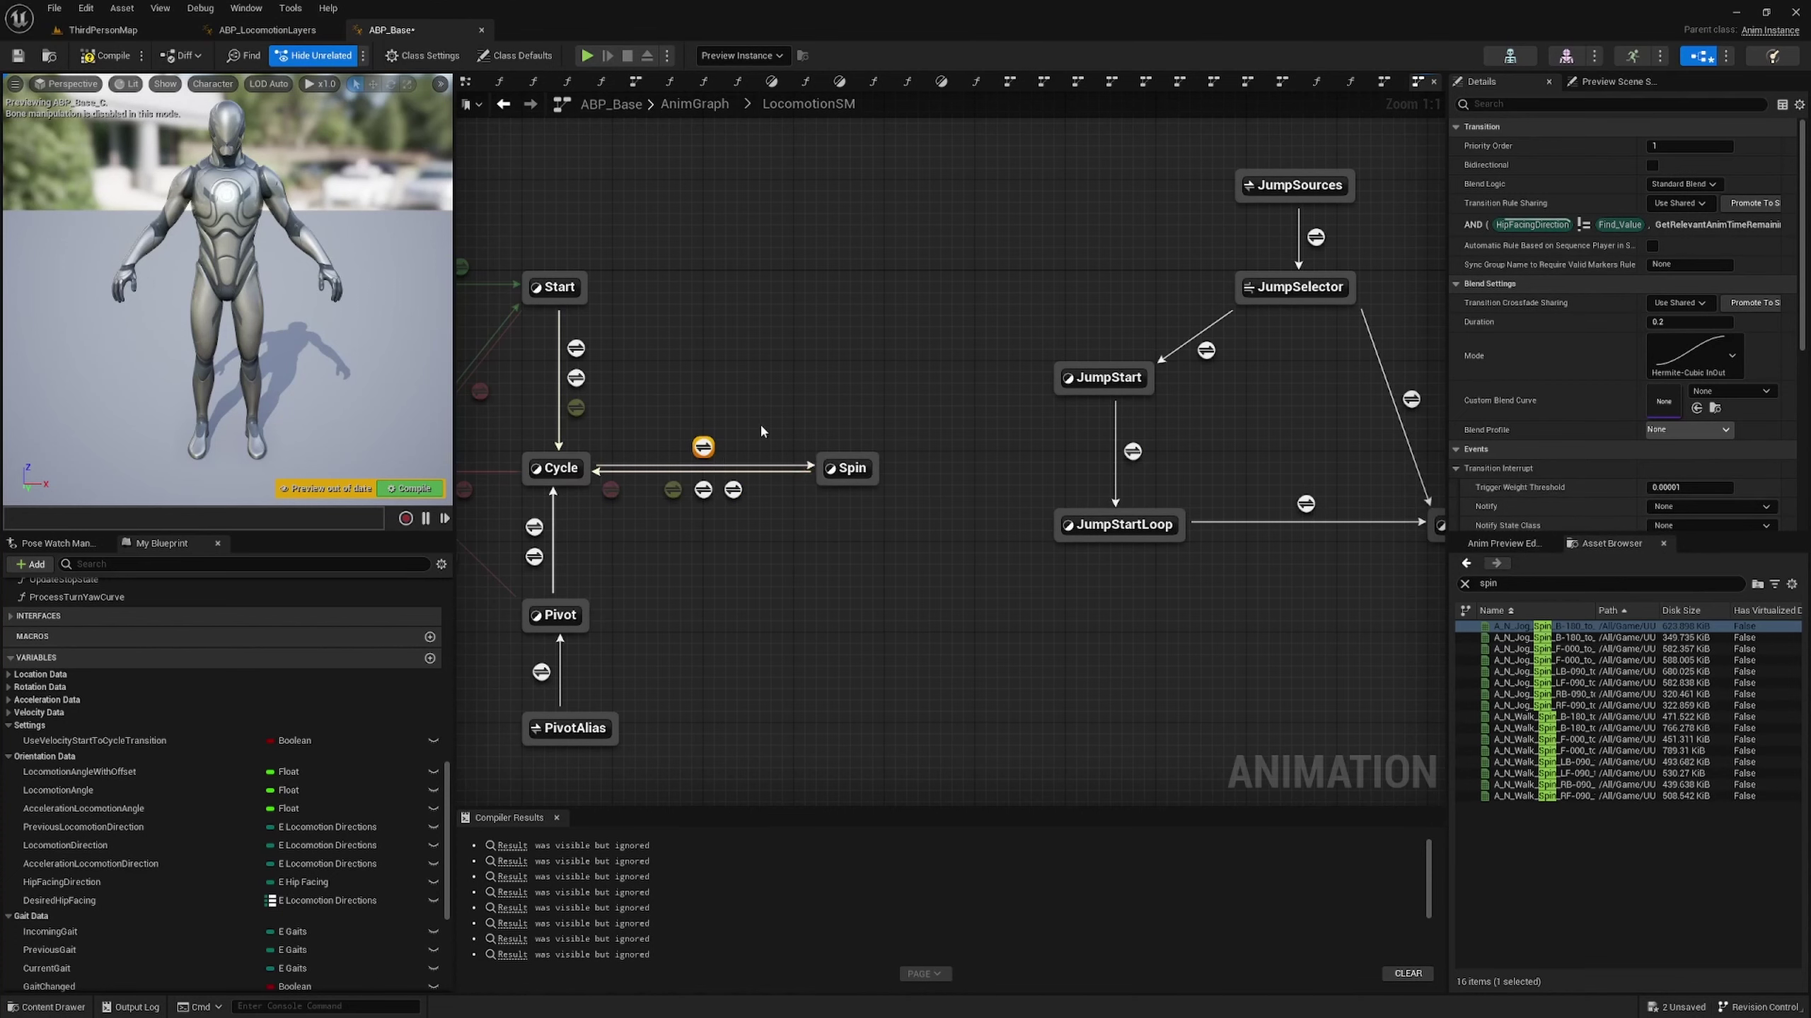
right_drag(861, 598, 1241, 601)
click(1223, 586)
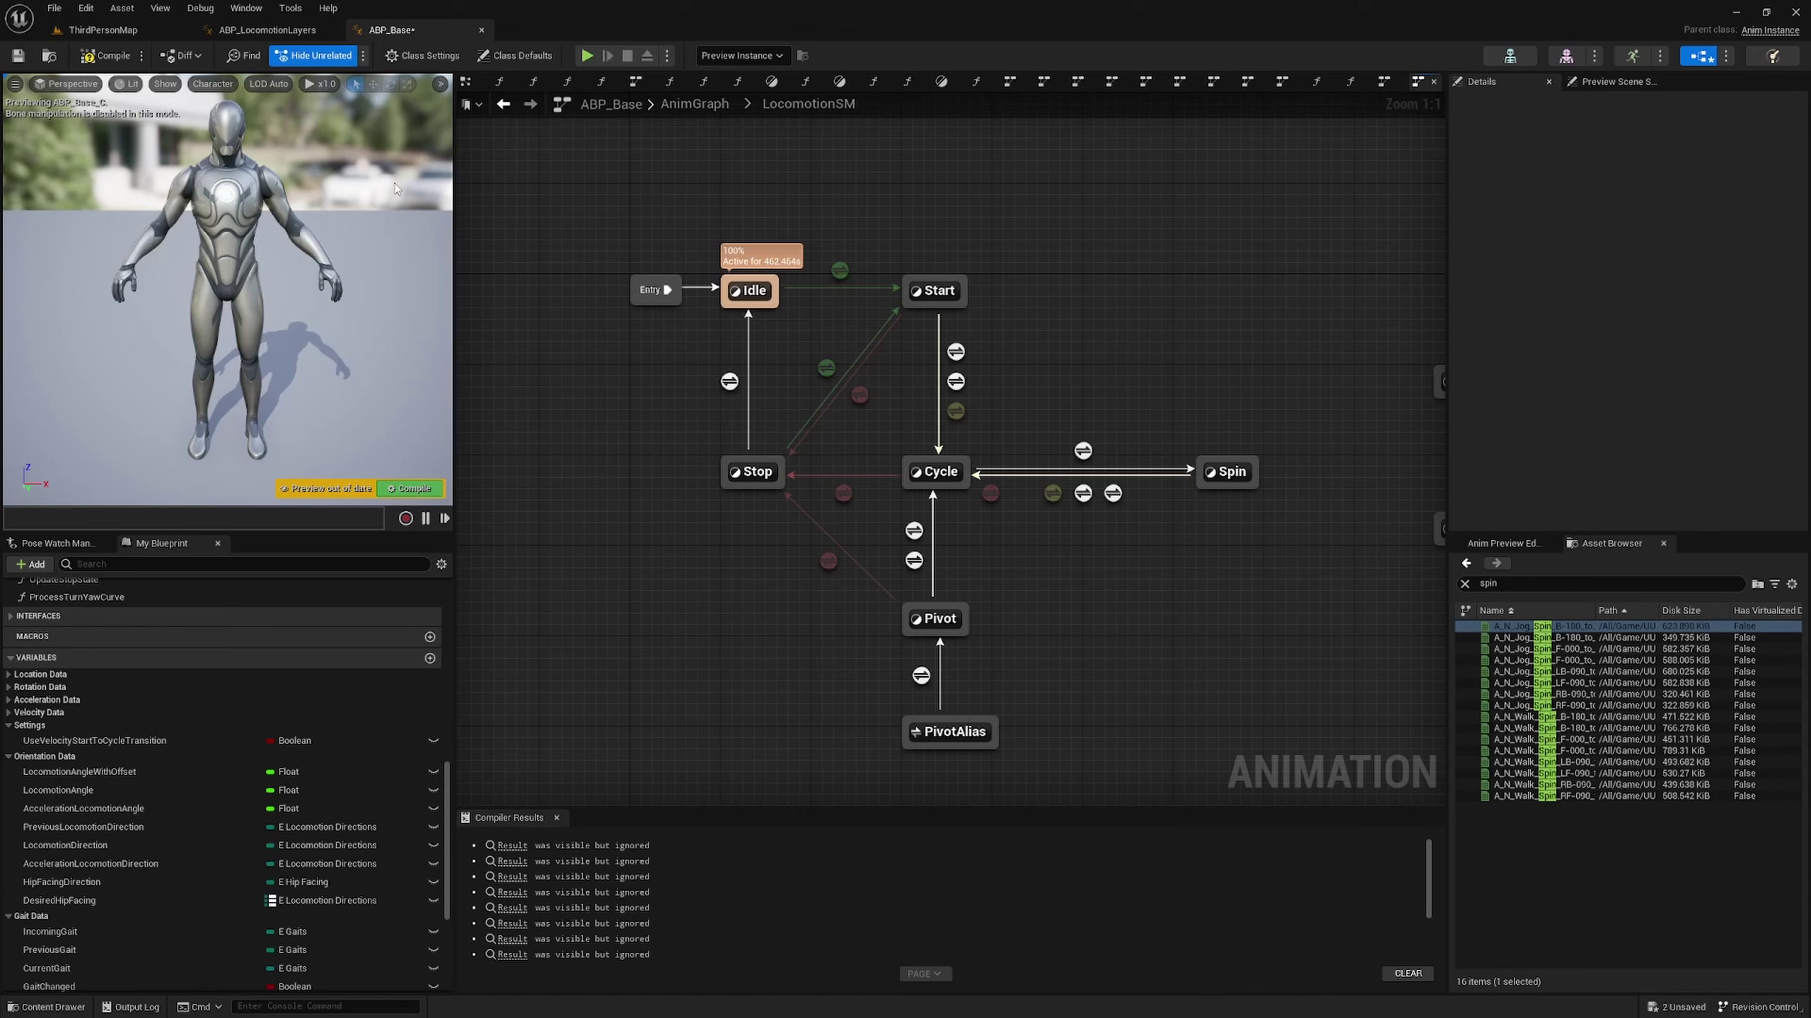
- Open the PivotSM state machine within the Locomotion Layer Pivot layer of ABP_LocomotionLayers
click(268, 29)
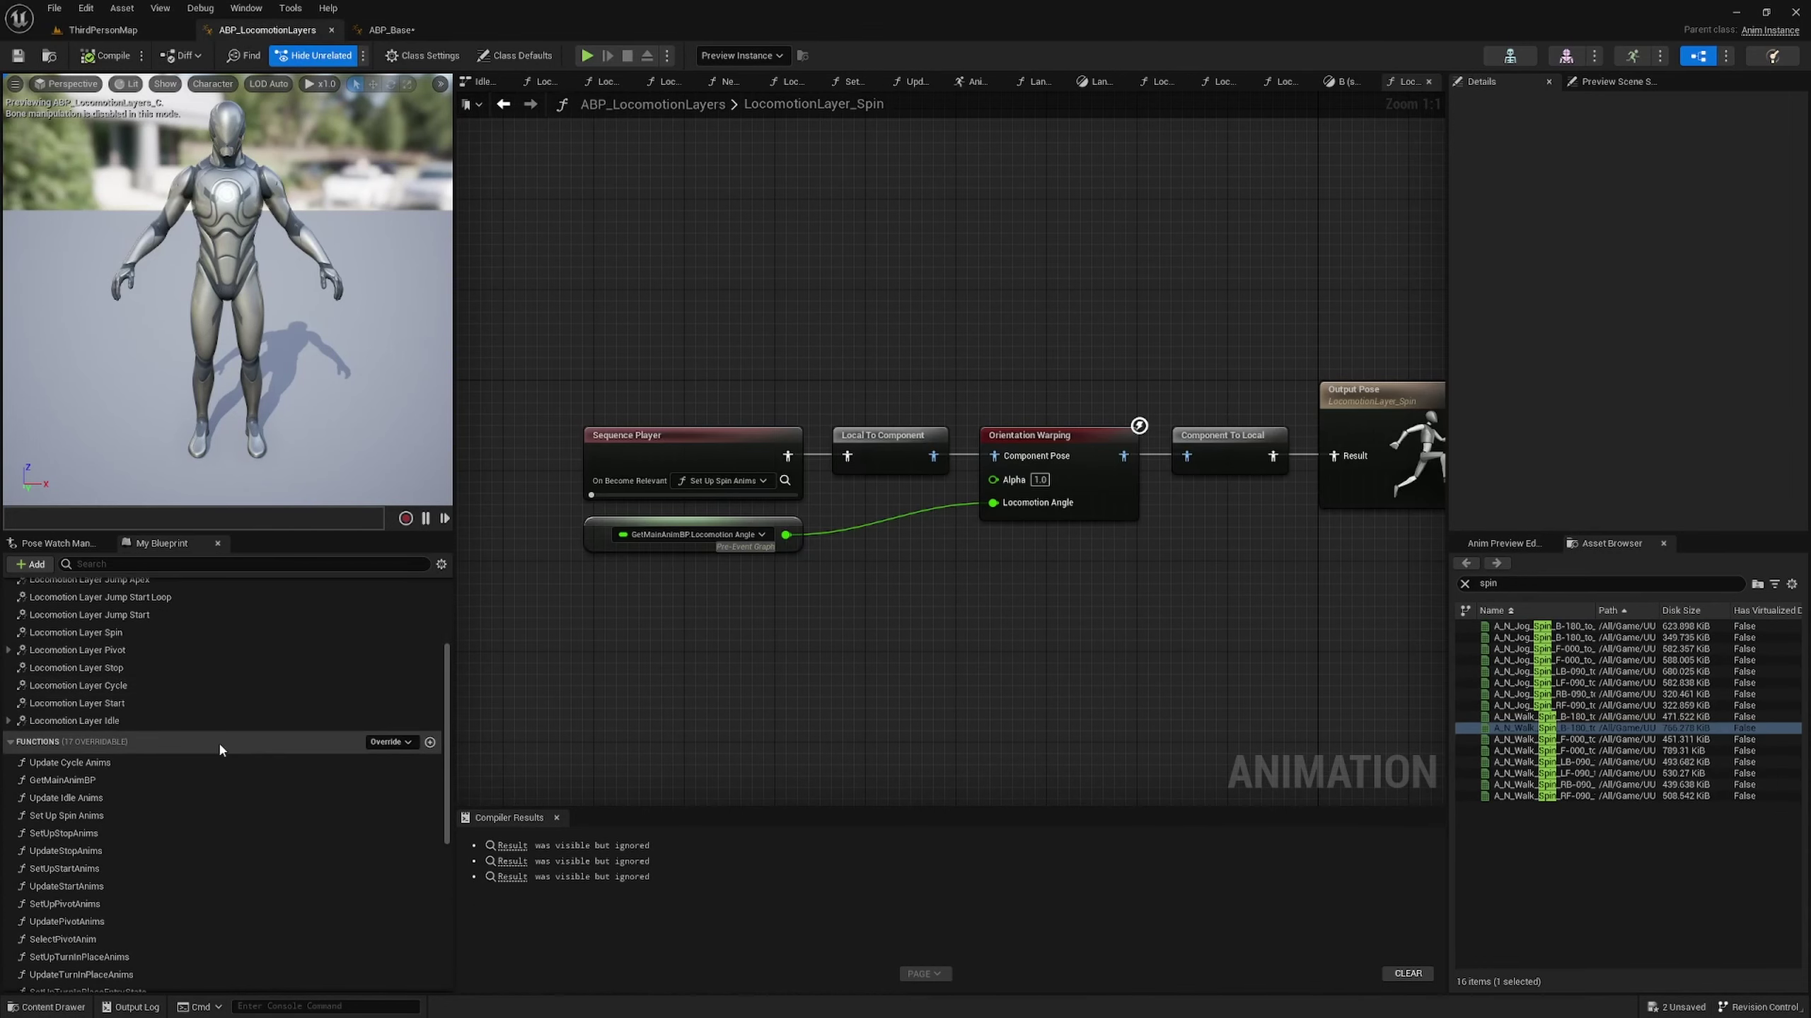
scroll(218, 742, up, 1)
double_click(148, 674)
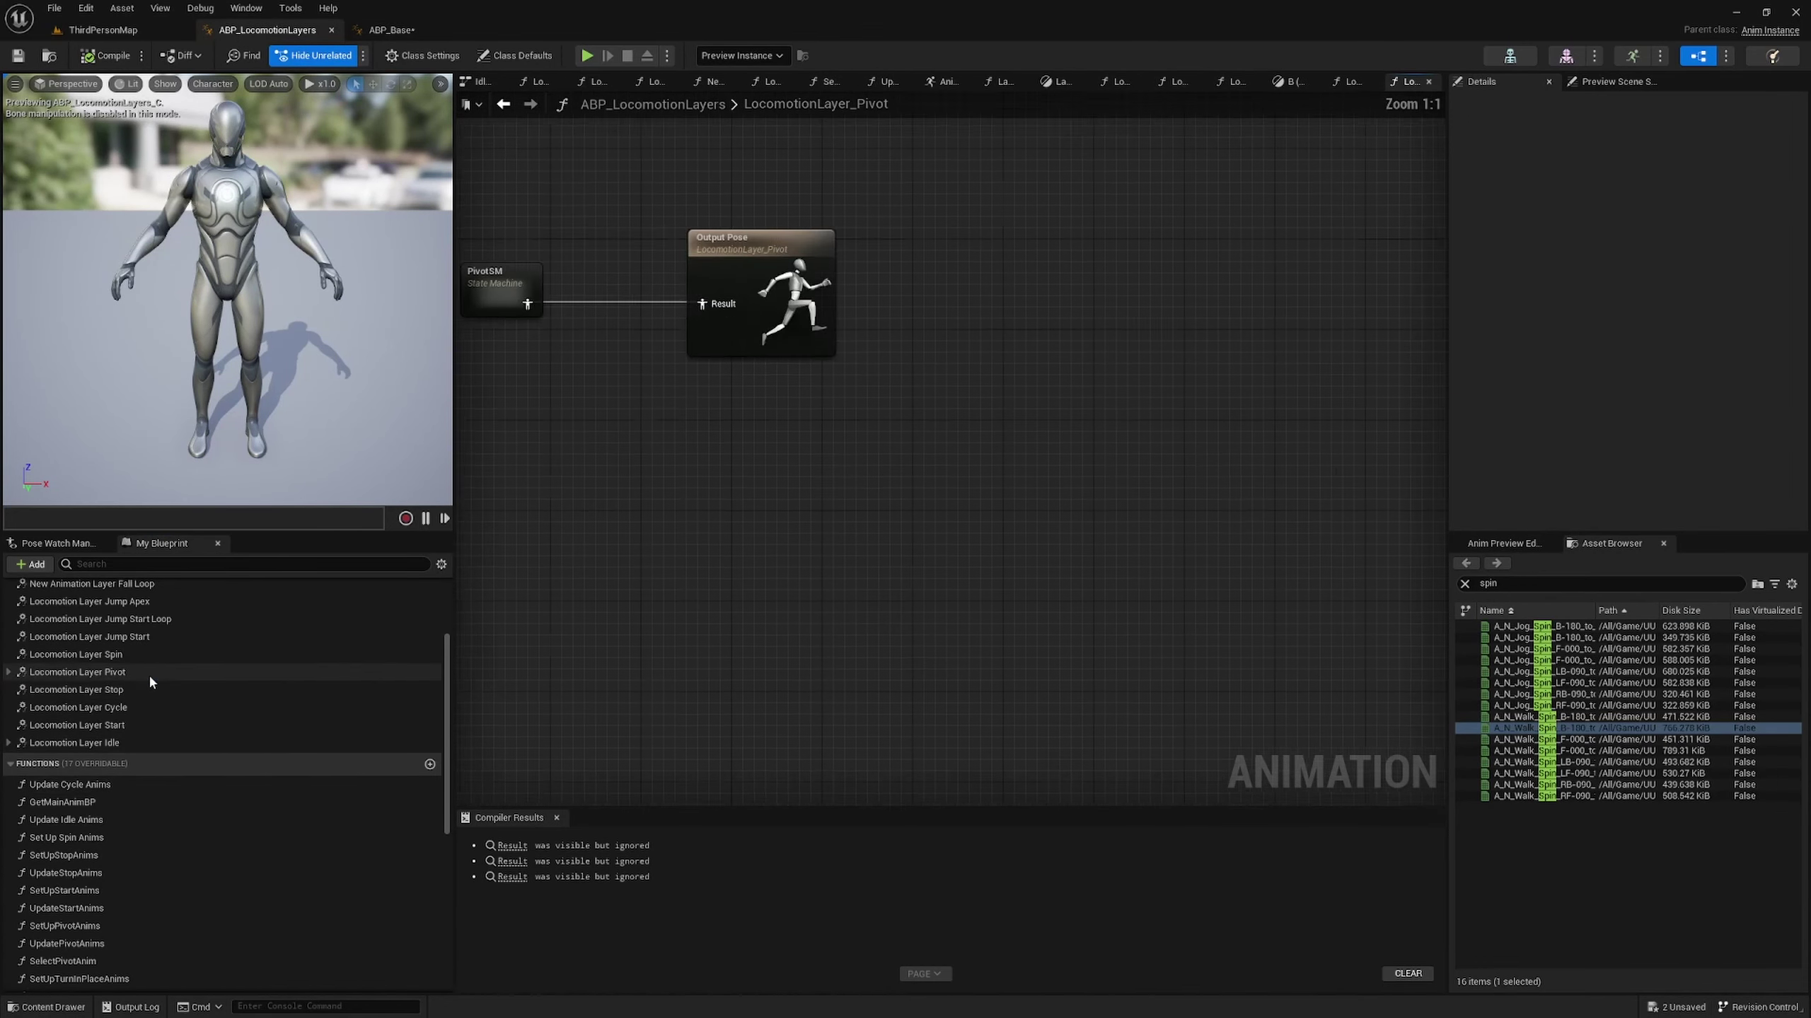
double_click(855, 503)
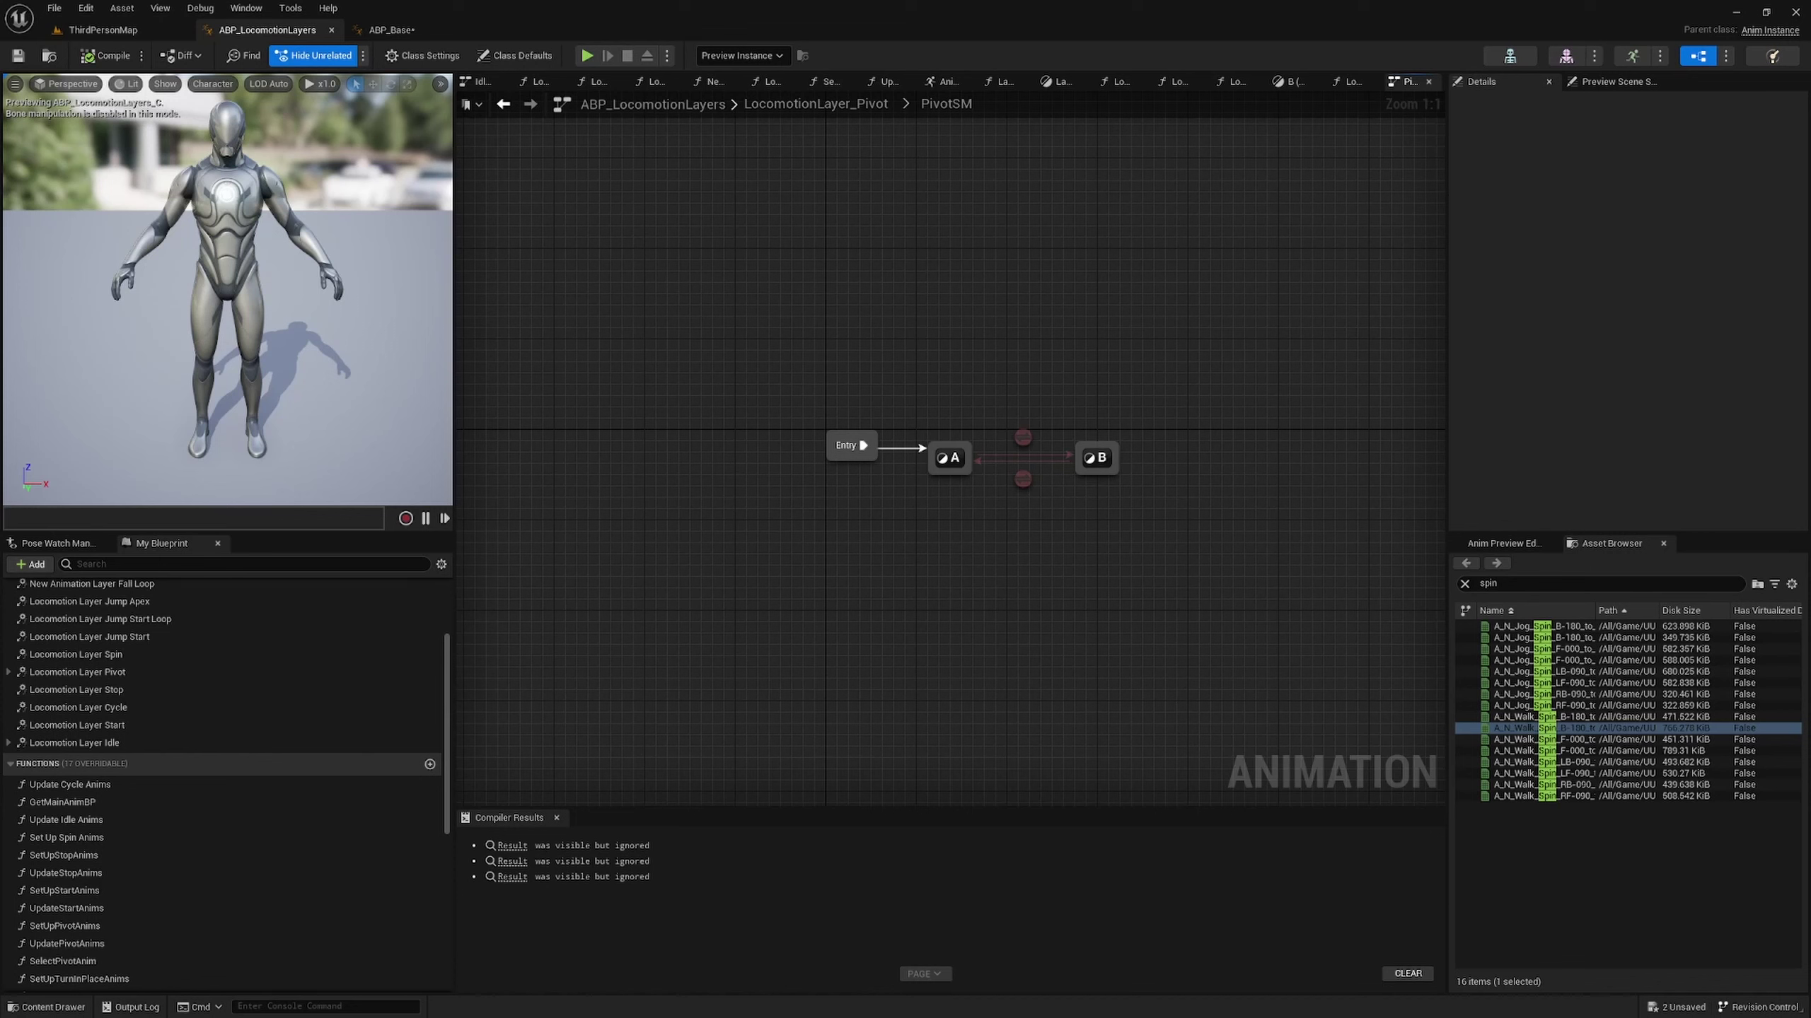
- Set the blend duration of both transitions between states A and B to 0.15 and compile ABP_LocomotionLayers
drag(1007, 317, 1051, 513)
click(1632, 261)
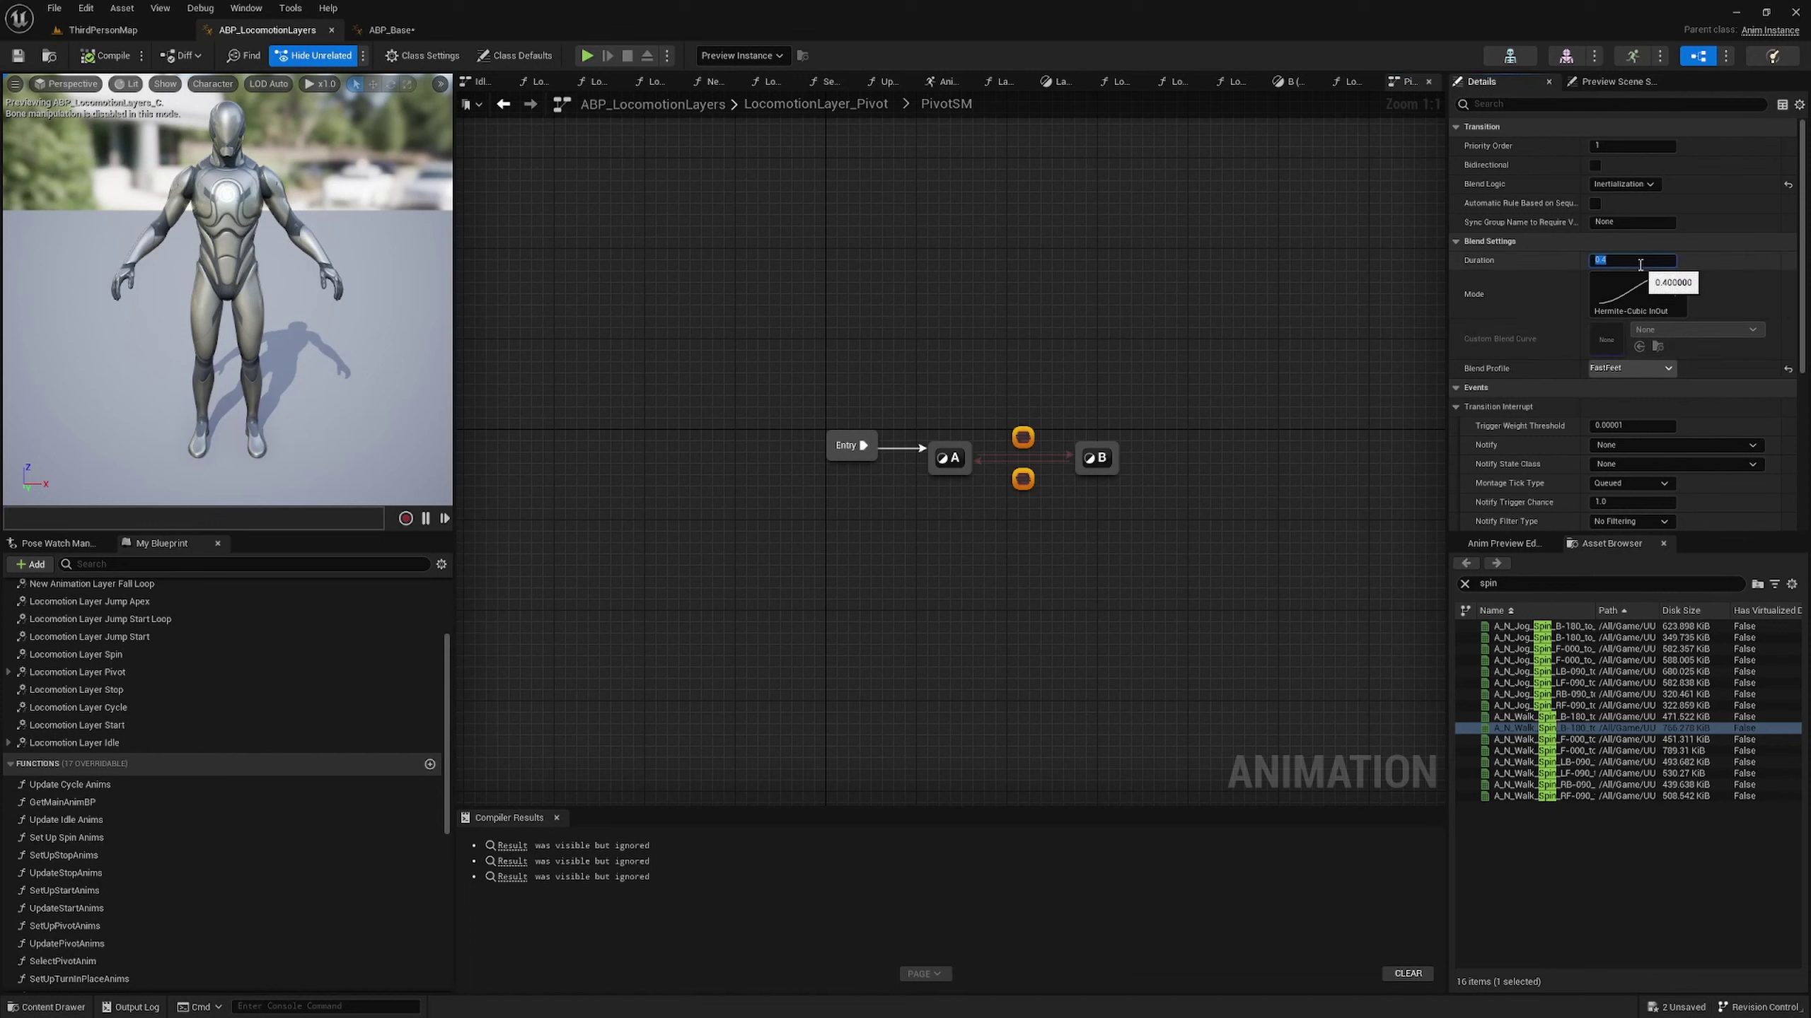
text(0.15)
key(Return)
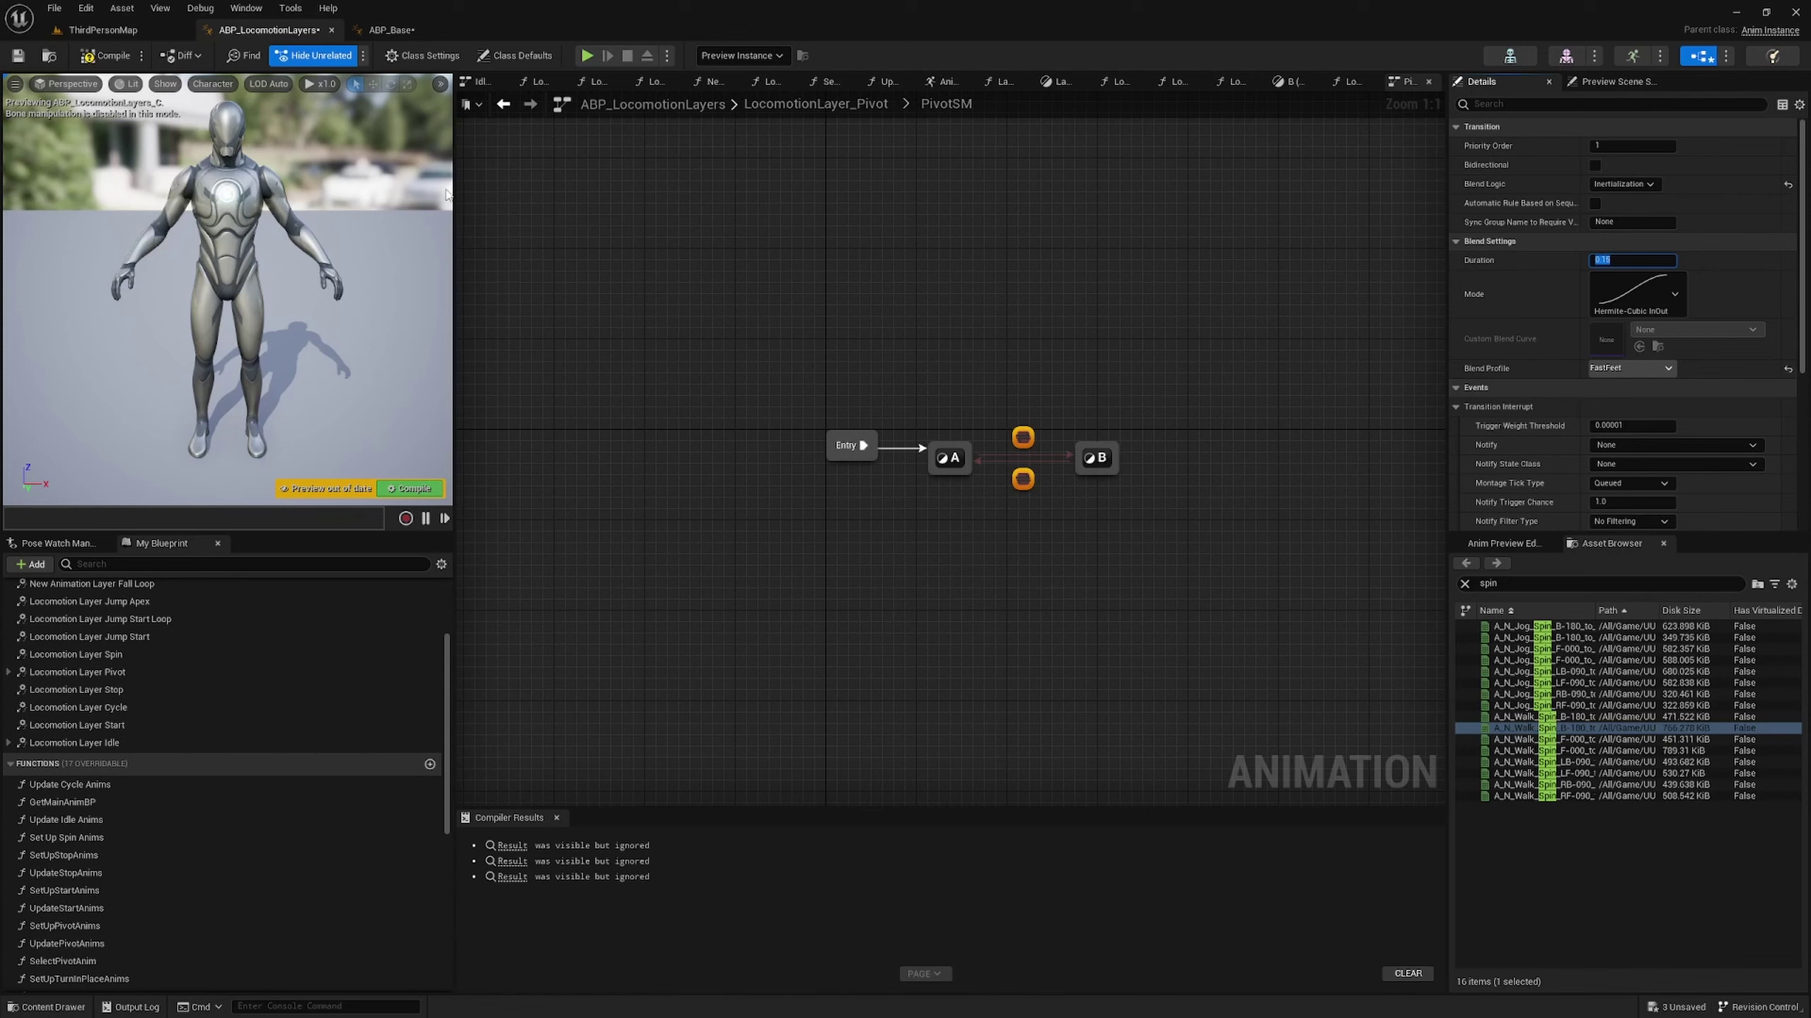
click(121, 62)
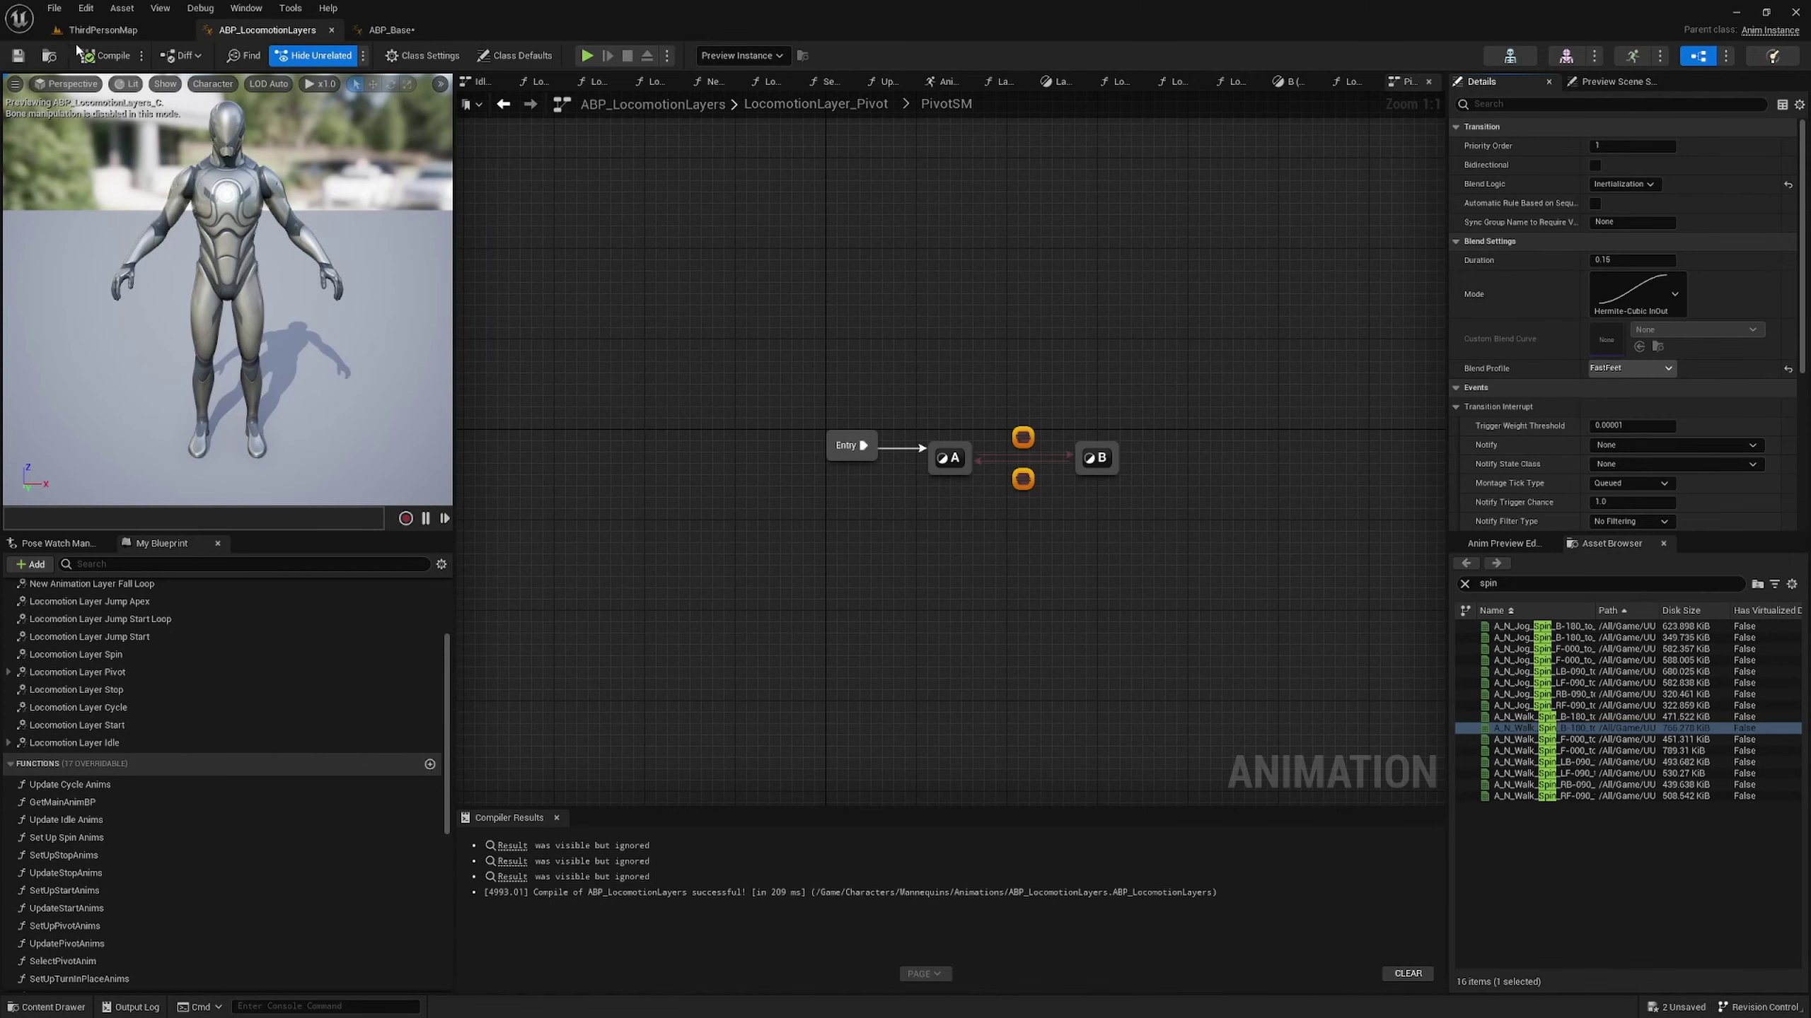
- Play ThirdPersonMap and run the character forward, backward and sideways with repeated direction reversals to examine the pivot blending
click(119, 31)
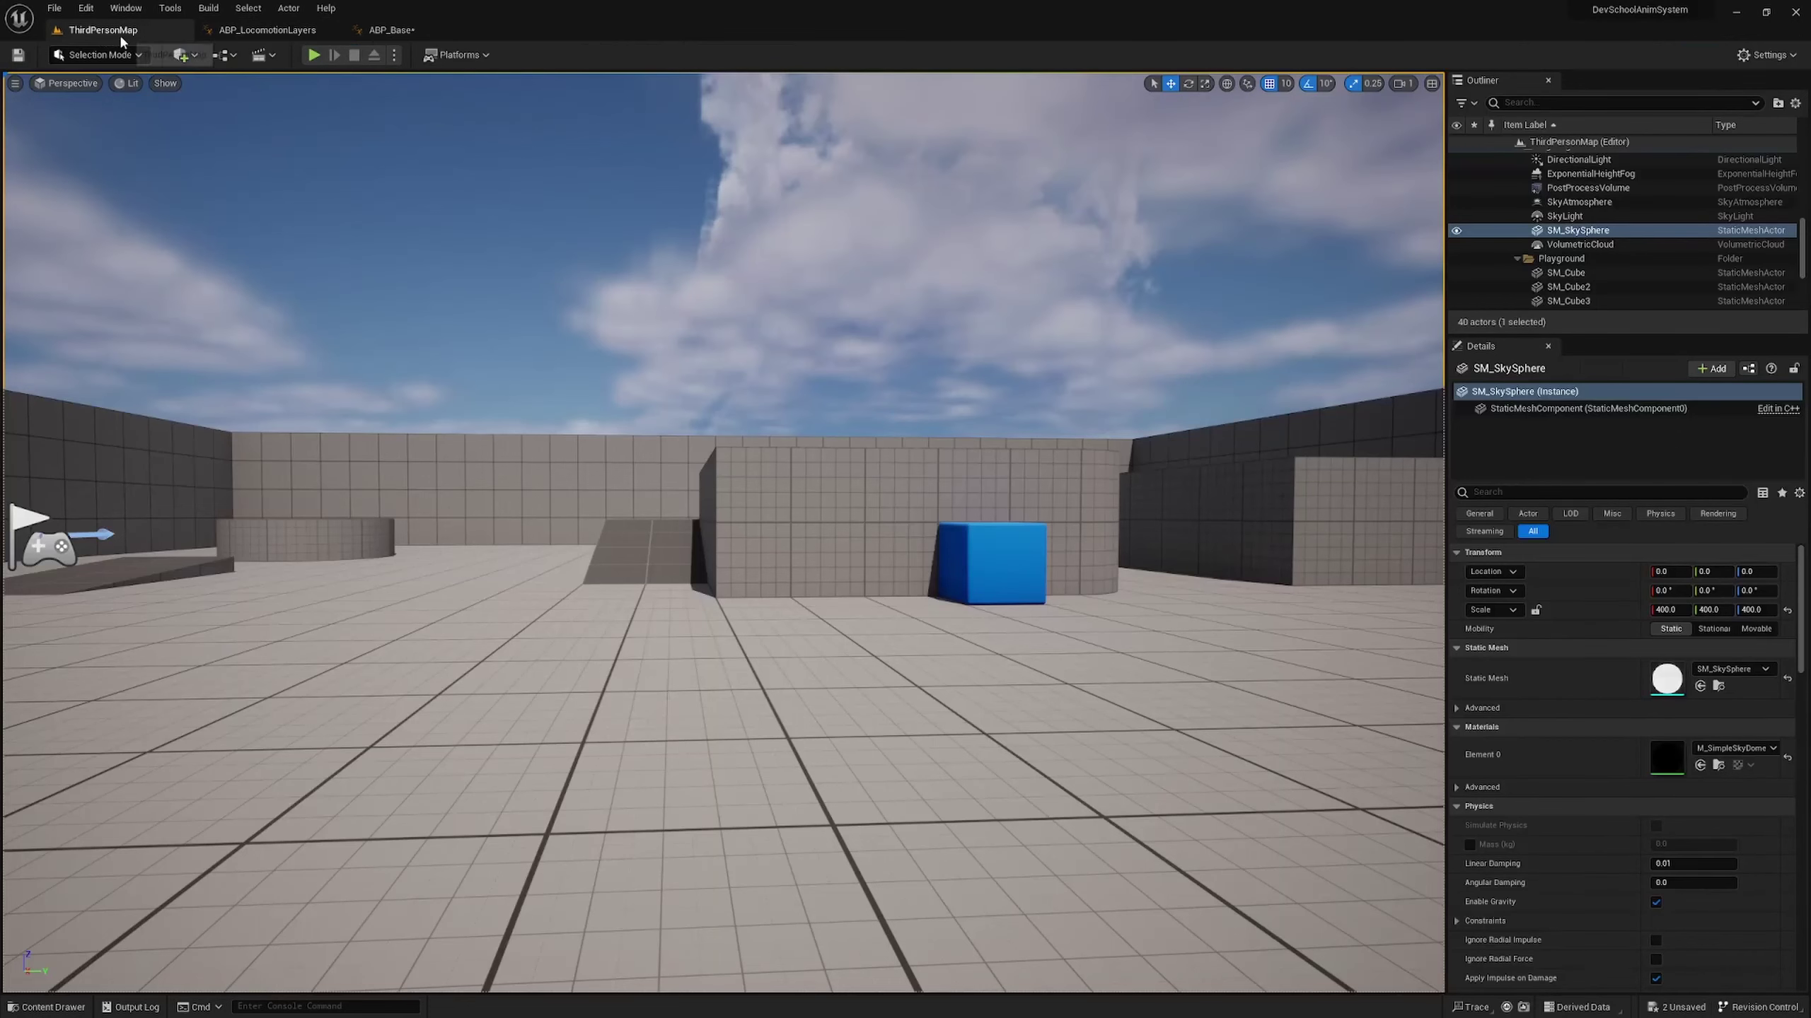
click(436, 429)
key(s)
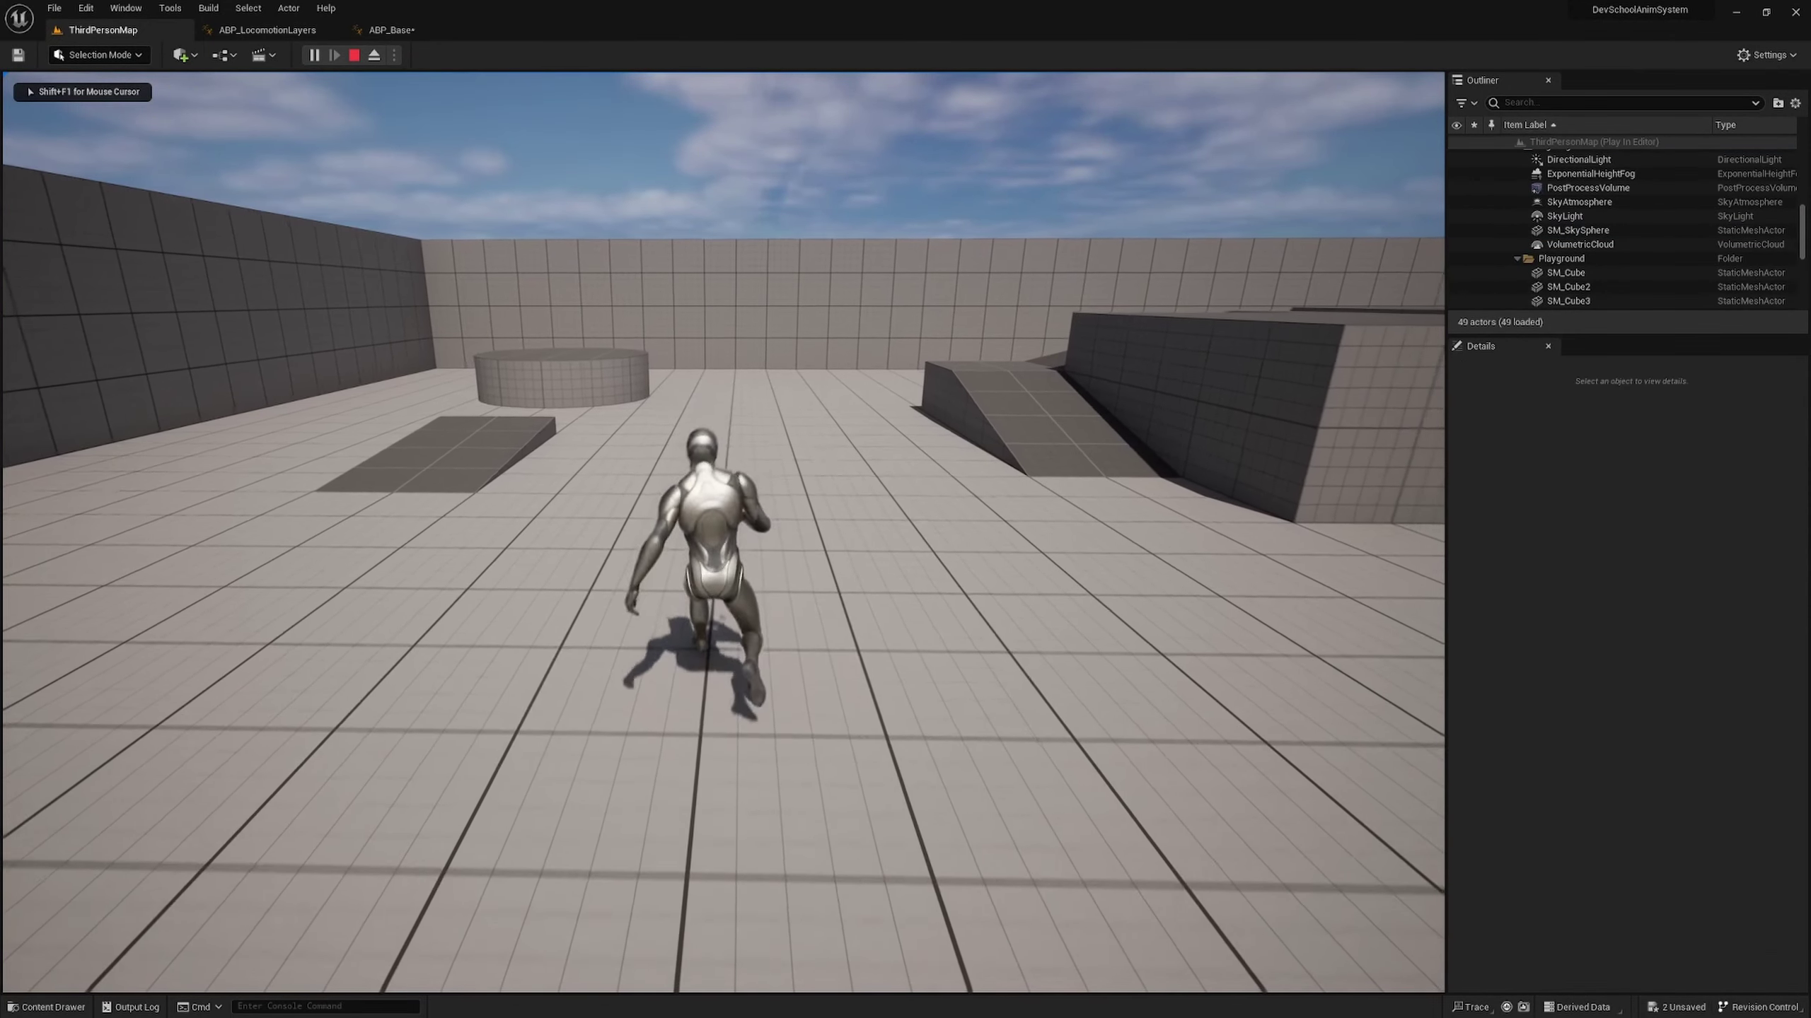
key(w)
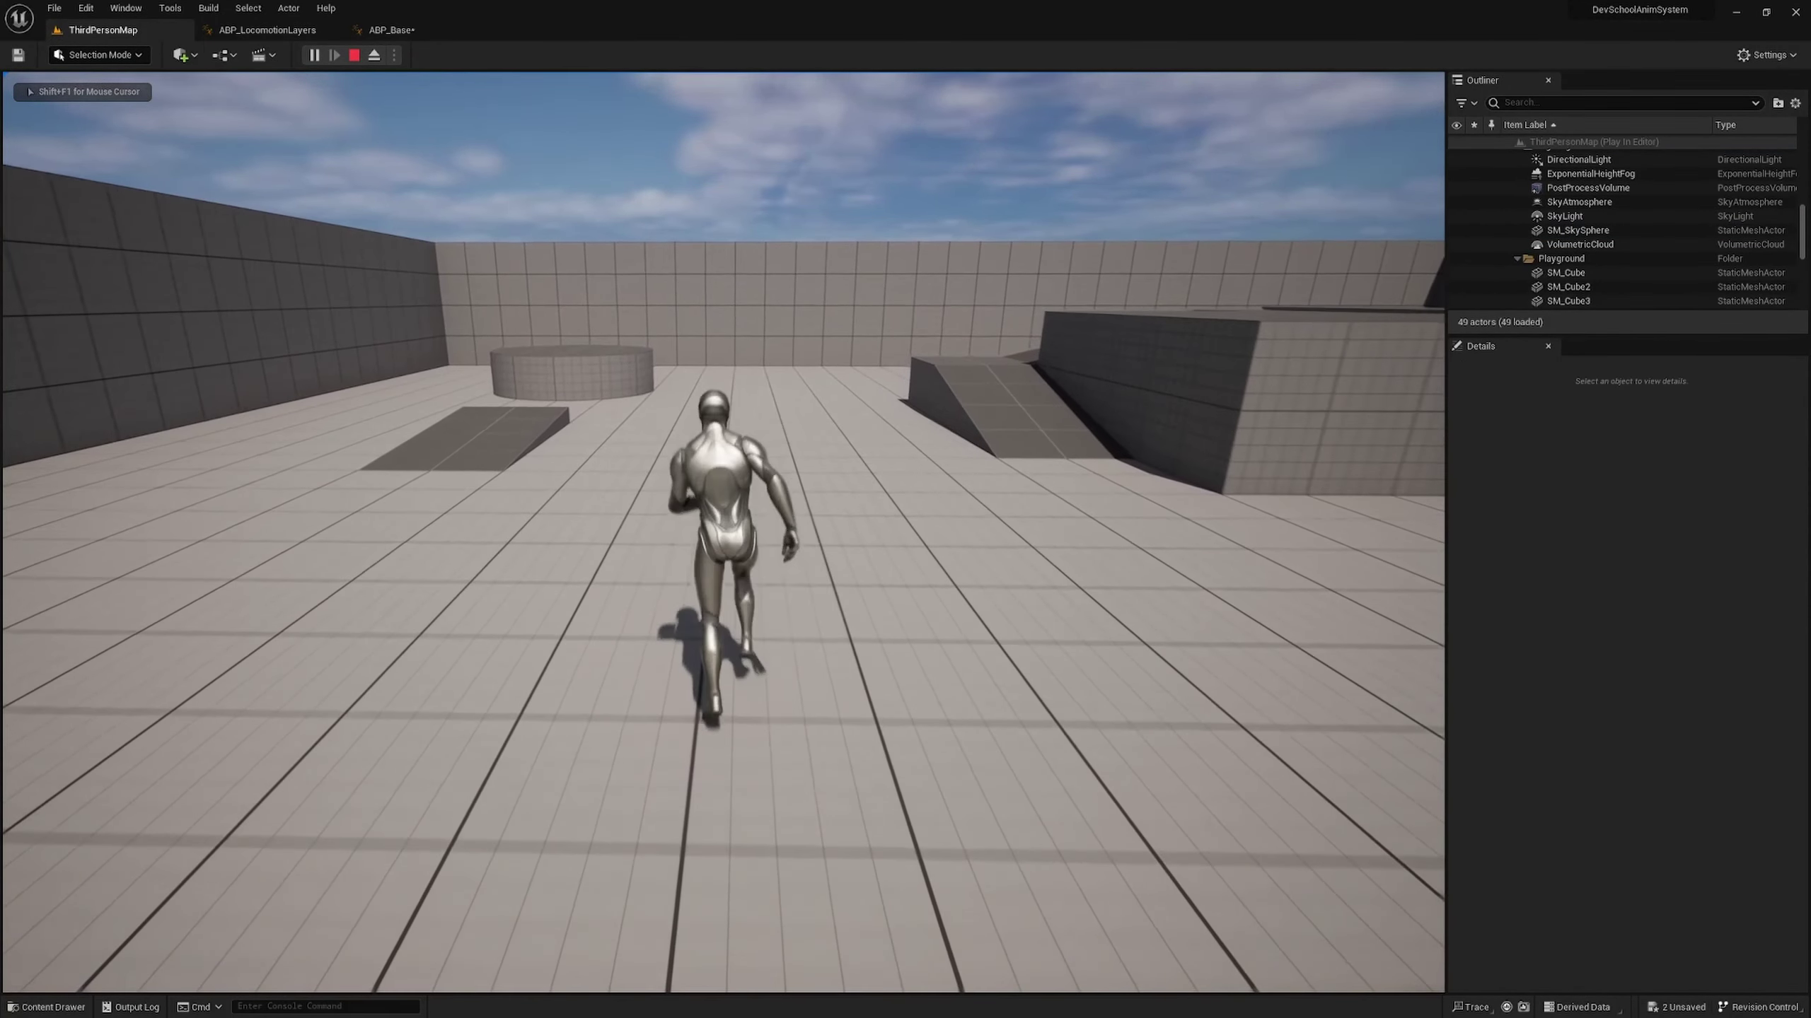
key(s)
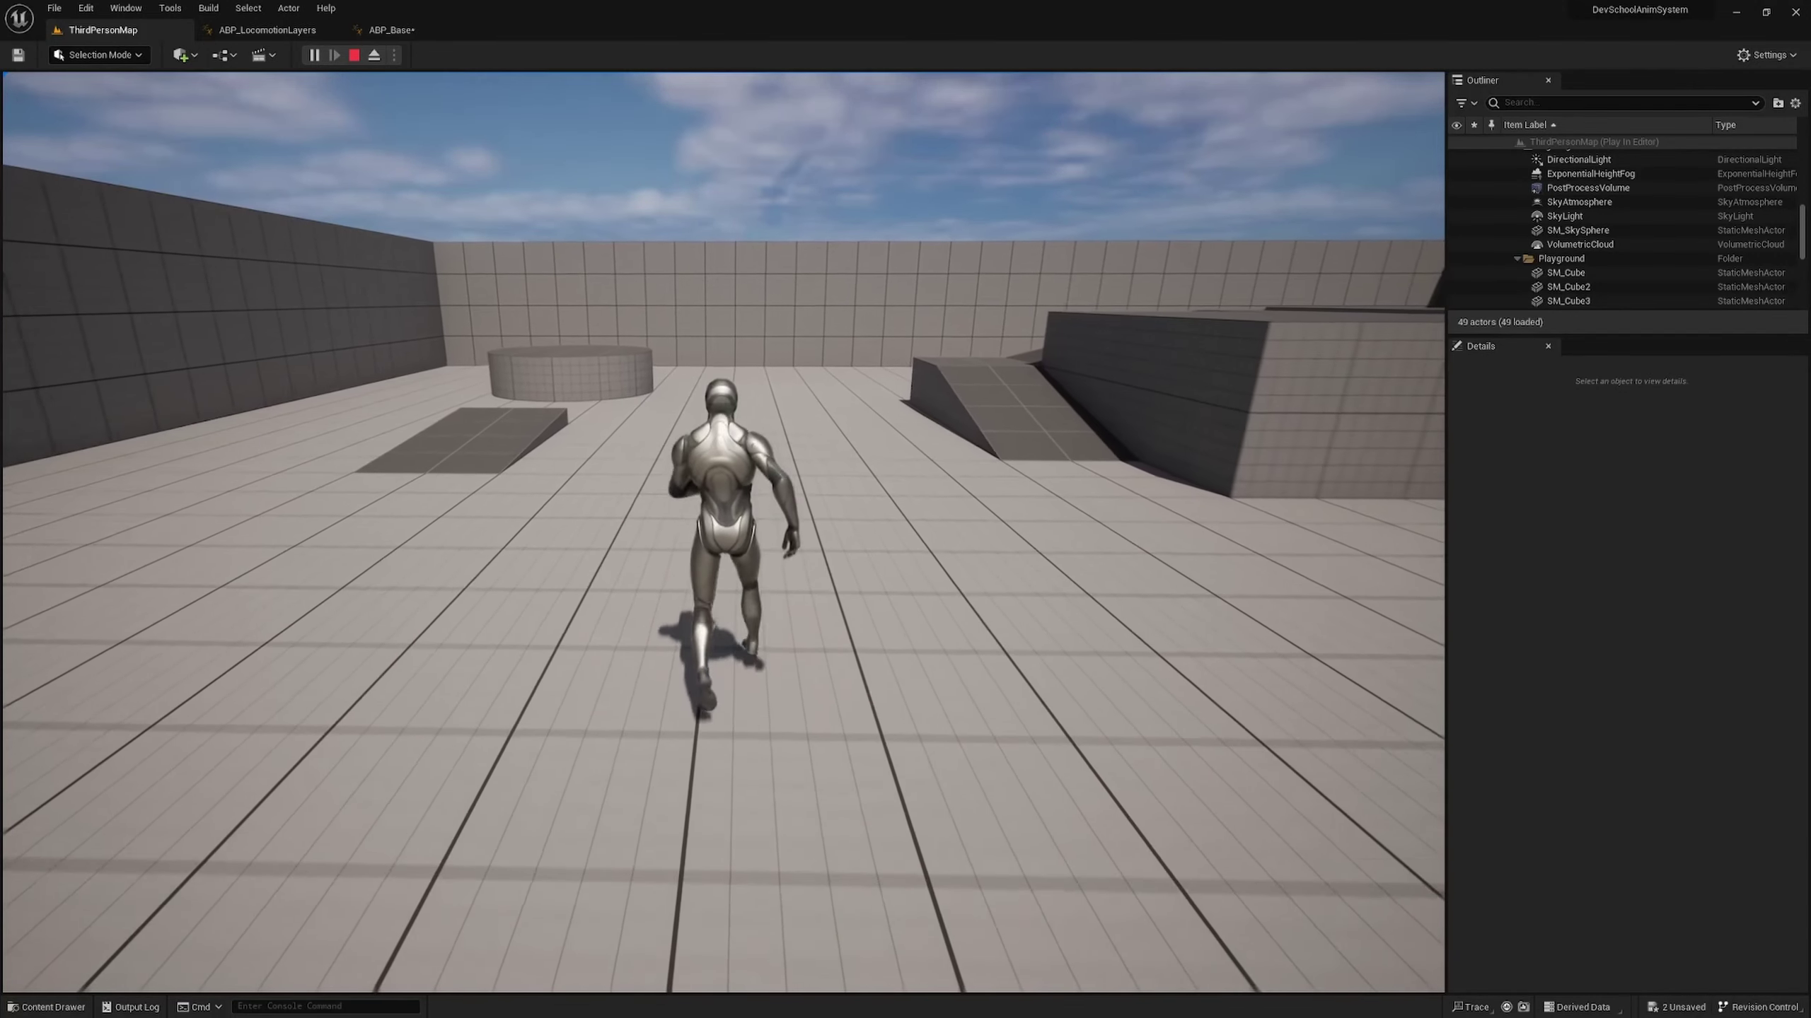
key(w)
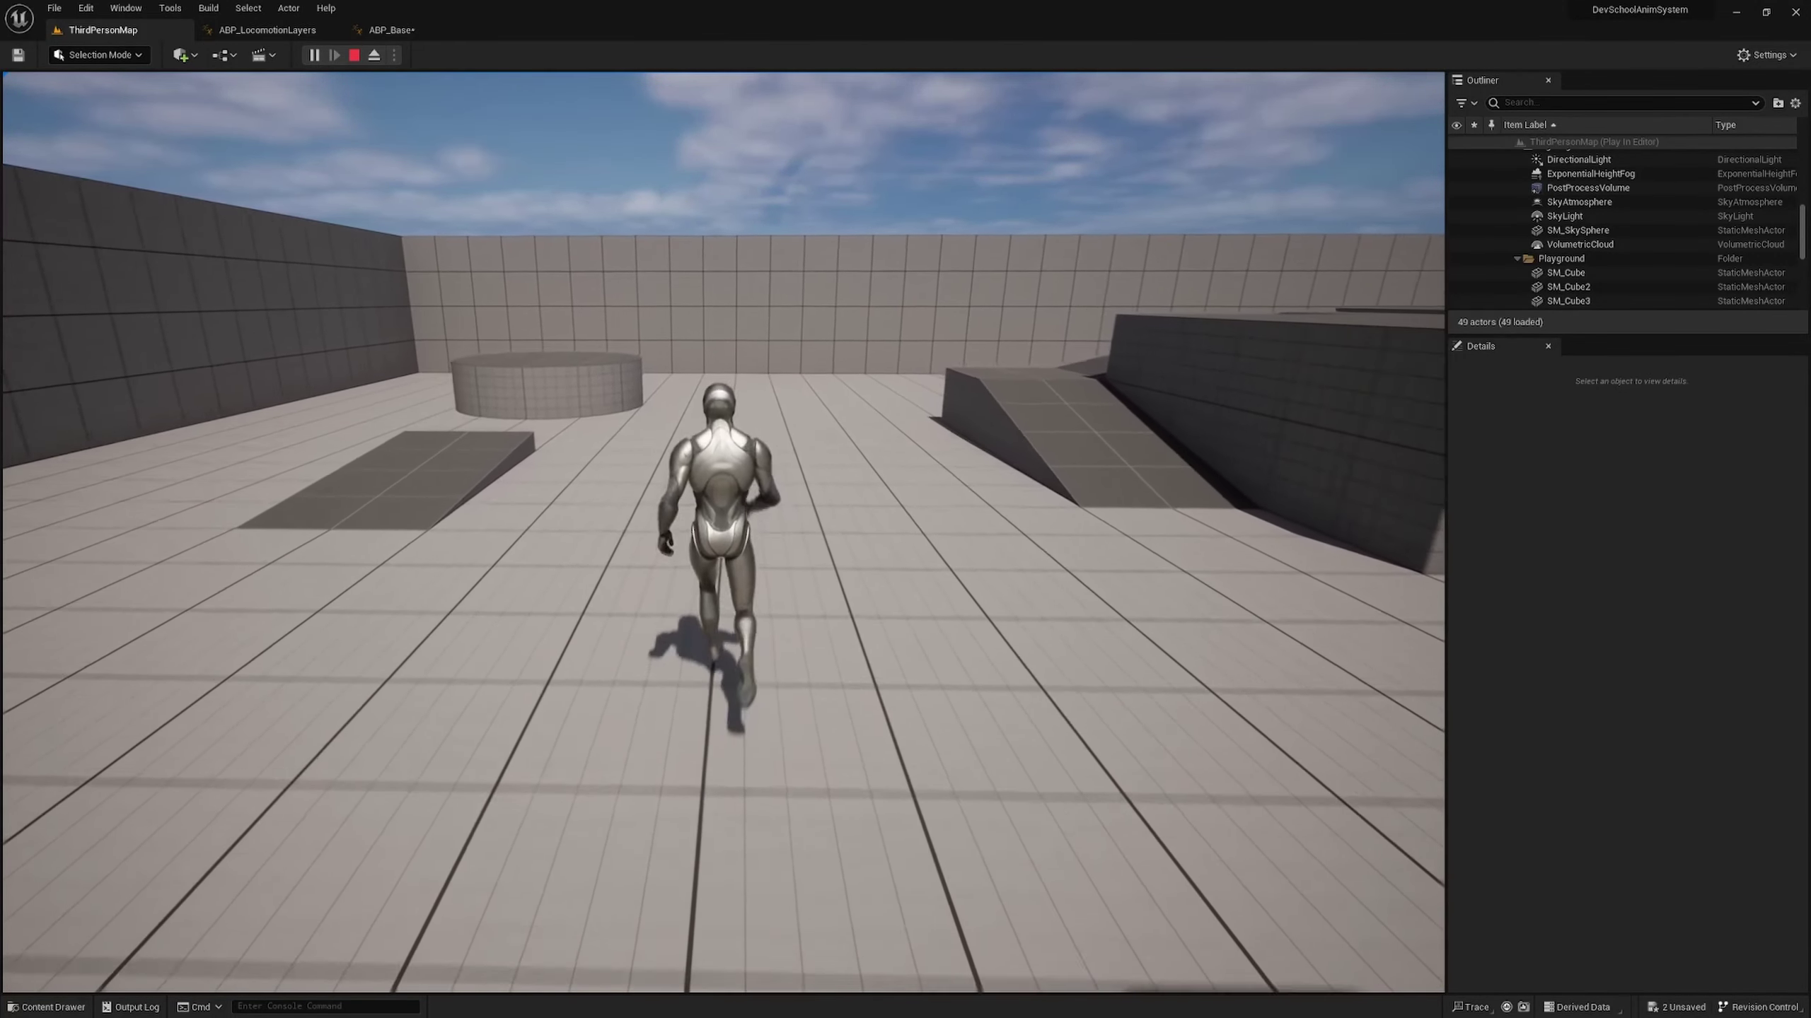
key(s)
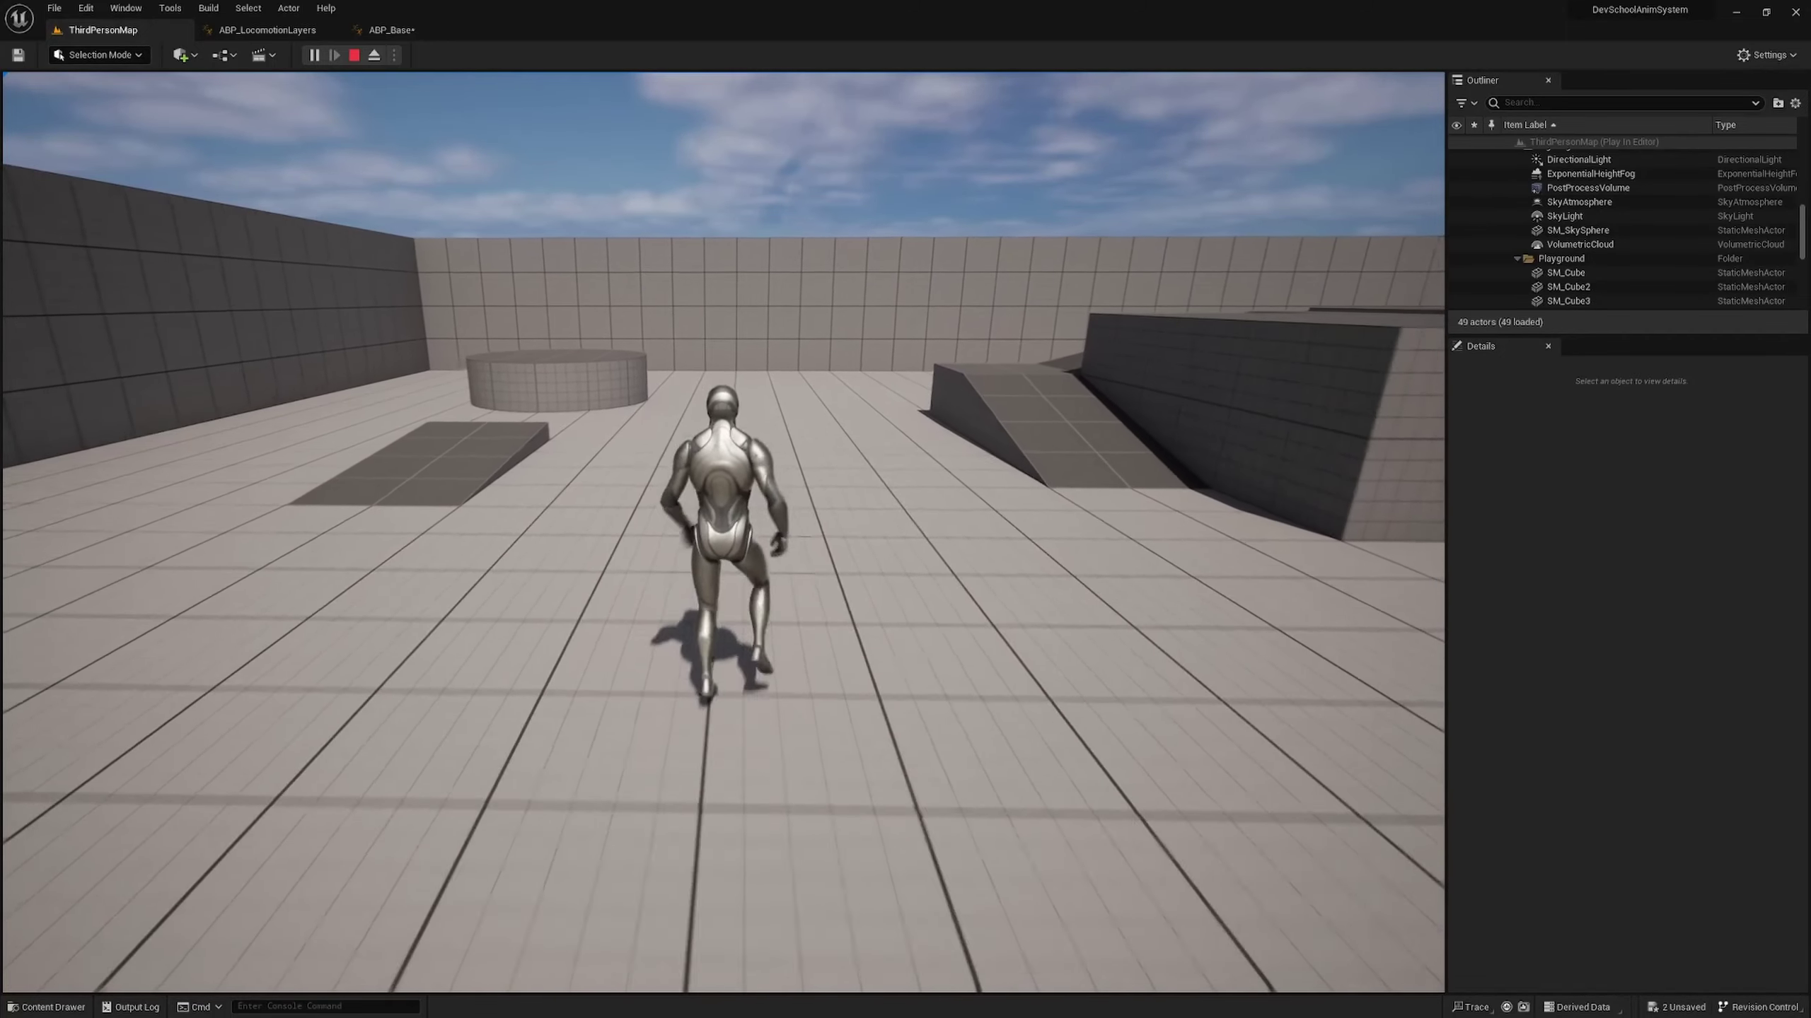
key(a)
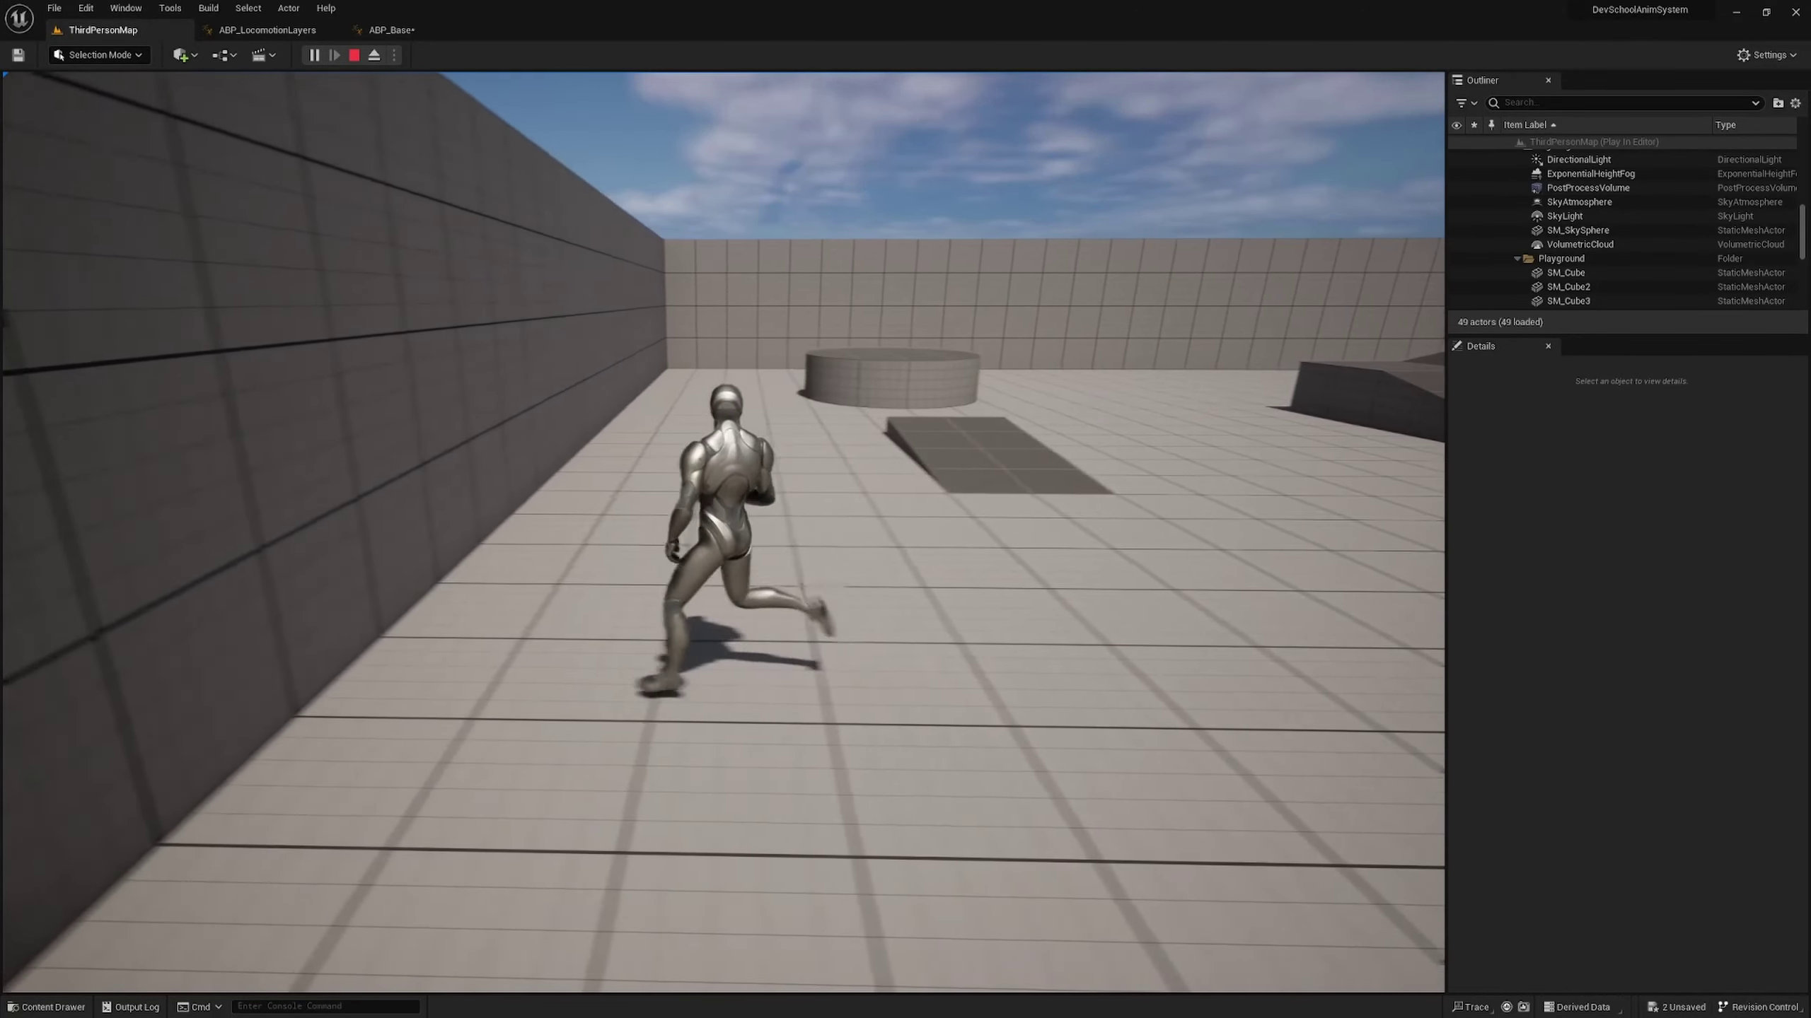
key(d)
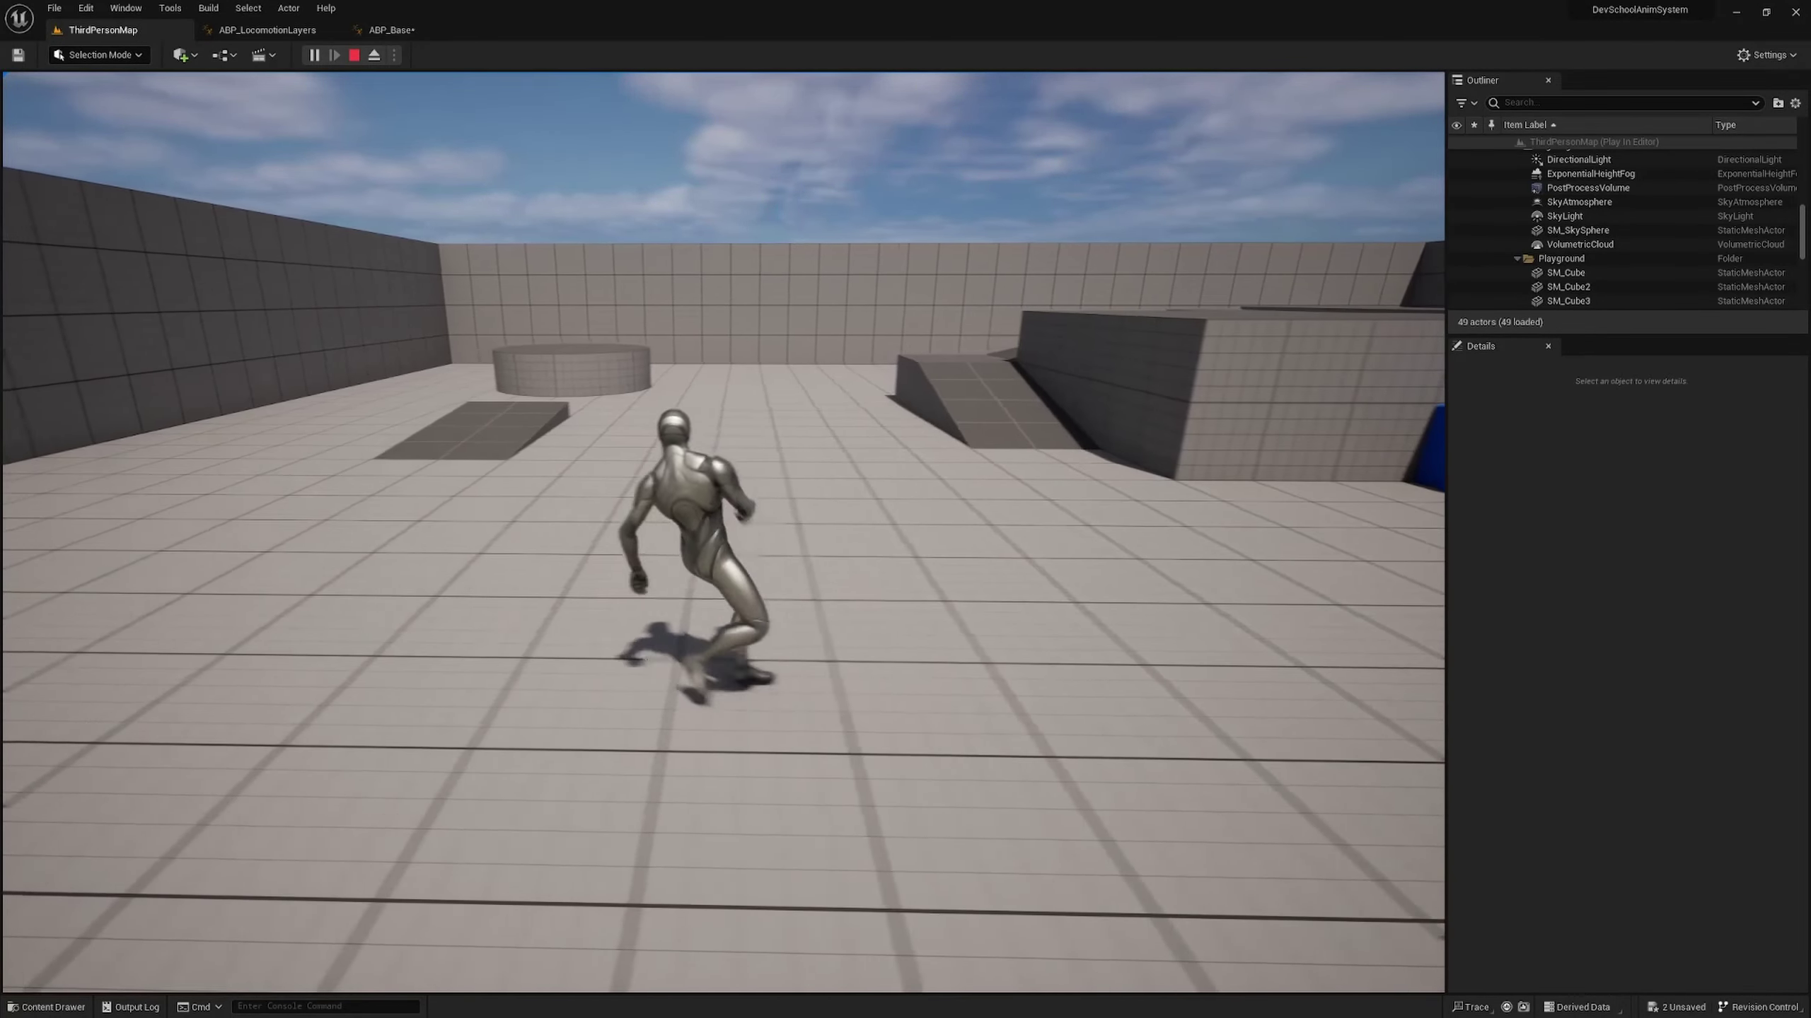
key(s)
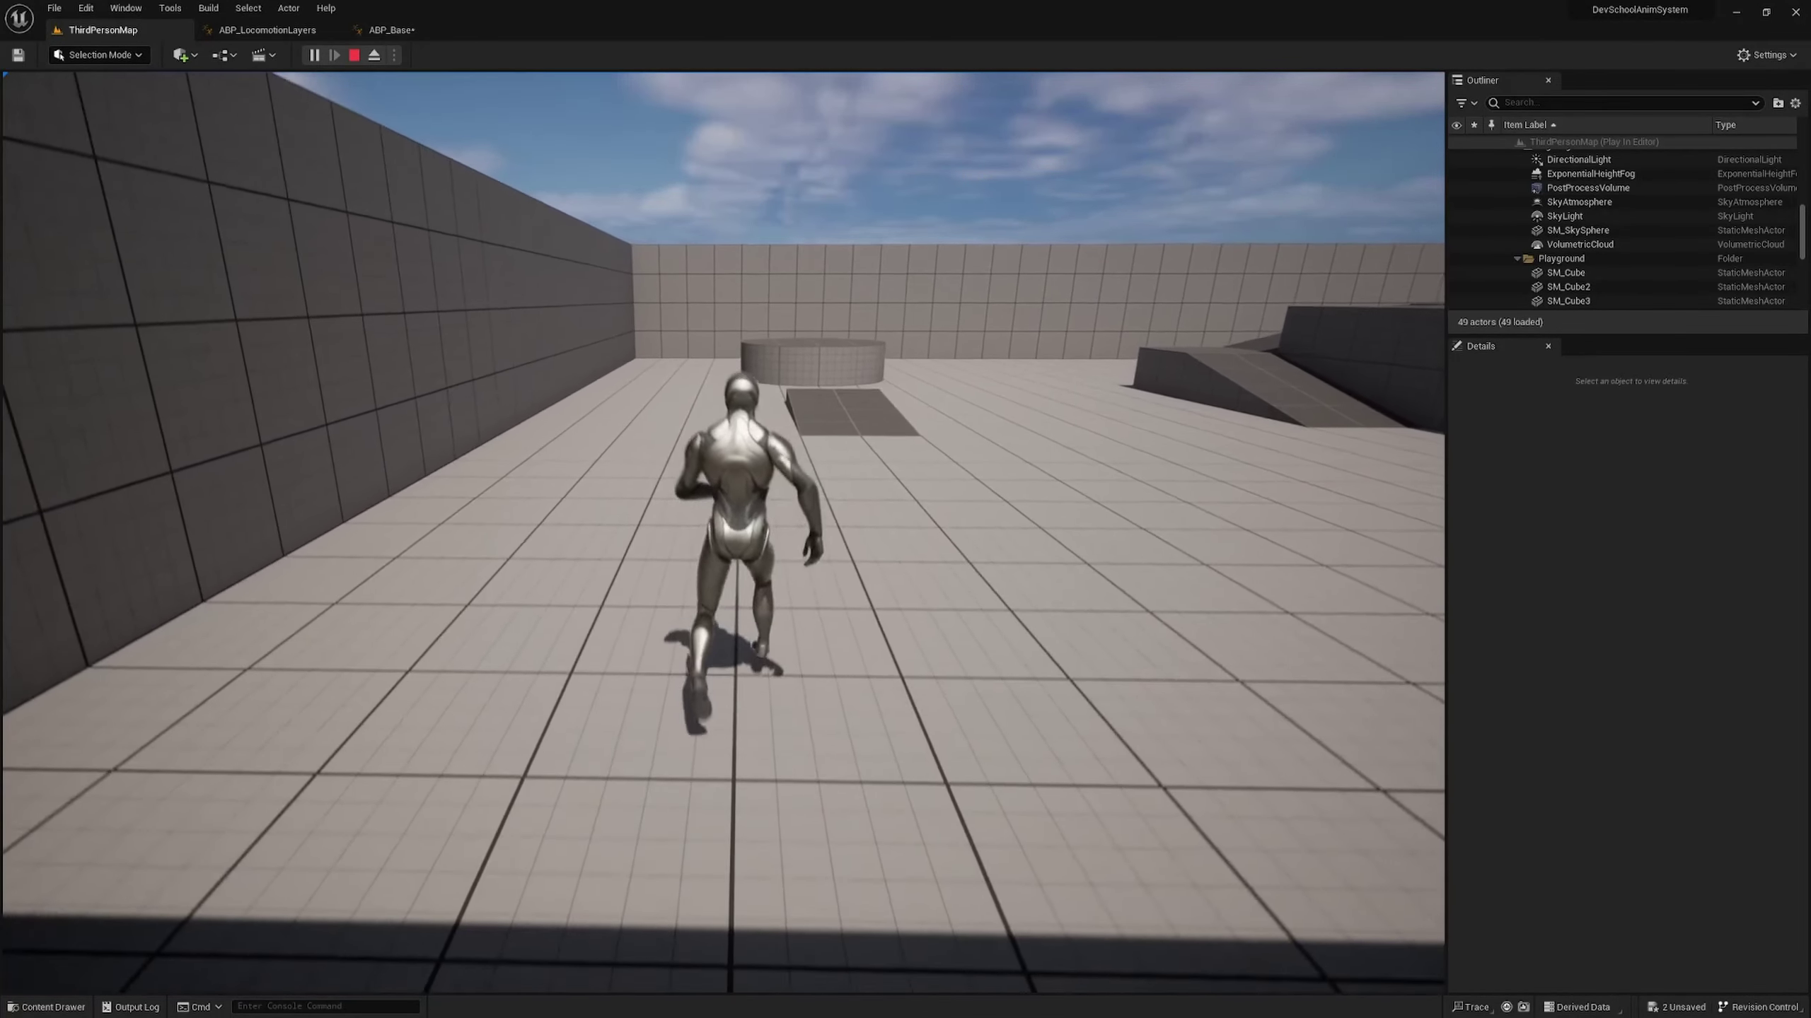
key(w)
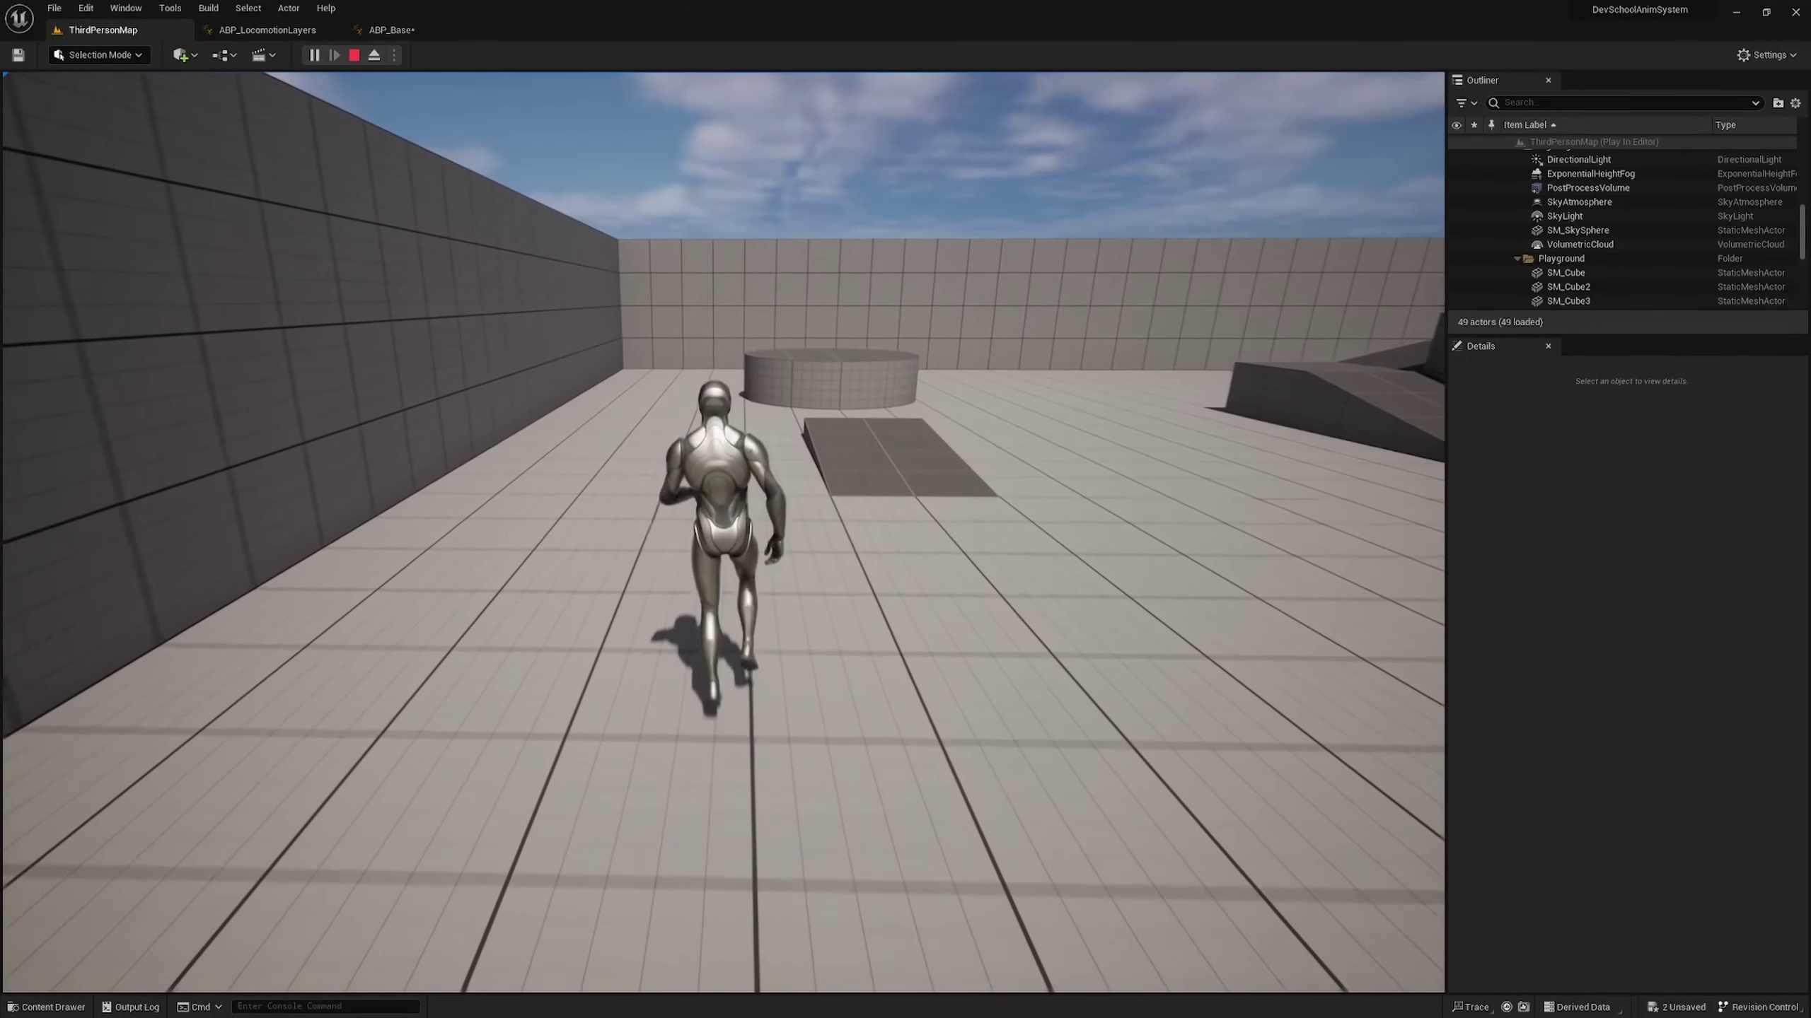